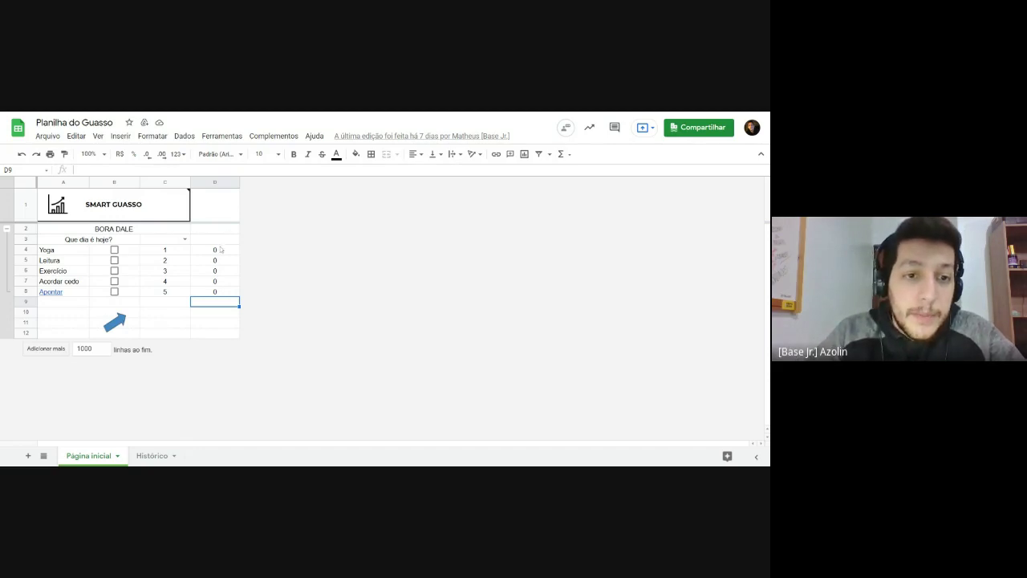
# Step: Check the D4:D8 formula results by ticking and unticking the Yoga checkbox
pyautogui.moveTo(221, 250); pyautogui.dragTo(224, 294)
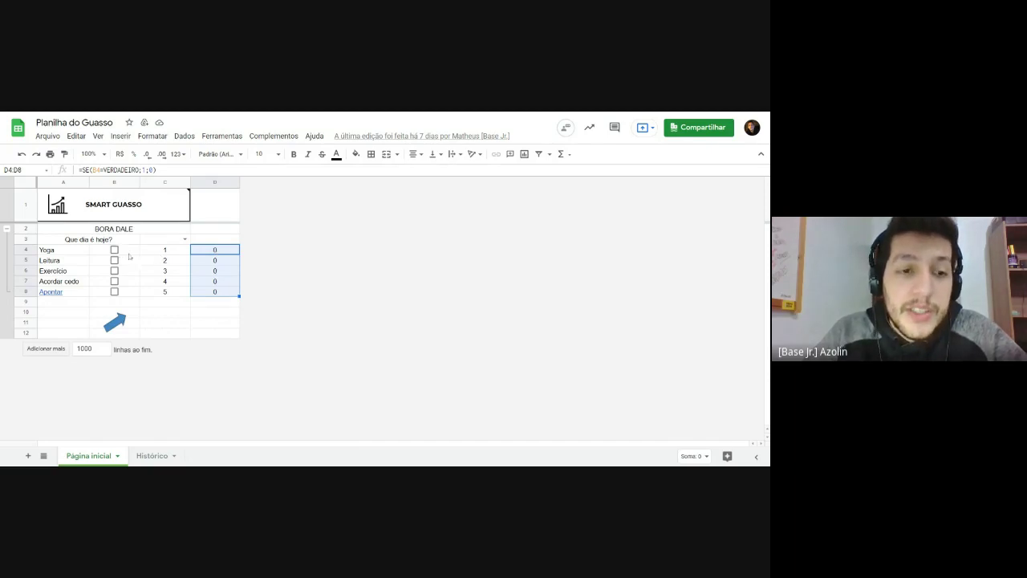
pyautogui.click(165, 253)
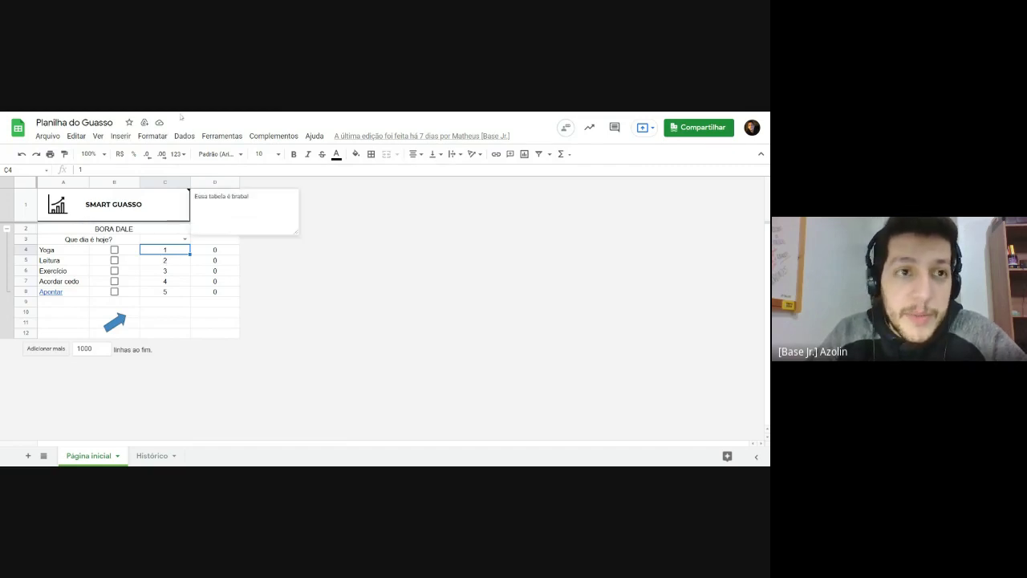
pyautogui.click(178, 265)
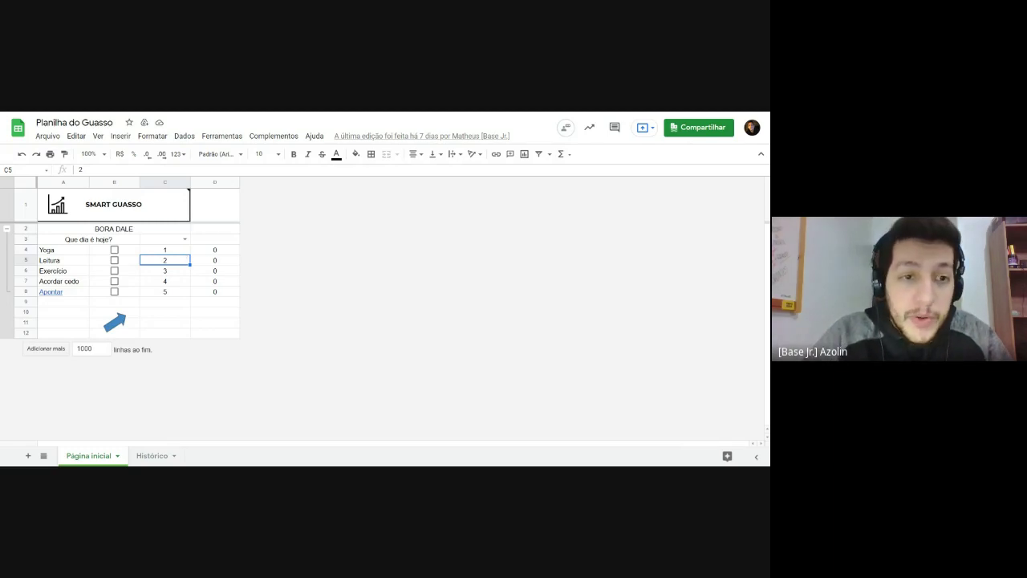
pyautogui.click(211, 252)
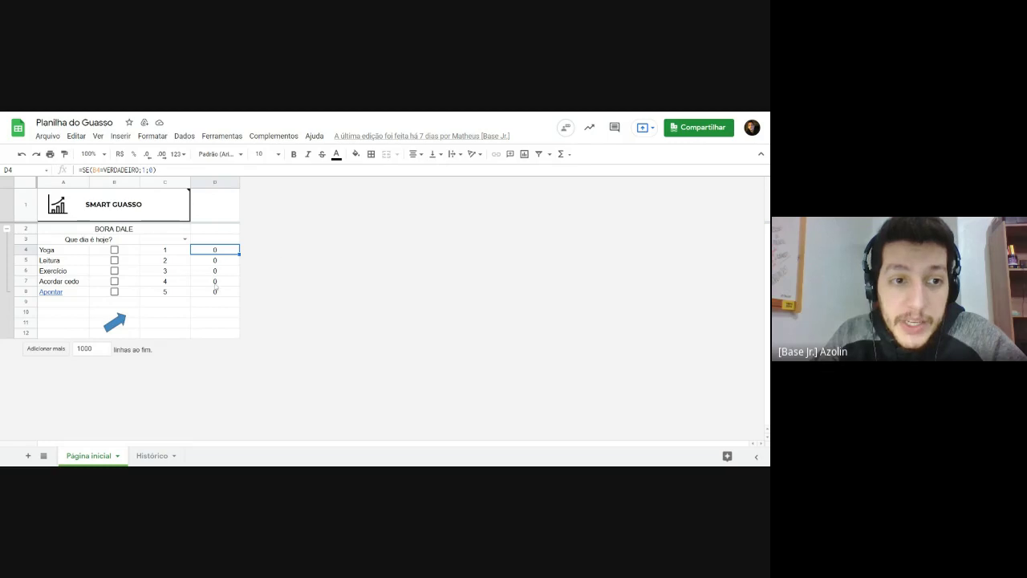
pyautogui.click(115, 251)
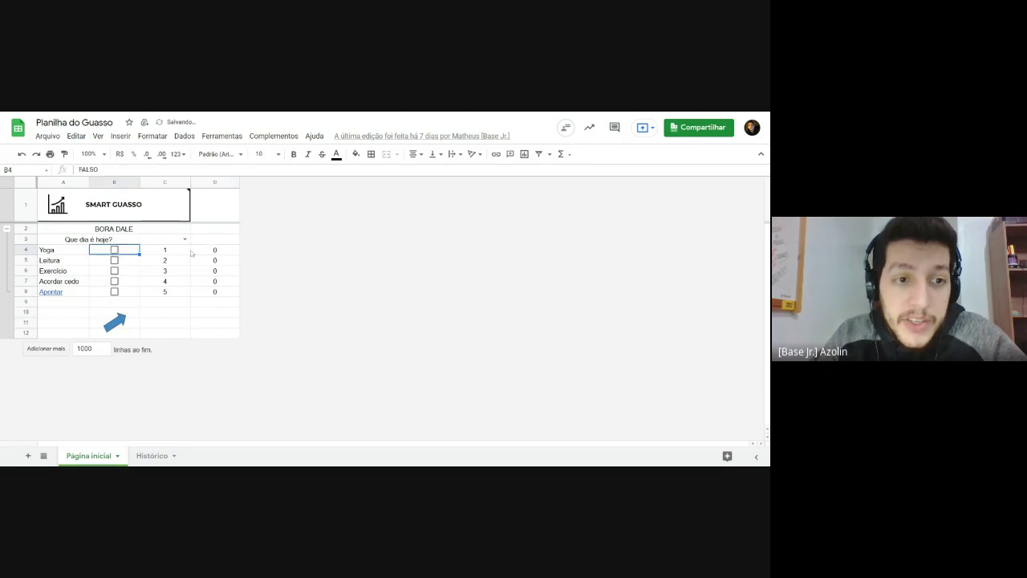
pyautogui.click(114, 250)
pyautogui.moveTo(214, 250); pyautogui.dragTo(61, 256)
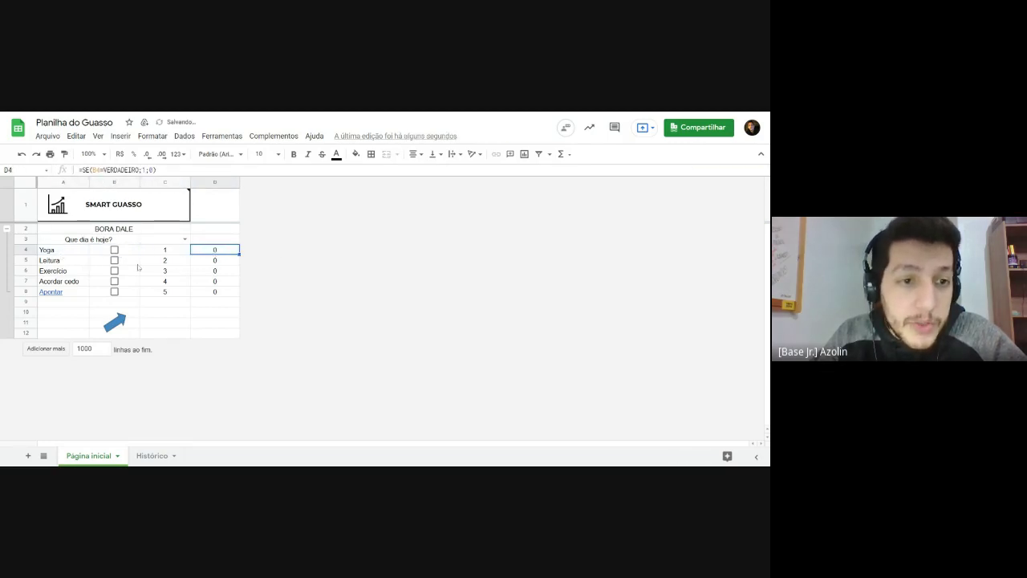
pyautogui.click(114, 250)
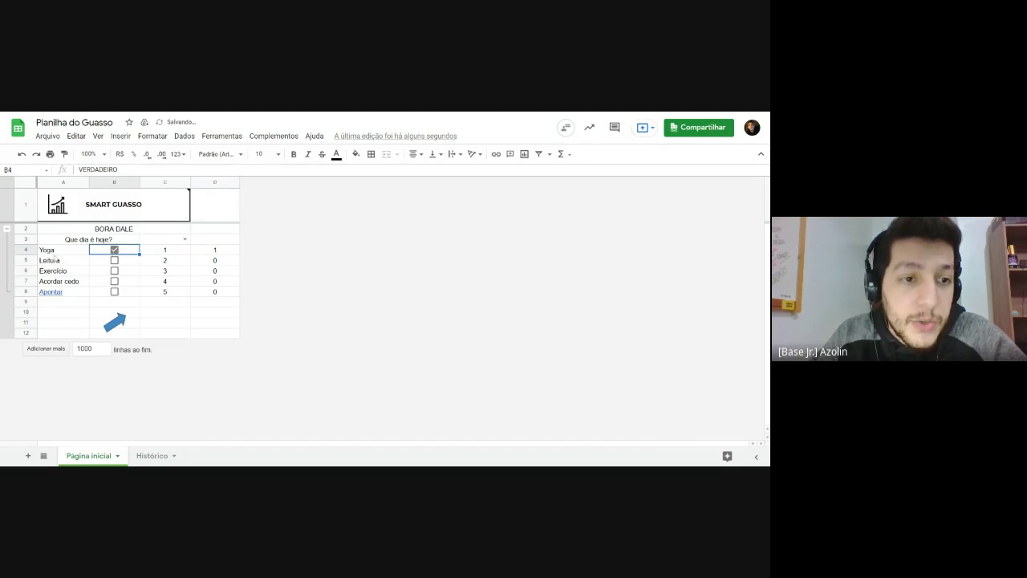
pyautogui.moveTo(55, 255); pyautogui.dragTo(232, 253)
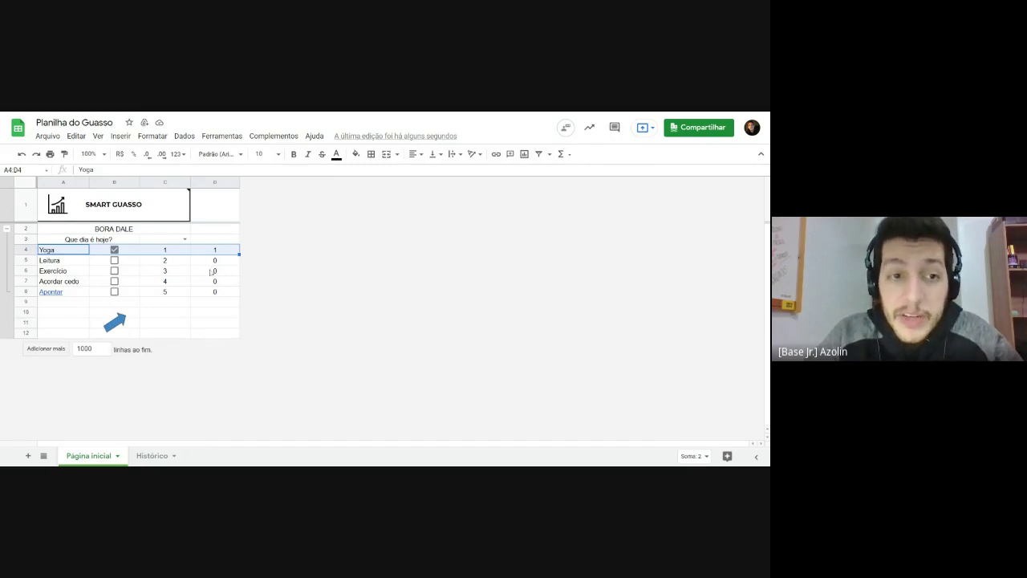
pyautogui.click(171, 270)
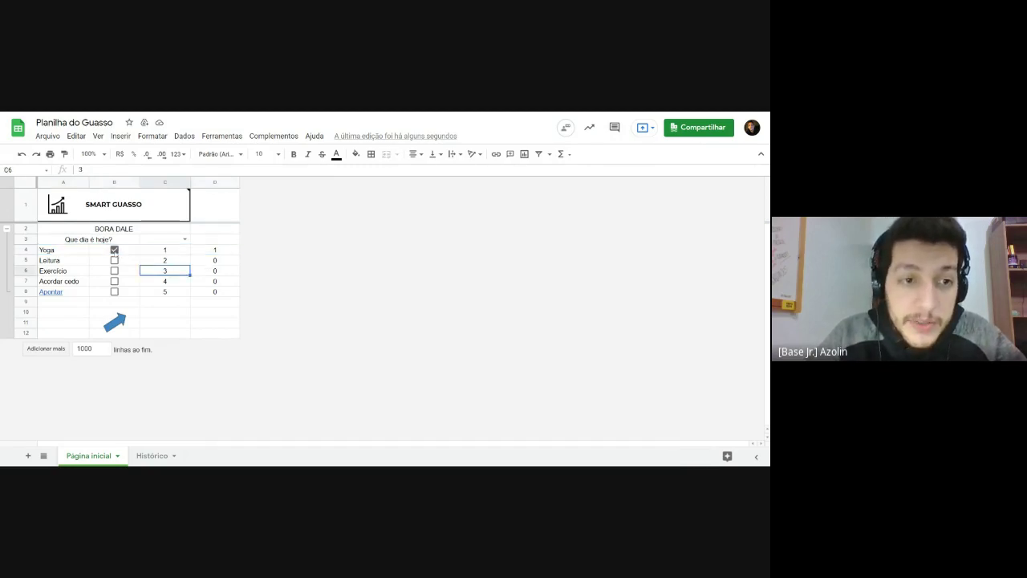
pyautogui.click(114, 250)
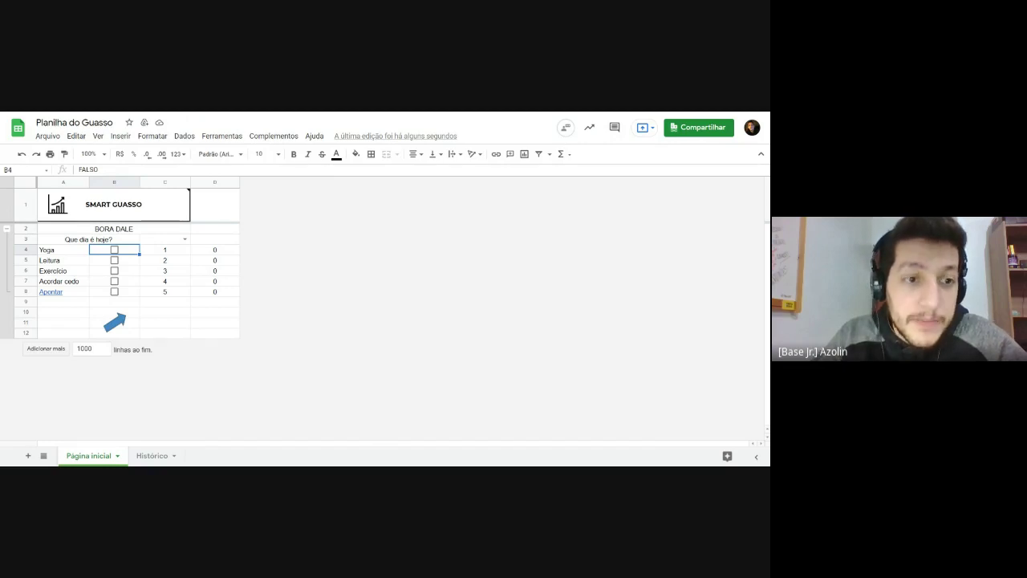
# Step: Start a conditional formatting rule on the habit table A4:D8
pyautogui.moveTo(68, 254); pyautogui.dragTo(203, 295)
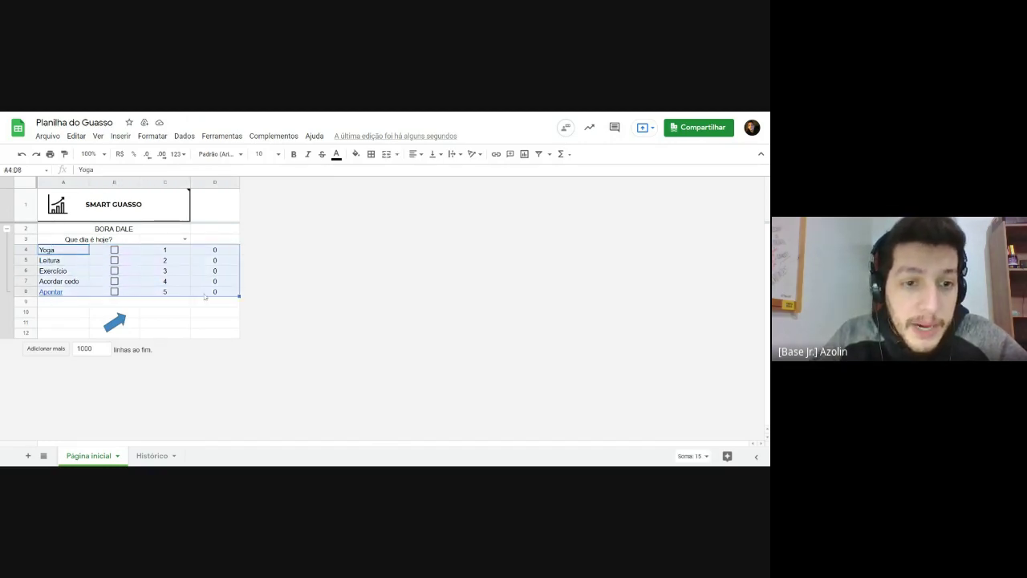
pyautogui.rightClick(203, 295)
pyautogui.click(165, 318)
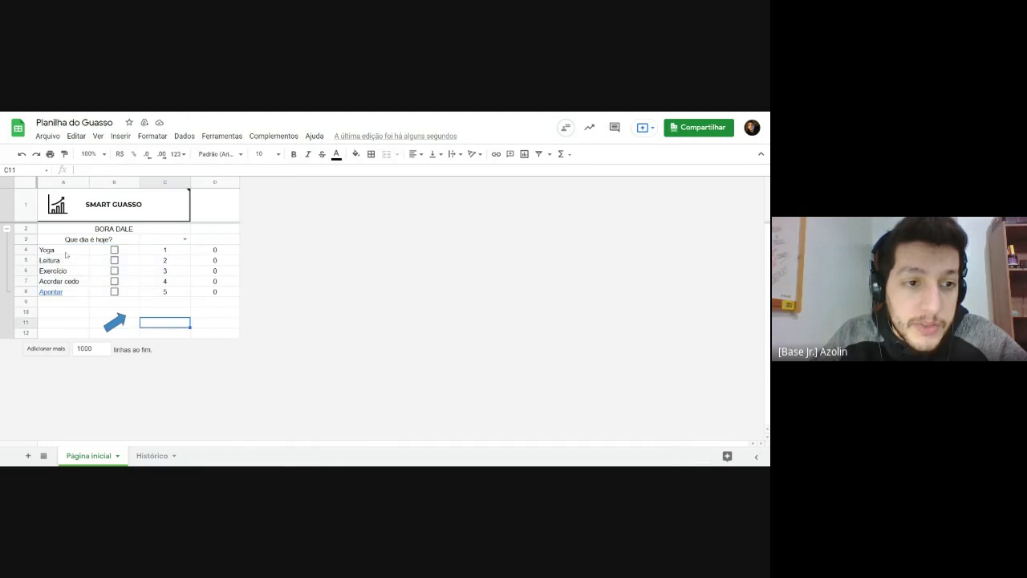
pyautogui.moveTo(67, 253); pyautogui.dragTo(193, 294)
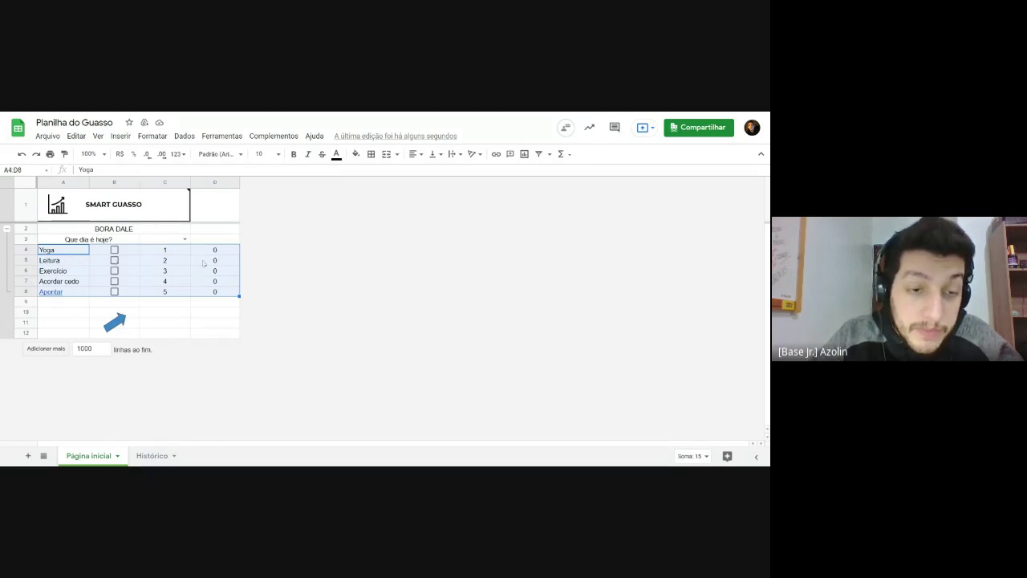
pyautogui.rightClick(203, 263)
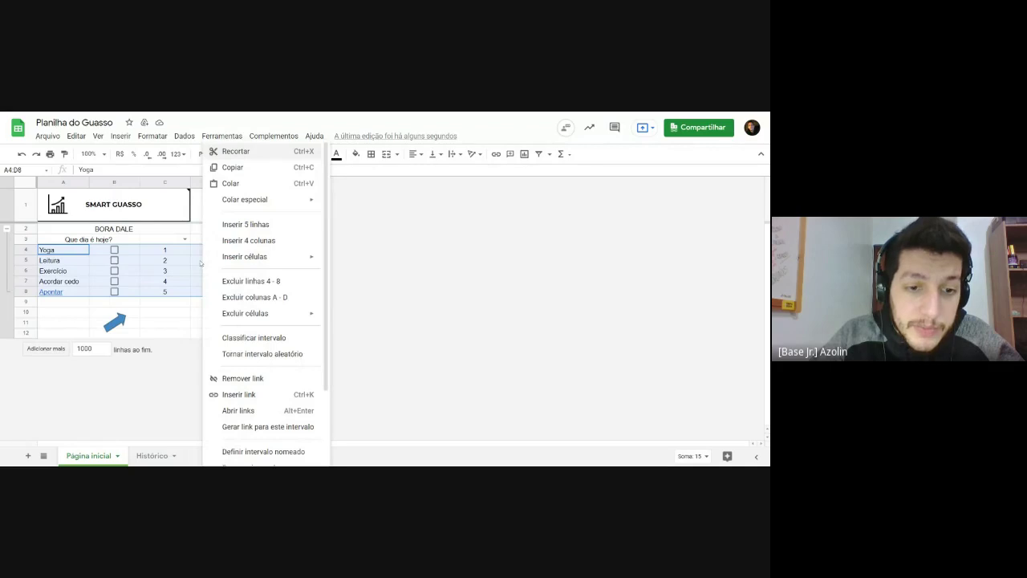
pyautogui.scroll(-3, 237, 281)
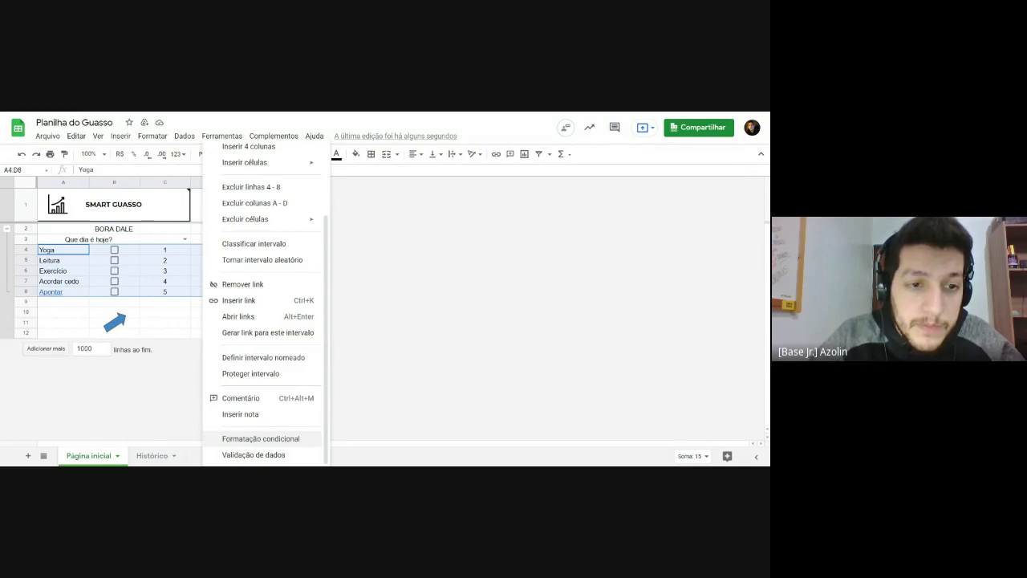
pyautogui.click(256, 443)
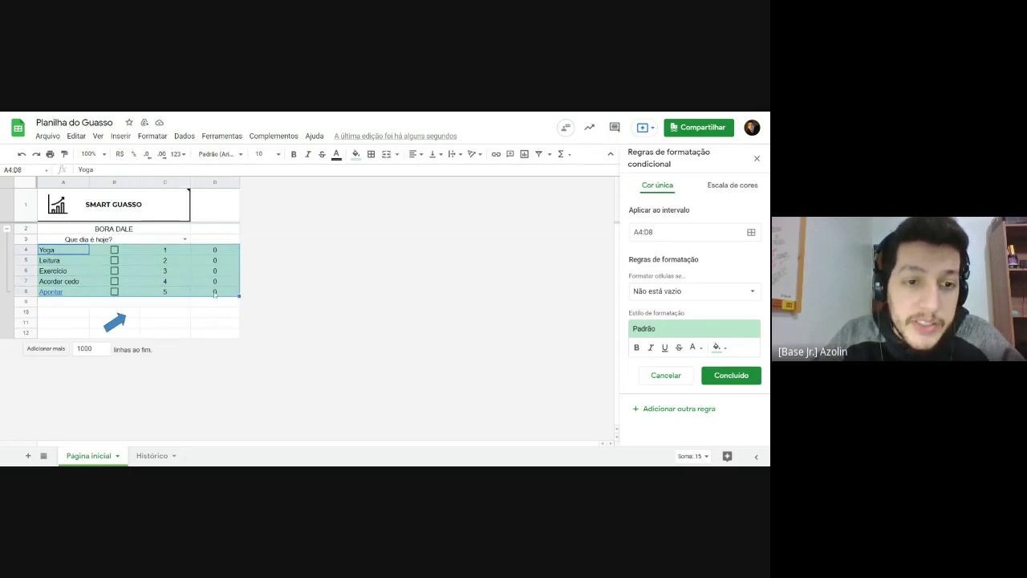
pyautogui.click(217, 253)
pyautogui.press('Down')
pyautogui.press('Down')
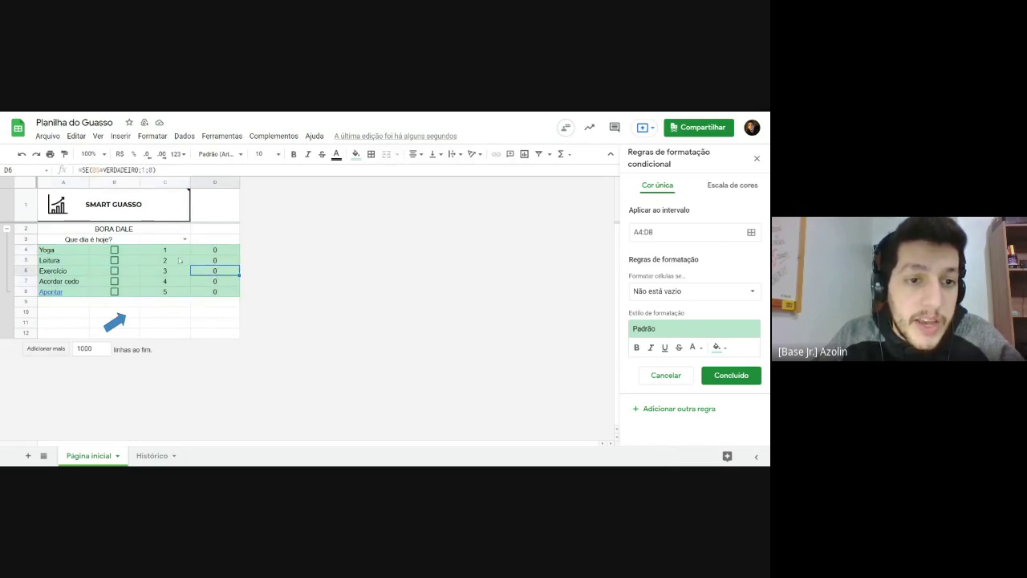
pyautogui.press('Left')
pyautogui.press('Up')
pyautogui.press('Left')
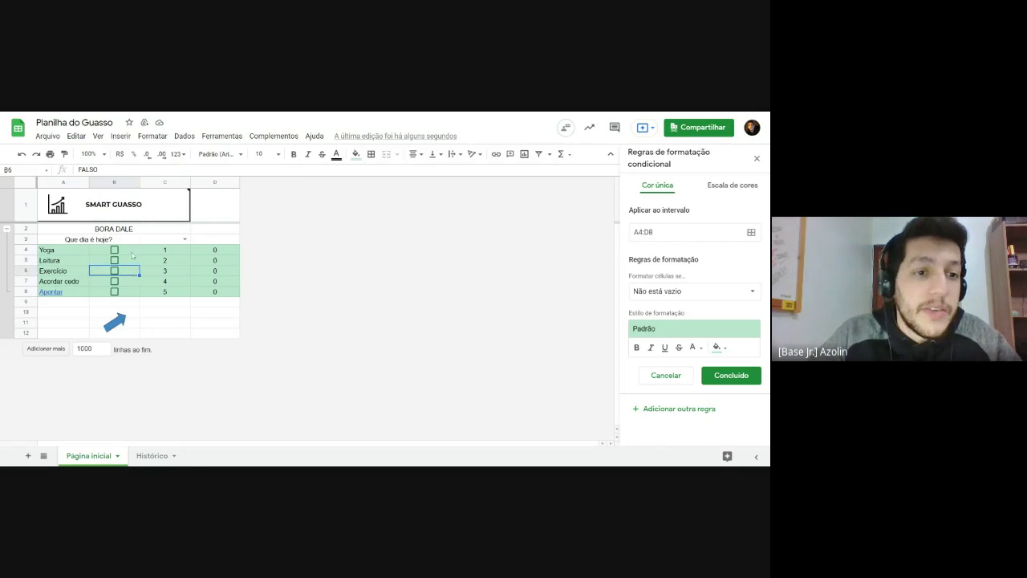
pyautogui.moveTo(48, 250); pyautogui.dragTo(73, 292)
pyautogui.click(214, 260)
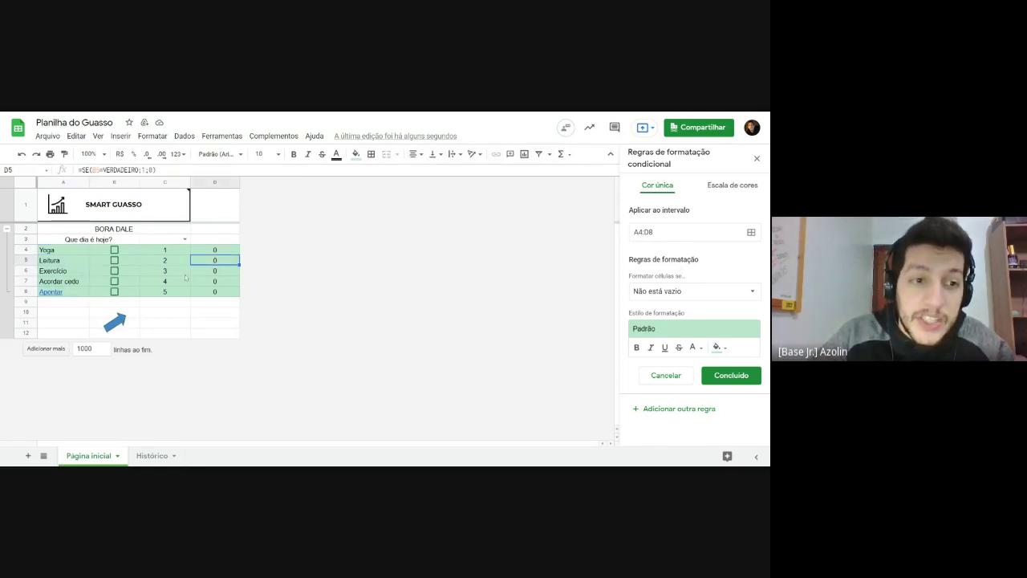
pyautogui.moveTo(61, 249); pyautogui.dragTo(213, 253)
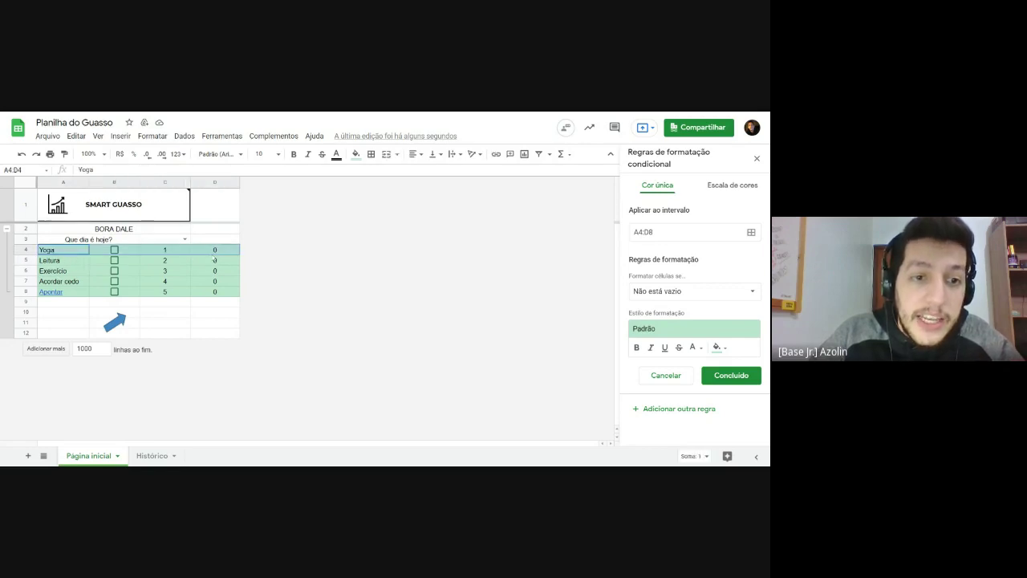
pyautogui.click(122, 253)
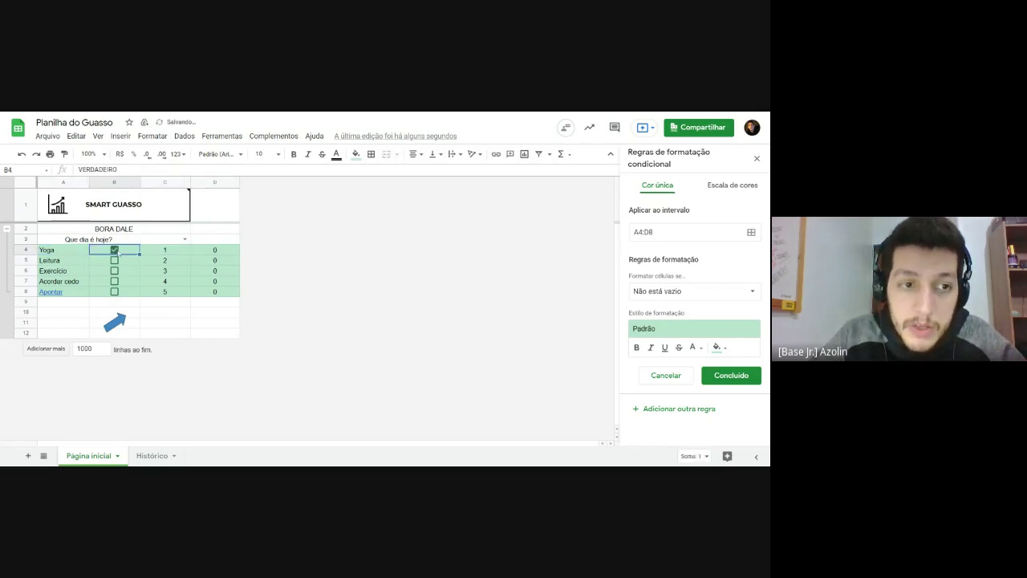
pyautogui.click(113, 252)
pyautogui.click(113, 251)
pyautogui.click(113, 251)
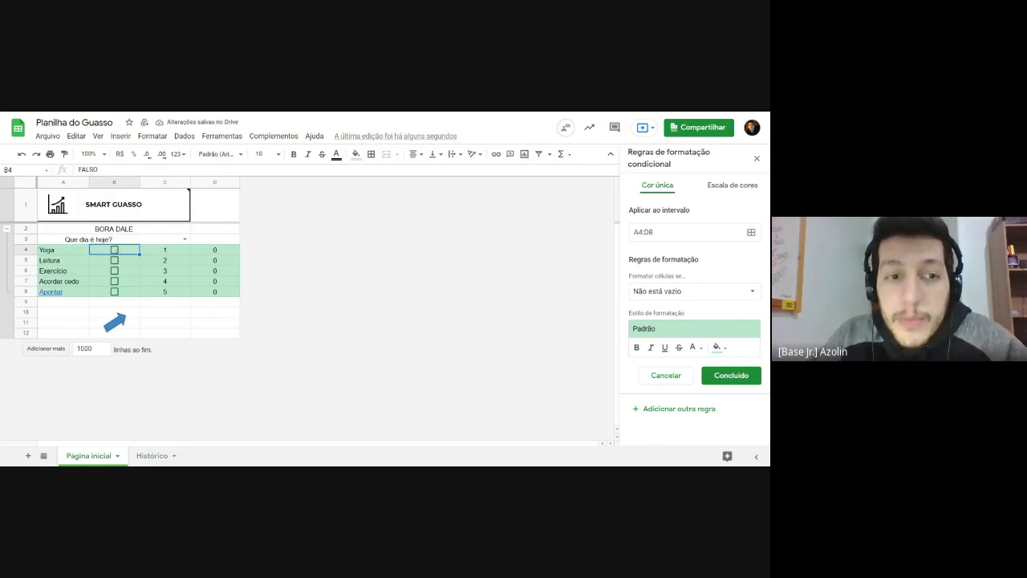
pyautogui.click(114, 250)
pyautogui.click(114, 250)
pyautogui.click(115, 251)
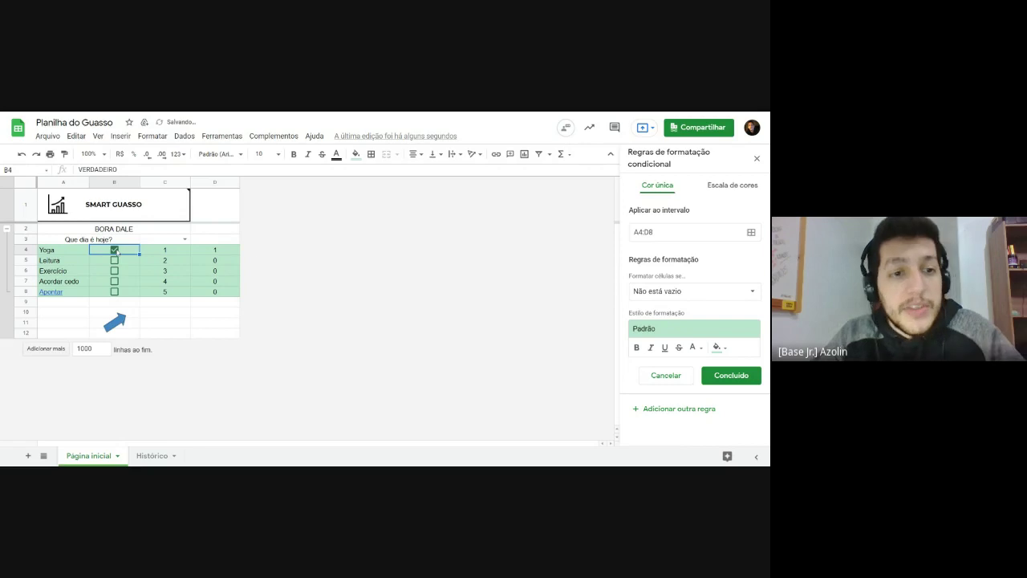
pyautogui.click(115, 250)
pyautogui.click(114, 250)
pyautogui.click(114, 251)
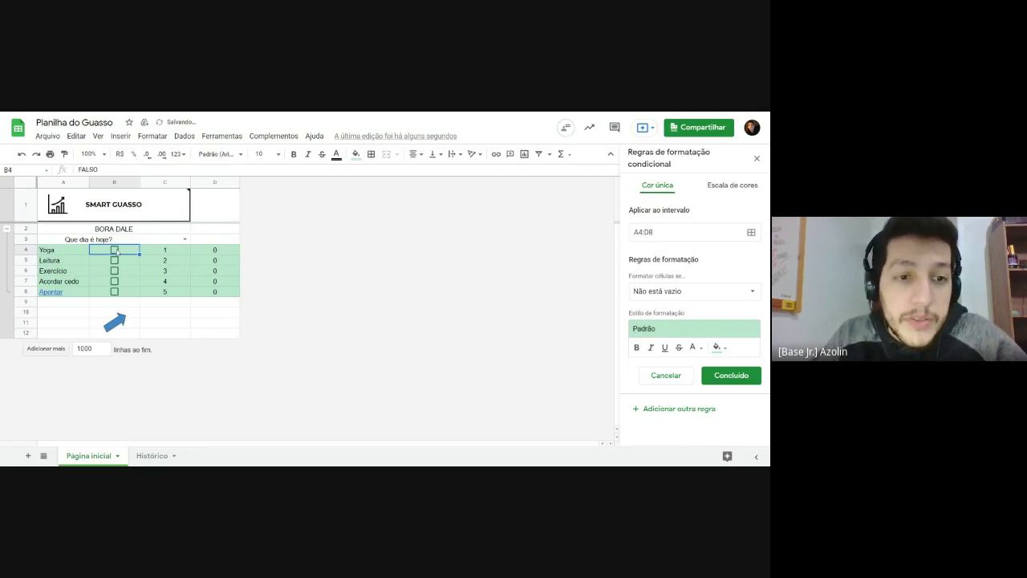
pyautogui.click(115, 251)
pyautogui.click(115, 251)
pyautogui.click(115, 250)
pyautogui.click(115, 250)
pyautogui.click(115, 250)
pyautogui.click(115, 250)
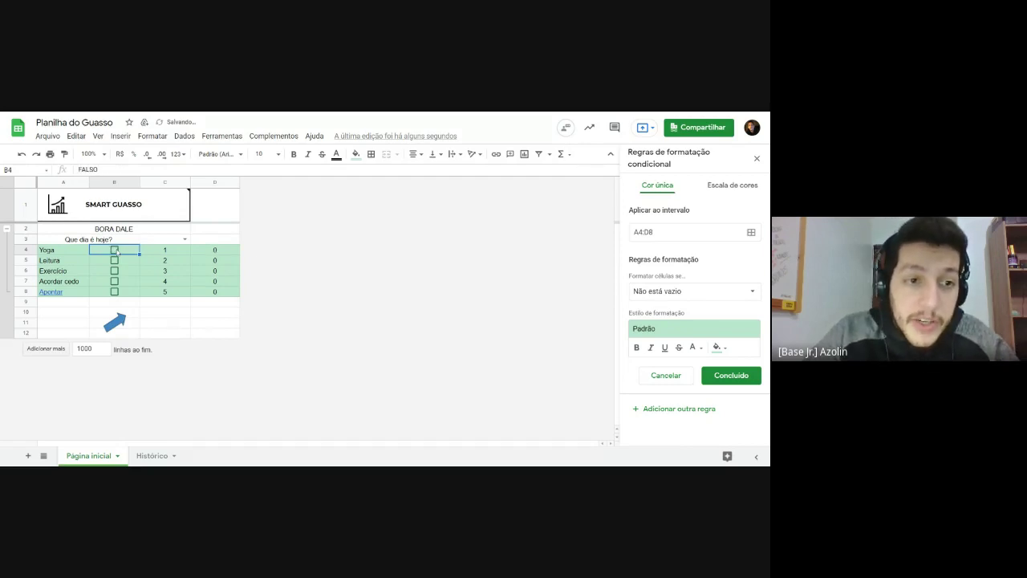
pyautogui.click(115, 250)
pyautogui.click(115, 251)
pyautogui.click(114, 251)
pyautogui.click(213, 253)
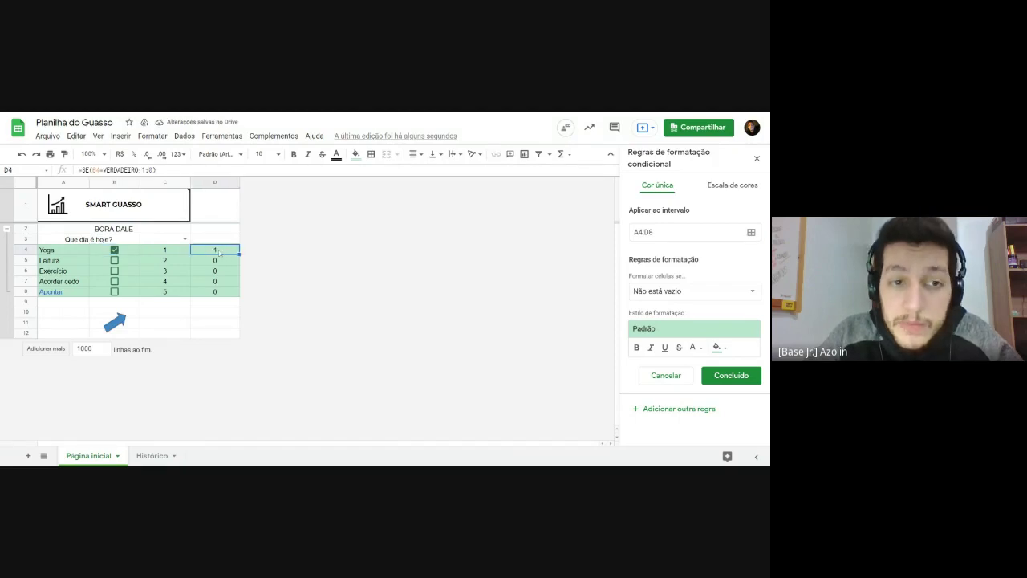
pyautogui.click(115, 251)
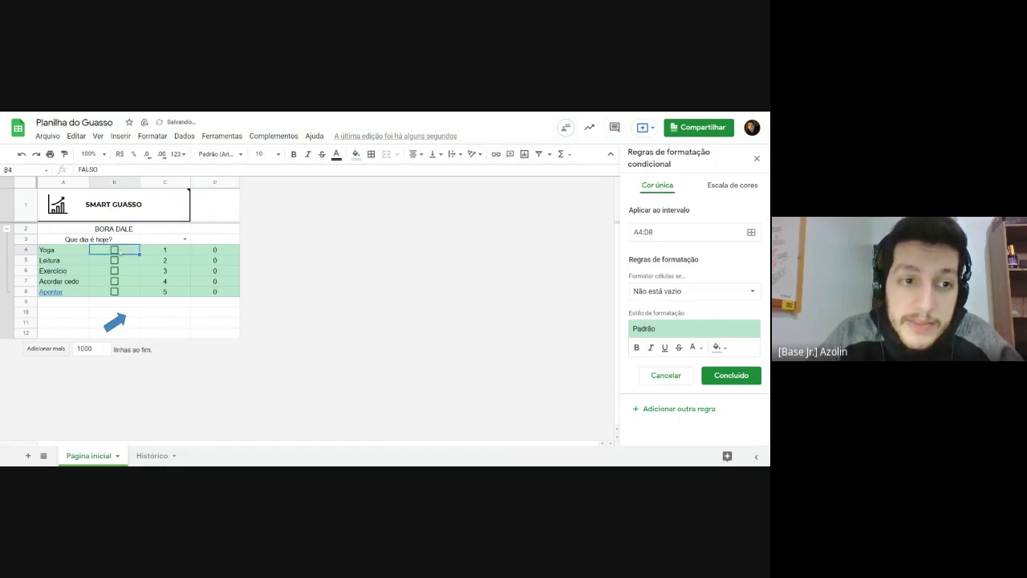
pyautogui.click(220, 252)
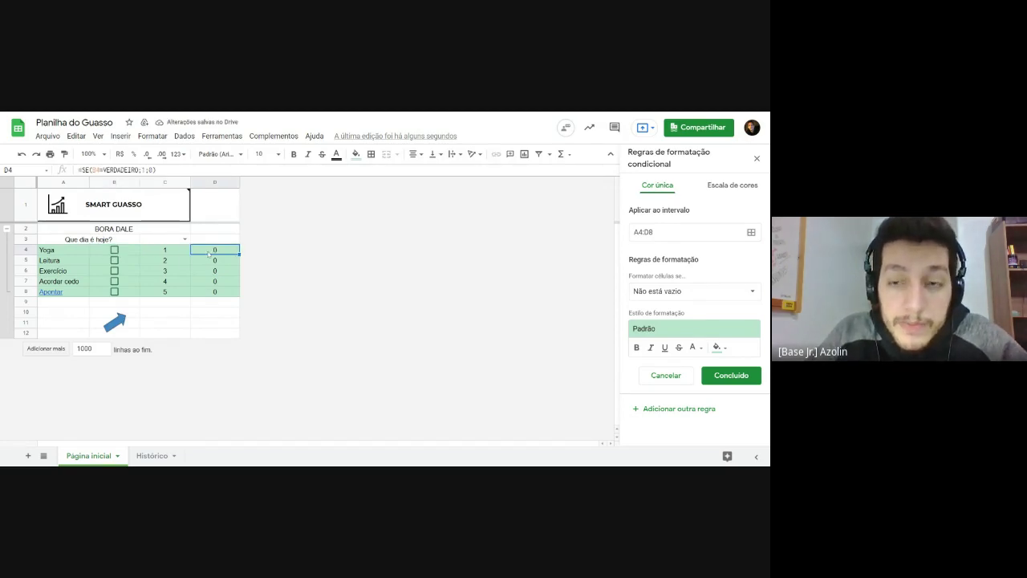
pyautogui.moveTo(224, 254)
pyautogui.mouseDown()
pyautogui.moveTo(225, 293)
pyautogui.moveTo(221, 256)
pyautogui.moveTo(215, 297)
pyautogui.moveTo(212, 285)
pyautogui.moveTo(64, 252)
pyautogui.moveTo(224, 255)
pyautogui.mouseUp()
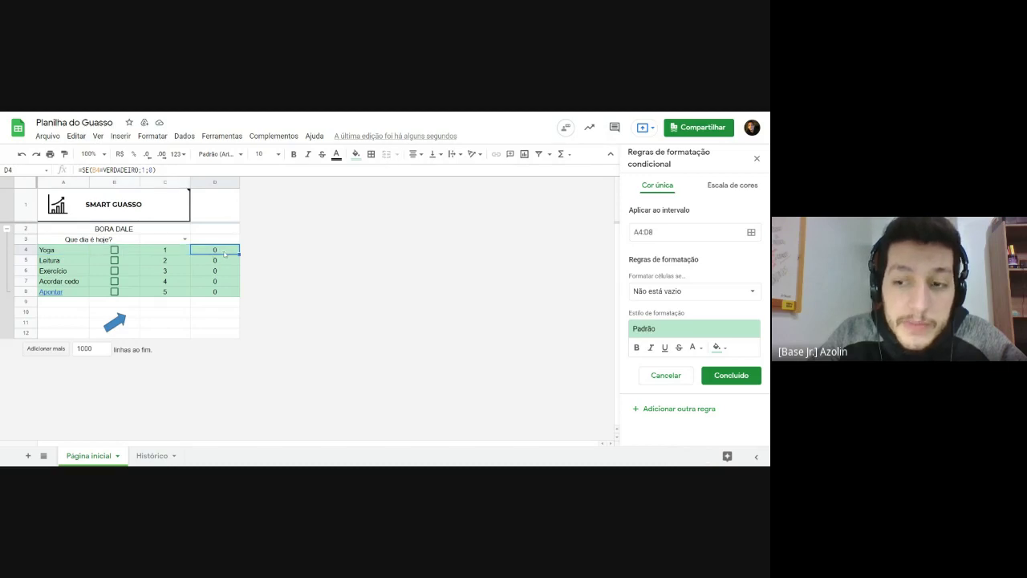
# Step: Change the A4:D8 rule's condition from 'Não está vazio' to 'A fórmula personalizada é'
pyautogui.click(655, 294)
pyautogui.click(694, 255)
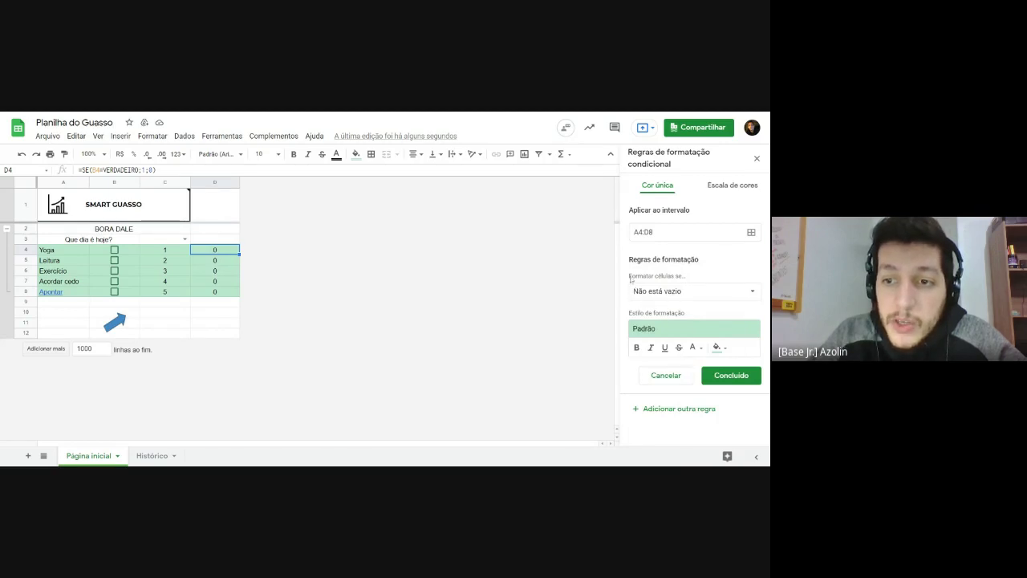
pyautogui.click(683, 294)
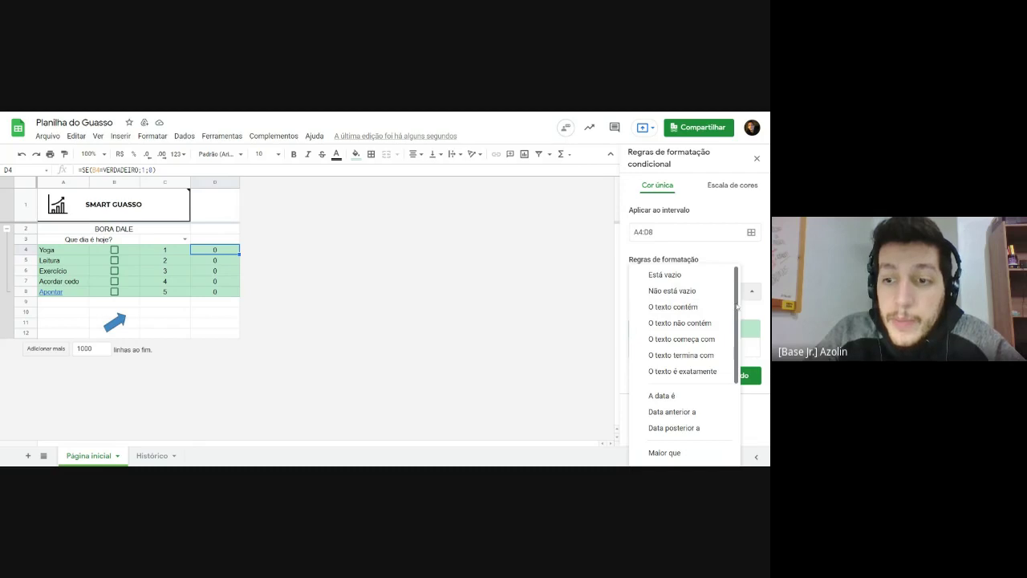
pyautogui.scroll(-1, 736, 309)
pyautogui.scroll(-2, 733, 327)
pyautogui.scroll(3, 733, 326)
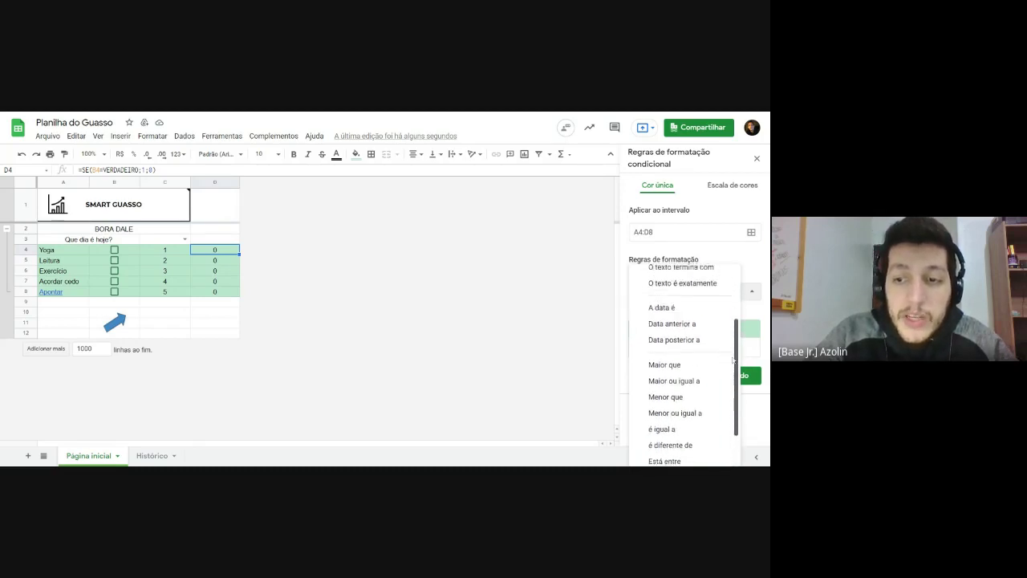
pyautogui.scroll(-4, 733, 327)
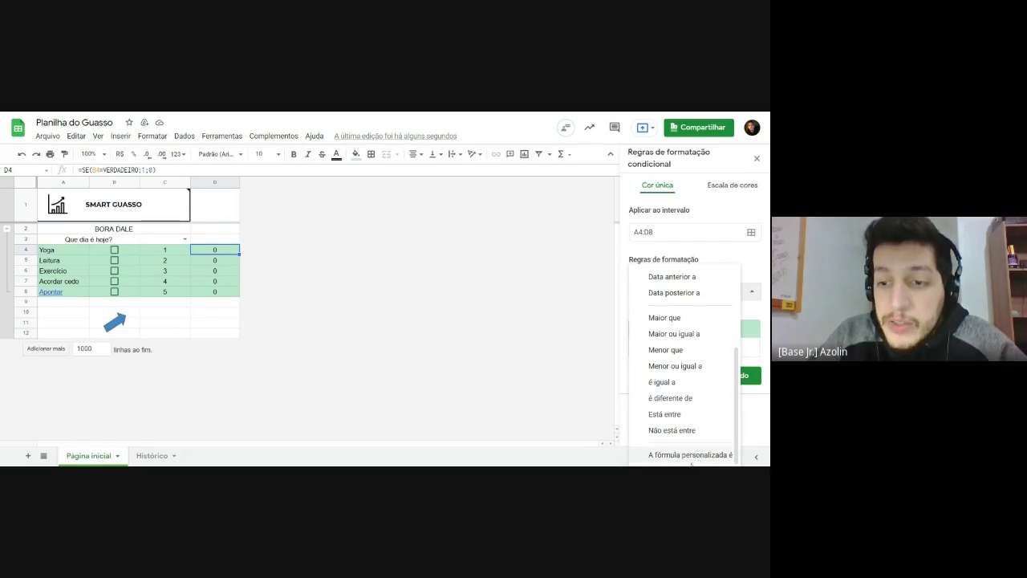
pyautogui.click(668, 455)
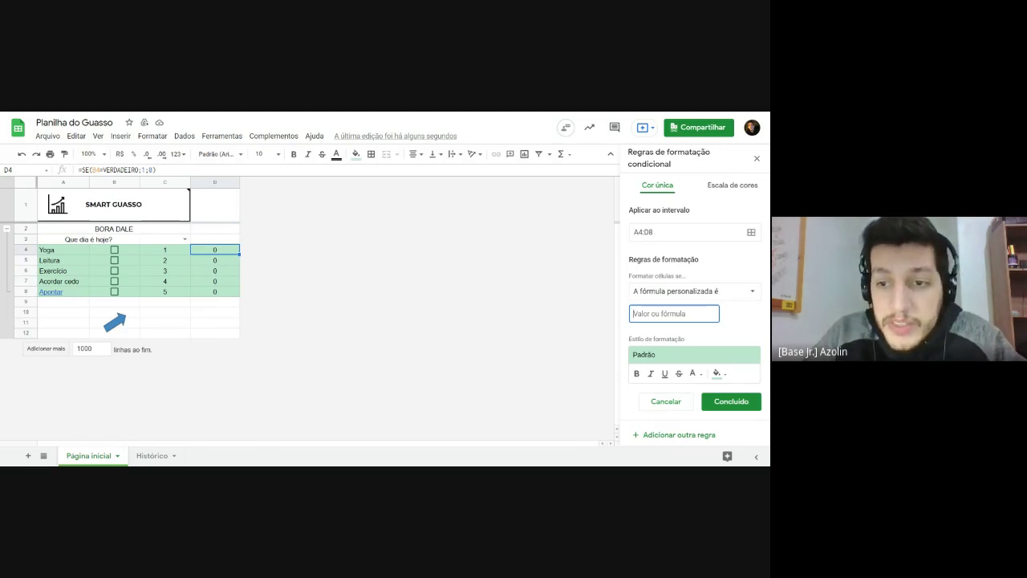
# Step: Enter the custom formula =d4=1 and tick Yoga to test it
pyautogui.write('=')
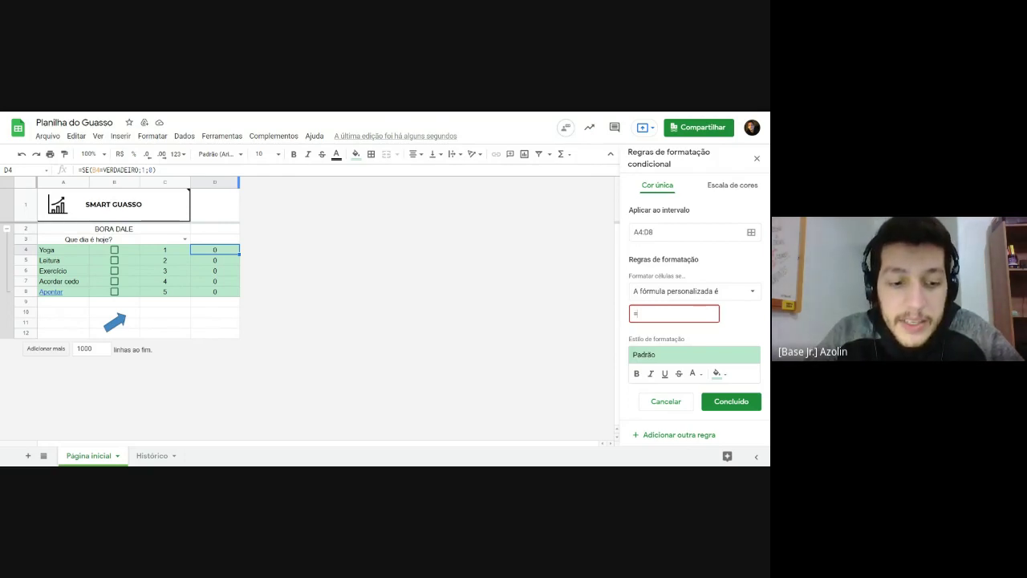
pyautogui.write('d4')
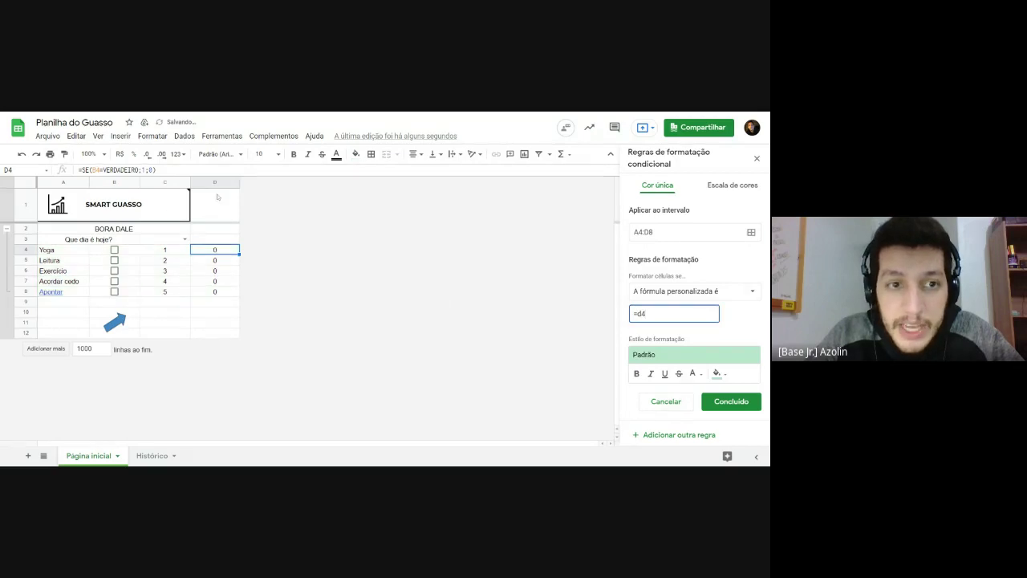
pyautogui.click(217, 253)
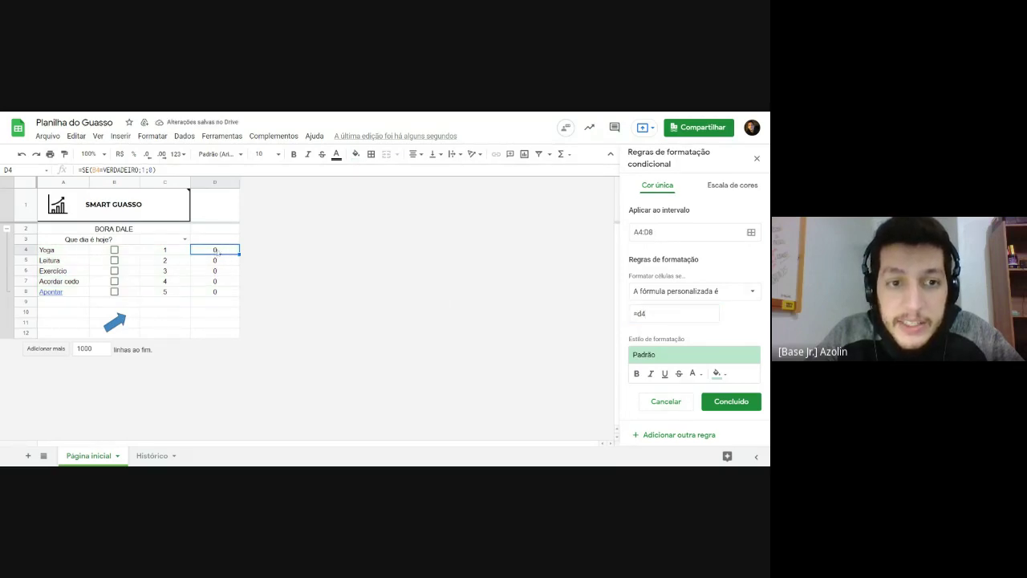
pyautogui.click(682, 313)
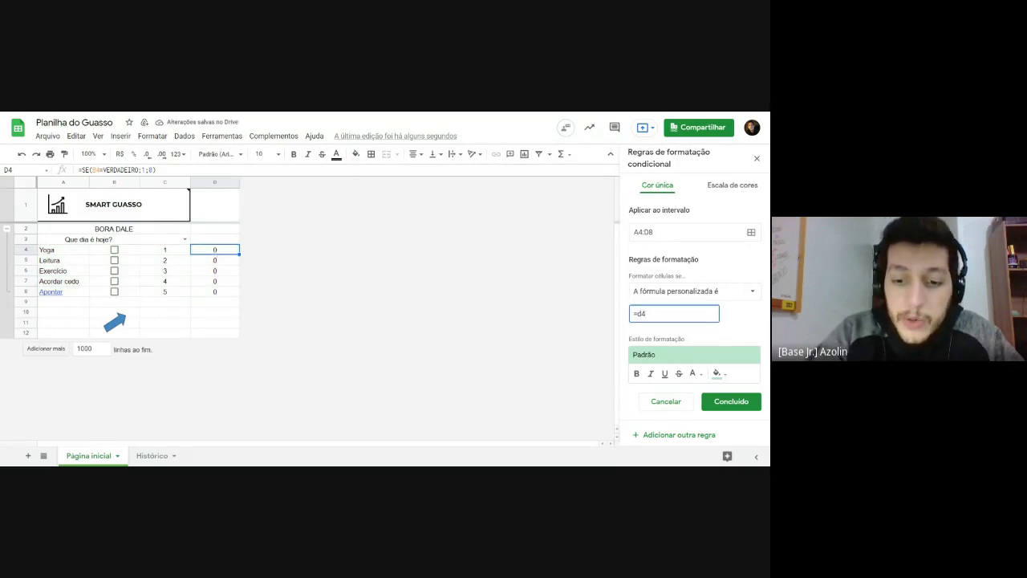
pyautogui.write('=0')
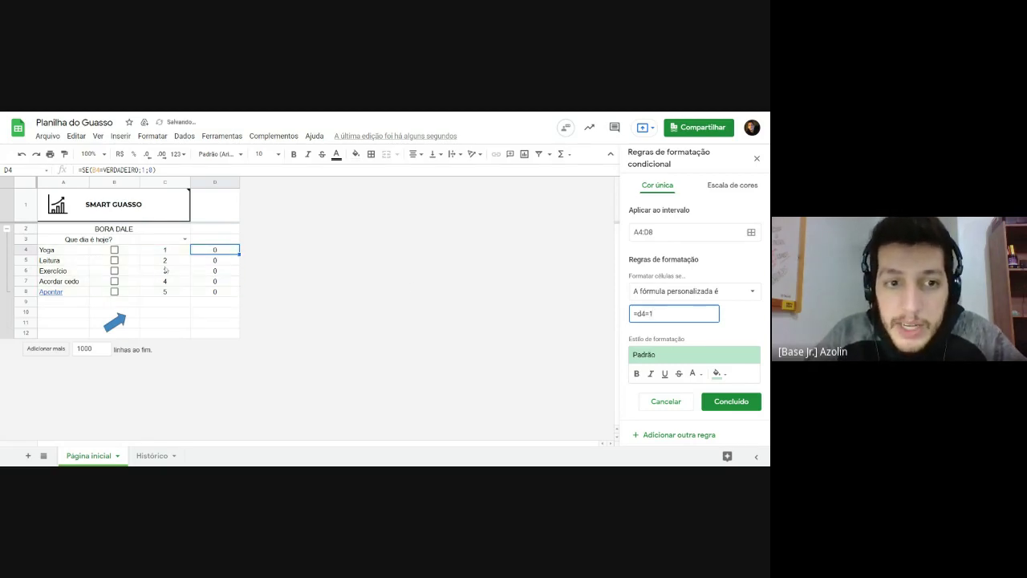
pyautogui.click(114, 250)
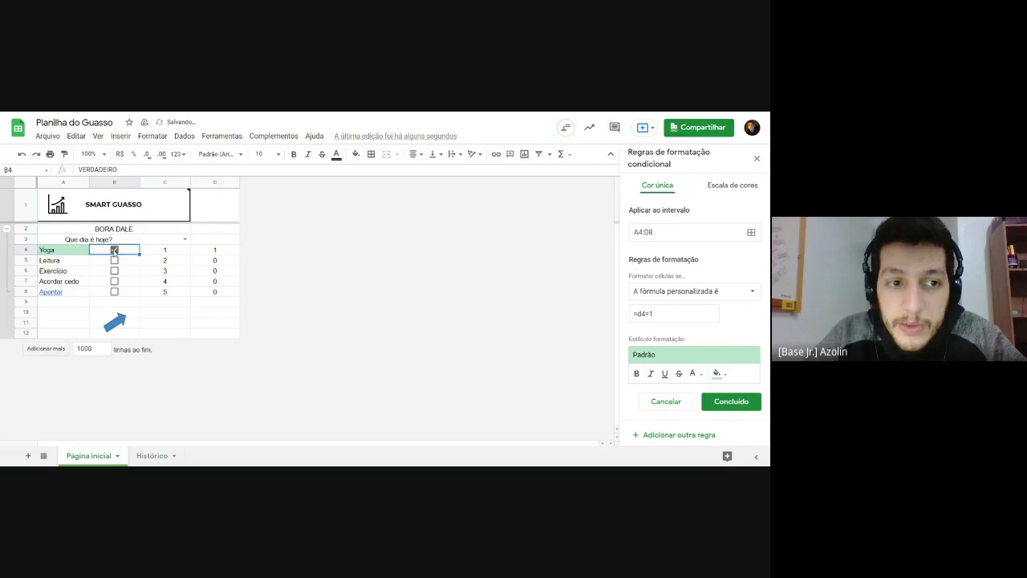
pyautogui.click(675, 314)
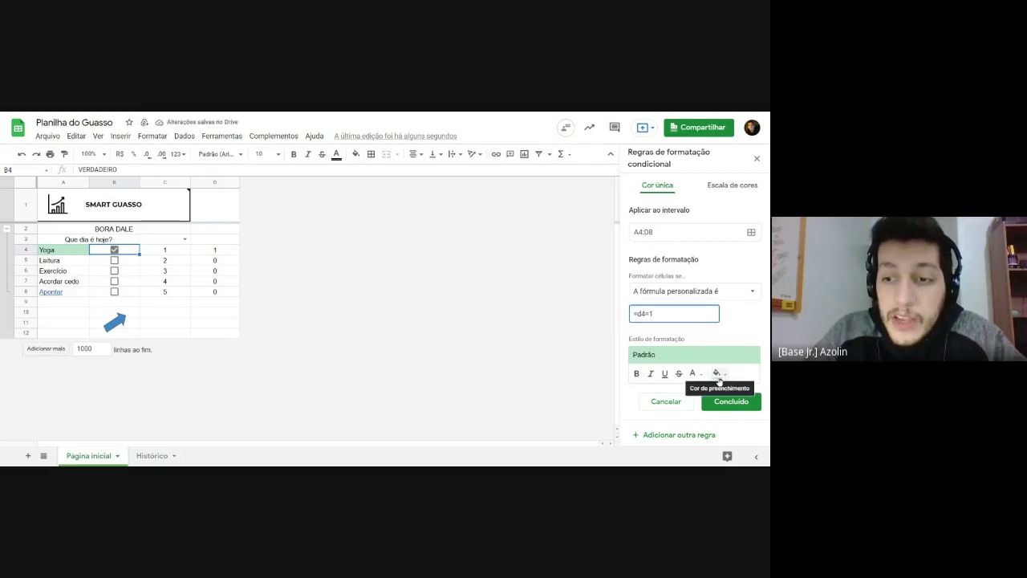
# Step: Choose a green fill for the rule and check the highlighting on A4:D8
pyautogui.click(717, 373)
pyautogui.click(664, 284)
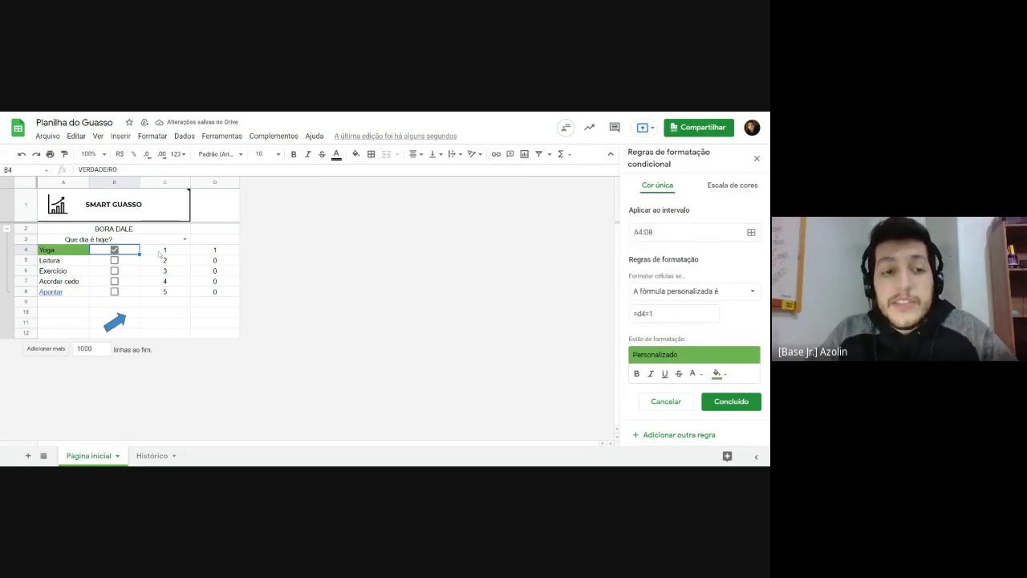
pyautogui.moveTo(66, 253); pyautogui.dragTo(207, 285)
pyautogui.click(207, 260)
pyautogui.moveTo(79, 256); pyautogui.dragTo(203, 297)
pyautogui.click(60, 252)
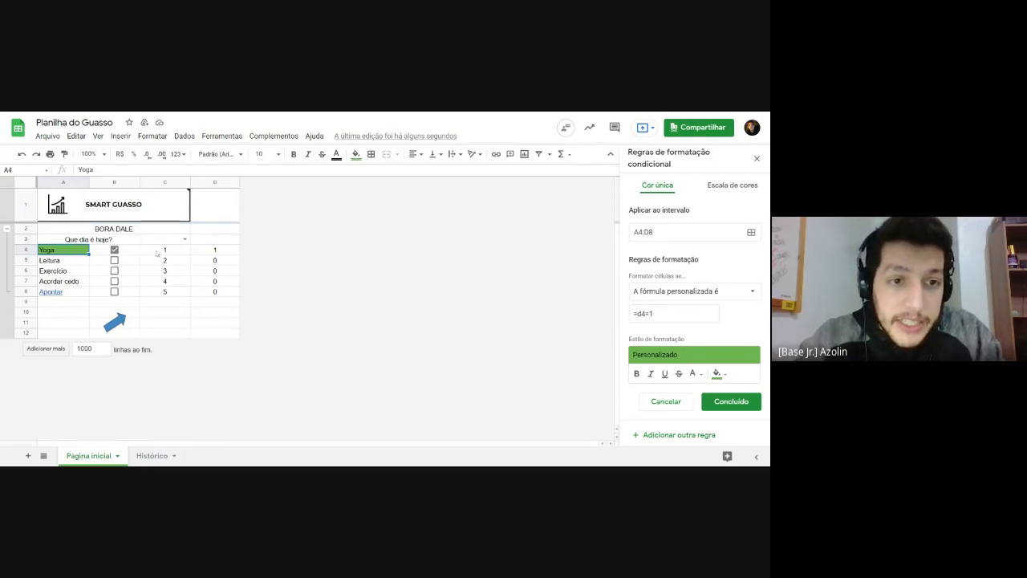
pyautogui.doubleClick(642, 313)
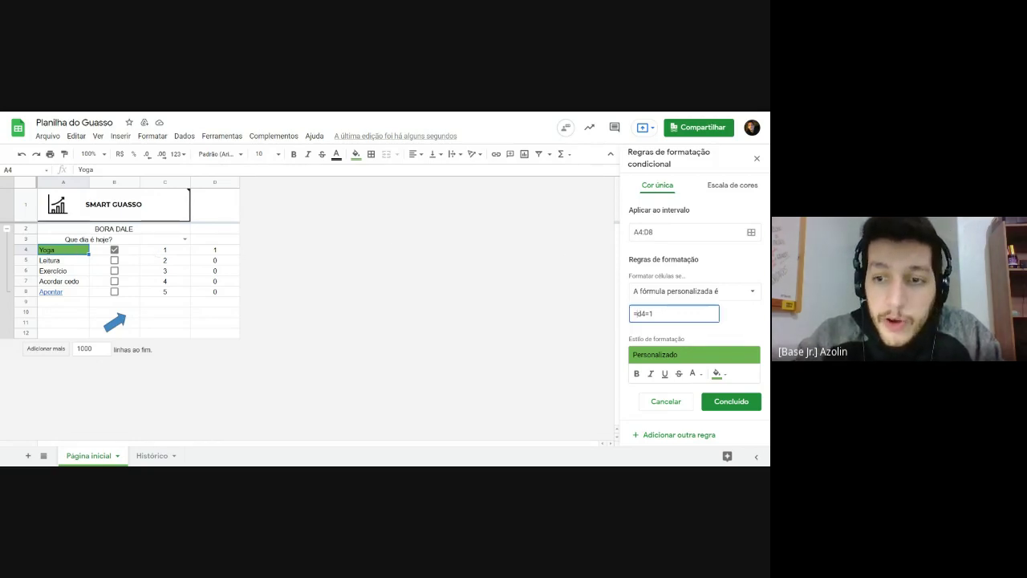
pyautogui.click(651, 313)
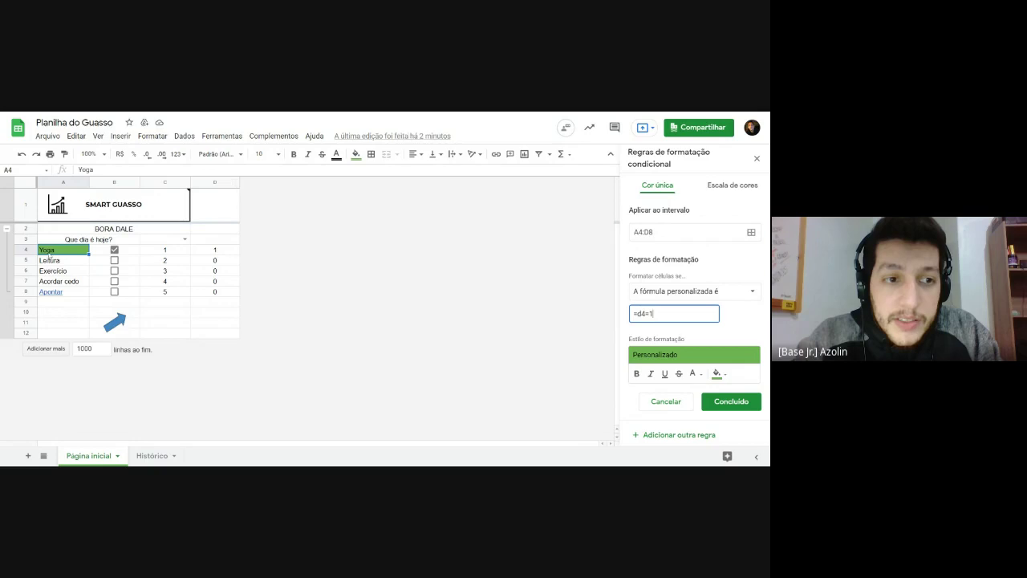
pyautogui.click(49, 252)
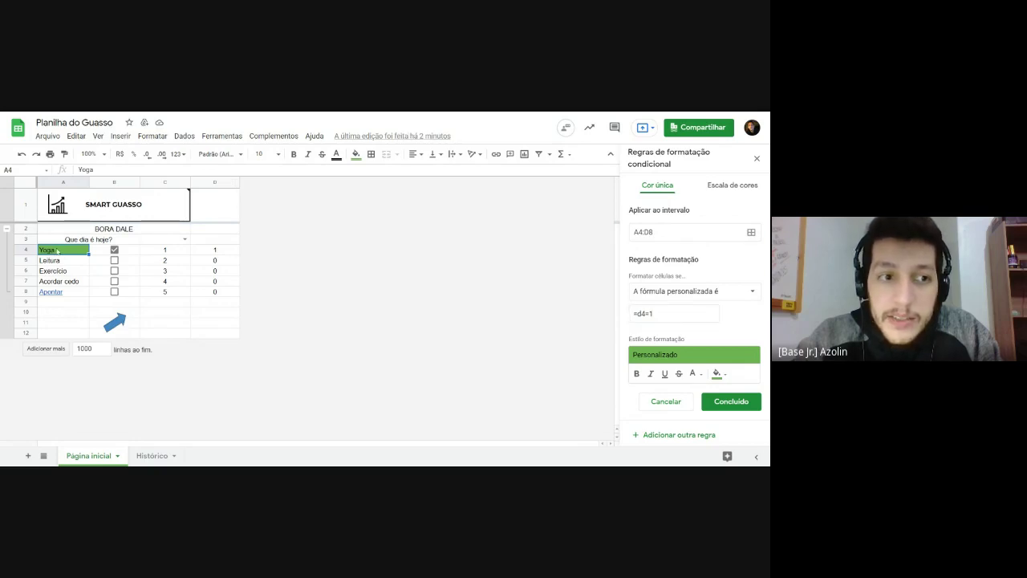
pyautogui.moveTo(57, 252); pyautogui.dragTo(215, 295)
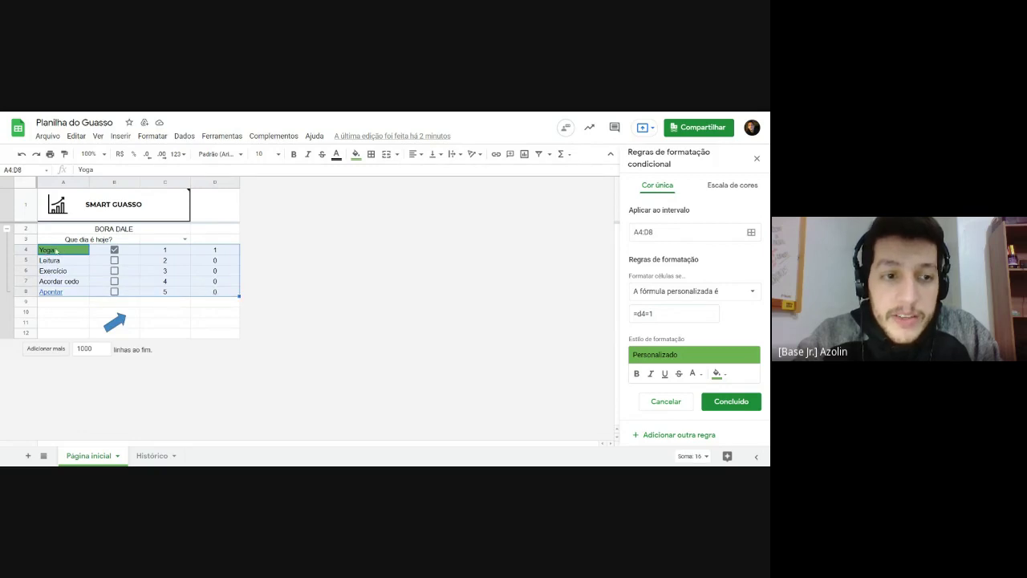
pyautogui.click(61, 254)
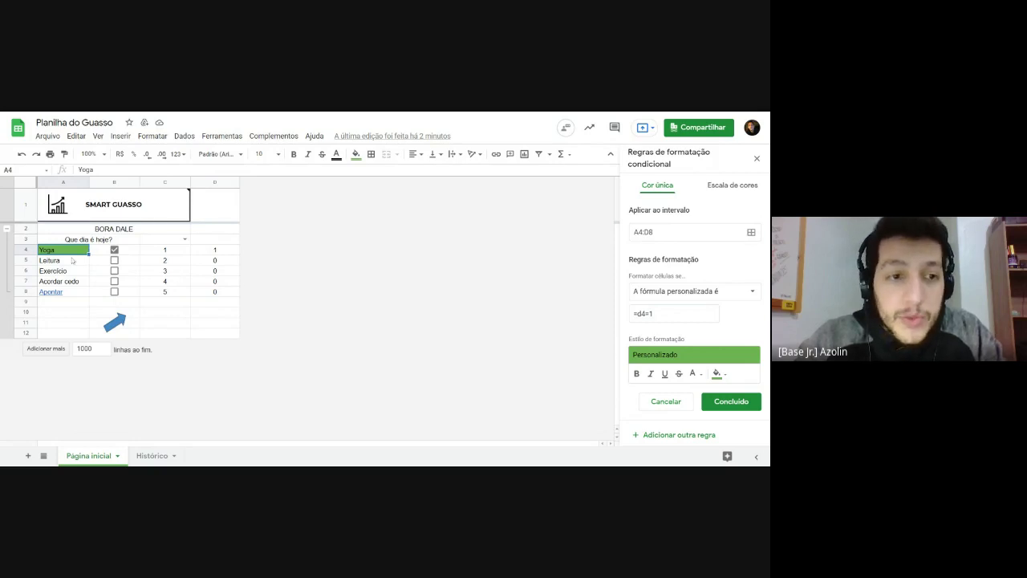
pyautogui.moveTo(70, 252); pyautogui.dragTo(205, 256)
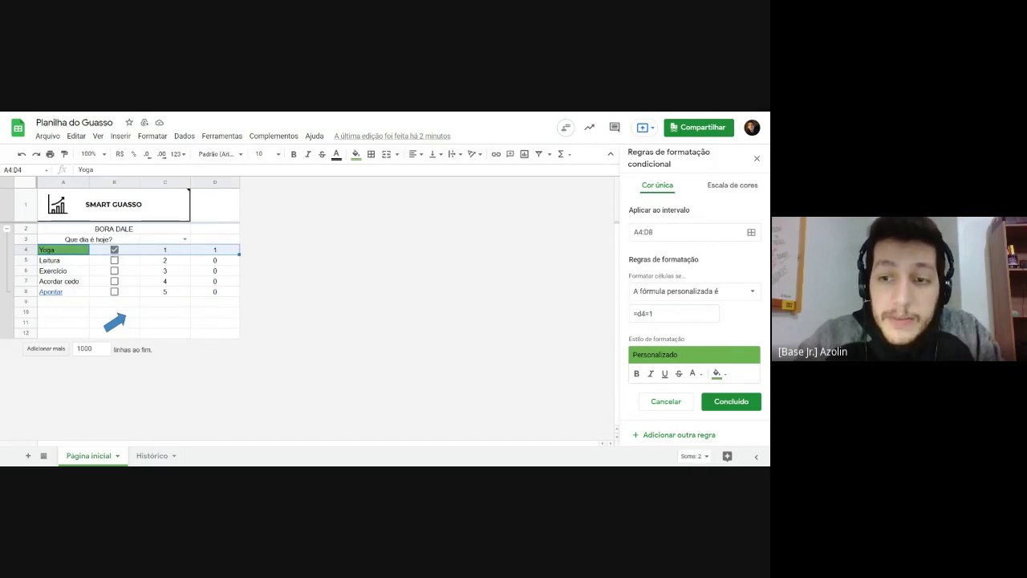
pyautogui.click(674, 313)
pyautogui.click(71, 252)
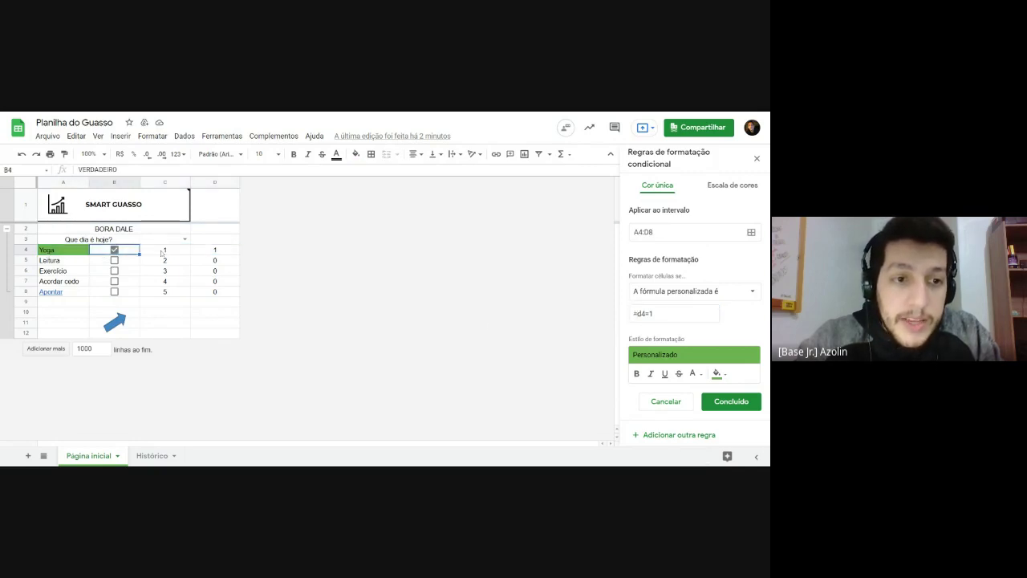
pyautogui.click(164, 251)
pyautogui.click(206, 254)
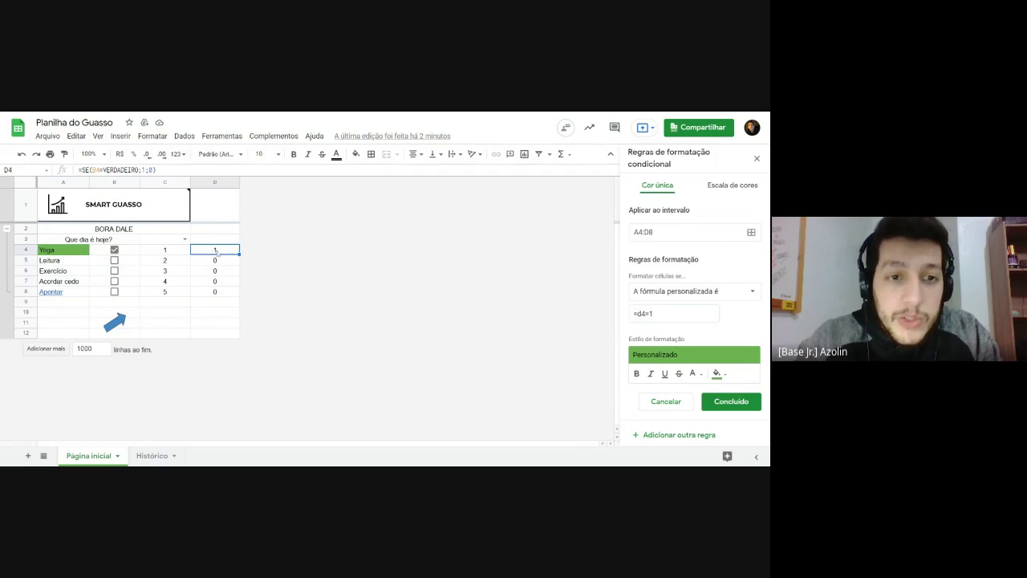
# Step: Lock column D in the rule formula with a $ and inspect D4's formula
pyautogui.click(635, 314)
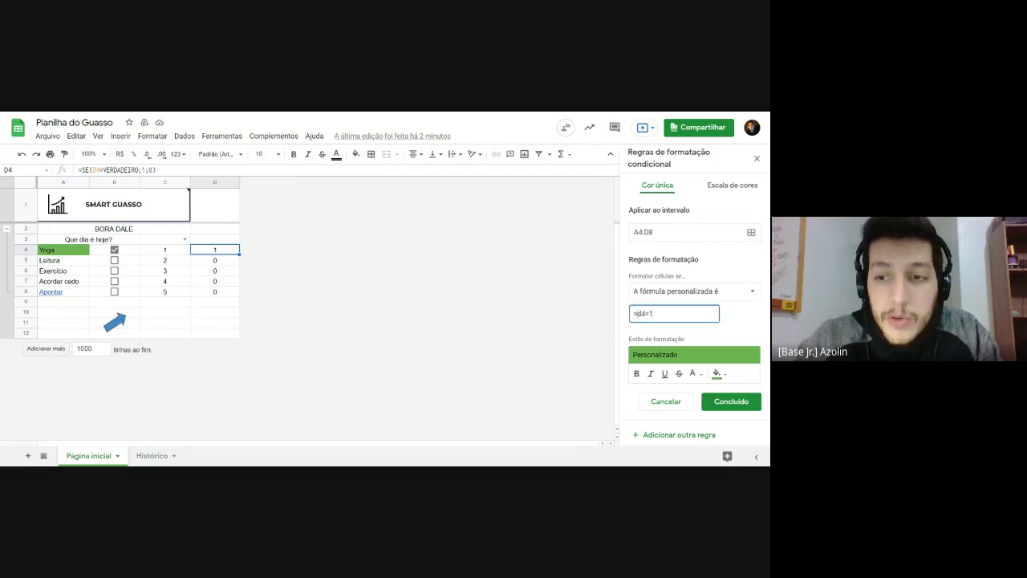
pyautogui.write('$')
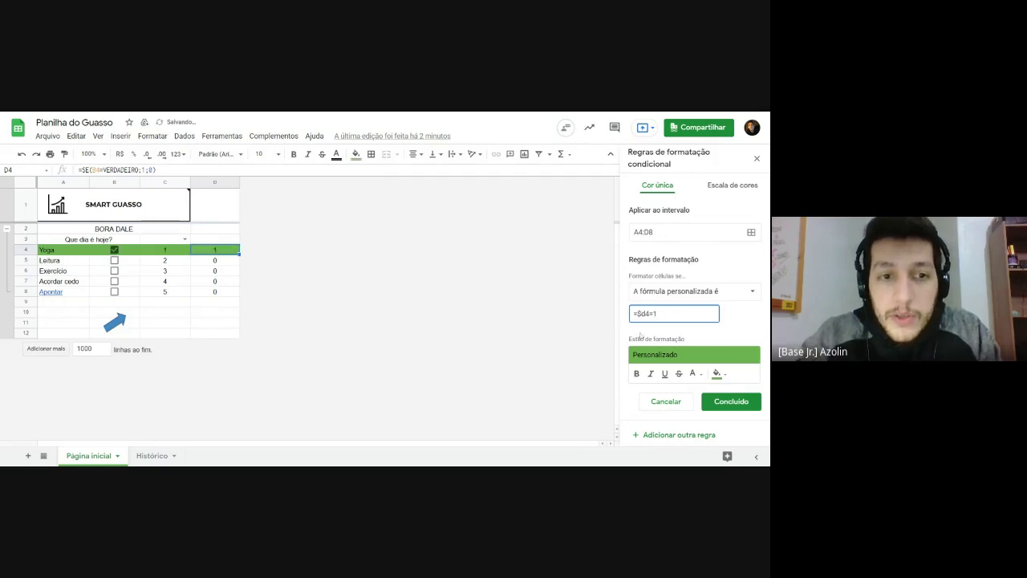
pyautogui.click(653, 328)
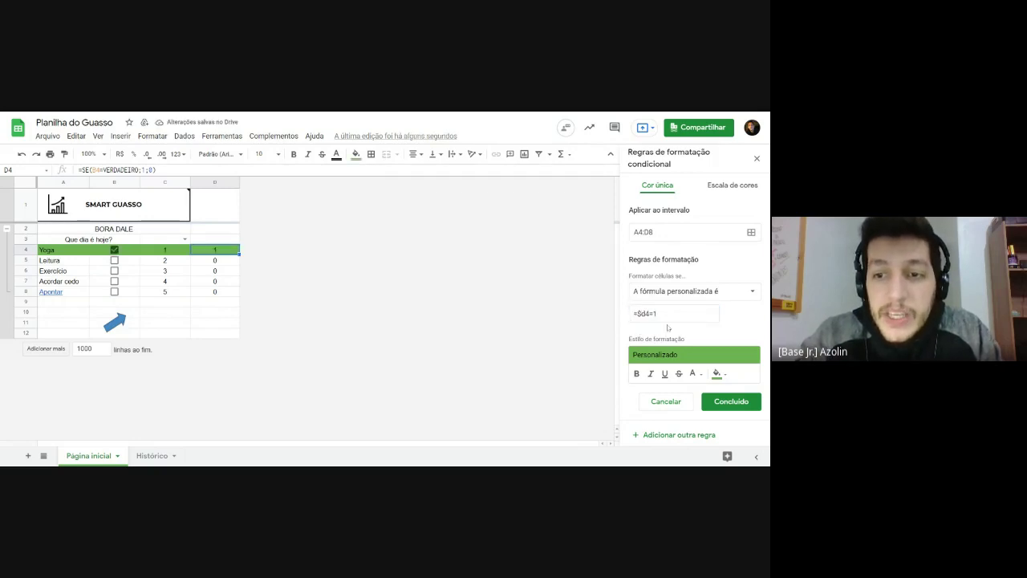
pyautogui.moveTo(54, 249); pyautogui.dragTo(231, 254)
pyautogui.click(211, 251)
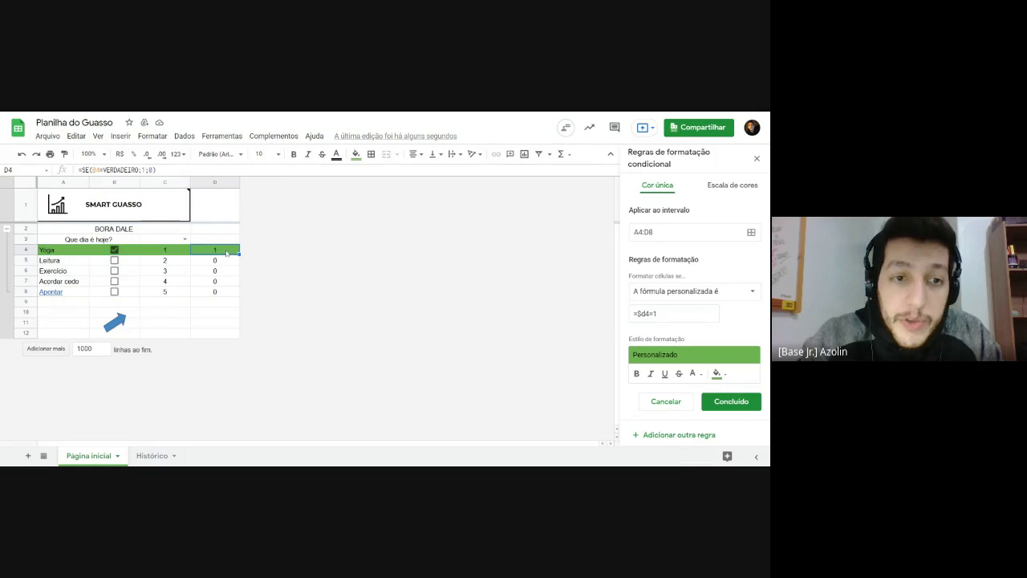
pyautogui.click(213, 183)
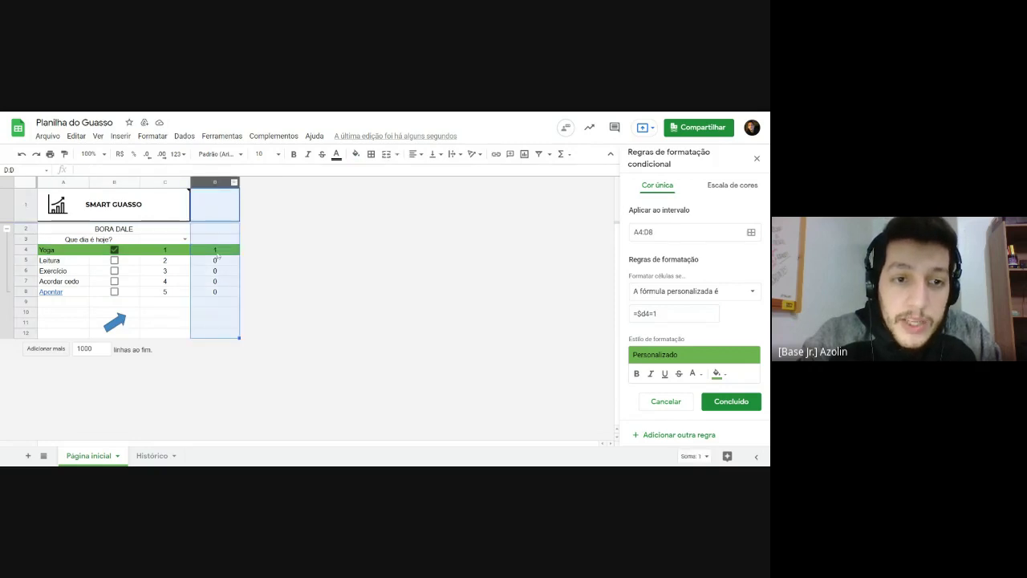
pyautogui.click(216, 251)
pyautogui.click(38, 253)
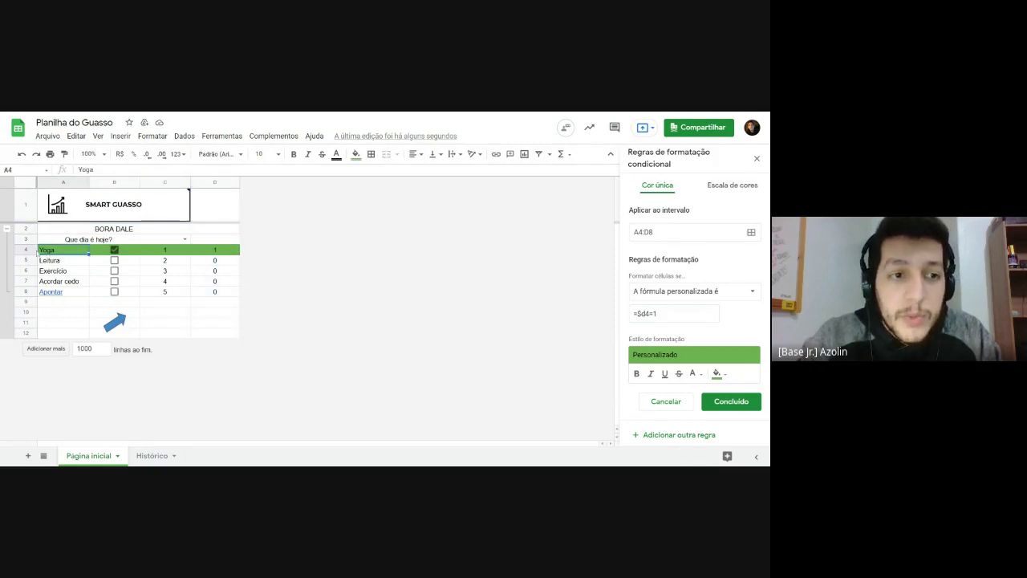
pyautogui.click(25, 250)
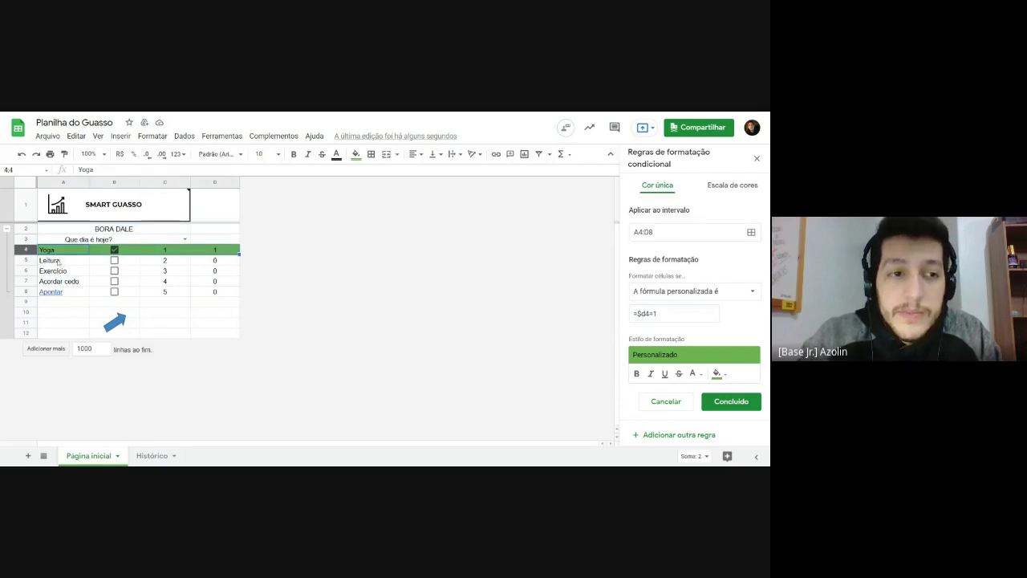
pyautogui.click(215, 249)
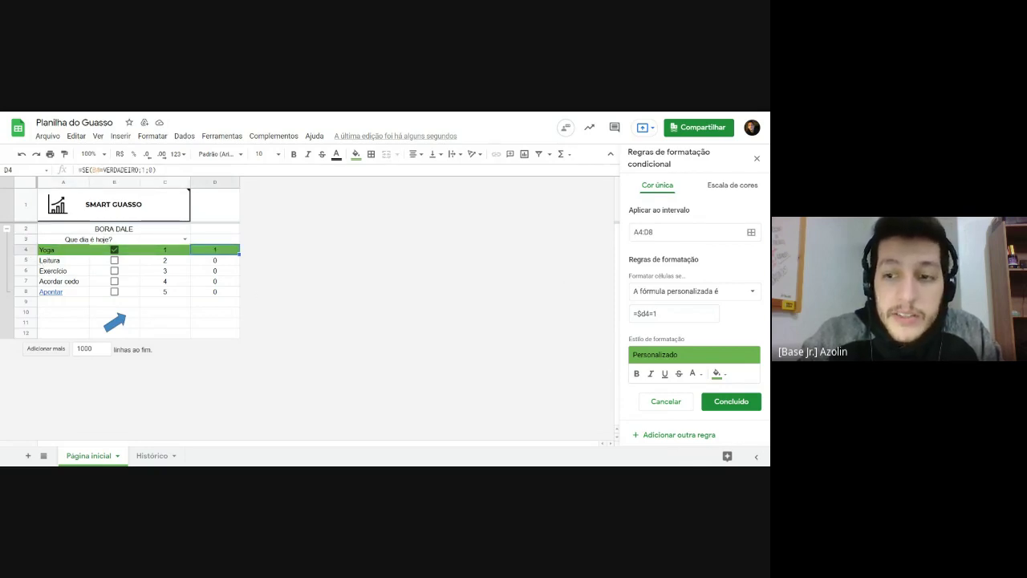
# Step: Lock row 4 as well so the formula reads =$d$4=1, and check A4:D8
pyautogui.click(655, 313)
pyautogui.write('$')
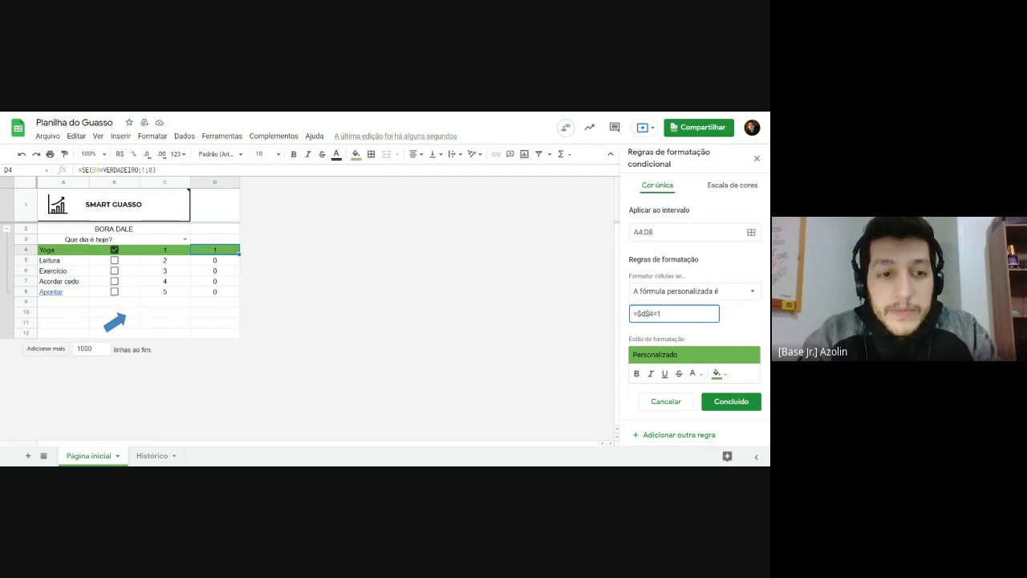
pyautogui.click(215, 254)
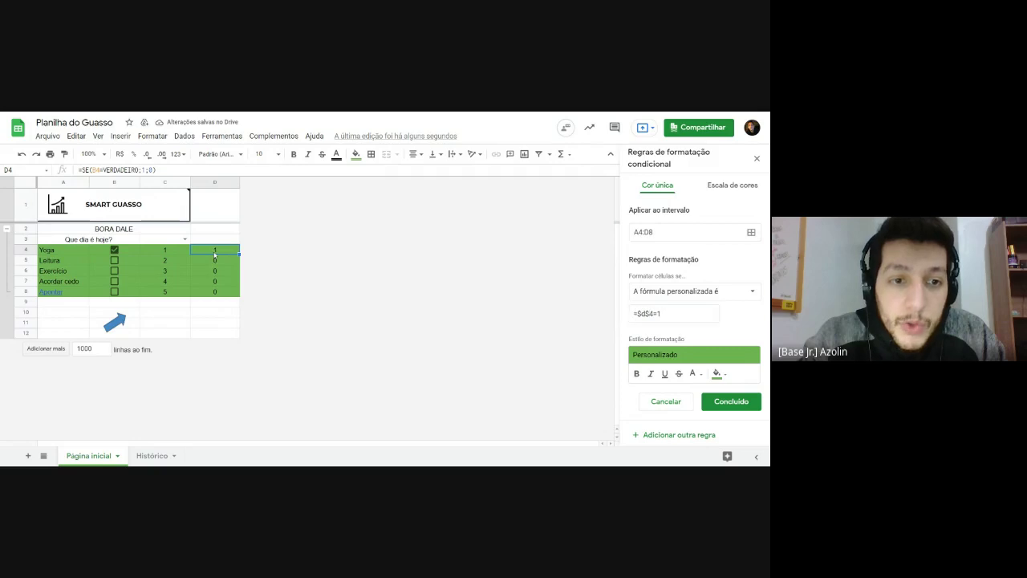
pyautogui.moveTo(60, 250); pyautogui.dragTo(216, 294)
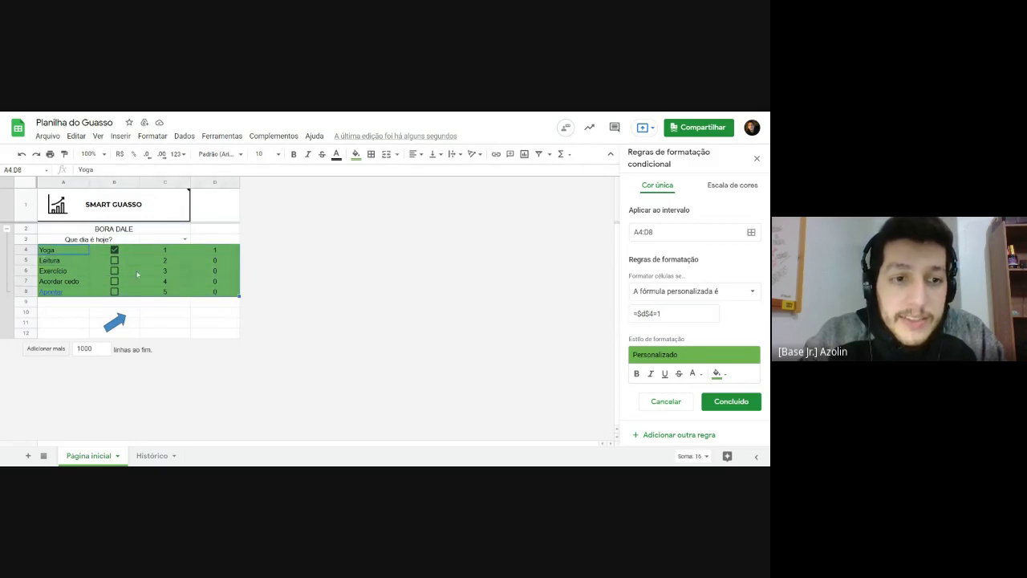
pyautogui.click(214, 254)
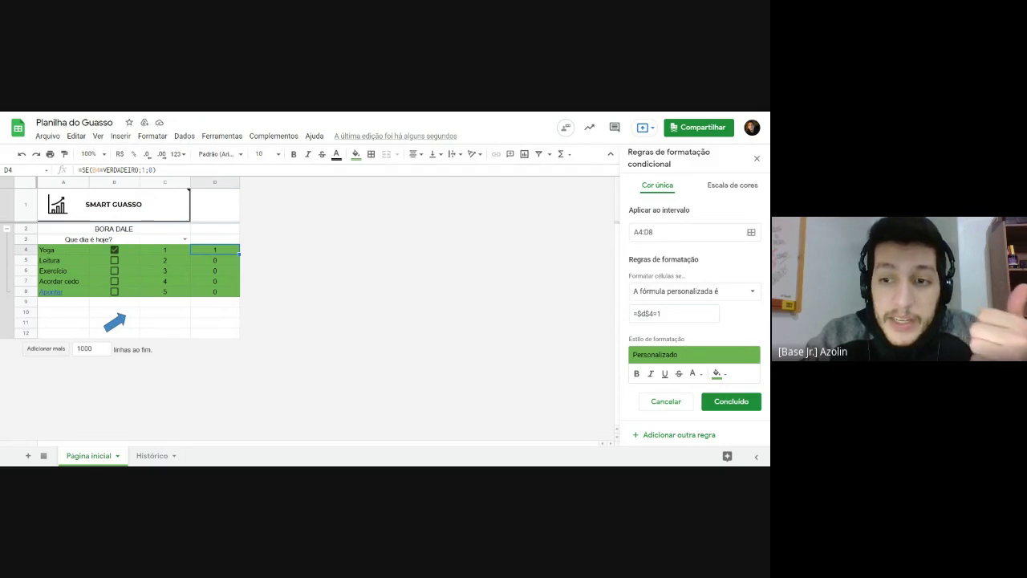
pyautogui.click(651, 313)
# Step: Change the formula to =$d4=1 and review each habit row's D value
pyautogui.press('BackSpace')
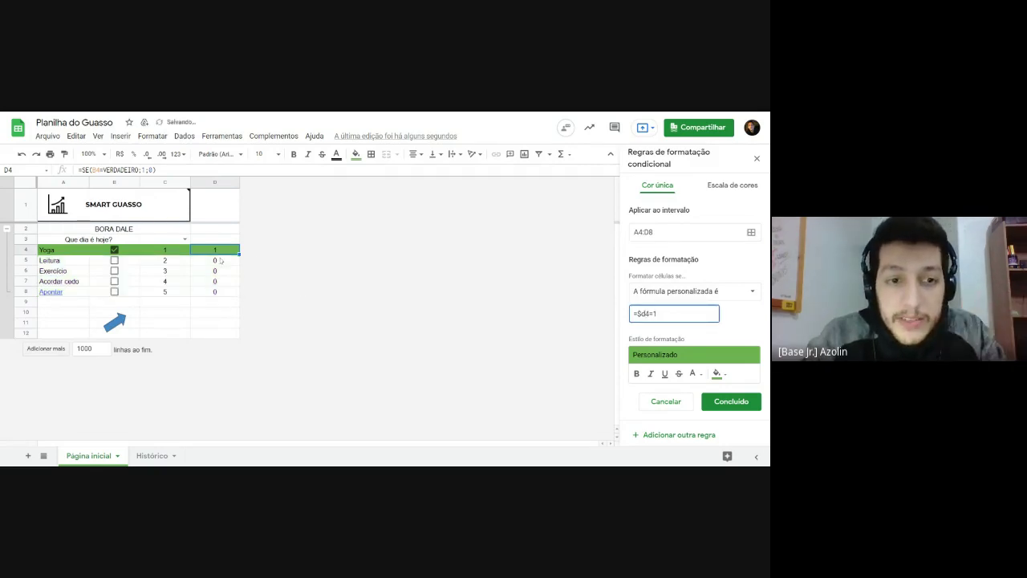
pyautogui.click(221, 261)
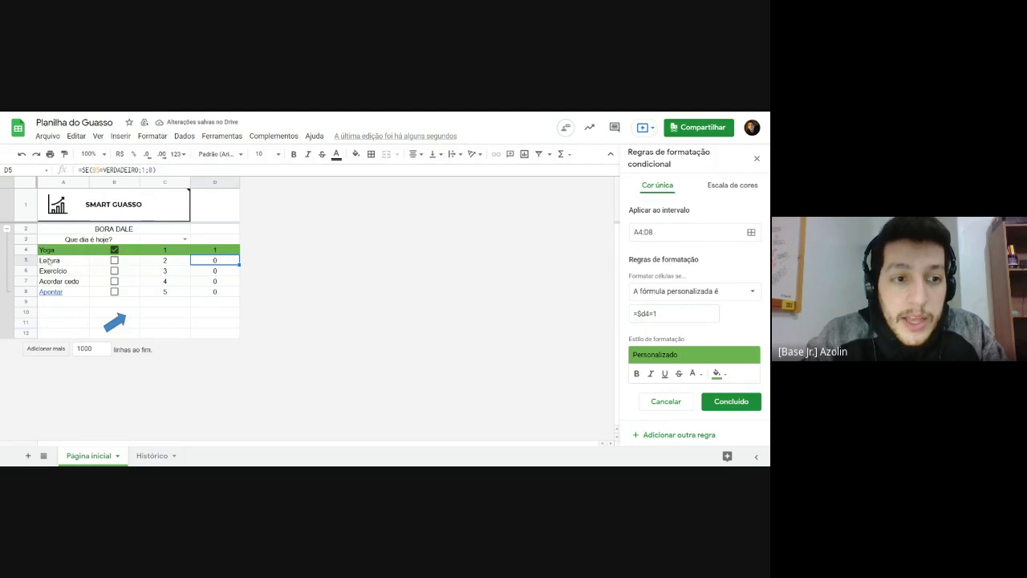
pyautogui.moveTo(48, 262); pyautogui.dragTo(206, 265)
pyautogui.click(226, 266)
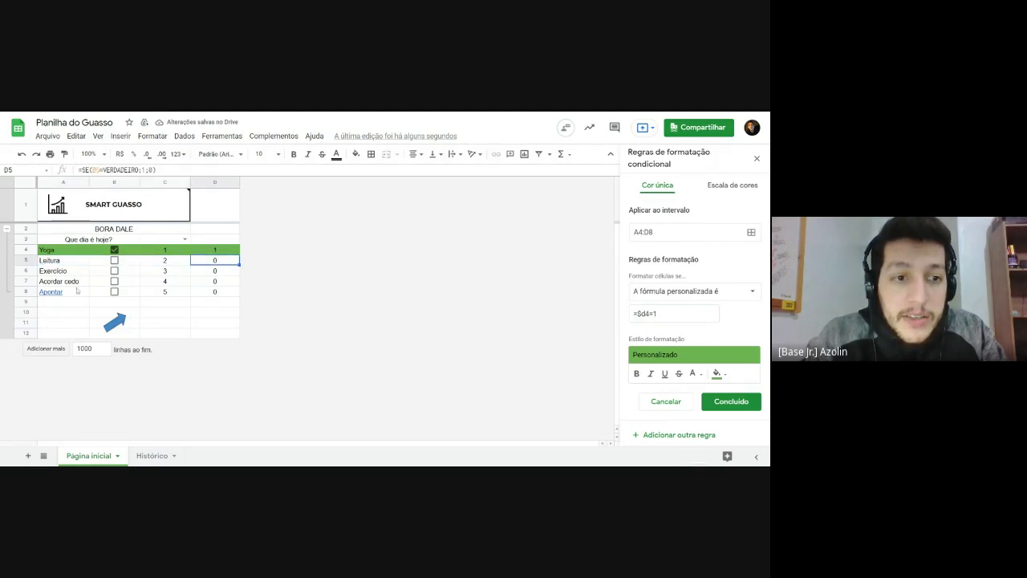
pyautogui.moveTo(70, 273); pyautogui.dragTo(201, 274)
pyautogui.click(223, 274)
pyautogui.moveTo(56, 281); pyautogui.dragTo(209, 282)
pyautogui.click(220, 281)
pyautogui.moveTo(77, 292); pyautogui.dragTo(206, 296)
pyautogui.click(124, 293)
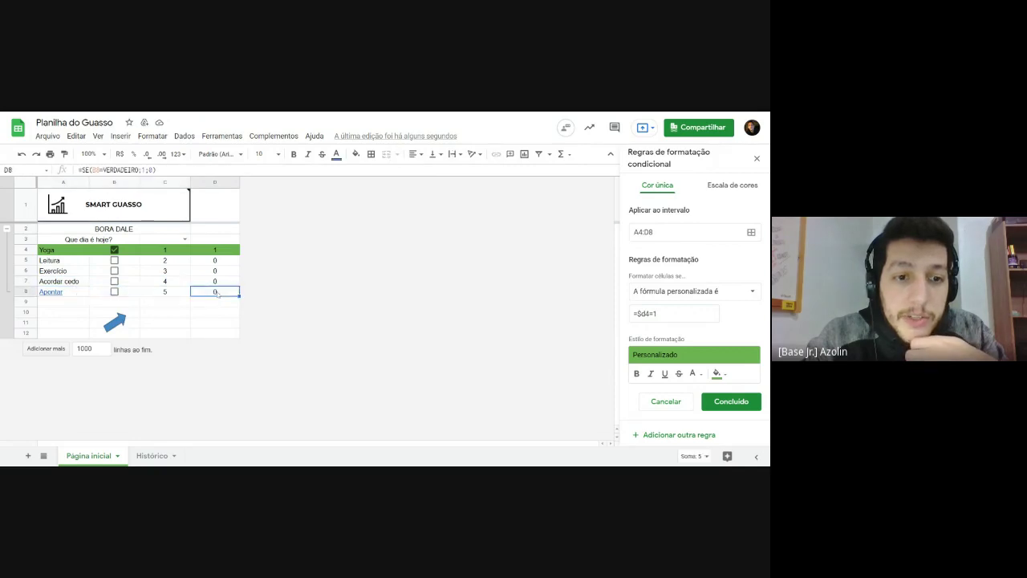
# Step: Tick and untick the habit checkboxes to test per-row green shading, leaving all unticked
pyautogui.click(114, 291)
pyautogui.click(114, 270)
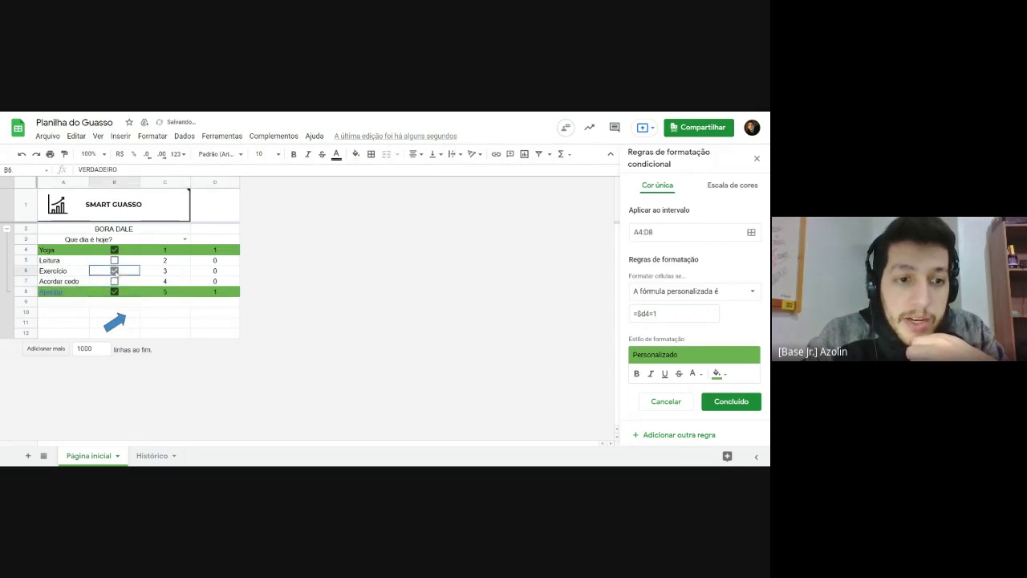
pyautogui.click(114, 281)
pyautogui.click(114, 260)
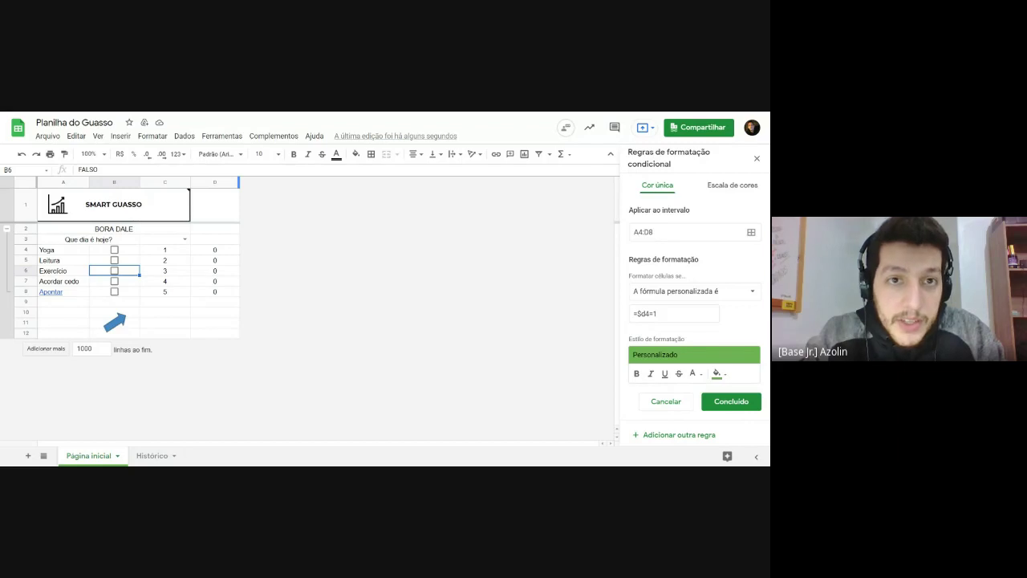
pyautogui.click(115, 251)
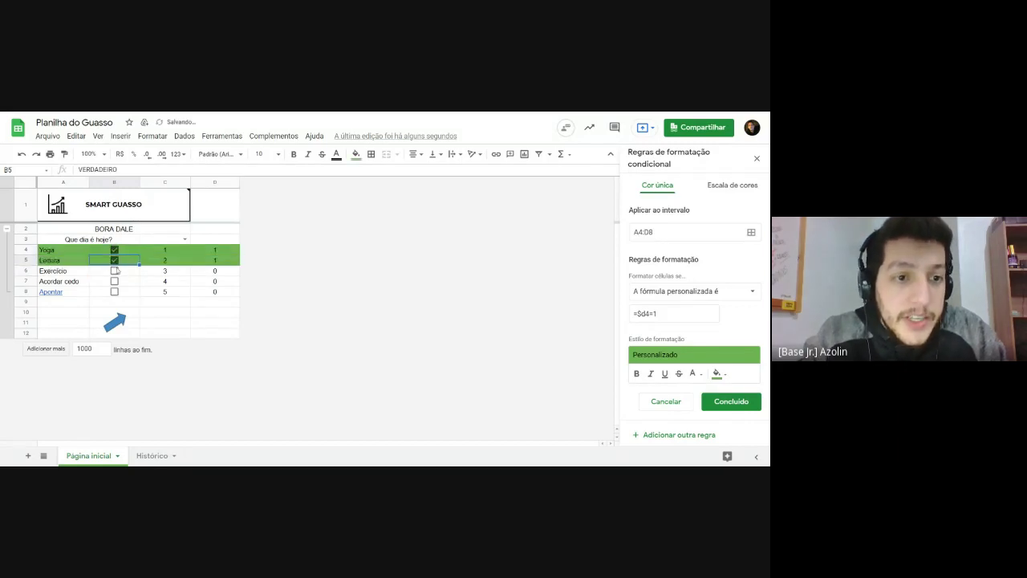
pyautogui.click(114, 280)
pyautogui.click(114, 271)
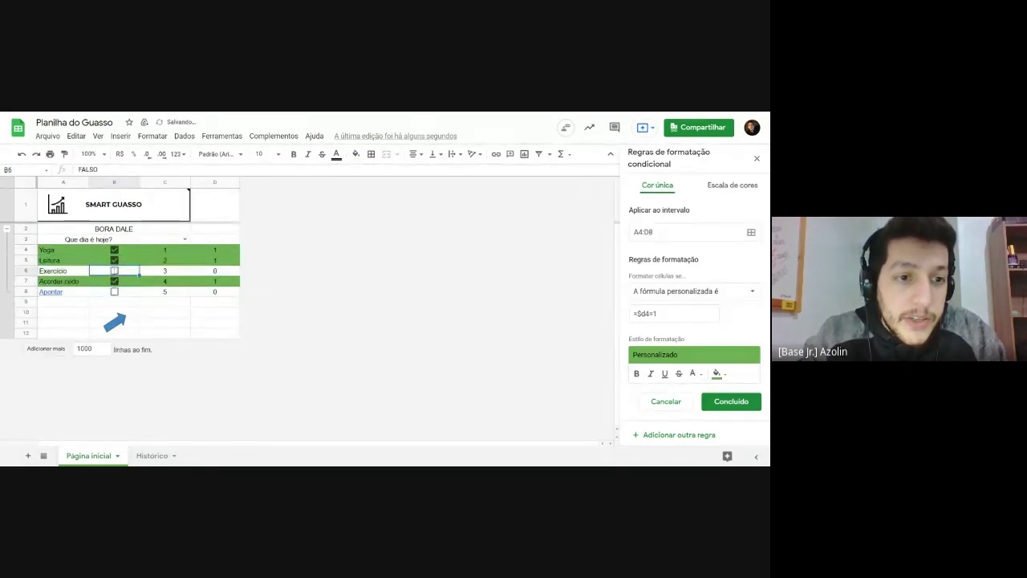
pyautogui.click(113, 261)
pyautogui.click(114, 281)
pyautogui.click(114, 249)
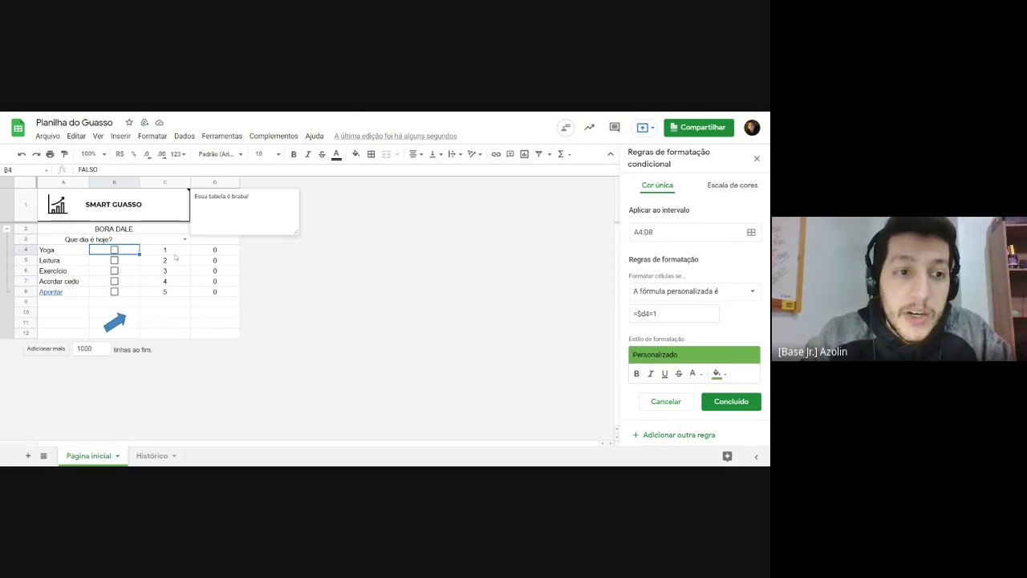
# Step: Review the numbers in cells C4 through C8
pyautogui.click(175, 250)
pyautogui.click(170, 261)
pyautogui.click(170, 271)
pyautogui.click(169, 282)
pyautogui.click(170, 290)
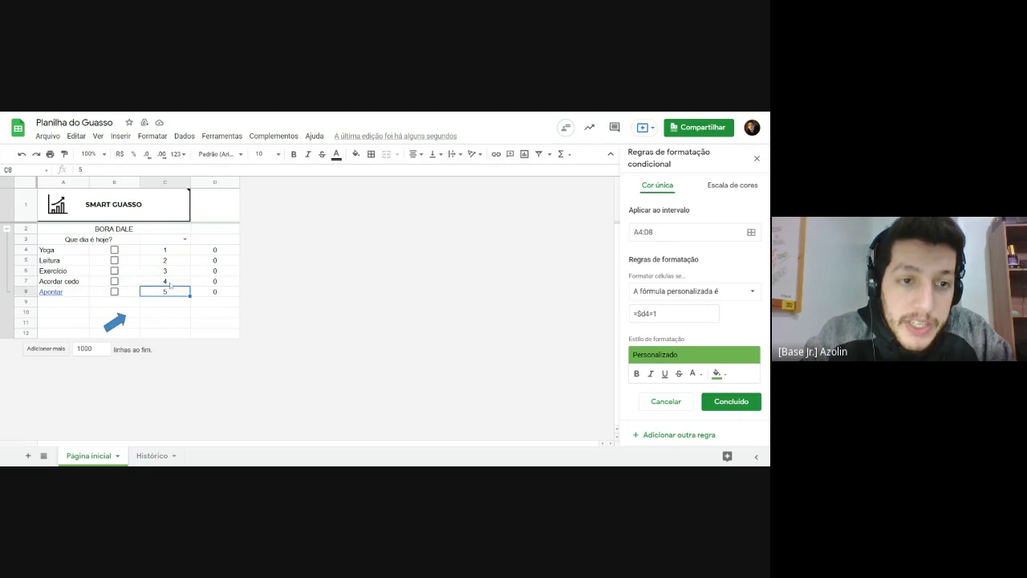
pyautogui.click(171, 261)
pyautogui.click(170, 271)
pyautogui.click(170, 282)
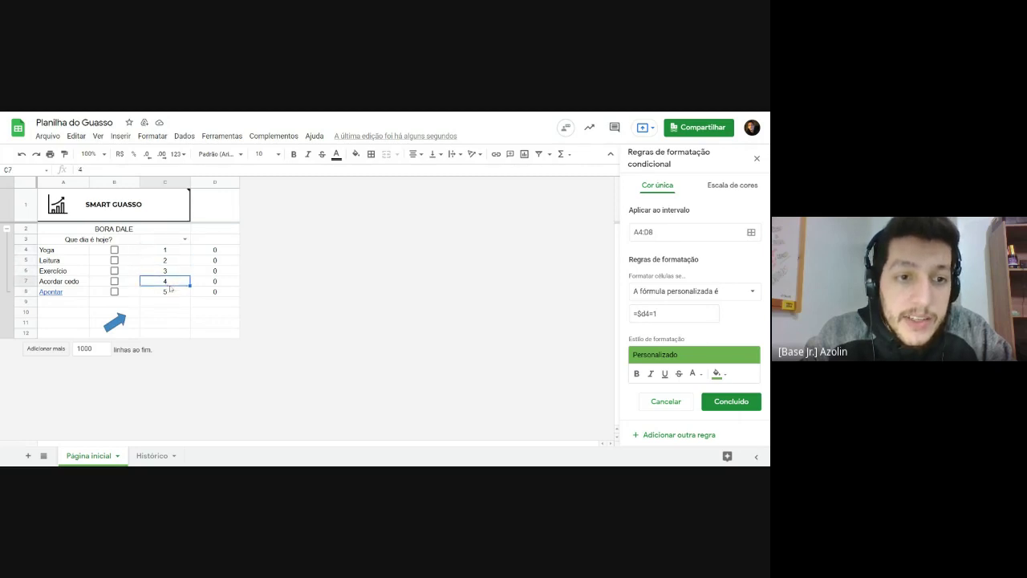
pyautogui.click(171, 294)
pyautogui.click(171, 256)
pyautogui.click(171, 265)
pyautogui.click(166, 251)
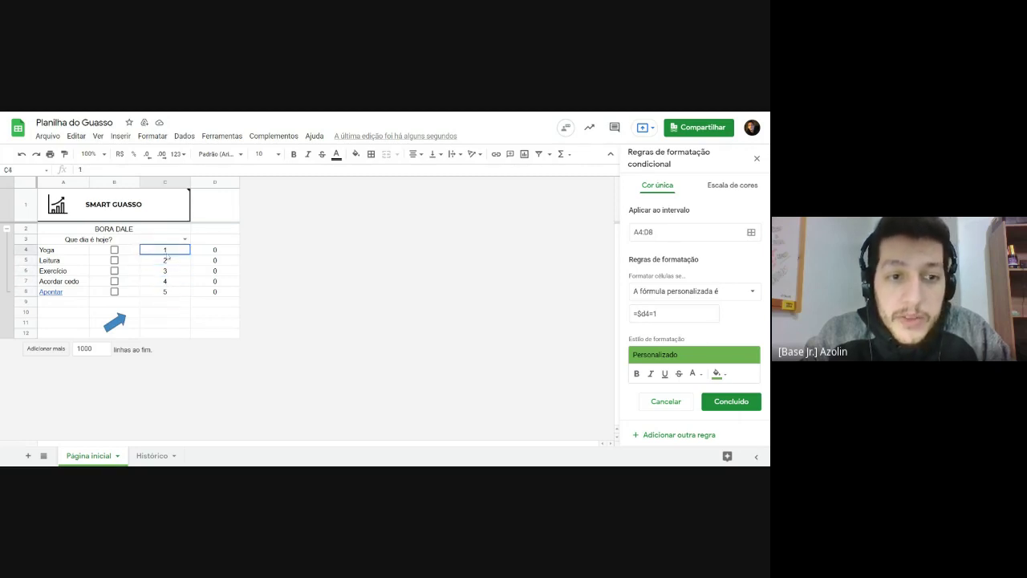
pyautogui.click(171, 293)
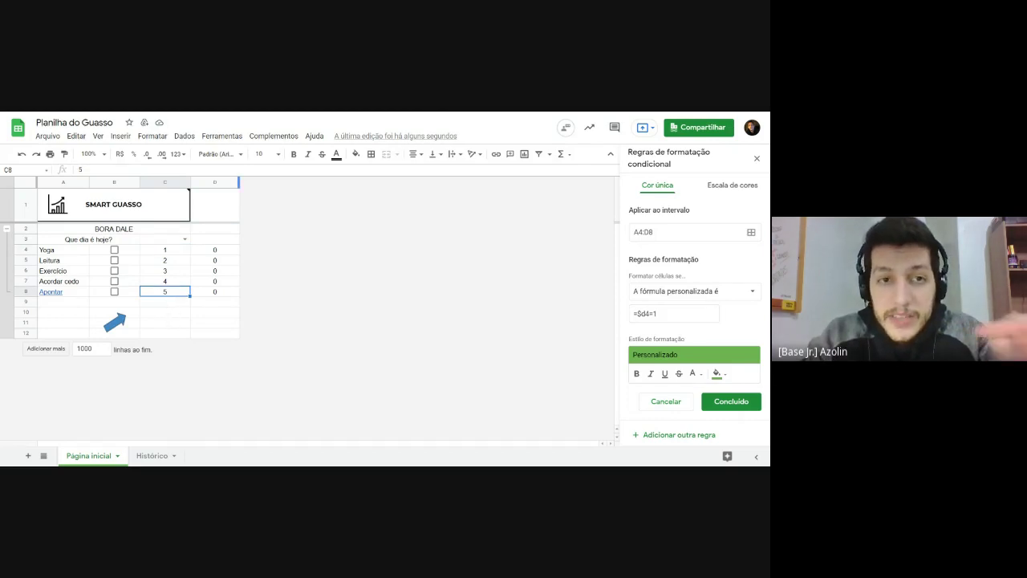
# Step: Set C4, C5, C7 and C8 to 5, 4, 2 and 1, then run the arrow's script
pyautogui.click(165, 252)
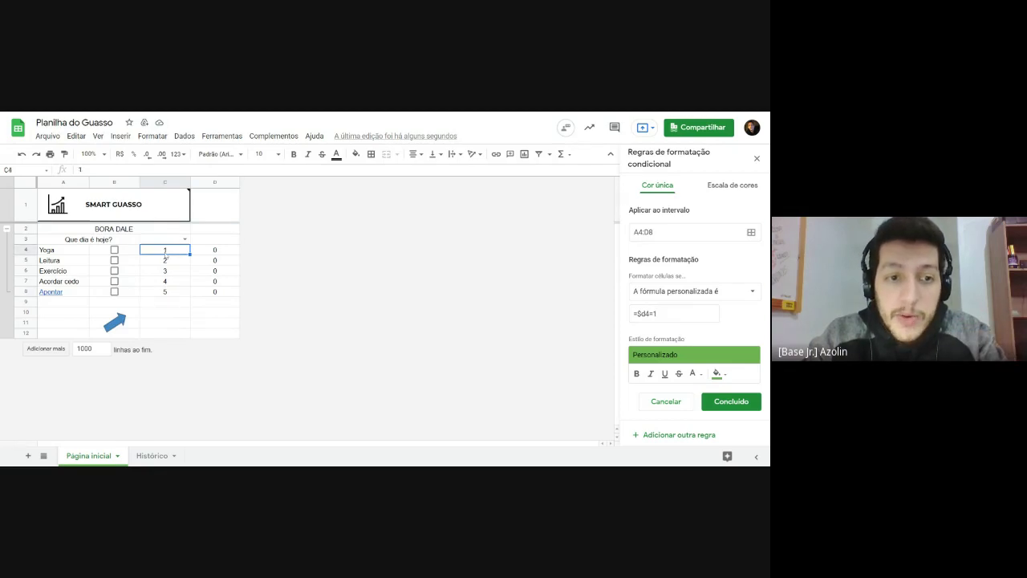
pyautogui.write('5')
pyautogui.press('Return')
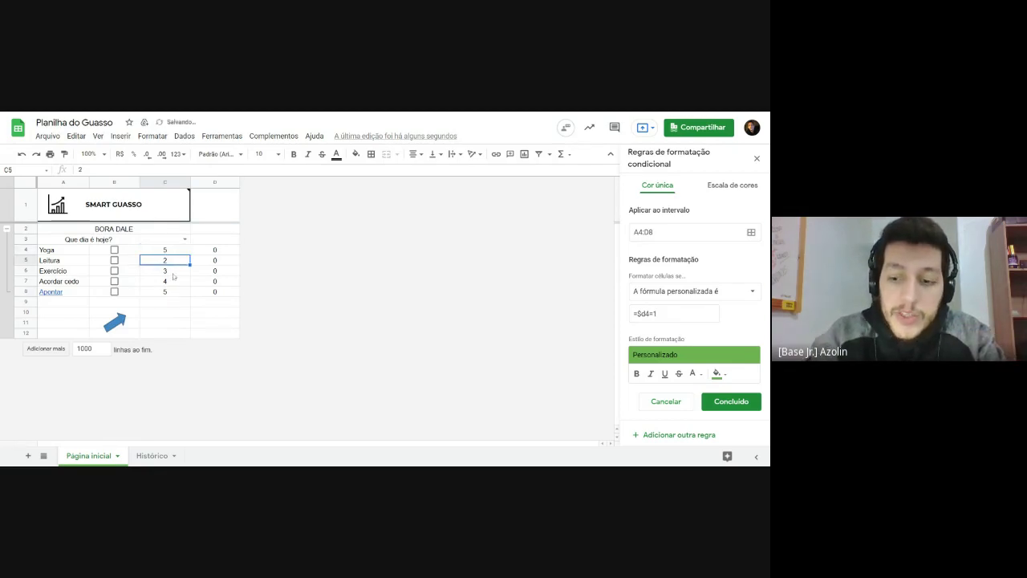
pyautogui.write('4')
pyautogui.press('Return')
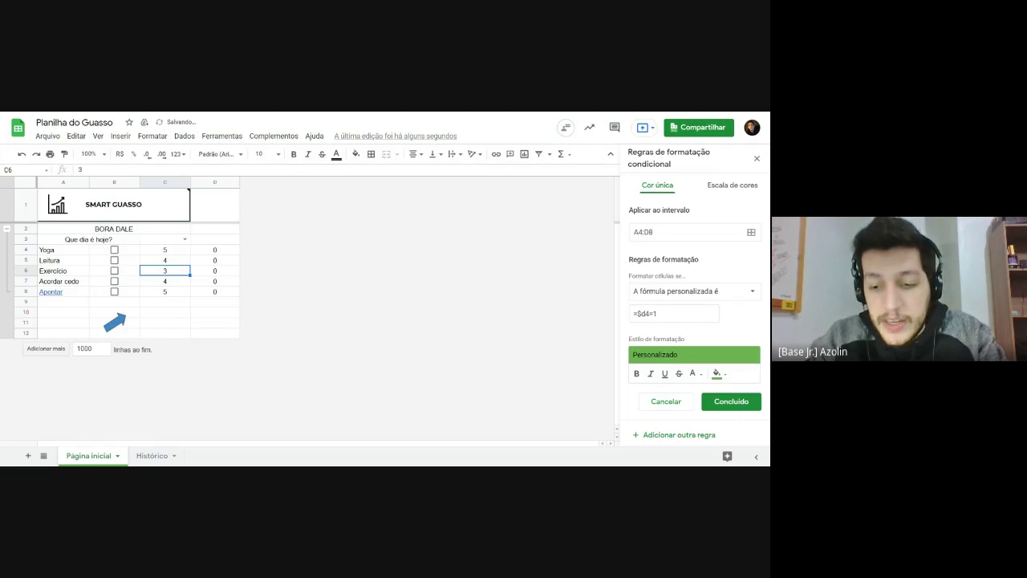
pyautogui.click(165, 281)
pyautogui.write('2')
pyautogui.press('Return')
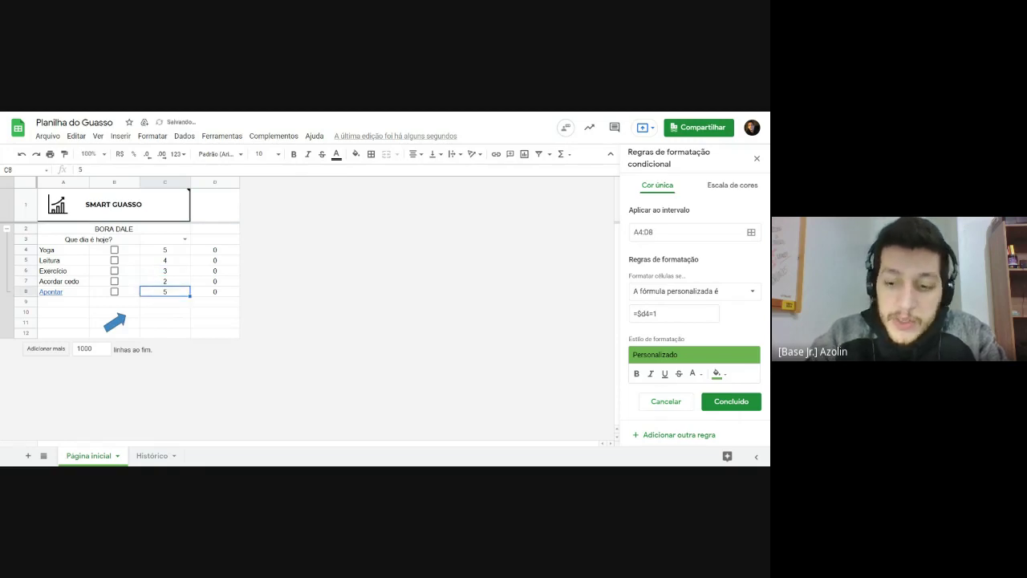
pyautogui.write('1')
pyautogui.press('Return')
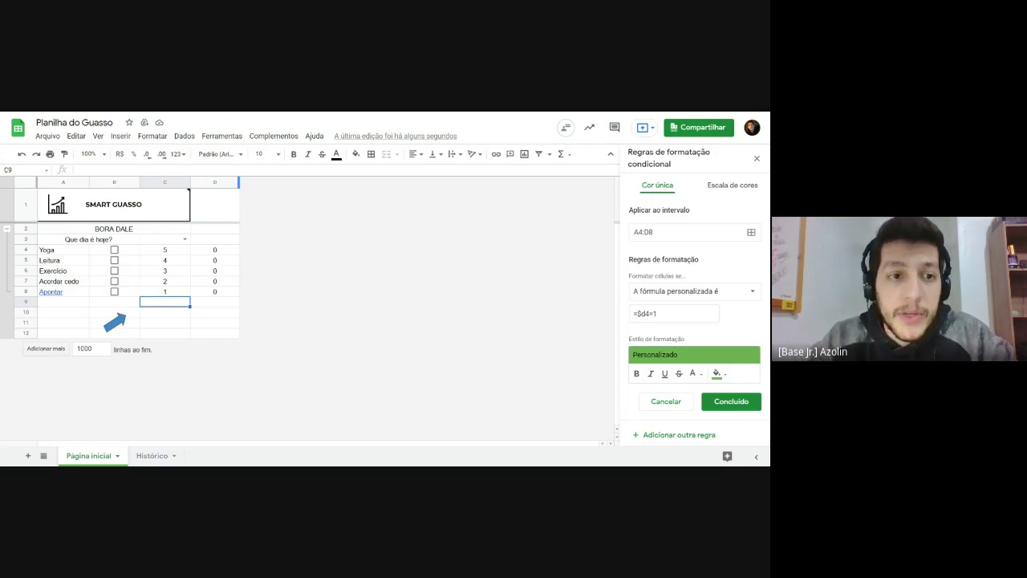
pyautogui.click(172, 314)
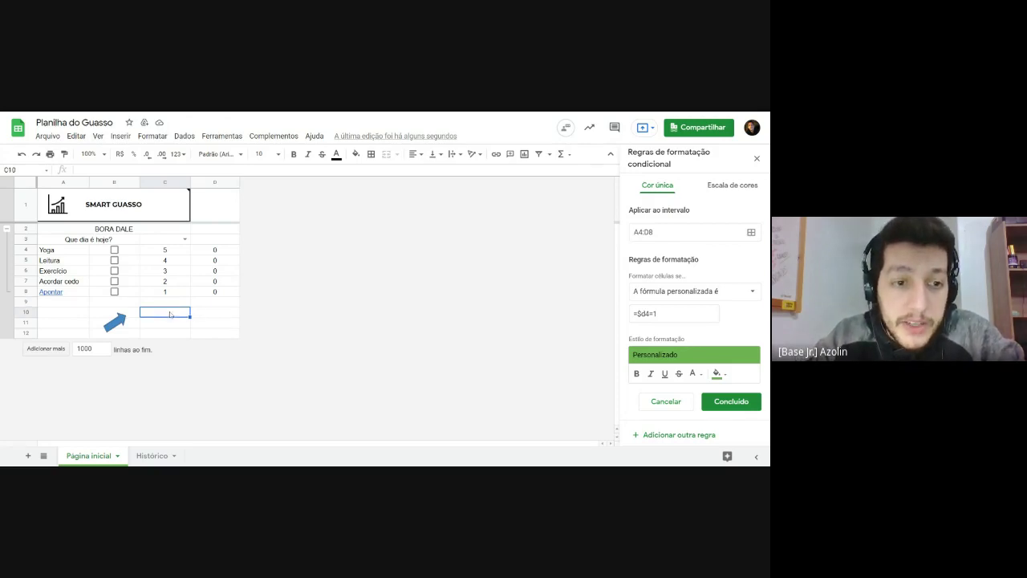
pyautogui.click(121, 323)
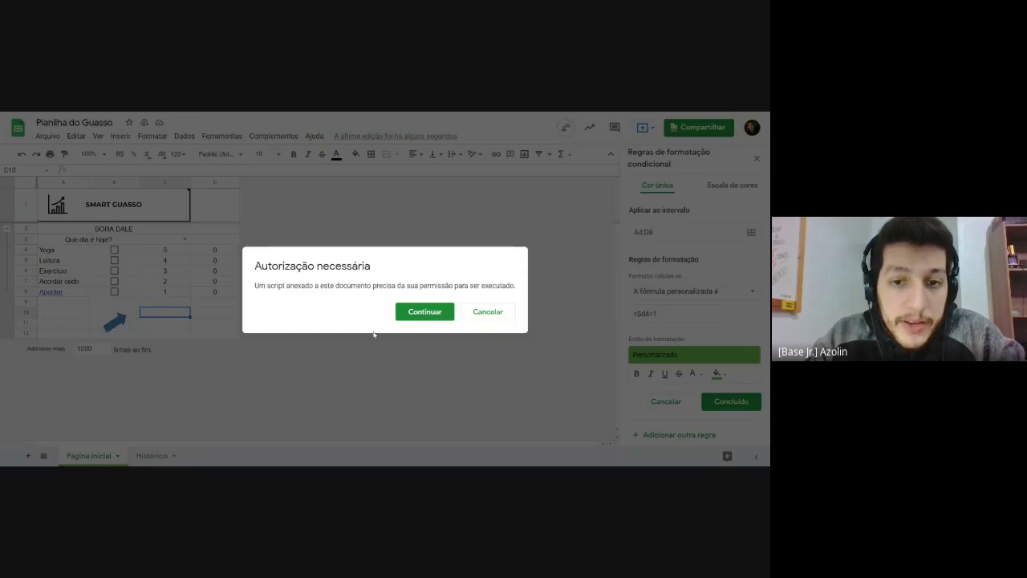
# Step: Decline the script authorization, reposition the arrow drawing, and close the conditional formatting panel
pyautogui.click(497, 313)
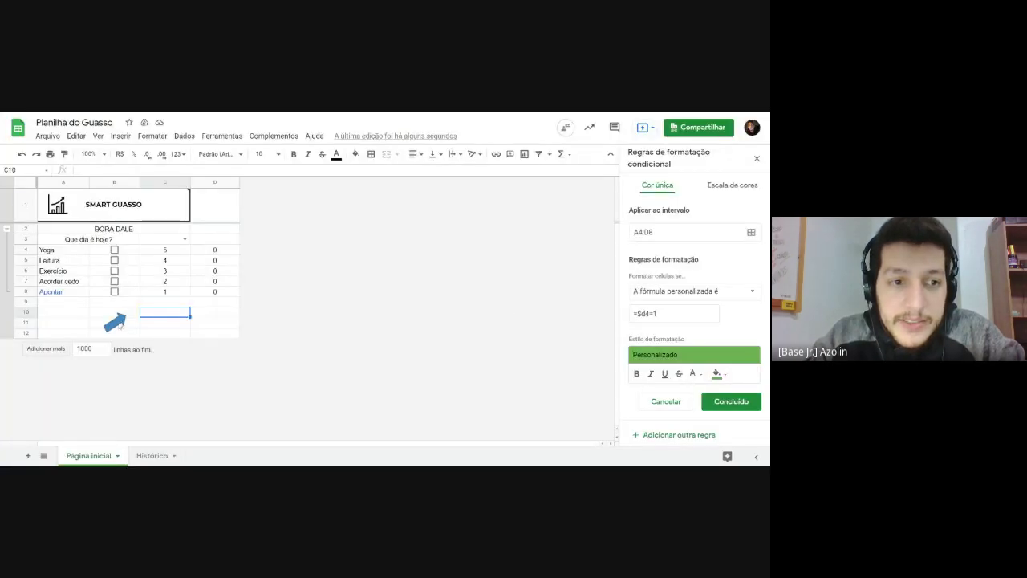
pyautogui.click(119, 322)
pyautogui.moveTo(118, 321)
pyautogui.mouseDown()
pyautogui.moveTo(98, 293)
pyautogui.moveTo(74, 293)
pyautogui.mouseUp()
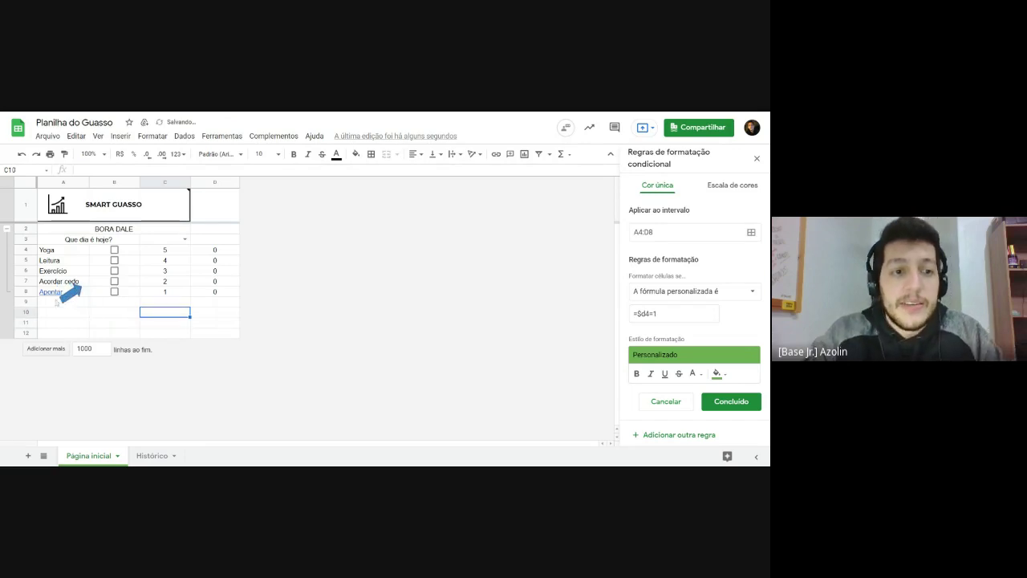
pyautogui.moveTo(73, 294); pyautogui.dragTo(98, 294)
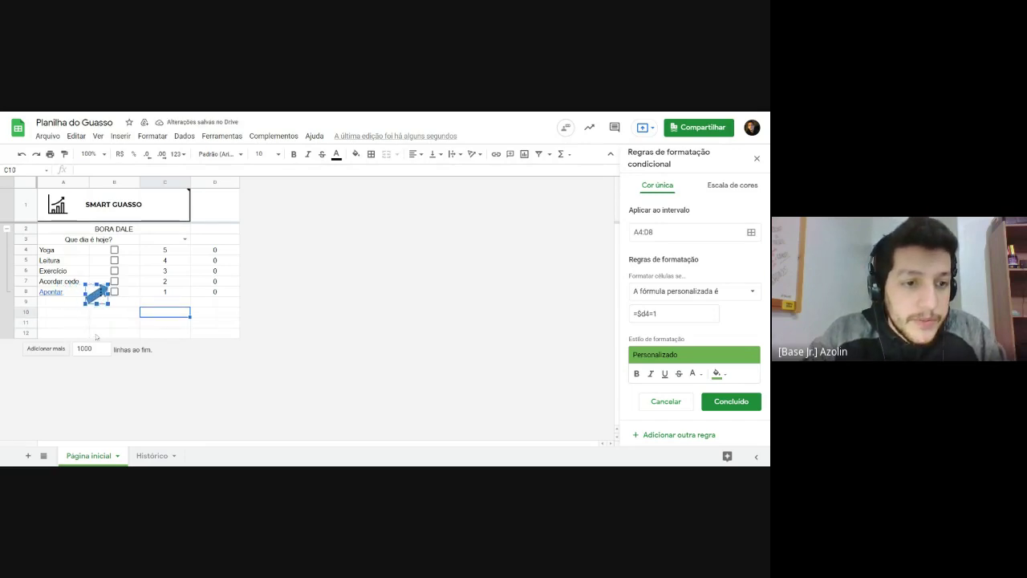
pyautogui.press('Escape')
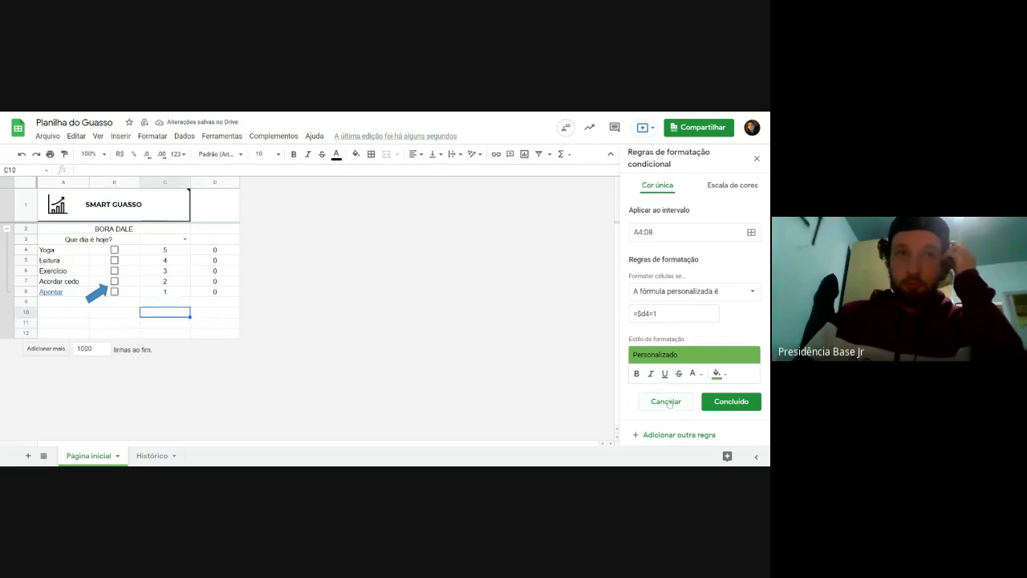
pyautogui.click(725, 400)
pyautogui.click(757, 159)
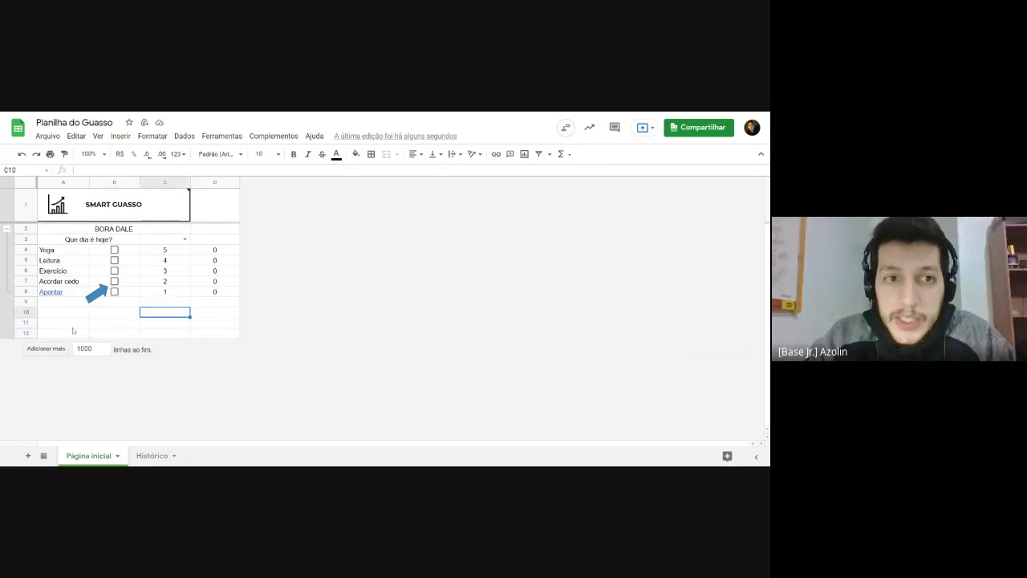
# Step: Insert four rows below the habit list and move the arrow drawing down to row 10
pyautogui.moveTo(30, 304); pyautogui.dragTo(29, 333)
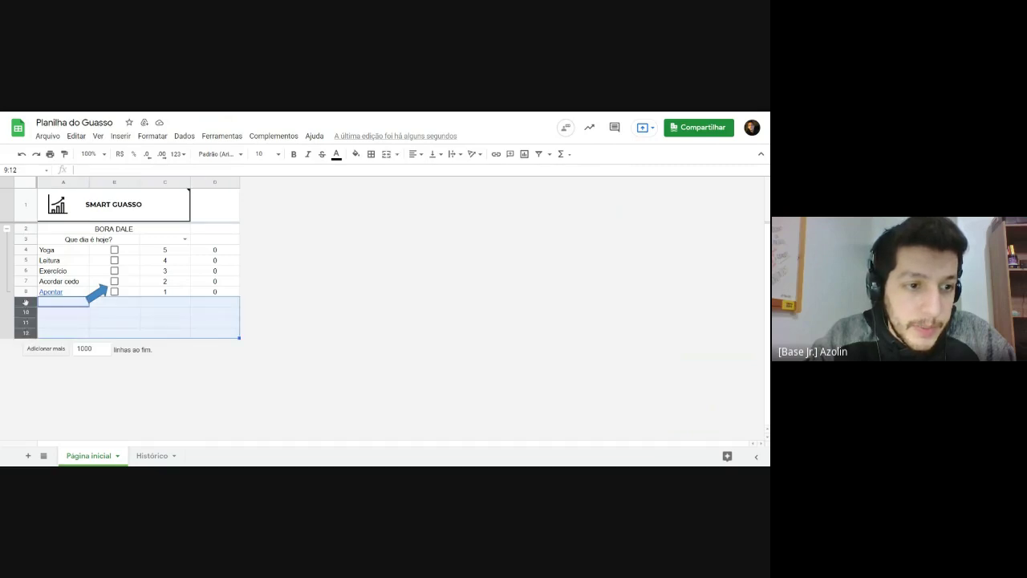
pyautogui.rightClick(25, 305)
pyautogui.click(68, 252)
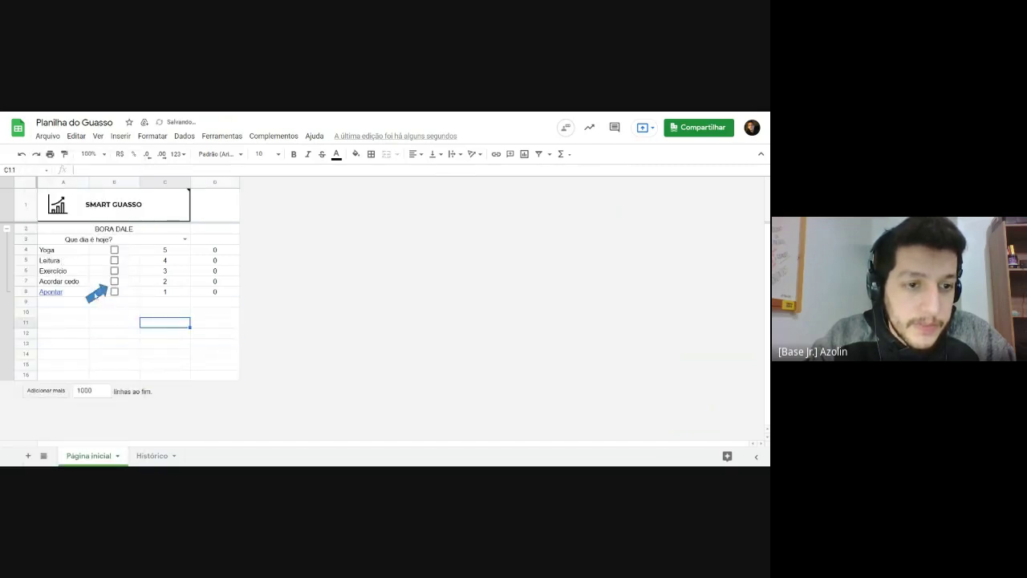
pyautogui.click(100, 294)
pyautogui.moveTo(100, 293); pyautogui.dragTo(92, 325)
pyautogui.click(183, 325)
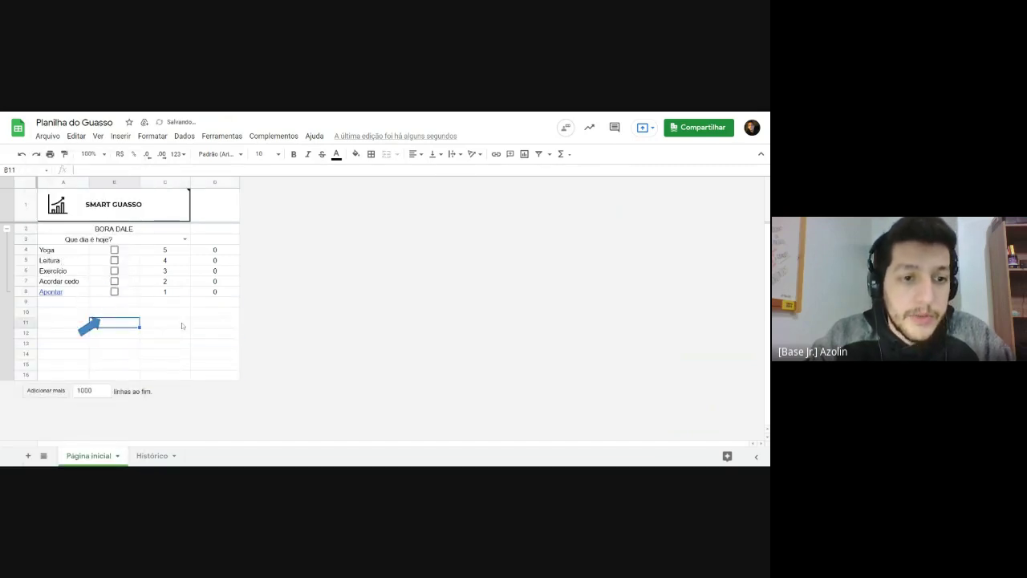
# Step: Merge cells B10 and C10 into one cell
pyautogui.click(188, 344)
pyautogui.click(165, 301)
pyautogui.click(164, 311)
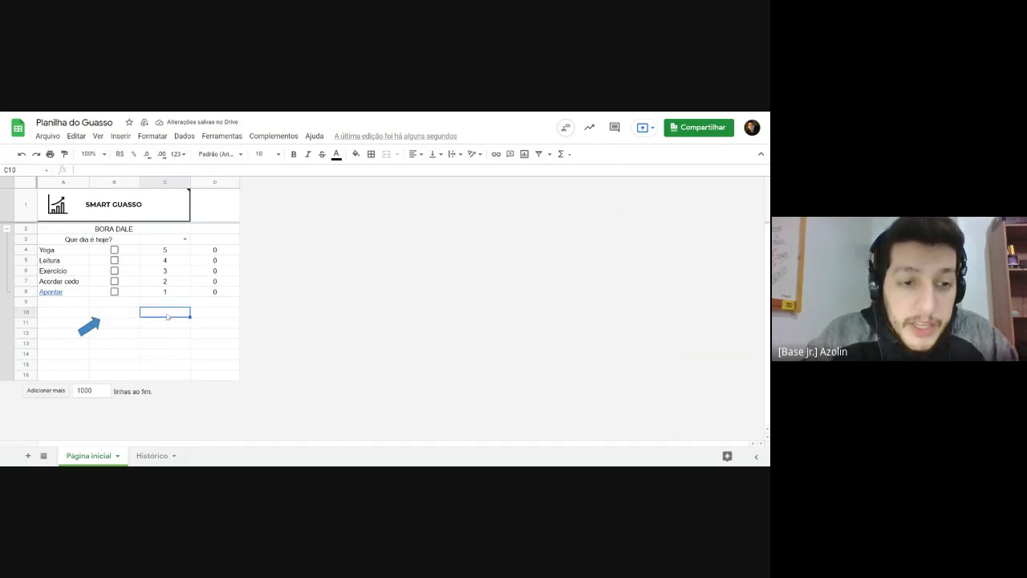
pyautogui.keyDown('shift'); pyautogui.click(134, 314); pyautogui.keyUp('shift')
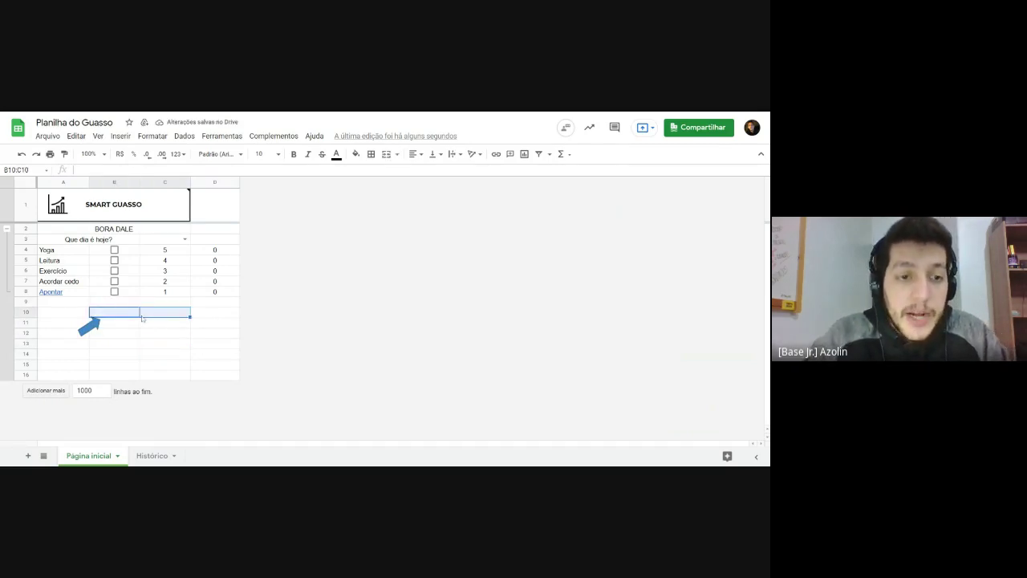
pyautogui.click(146, 327)
pyautogui.click(165, 314)
pyautogui.keyDown('shift'); pyautogui.click(132, 318); pyautogui.keyUp('shift')
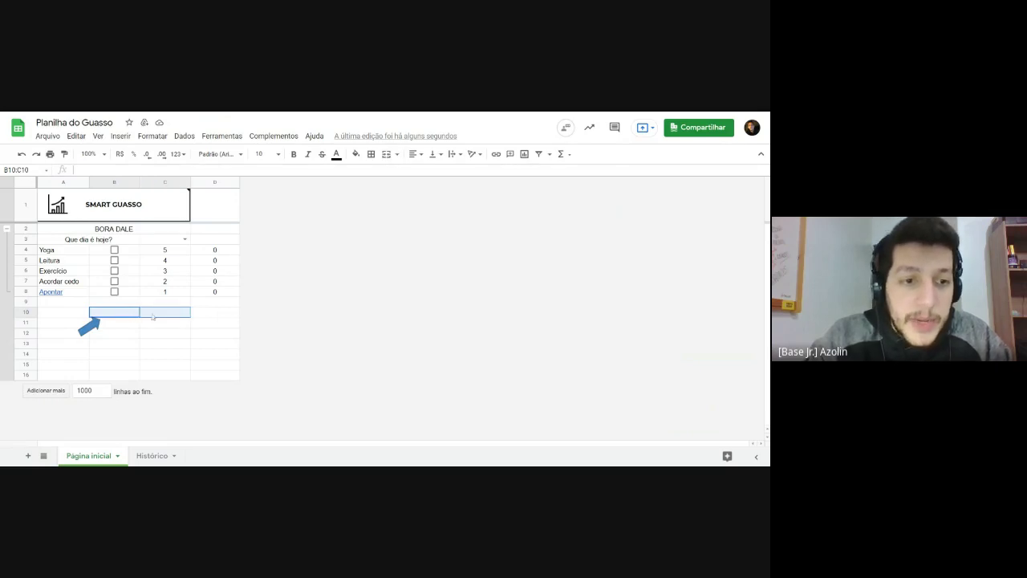
pyautogui.click(386, 155)
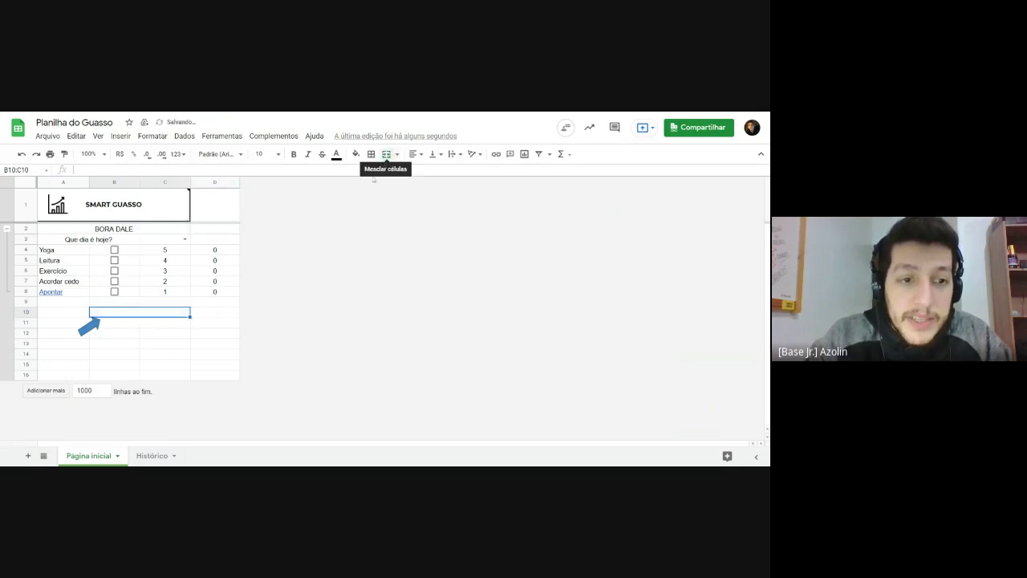
# Step: Enter the label 'Qualidade do dia' in the merged cell B10:C10
pyautogui.click(171, 346)
pyautogui.click(150, 313)
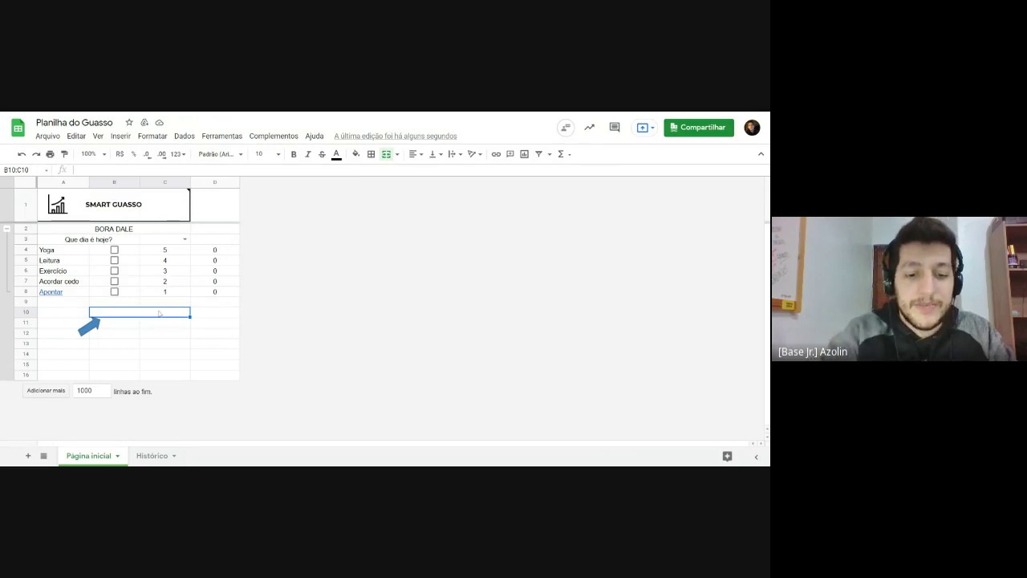
pyautogui.write('qua')
pyautogui.press('BackSpace')
pyautogui.press('BackSpace')
pyautogui.press('BackSpace')
pyautogui.write('quar')
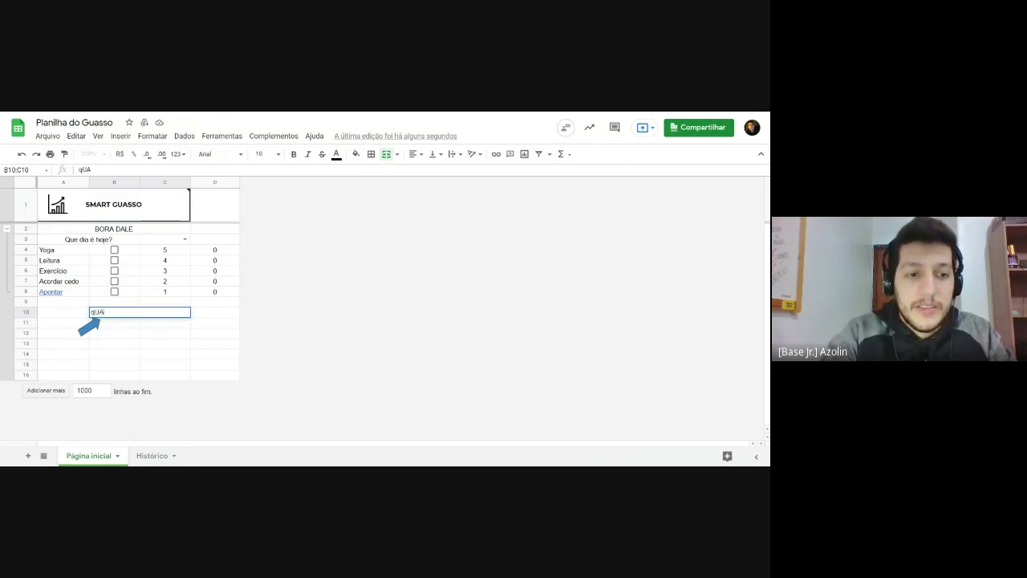
pyautogui.press('BackSpace')
pyautogui.press('BackSpace')
pyautogui.press('BackSpace')
pyautogui.press('BackSpace')
pyautogui.press('Left')
pyautogui.write('ua')
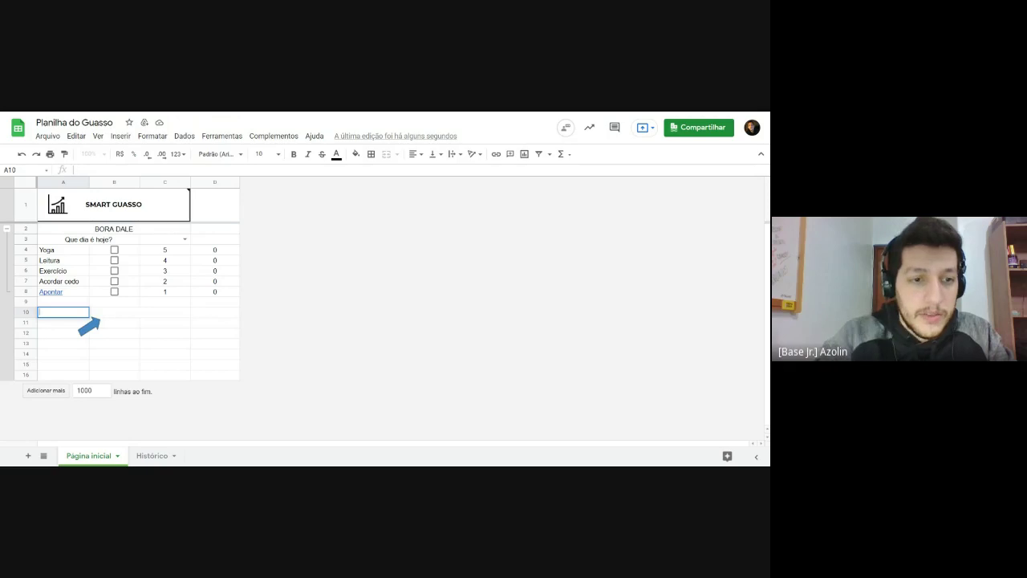
pyautogui.click(159, 313)
pyautogui.write('Qu')
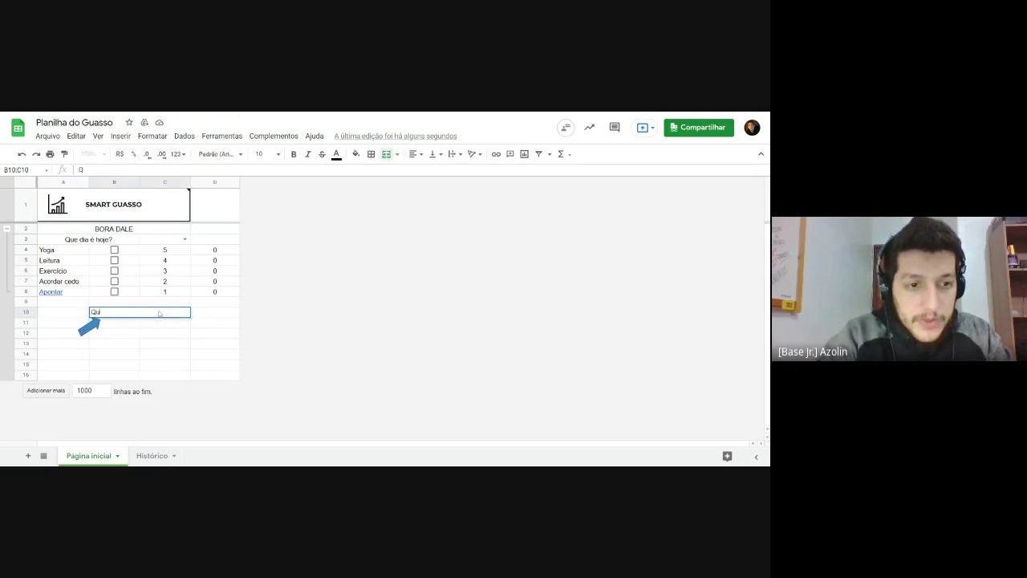
pyautogui.write('alidade do')
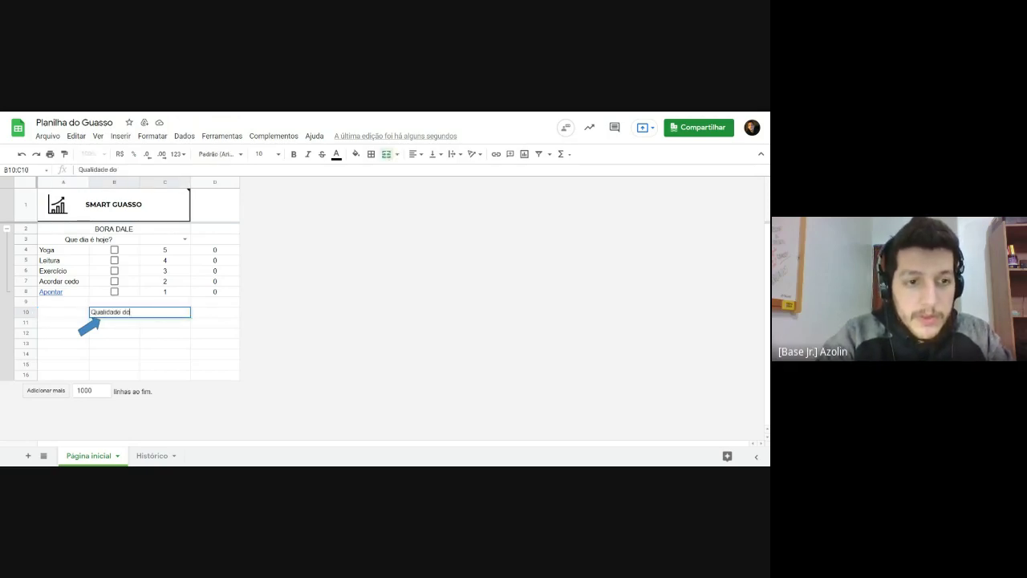
pyautogui.write(' dia')
pyautogui.press('Return')
# Step: Centre the 'Qualidade do dia' label horizontally, then select D10 for the score
pyautogui.click(160, 315)
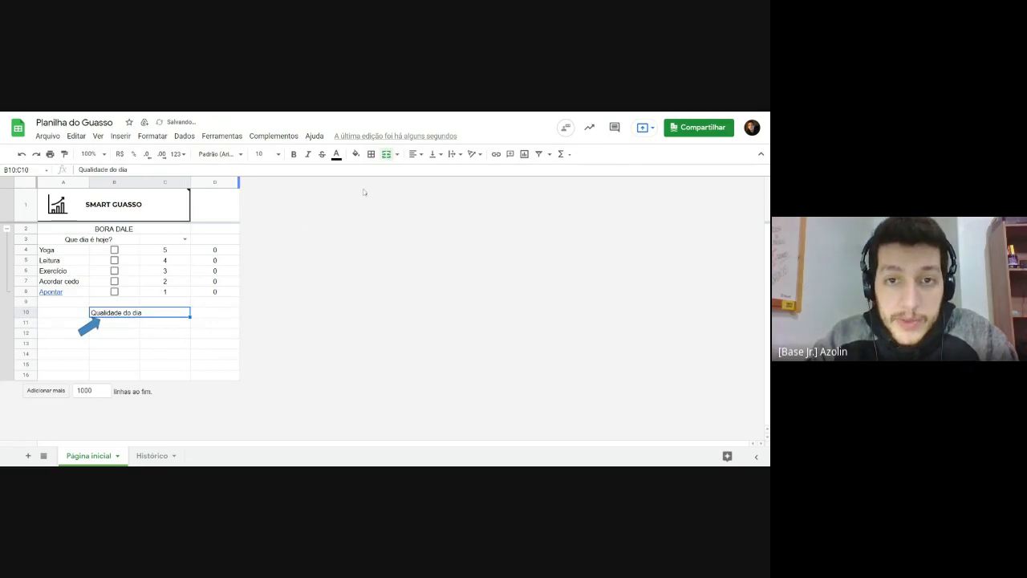
pyautogui.click(413, 154)
pyautogui.click(429, 174)
pyautogui.click(175, 328)
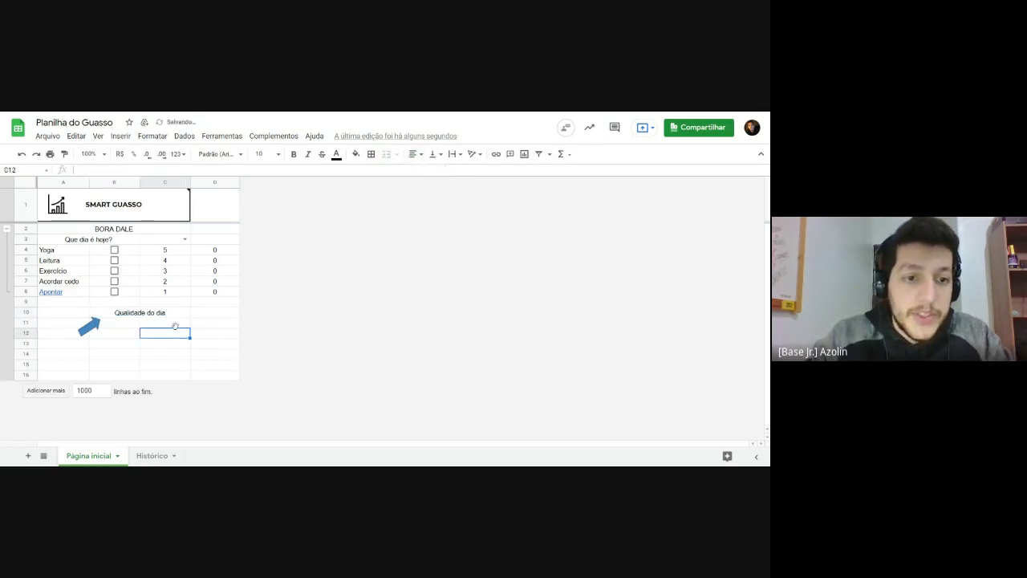
pyautogui.click(169, 320)
pyautogui.click(197, 320)
pyautogui.click(175, 320)
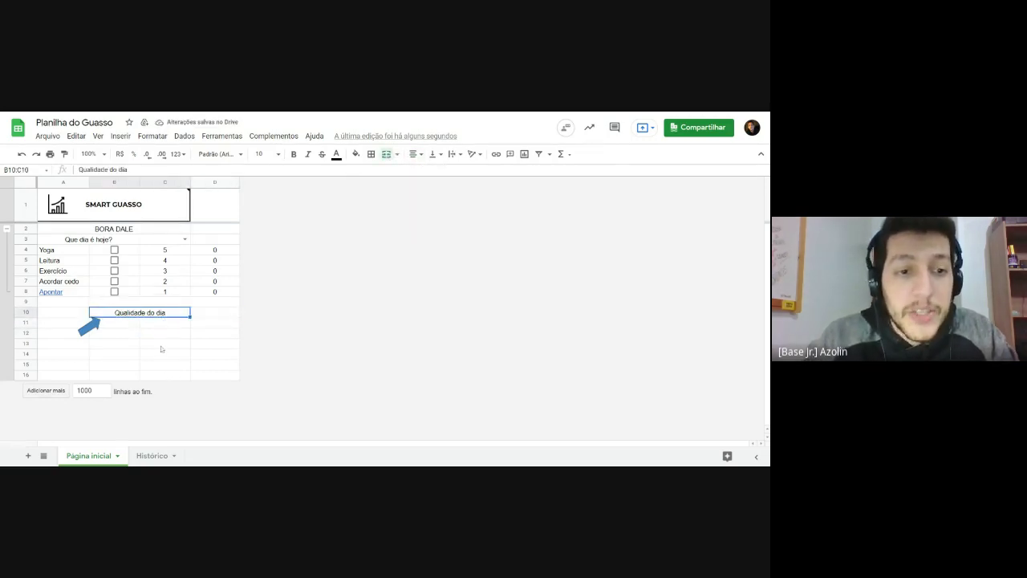
pyautogui.doubleClick(179, 314)
pyautogui.press('Return')
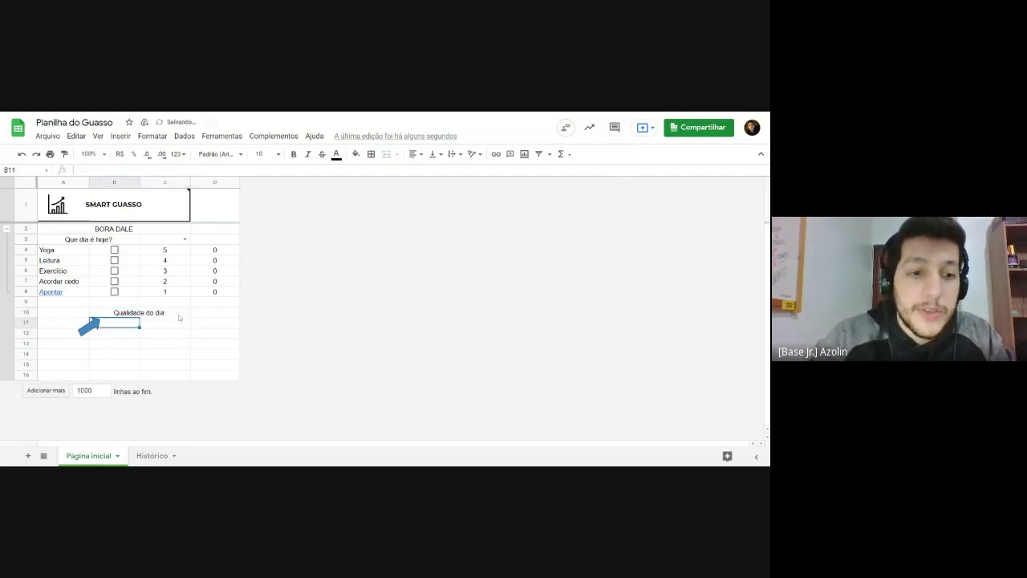
pyautogui.click(209, 317)
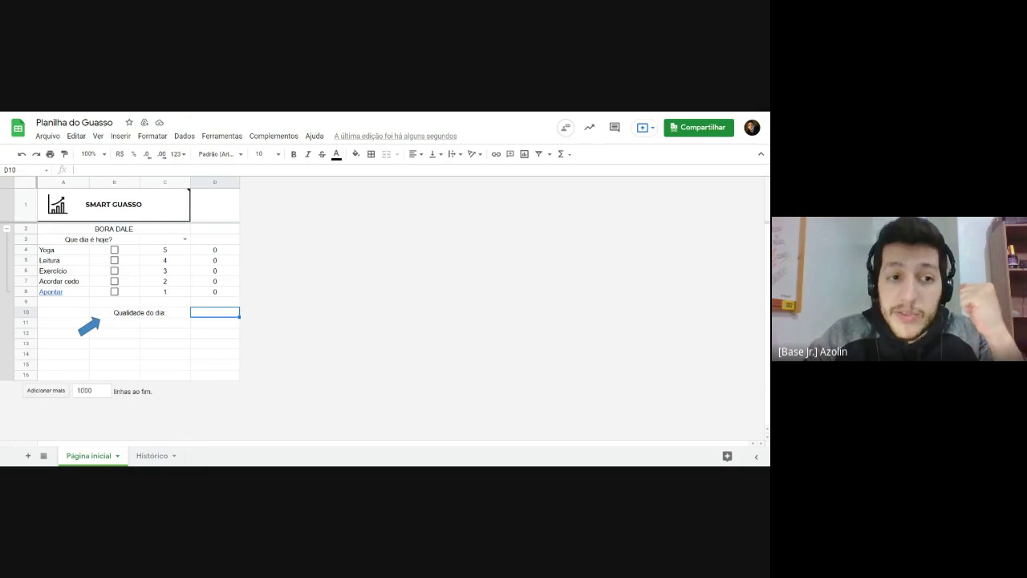
pyautogui.click(114, 250)
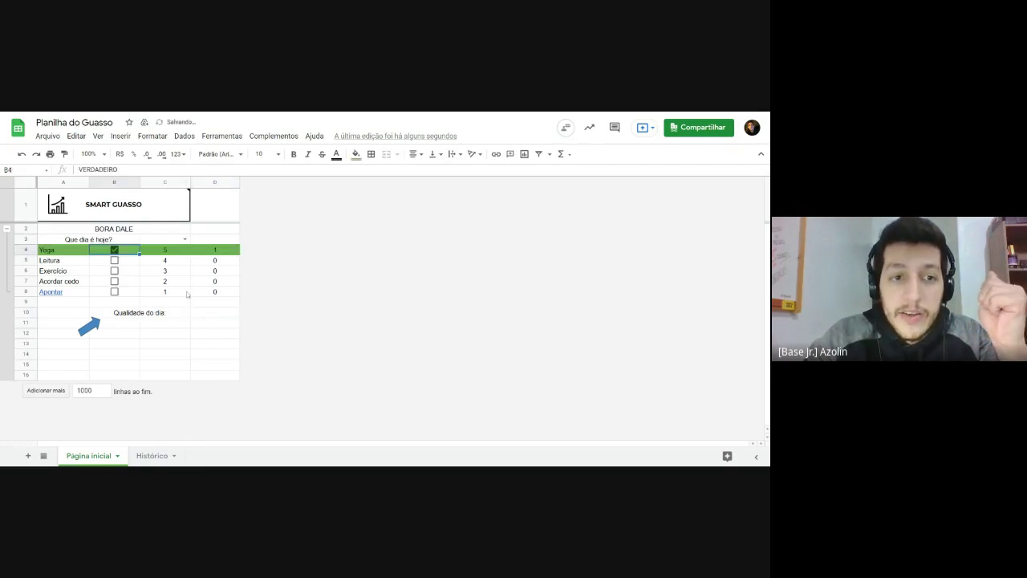
pyautogui.click(194, 313)
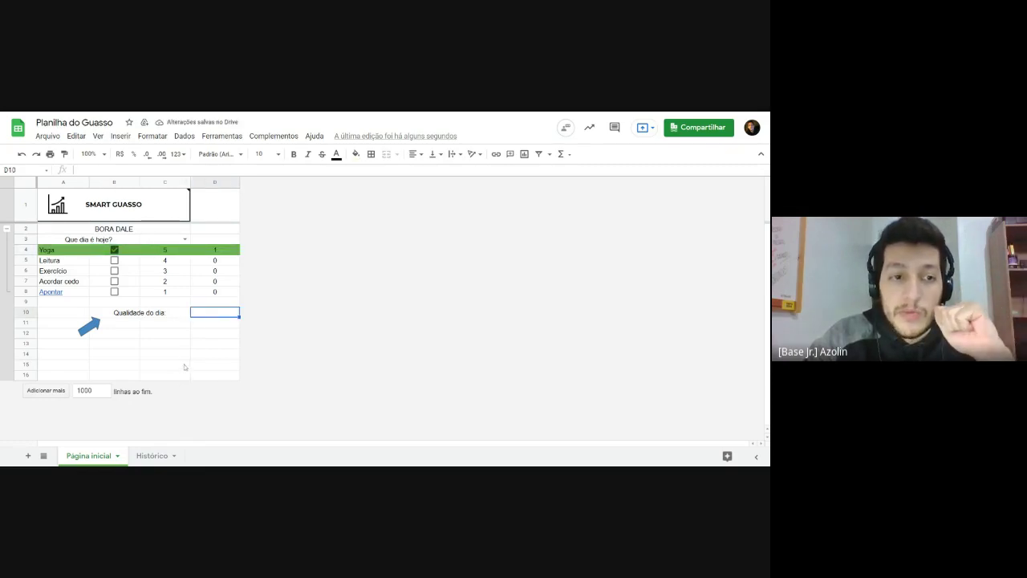
pyautogui.click(114, 260)
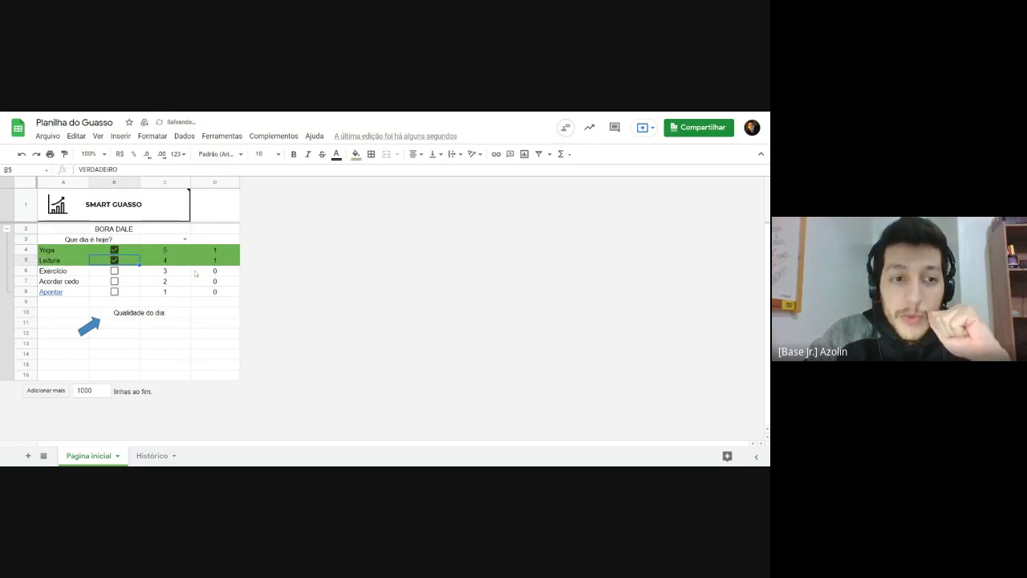
pyautogui.click(207, 314)
pyautogui.moveTo(167, 250); pyautogui.dragTo(173, 260)
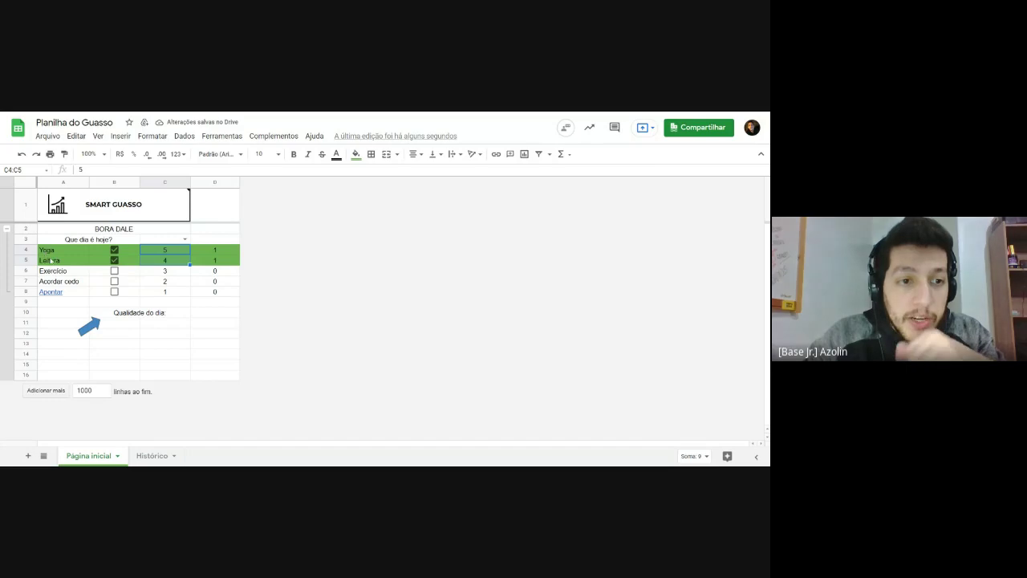
pyautogui.click(114, 291)
pyautogui.click(203, 315)
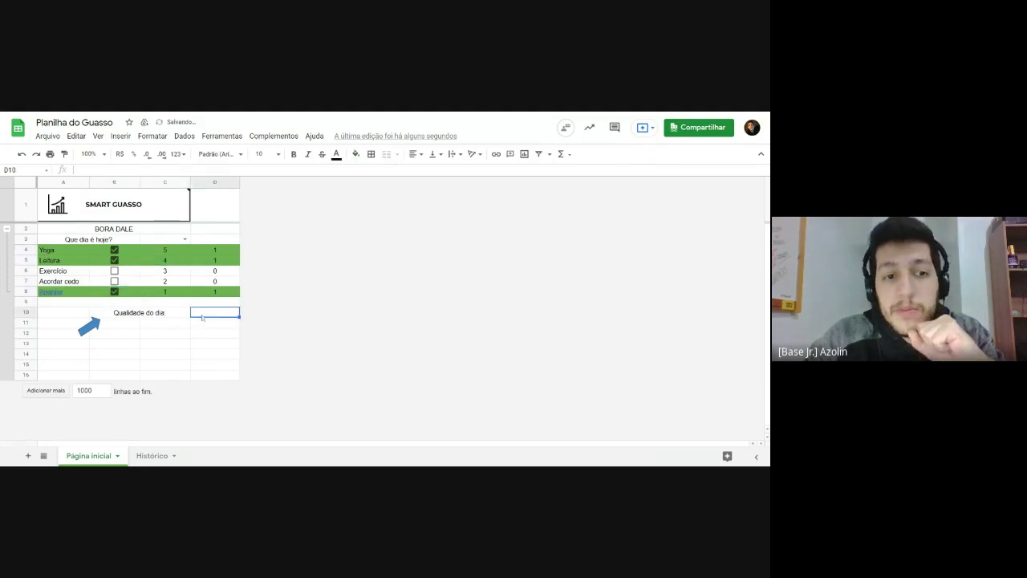
pyautogui.click(165, 292)
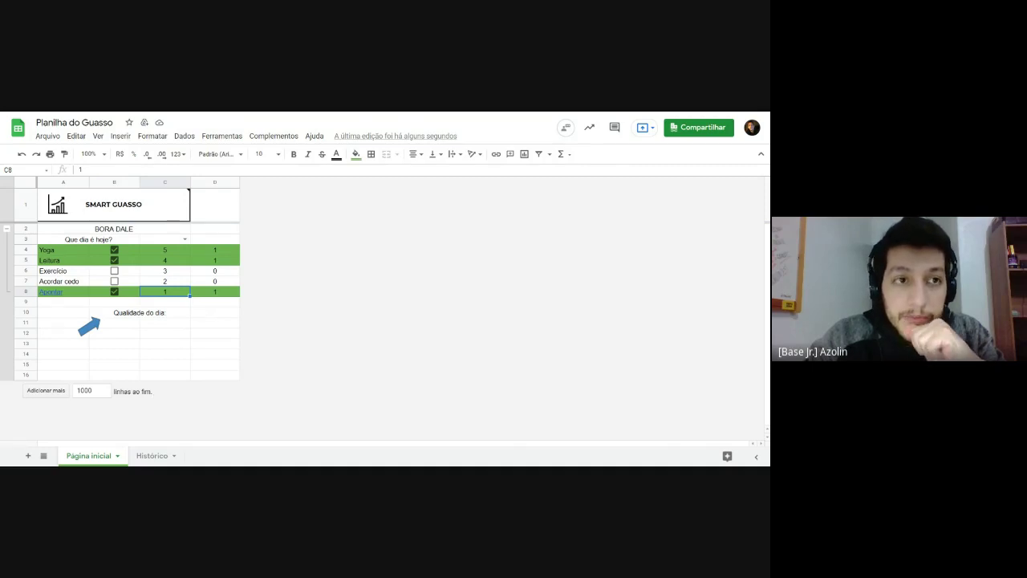
pyautogui.moveTo(145, 204)
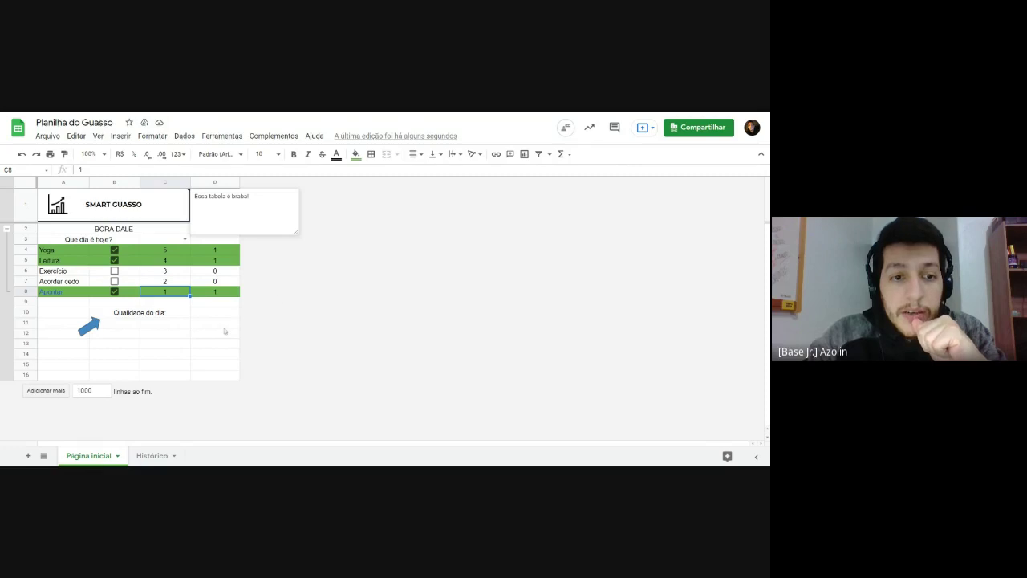
pyautogui.click(205, 315)
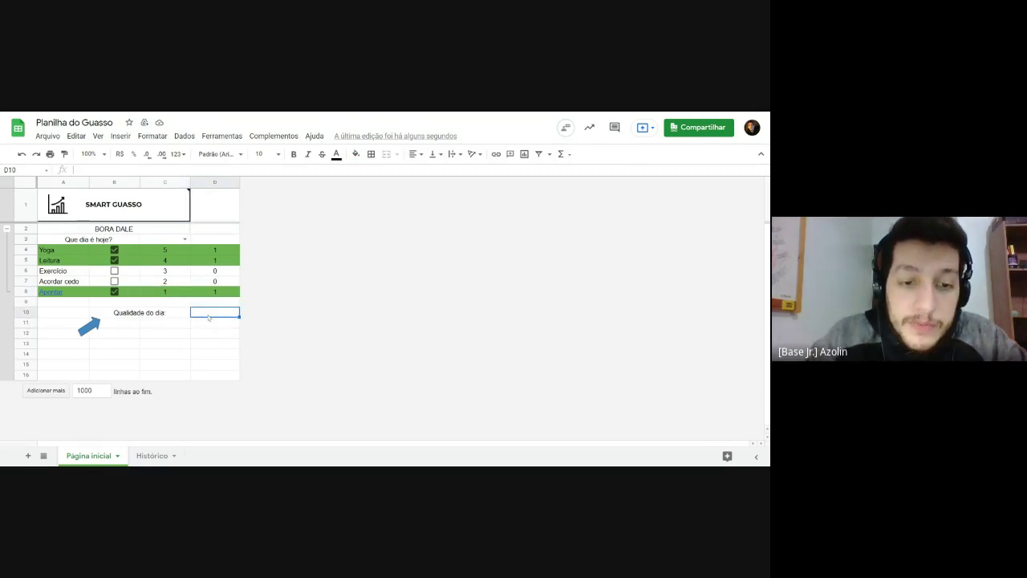
pyautogui.click(114, 254)
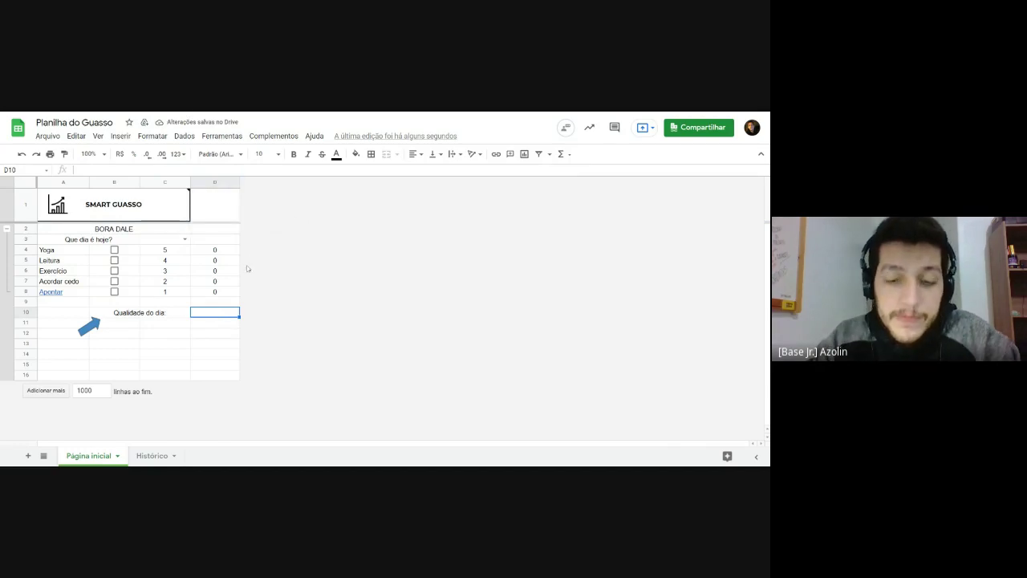
# Step: Start =SOMASE in D10 and study its syntax and example in the function help
pyautogui.write('=')
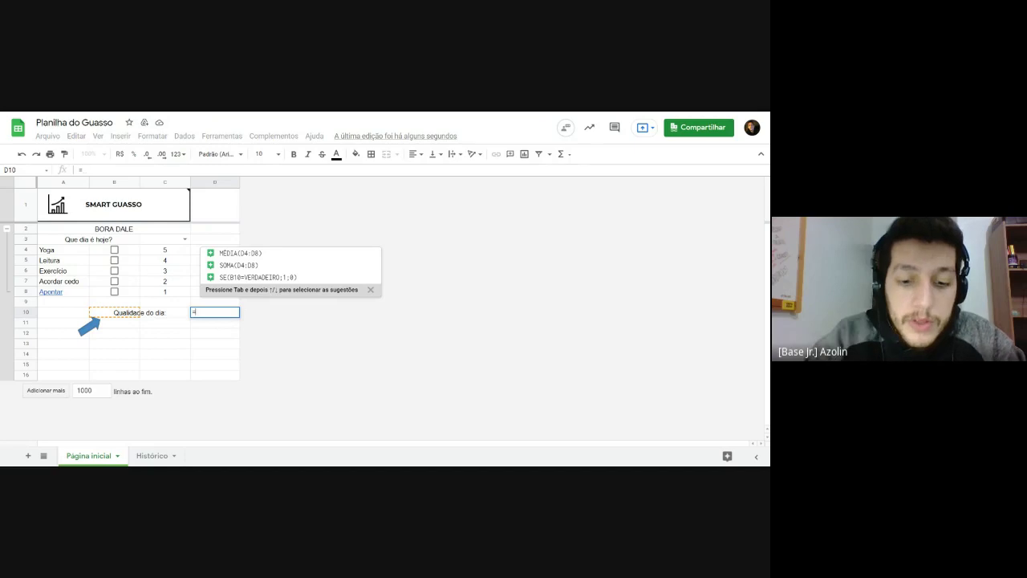
pyautogui.write('so')
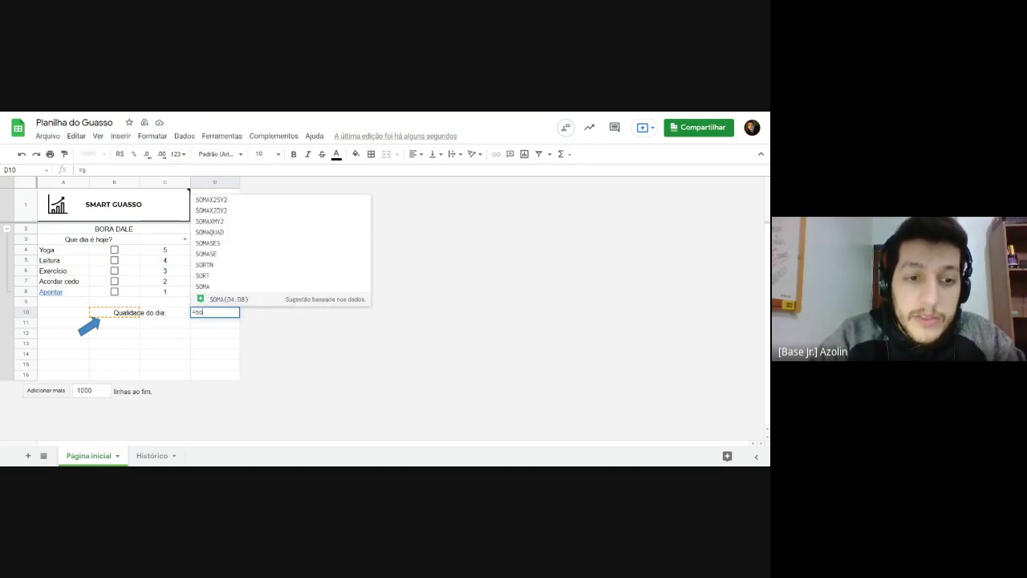
pyautogui.write('mase')
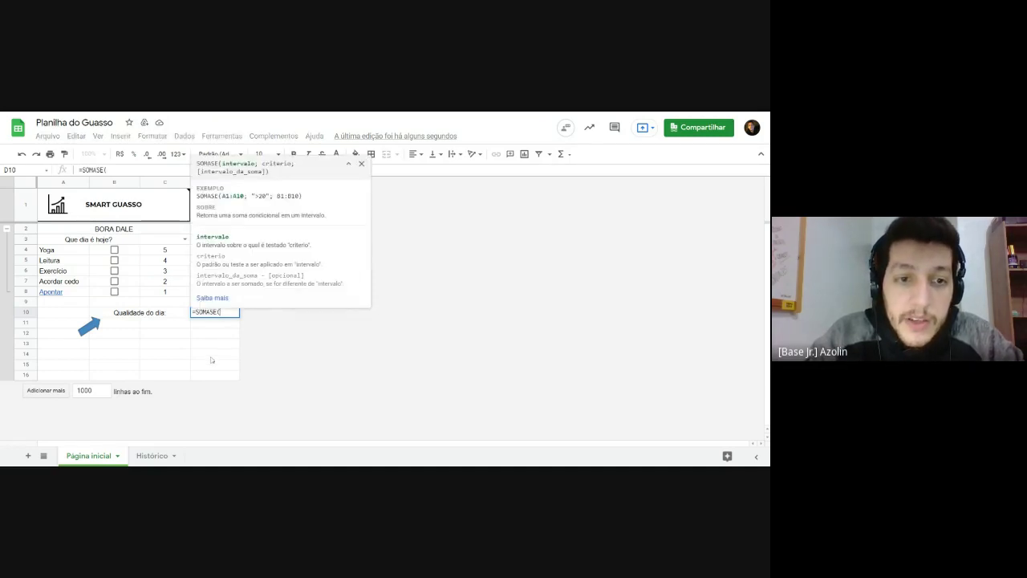
pyautogui.moveTo(196, 196); pyautogui.dragTo(272, 196)
pyautogui.moveTo(196, 163); pyautogui.dragTo(275, 179)
pyautogui.click(209, 181)
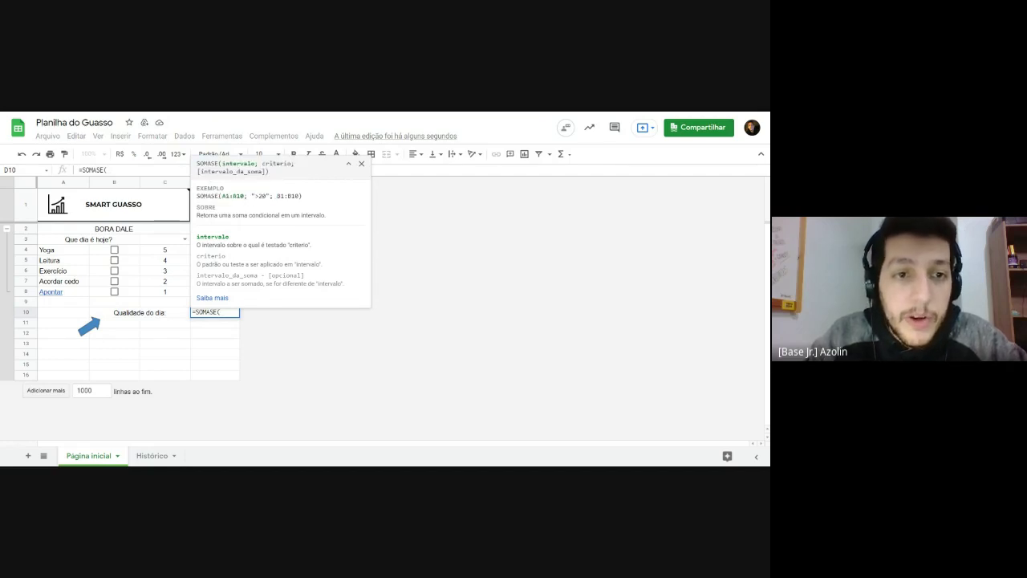
pyautogui.moveTo(197, 163); pyautogui.dragTo(285, 175)
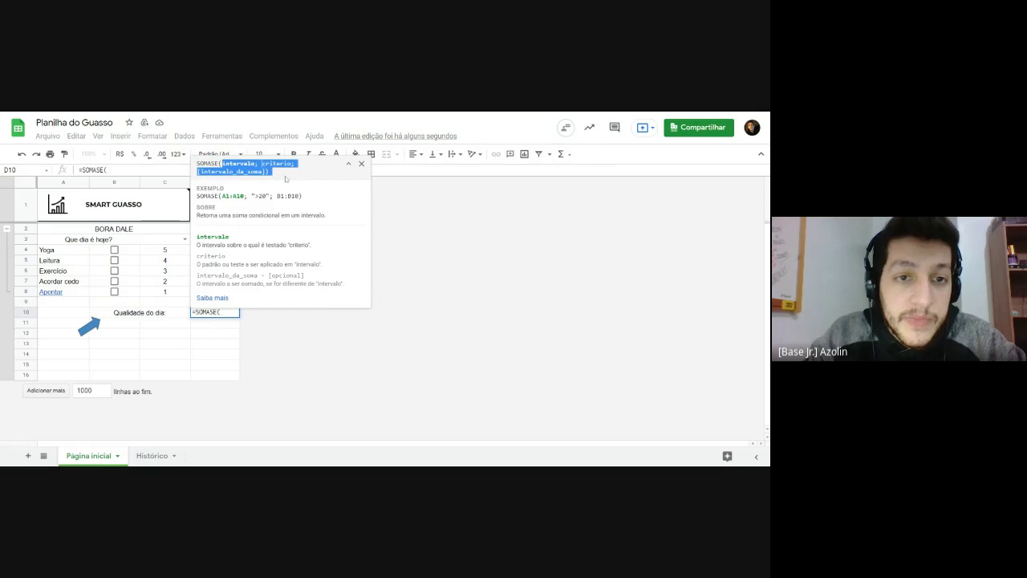
pyautogui.click(285, 176)
pyautogui.moveTo(197, 163); pyautogui.dragTo(279, 173)
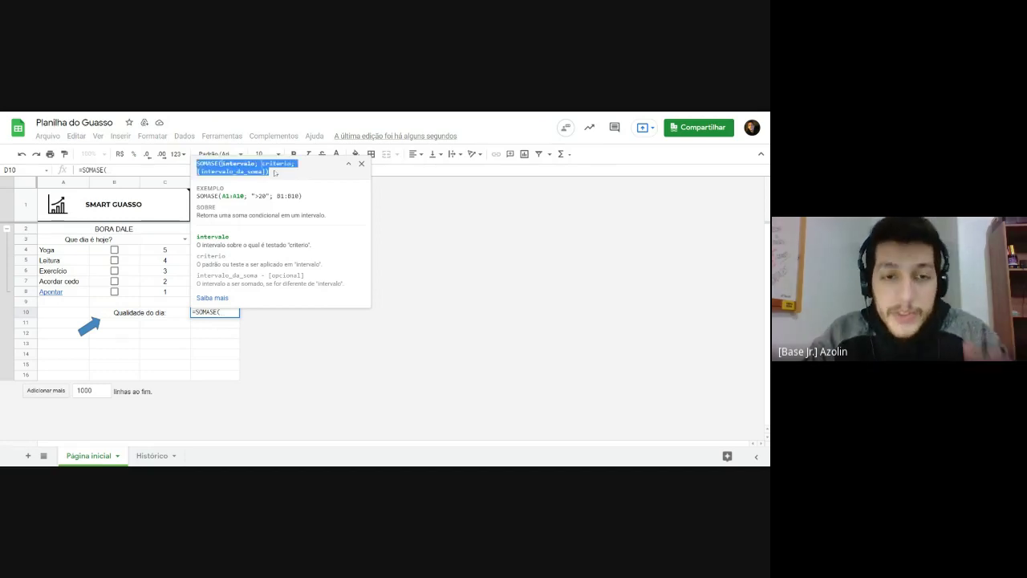
pyautogui.click(279, 173)
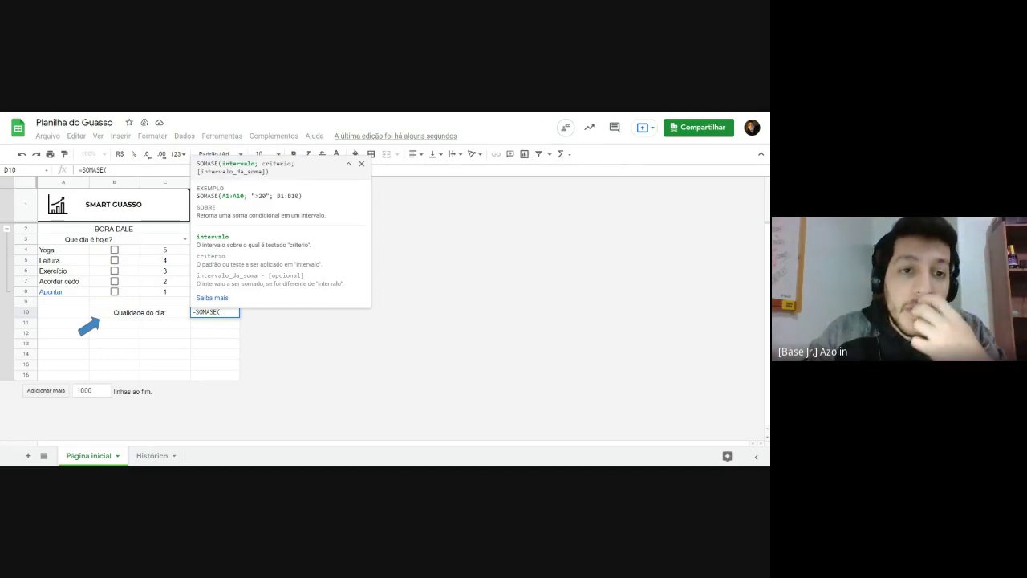
pyautogui.moveTo(198, 164); pyautogui.dragTo(268, 173)
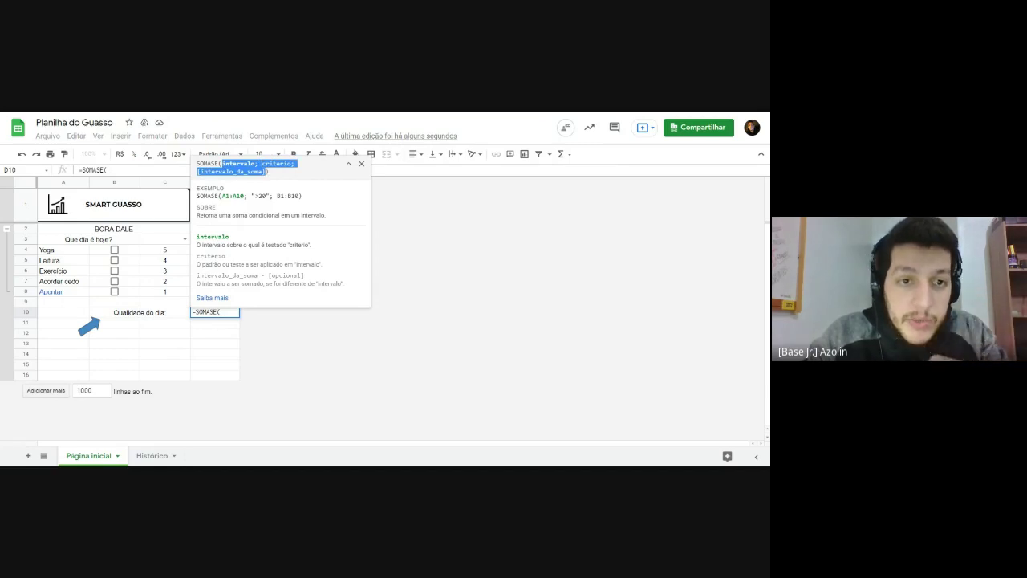
pyautogui.click(261, 190)
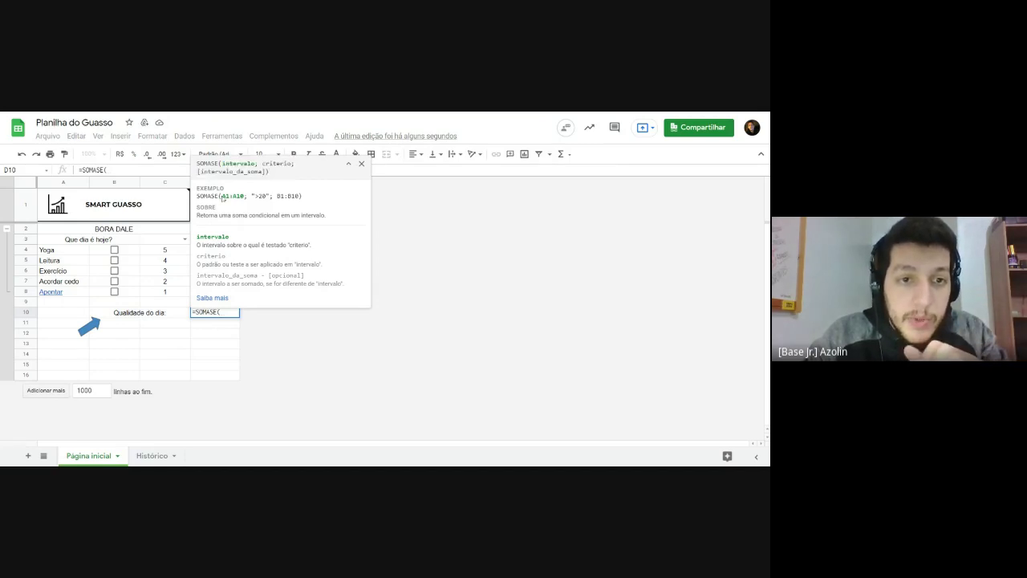
pyautogui.moveTo(223, 197); pyautogui.dragTo(270, 196)
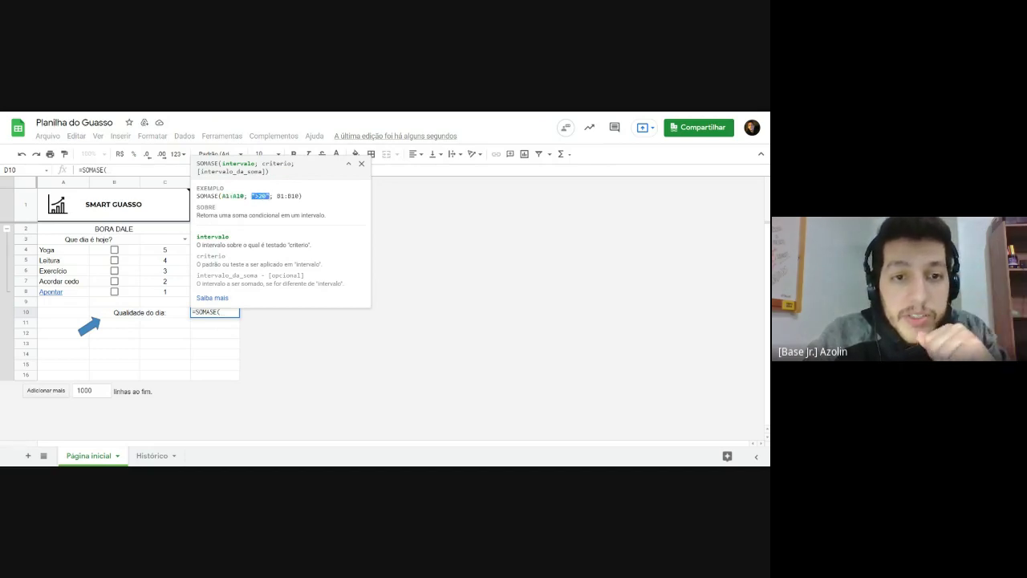
pyautogui.moveTo(280, 195); pyautogui.dragTo(303, 196)
pyautogui.click(274, 208)
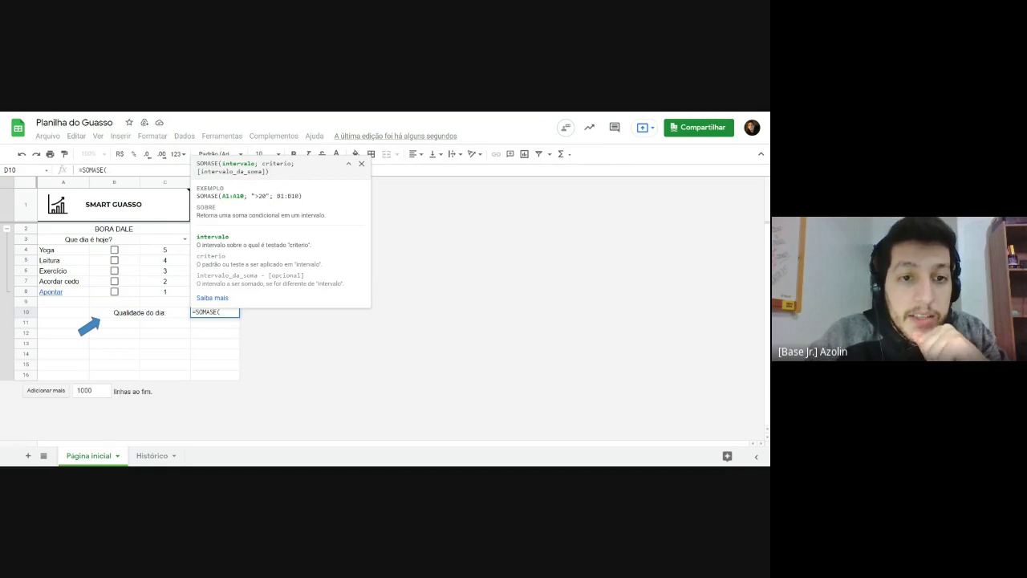
pyautogui.click(349, 164)
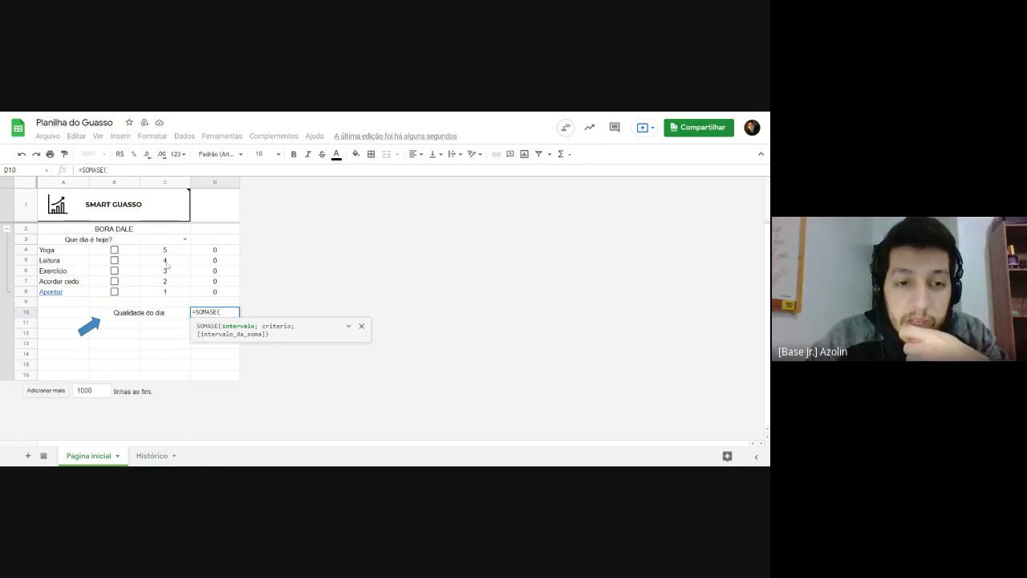
pyautogui.moveTo(262, 326); pyautogui.dragTo(293, 326)
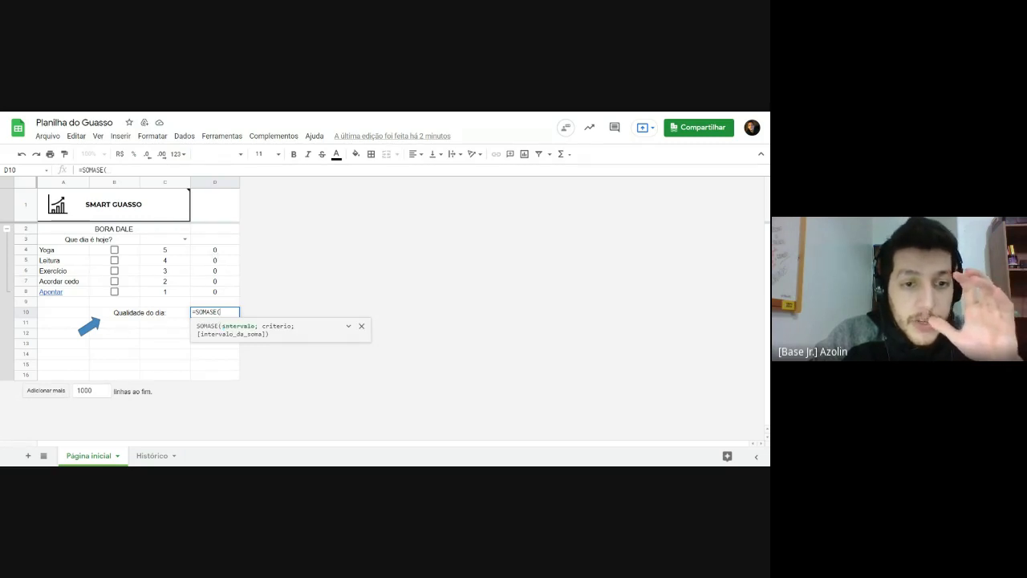
# Step: Complete the formula as =SOMASE(D4:D8;1;C4:C8) and commit it
pyautogui.moveTo(221, 294); pyautogui.dragTo(222, 251)
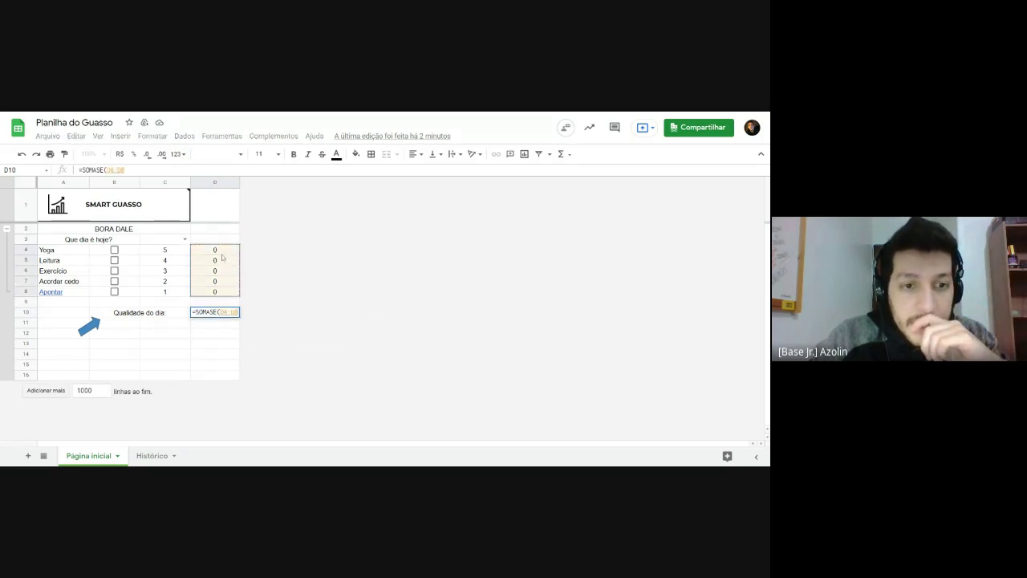
pyautogui.write(';')
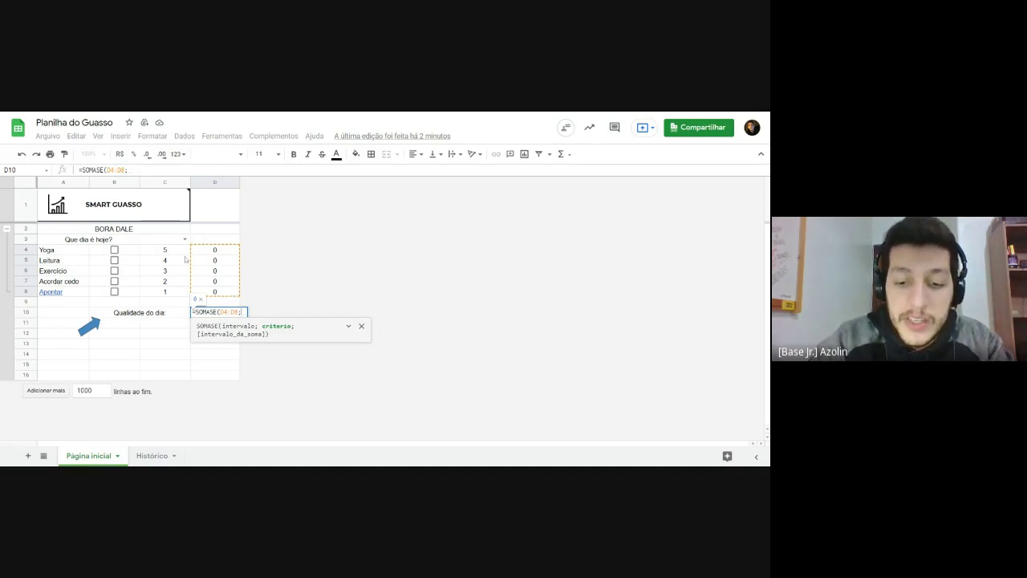
pyautogui.write('1')
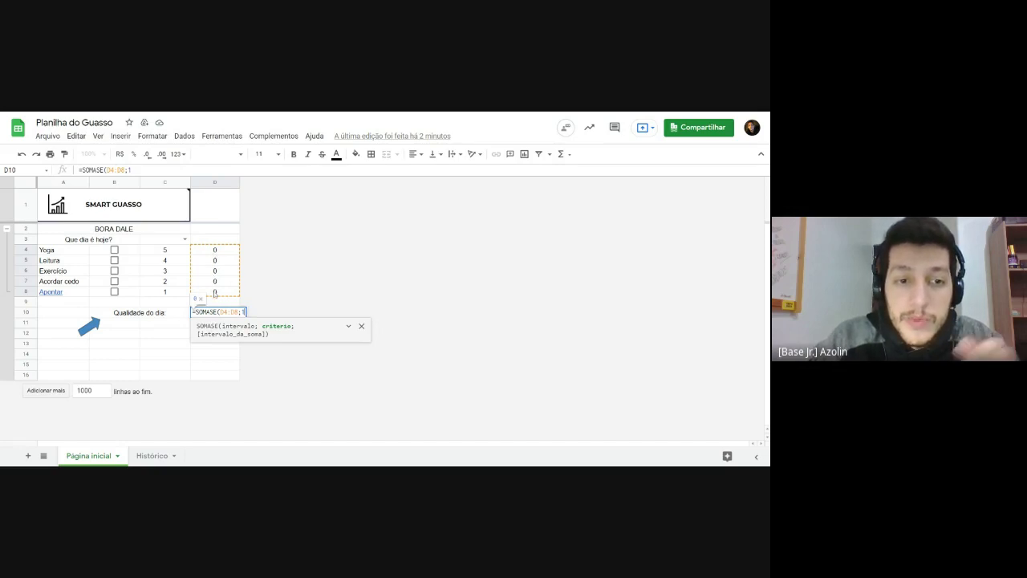
pyautogui.write(';')
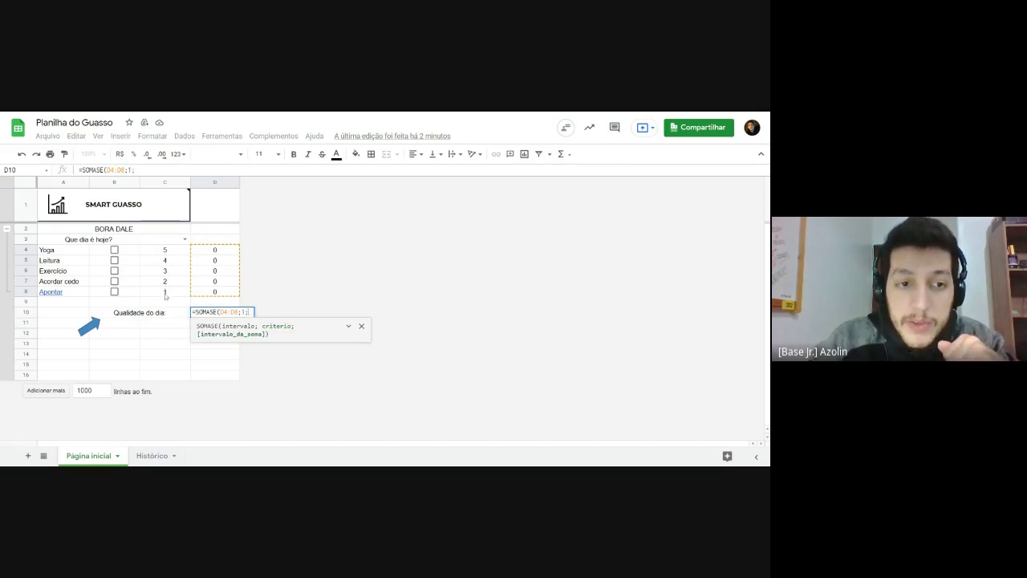
pyautogui.moveTo(166, 251); pyautogui.dragTo(167, 295)
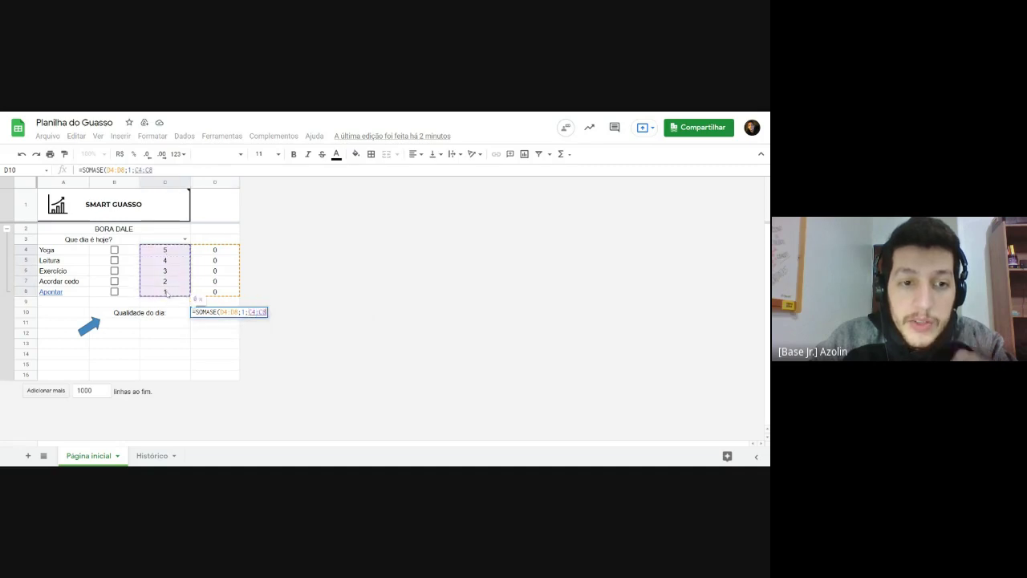
pyautogui.write(')')
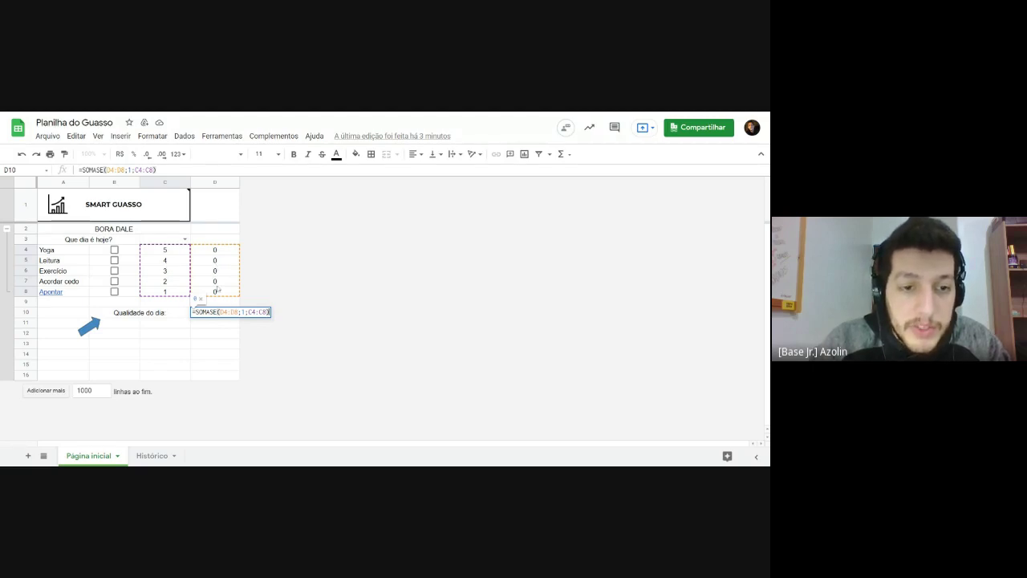
pyautogui.press('Return')
# Step: Tick Acordar cedo and Yoga, checking the D10 quality score after each
pyautogui.click(217, 315)
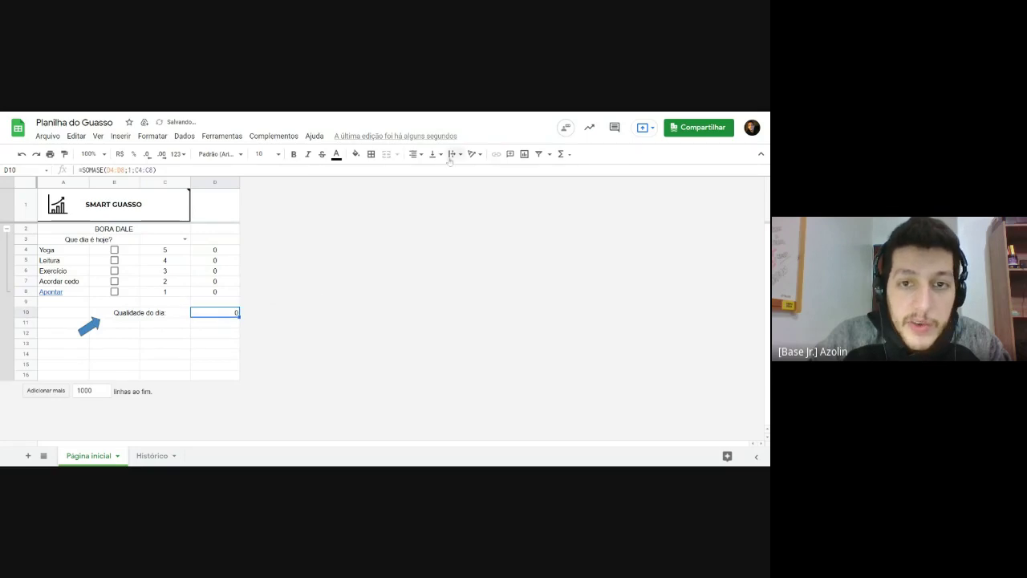
pyautogui.click(190, 336)
pyautogui.click(216, 311)
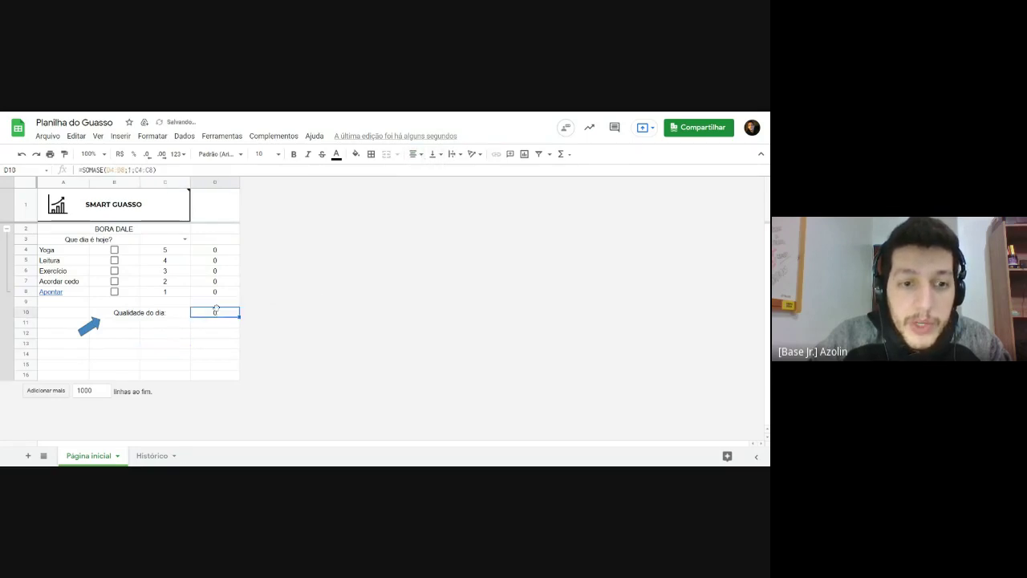
pyautogui.click(114, 282)
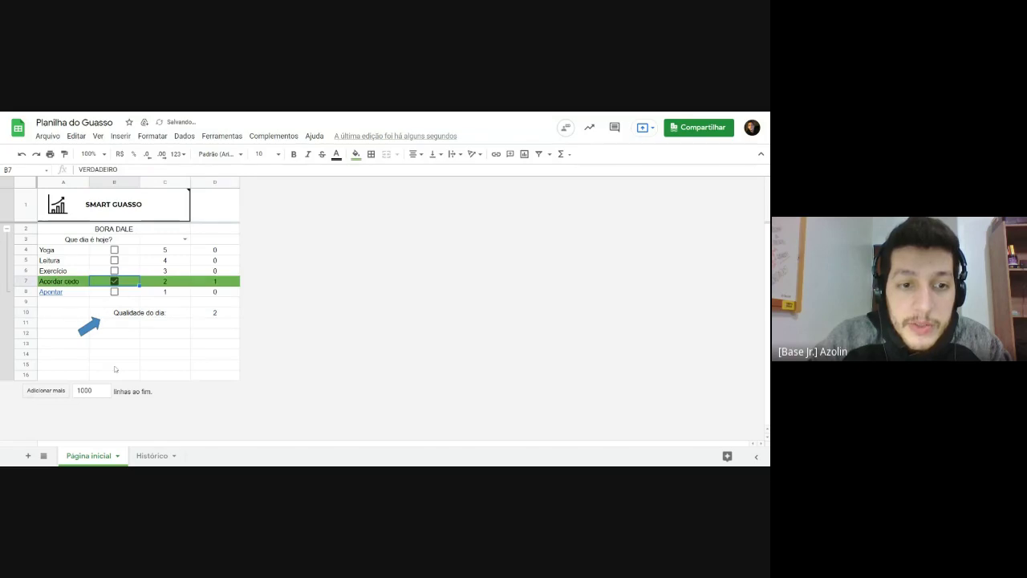
pyautogui.click(166, 283)
pyautogui.click(212, 312)
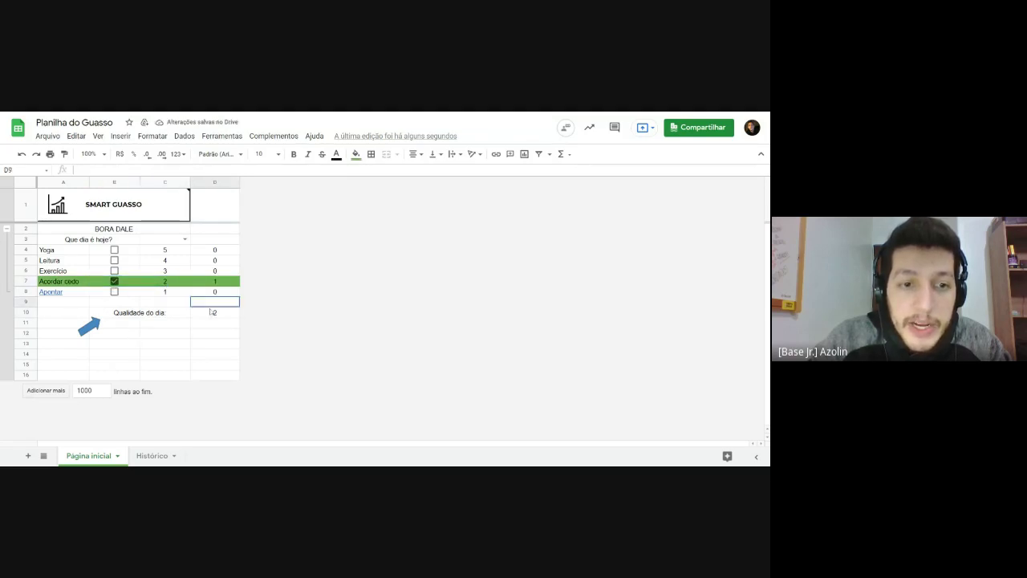
pyautogui.click(114, 250)
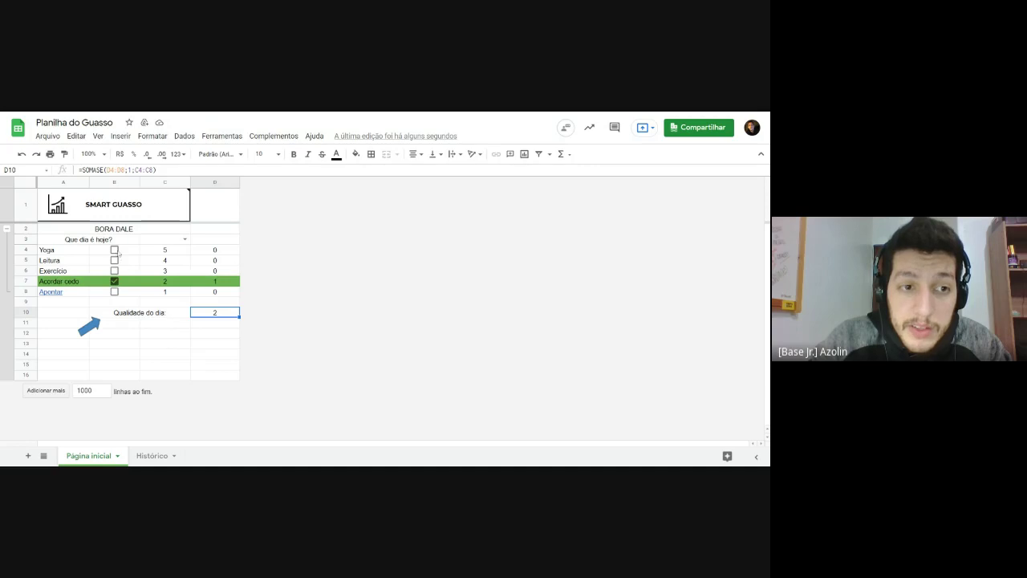
pyautogui.click(223, 317)
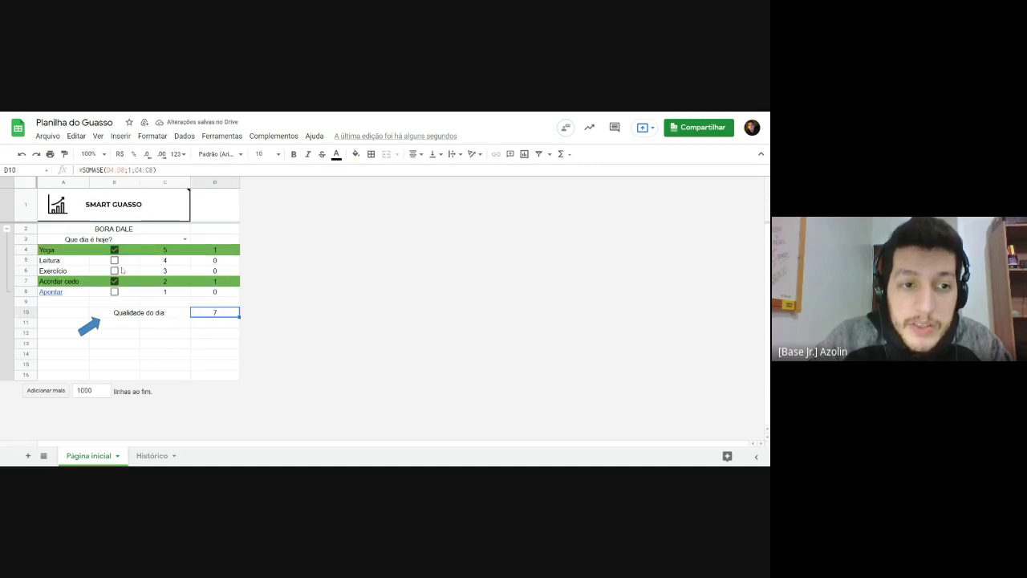
# Step: Tick Leitura, Exercício and Apontar, then untick and re-tick Yoga to confirm D10 totals 15
pyautogui.click(114, 260)
pyautogui.click(165, 343)
pyautogui.click(114, 271)
pyautogui.click(114, 291)
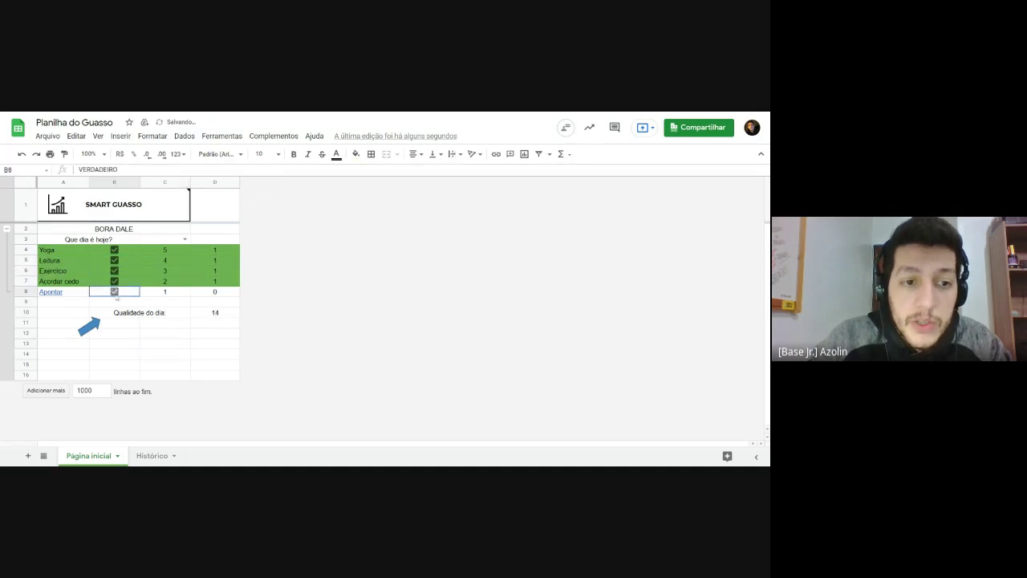
pyautogui.click(164, 322)
pyautogui.click(212, 315)
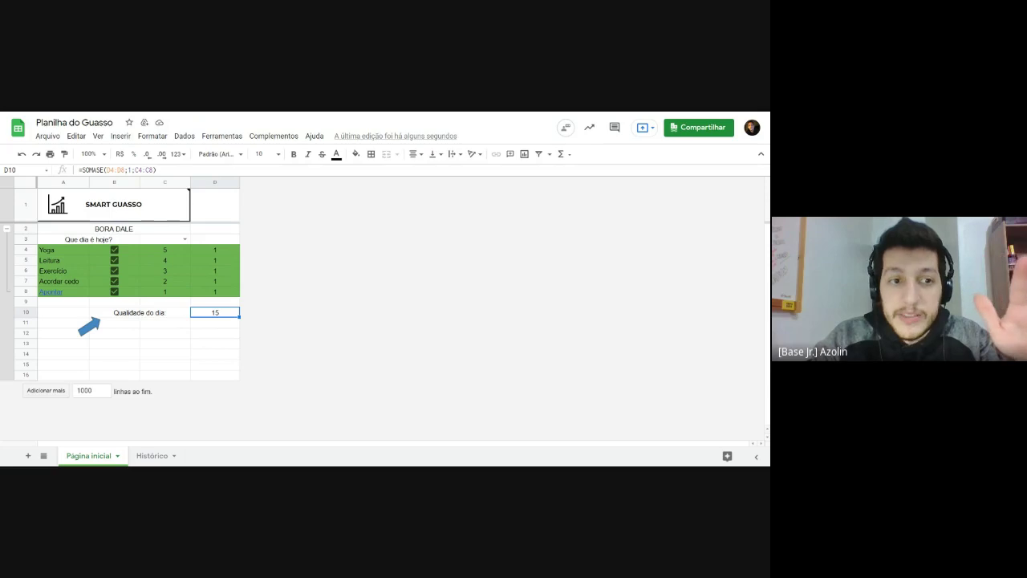
pyautogui.click(114, 250)
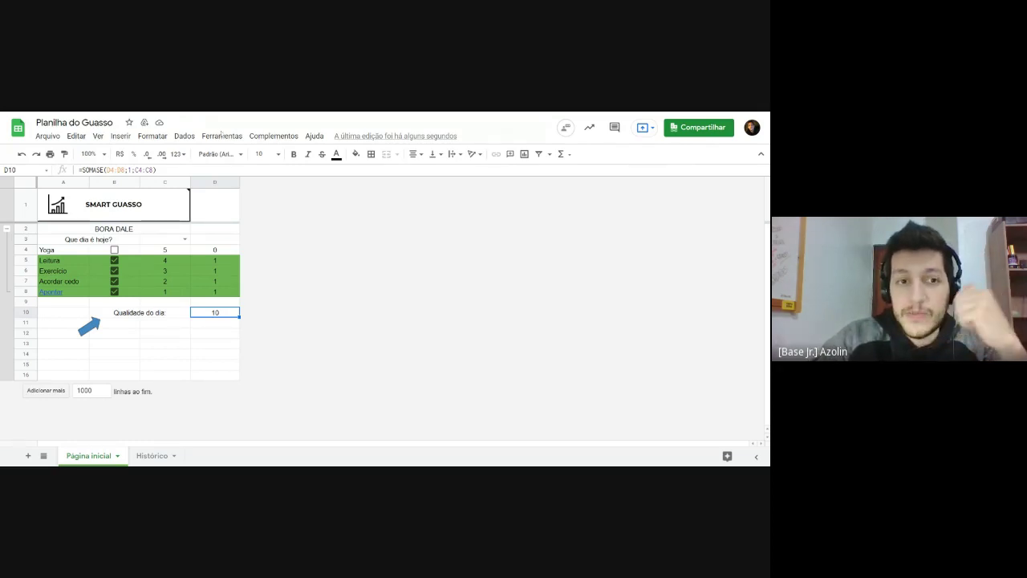
pyautogui.click(114, 250)
# Step: Inspect D10's SOMASE arguments and D4's checkbox formula without changing them
pyautogui.doubleClick(215, 313)
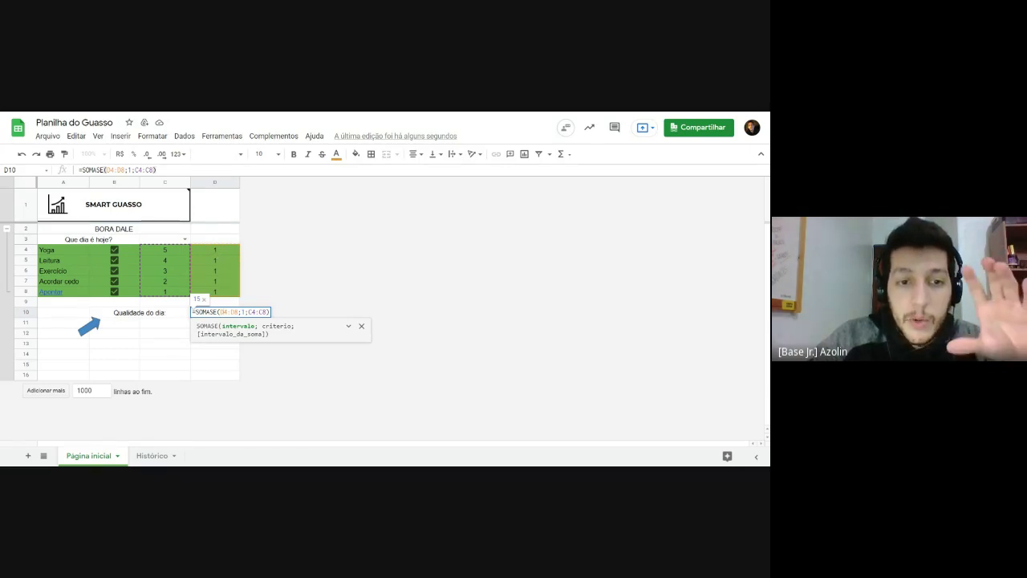
pyautogui.doubleClick(242, 311)
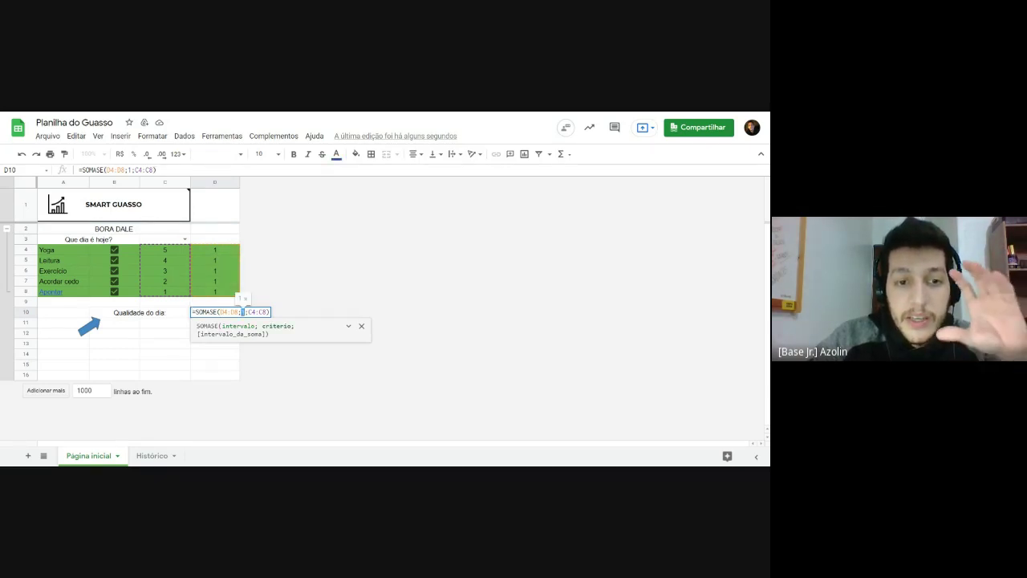
pyautogui.moveTo(249, 311); pyautogui.dragTo(267, 311)
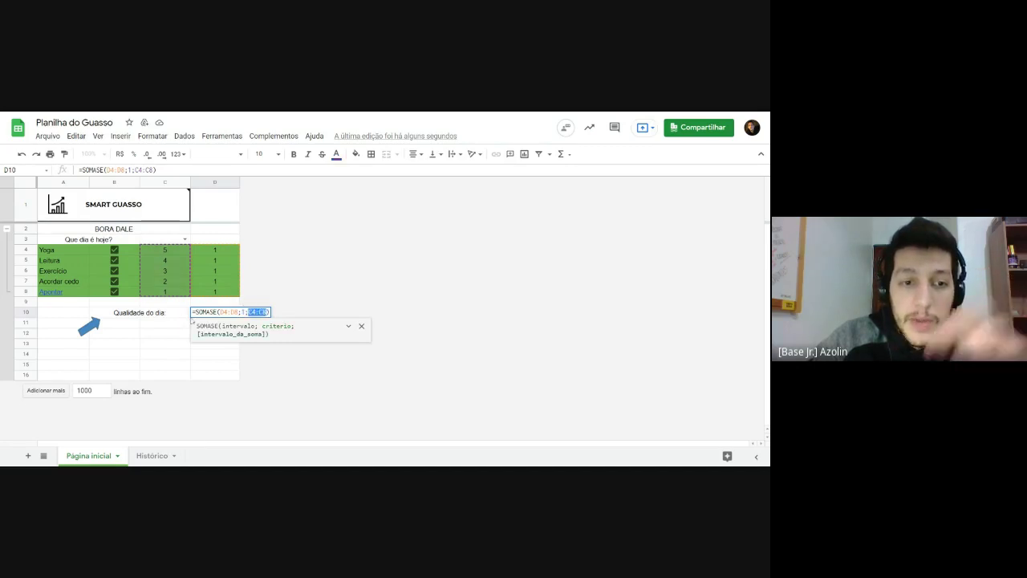
pyautogui.press('Return')
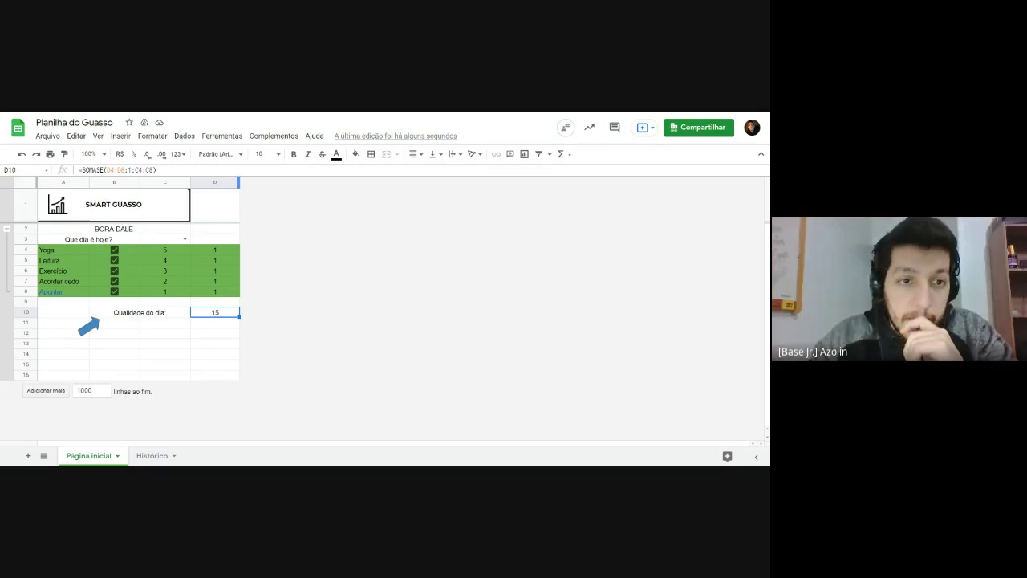
pyautogui.press('Up')
pyautogui.press('Up')
pyautogui.press('Up')
pyautogui.press('Up')
pyautogui.press('Up')
pyautogui.press('Up')
pyautogui.press('Return')
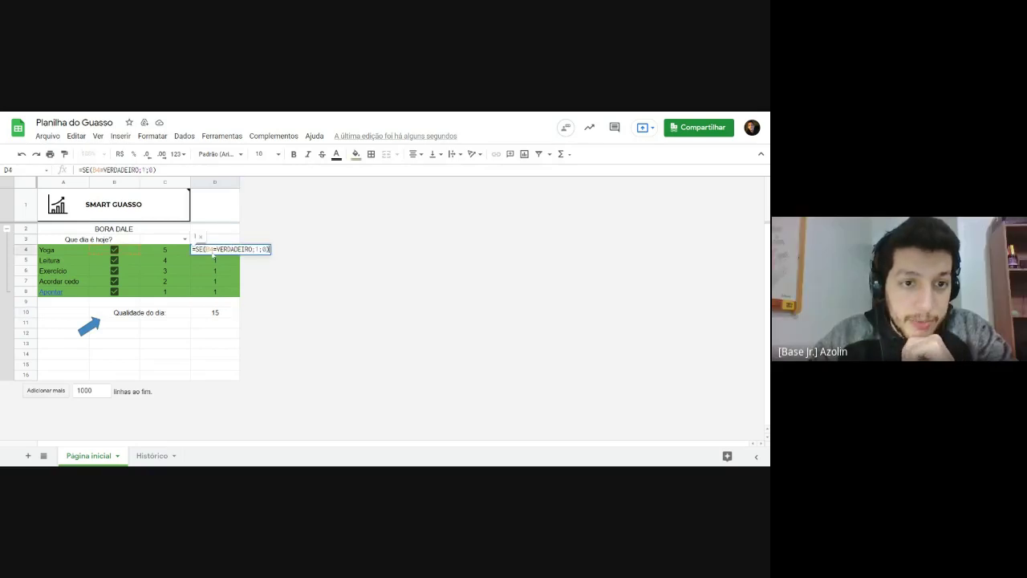
# Step: Delete D10's SOMASE arguments and closing parenthesis, leaving just =SOMASE(
pyautogui.click(220, 313)
pyautogui.press('Return')
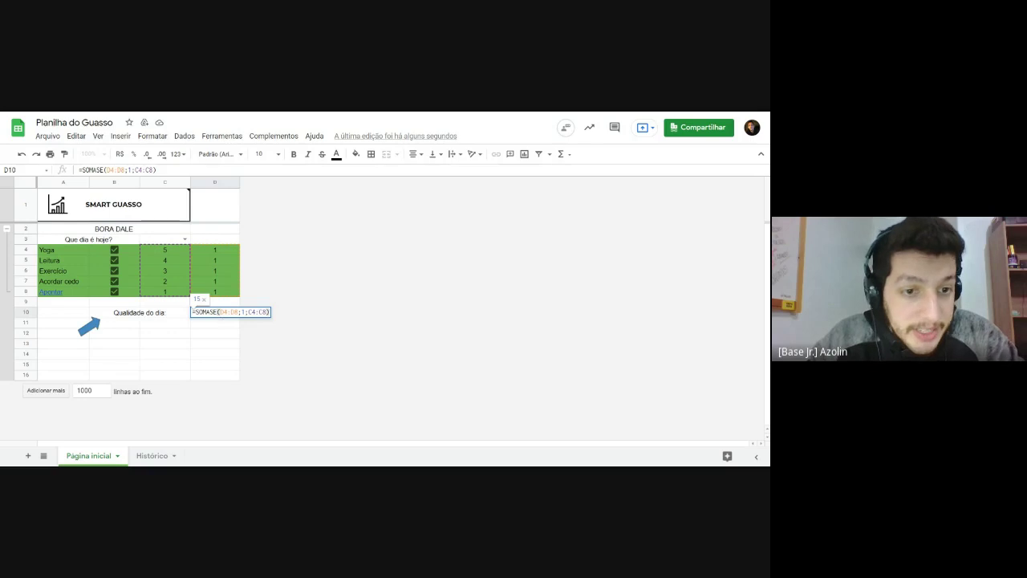
pyautogui.doubleClick(243, 311)
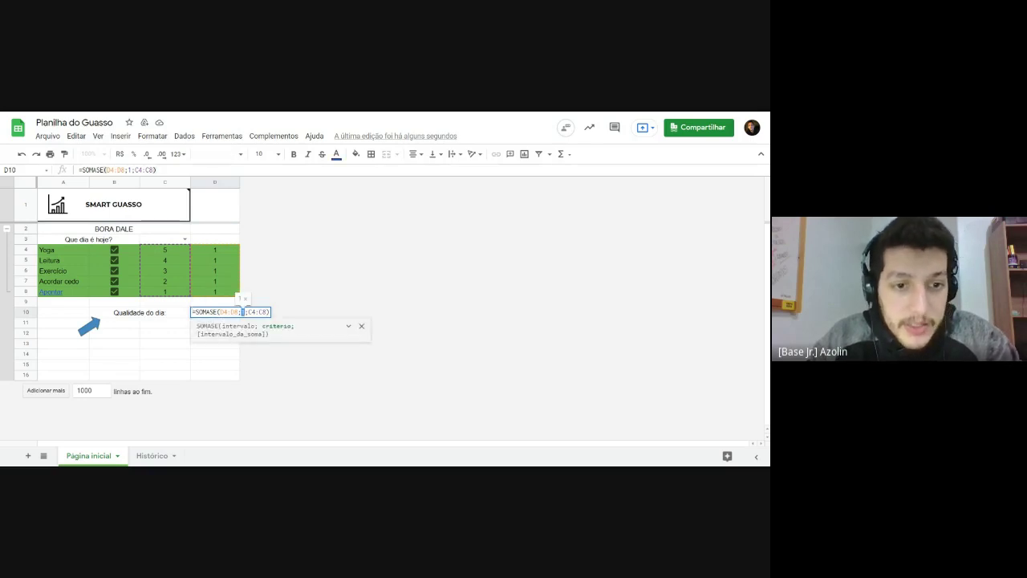
pyautogui.moveTo(220, 311)
pyautogui.mouseDown()
pyautogui.moveTo(268, 312)
pyautogui.moveTo(220, 311)
pyautogui.mouseUp()
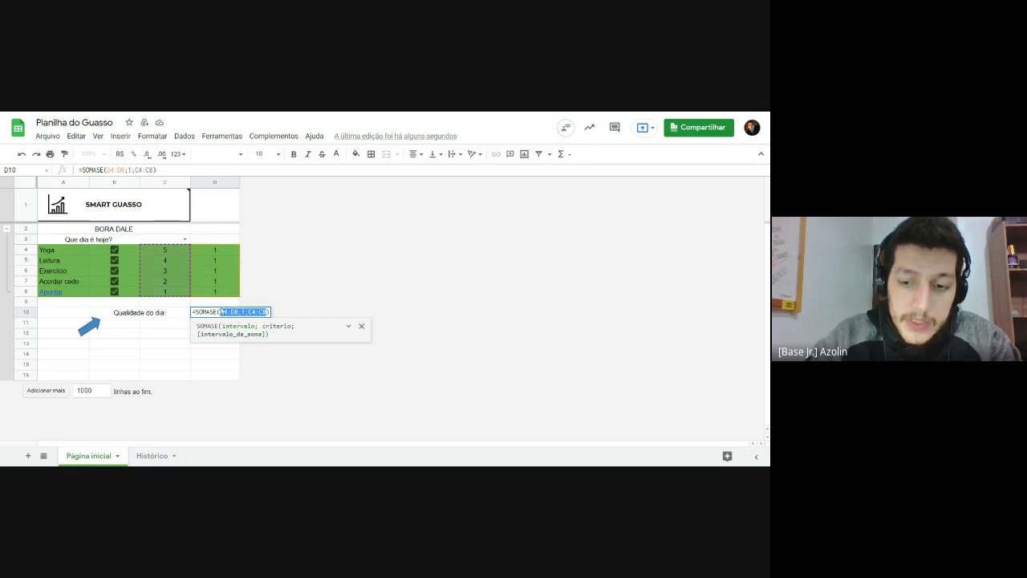
pyautogui.press('BackSpace')
pyautogui.press('Delete')
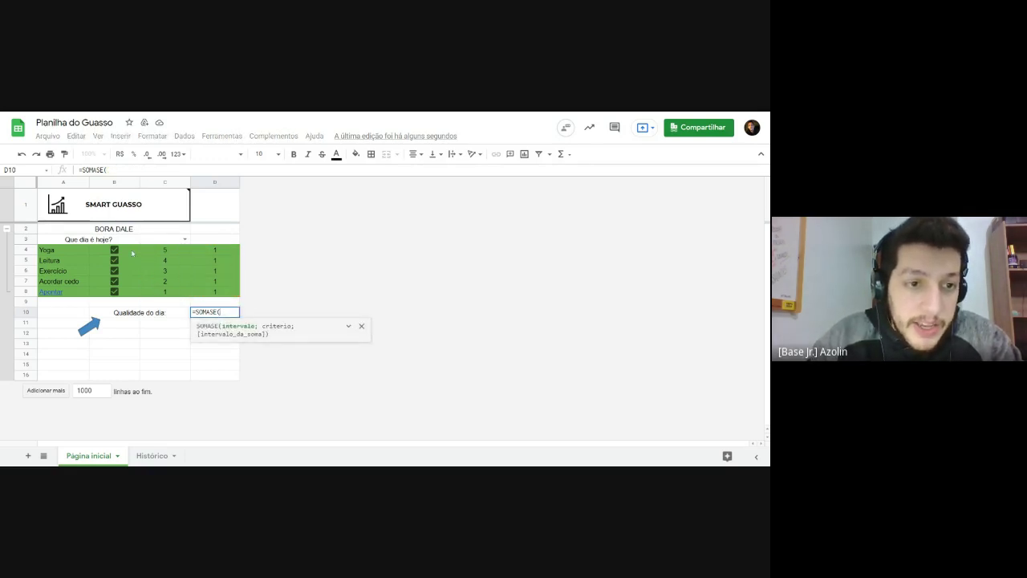
# Step: Finish D10 as =SOMASE(B4:B8;verdadeiro;C4:C8) so it sums ticked habits' points to 15
pyautogui.moveTo(132, 254); pyautogui.dragTo(133, 295)
pyautogui.write(';')
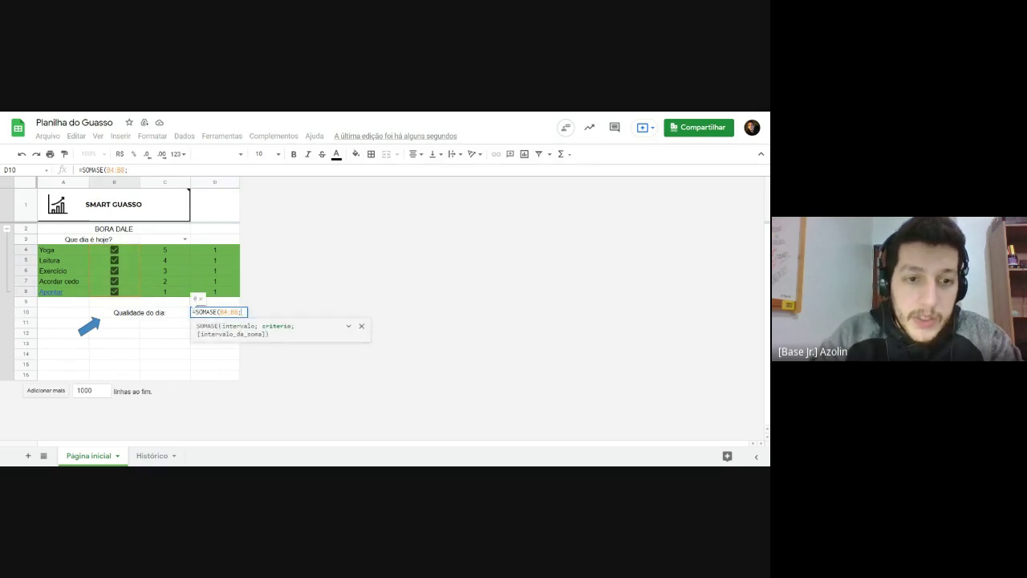
pyautogui.write('v')
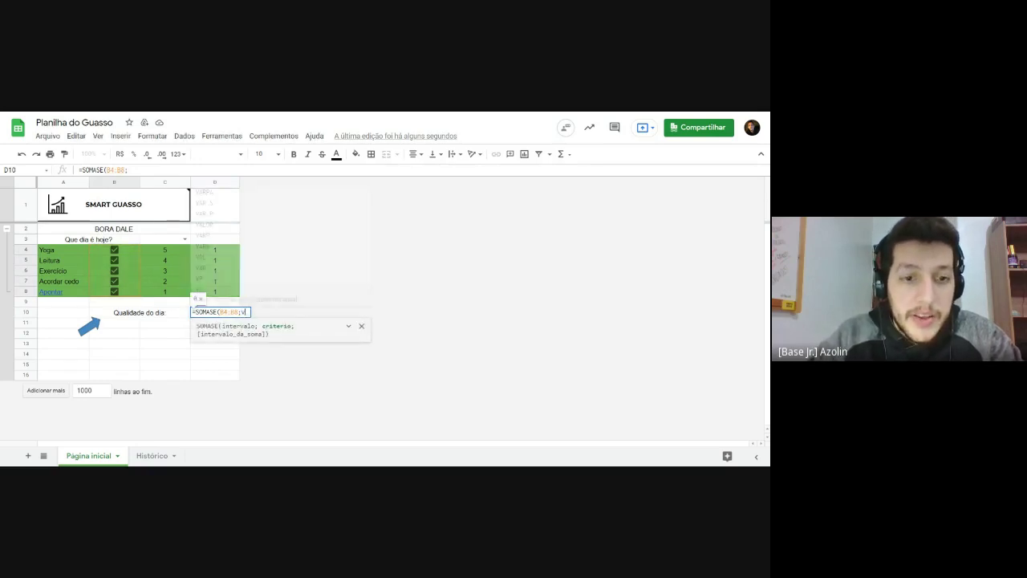
pyautogui.write('erdadeiro;')
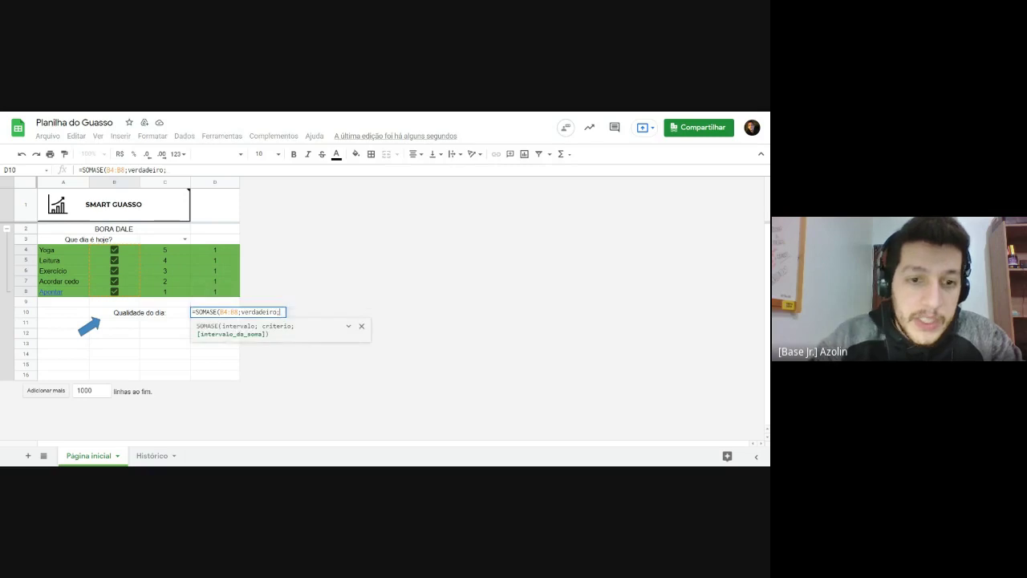
pyautogui.moveTo(164, 249); pyautogui.dragTo(169, 294)
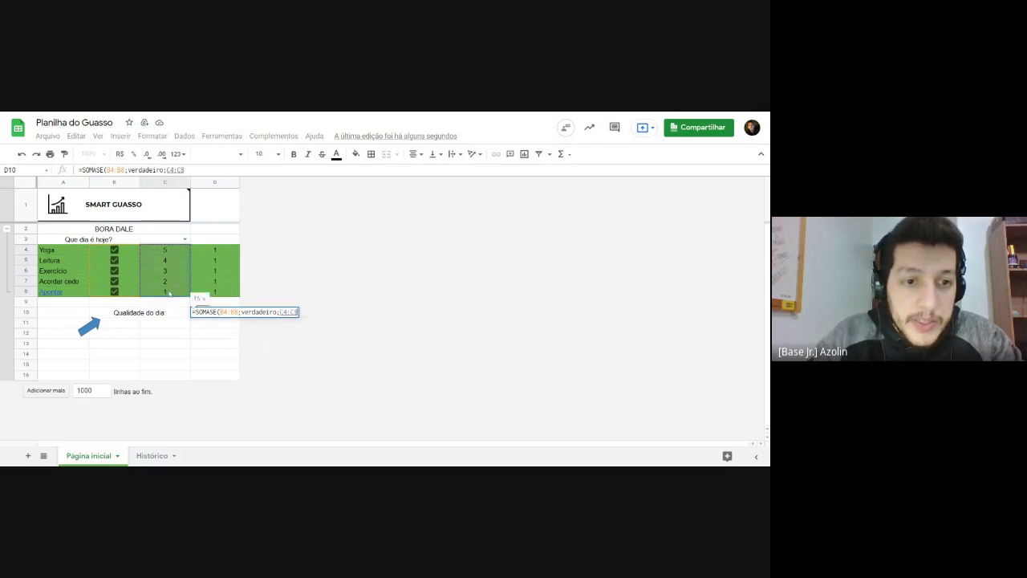
pyautogui.press('Return')
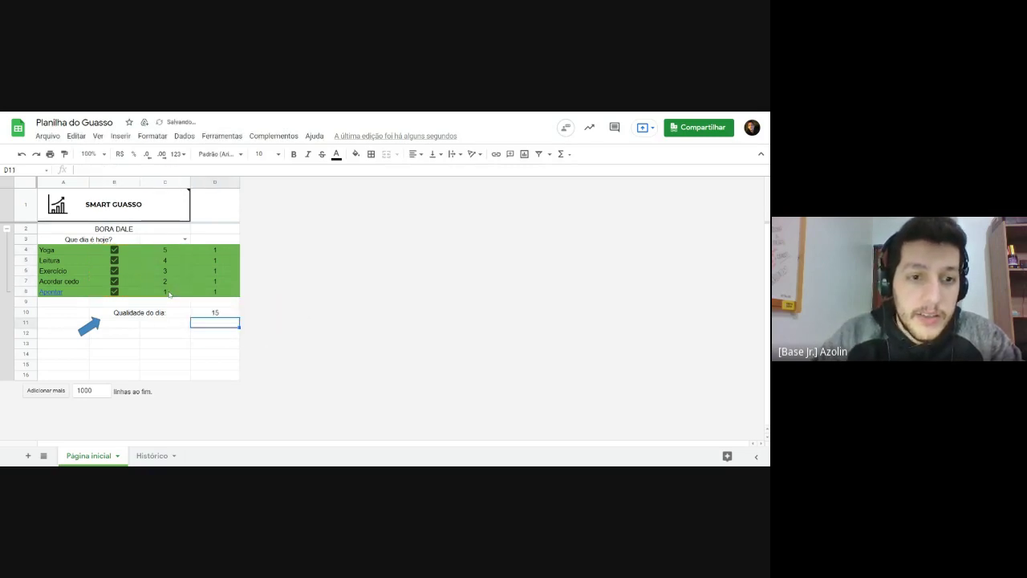
pyautogui.click(215, 314)
pyautogui.click(114, 250)
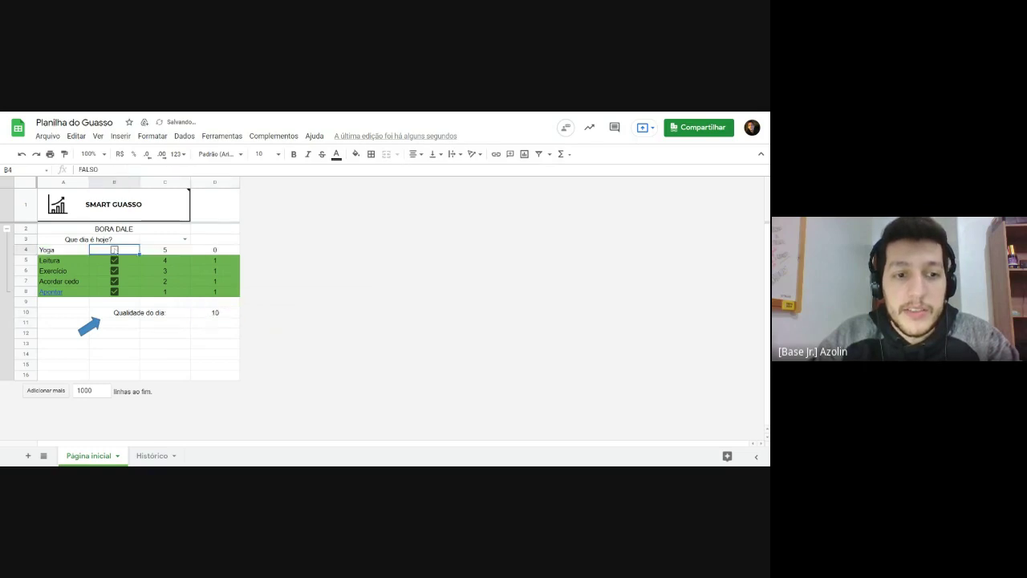
pyautogui.click(114, 259)
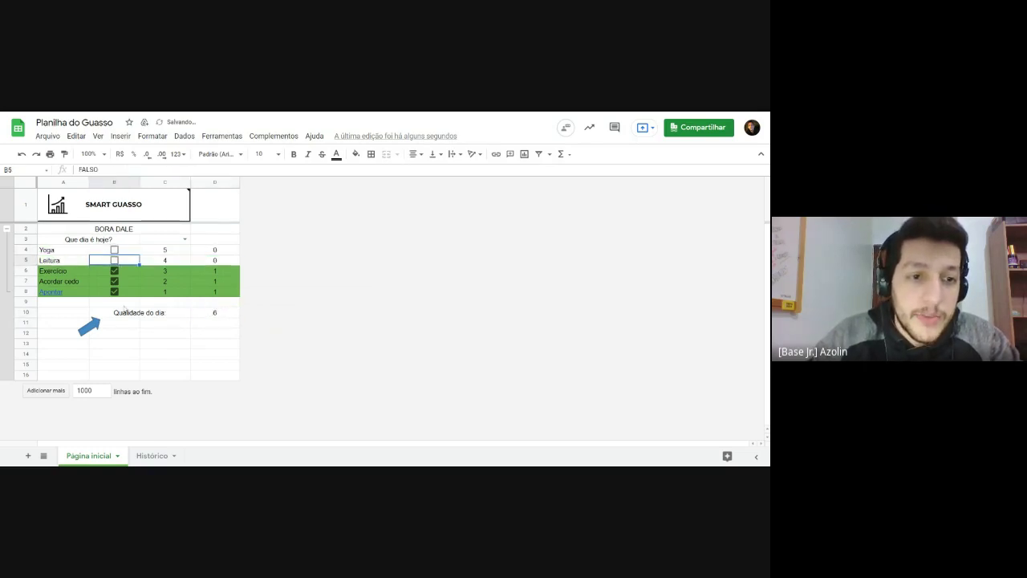
pyautogui.hotkey('ctrl', 'z')
pyautogui.click(114, 249)
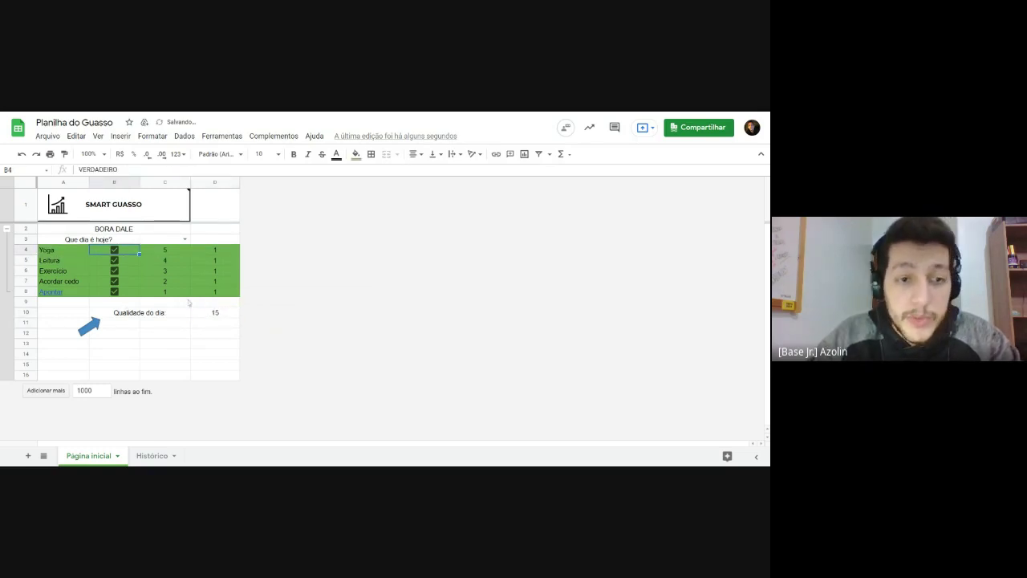
pyautogui.click(210, 313)
pyautogui.hotkey('ctrl', 'z')
pyautogui.hotkey('ctrl', 'z')
pyautogui.hotkey('ctrl', 'z')
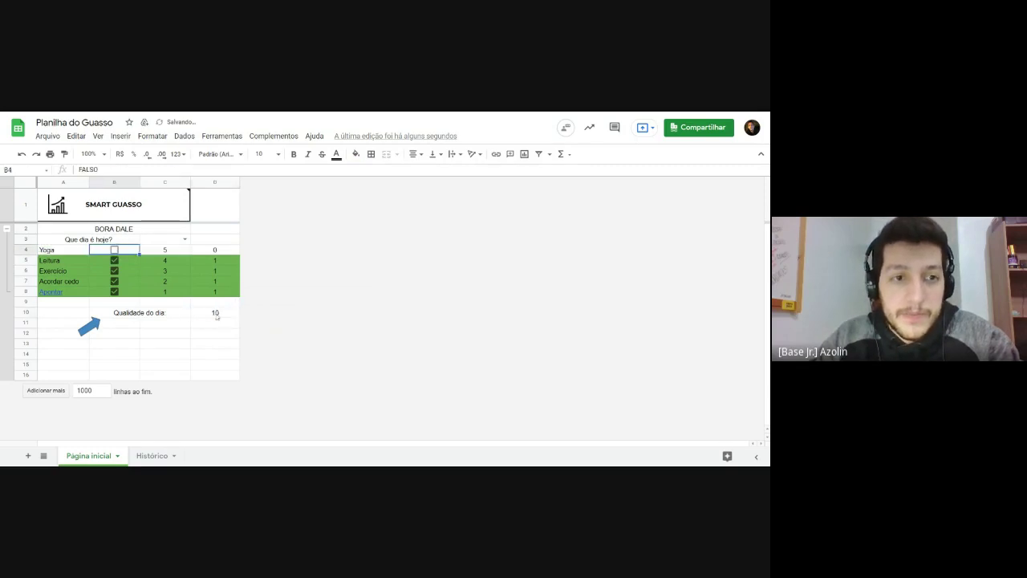
pyautogui.hotkey('ctrl', 'y')
pyautogui.click(220, 314)
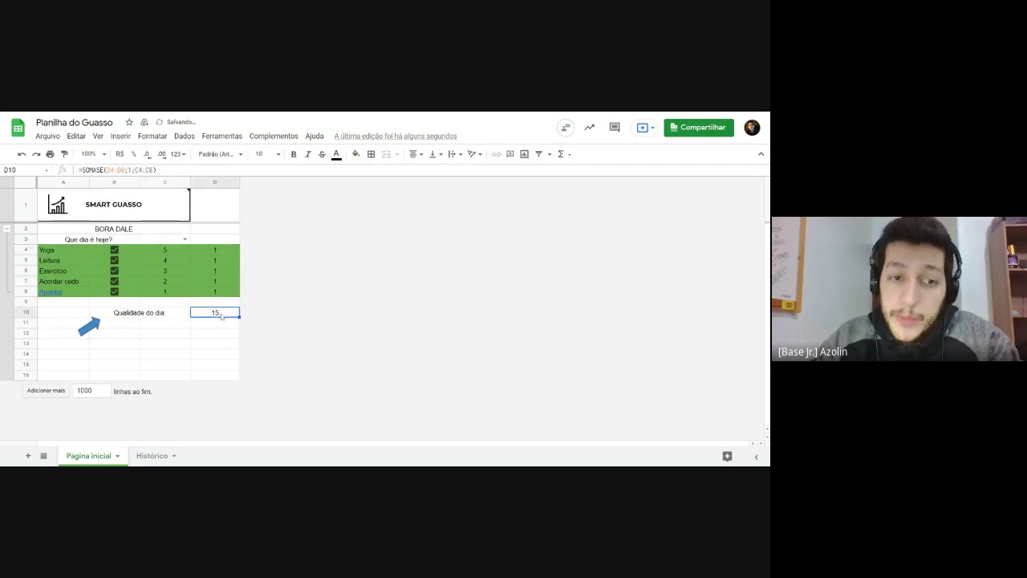
pyautogui.doubleClick(221, 316)
pyautogui.click(217, 343)
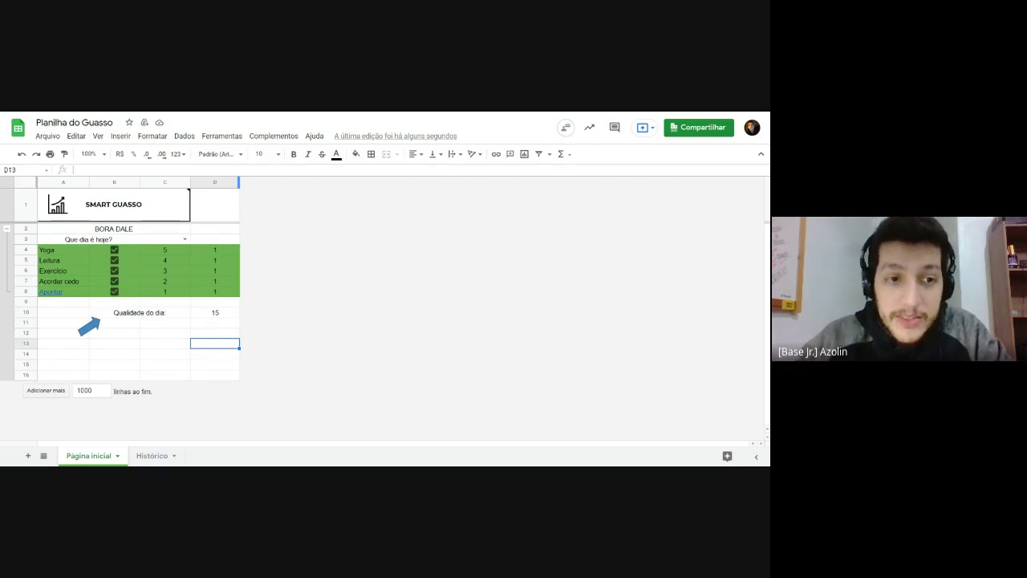
pyautogui.press('Up')
pyautogui.press('Up')
pyautogui.press('Up')
pyautogui.press('Up')
pyautogui.press('Up')
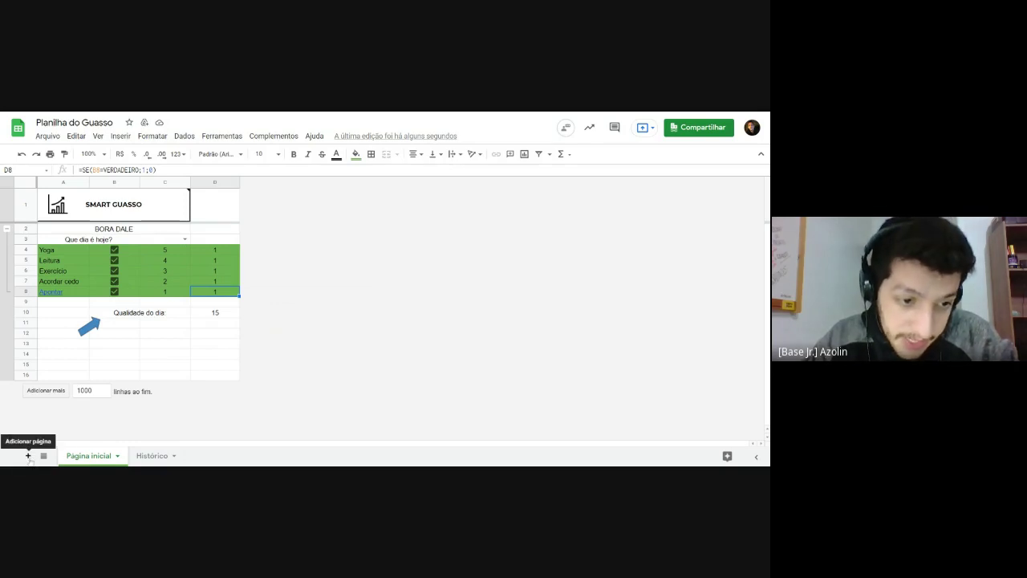
# Step: Add a new sheet and name it Dashboard, correcting the initial 'Dashbord' typo
pyautogui.click(28, 455)
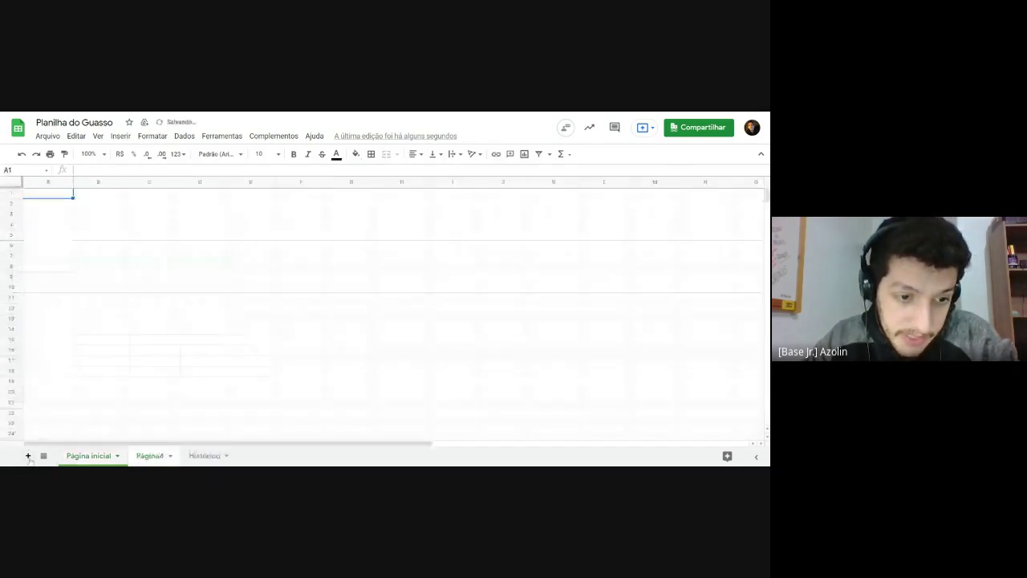
pyautogui.click(170, 456)
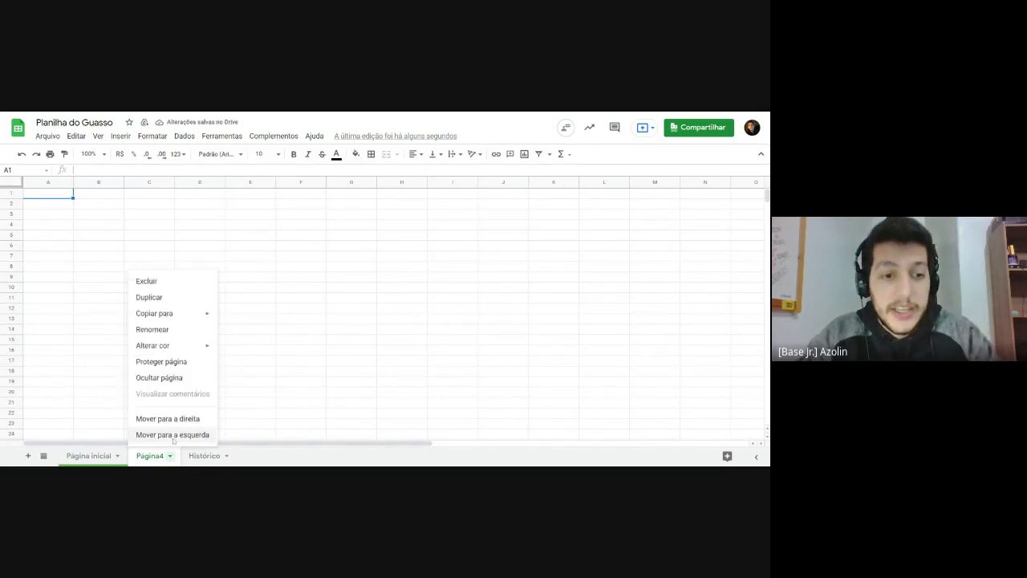
pyautogui.click(169, 330)
pyautogui.write('D')
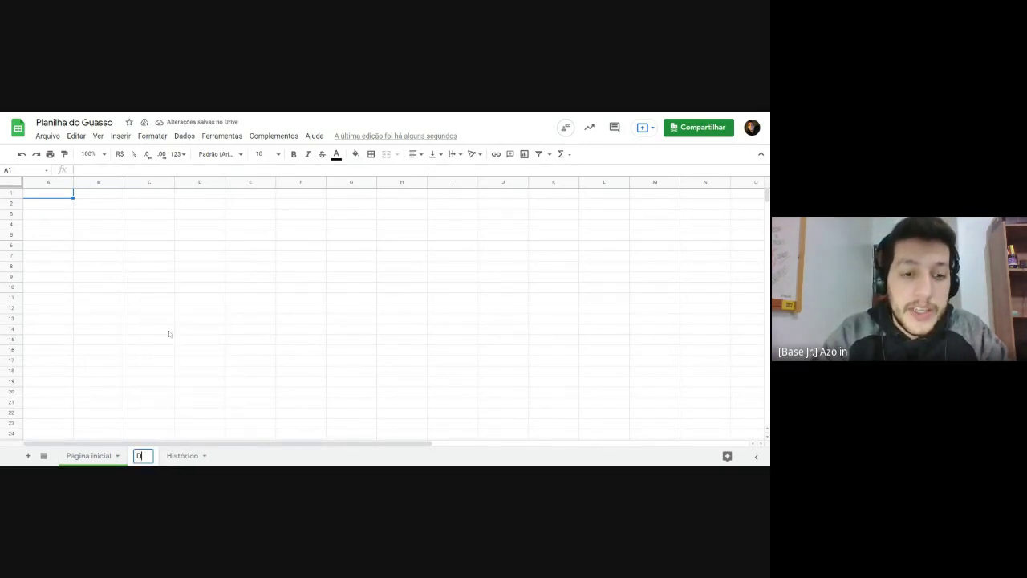
pyautogui.write('ashbord')
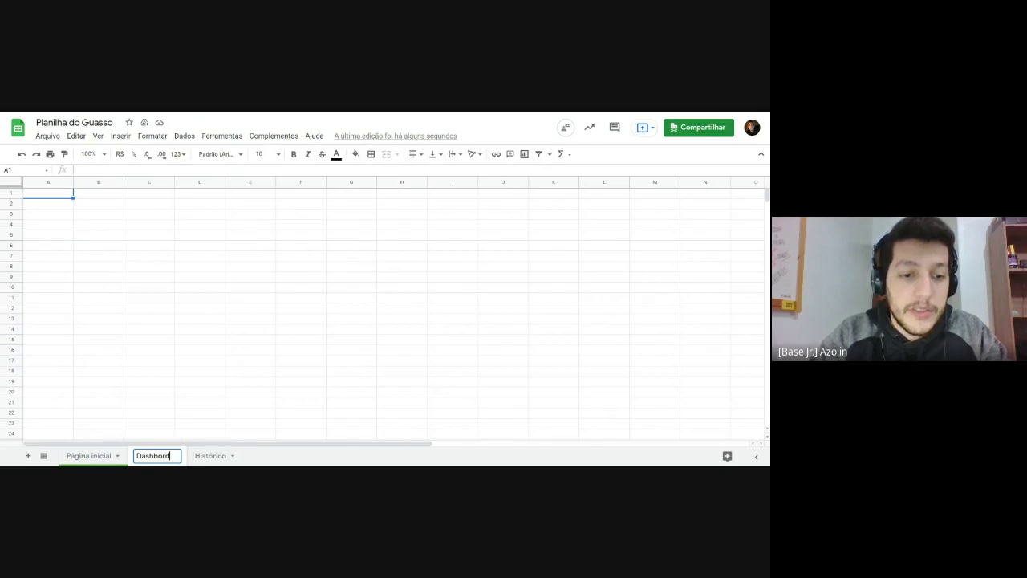
pyautogui.press('Return')
pyautogui.rightClick(169, 457)
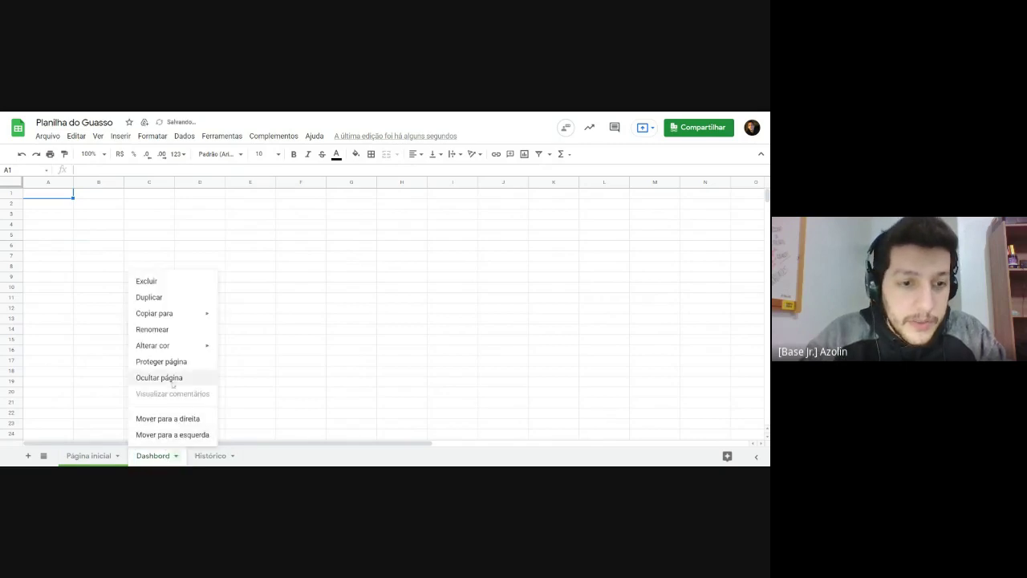
pyautogui.click(168, 329)
pyautogui.click(175, 457)
pyautogui.press('BackSpace')
pyautogui.press('BackSpace')
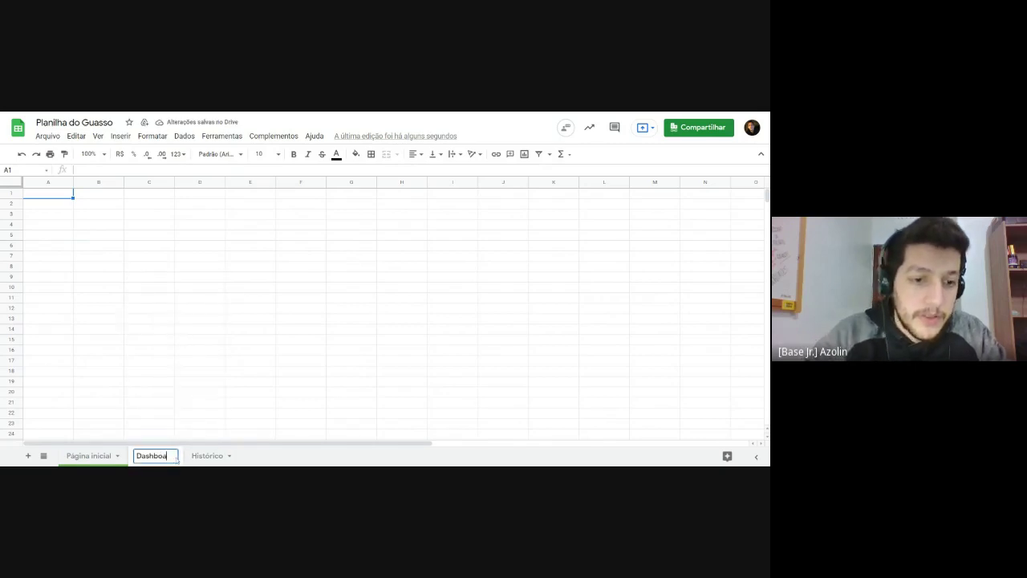
pyautogui.write('ard')
pyautogui.press('Return')
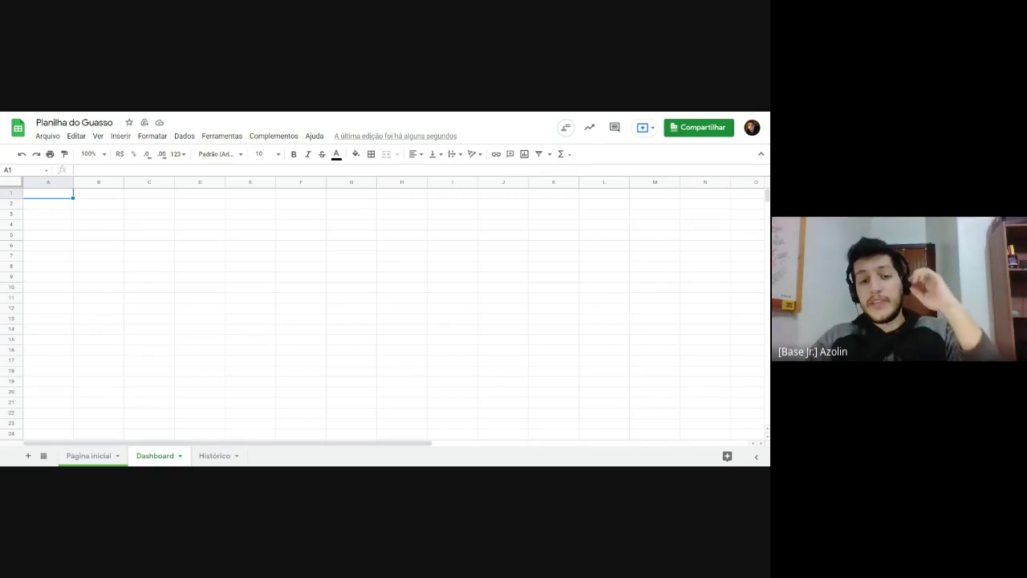
# Step: Switch to Histórico and inspect the weekdays in A3:A4 and the Apontar value in F5
pyautogui.click(211, 456)
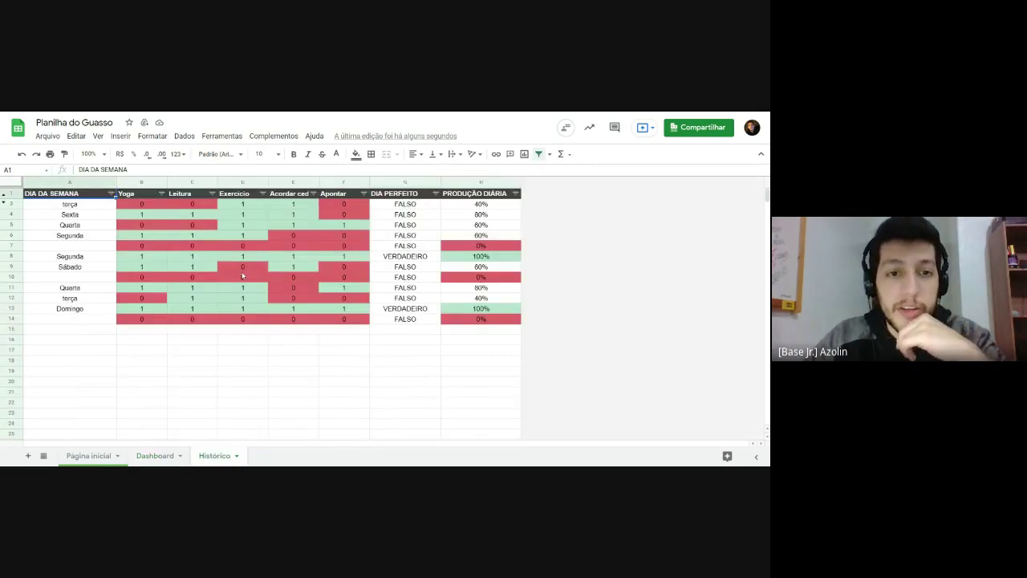
pyautogui.click(71, 206)
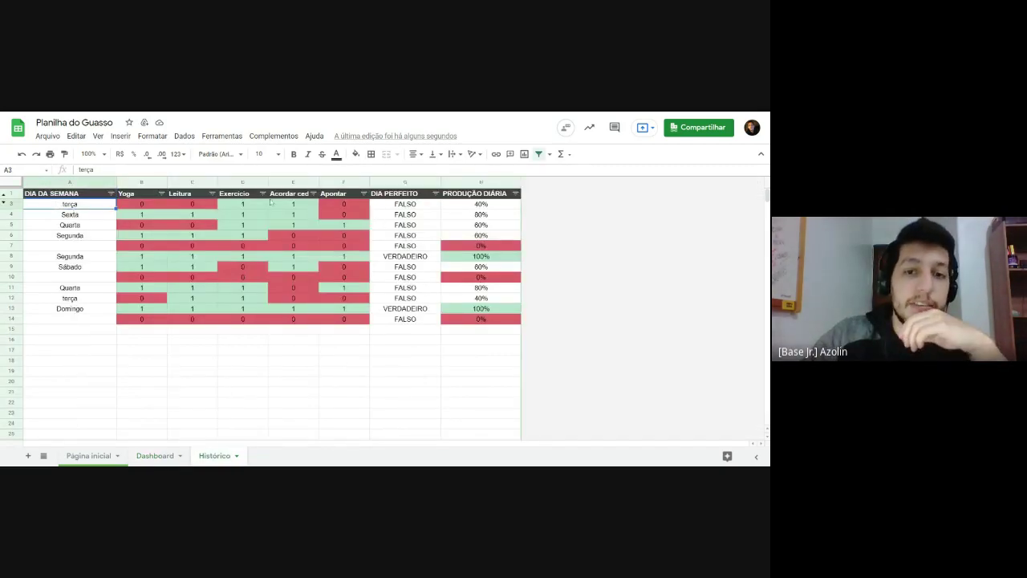
pyautogui.click(76, 215)
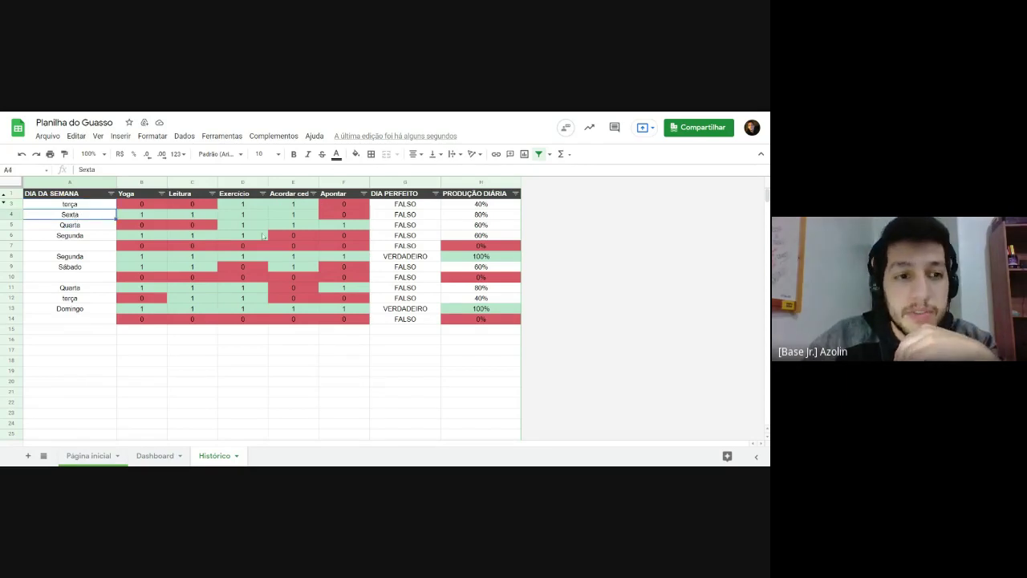
pyautogui.click(243, 224)
pyautogui.click(353, 225)
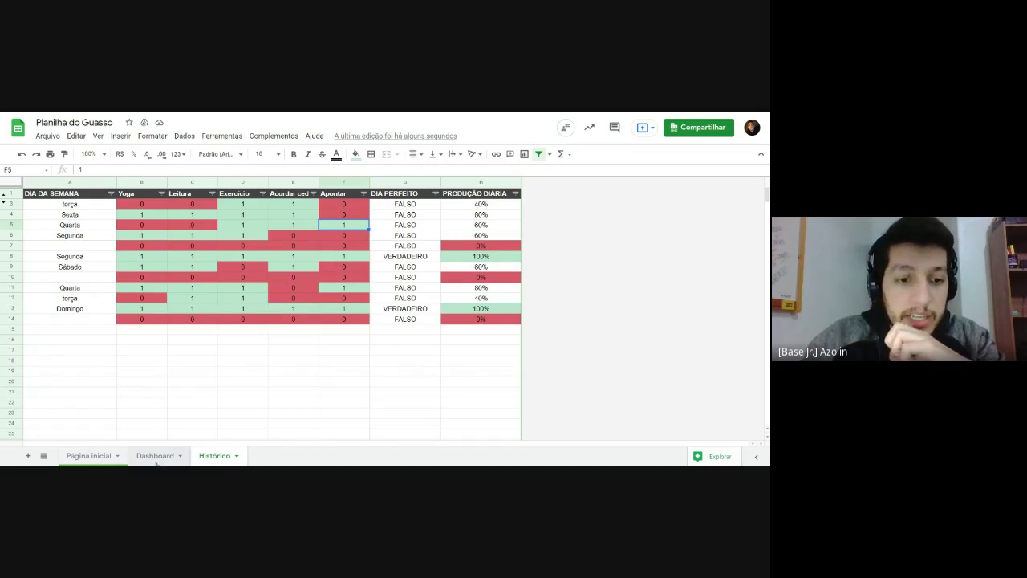
# Step: On the Dashboard tab, list segunda, terça, quarta, quinta, sexta, sábado, domingo in A1:A7
pyautogui.click(156, 456)
pyautogui.click(134, 225)
pyautogui.click(149, 205)
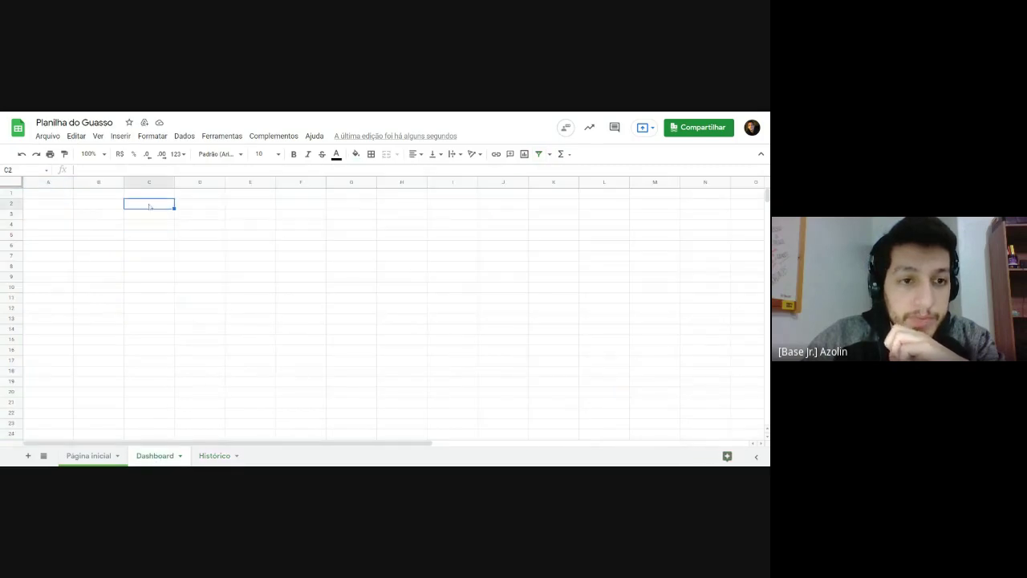
pyautogui.click(47, 194)
pyautogui.write('segunda')
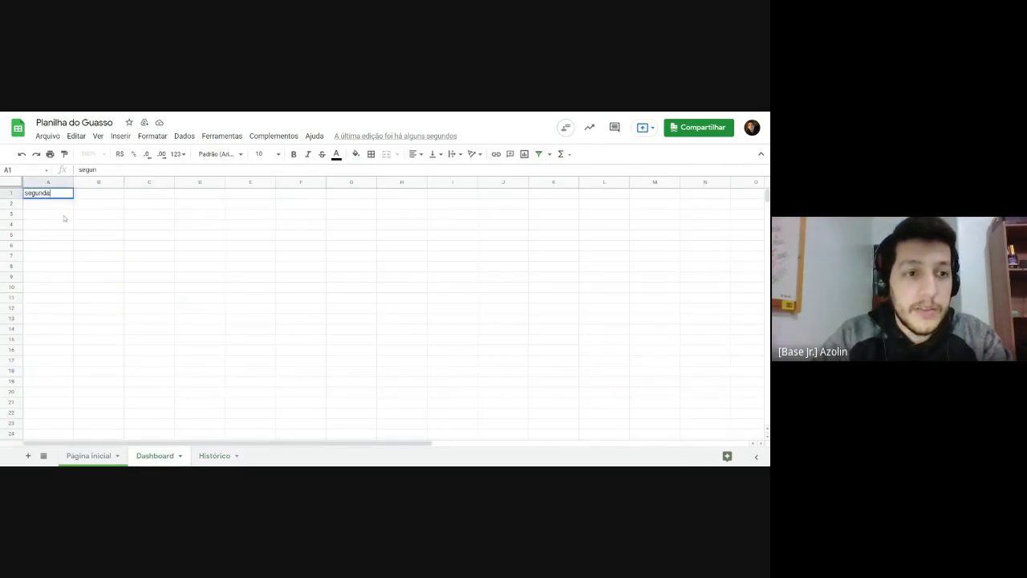
pyautogui.press('Return')
pyautogui.write('terça')
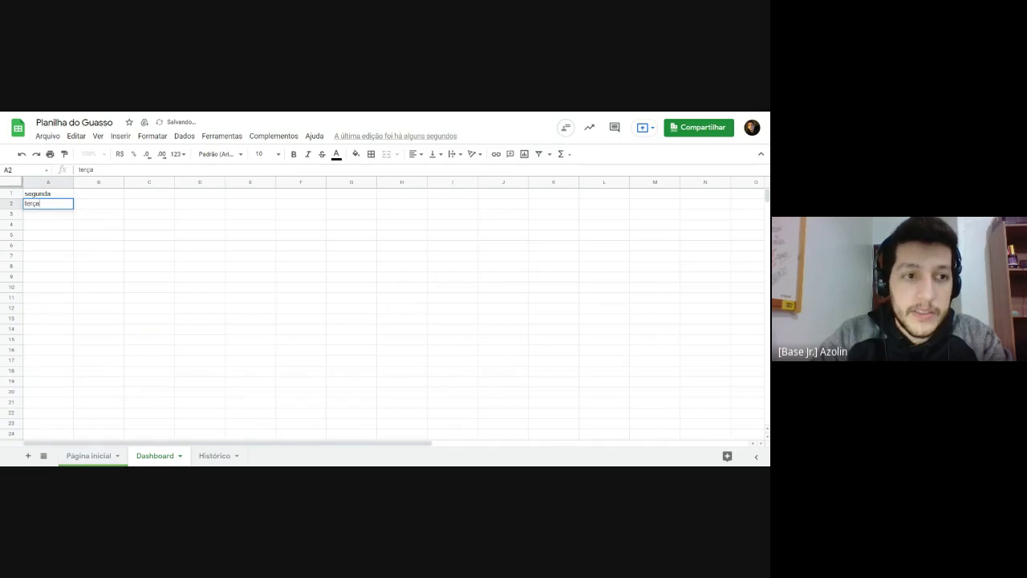
pyautogui.press('Return')
pyautogui.write('quarta')
pyautogui.press('Return')
pyautogui.write('quinta')
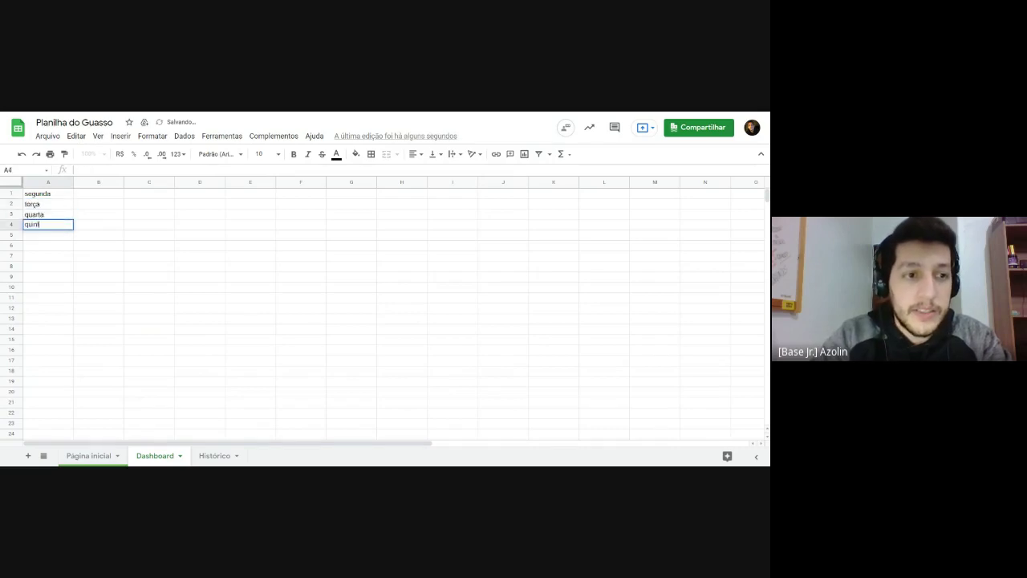
pyautogui.press('Return')
pyautogui.write('sexta')
pyautogui.press('Return')
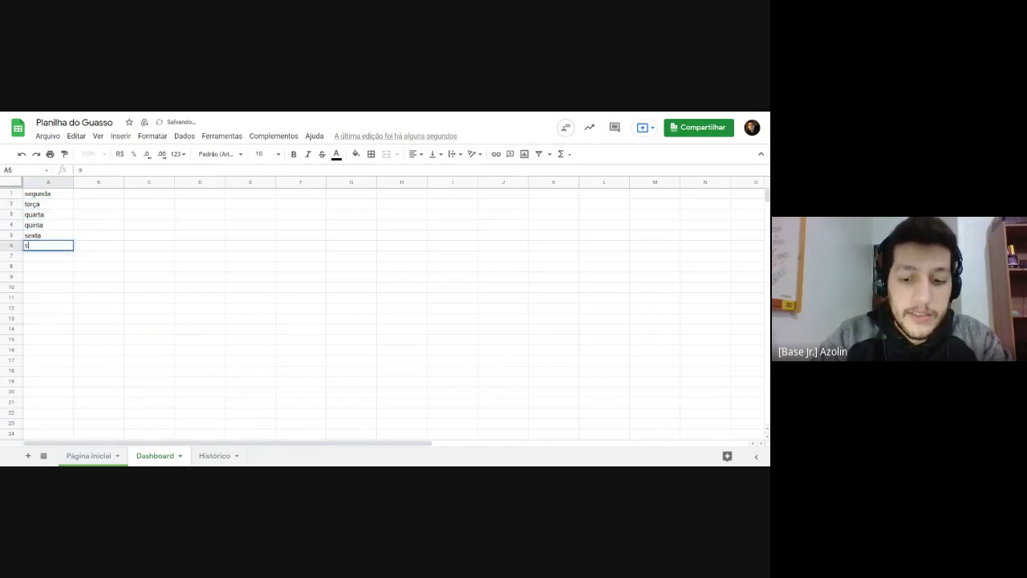
pyautogui.write('sábado')
pyautogui.press('Return')
pyautogui.write('domingo')
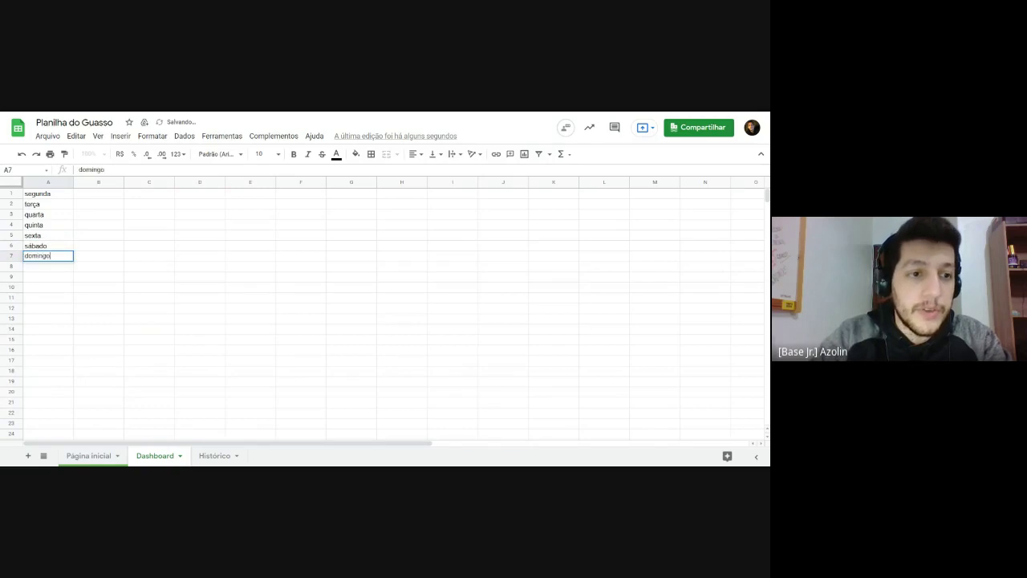
pyautogui.press('Return')
# Step: Centre the seven weekday names in A1:A7
pyautogui.moveTo(48, 194)
pyautogui.mouseDown()
pyautogui.moveTo(57, 256)
pyautogui.moveTo(55, 201)
pyautogui.mouseUp()
pyautogui.click(415, 154)
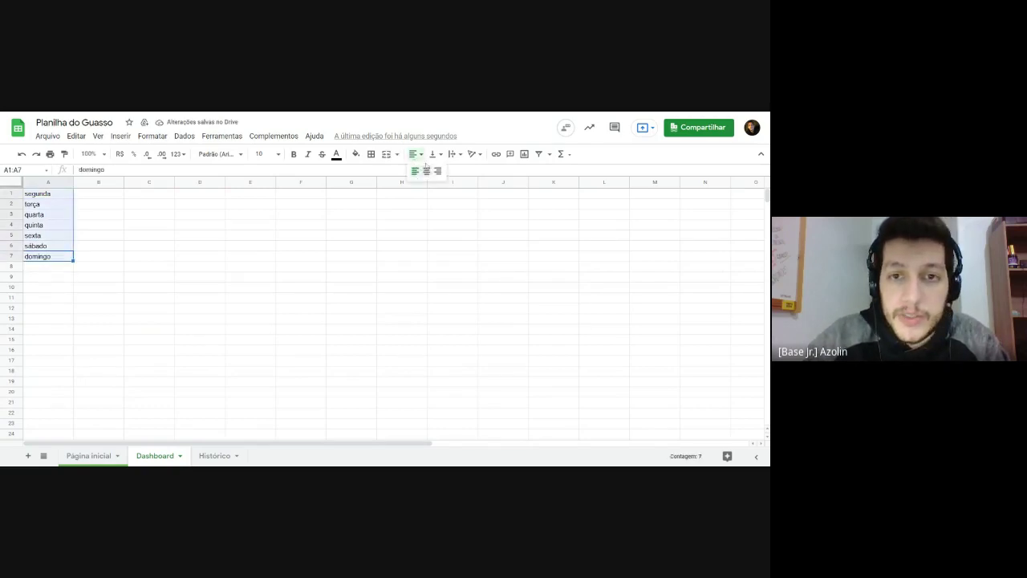
pyautogui.click(431, 177)
pyautogui.click(321, 255)
pyautogui.click(90, 197)
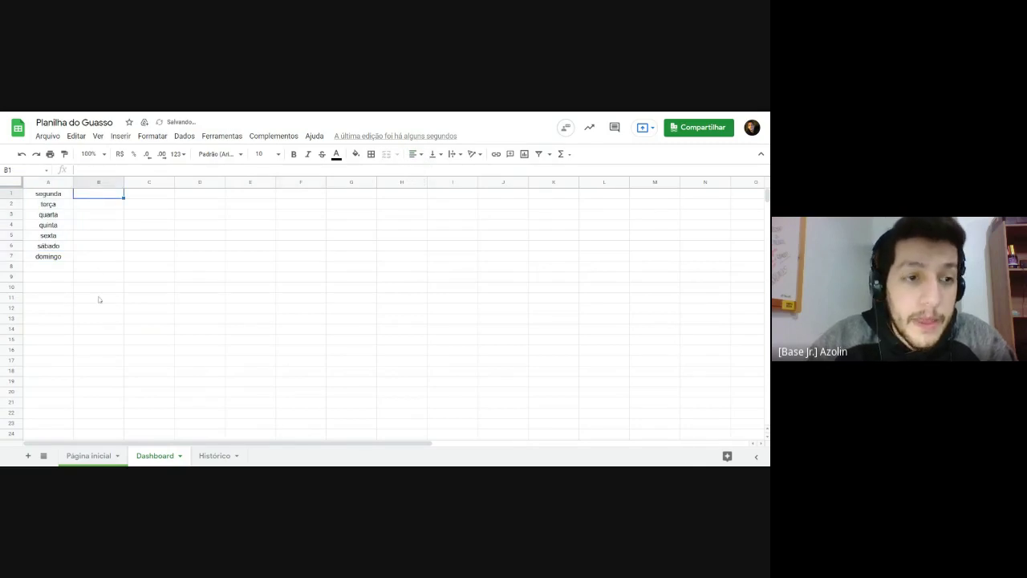
# Step: Review the Dashboard weekday names, then browse the logged weekdays in Histórico column A
pyautogui.click(53, 206)
pyautogui.click(49, 257)
pyautogui.click(48, 246)
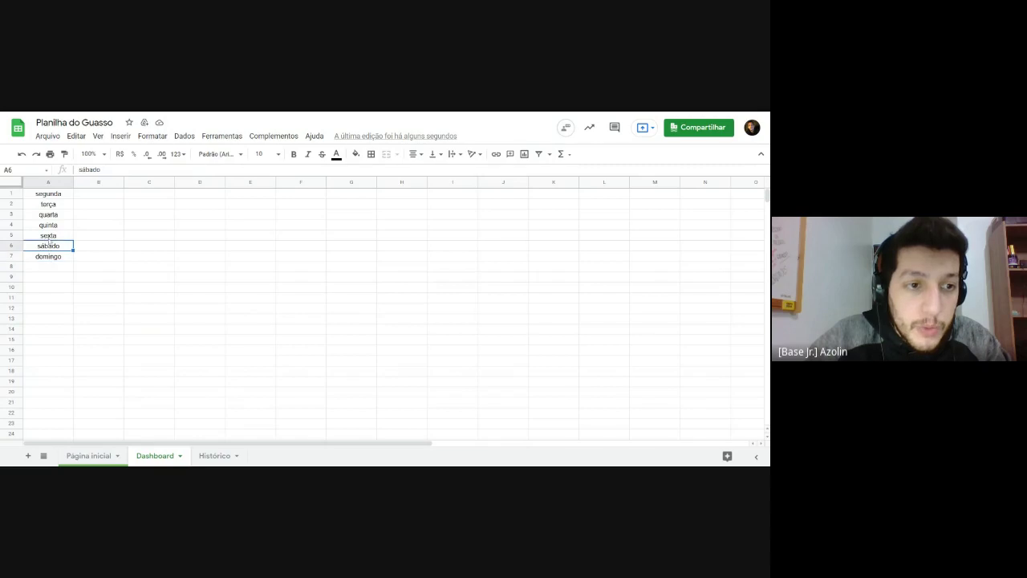
pyautogui.click(48, 233)
pyautogui.click(85, 456)
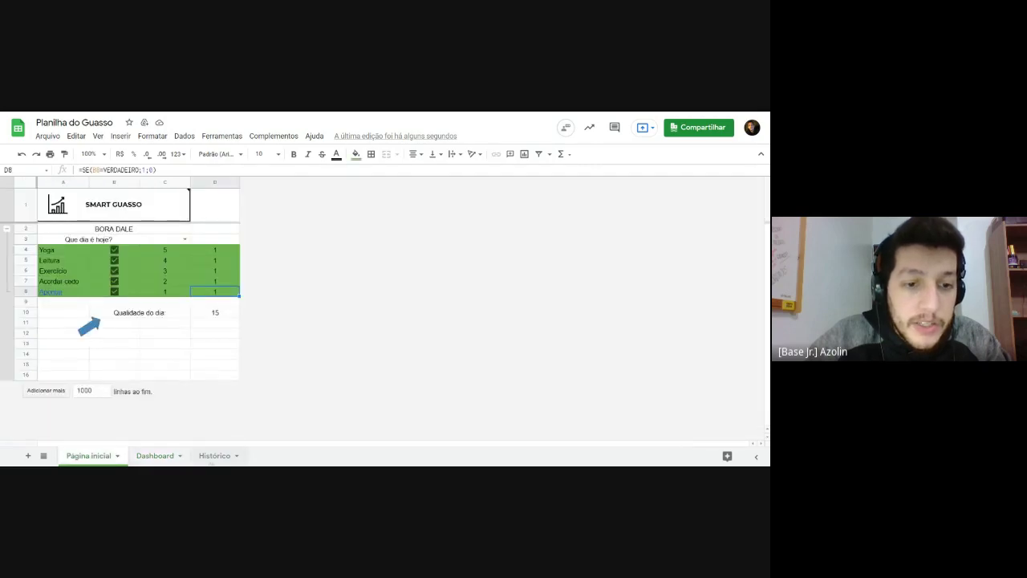
pyautogui.click(214, 456)
pyautogui.moveTo(72, 204); pyautogui.dragTo(76, 231)
pyautogui.click(76, 206)
pyautogui.click(77, 215)
pyautogui.click(78, 225)
pyautogui.click(77, 235)
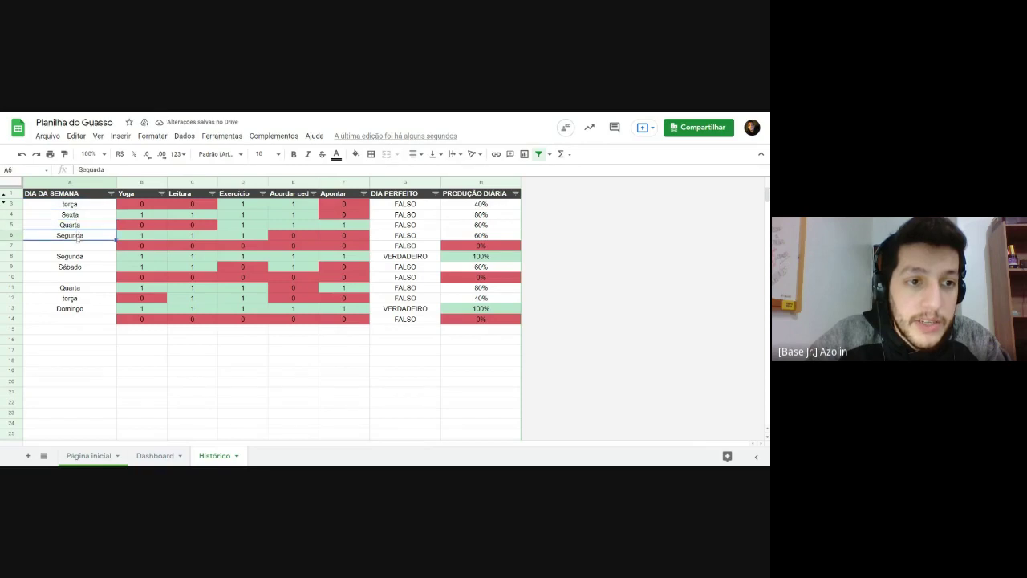
pyautogui.click(77, 256)
pyautogui.click(78, 266)
pyautogui.click(77, 309)
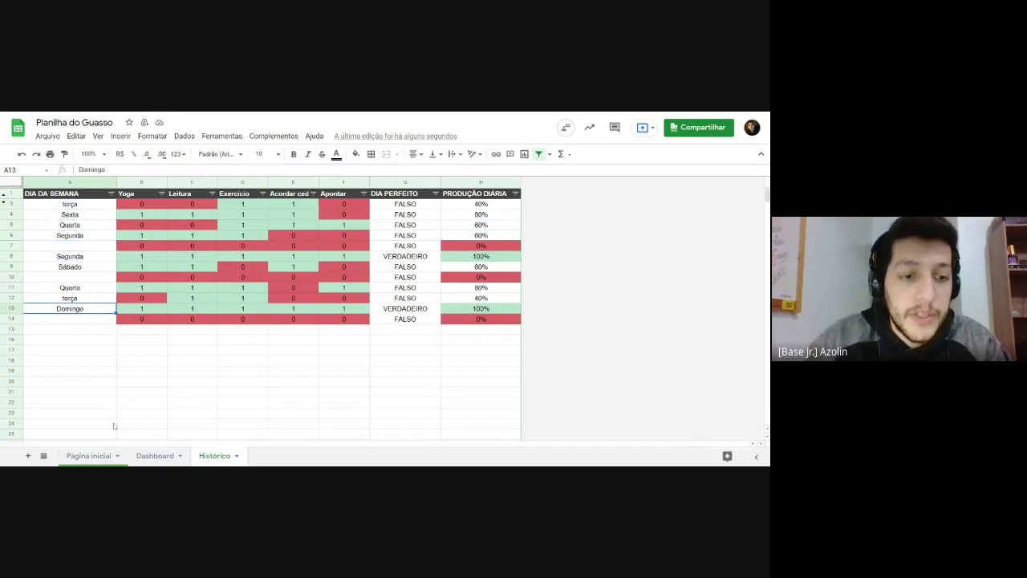
# Step: Select the full Histórico table A3:H14, then return to the Página inicial sheet
pyautogui.click(141, 456)
pyautogui.click(214, 455)
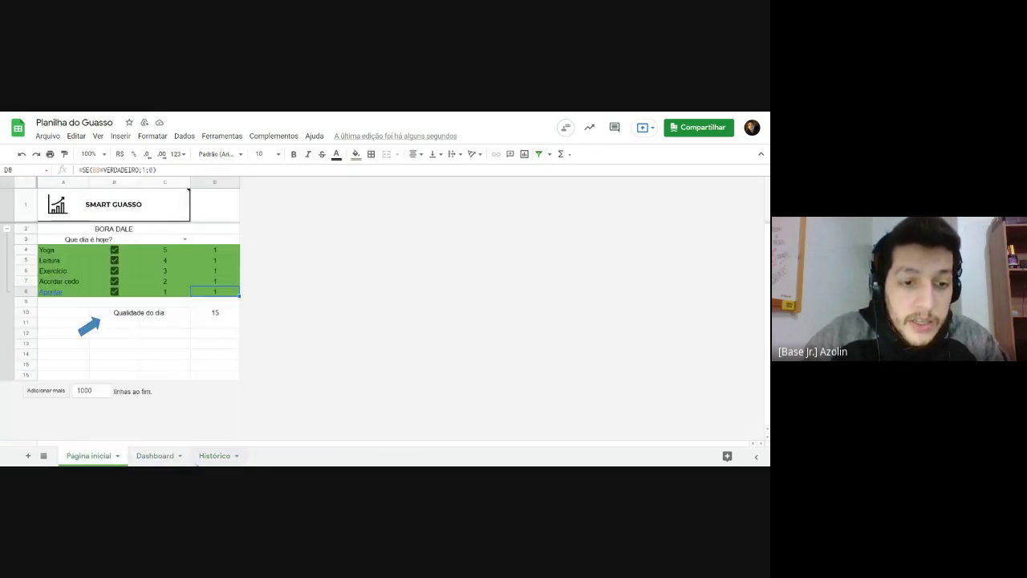
pyautogui.click(242, 235)
pyautogui.moveTo(71, 204); pyautogui.dragTo(481, 318)
pyautogui.moveTo(48, 205); pyautogui.dragTo(473, 325)
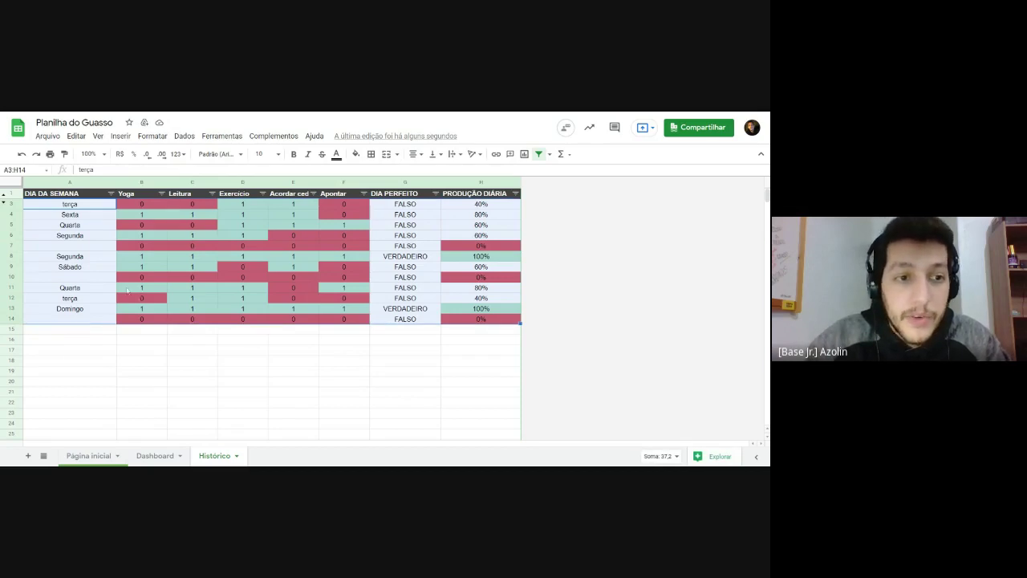
pyautogui.click(72, 247)
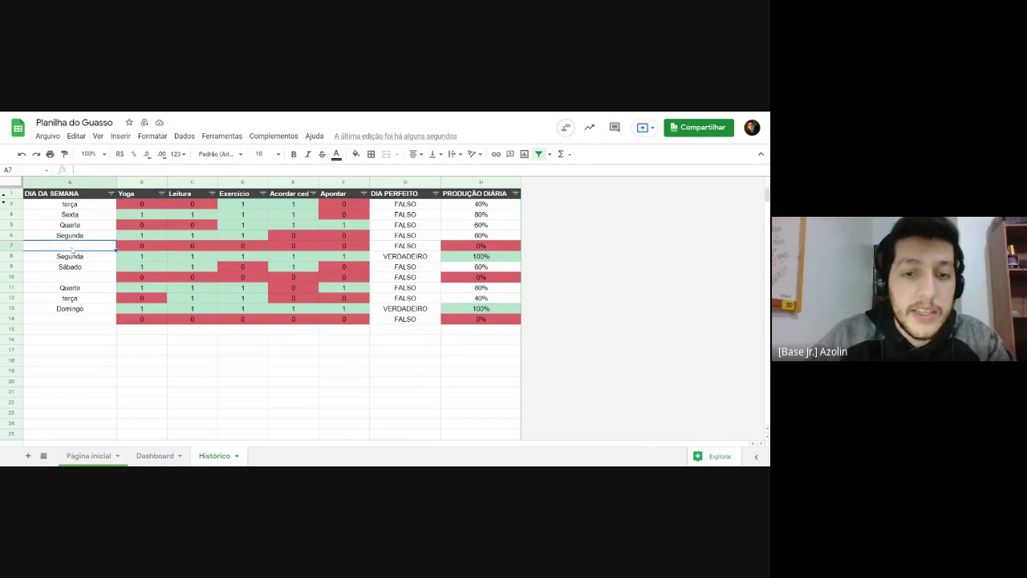
pyautogui.click(87, 455)
pyautogui.click(133, 337)
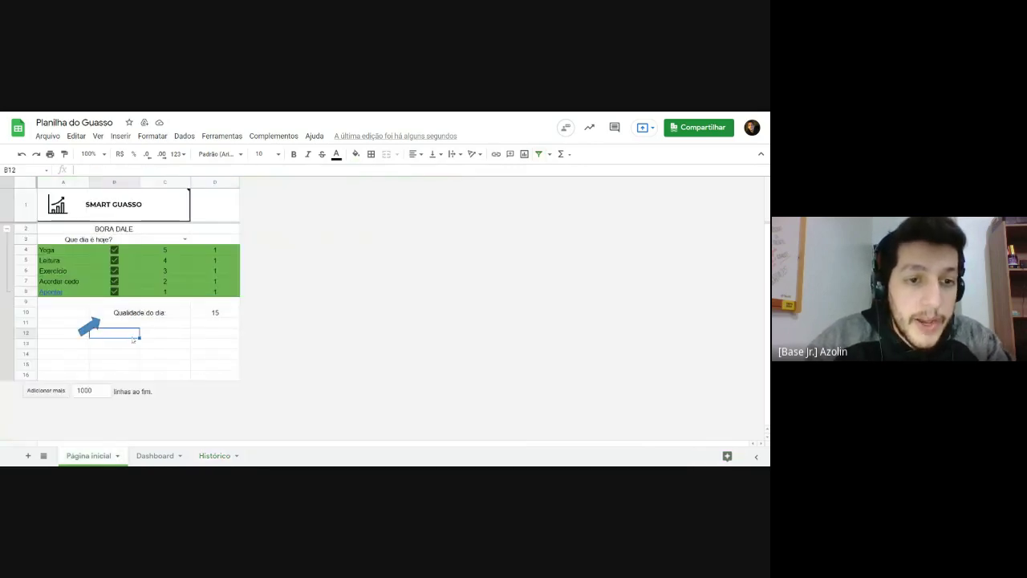
# Step: Untick Yoga and Leitura, set the day to Quinta, and log it after authorizing the script
pyautogui.click(114, 249)
pyautogui.click(114, 260)
pyautogui.click(206, 240)
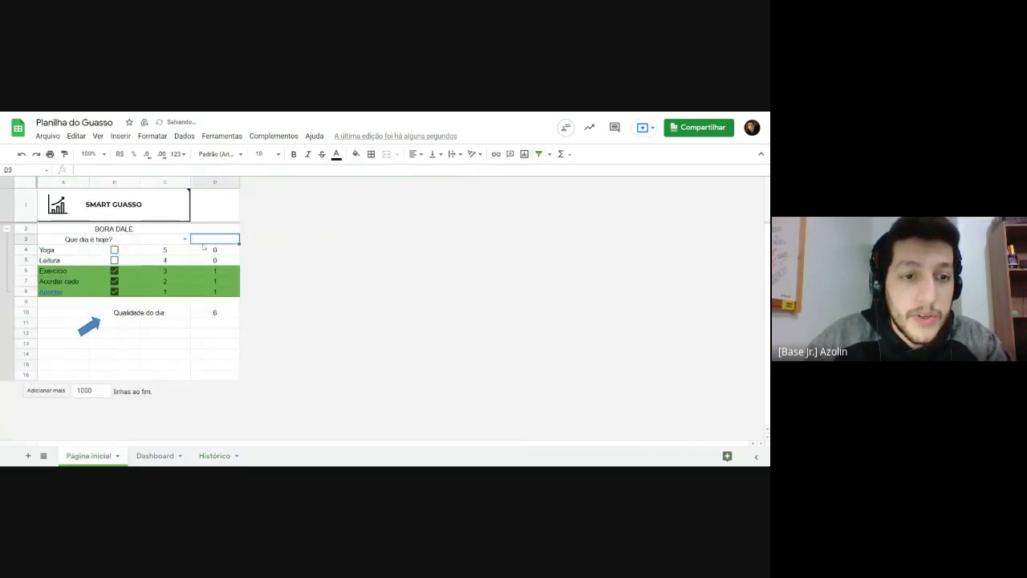
pyautogui.click(185, 240)
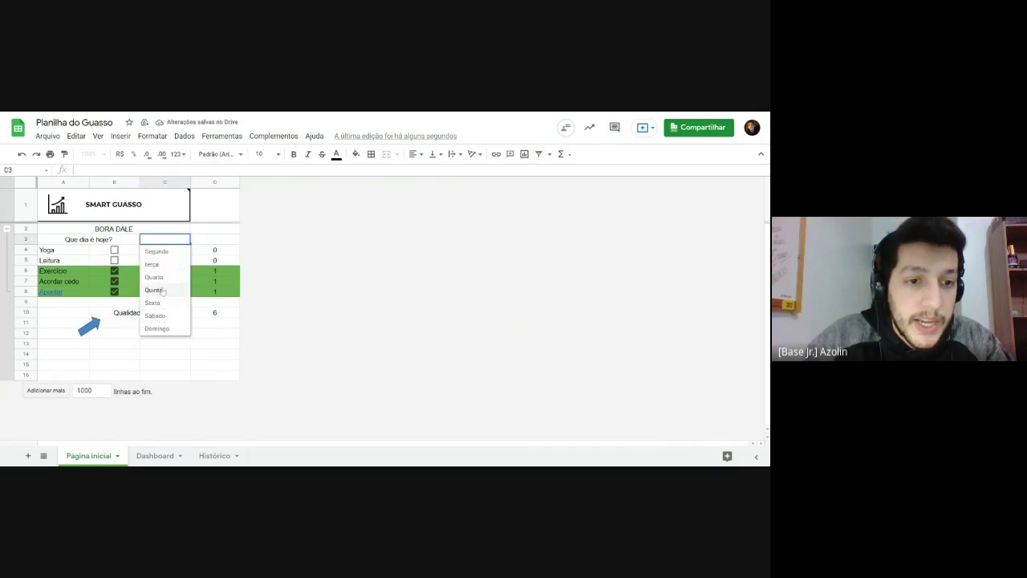
pyautogui.click(161, 290)
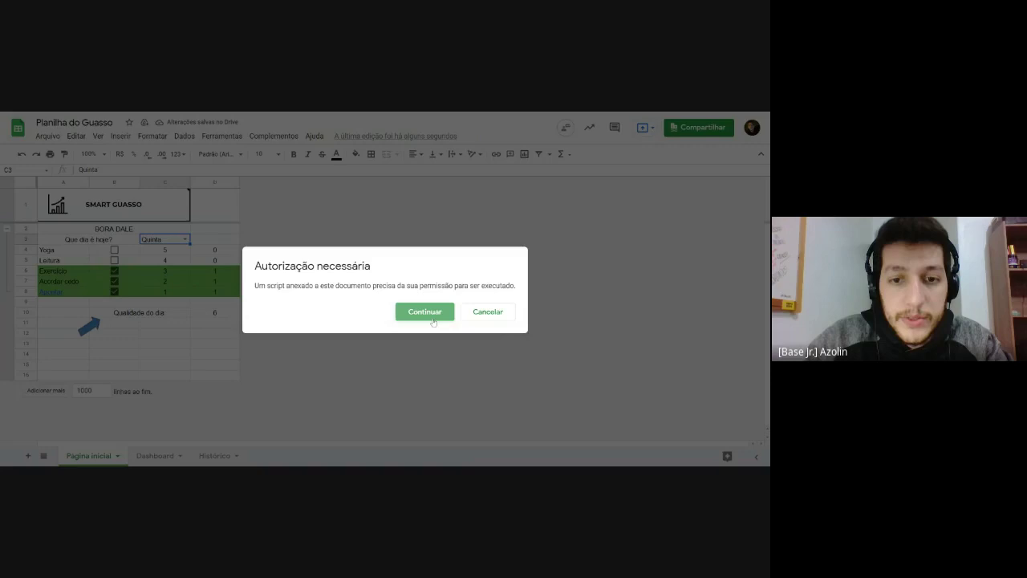
pyautogui.click(432, 313)
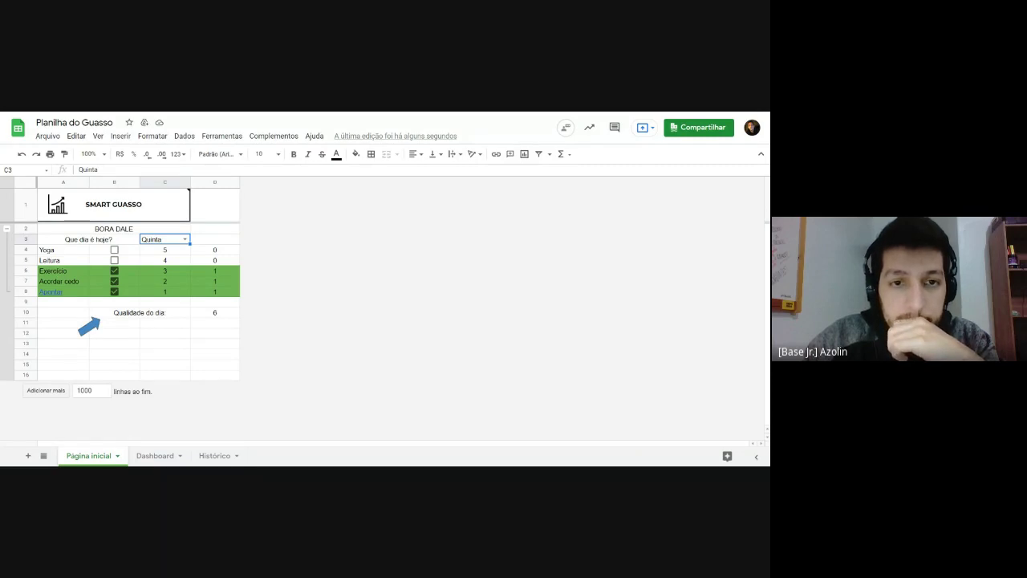
pyautogui.click(92, 324)
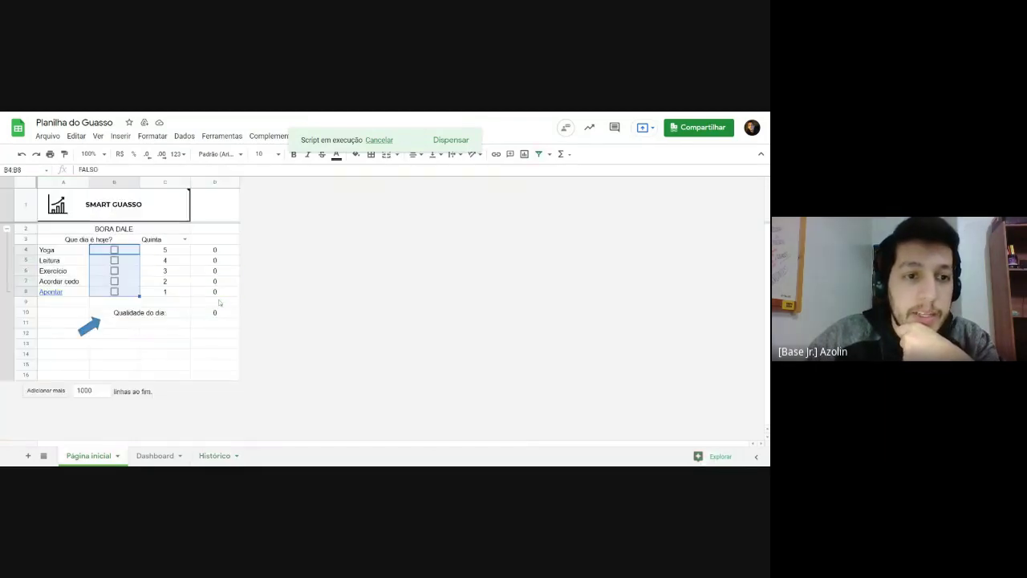
# Step: Log a Segunda entry with Yoga, Leitura and Exercicio ticked
pyautogui.click(185, 239)
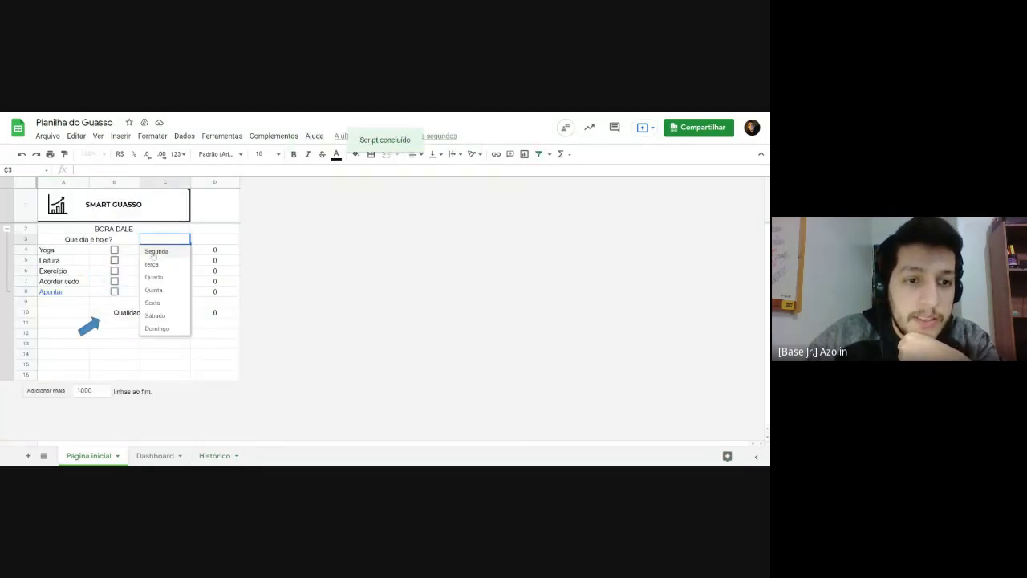
pyautogui.click(157, 248)
pyautogui.click(114, 249)
pyautogui.click(114, 260)
pyautogui.click(114, 270)
pyautogui.click(96, 327)
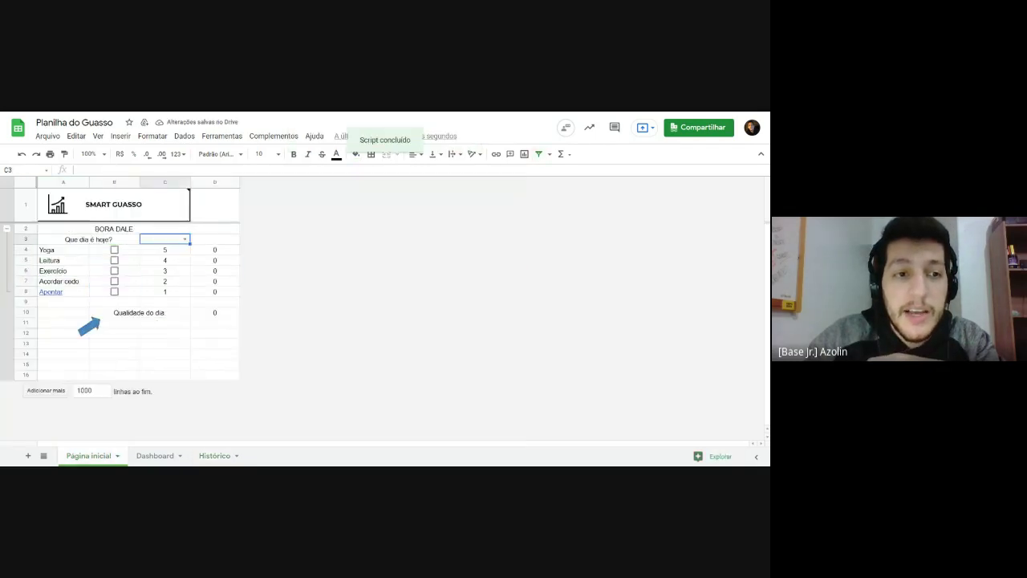
# Step: Toggle Apontar, Acordar cedo, Exercicio and Leitura, then log another day entry
pyautogui.click(114, 291)
pyautogui.click(114, 281)
pyautogui.click(114, 270)
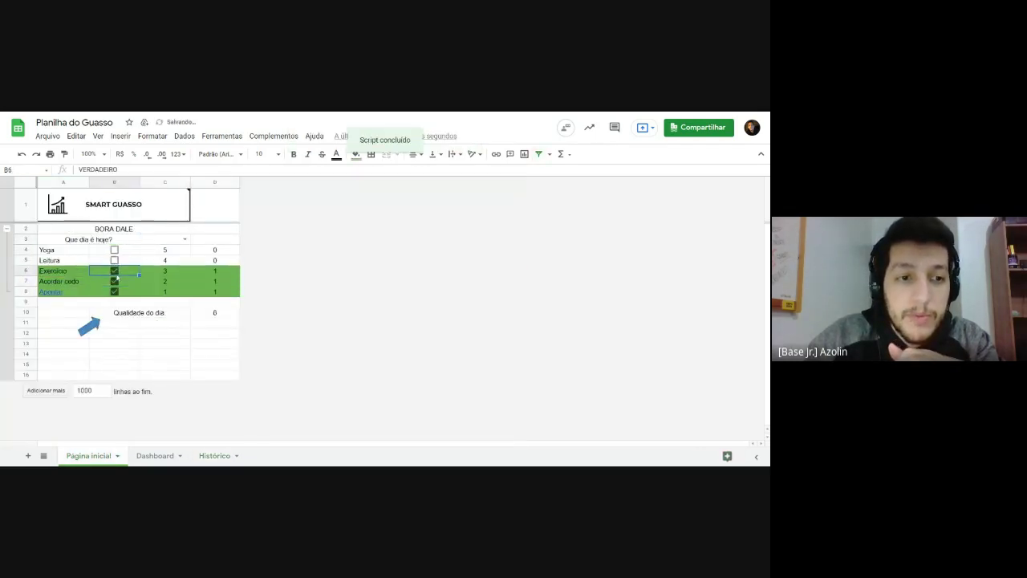
pyautogui.click(114, 260)
pyautogui.click(92, 336)
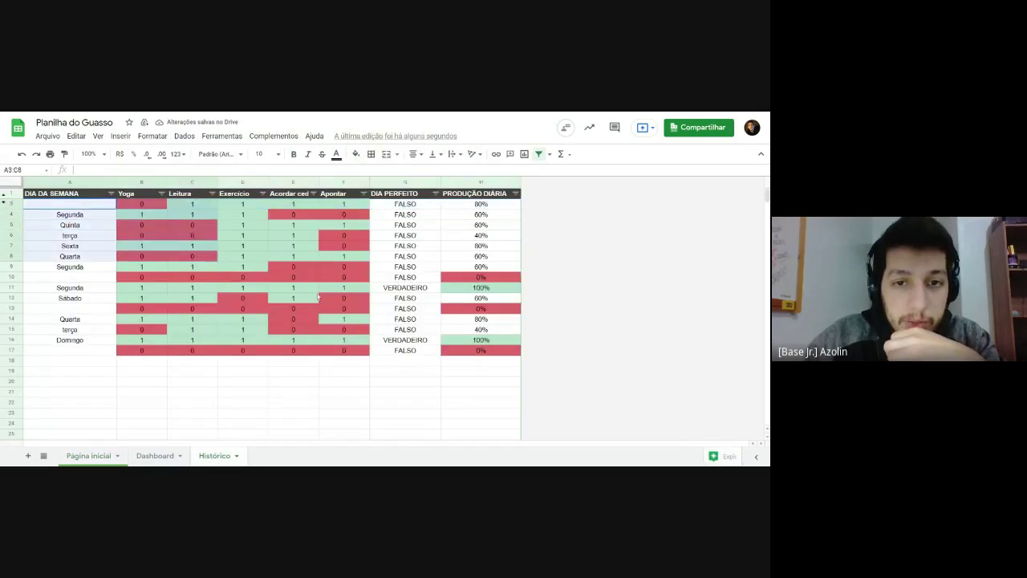
# Step: Compare the Quinta entry in A5 with the top Histórico row's day and habit values
pyautogui.click(77, 221)
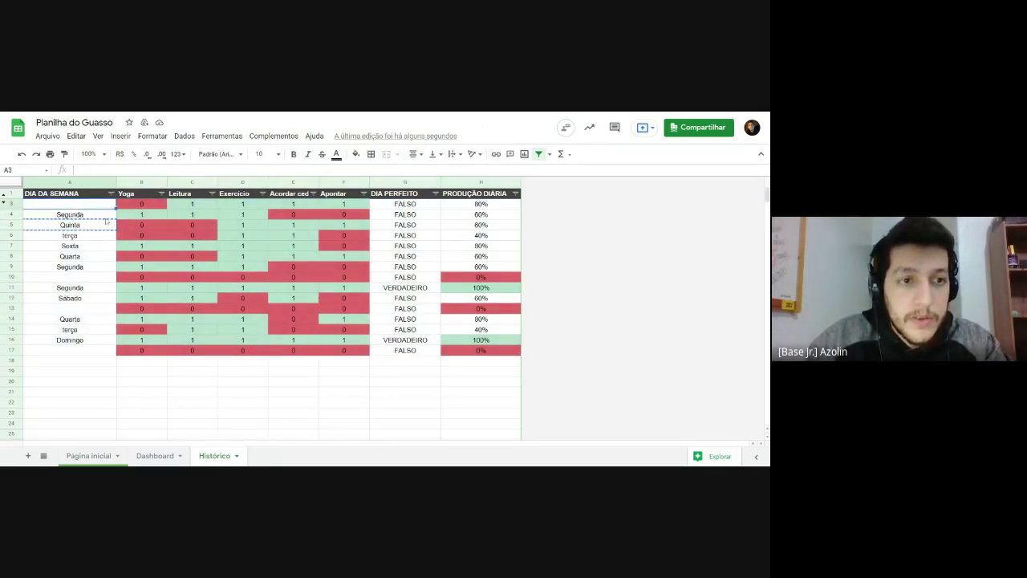
pyautogui.click(193, 246)
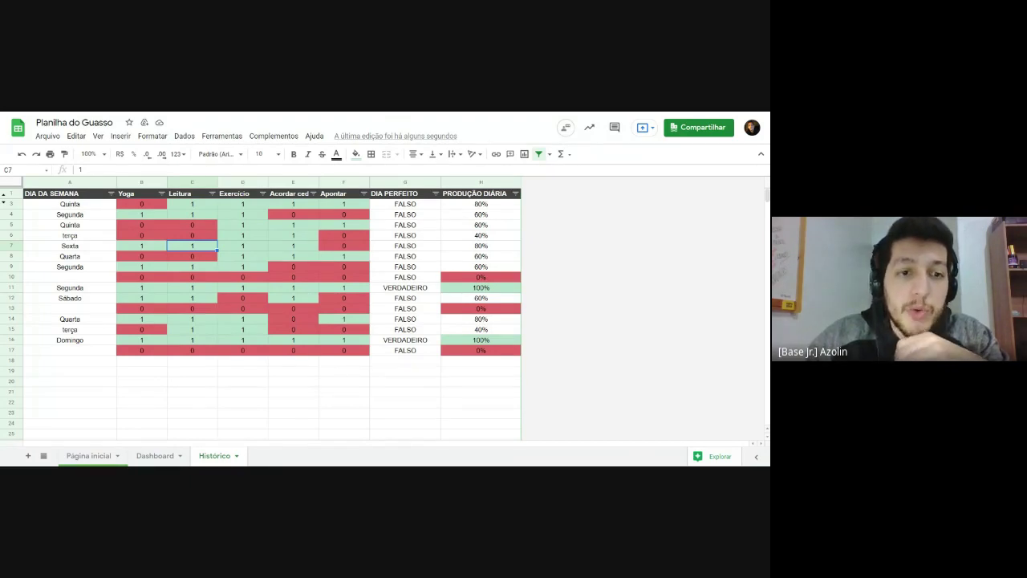
pyautogui.moveTo(88, 208); pyautogui.dragTo(344, 205)
pyautogui.click(344, 205)
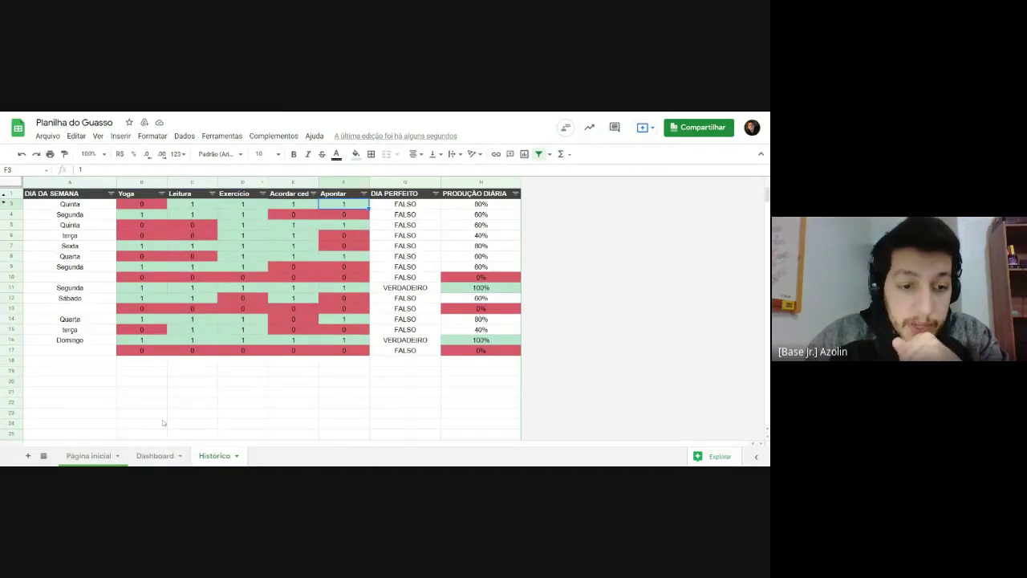
# Step: On the Dashboard, start a SOMASE formula in B1 beside segunda
pyautogui.click(155, 455)
pyautogui.click(199, 235)
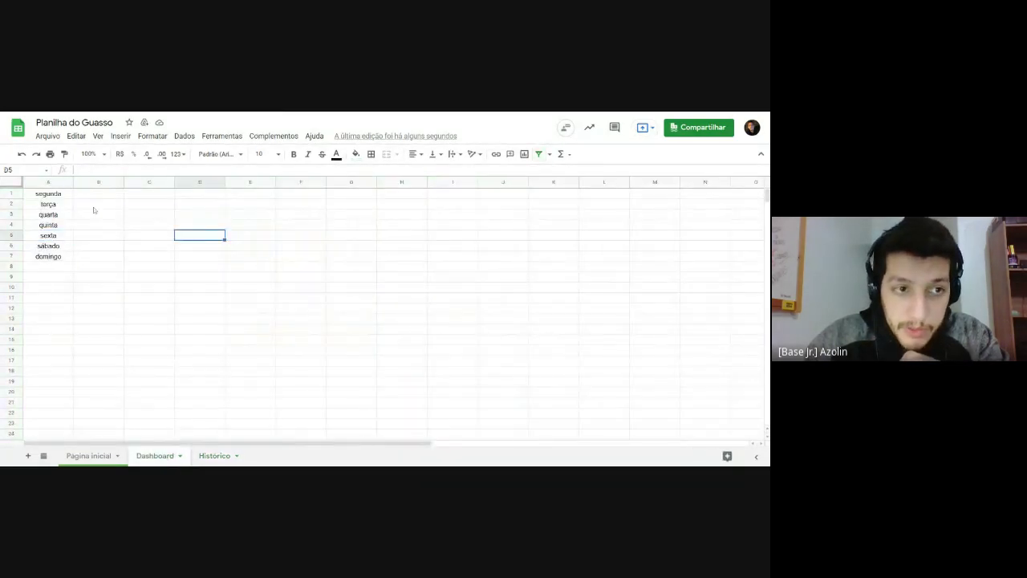
pyautogui.click(98, 193)
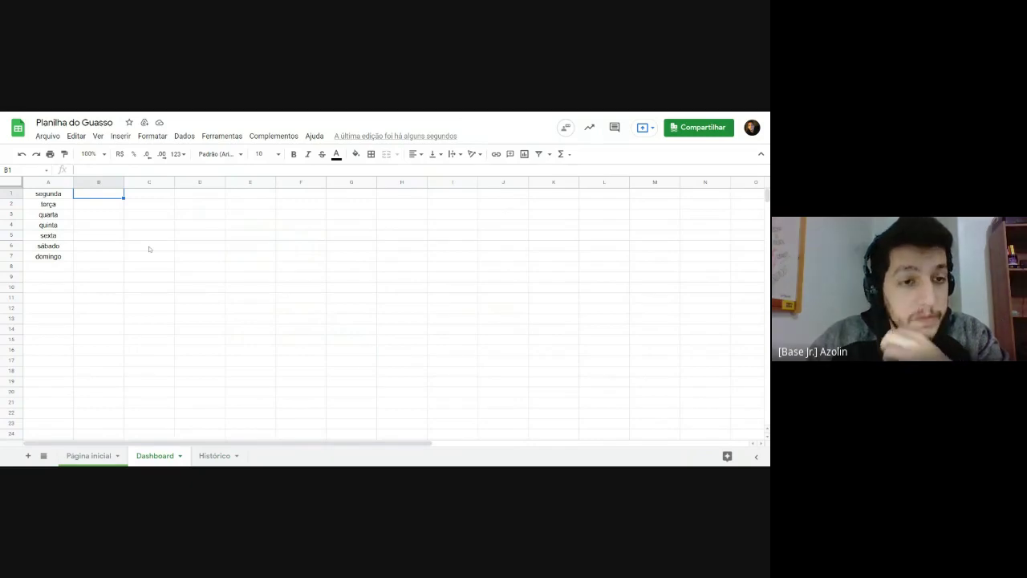
pyautogui.write('=')
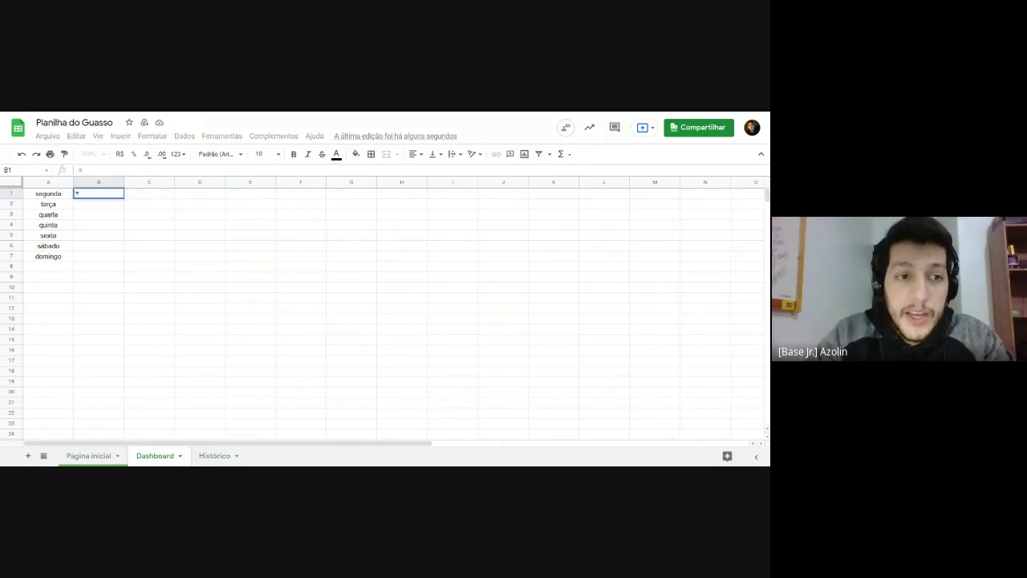
pyautogui.write('media')
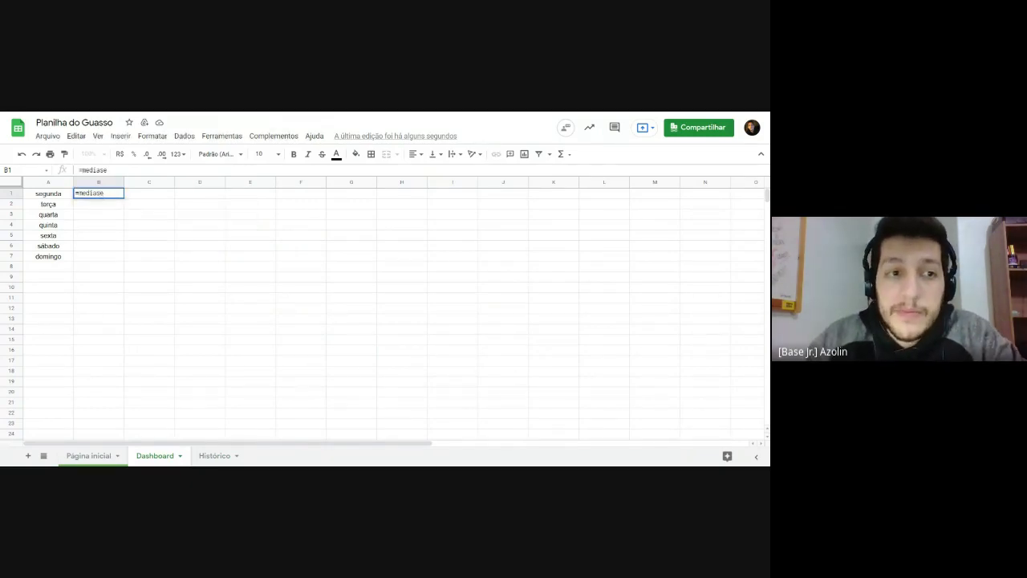
pyautogui.write('s')
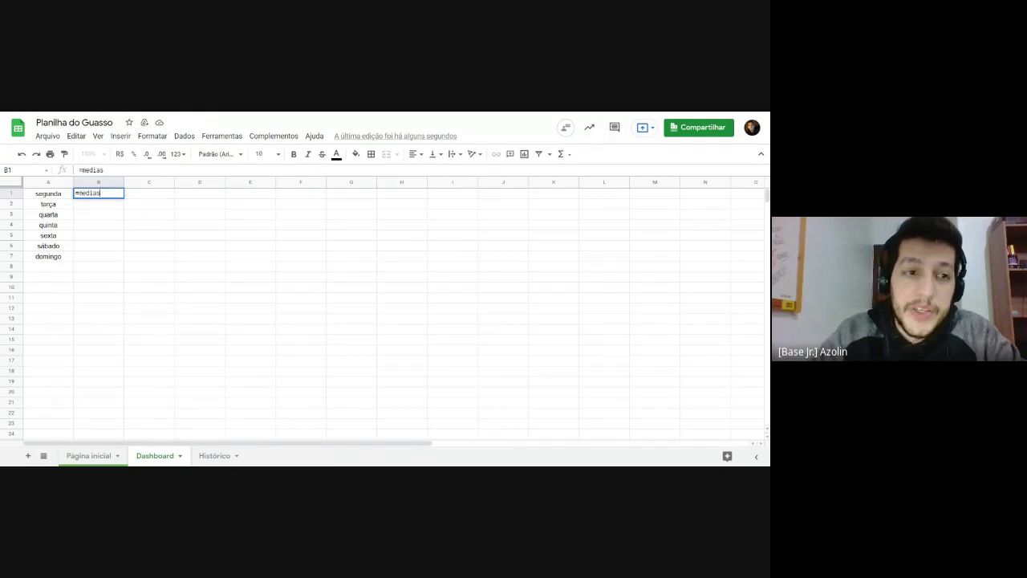
pyautogui.press('BackSpace')
pyautogui.press('BackSpace')
pyautogui.press('BackSpace')
pyautogui.press('BackSpace')
pyautogui.press('BackSpace')
pyautogui.press('BackSpace')
pyautogui.write('soma')
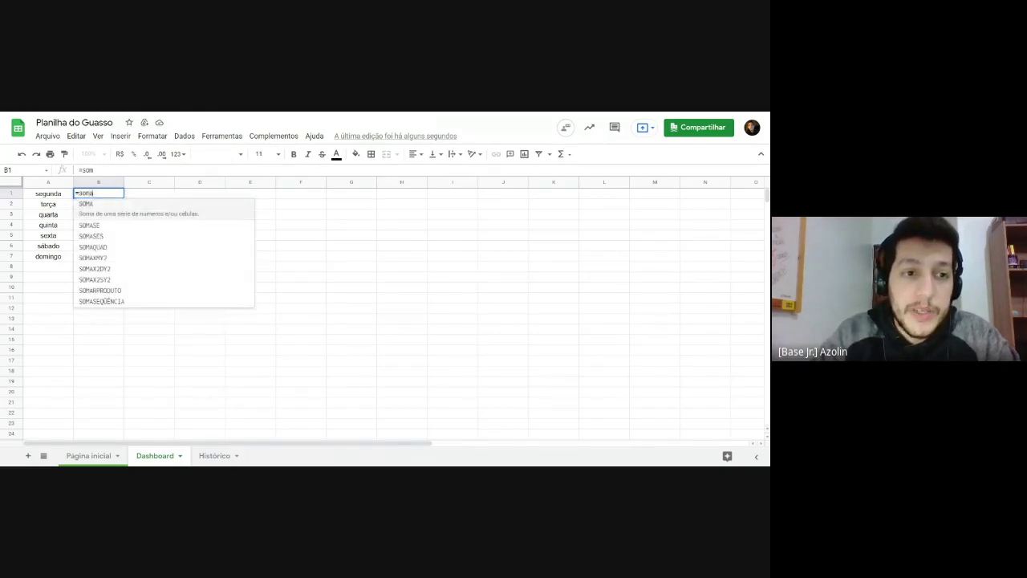
pyautogui.write('se')
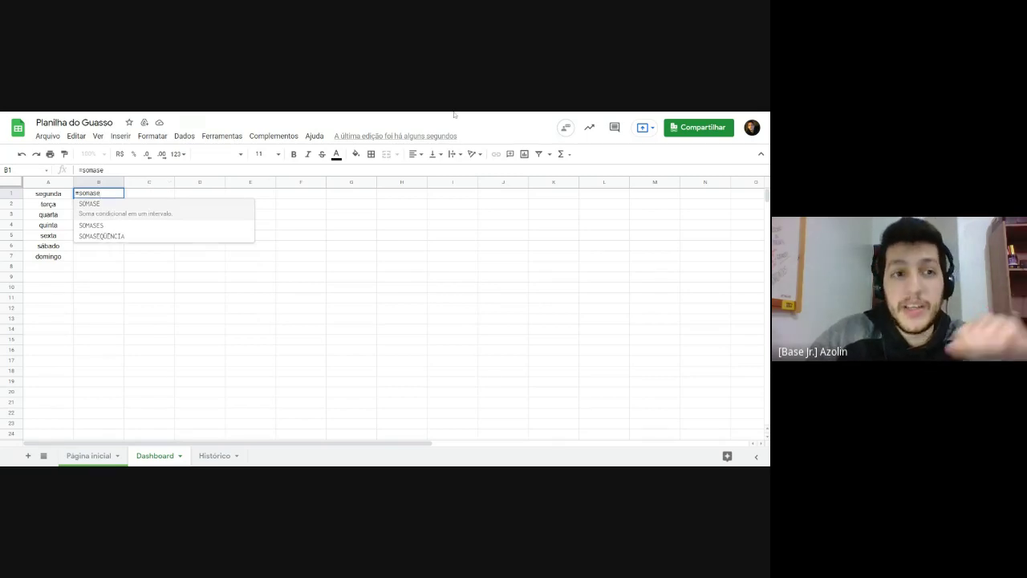
pyautogui.press('Escape')
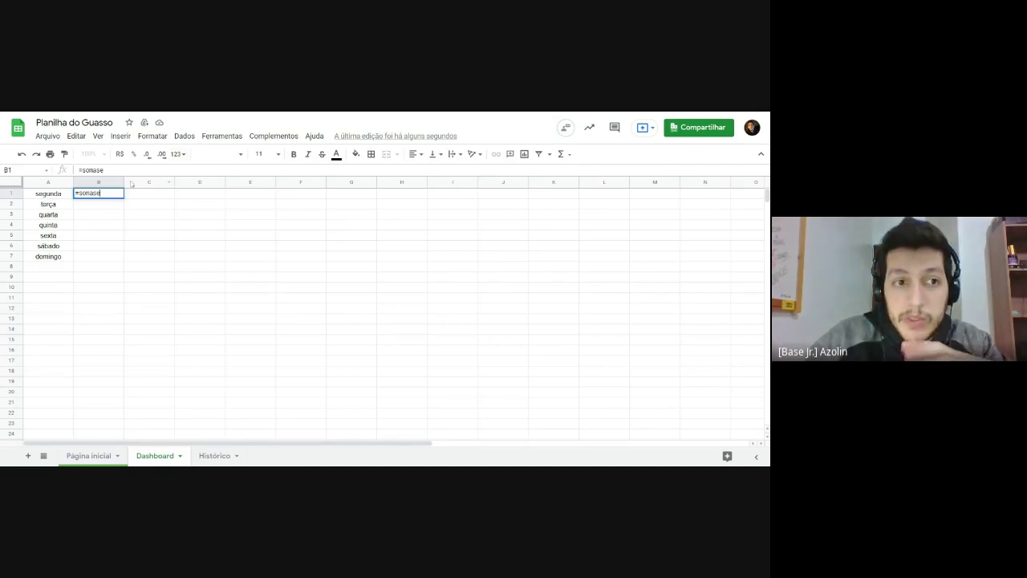
# Step: Replace SOMASE with an accented MÉDIASE( and accept its suggestion
pyautogui.hotkey('shift', 'Left')
pyautogui.hotkey('shift', 'Left')
pyautogui.hotkey('shift', 'Left')
pyautogui.hotkey('shift', 'Left')
pyautogui.hotkey('shift', 'Left')
pyautogui.hotkey('shift', 'Left')
pyautogui.write('mediase')
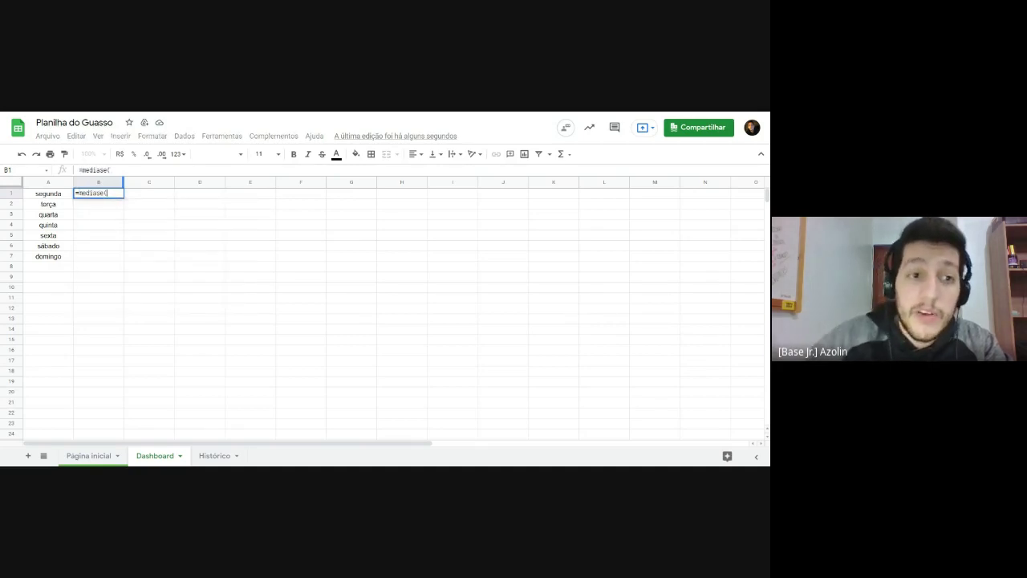
pyautogui.write('(')
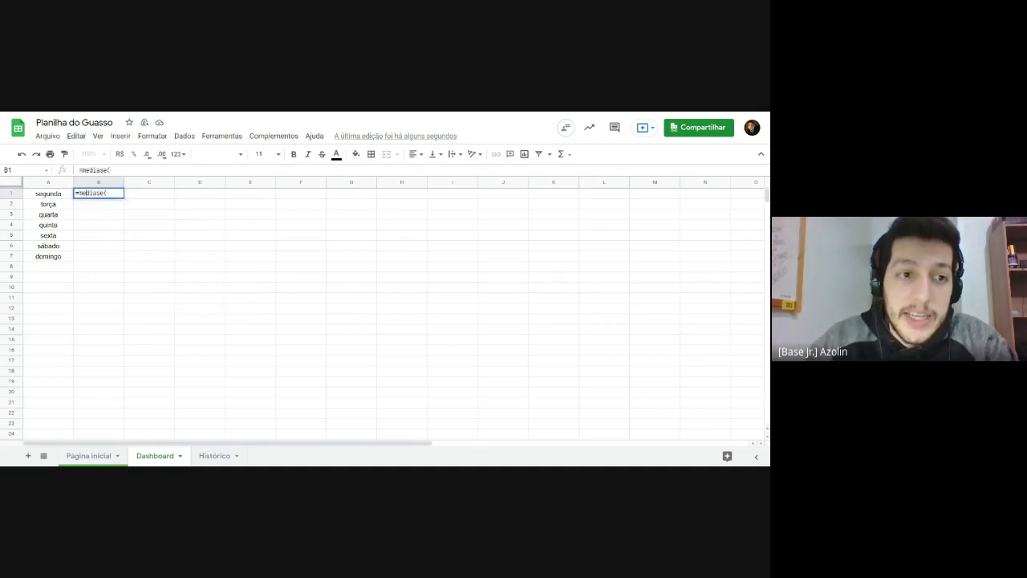
pyautogui.press('Left')
pyautogui.press('Left')
pyautogui.press('Left')
pyautogui.press('Left')
pyautogui.press('Left')
pyautogui.press('Left')
pyautogui.press('BackSpace')
pyautogui.write('é')
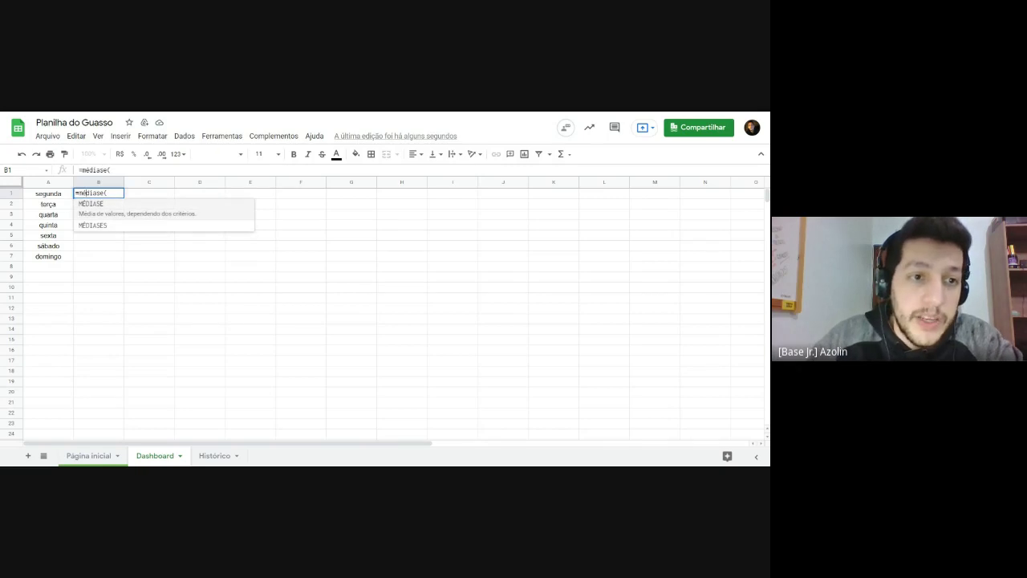
pyautogui.press('Right')
pyautogui.press('Right')
pyautogui.press('Right')
pyautogui.press('Right')
pyautogui.press('Right')
pyautogui.press('Right')
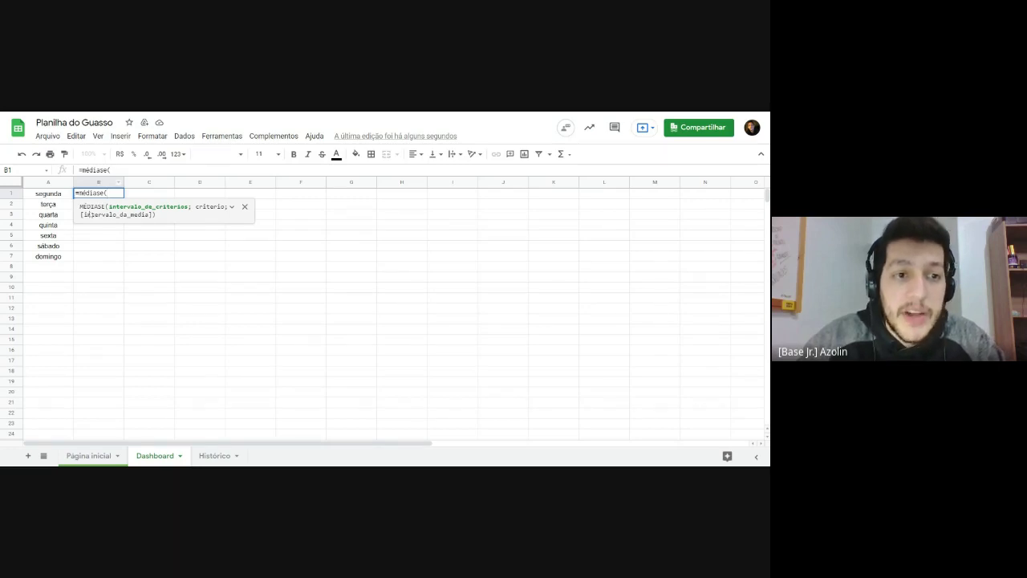
pyautogui.moveTo(109, 206); pyautogui.dragTo(156, 216)
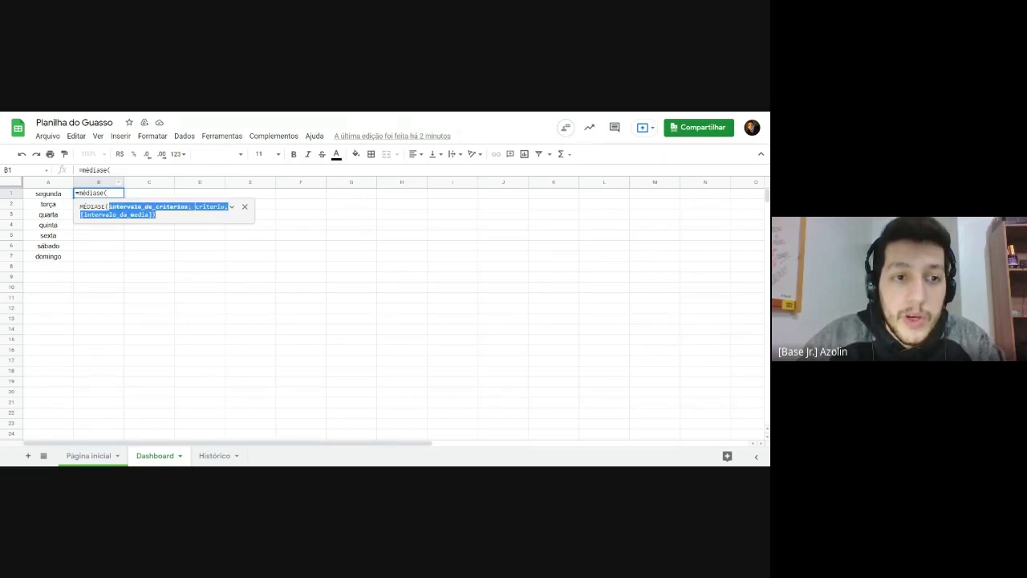
pyautogui.click(159, 220)
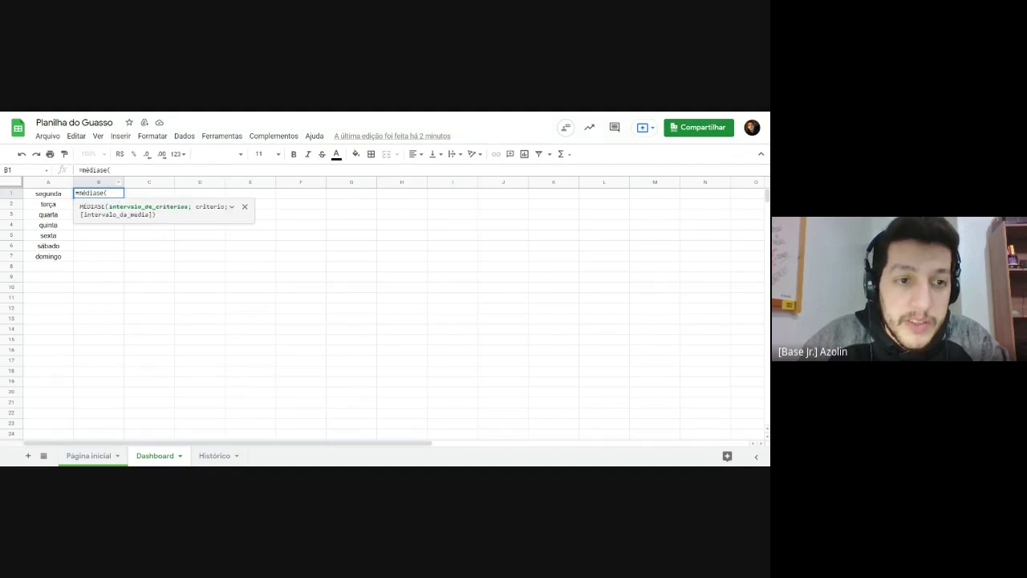
pyautogui.moveTo(109, 206); pyautogui.dragTo(188, 208)
pyautogui.click(112, 210)
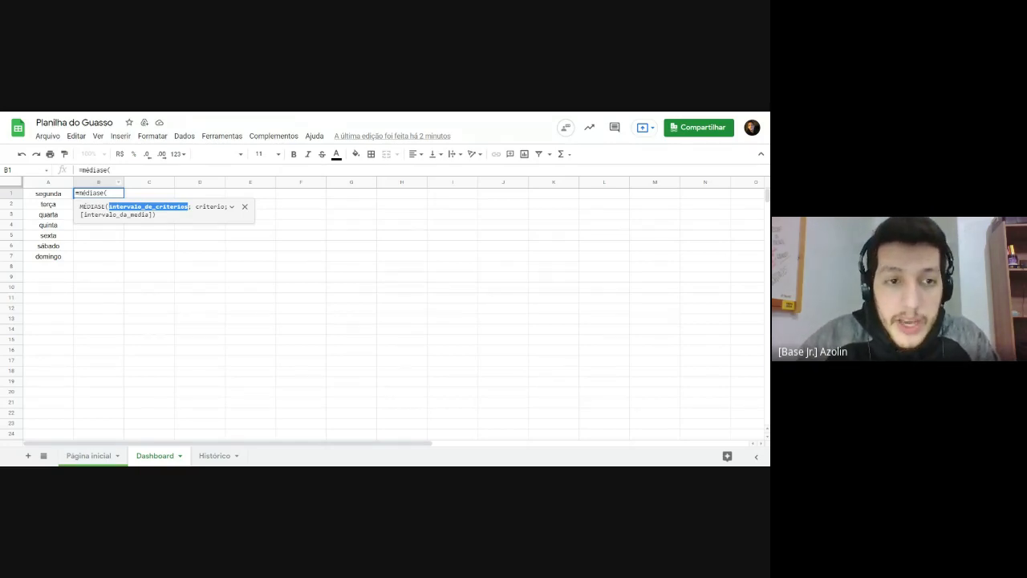
pyautogui.moveTo(195, 207); pyautogui.dragTo(226, 207)
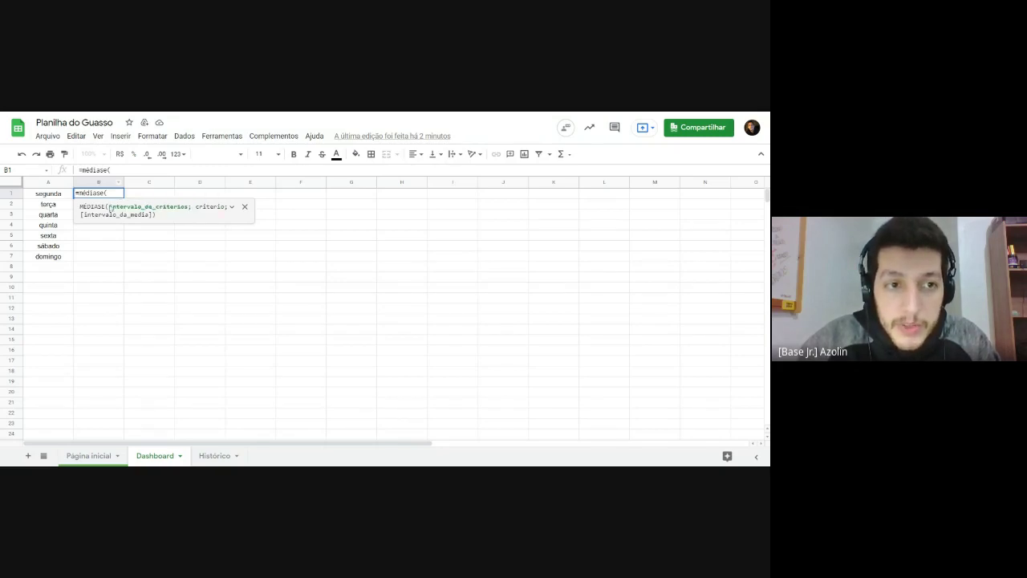
pyautogui.moveTo(110, 207); pyautogui.dragTo(225, 207)
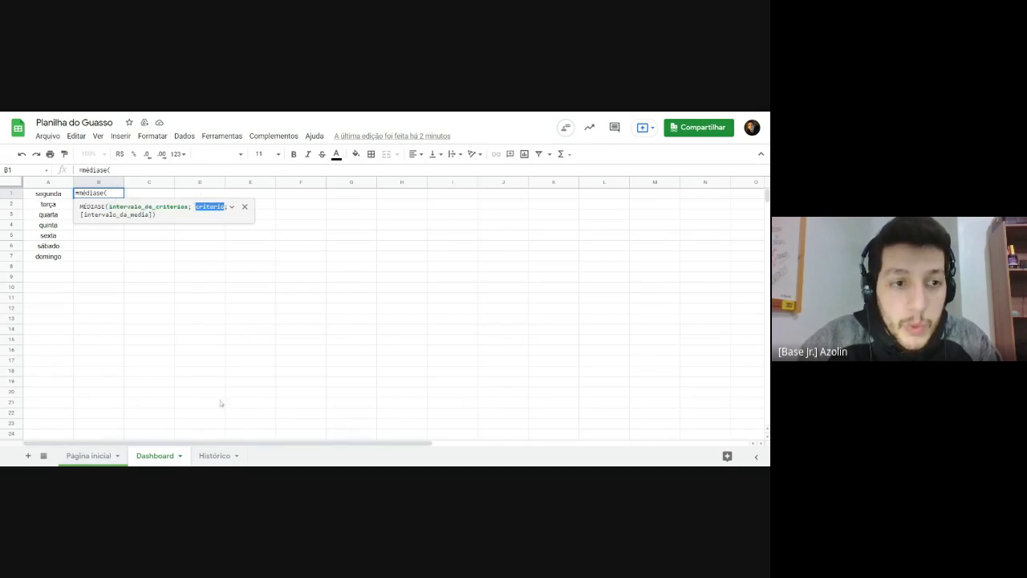
# Step: Look over Histórico, then reopen B1's MÉDIASE formula without its closing parenthesis
pyautogui.click(213, 456)
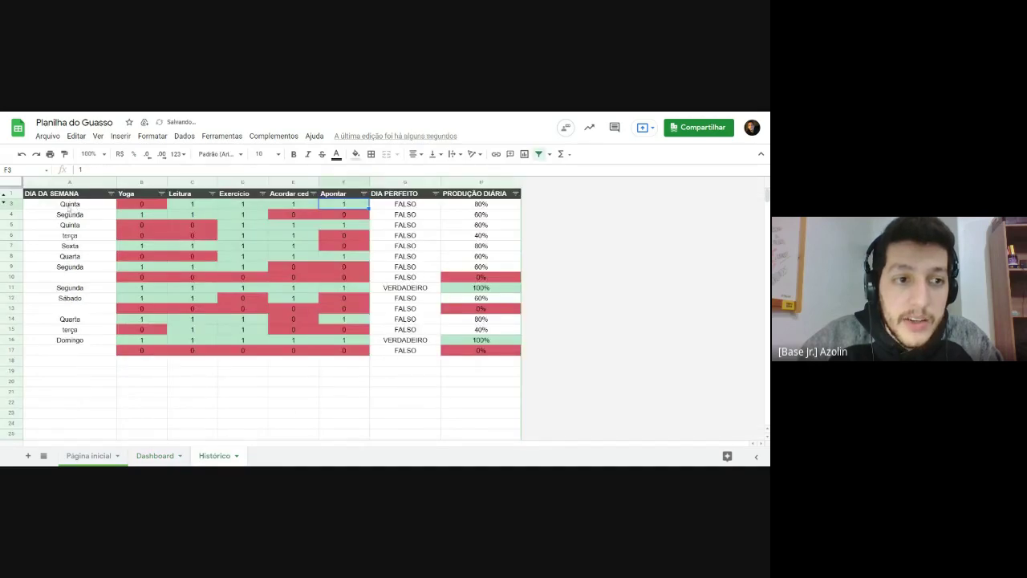
pyautogui.scroll(-5, 66, 241)
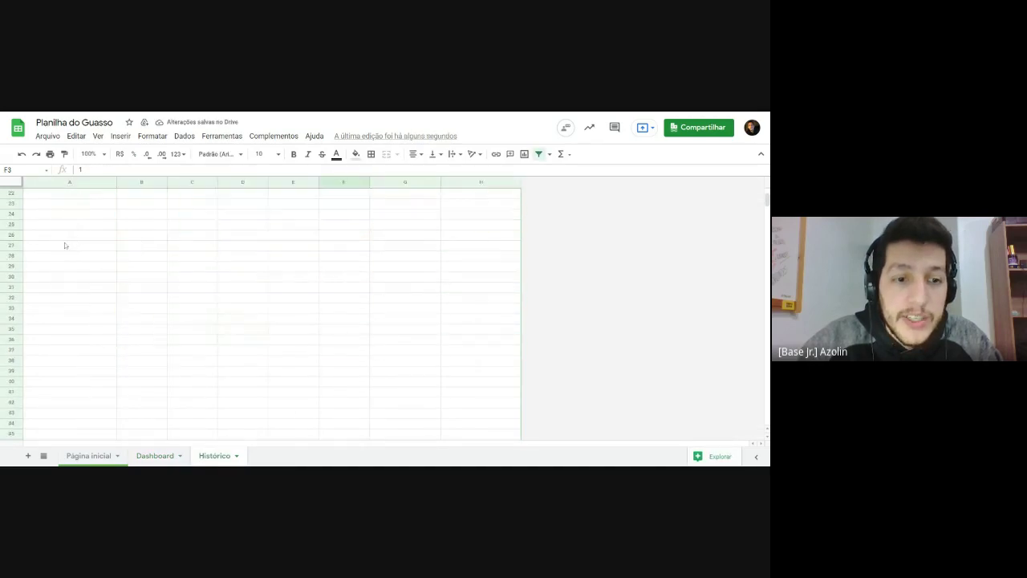
pyautogui.scroll(5, 66, 245)
pyautogui.click(154, 456)
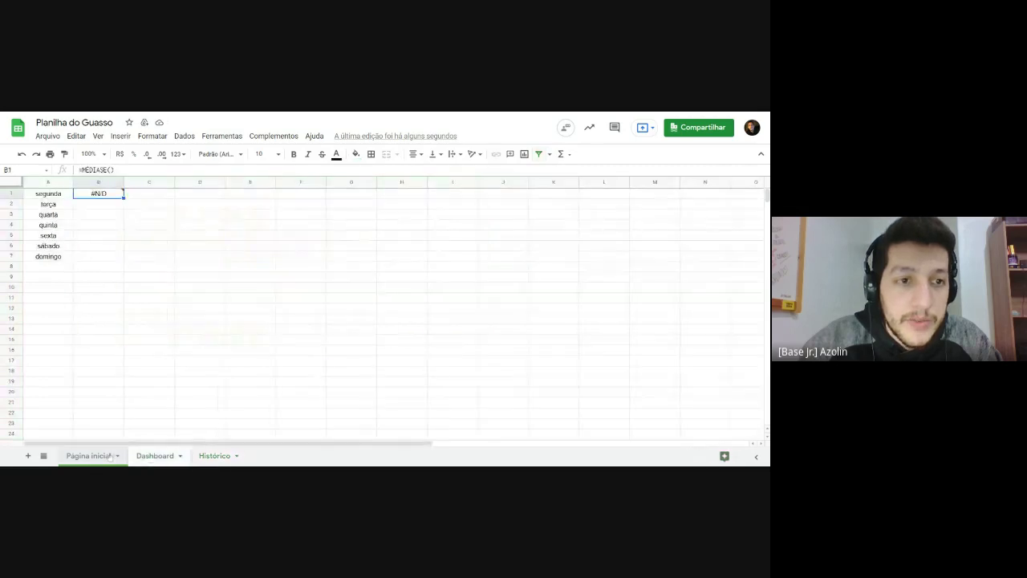
pyautogui.doubleClick(100, 195)
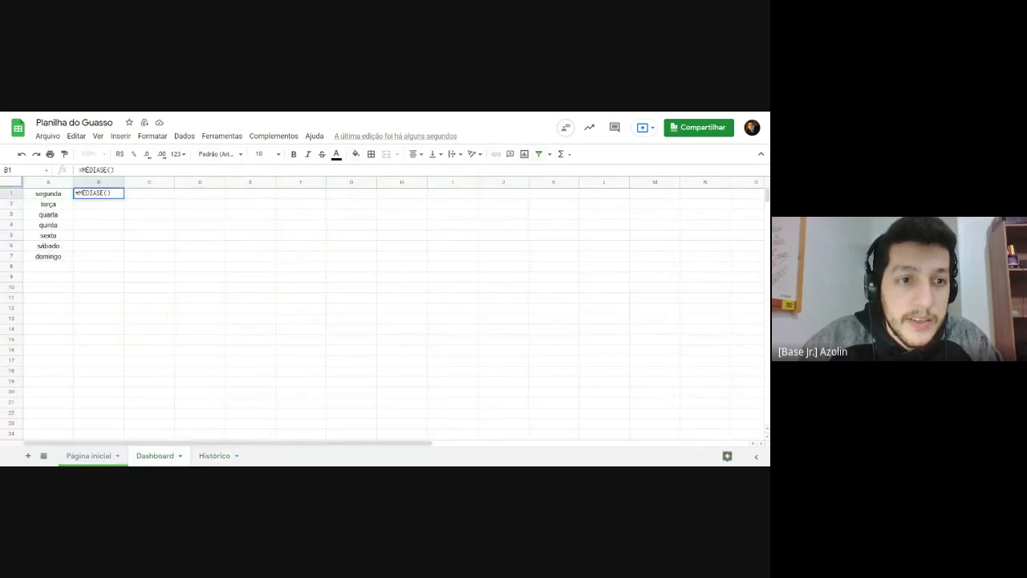
pyautogui.press('BackSpace')
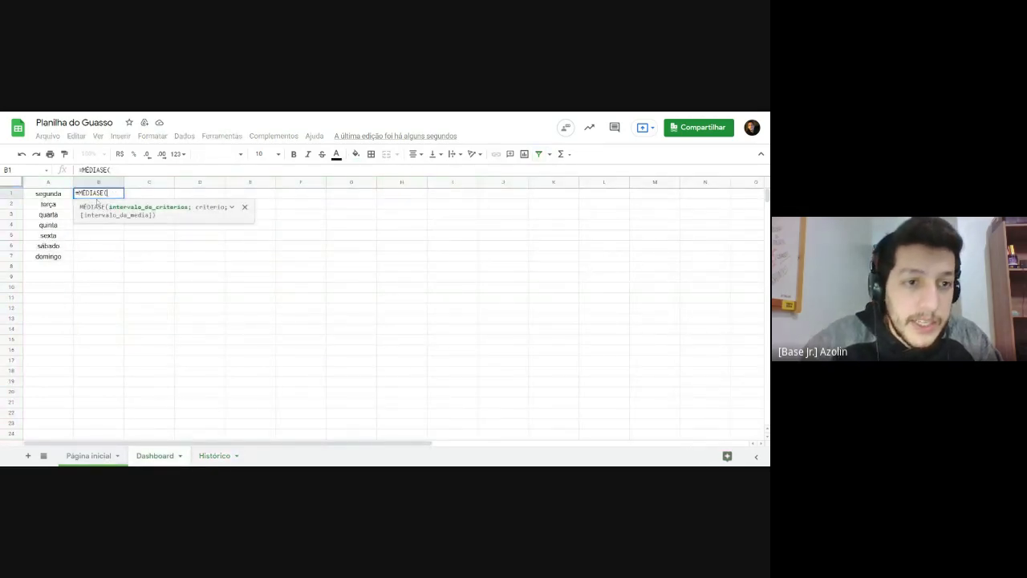
pyautogui.click(214, 456)
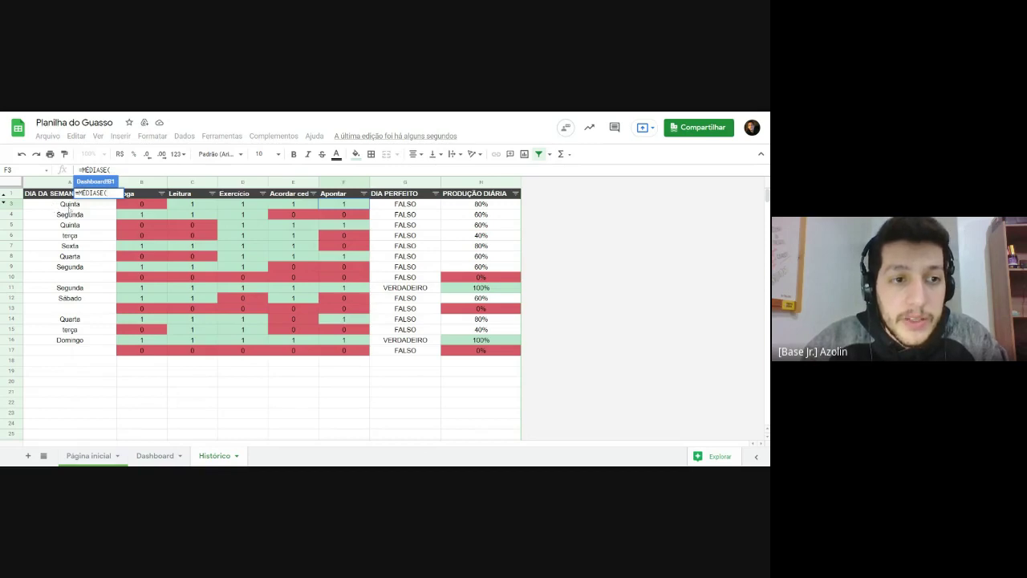
# Step: Use Histórico!A3:A1014 as B1's criteria range, add a ';' separator, and return to Dashboard
pyautogui.scroll(-5, 70, 209)
pyautogui.scroll(5, 69, 236)
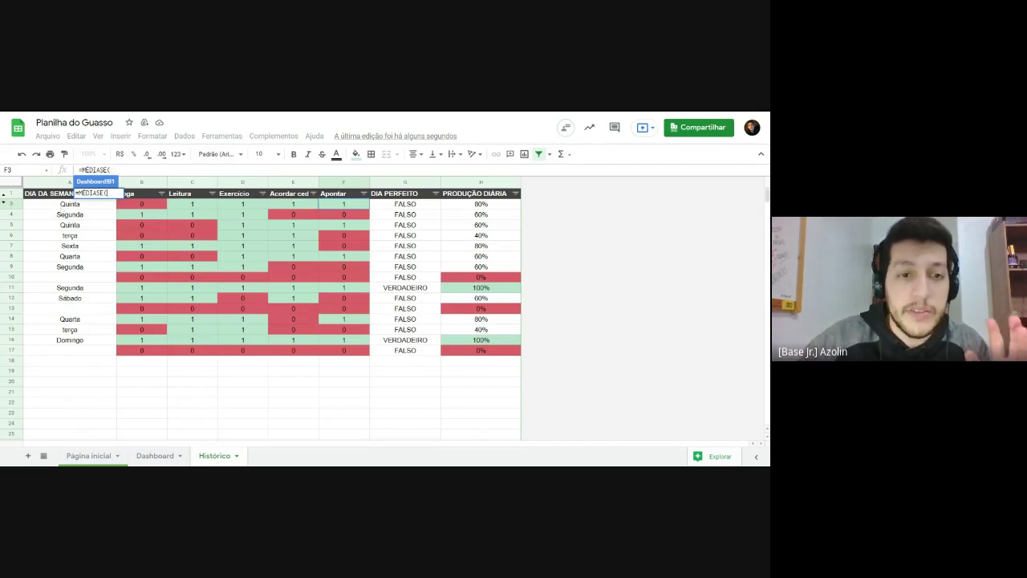
pyautogui.click(70, 206)
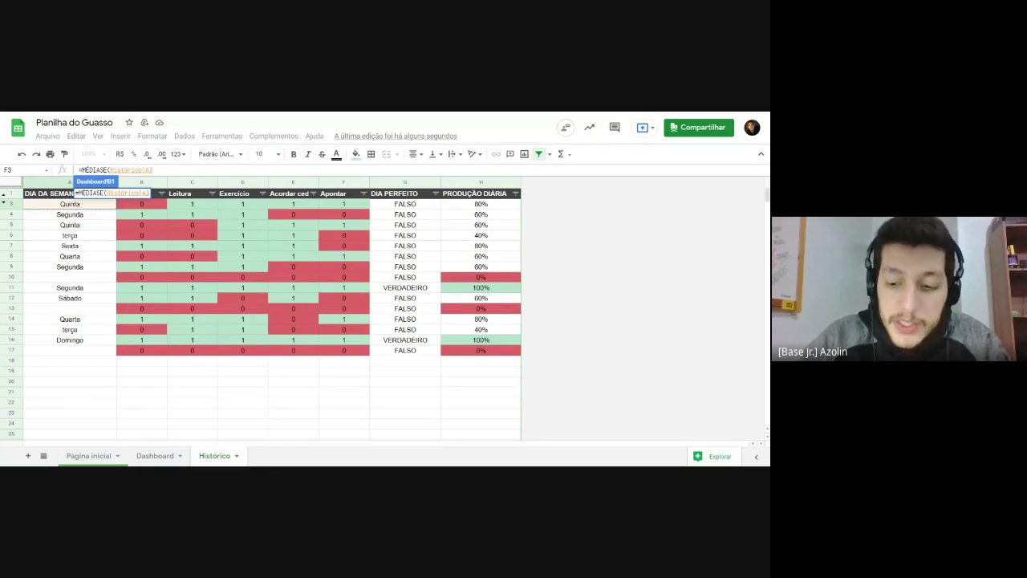
pyautogui.hotkey('shift', 'Down')
pyautogui.hotkey('shift', 'Down')
pyautogui.hotkey('shift', 'Down')
pyautogui.hotkey('shift', 'Down')
pyautogui.hotkey('shift', 'Down')
pyautogui.hotkey('shift', 'Down')
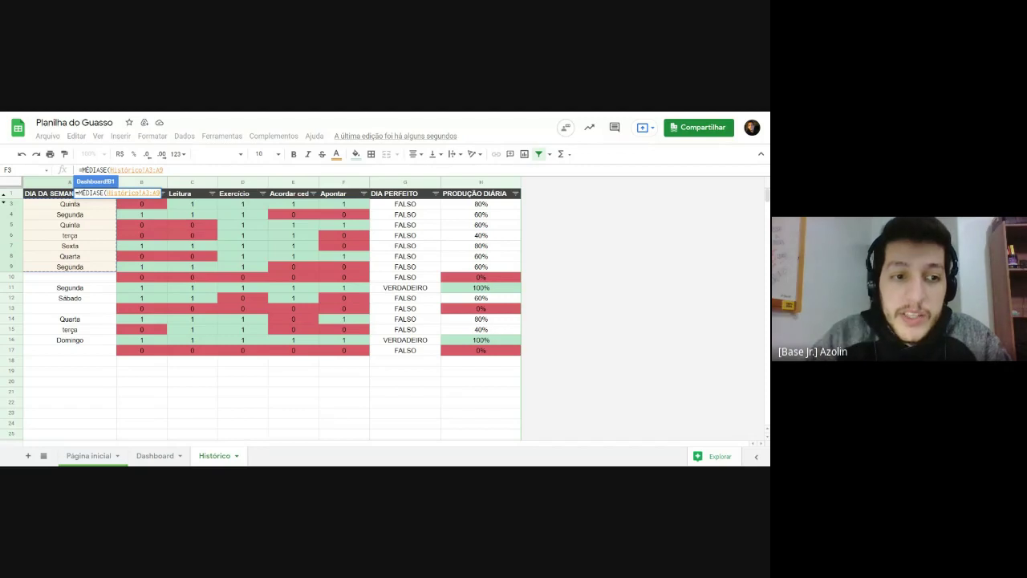
pyautogui.hotkey('shift', 'Down')
pyautogui.hotkey('shift', 'Down')
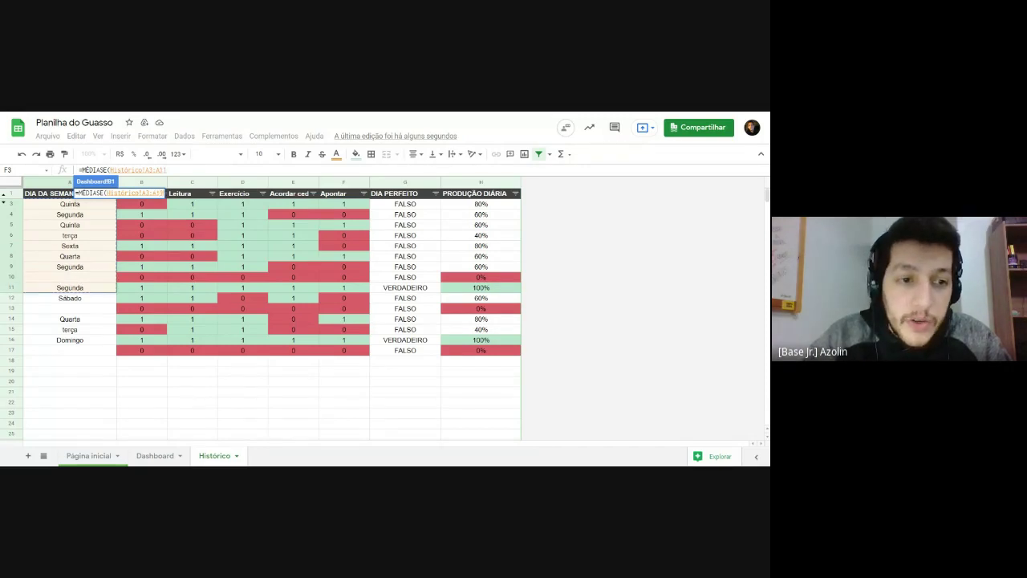
pyautogui.hotkey('shift', 'Down')
pyautogui.hotkey('shift', 'Down')
pyautogui.hotkey('shift', 'Down')
pyautogui.hotkey('shift', 'Down')
pyautogui.hotkey('shift', 'Down')
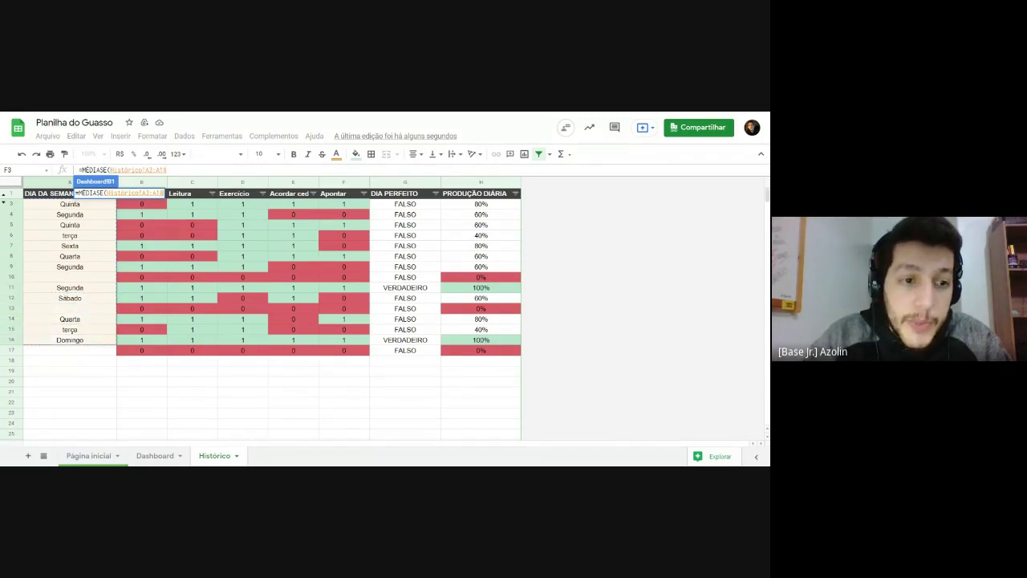
pyautogui.hotkey('ctrl', 'shift', 'Down')
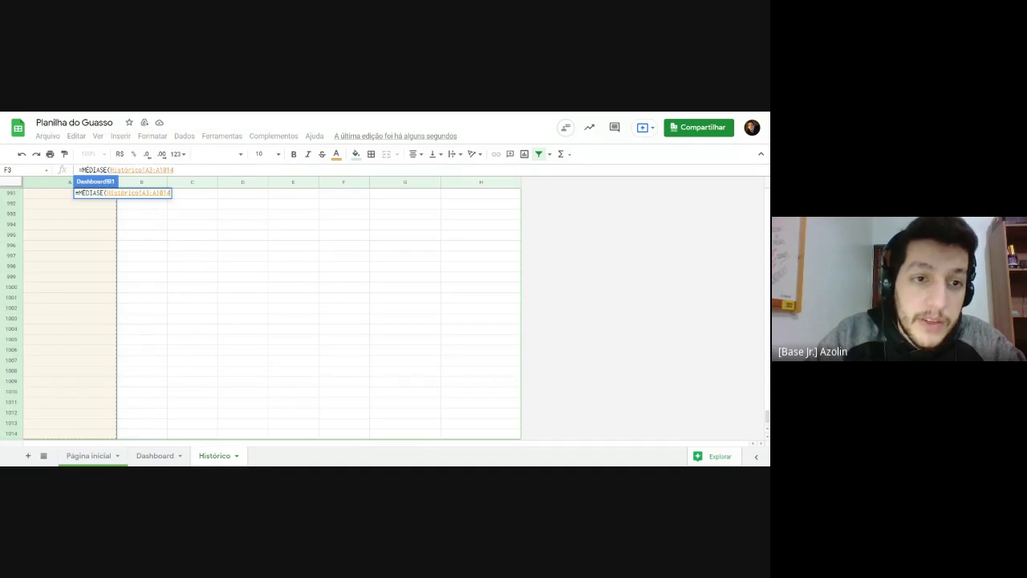
pyautogui.write(';')
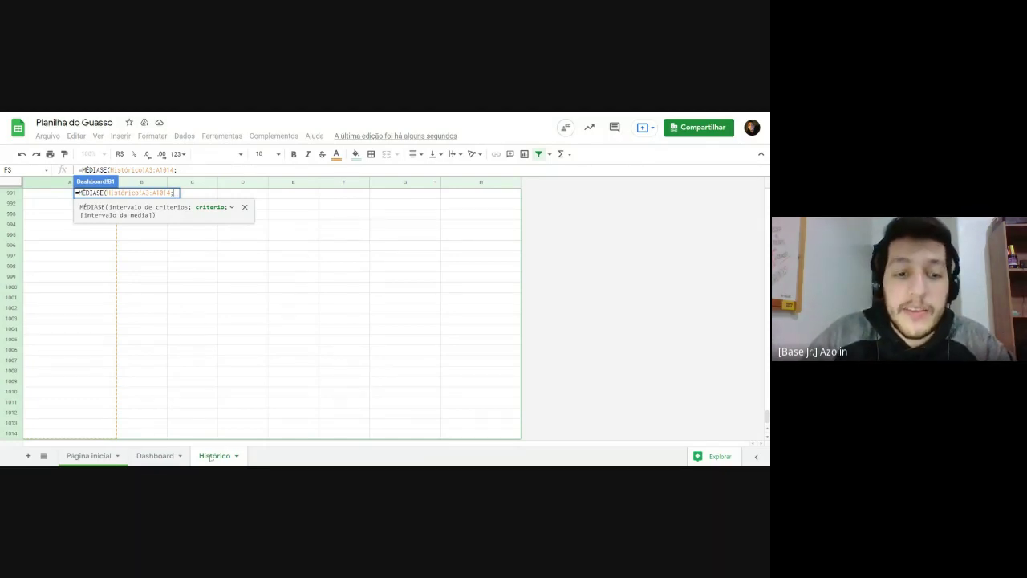
pyautogui.click(165, 456)
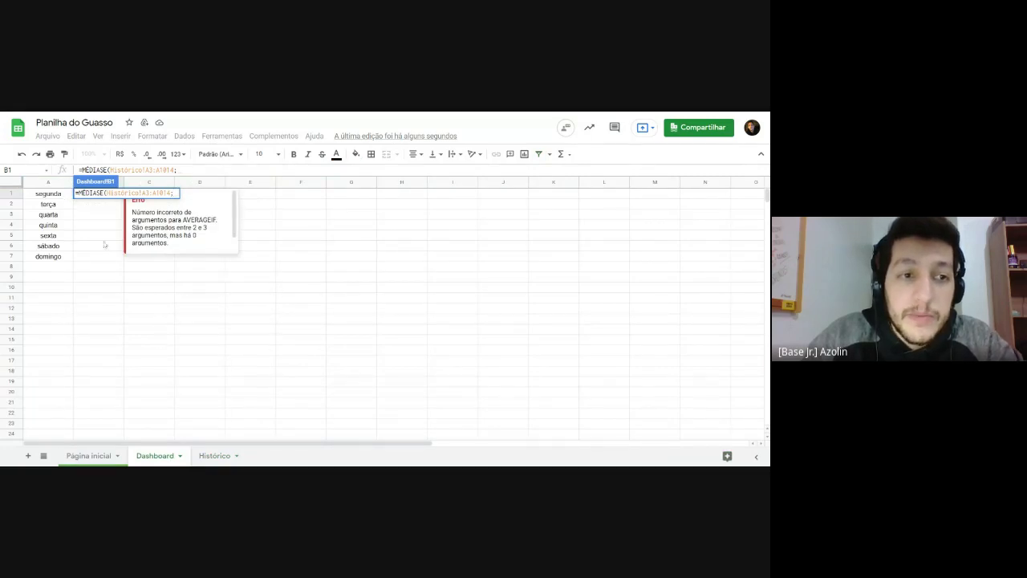
# Step: Add A1 as criterion and Histórico!H3:H1014 as the average range, then commit the formula
pyautogui.click(46, 197)
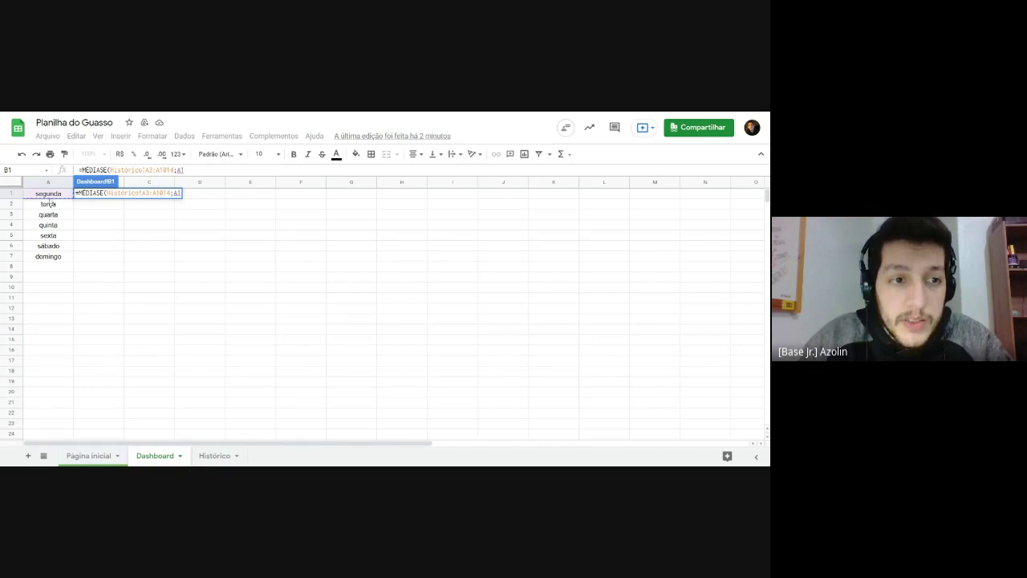
pyautogui.write(';')
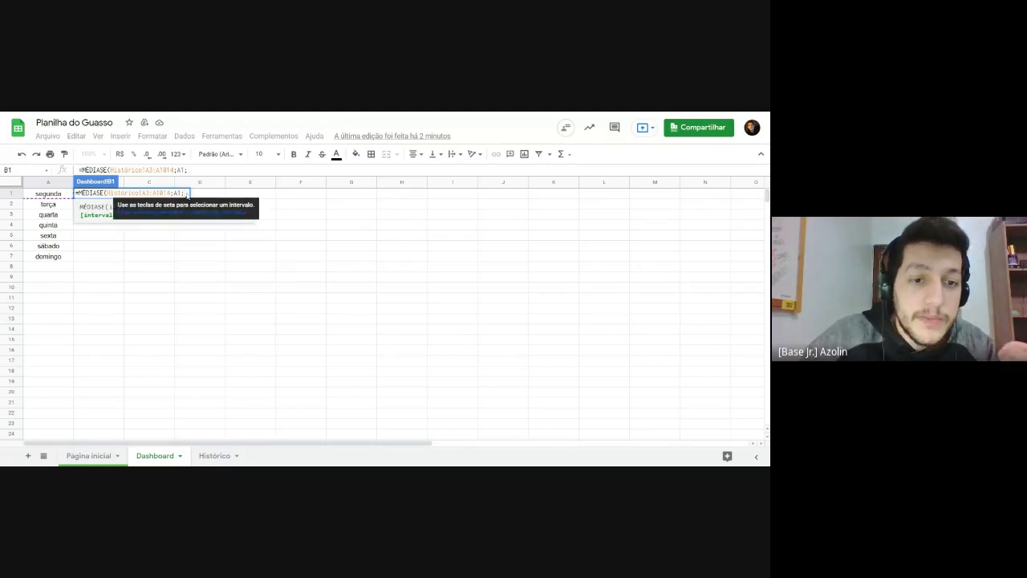
pyautogui.click(211, 457)
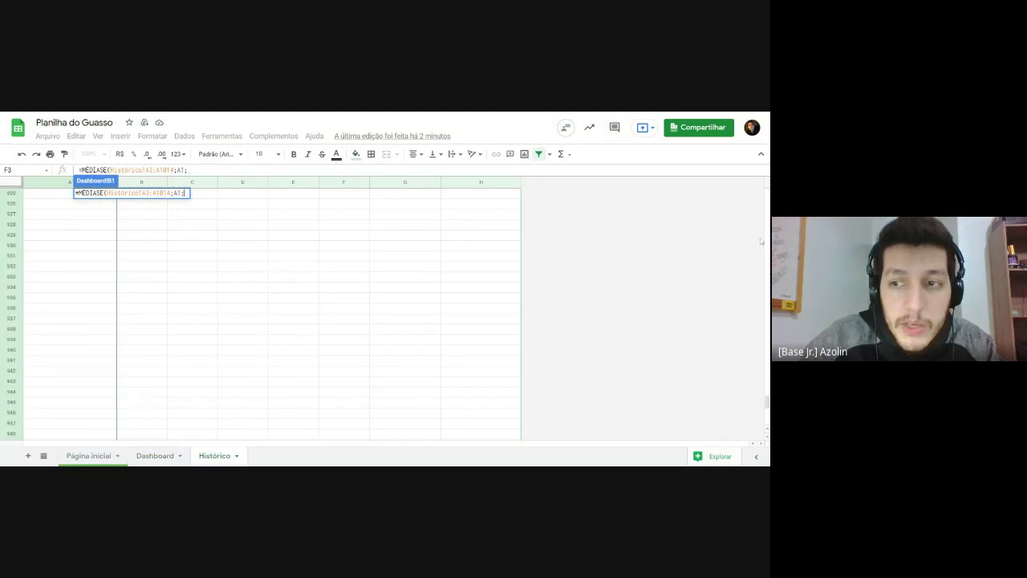
pyautogui.moveTo(767, 394); pyautogui.dragTo(767, 192)
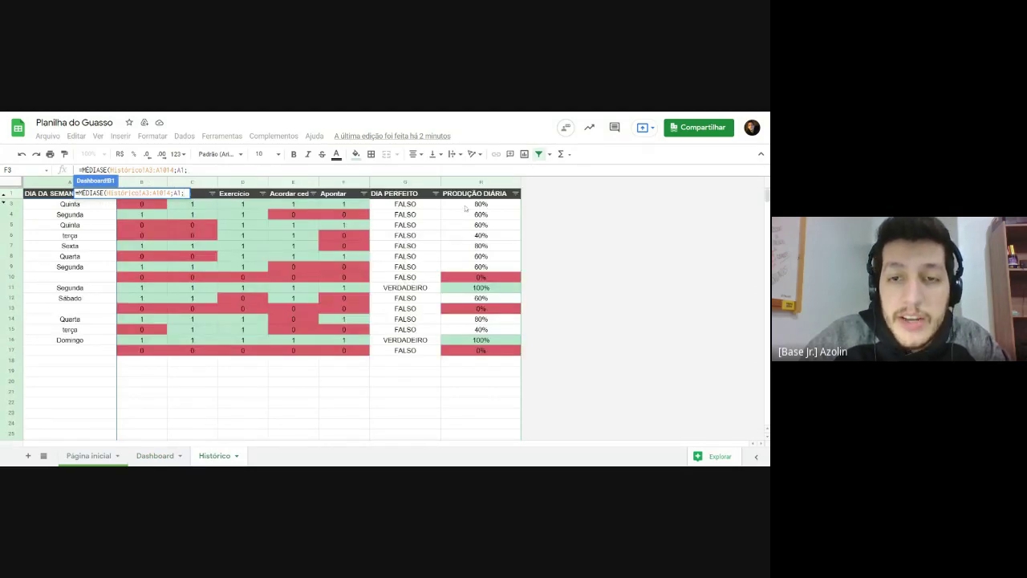
pyautogui.click(465, 207)
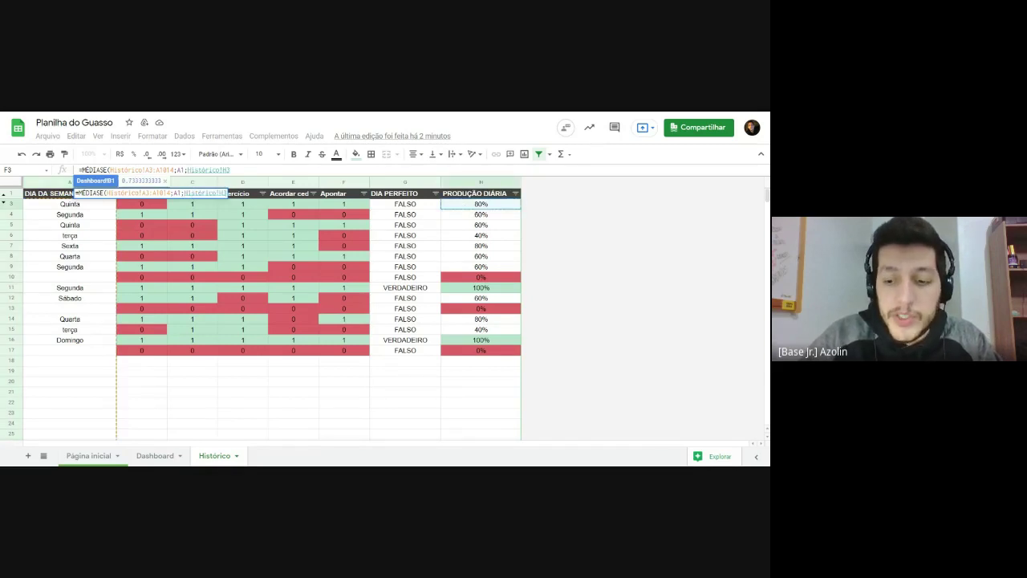
pyautogui.hotkey('ctrl', 'shift', 'Down')
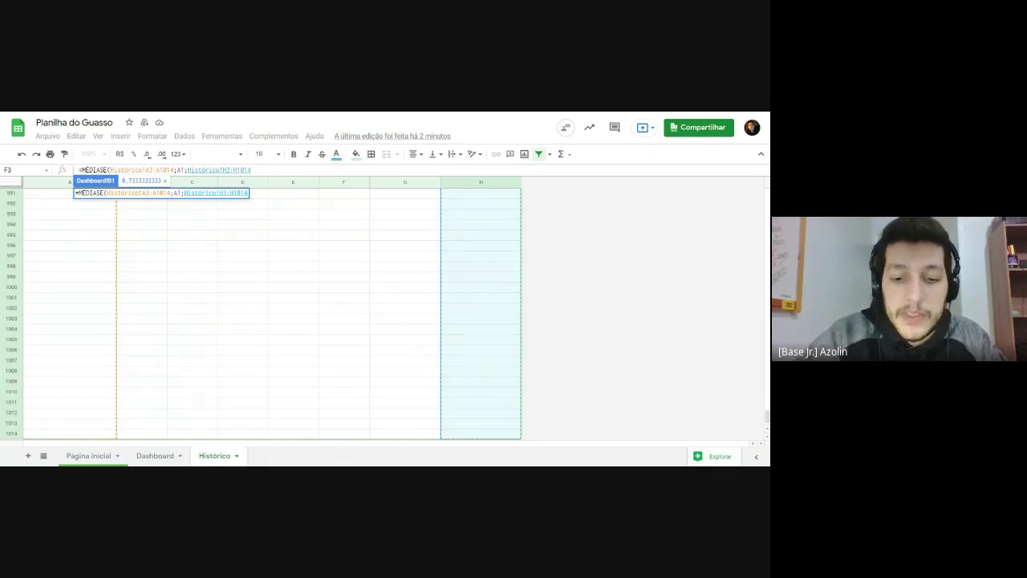
pyautogui.write(')')
pyautogui.press('Return')
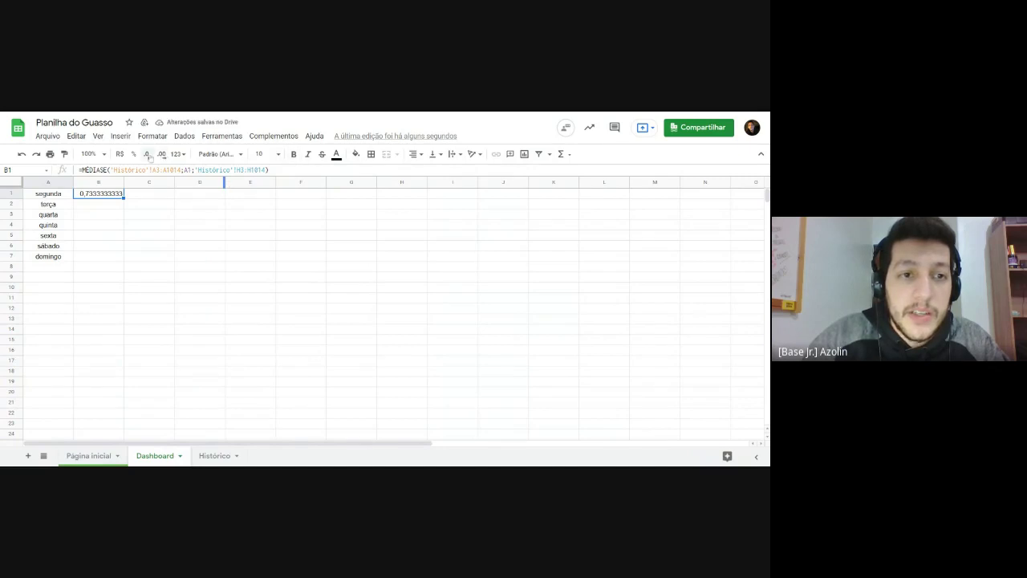
# Step: Decrease B1's decimal places until segunda's average reads 0,73
pyautogui.click(147, 154)
pyautogui.click(147, 153)
pyautogui.click(146, 154)
pyautogui.click(147, 153)
pyautogui.click(147, 153)
pyautogui.click(147, 153)
pyautogui.click(148, 213)
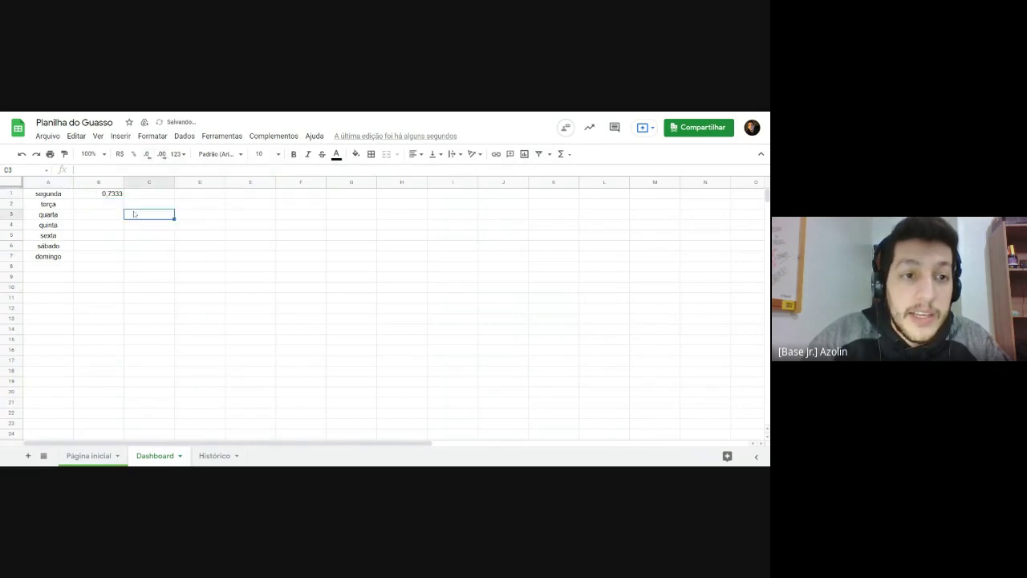
pyautogui.click(98, 195)
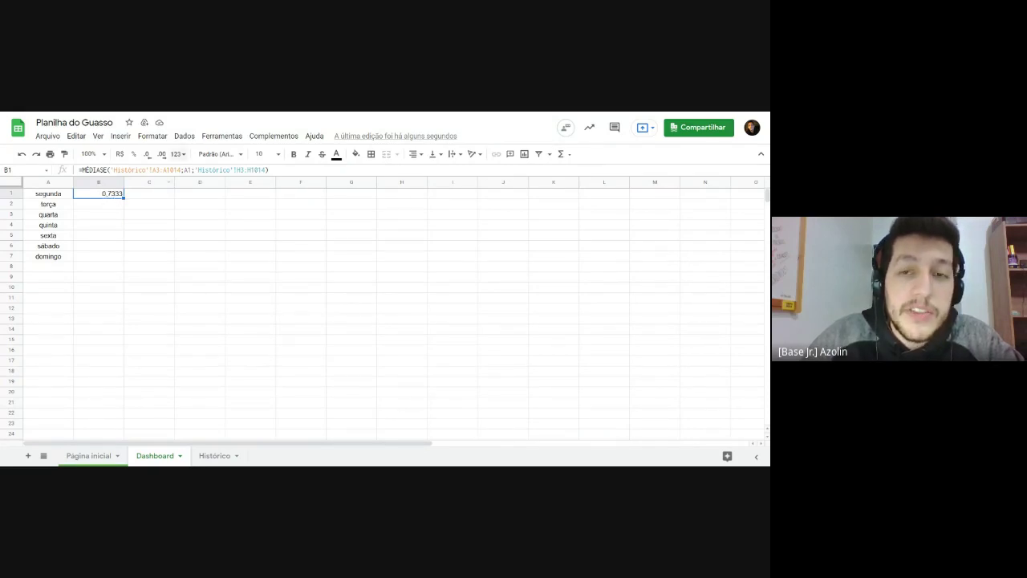
pyautogui.click(147, 154)
pyautogui.click(147, 154)
pyautogui.click(149, 234)
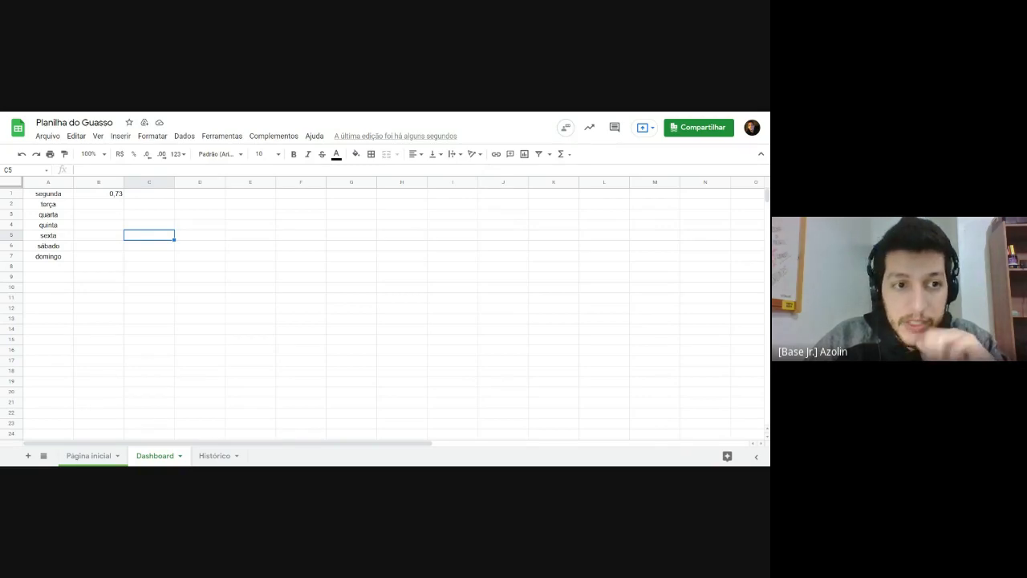
# Step: Format B1 as a percentage so segunda shows 73,33%
pyautogui.click(110, 193)
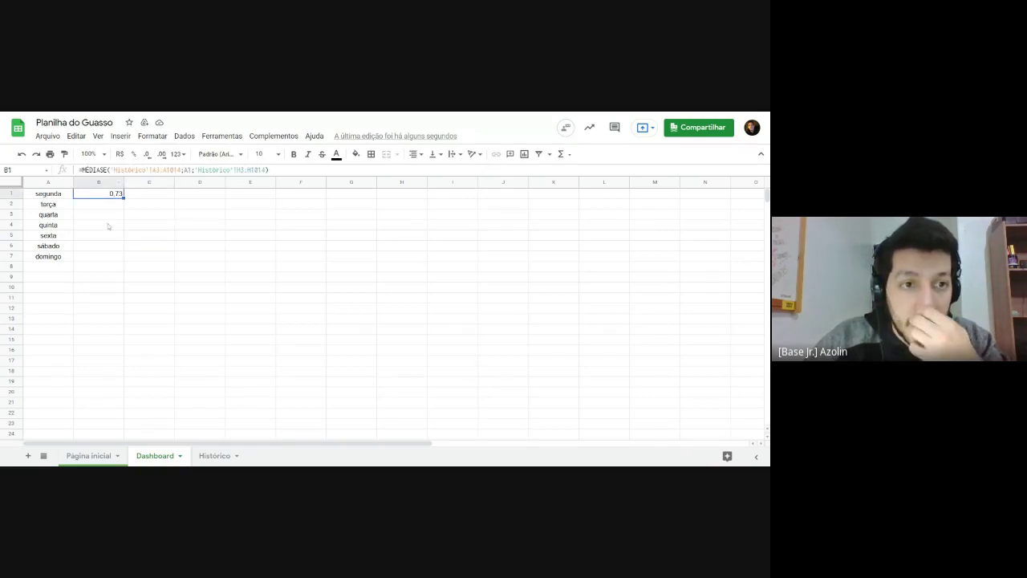
pyautogui.click(134, 154)
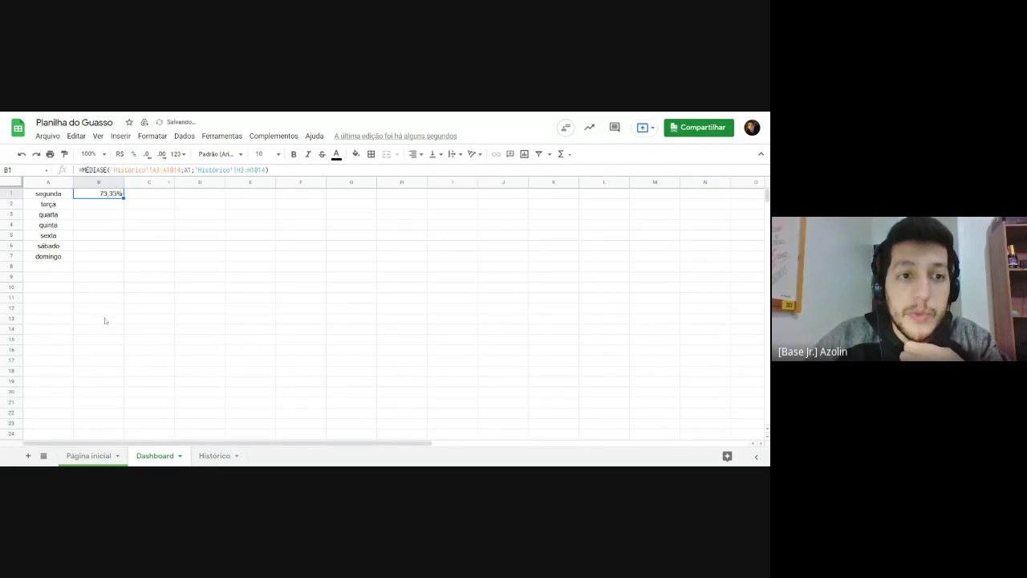
pyautogui.click(115, 214)
pyautogui.click(106, 197)
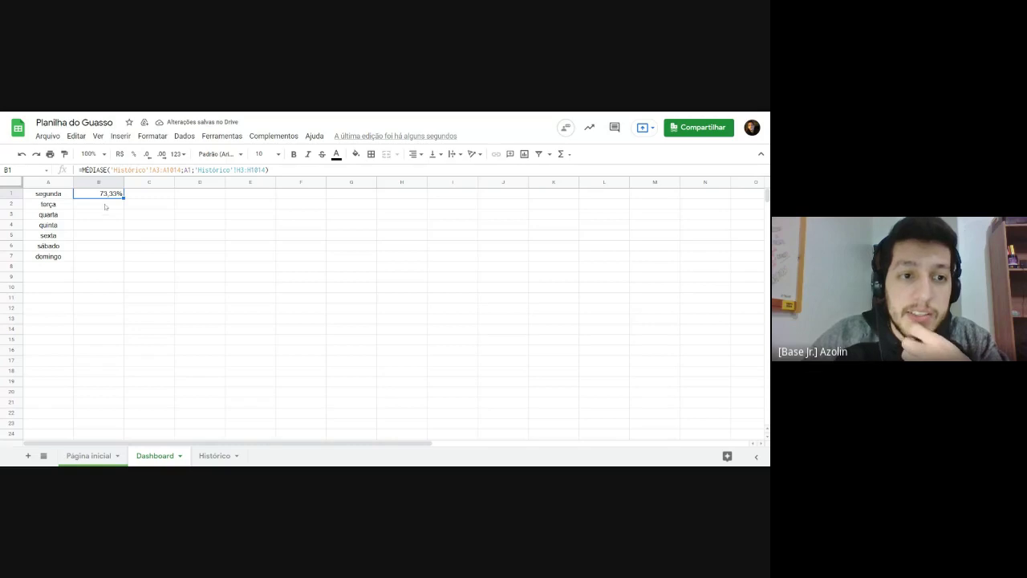
pyautogui.click(134, 205)
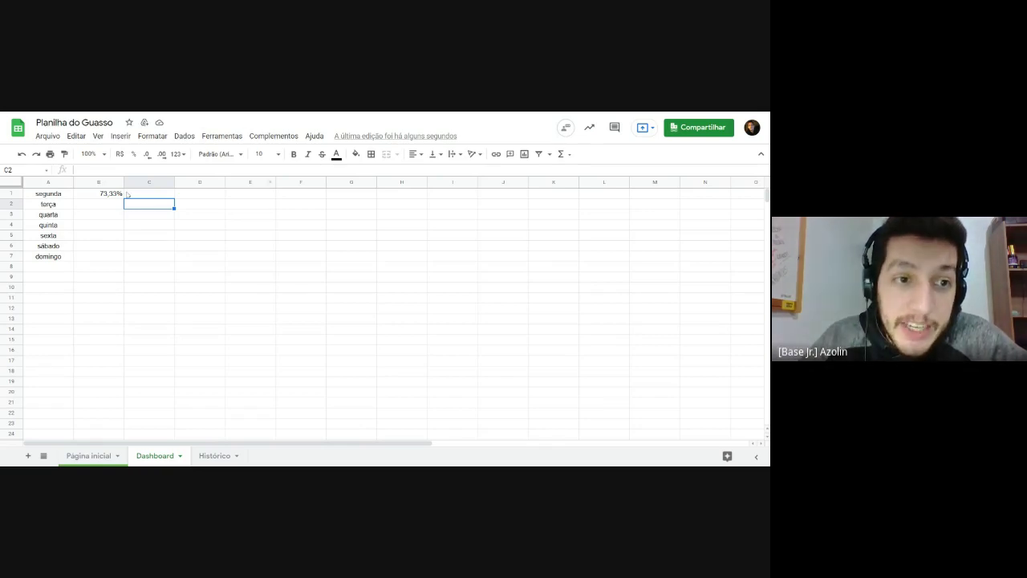
# Step: Point out the empty column B slots for terça through domingo beside the weekday names
pyautogui.click(120, 194)
pyautogui.click(90, 207)
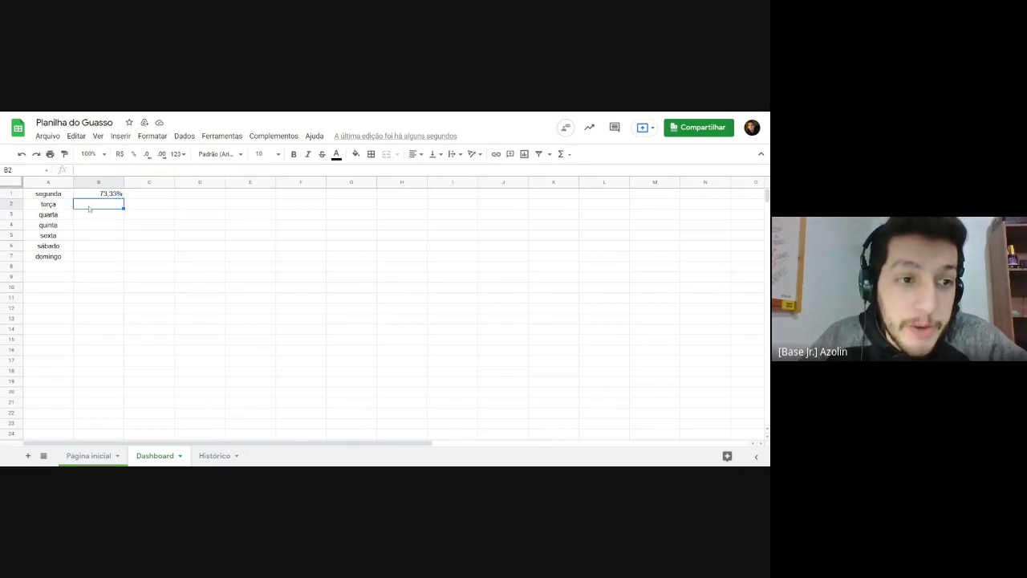
pyautogui.click(48, 207)
pyautogui.click(48, 215)
pyautogui.click(48, 236)
pyautogui.click(48, 245)
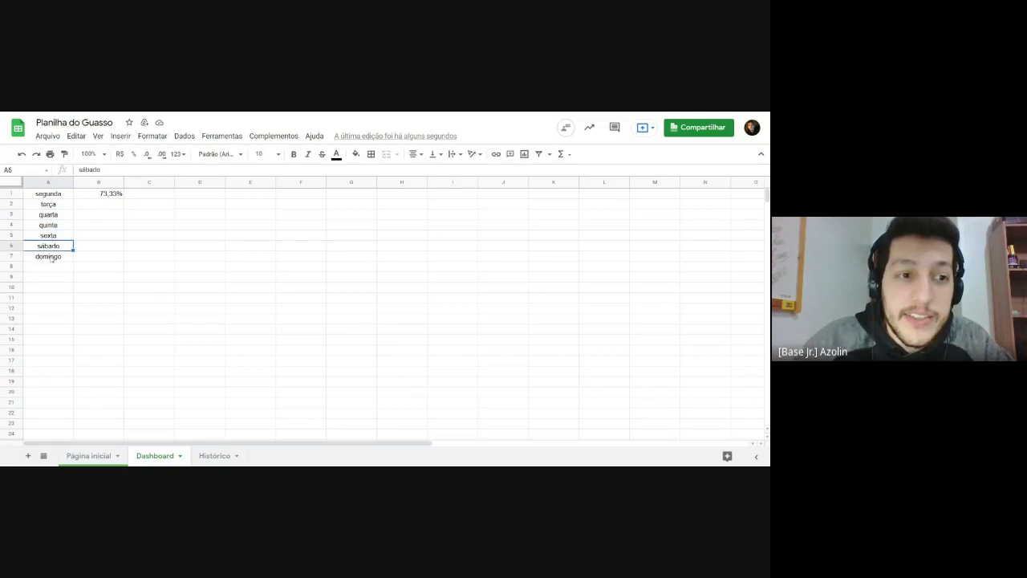
pyautogui.click(48, 256)
pyautogui.click(121, 247)
pyautogui.click(111, 195)
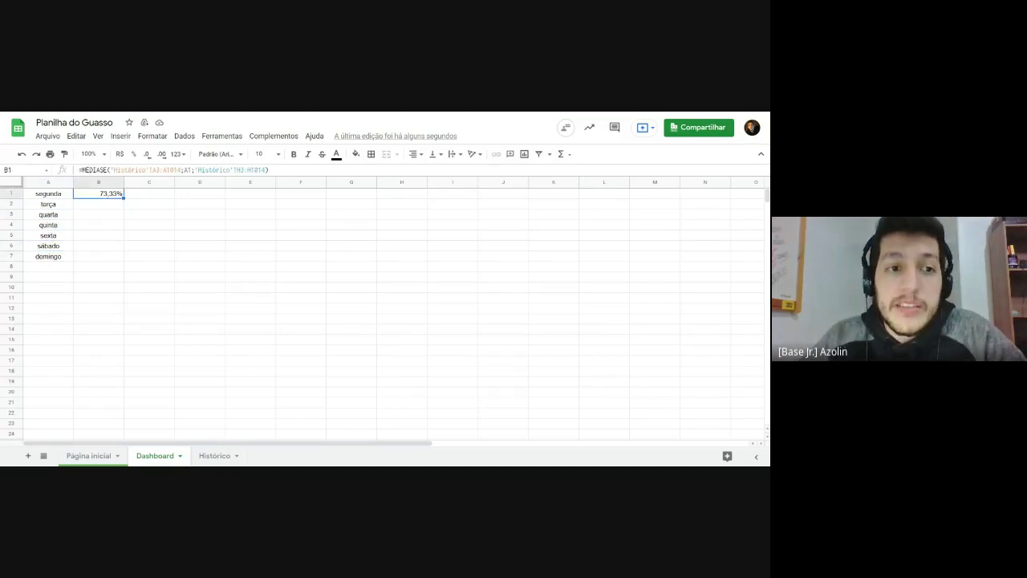
pyautogui.click(119, 258)
pyautogui.click(117, 195)
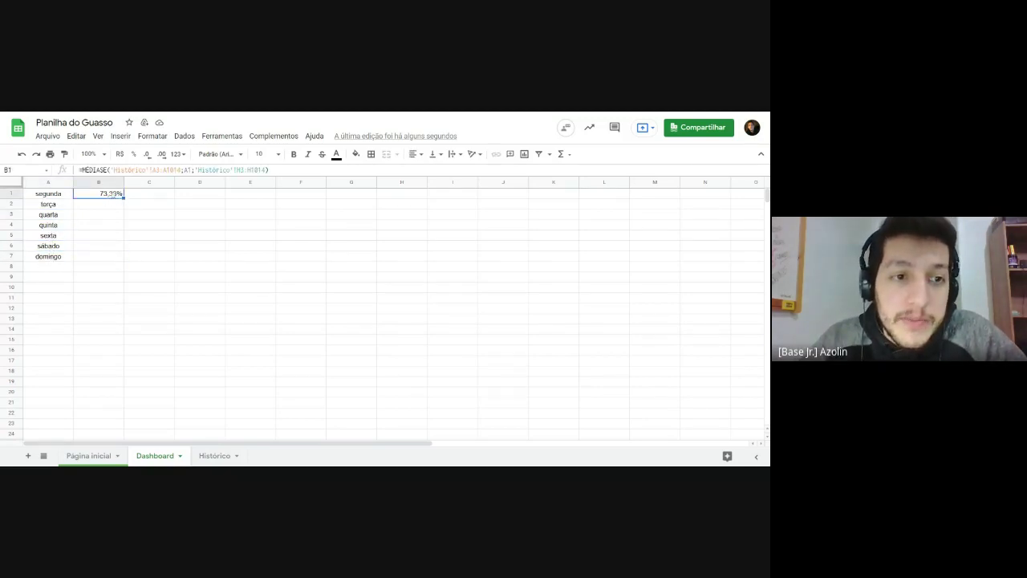
pyautogui.moveTo(124, 198); pyautogui.dragTo(122, 257)
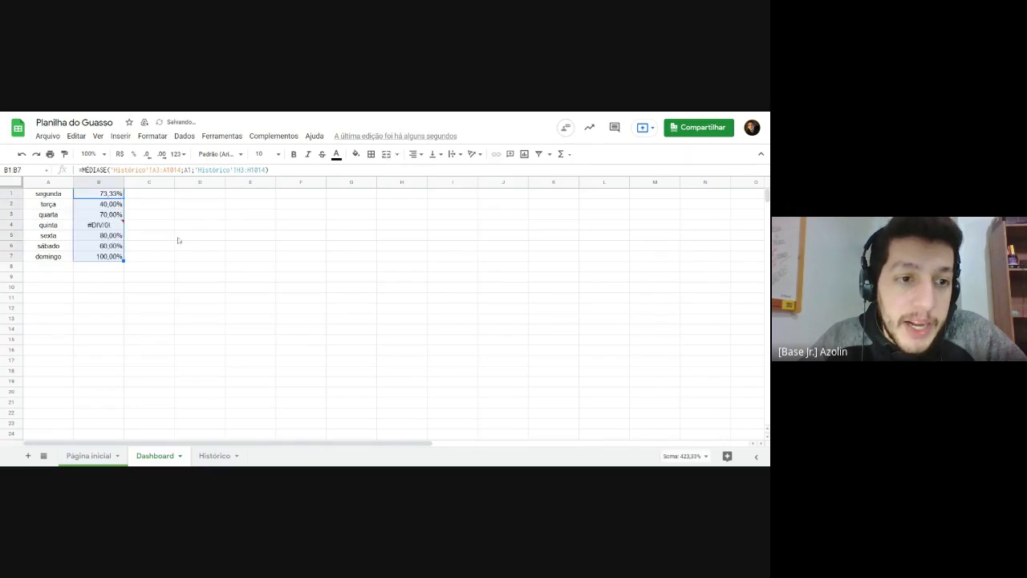
pyautogui.moveTo(112, 224)
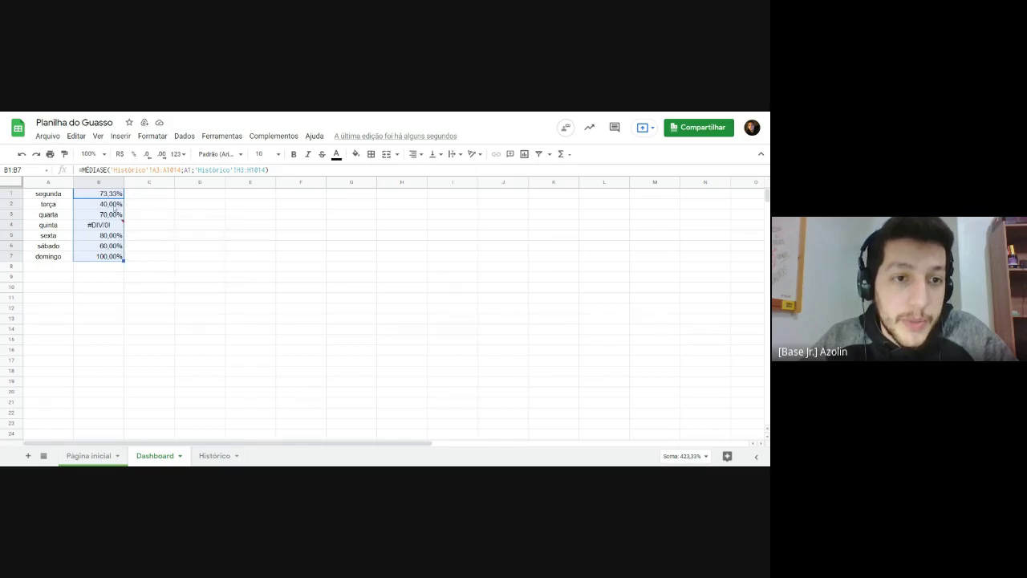
pyautogui.hotkey('ctrl', 'z')
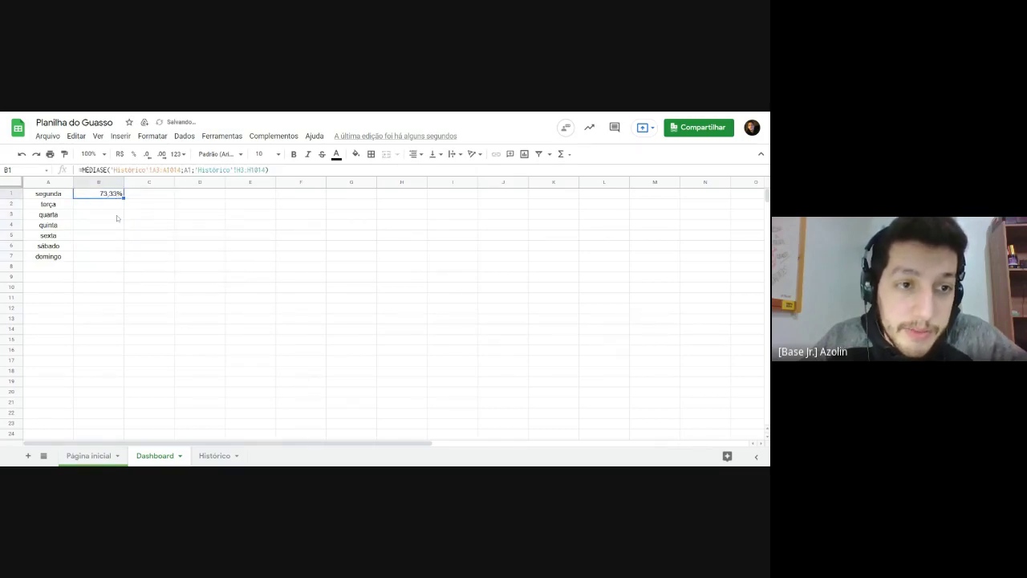
pyautogui.click(166, 239)
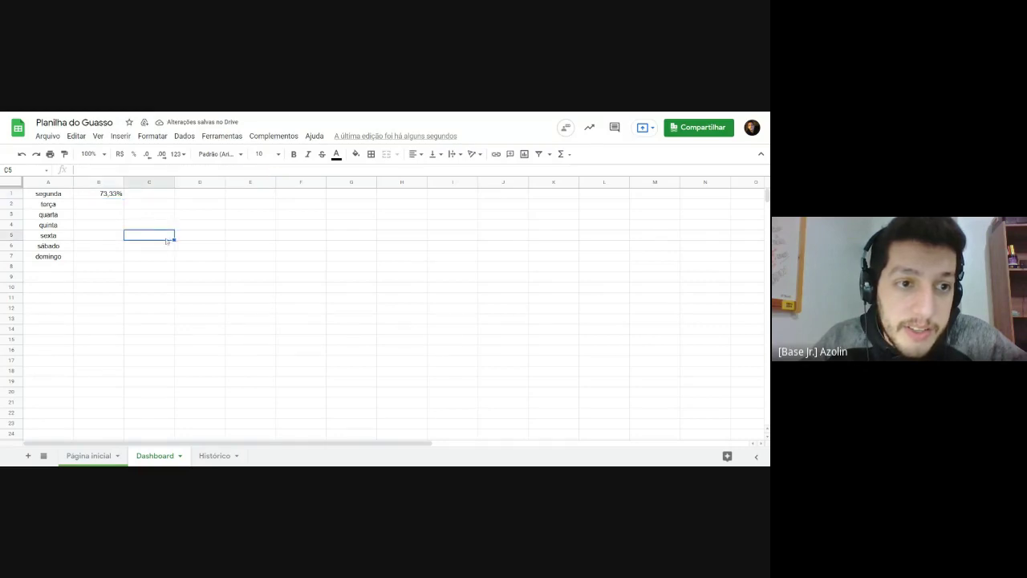
pyautogui.click(110, 195)
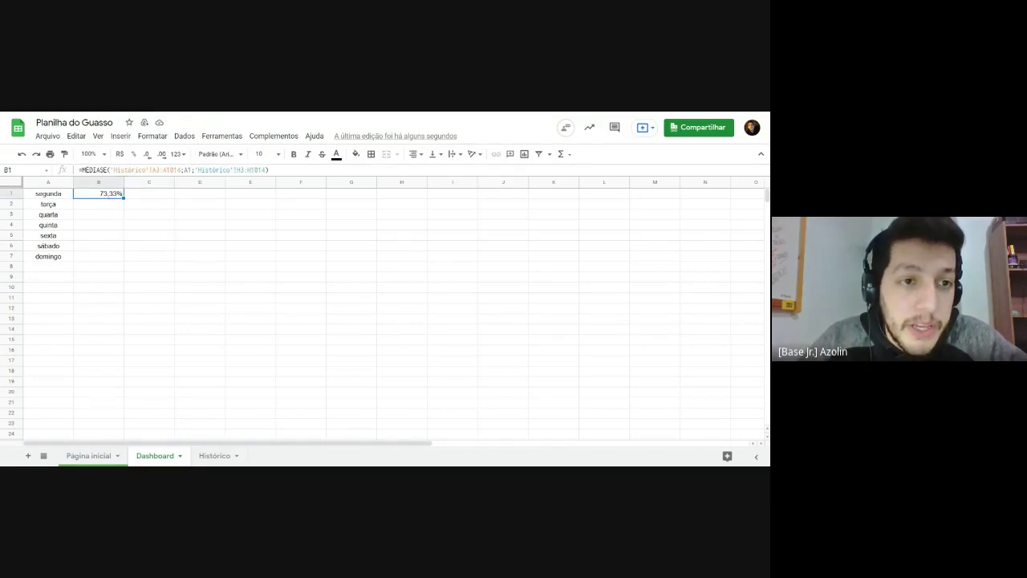
pyautogui.click(94, 205)
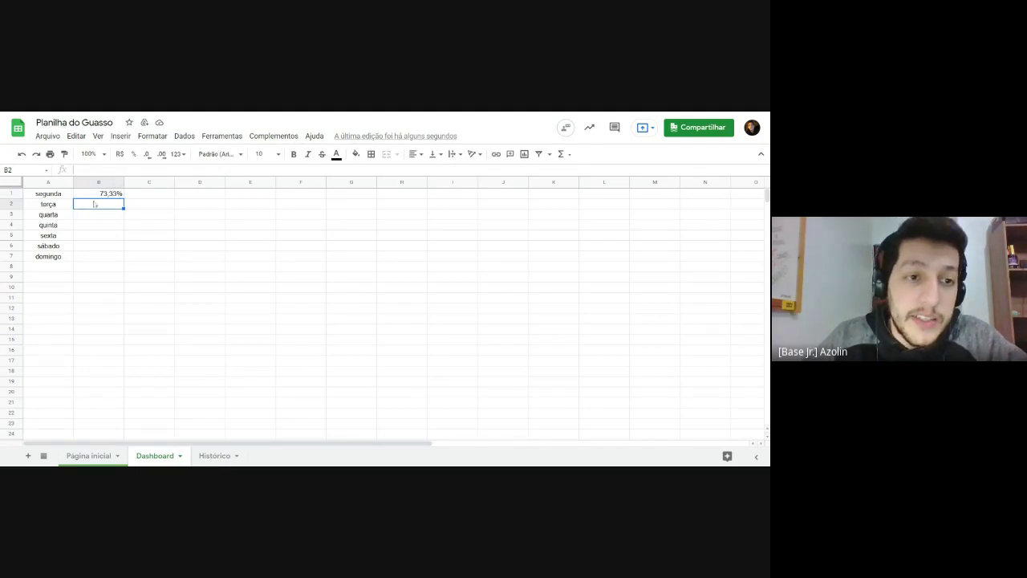
pyautogui.press('Up')
pyautogui.press('F2')
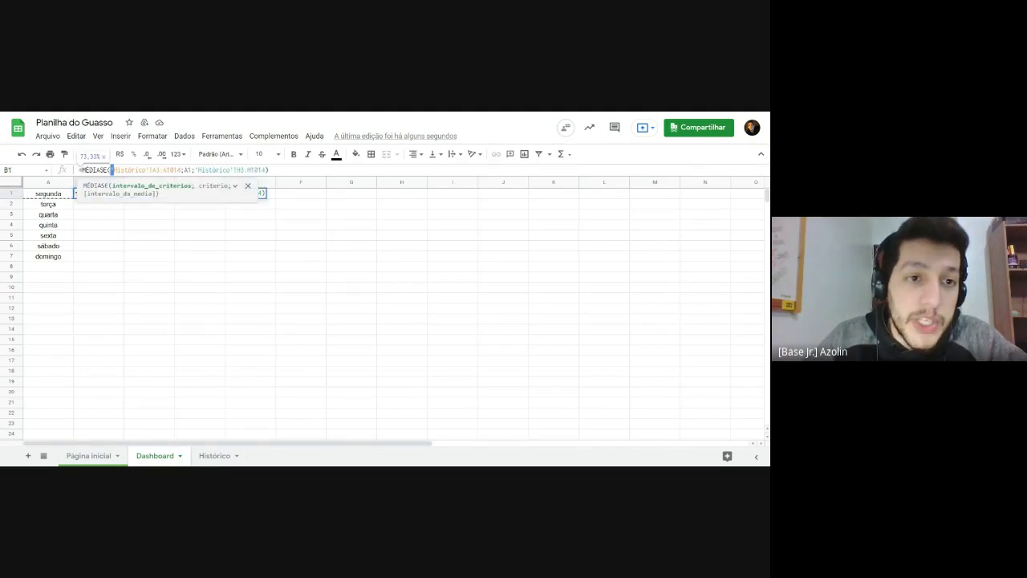
pyautogui.moveTo(113, 170); pyautogui.dragTo(181, 170)
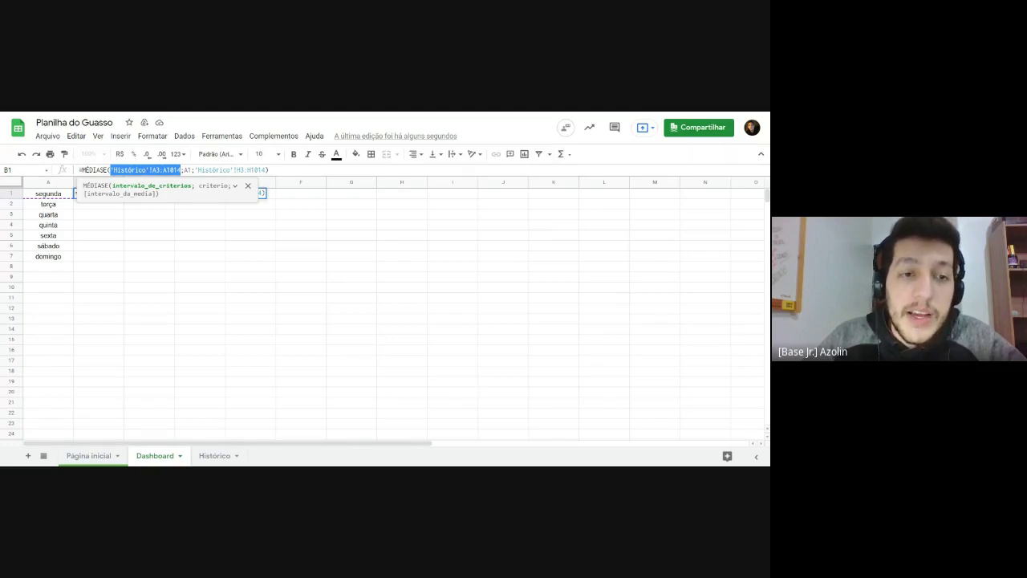
pyautogui.click(81, 170)
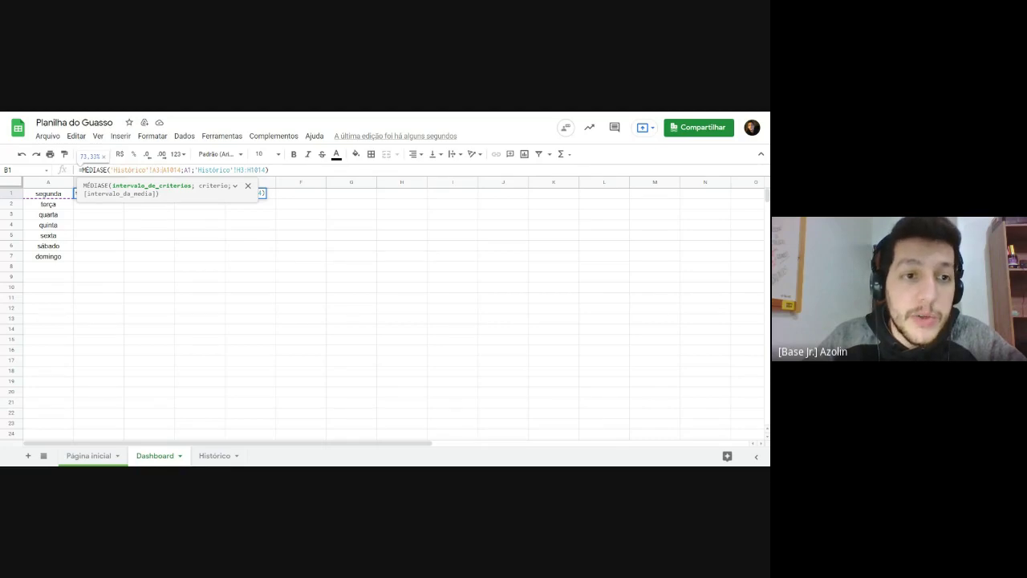
pyautogui.click(88, 224)
pyautogui.click(89, 198)
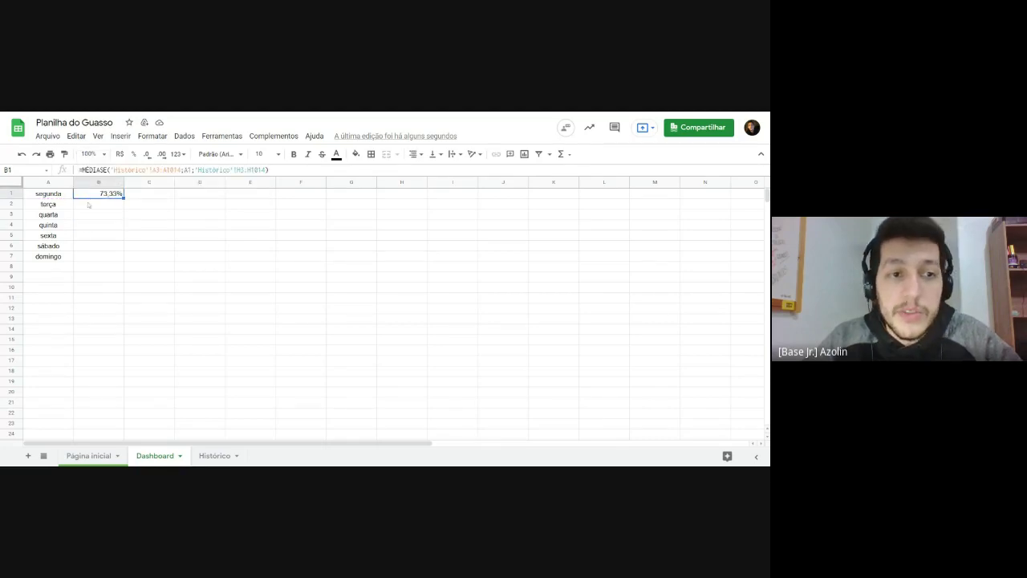
# Step: Review Histórico's weekday column A and PRODUÇÃO DIÁRIA column H, then reopen B1's formula
pyautogui.click(215, 455)
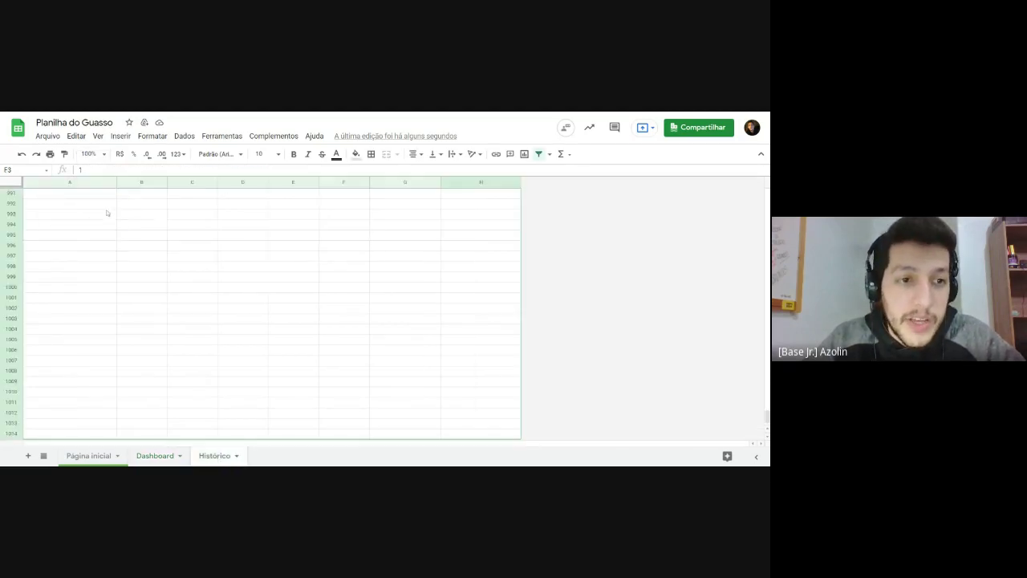
pyautogui.moveTo(767, 405); pyautogui.dragTo(767, 192)
pyautogui.moveTo(68, 211); pyautogui.dragTo(67, 440)
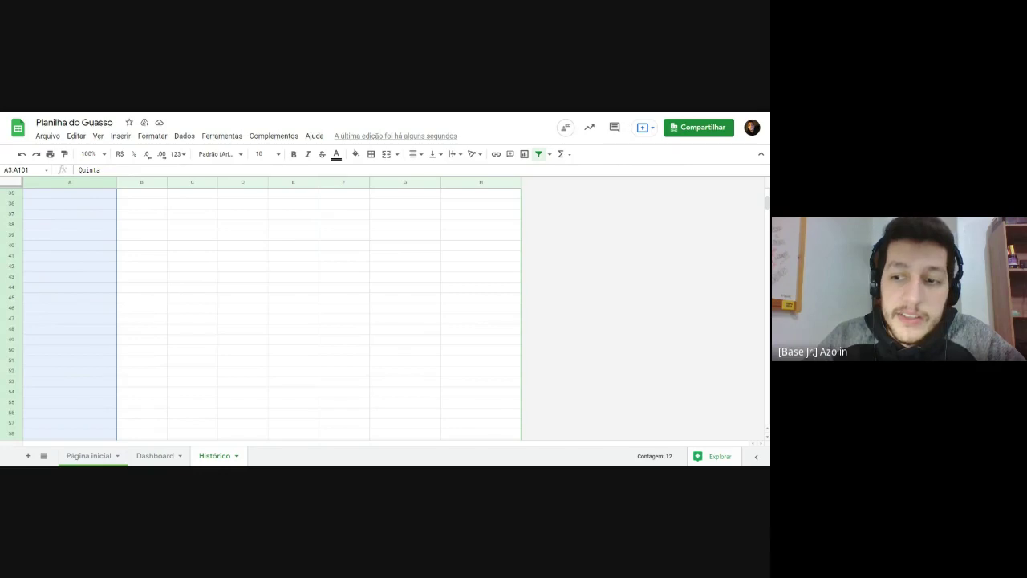
pyautogui.scroll(10, 767, 398)
pyautogui.click(405, 236)
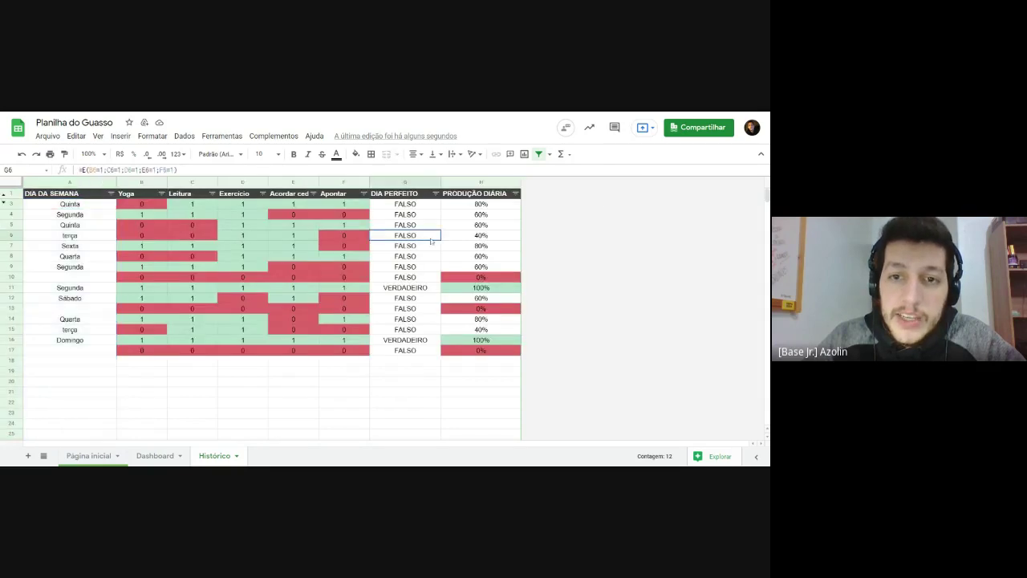
pyautogui.moveTo(471, 205); pyautogui.dragTo(472, 419)
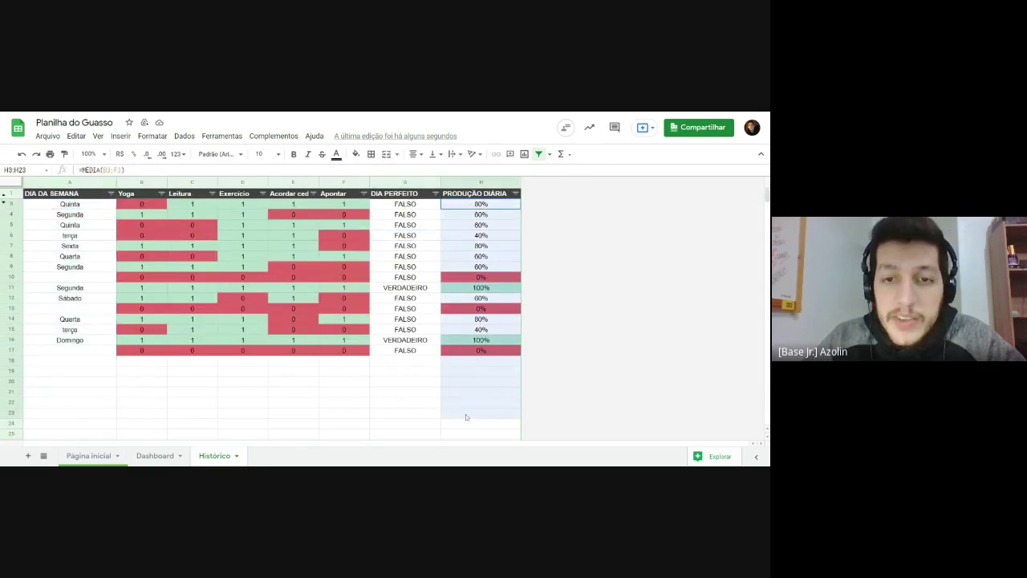
pyautogui.click(464, 244)
pyautogui.click(149, 457)
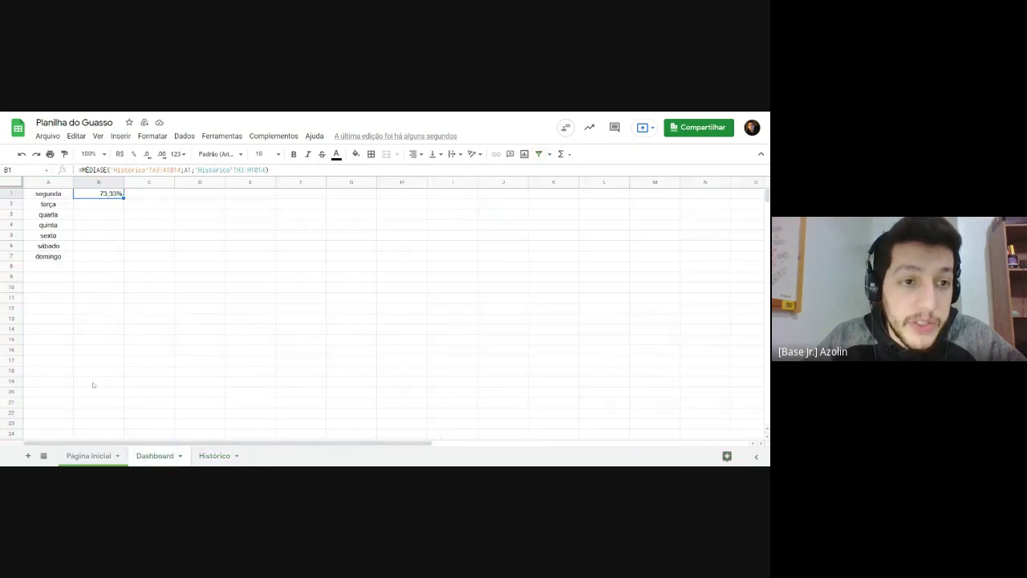
pyautogui.doubleClick(107, 197)
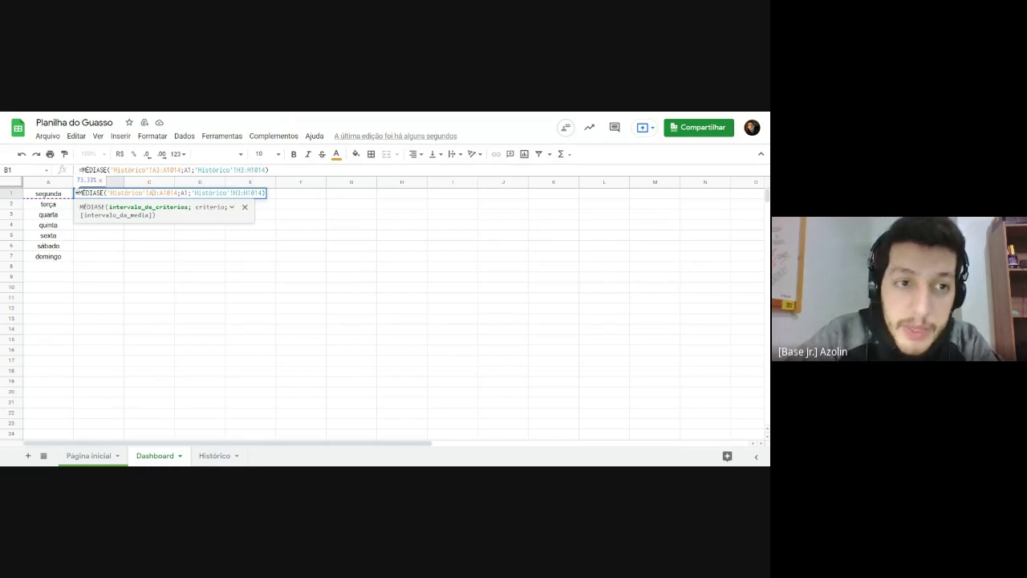
# Step: Make both Histórico ranges absolute, commit B1, and fill it down to B7 (40,00% to 100,00%)
pyautogui.press('F4')
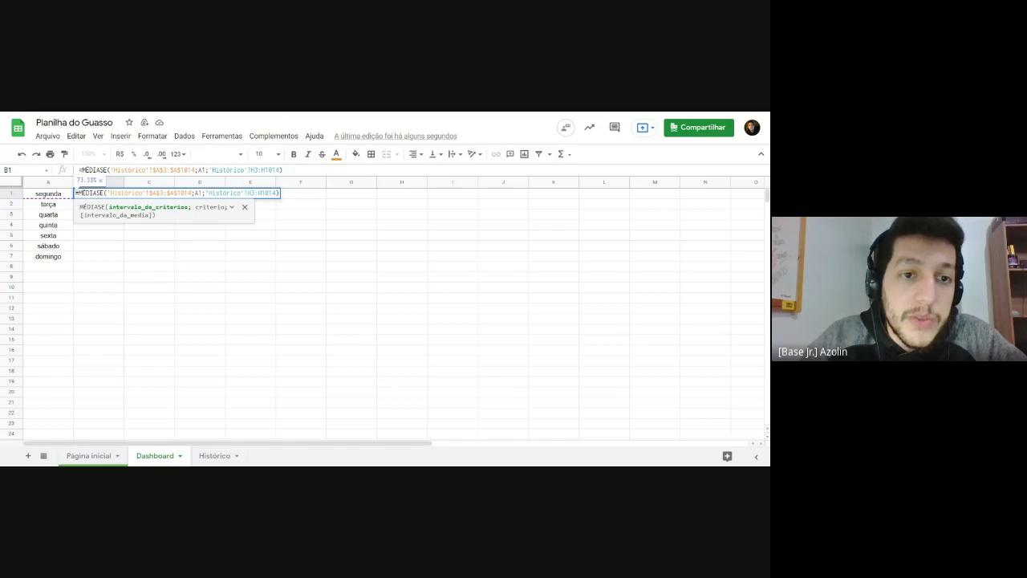
pyautogui.moveTo(193, 193)
pyautogui.mouseDown()
pyautogui.moveTo(107, 193)
pyautogui.moveTo(189, 207)
pyautogui.mouseUp()
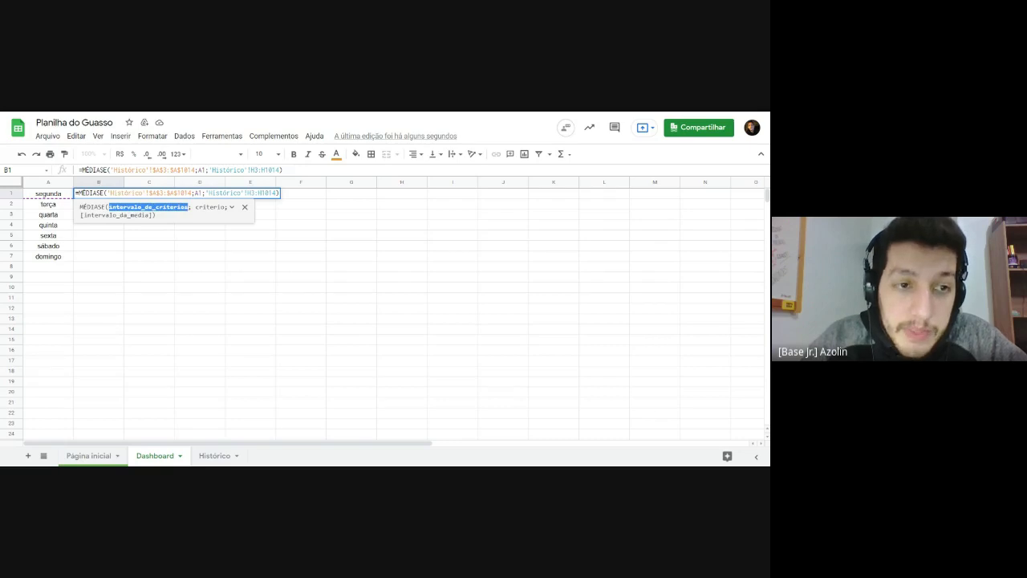
pyautogui.moveTo(205, 192); pyautogui.dragTo(277, 192)
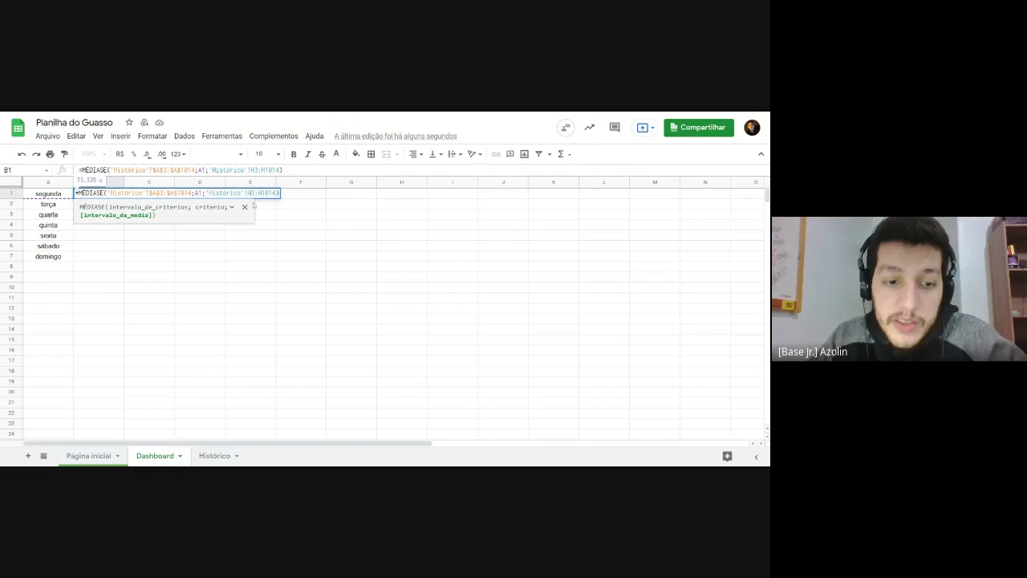
pyautogui.press('F4')
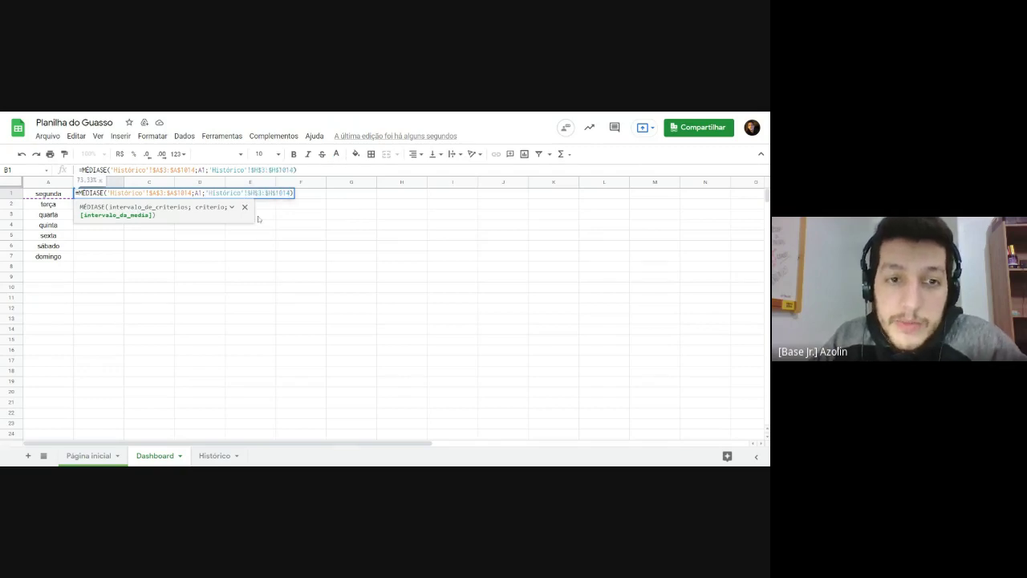
pyautogui.press('Return')
pyautogui.press('Up')
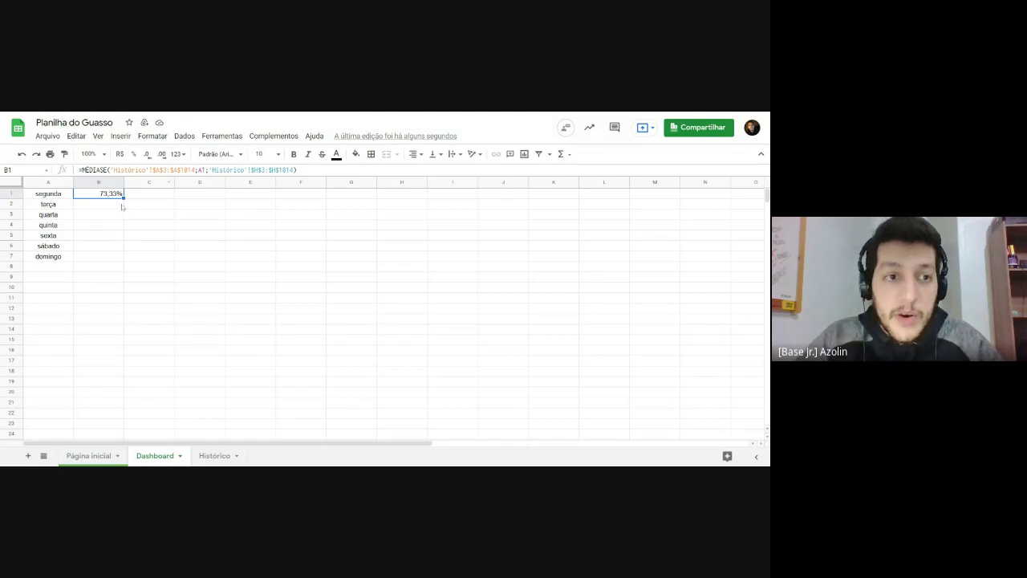
pyautogui.moveTo(124, 197); pyautogui.dragTo(122, 259)
pyautogui.click(194, 238)
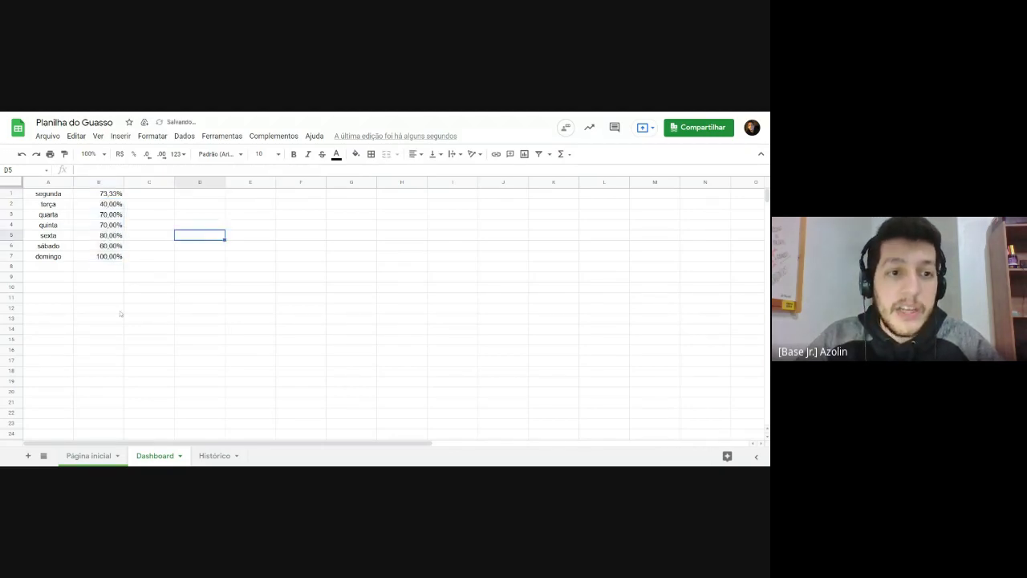
pyautogui.click(117, 207)
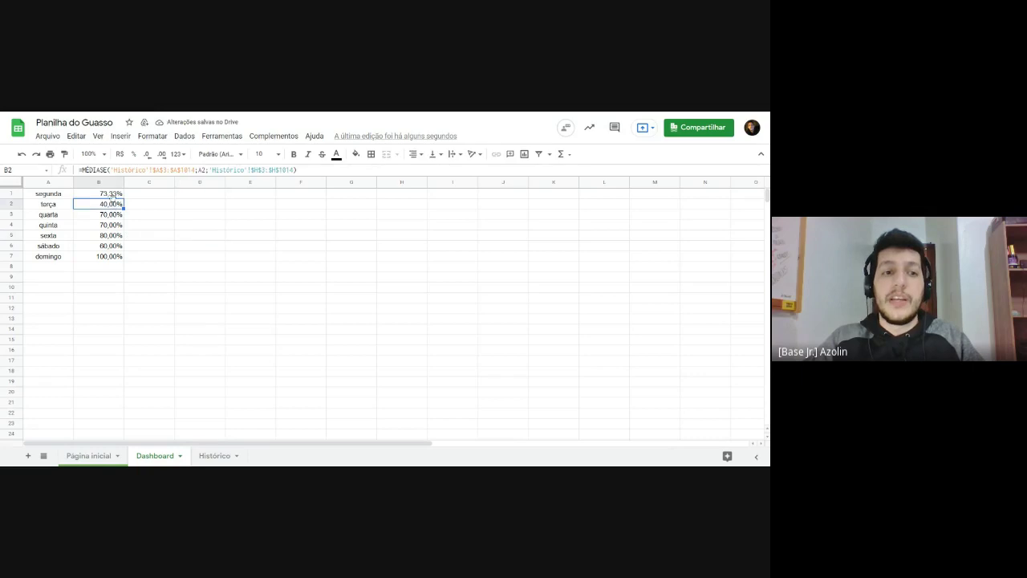
pyautogui.click(112, 197)
pyautogui.click(112, 207)
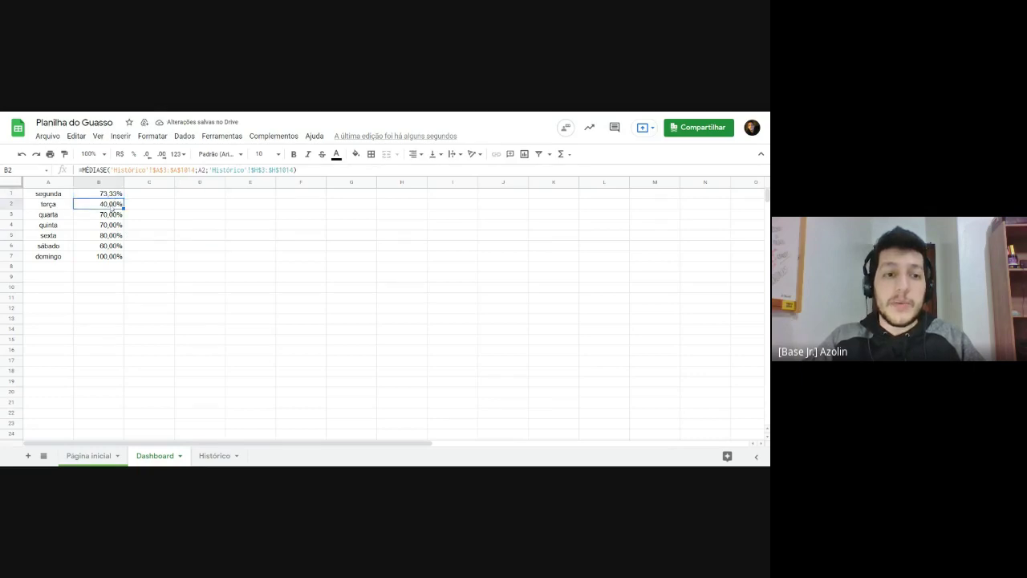
pyautogui.doubleClick(112, 207)
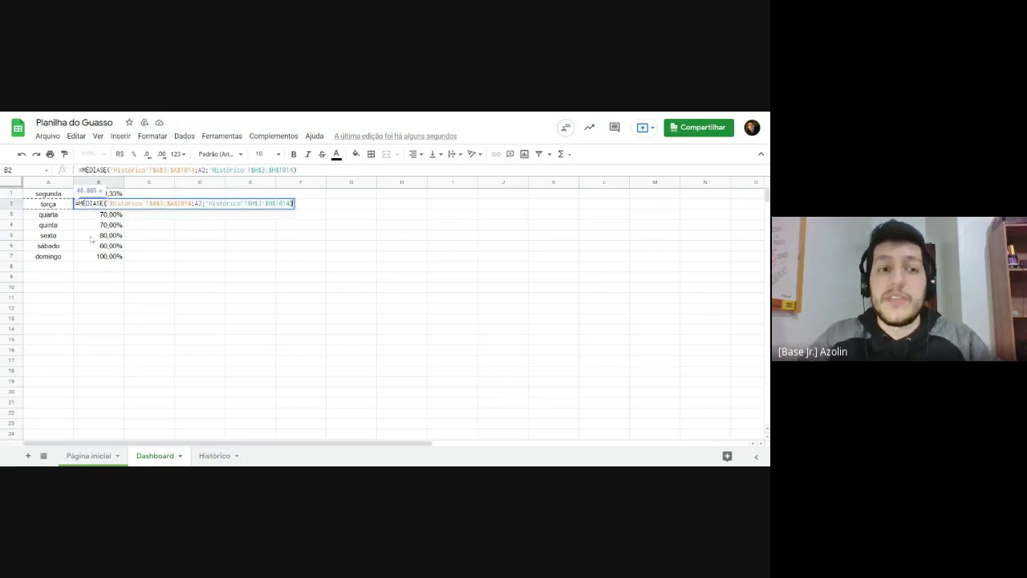
pyautogui.press('Escape')
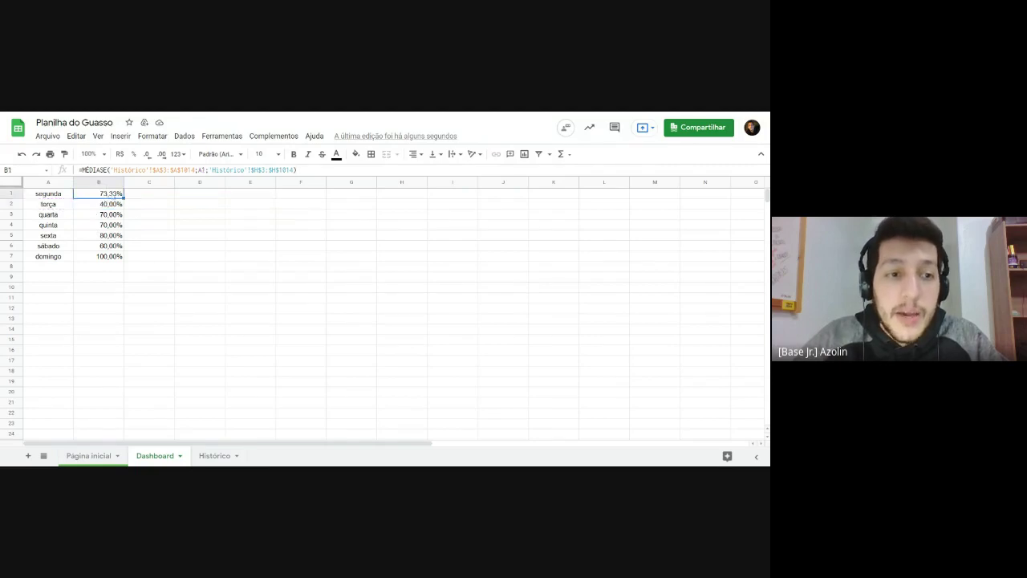
pyautogui.click(102, 215)
pyautogui.click(98, 205)
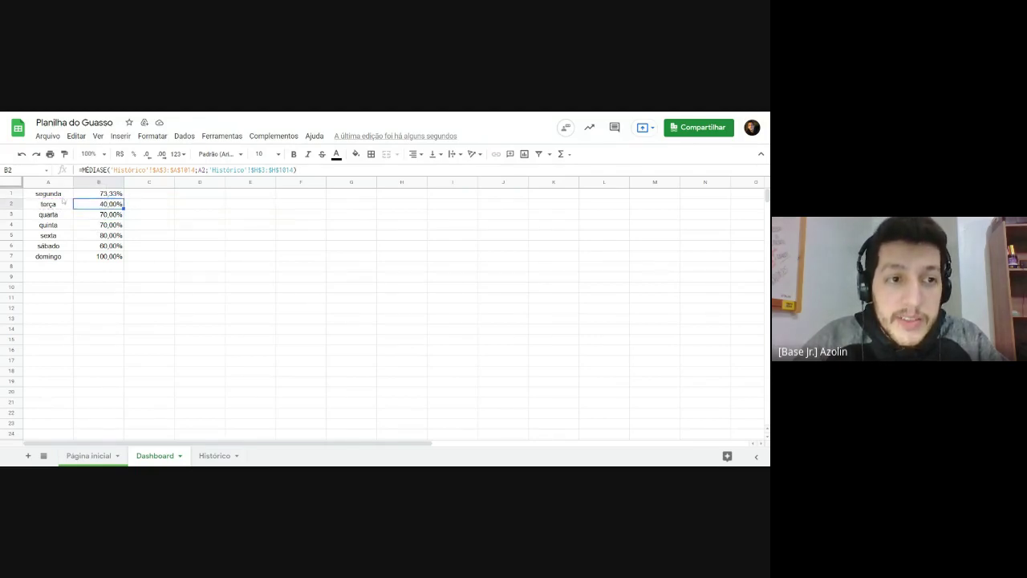
pyautogui.click(60, 197)
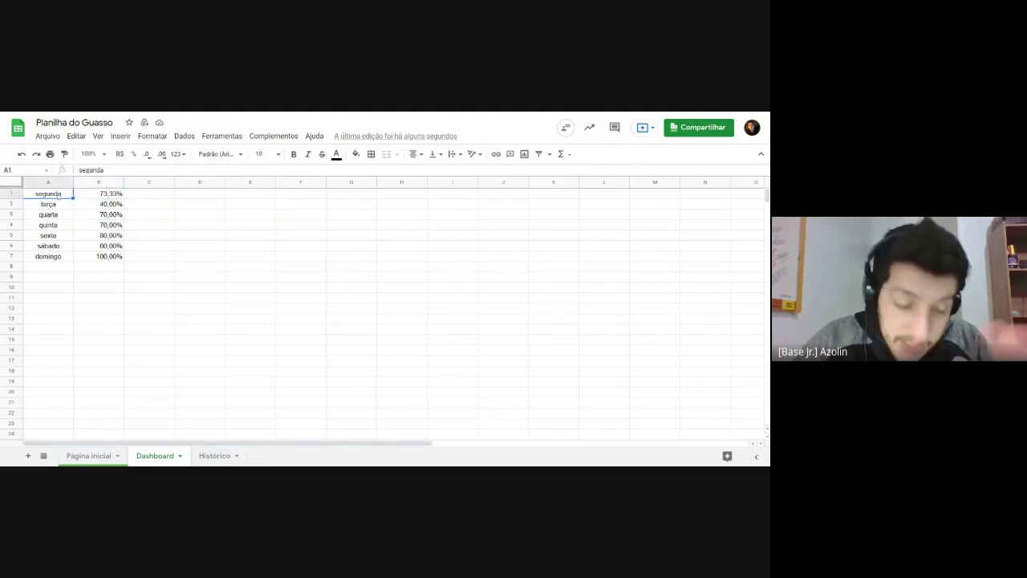
pyautogui.click(60, 205)
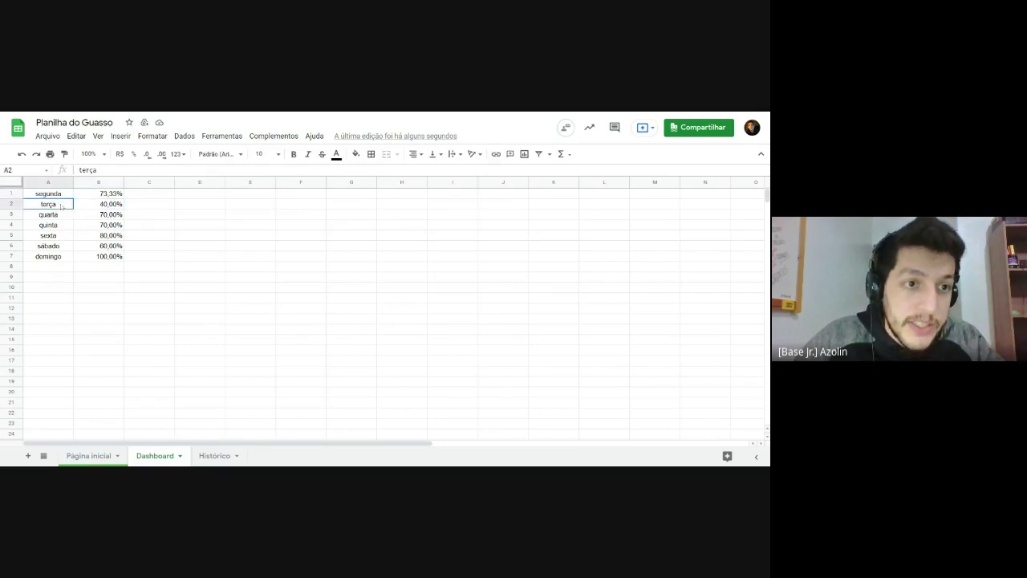
pyautogui.press('Down')
pyautogui.press('Down')
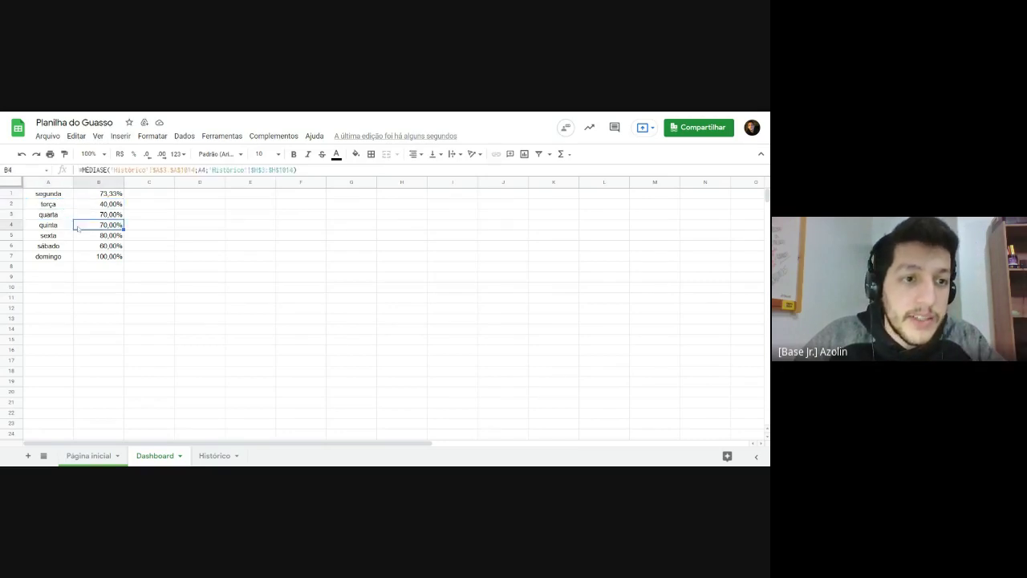
pyautogui.click(93, 239)
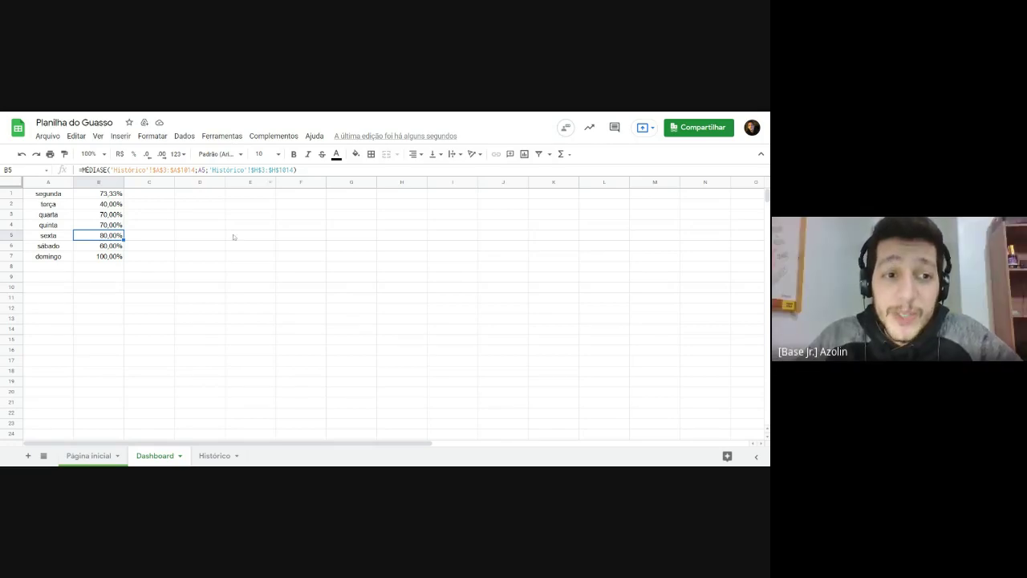
# Step: Select Dashboard cell D7, begin typing =soma, then cancel the entry
pyautogui.click(171, 257)
pyautogui.click(201, 261)
pyautogui.doubleClick(200, 260)
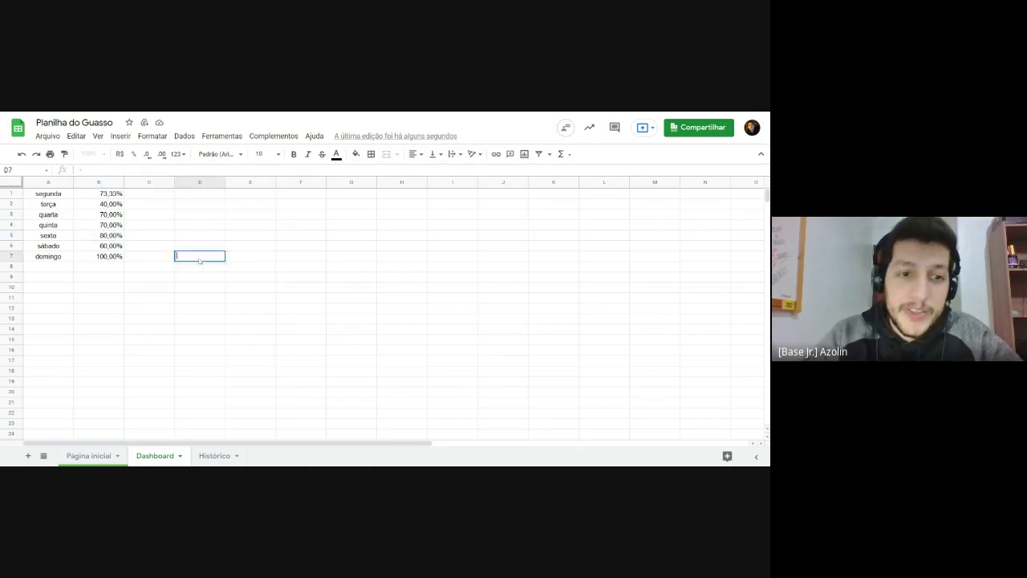
pyautogui.write('=soma')
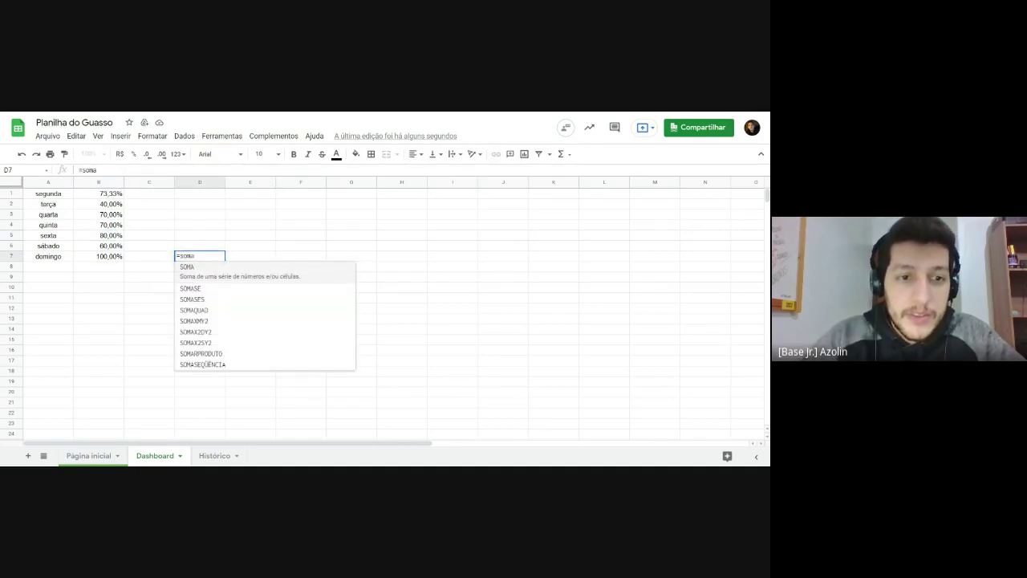
pyautogui.press('Escape')
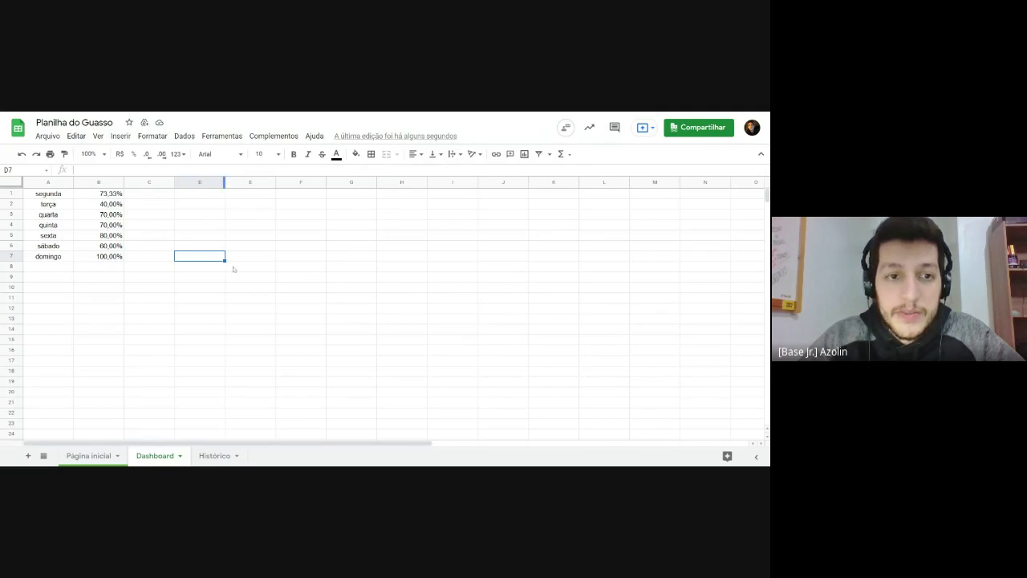
# Step: Enter =SOMA( in D7 from the autocomplete suggestion and dismiss the function help
pyautogui.write('=soma')
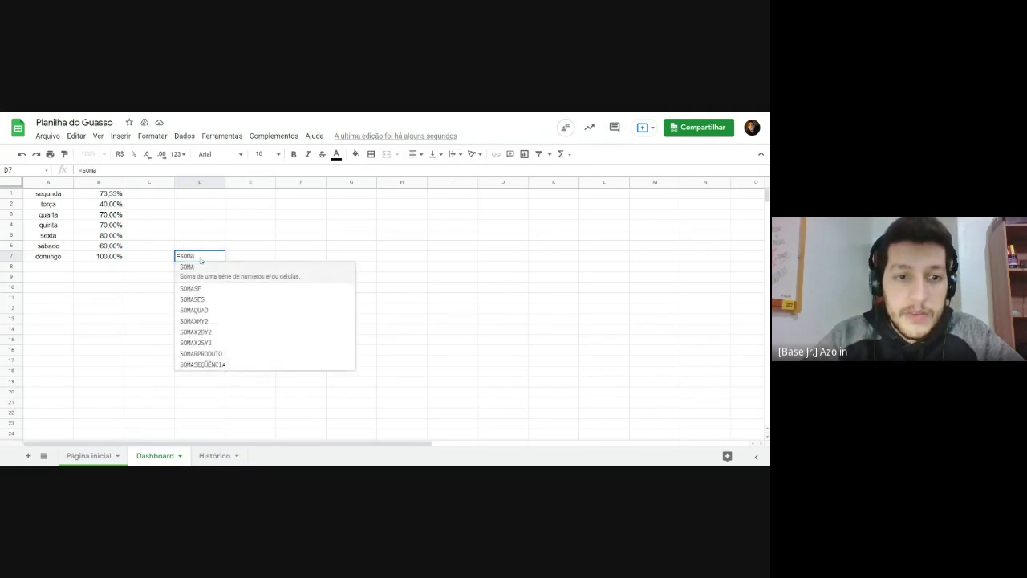
pyautogui.press('Tab')
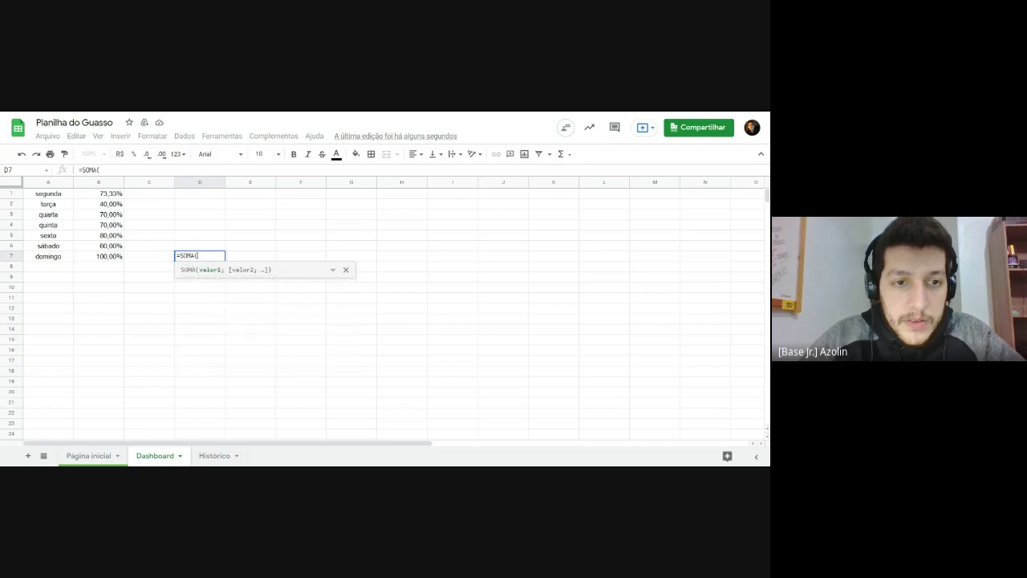
pyautogui.click(332, 271)
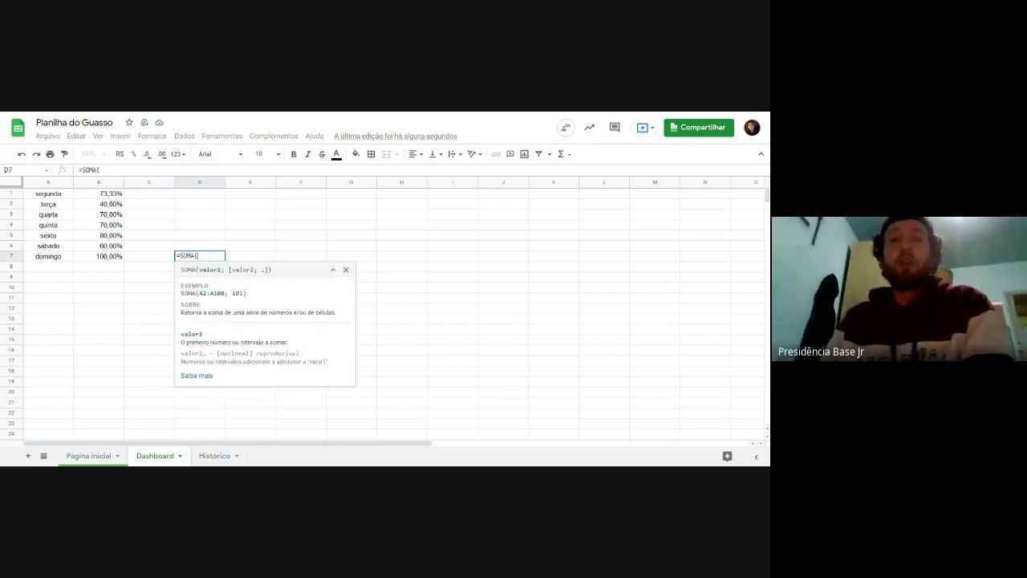
pyautogui.click(332, 270)
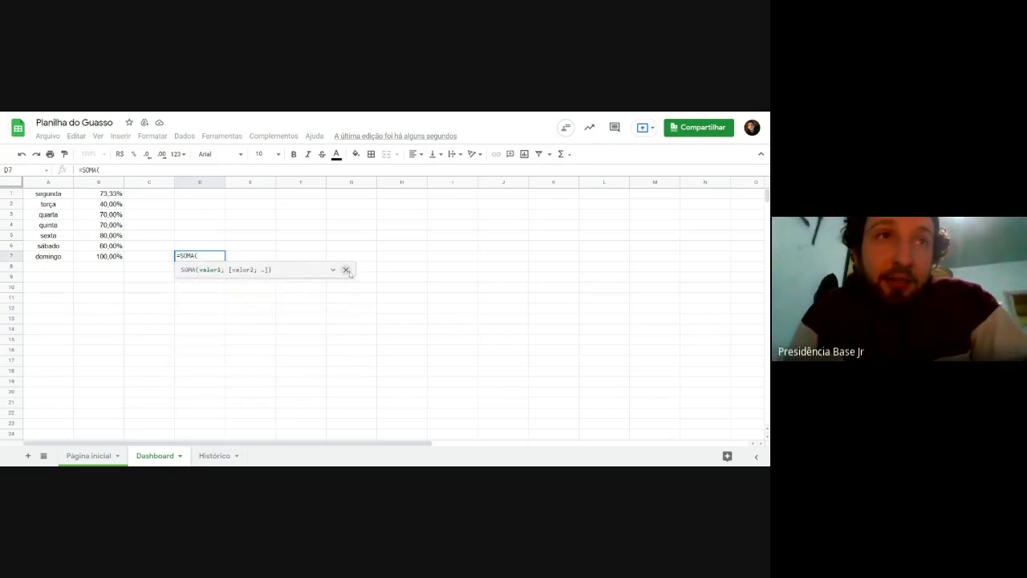
pyautogui.click(346, 269)
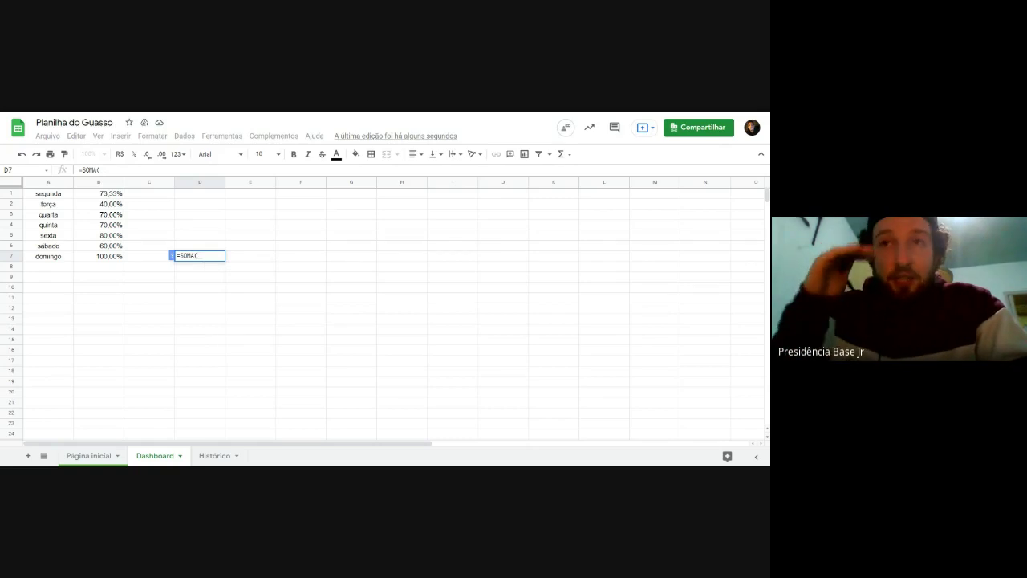
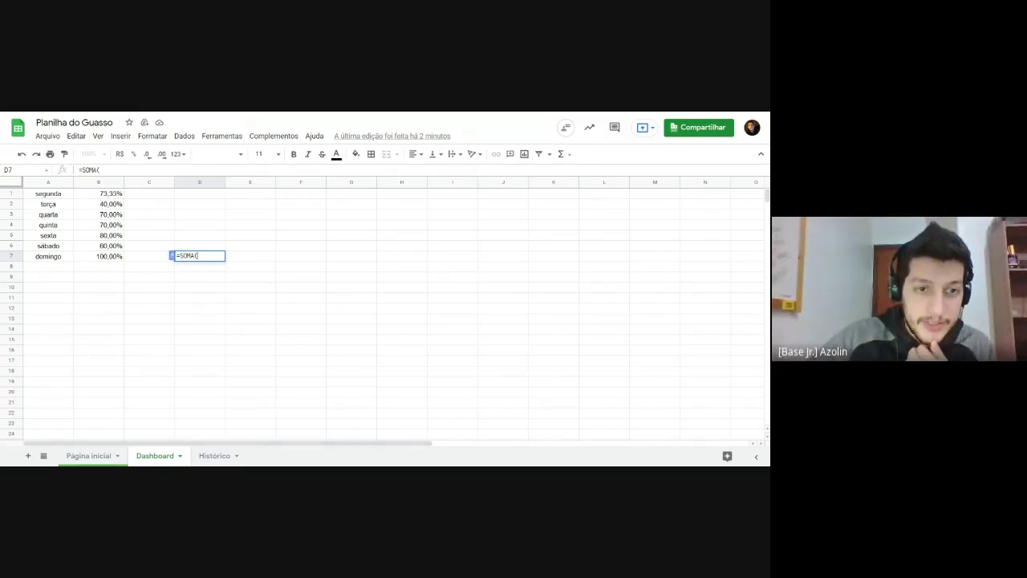
# Step: Delete the partial =SOMA( entry from D7 and leave the cell empty
pyautogui.press('BackSpace')
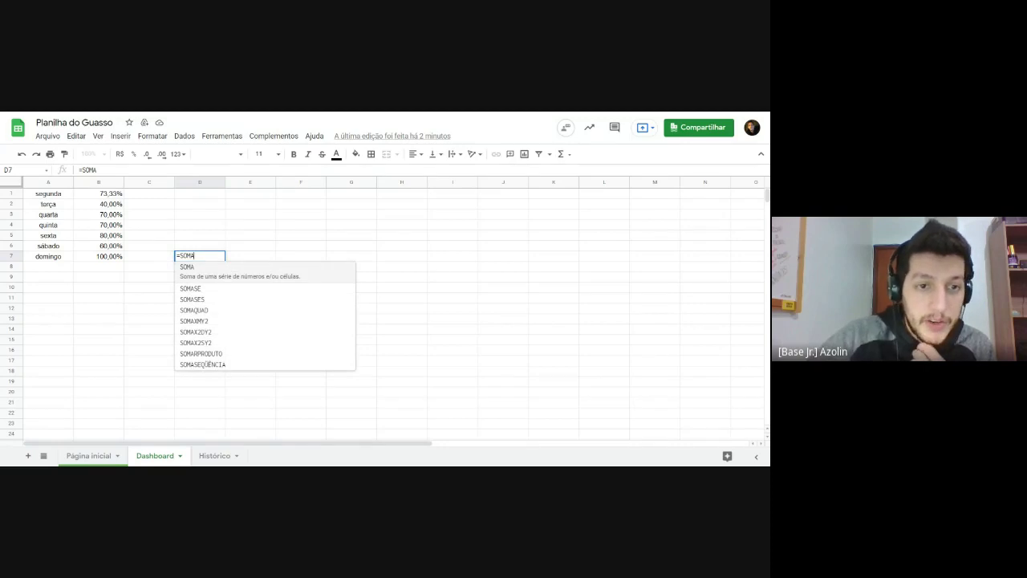
pyautogui.hotkey('shift', 'Left')
pyautogui.hotkey('shift', 'Left')
pyautogui.hotkey('shift', 'Left')
pyautogui.hotkey('shift', 'Left')
pyautogui.hotkey('shift', 'Left')
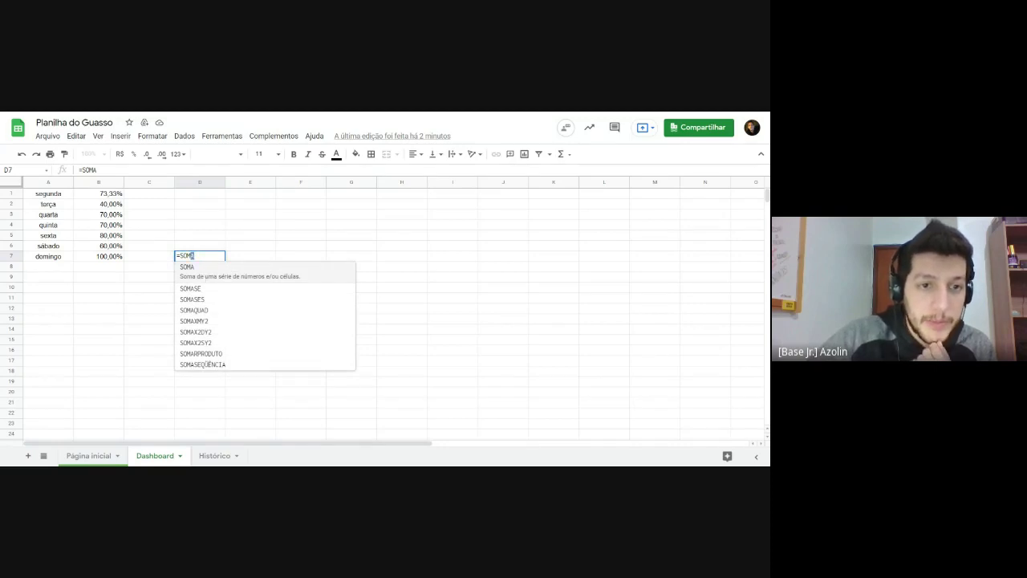
pyautogui.press('BackSpace')
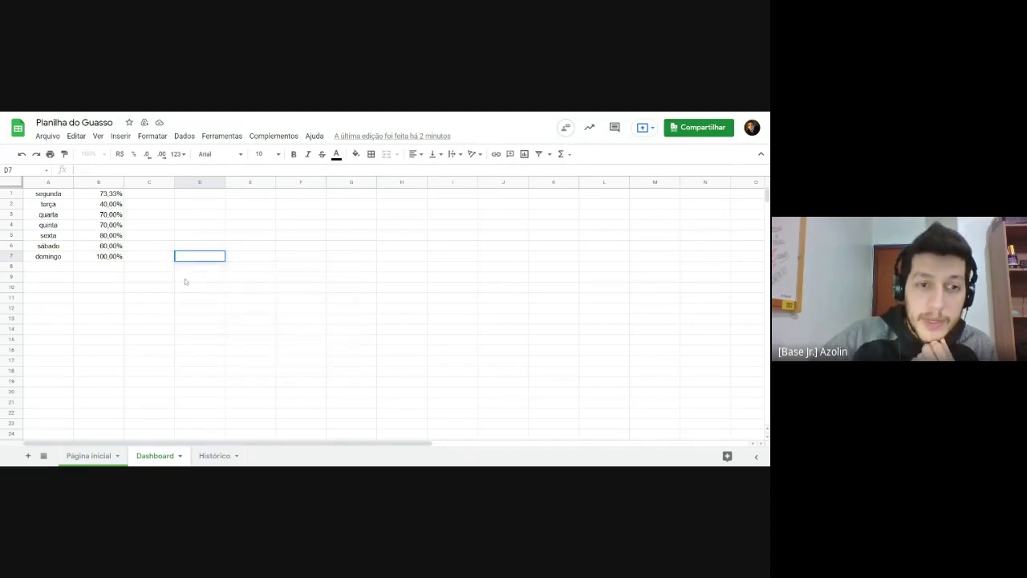
pyautogui.click(184, 279)
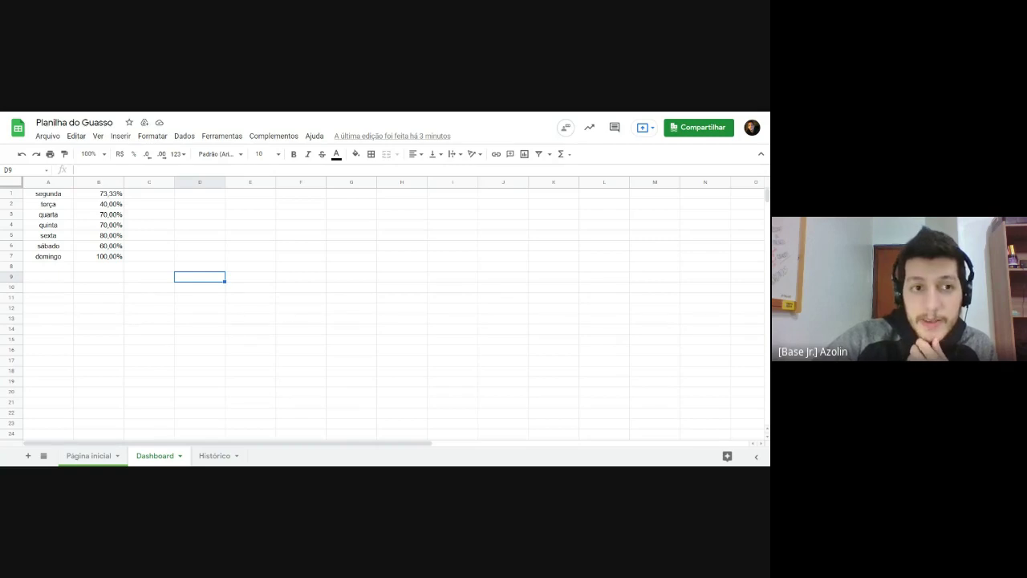
# Step: Tick Yoga, Leitura, Exercicio, Acordar cedo and Apontar on Página inicial, then view Histórico's DIA PERFEITO column
pyautogui.click(88, 455)
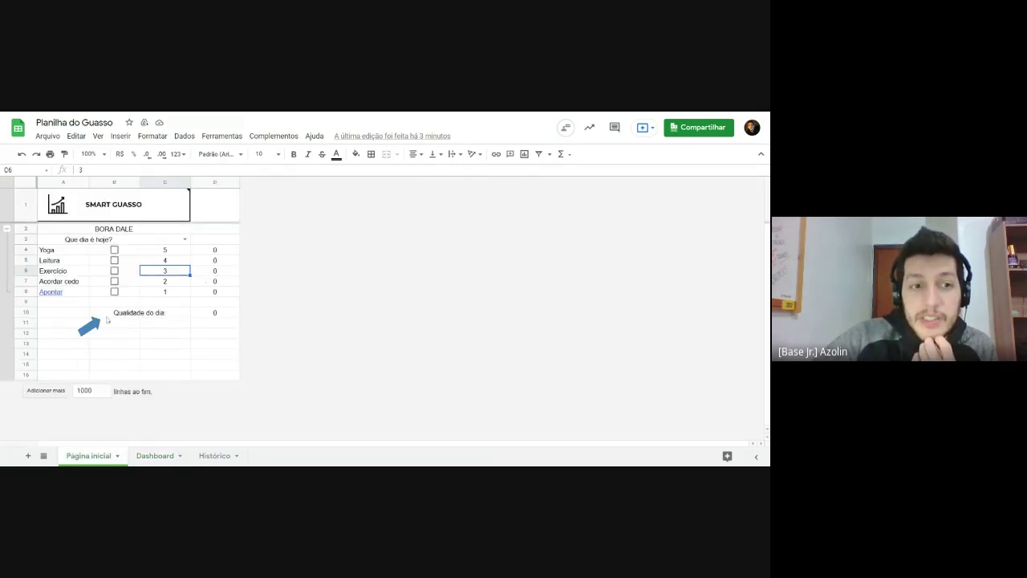
pyautogui.click(114, 251)
pyautogui.click(115, 260)
pyautogui.click(115, 271)
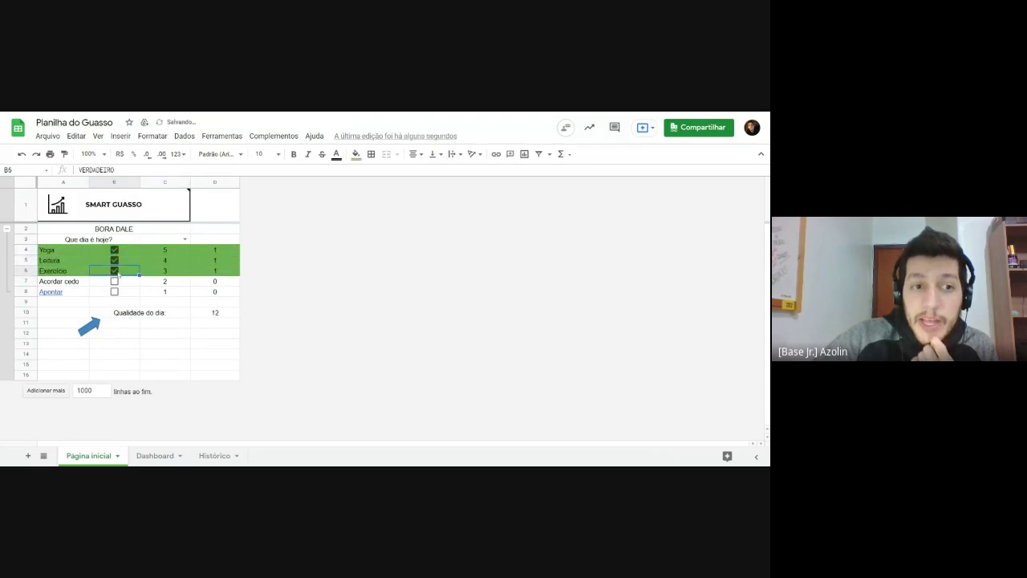
pyautogui.click(115, 281)
pyautogui.click(115, 291)
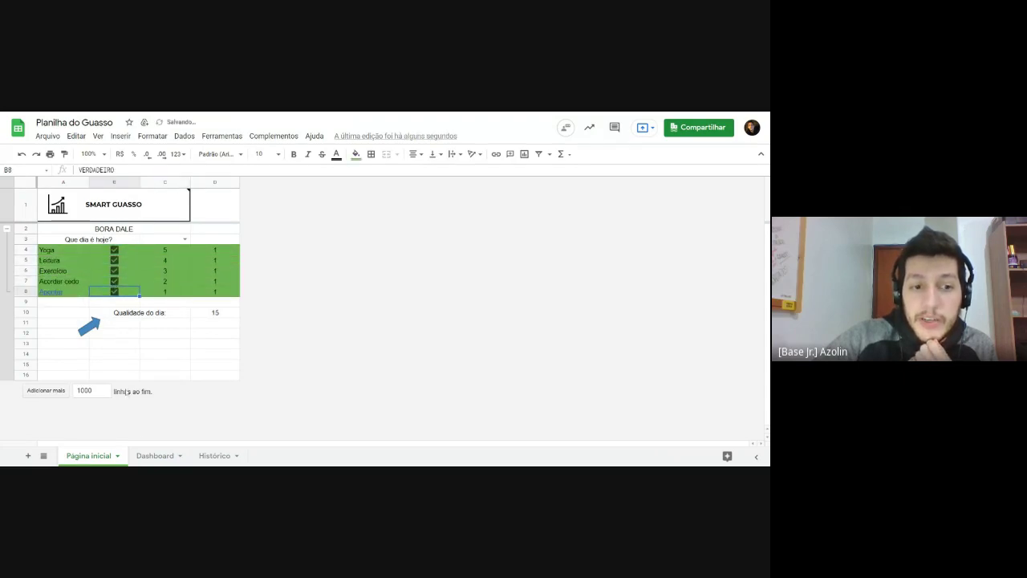
pyautogui.click(214, 455)
pyautogui.click(330, 331)
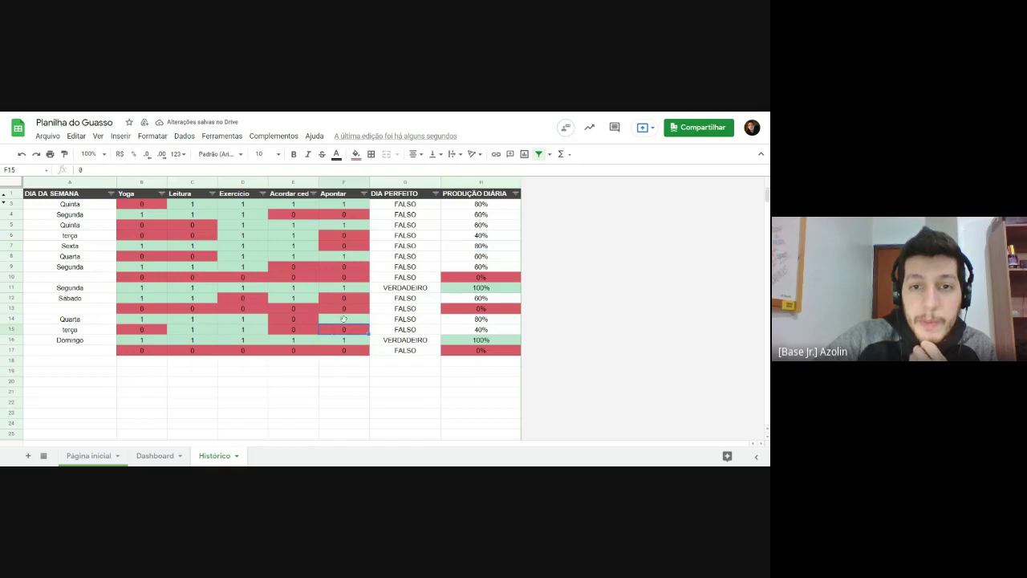
pyautogui.click(397, 195)
pyautogui.moveTo(401, 208); pyautogui.dragTo(405, 351)
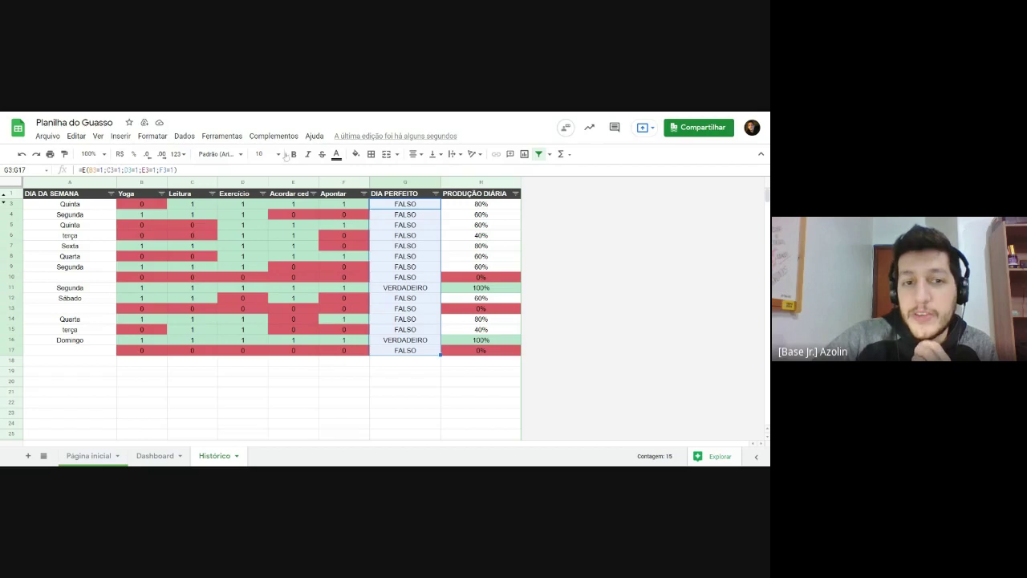
pyautogui.click(388, 207)
pyautogui.click(399, 215)
pyautogui.click(398, 228)
pyautogui.click(403, 235)
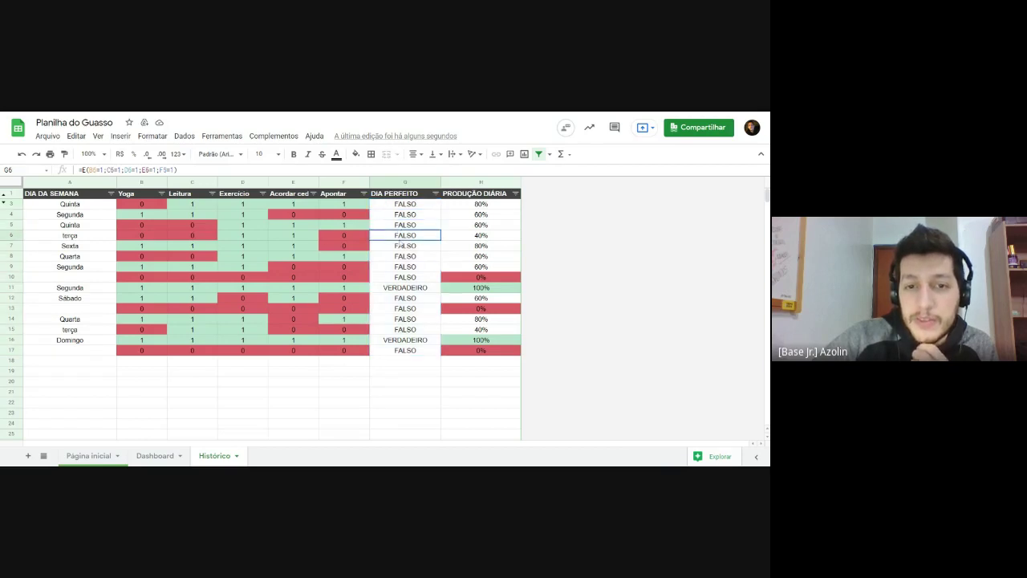
pyautogui.click(404, 287)
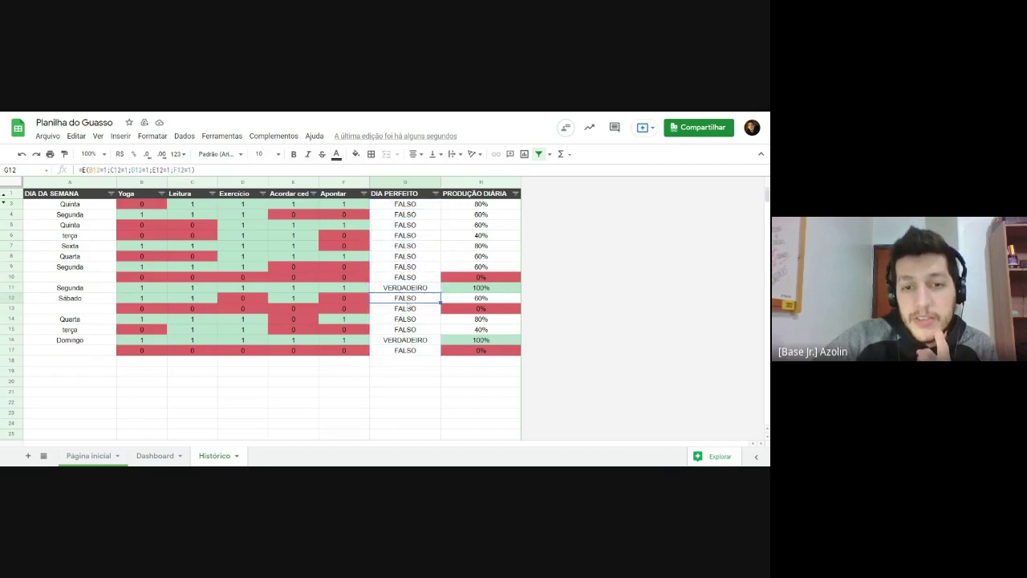
pyautogui.click(406, 340)
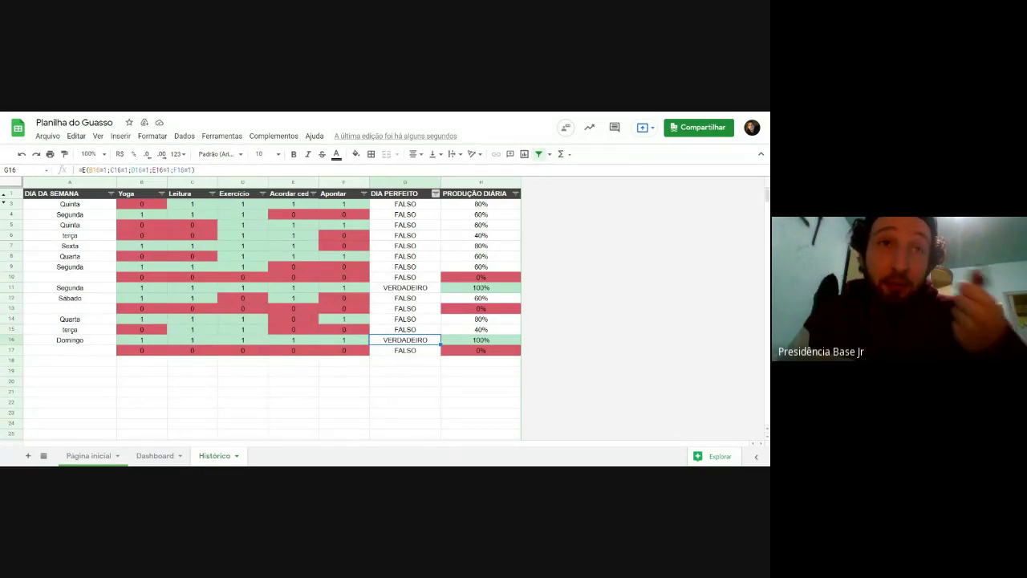
# Step: Filter DIA PERFEITO to show only VERDADEIRO days and inspect the perfect-day rows
pyautogui.click(436, 193)
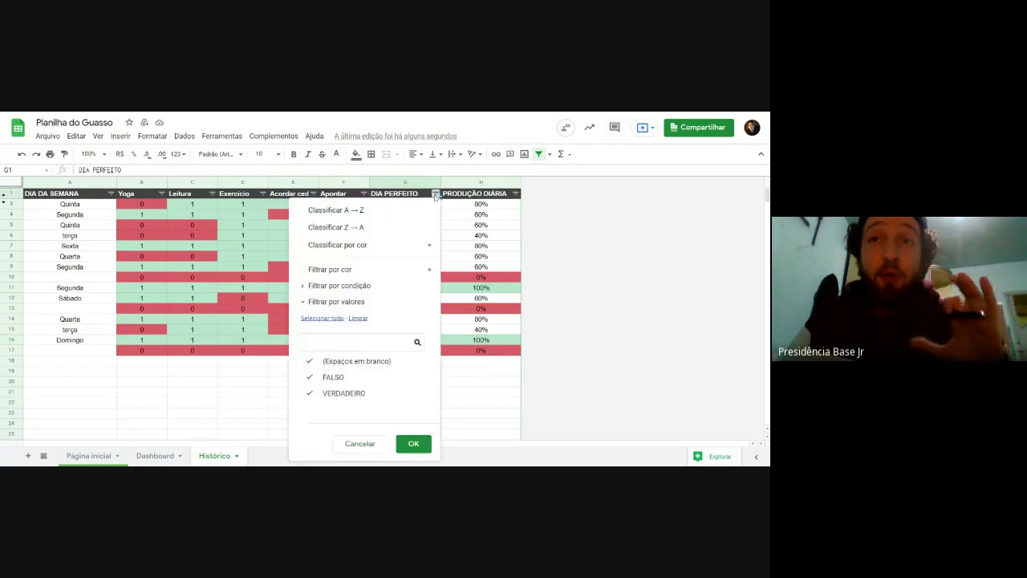
pyautogui.click(336, 376)
pyautogui.click(337, 361)
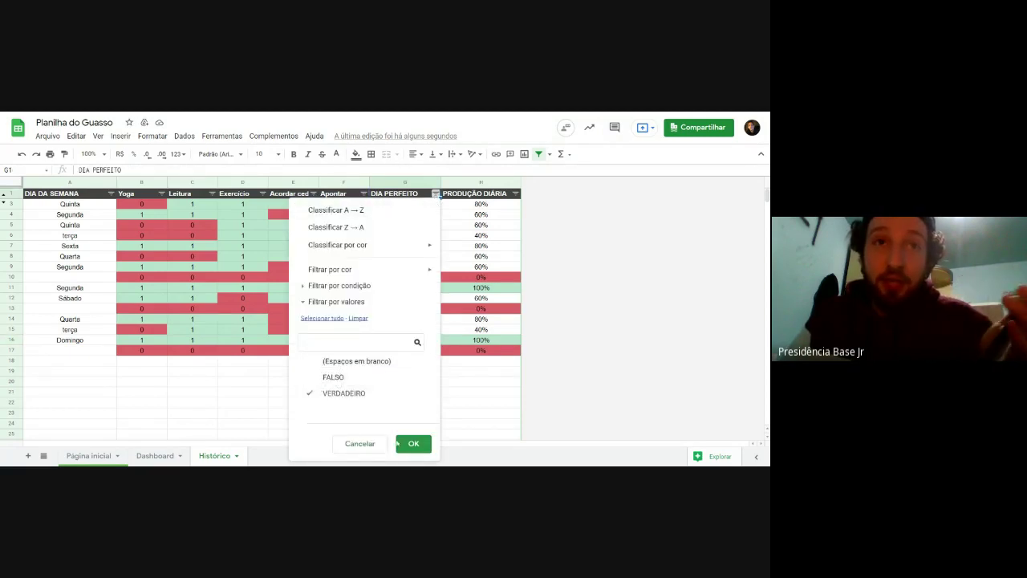
pyautogui.click(413, 444)
pyautogui.click(481, 215)
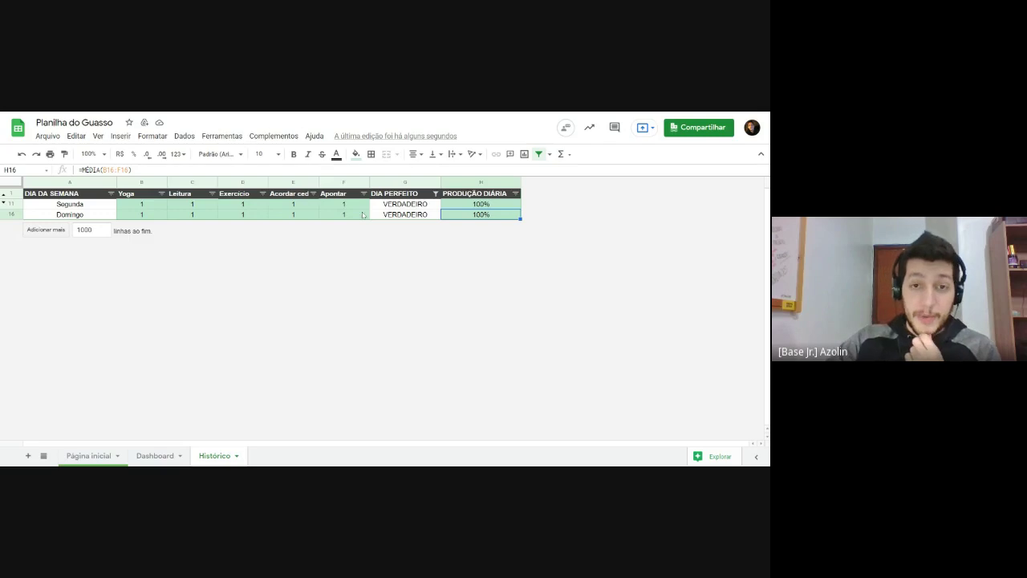
pyautogui.moveTo(72, 204); pyautogui.dragTo(345, 214)
pyautogui.click(399, 215)
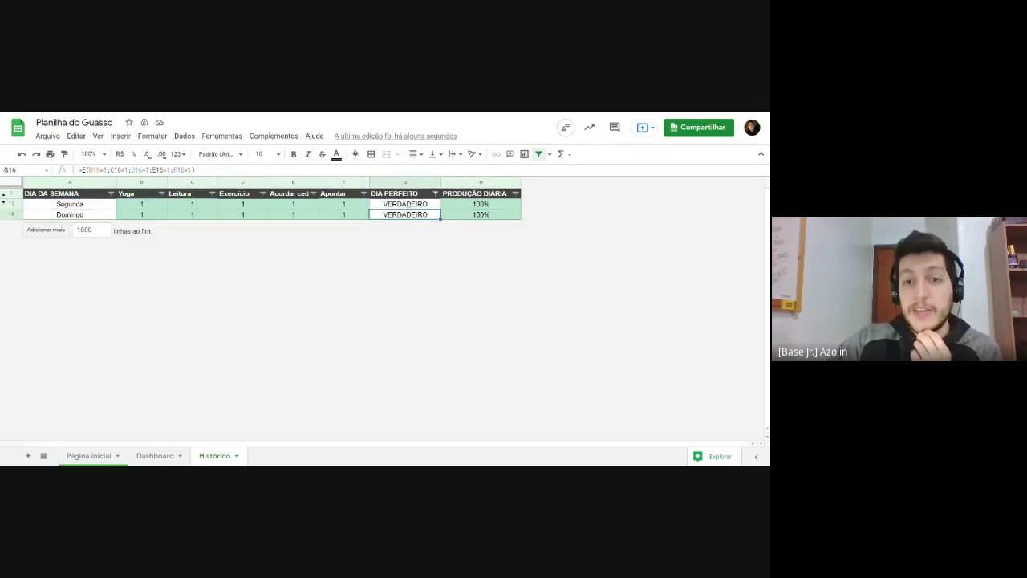
pyautogui.moveTo(407, 203); pyautogui.dragTo(406, 215)
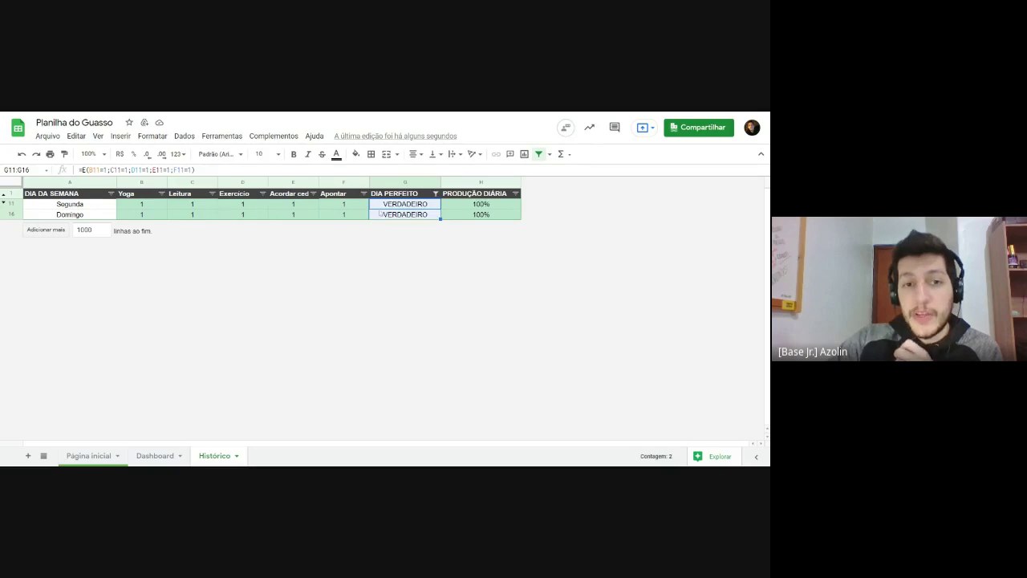
pyautogui.click(77, 216)
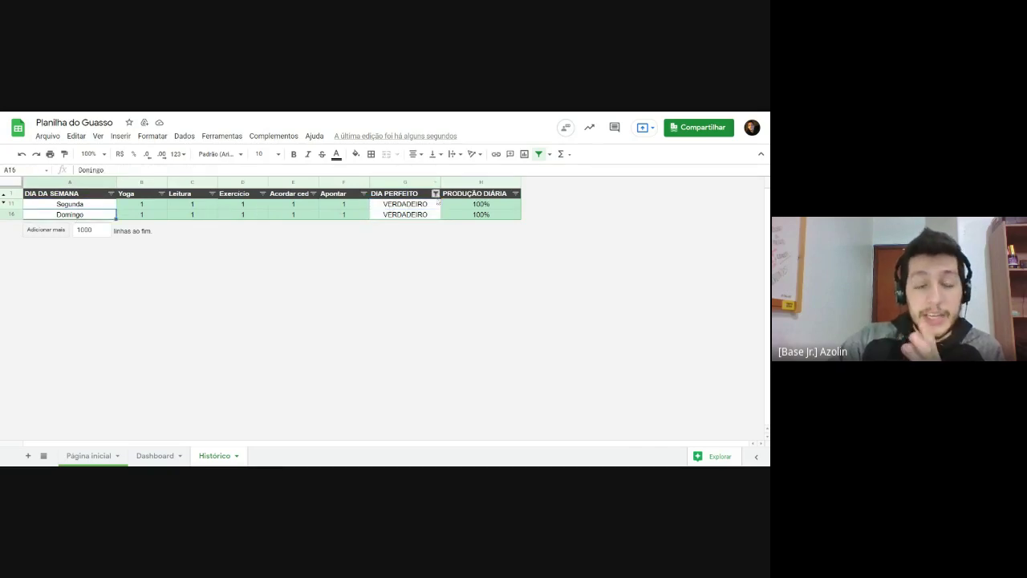
# Step: Re-include FALSO and blank values in the DIA PERFEITO filter and return to the Dashboard
pyautogui.click(435, 193)
pyautogui.click(357, 378)
pyautogui.click(333, 394)
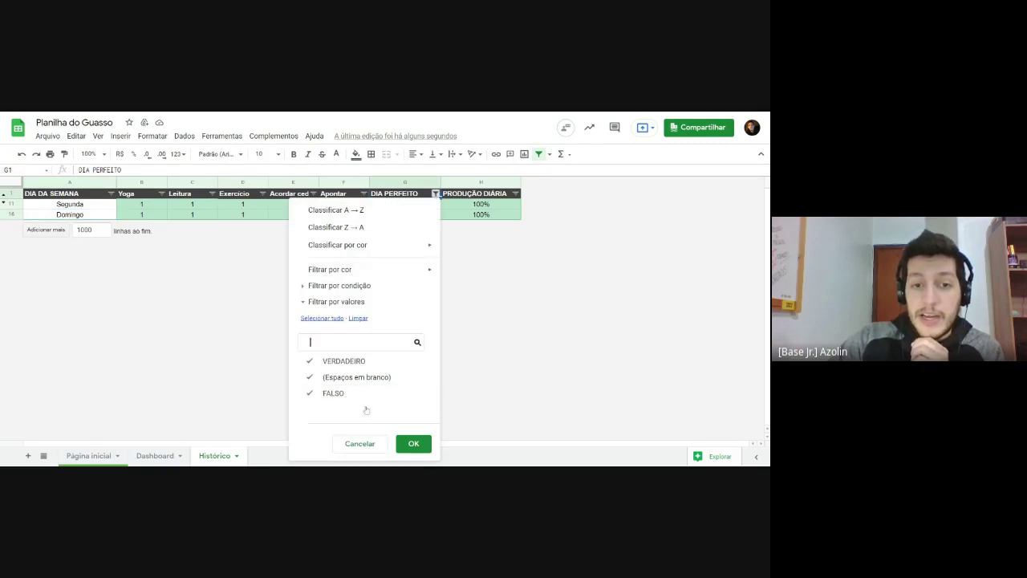
pyautogui.click(412, 443)
pyautogui.click(386, 246)
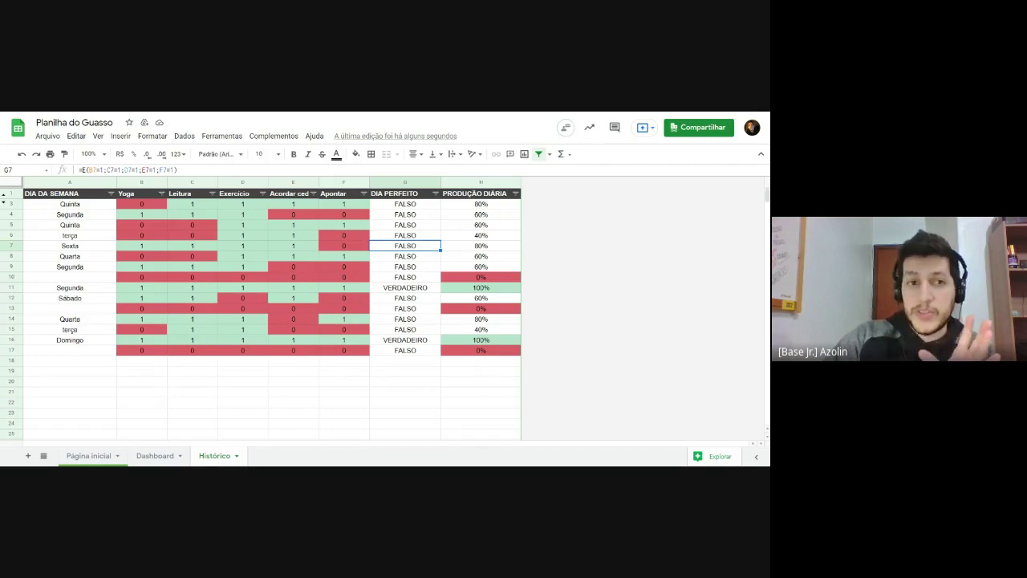
pyautogui.click(154, 456)
# Step: Enter the label 'número de dias perfeitos' in A9
pyautogui.press('Left')
pyautogui.press('Left')
pyautogui.press('Left')
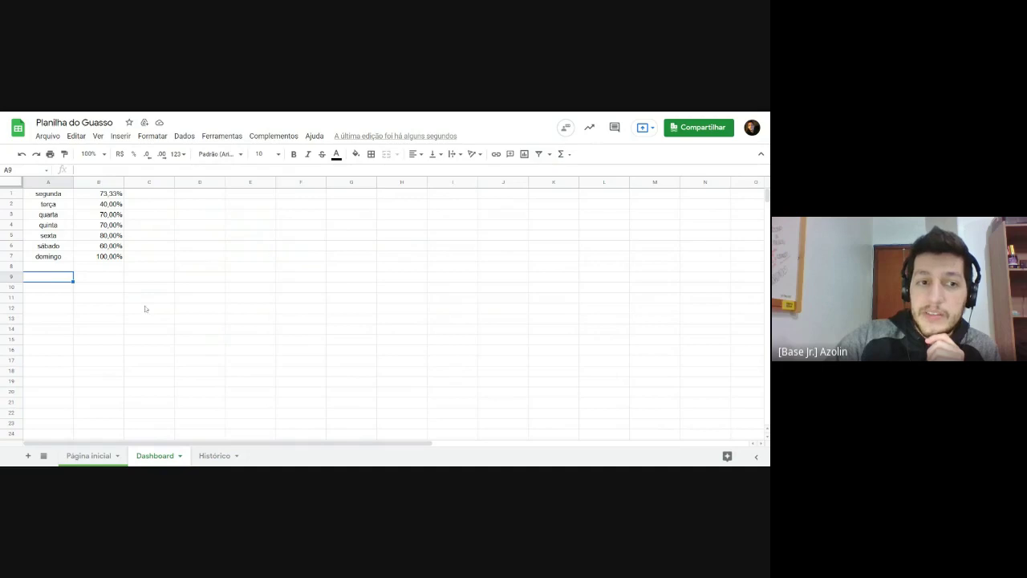
pyautogui.write('n')
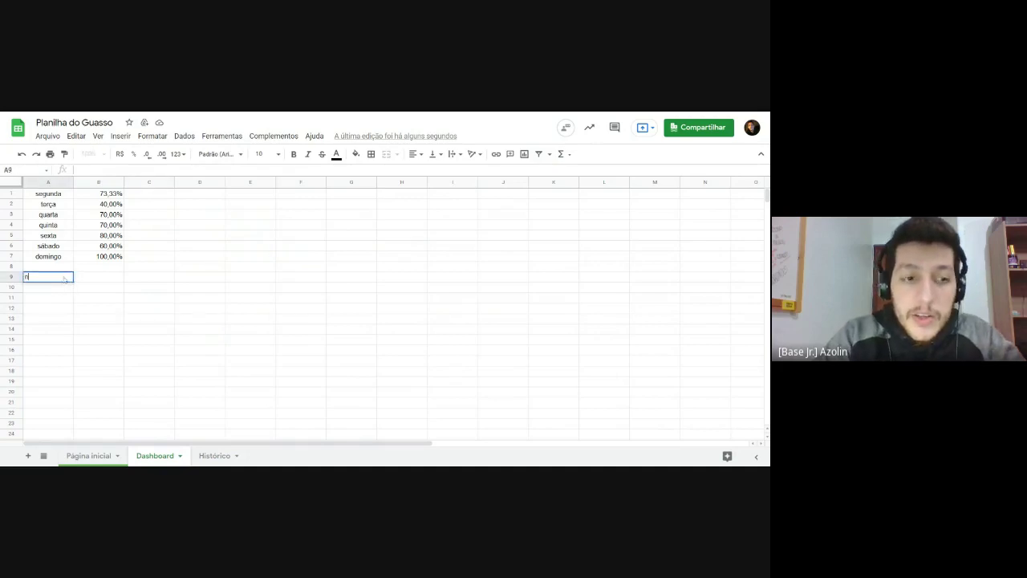
pyautogui.write('úmero de d')
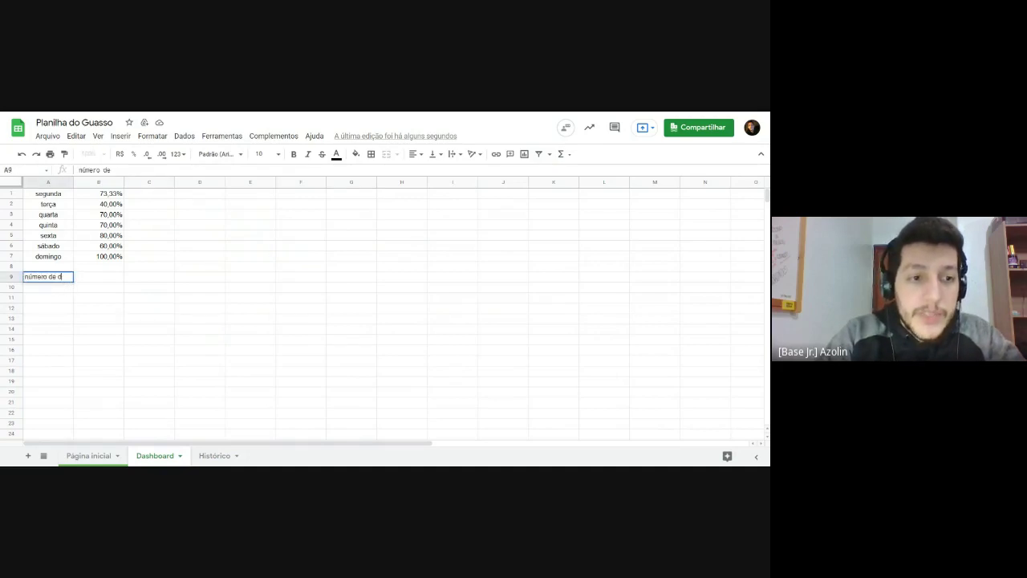
pyautogui.write('ias perfeitos')
pyautogui.press('Return')
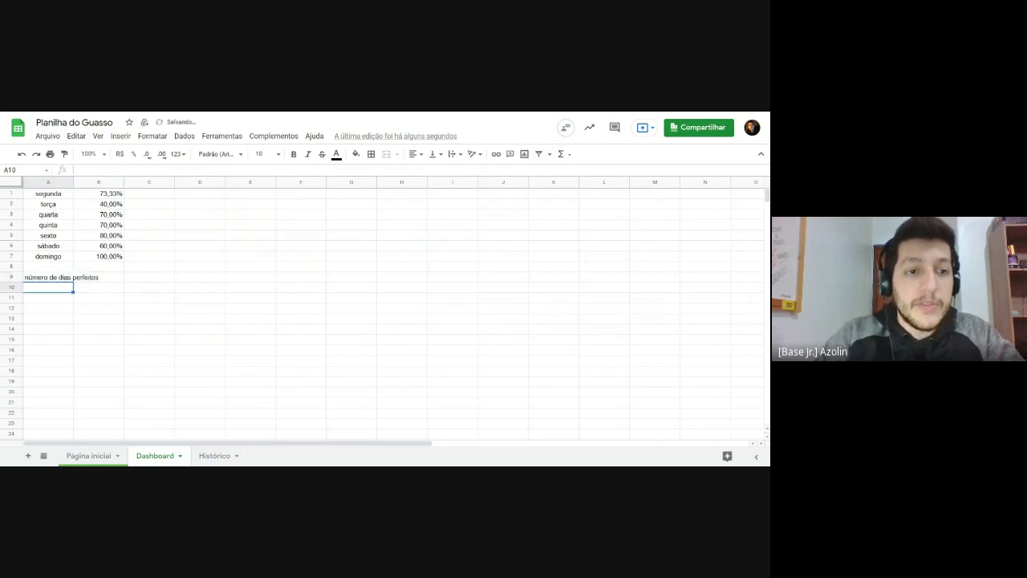
# Step: Merge A9:B9 and centre the label horizontally
pyautogui.press('Up')
pyautogui.hotkey('shift', 'Right')
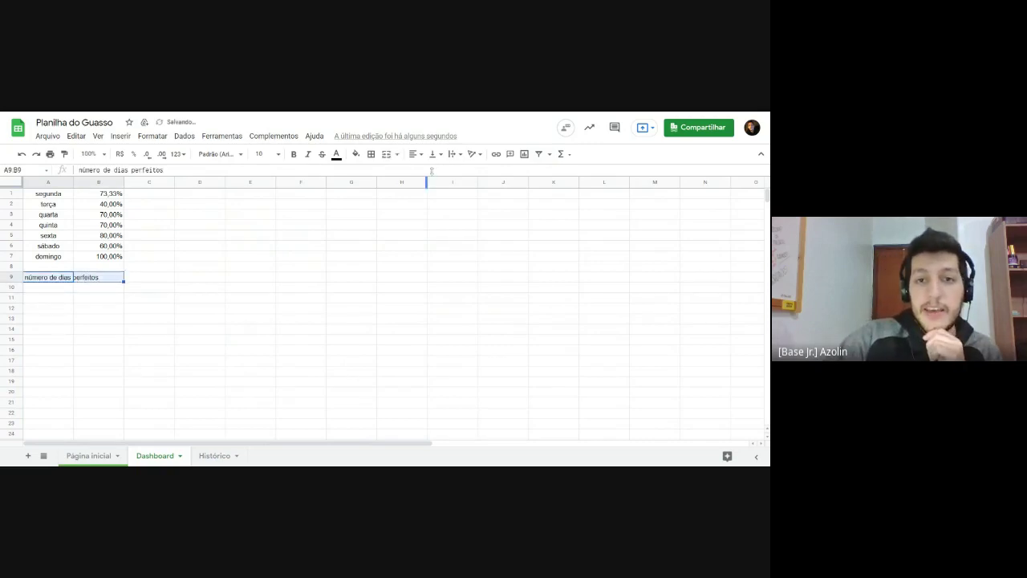
pyautogui.click(386, 154)
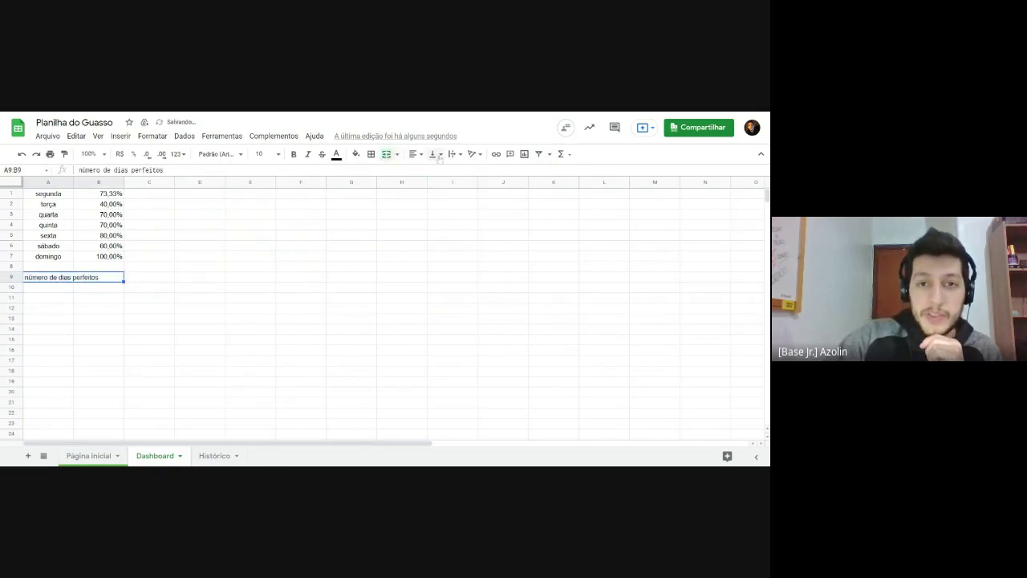
pyautogui.click(414, 154)
pyautogui.click(427, 174)
pyautogui.click(298, 303)
pyautogui.click(159, 280)
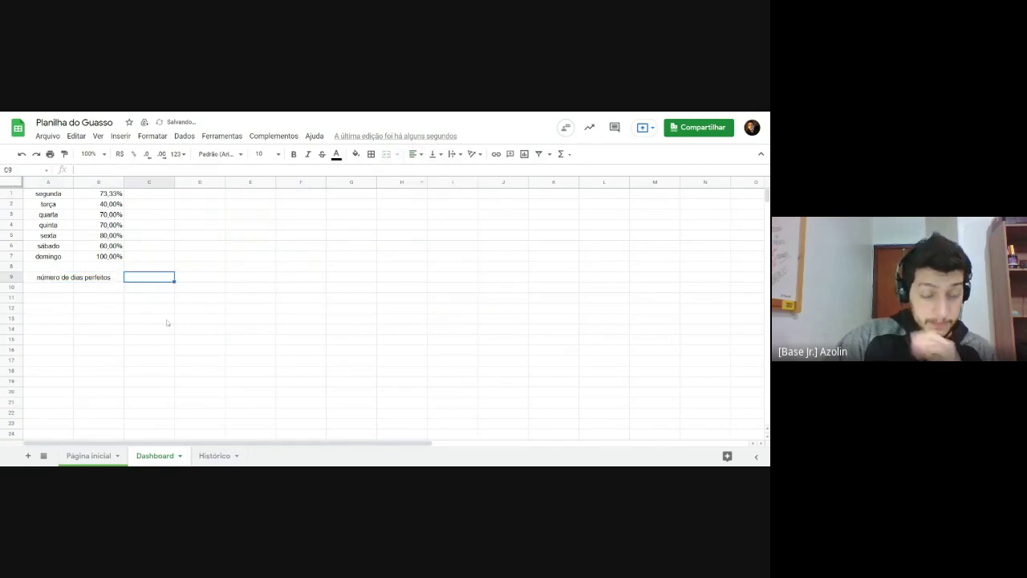
pyautogui.click(182, 249)
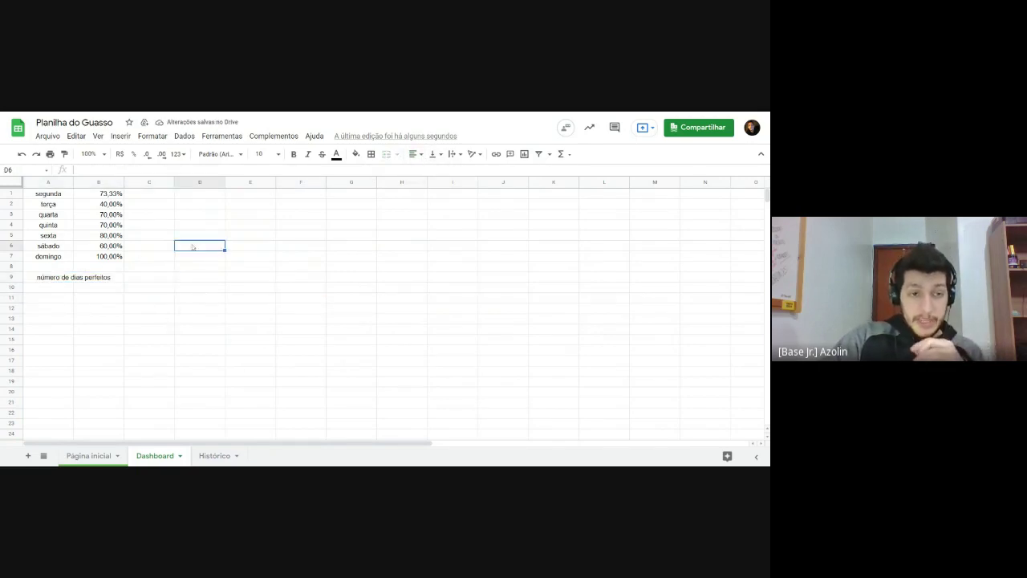
pyautogui.click(60, 281)
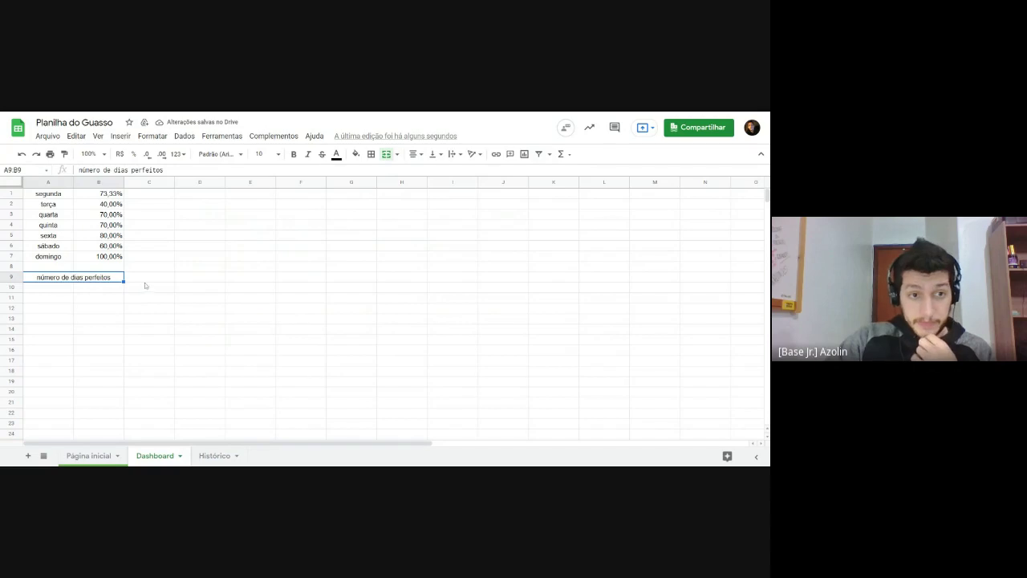
pyautogui.click(144, 278)
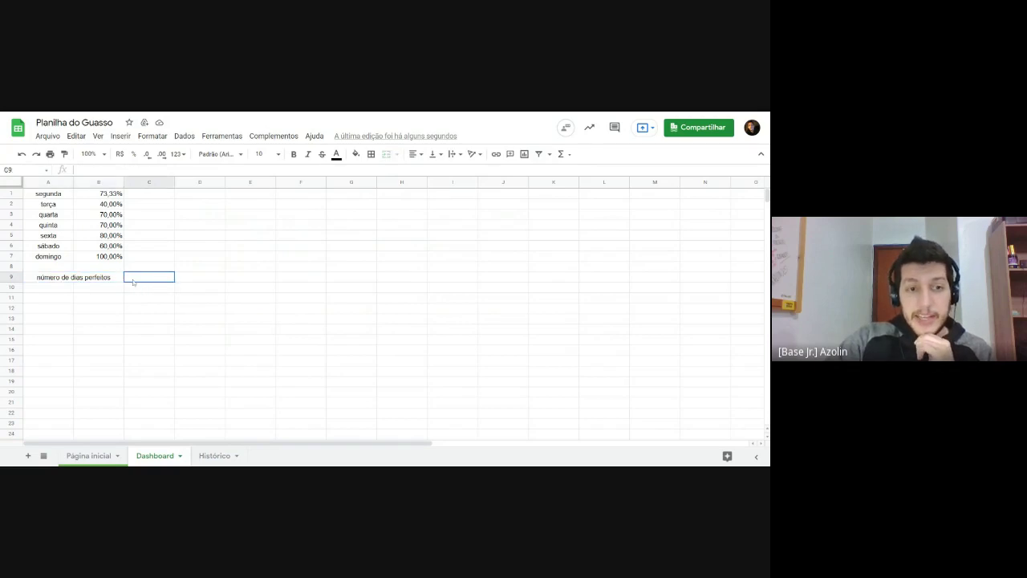
# Step: Fill cell C9 with green
pyautogui.click(356, 153)
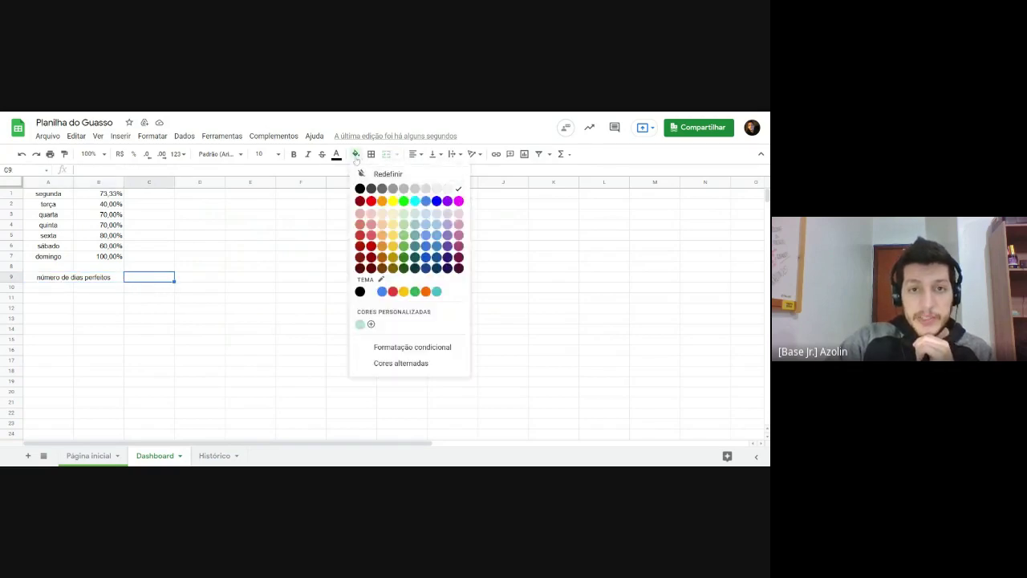
pyautogui.click(406, 246)
pyautogui.click(256, 288)
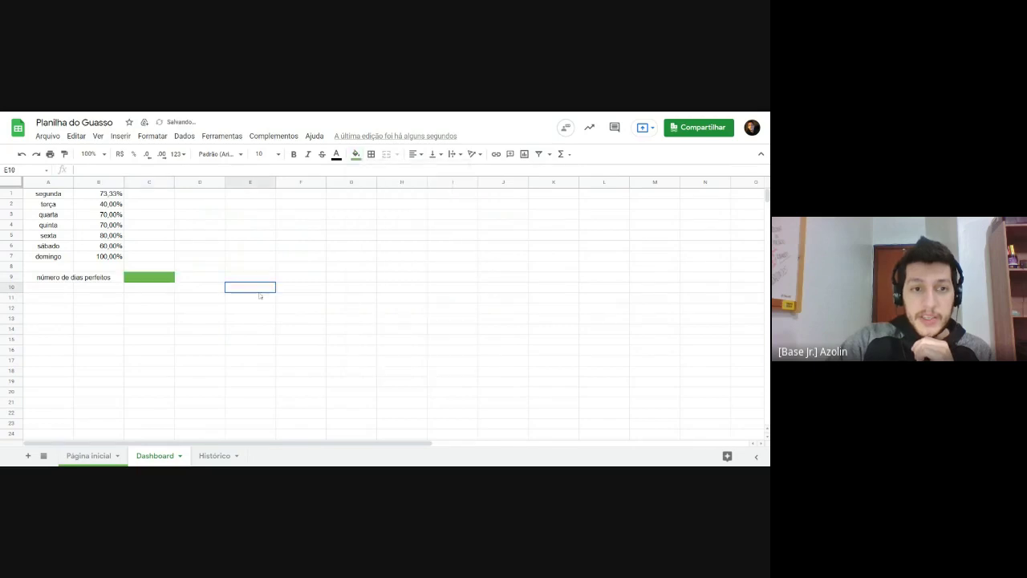
pyautogui.click(150, 282)
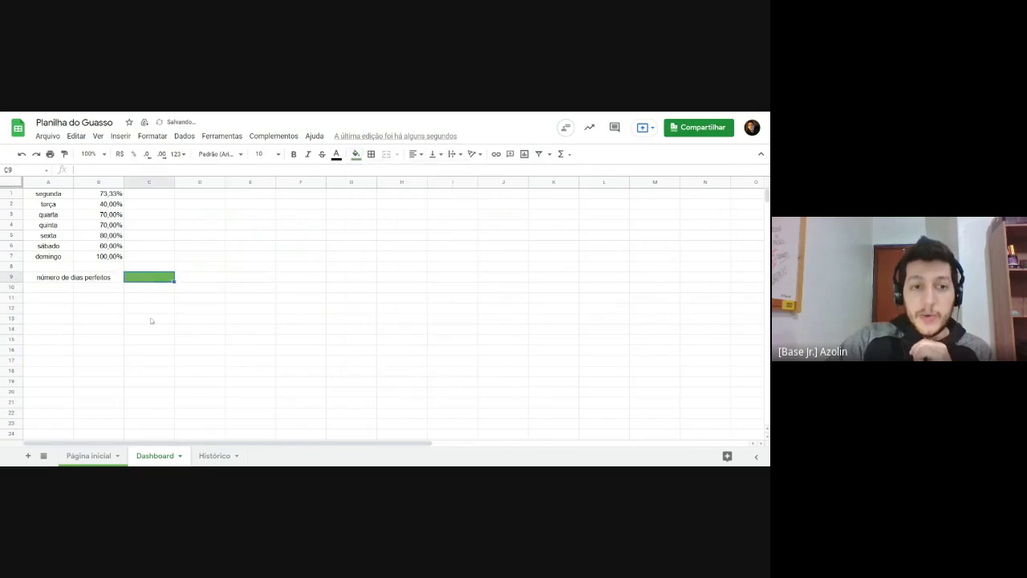
# Step: Give the merged A9:B9 label a dark grey fill and white text
pyautogui.click(87, 278)
pyautogui.click(355, 154)
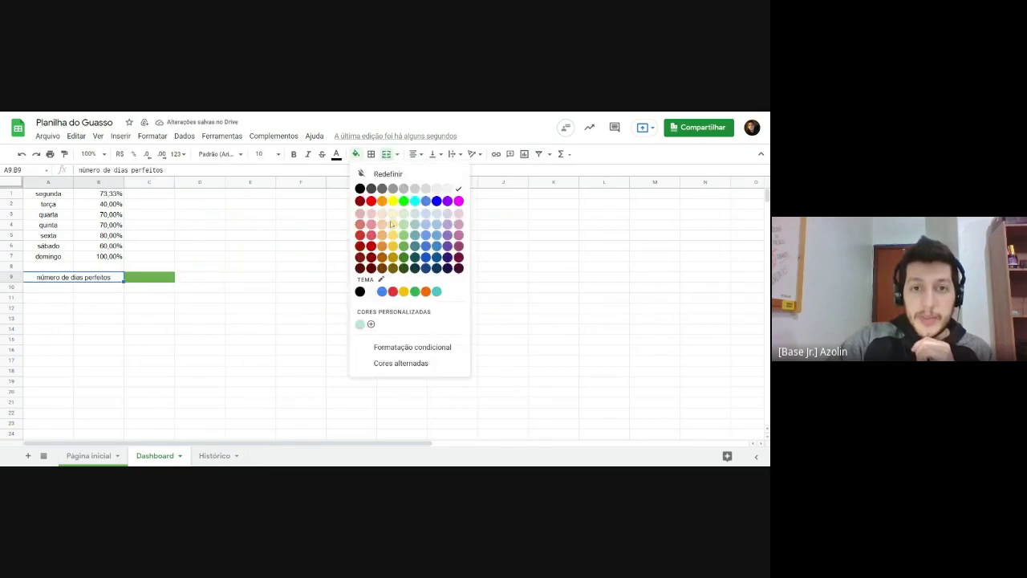
pyautogui.click(384, 197)
pyautogui.click(336, 154)
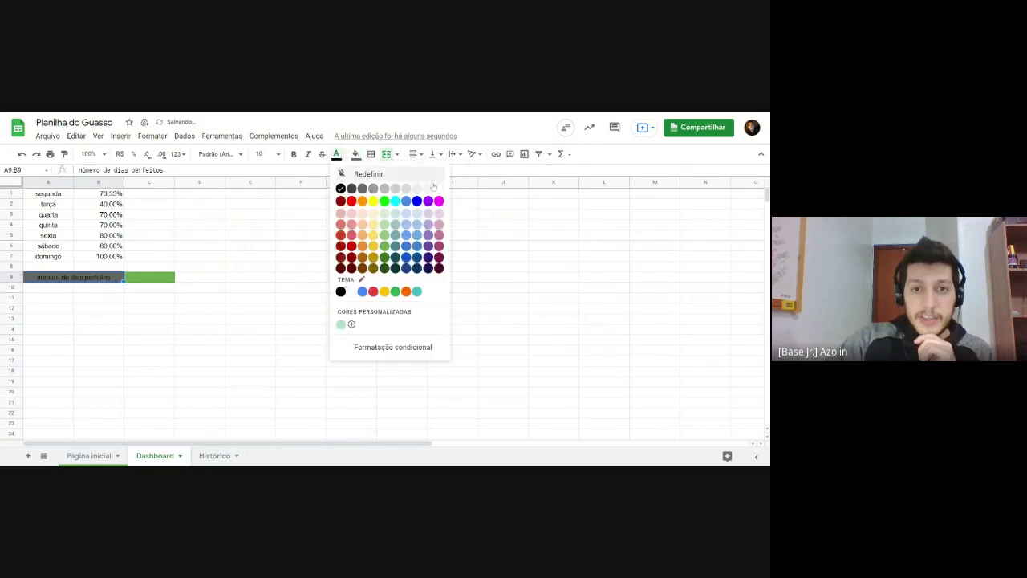
pyautogui.click(435, 188)
pyautogui.click(301, 266)
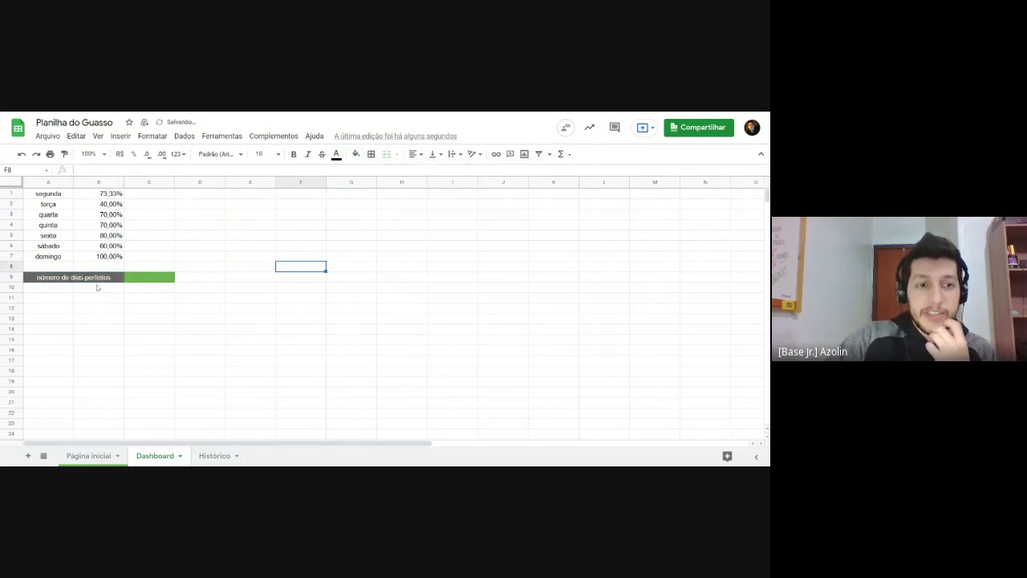
pyautogui.click(133, 294)
pyautogui.click(76, 278)
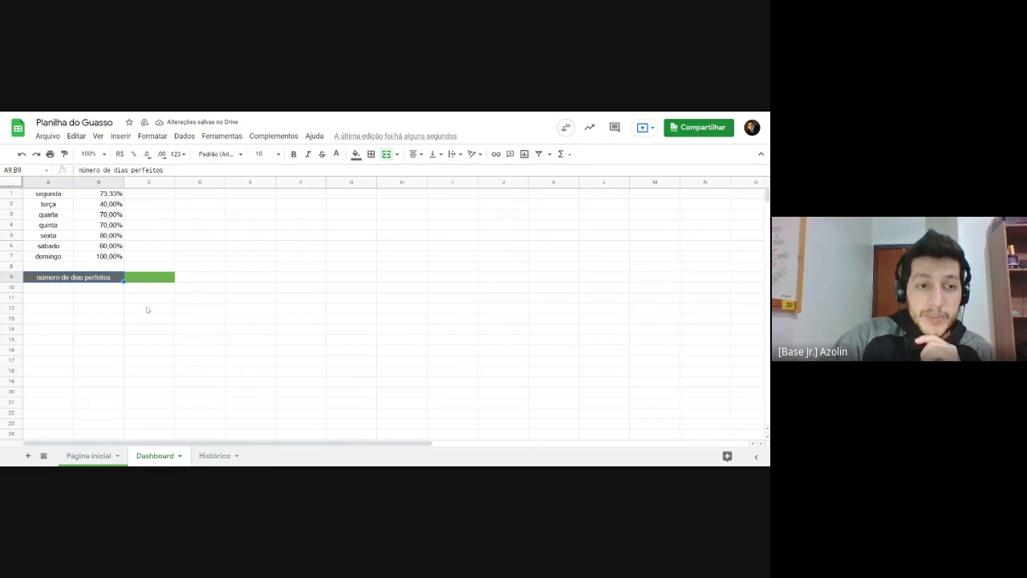
pyautogui.click(152, 278)
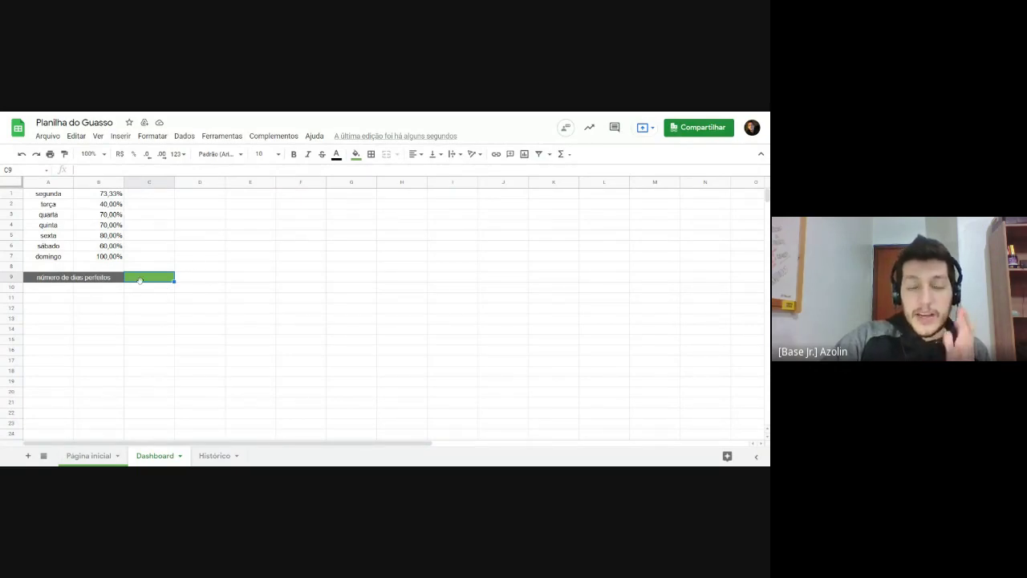
# Step: Start a =CONT.SE( formula in C9 and review its intervalo and criterio arguments
pyautogui.write('=')
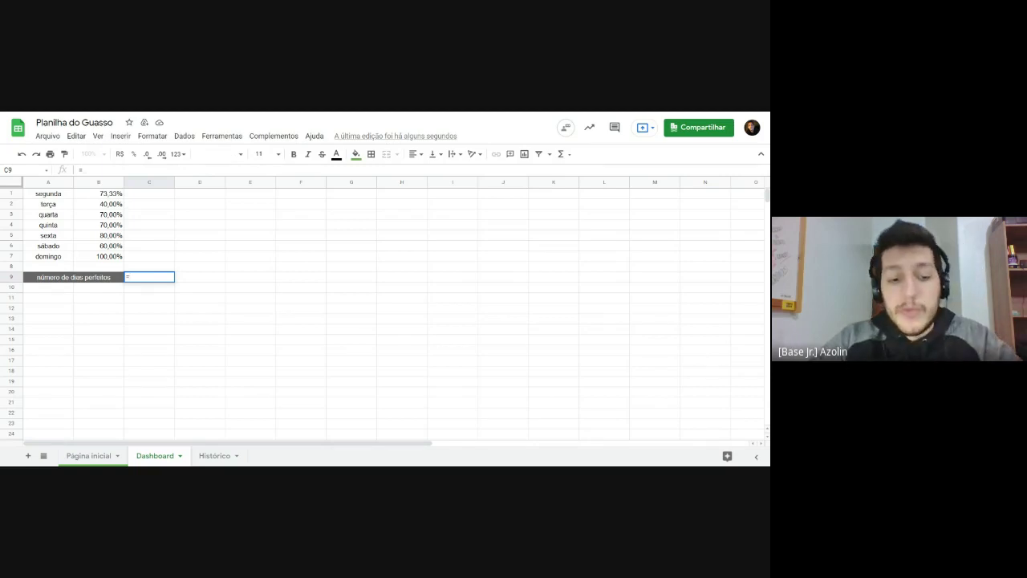
pyautogui.write('cont')
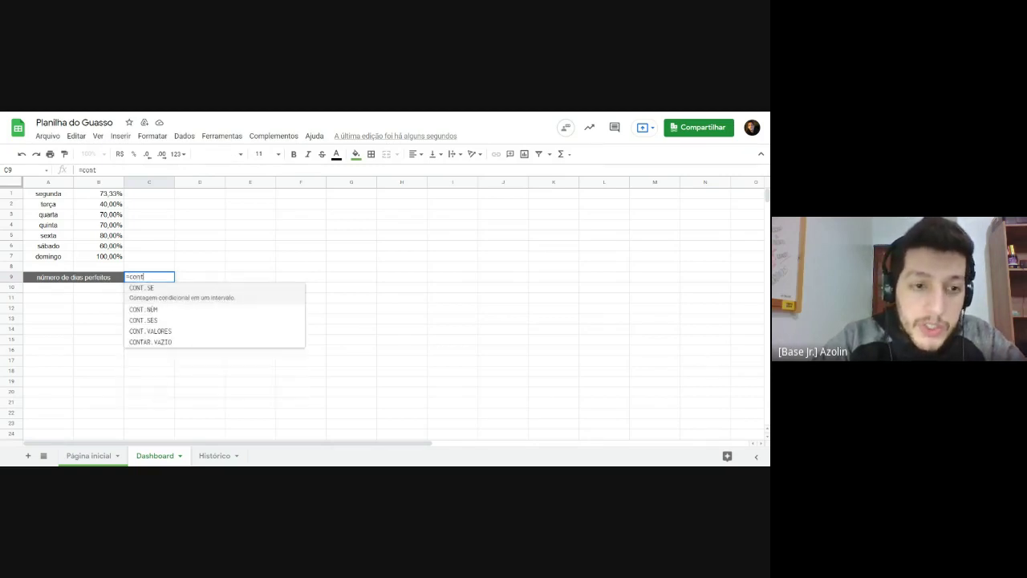
pyautogui.write('.se')
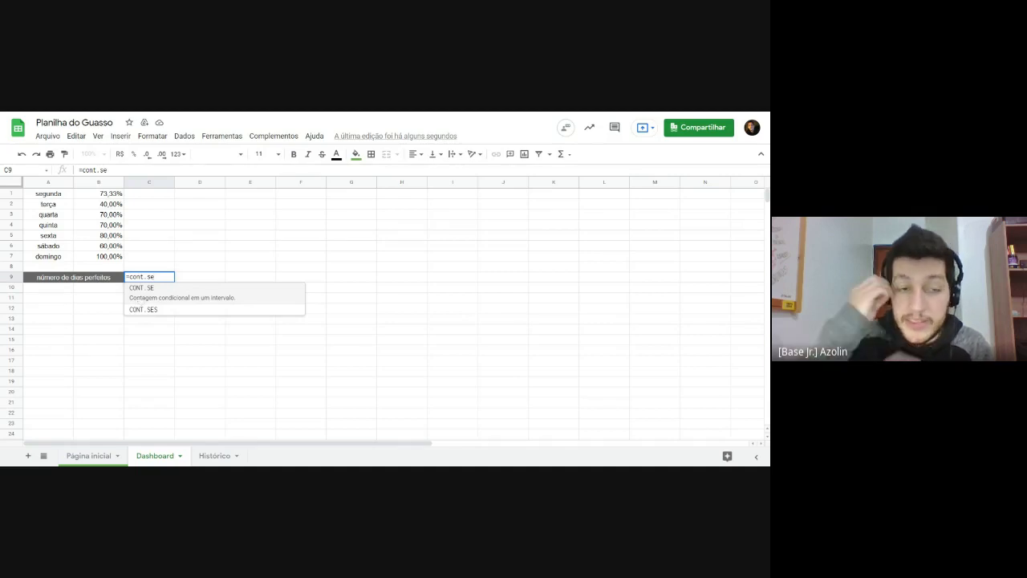
pyautogui.press('Tab')
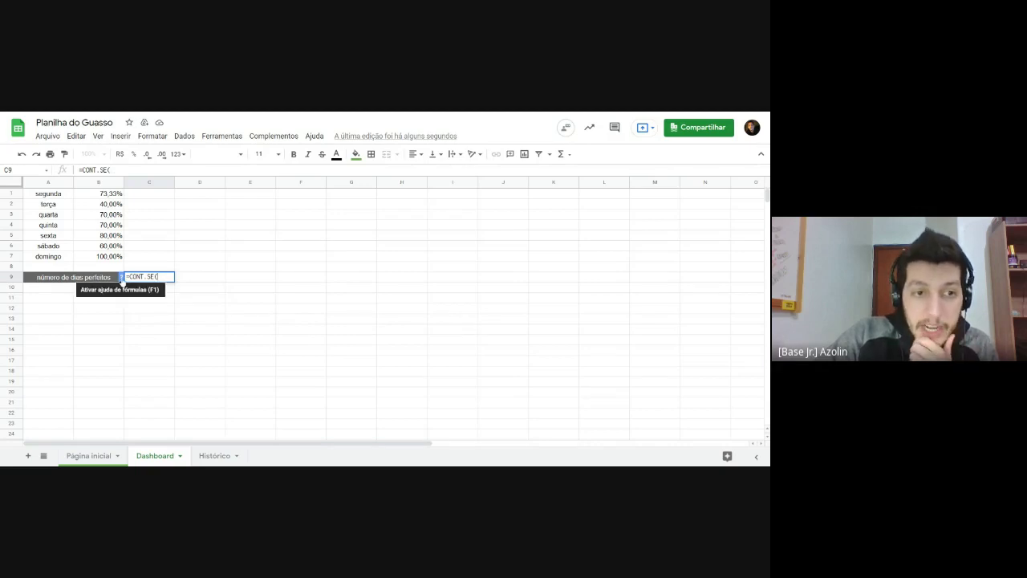
pyautogui.click(121, 277)
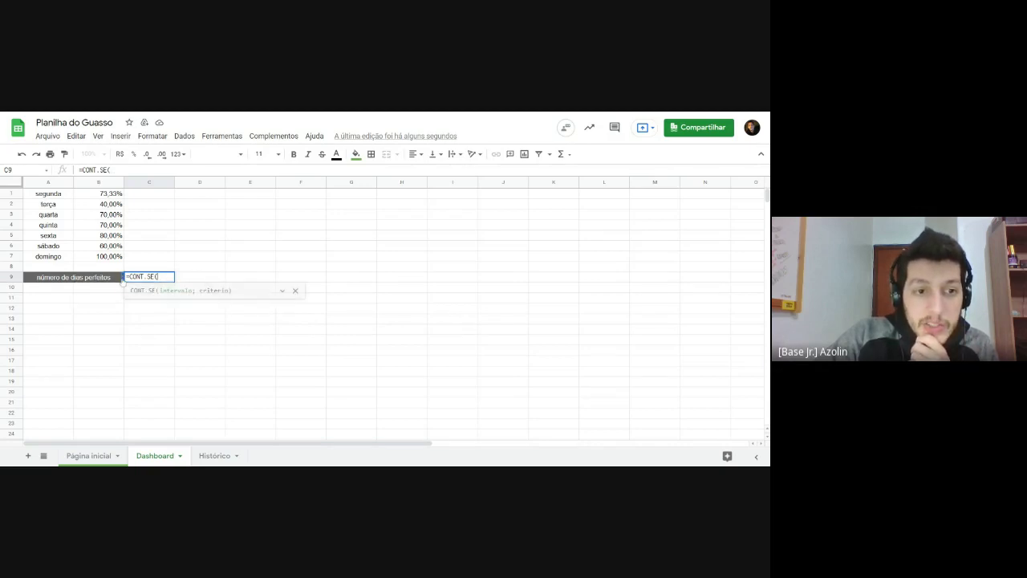
pyautogui.click(282, 291)
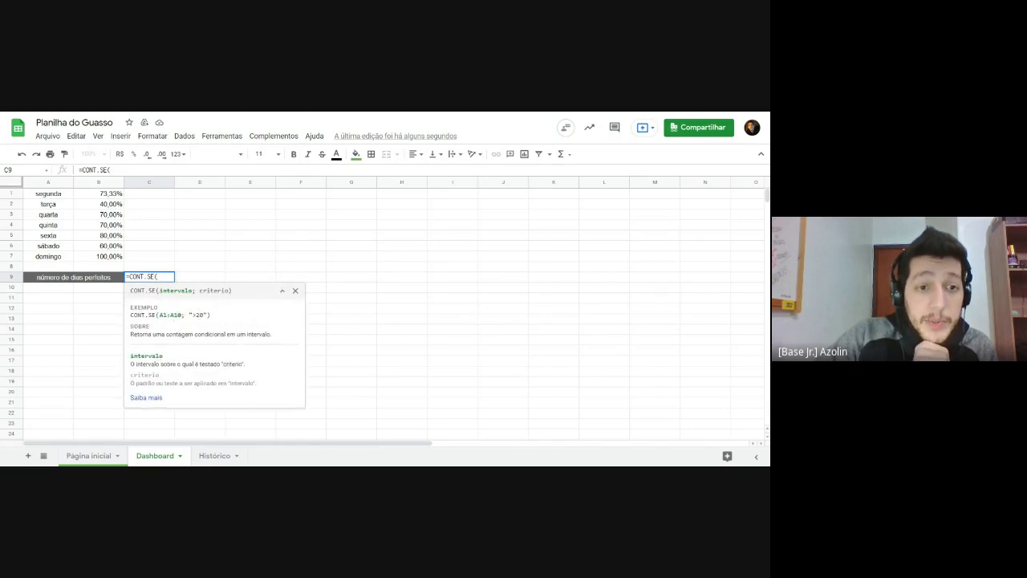
pyautogui.moveTo(159, 291); pyautogui.dragTo(229, 297)
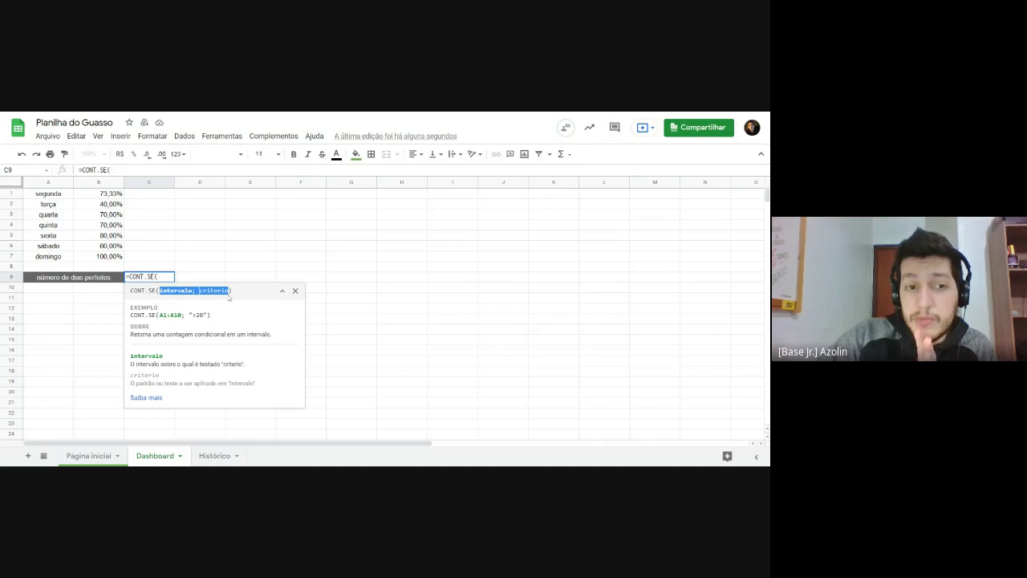
pyautogui.click(158, 276)
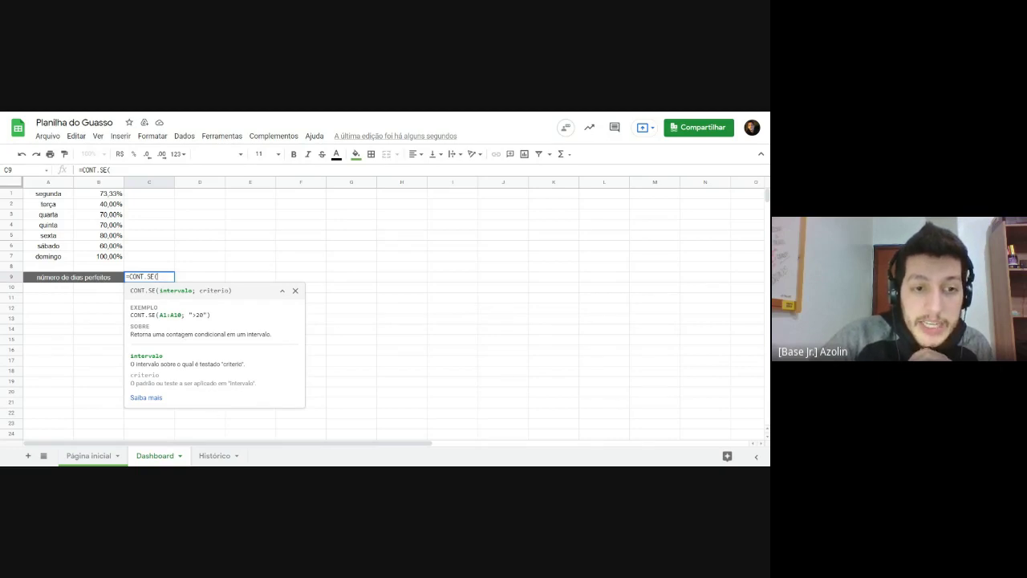
# Step: Complete C9 as =CONT.SE(Histórico!G3:G1014;VERDADEIRO), which returns 2
pyautogui.click(215, 456)
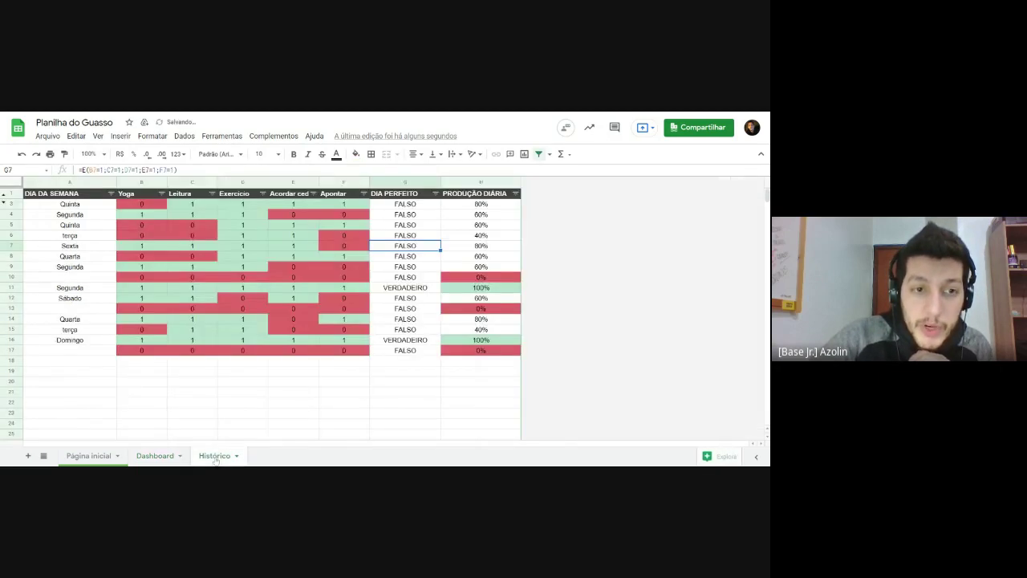
pyautogui.click(151, 459)
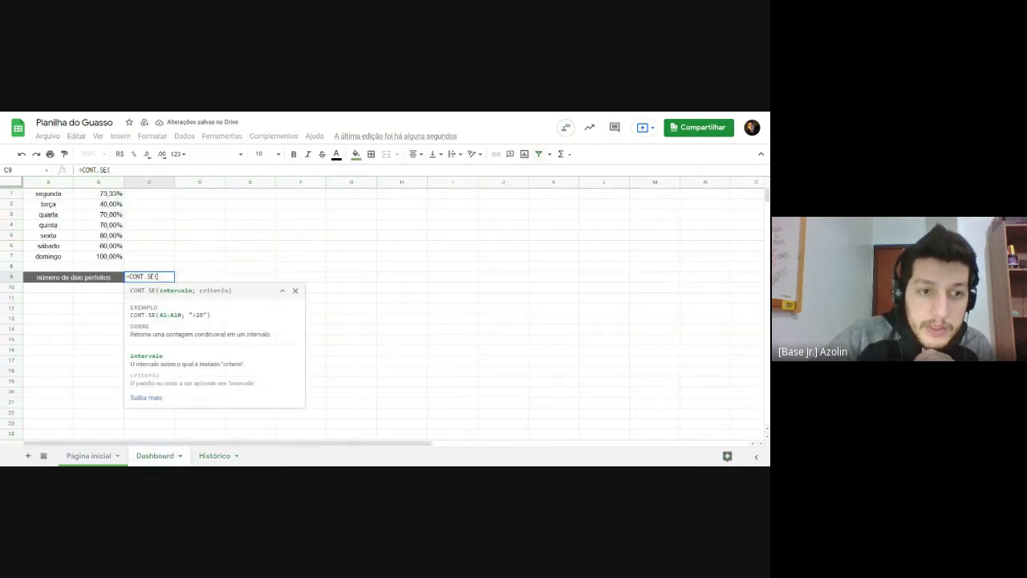
pyautogui.click(215, 455)
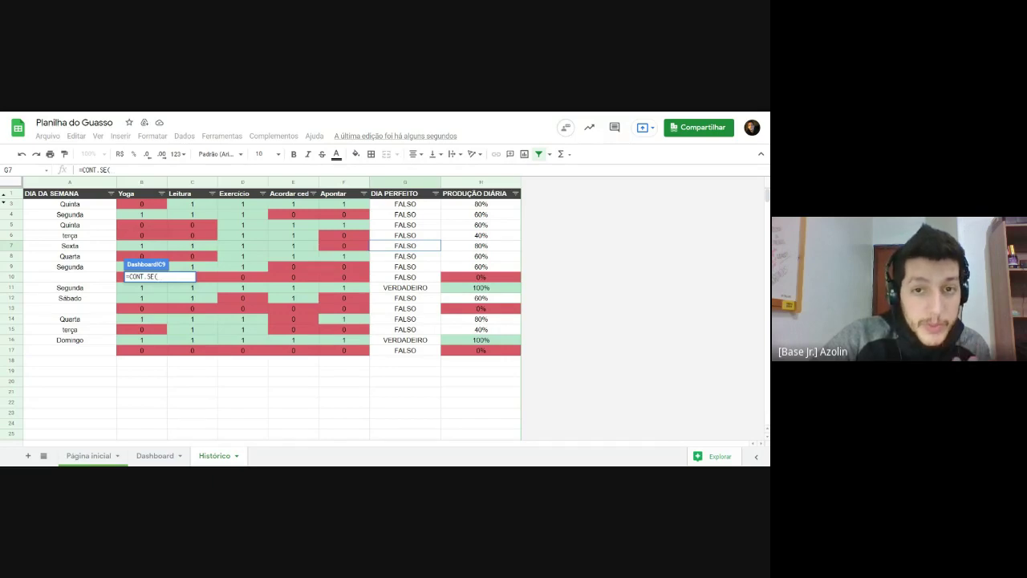
pyautogui.click(406, 206)
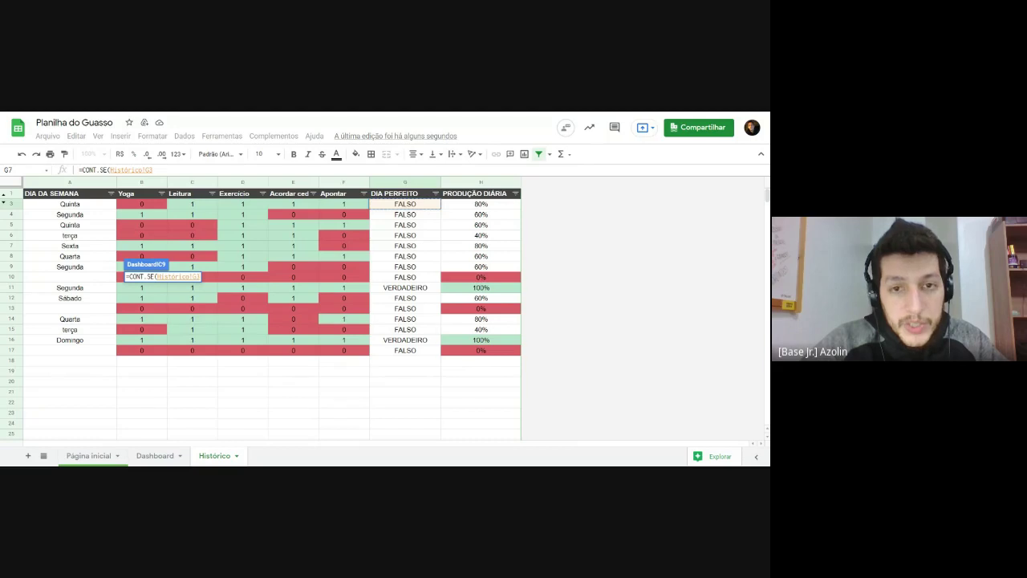
pyautogui.hotkey('ctrl', 'shift', 'Down')
pyautogui.hotkey('ctrl', 'shift', 'Down')
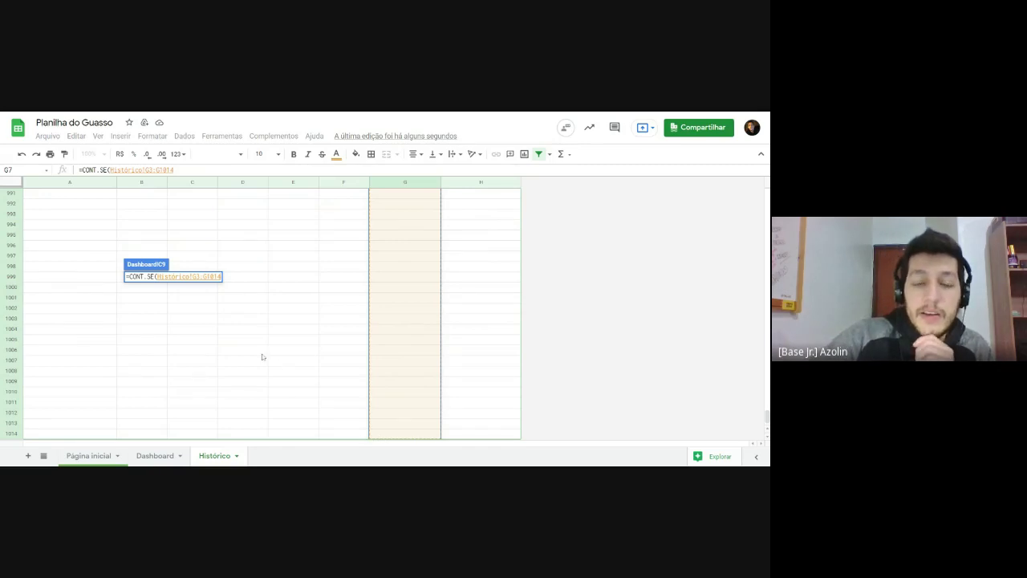
pyautogui.scroll(3, 333, 322)
pyautogui.scroll(20, 334, 322)
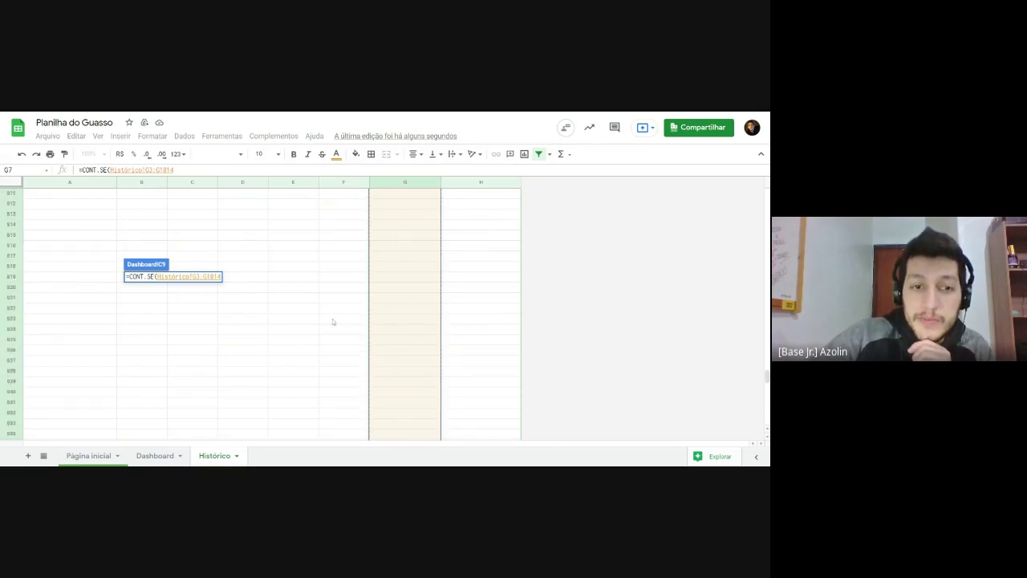
pyautogui.write(';')
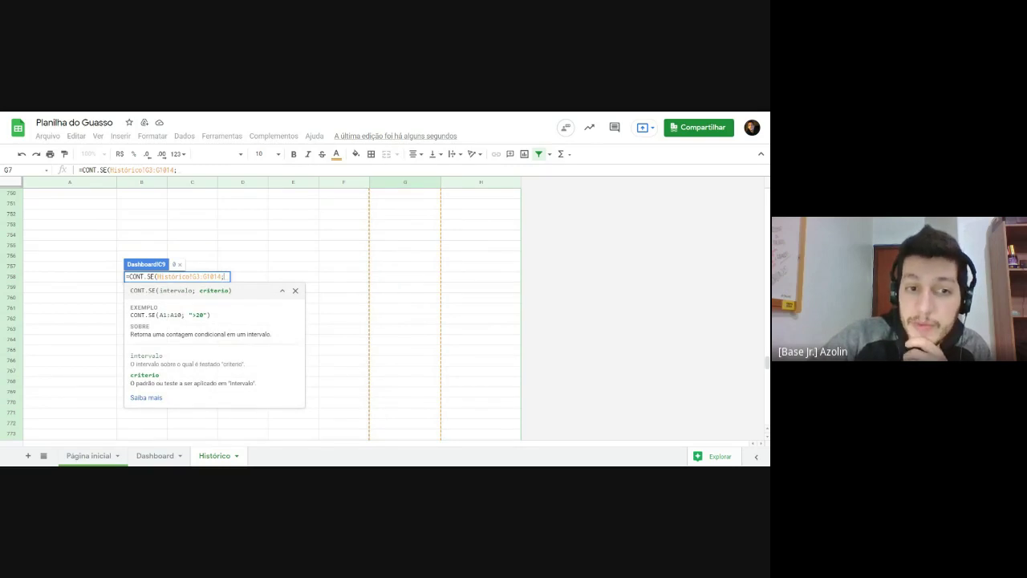
pyautogui.moveTo(767, 365); pyautogui.dragTo(766, 186)
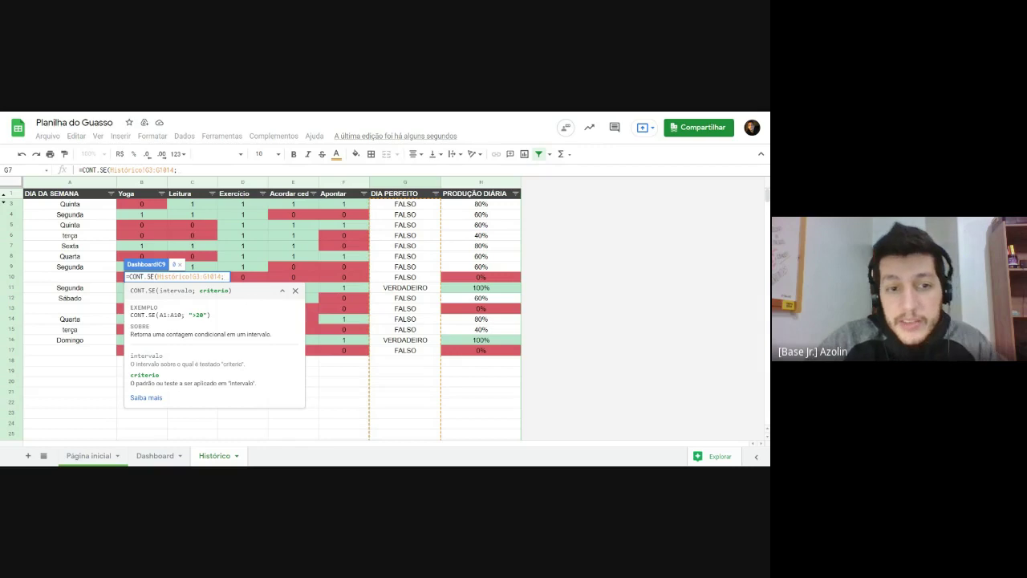
pyautogui.write('verdadeiro')
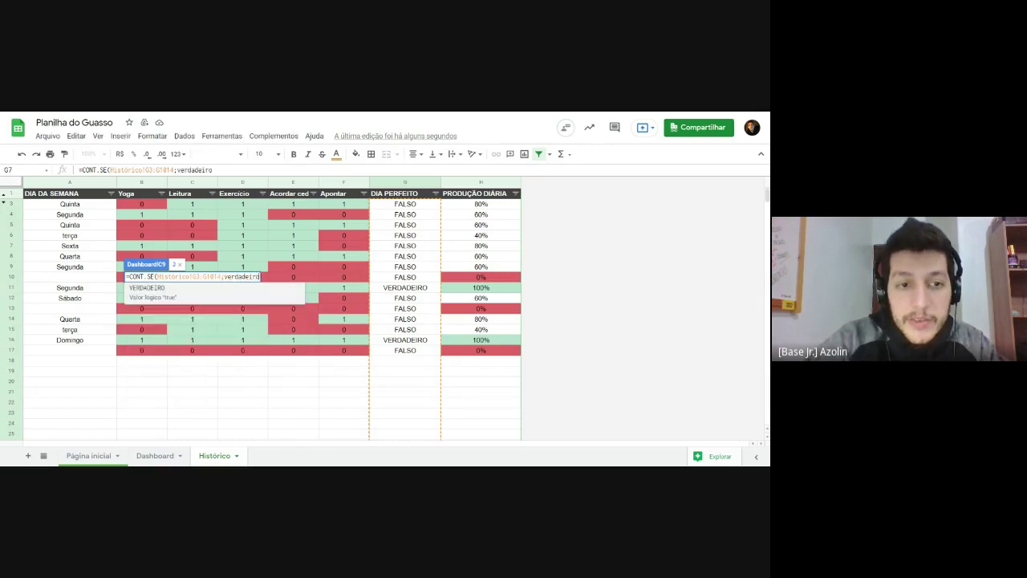
pyautogui.write(')')
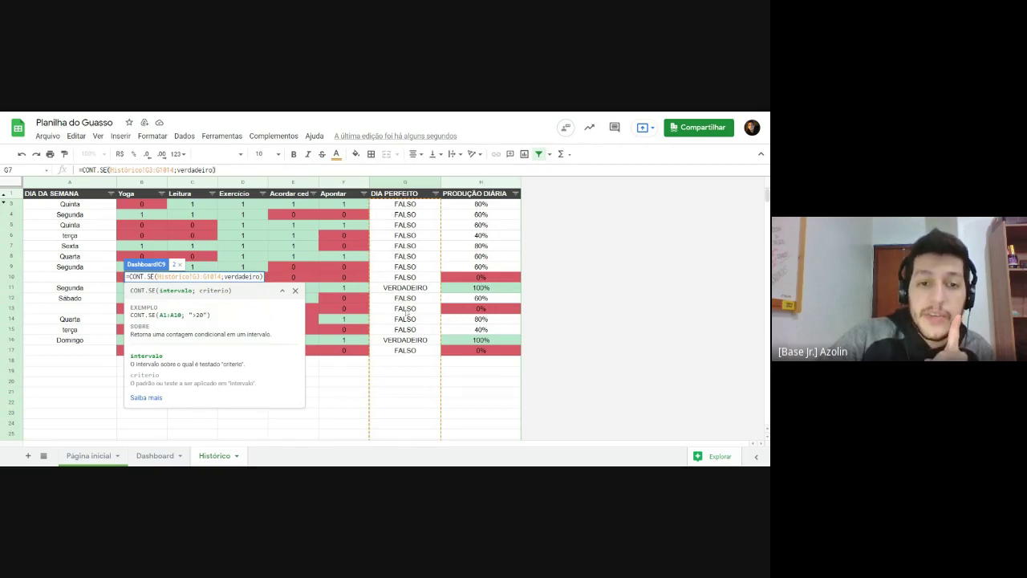
pyautogui.press('Return')
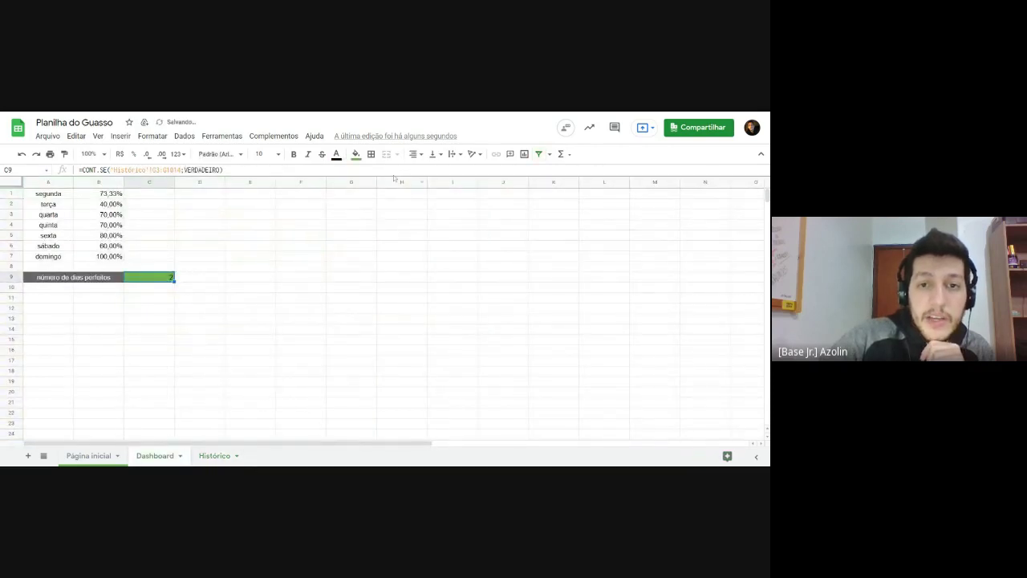
pyautogui.click(416, 154)
# Step: Centre the count 2 horizontally in C9
pyautogui.click(426, 171)
pyautogui.click(331, 300)
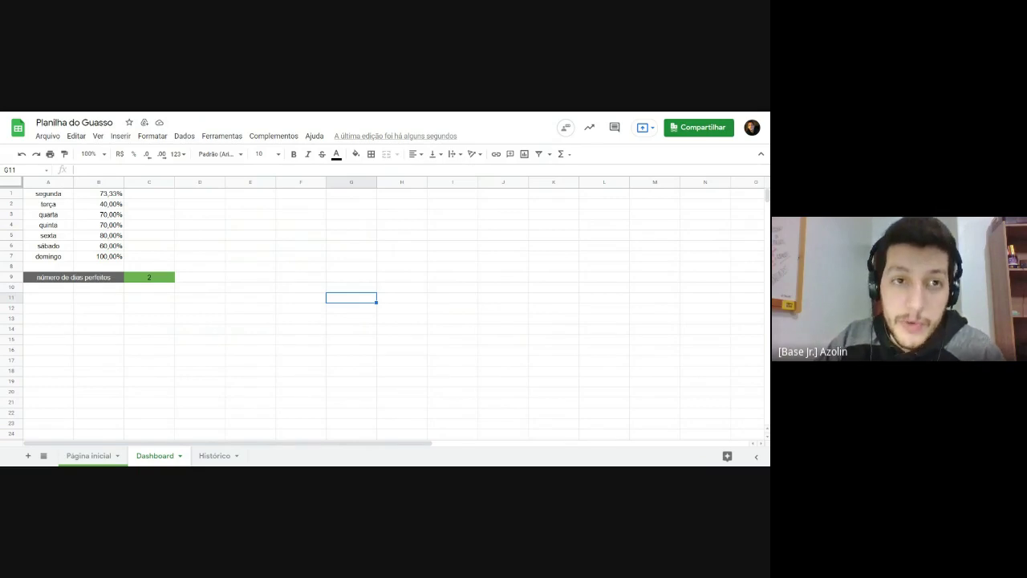
# Step: Open the hidden Dados sheet from the sheets list, muting its protection warning for five minutes
pyautogui.click(43, 456)
pyautogui.click(46, 457)
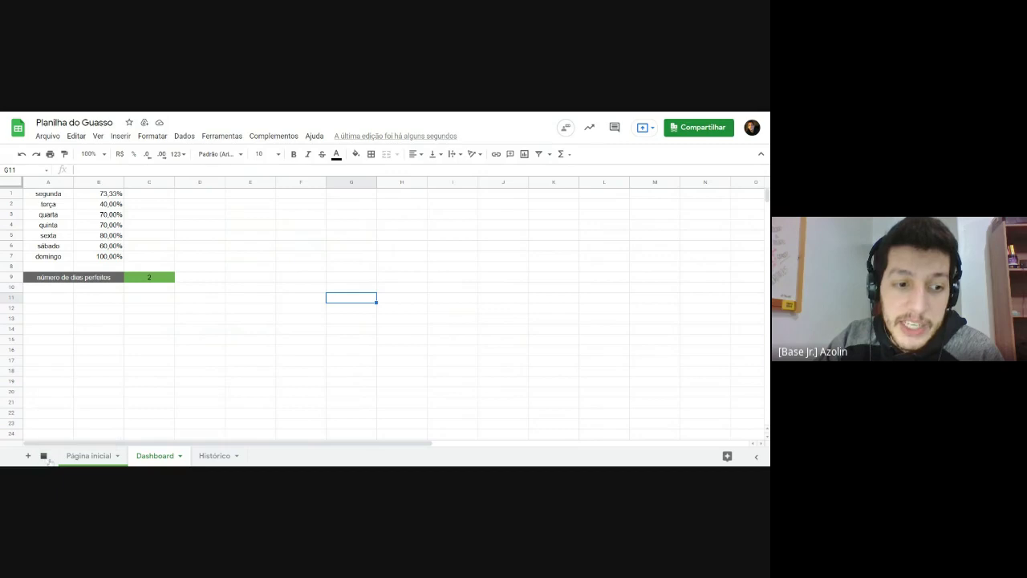
pyautogui.click(44, 457)
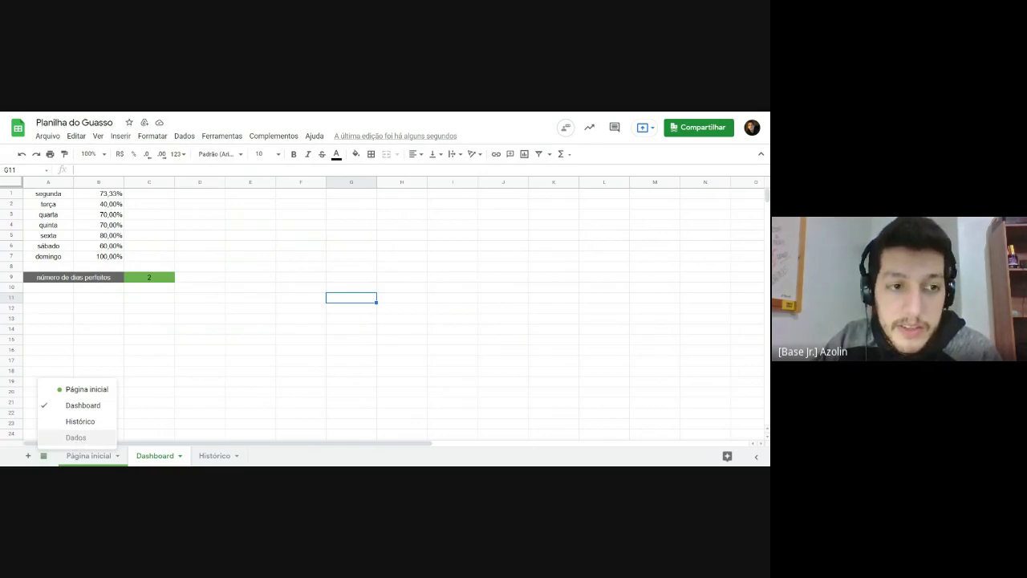
pyautogui.click(76, 437)
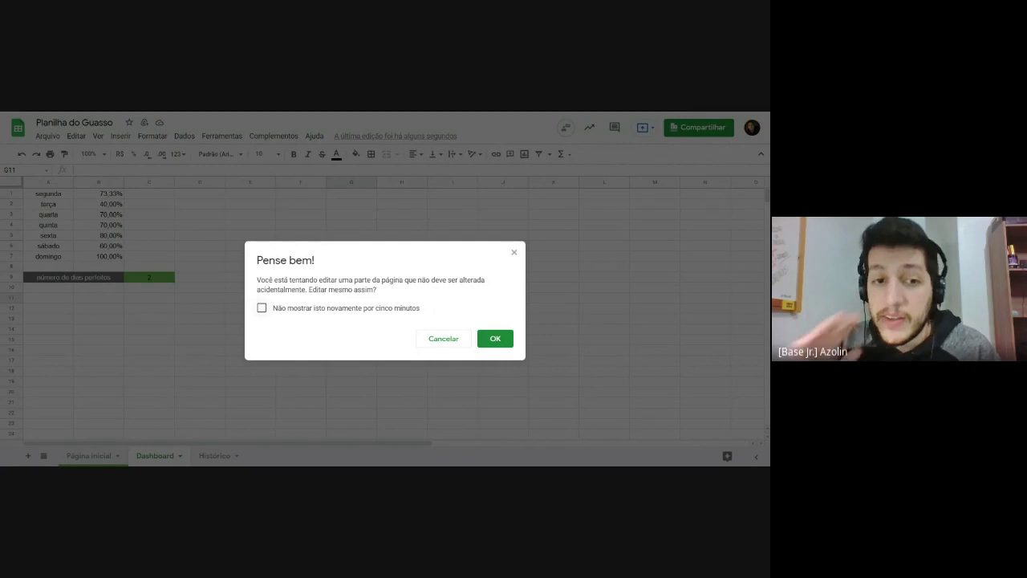
pyautogui.click(262, 308)
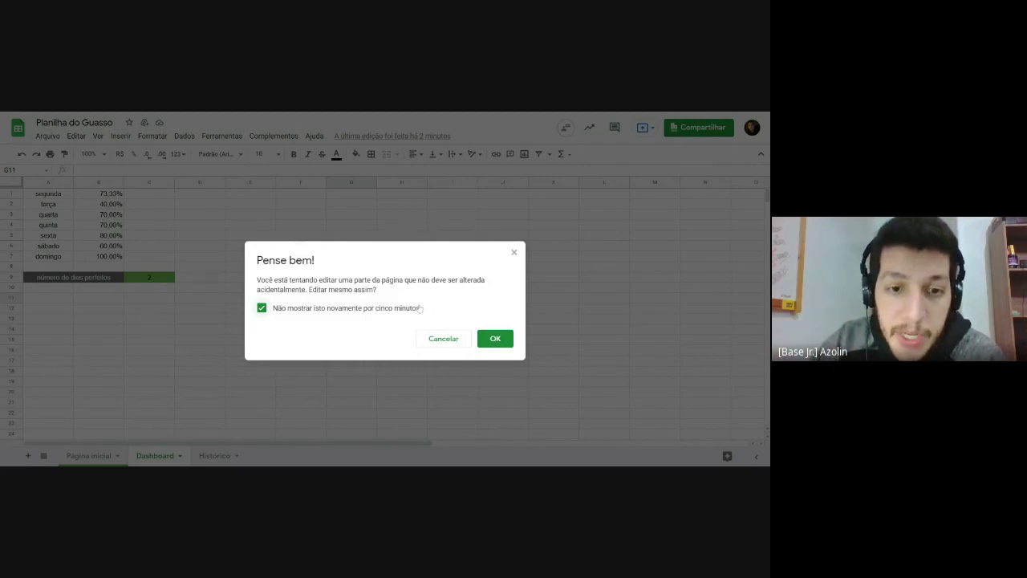
pyautogui.click(496, 338)
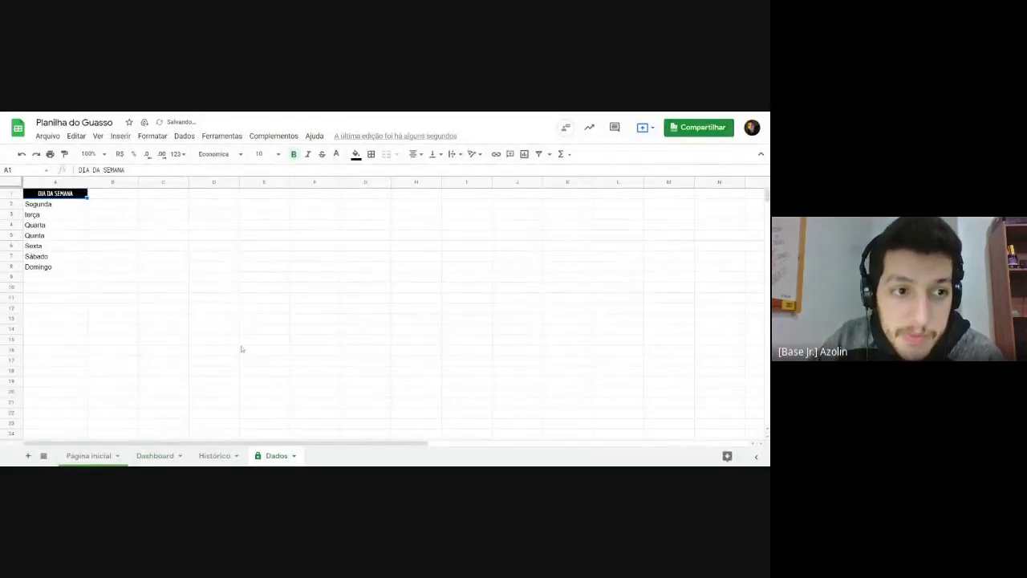
# Step: Type the headers segunda in C1 and terça in D1 on Dados
pyautogui.click(188, 332)
pyautogui.click(137, 224)
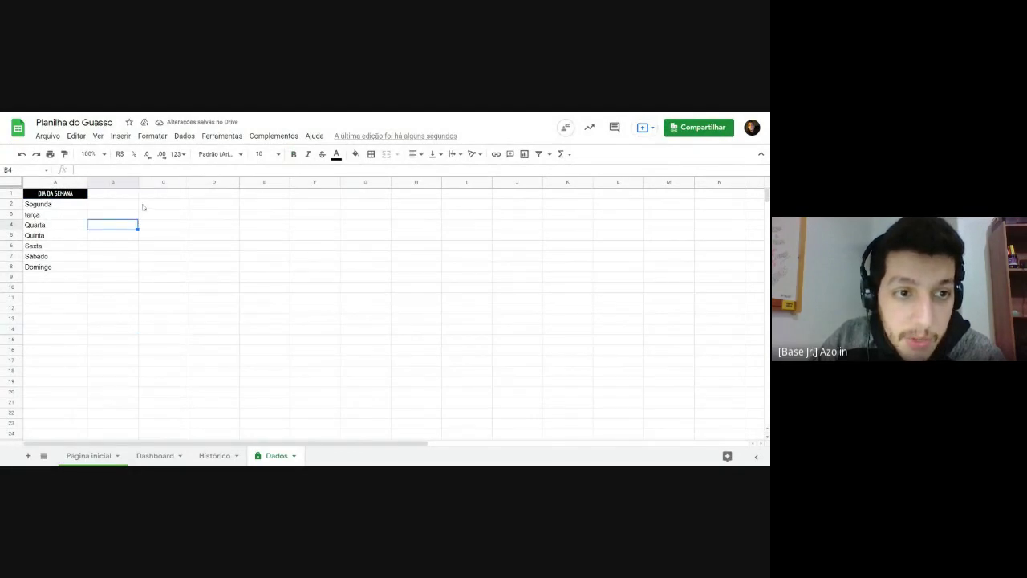
pyautogui.click(143, 206)
pyautogui.click(145, 196)
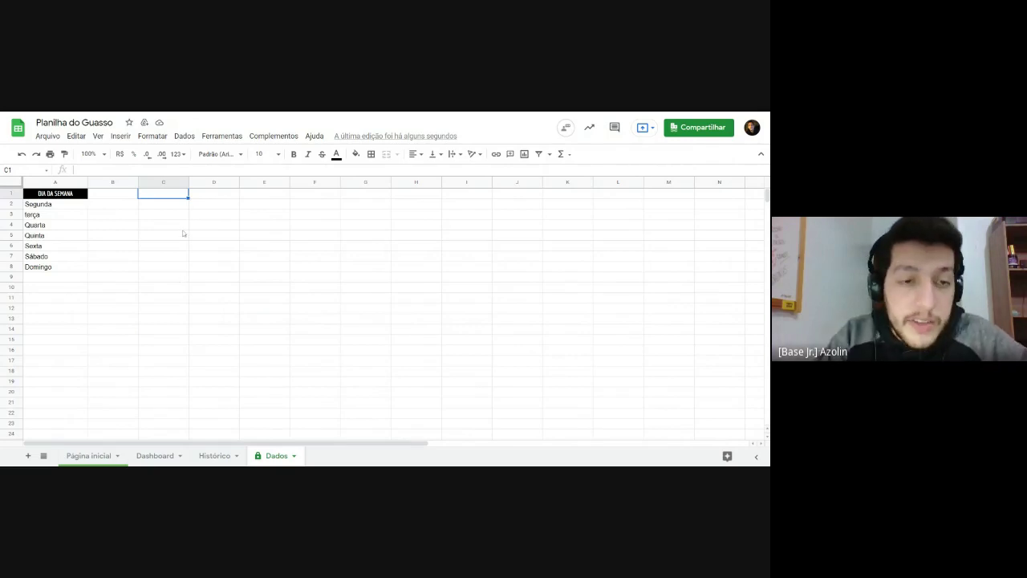
pyautogui.write('segunda')
pyautogui.press('Return')
pyautogui.press('Right')
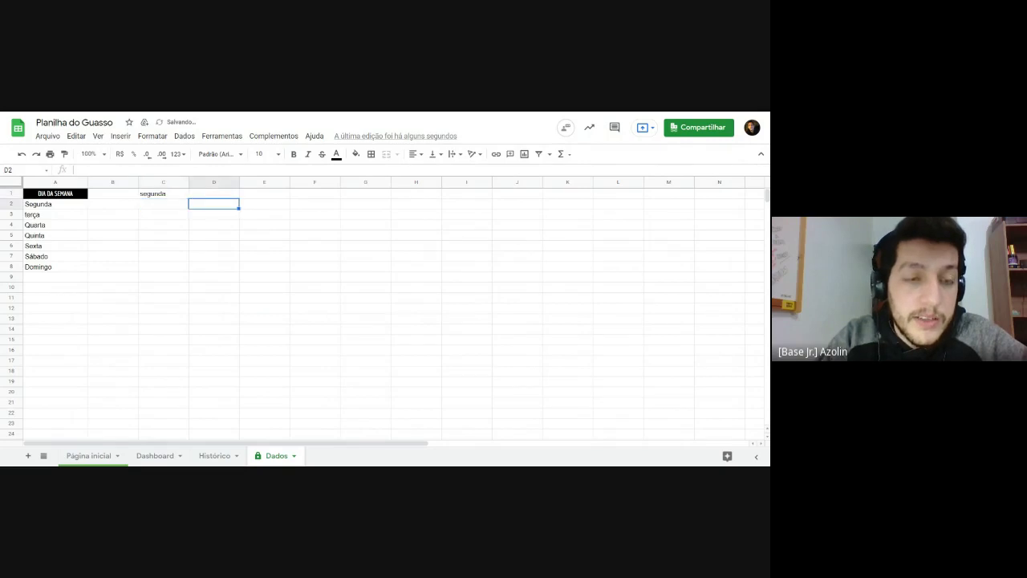
pyautogui.click(215, 195)
pyautogui.write('terça')
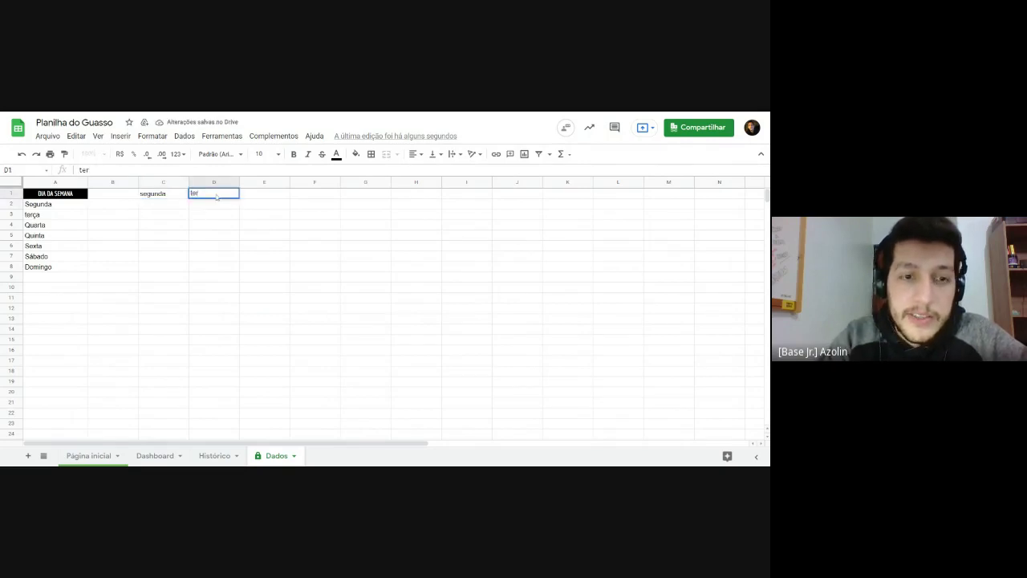
pyautogui.press('Return')
pyautogui.moveTo(172, 196); pyautogui.dragTo(213, 195)
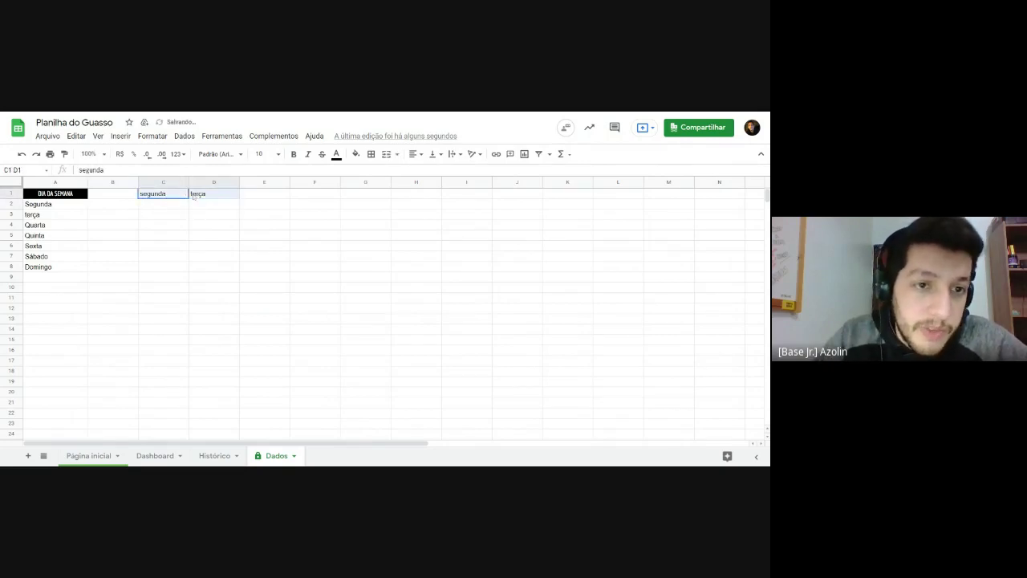
pyautogui.click(267, 199)
# Step: Copy weekdays A2:A8 and paste them transposed into C1:I1
pyautogui.click(45, 206)
pyautogui.hotkey('ctrl', 'shift', 'Down')
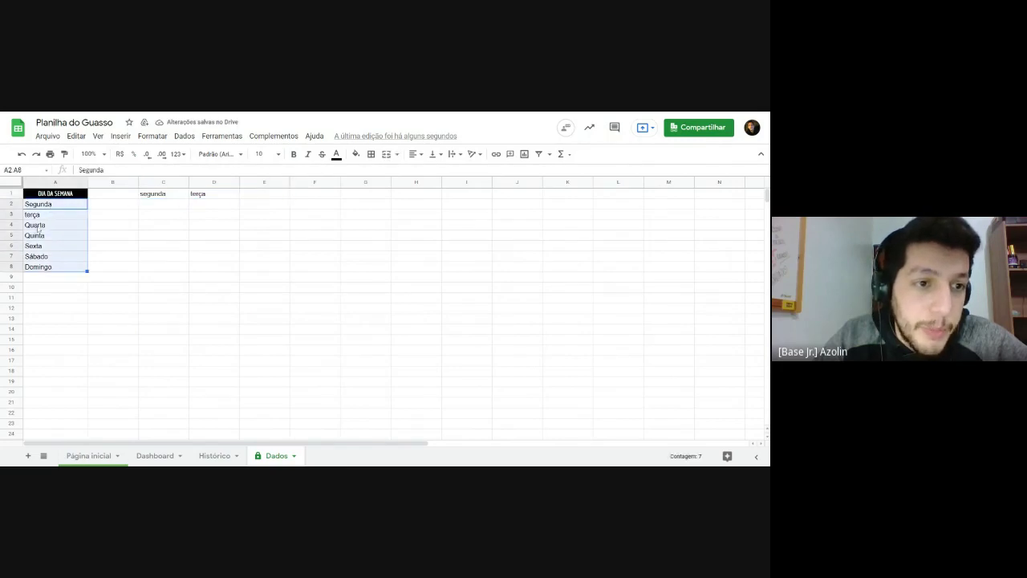
pyautogui.hotkey('ctrl', 'c')
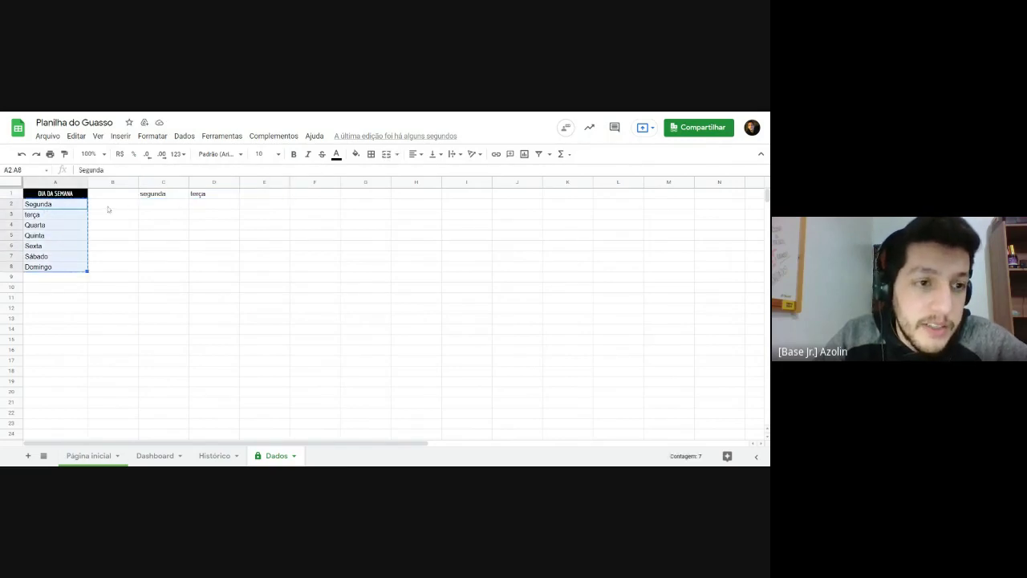
pyautogui.click(156, 196)
pyautogui.rightClick(154, 196)
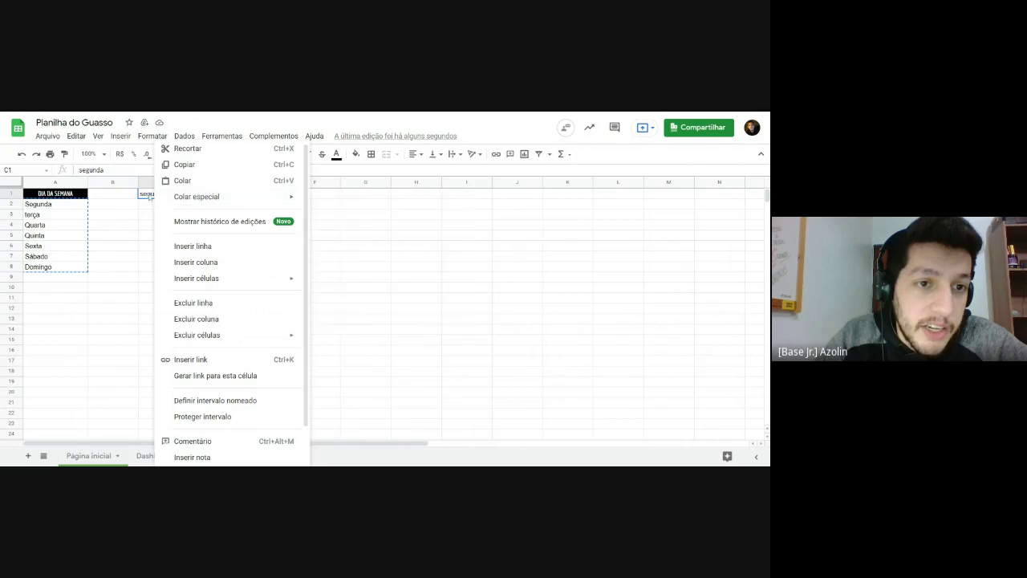
pyautogui.moveTo(170, 198)
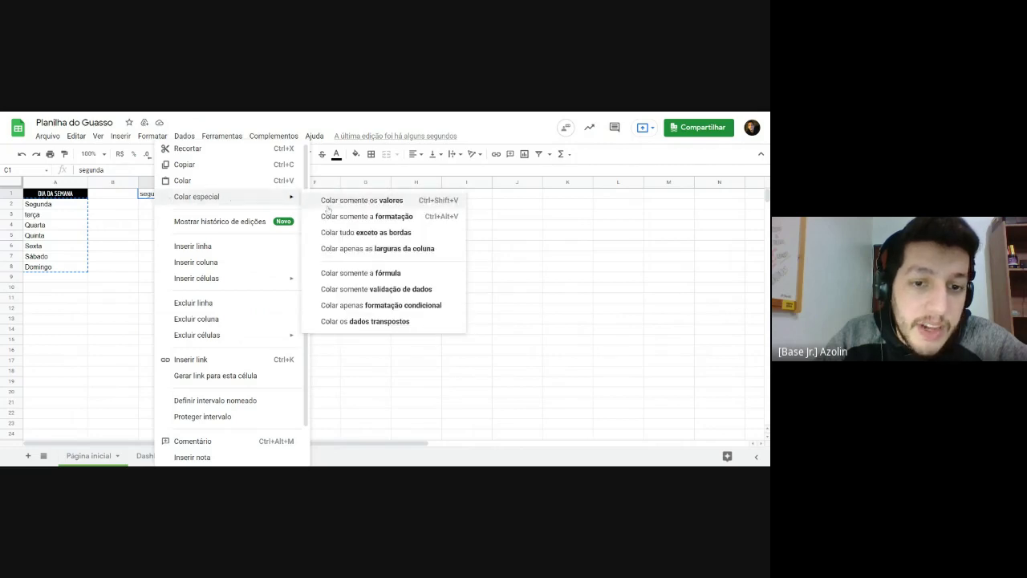
pyautogui.click(352, 321)
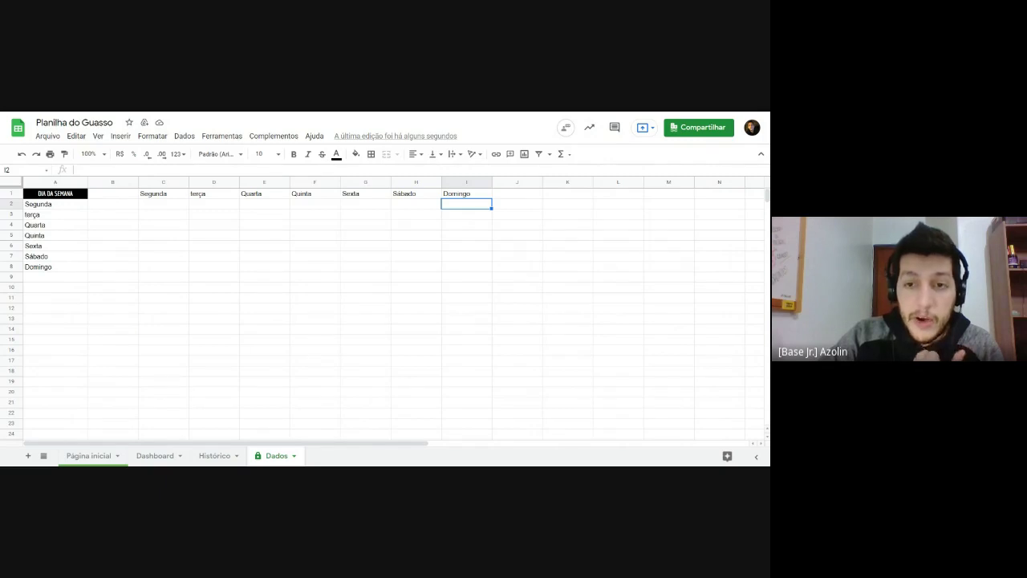
# Step: Copy the habit names A4:A8 from Página inicial and paste them as values into Dados B2
pyautogui.click(94, 456)
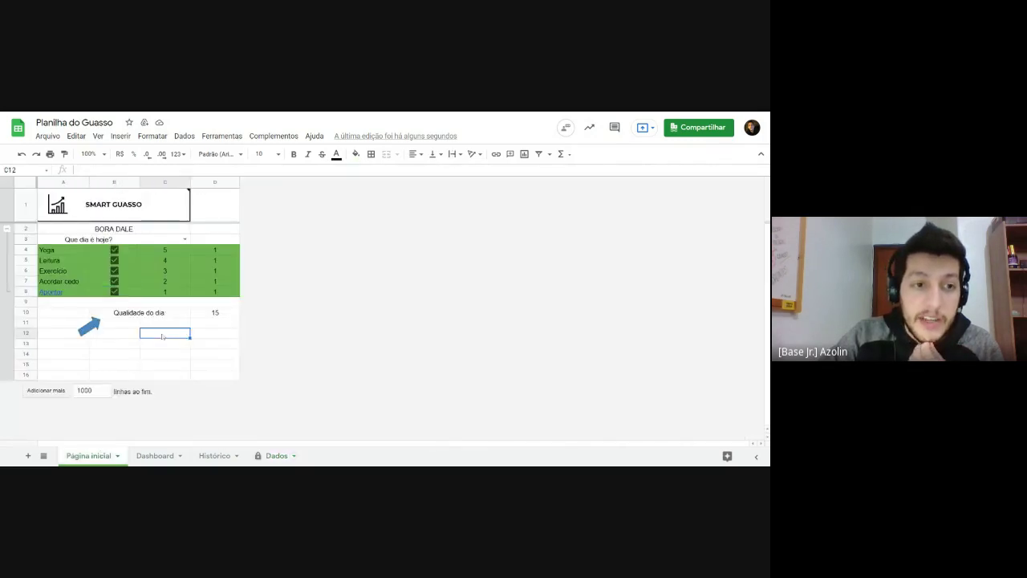
pyautogui.click(53, 249)
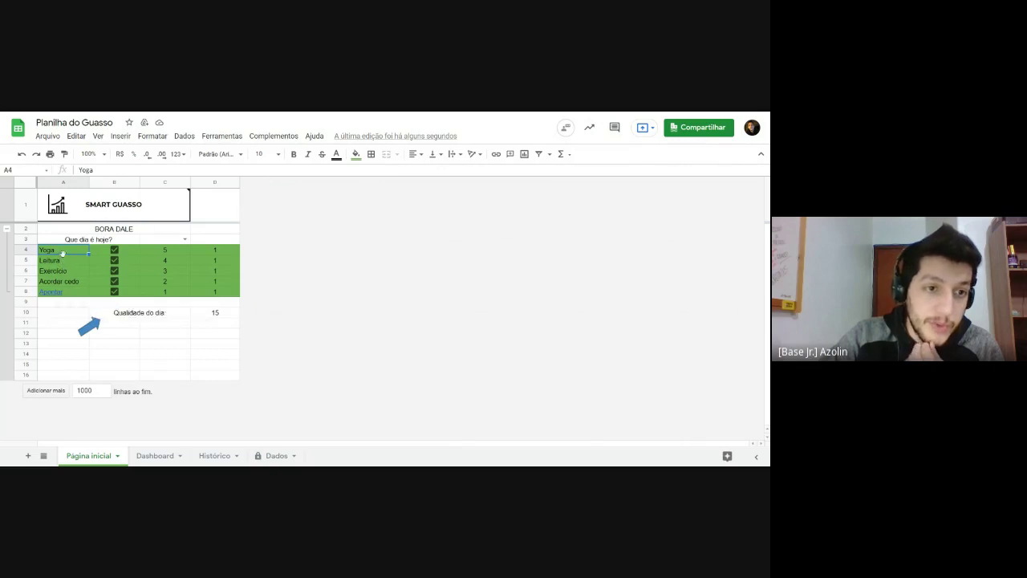
pyautogui.moveTo(62, 252); pyautogui.dragTo(71, 295)
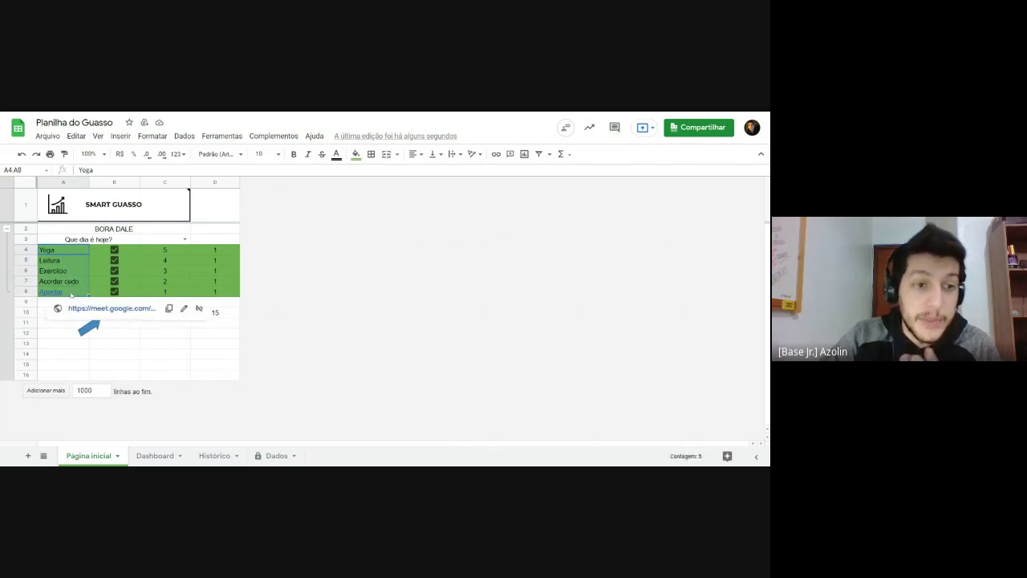
pyautogui.hotkey('ctrl', 'c')
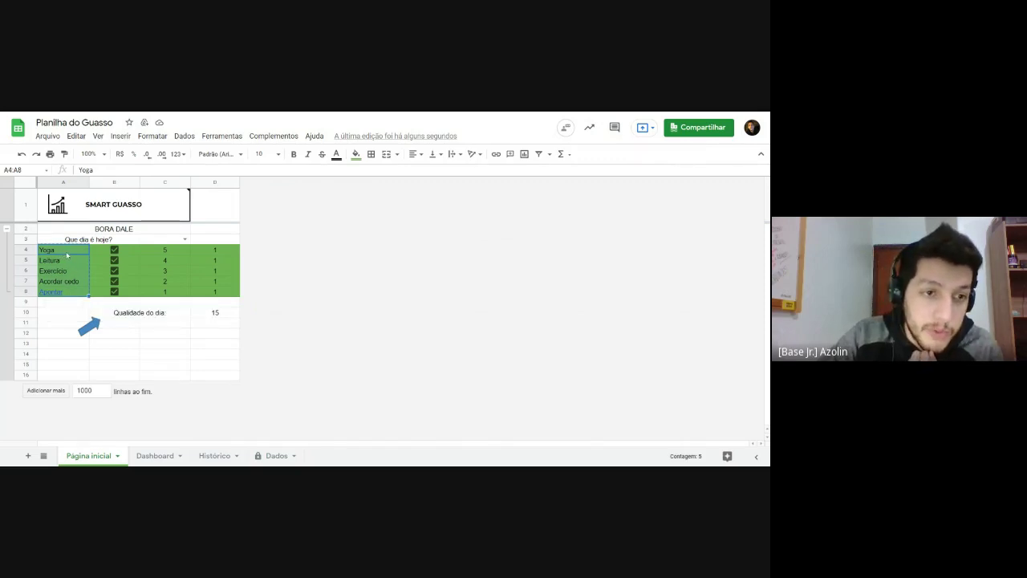
pyautogui.click(277, 456)
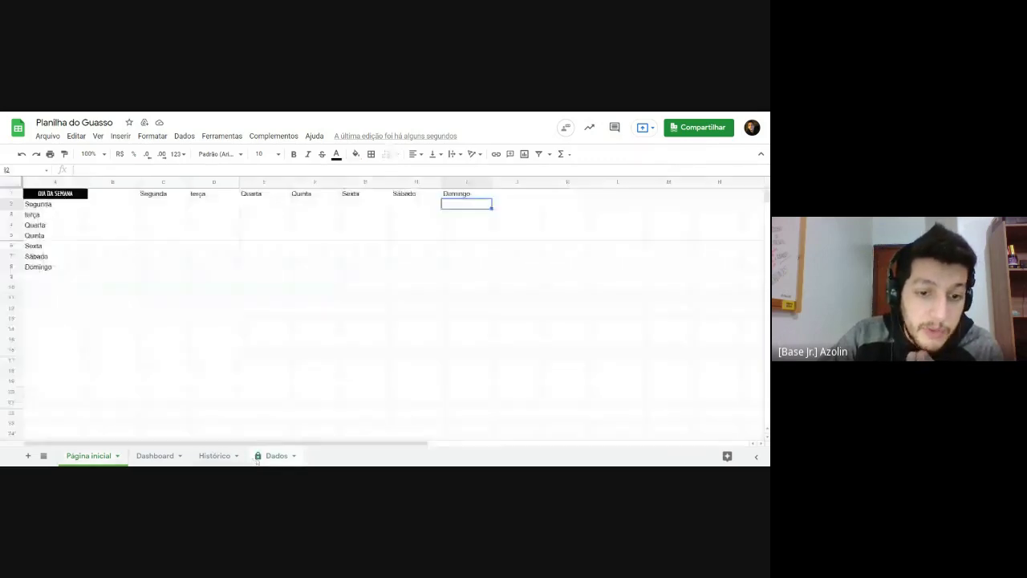
pyautogui.click(108, 208)
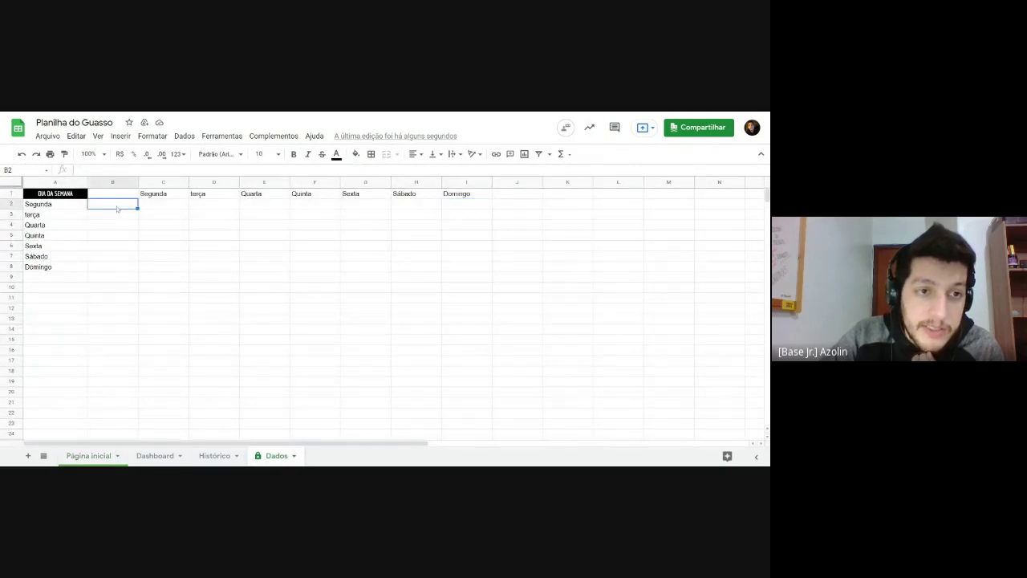
pyautogui.click(159, 194)
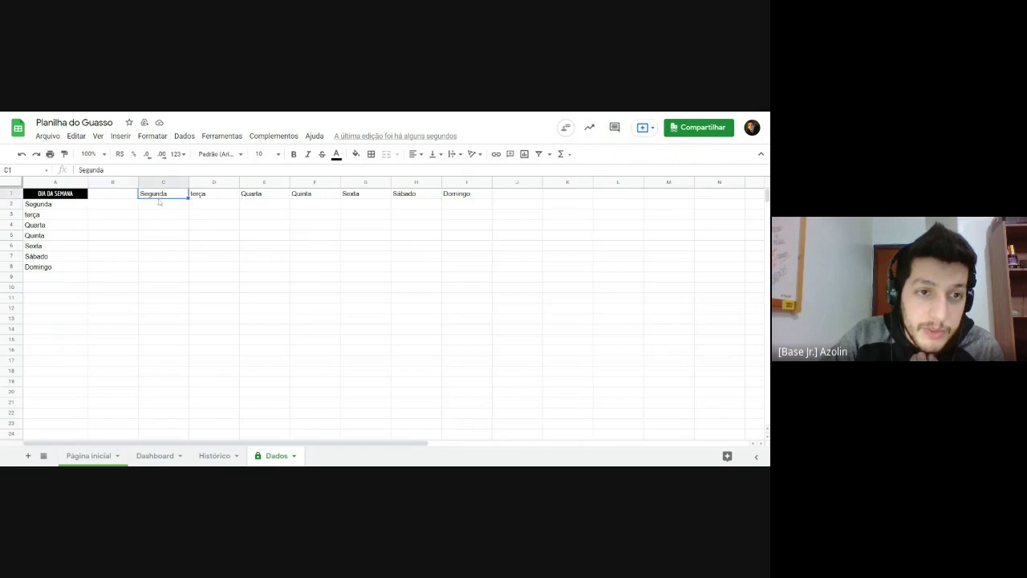
pyautogui.click(125, 209)
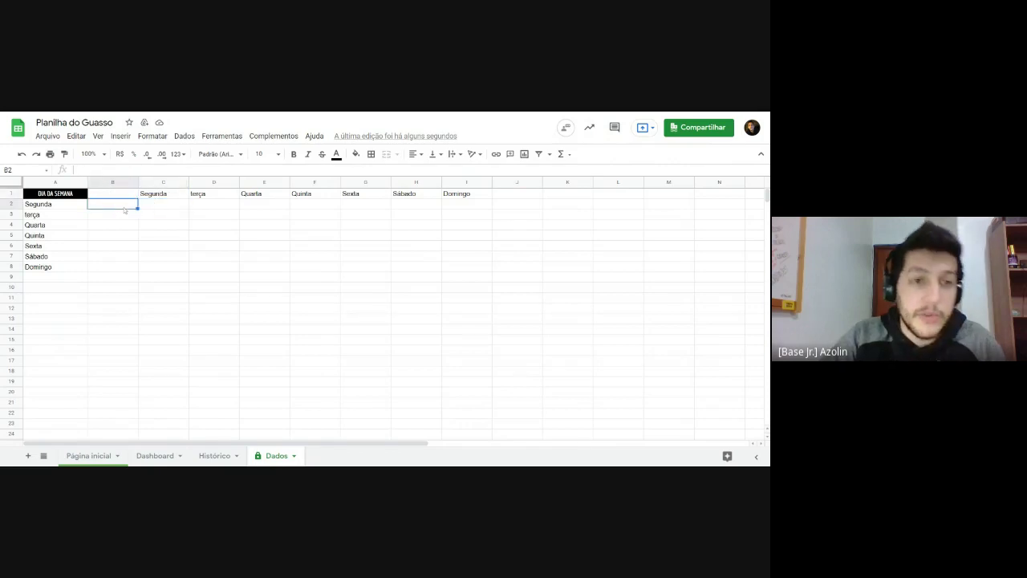
pyautogui.rightClick(125, 208)
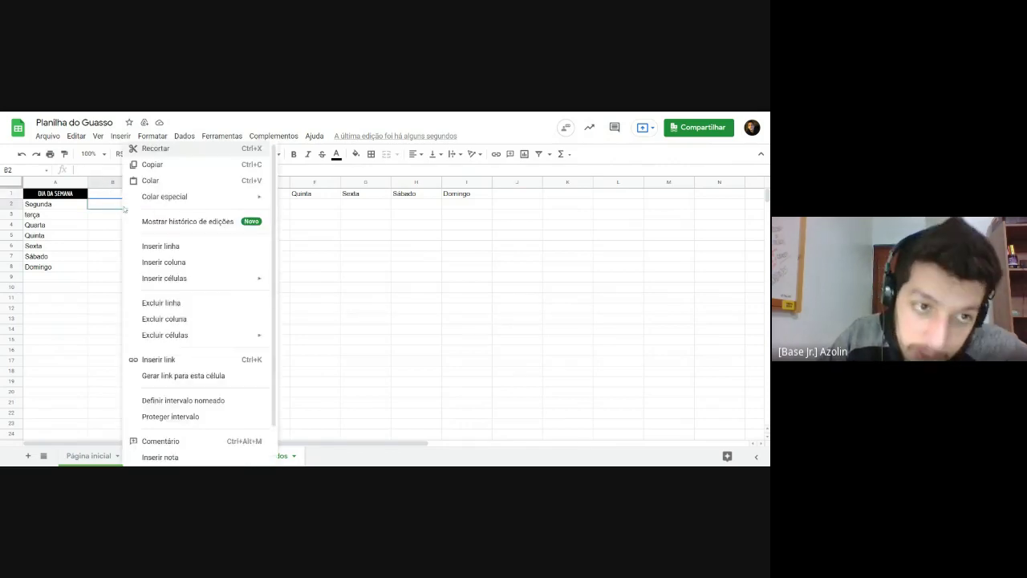
pyautogui.moveTo(175, 201)
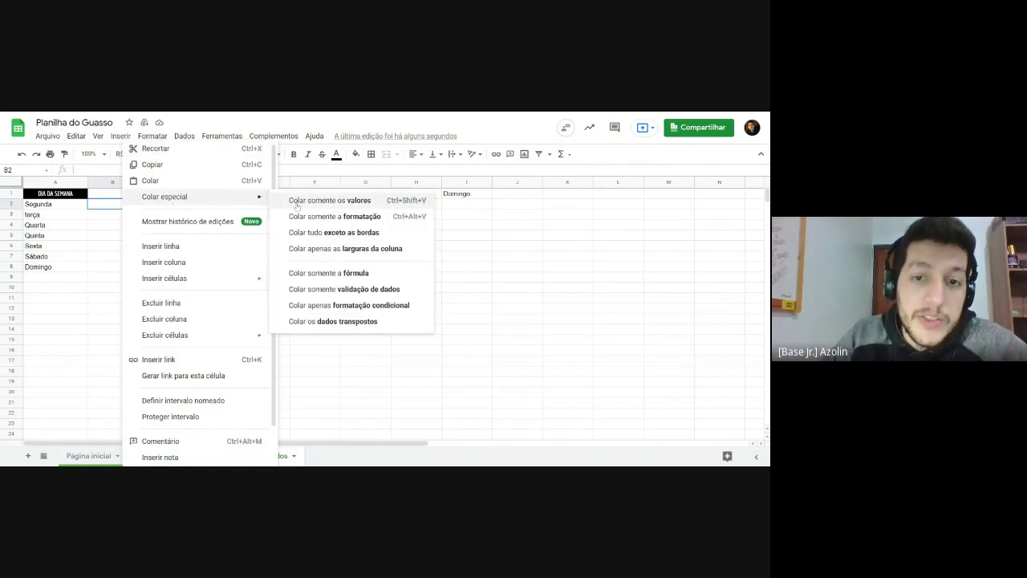
pyautogui.click(296, 201)
pyautogui.click(215, 309)
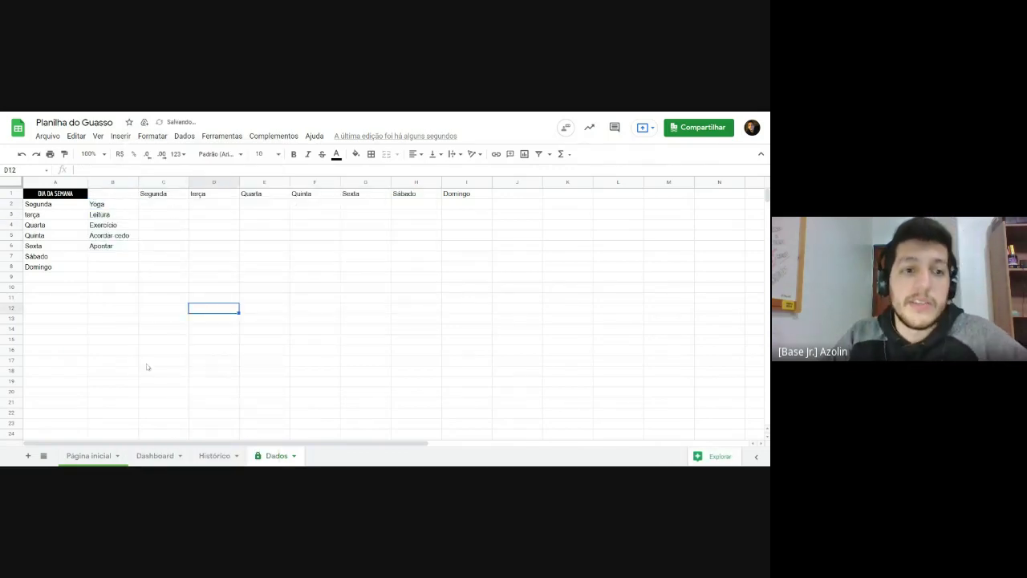
# Step: Compare the Yoga entry in B2 with its score of 5 on the Página inicial dashboard
pyautogui.moveTo(101, 205); pyautogui.dragTo(129, 242)
pyautogui.click(129, 242)
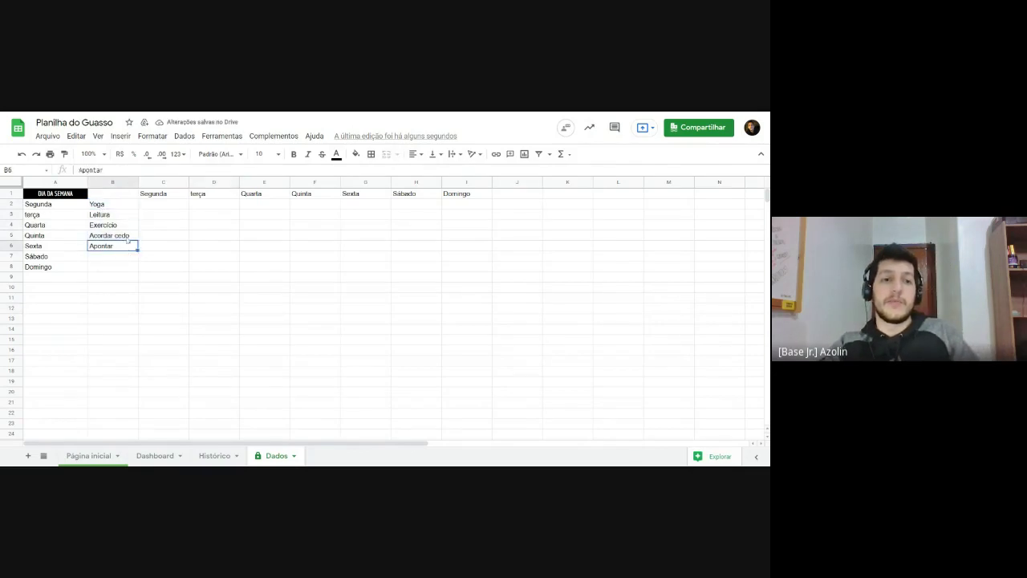
pyautogui.click(118, 209)
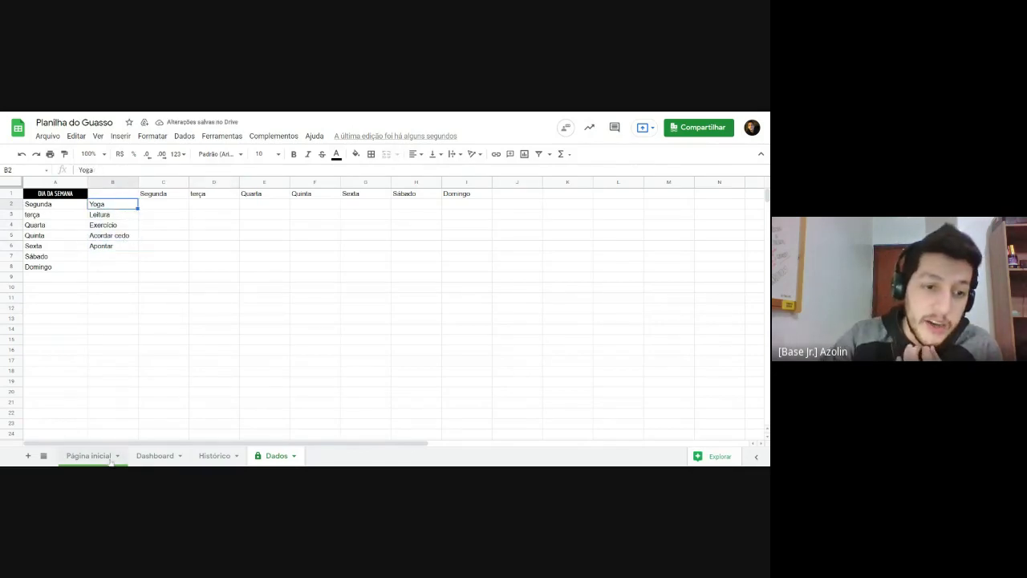
pyautogui.click(98, 456)
pyautogui.click(167, 253)
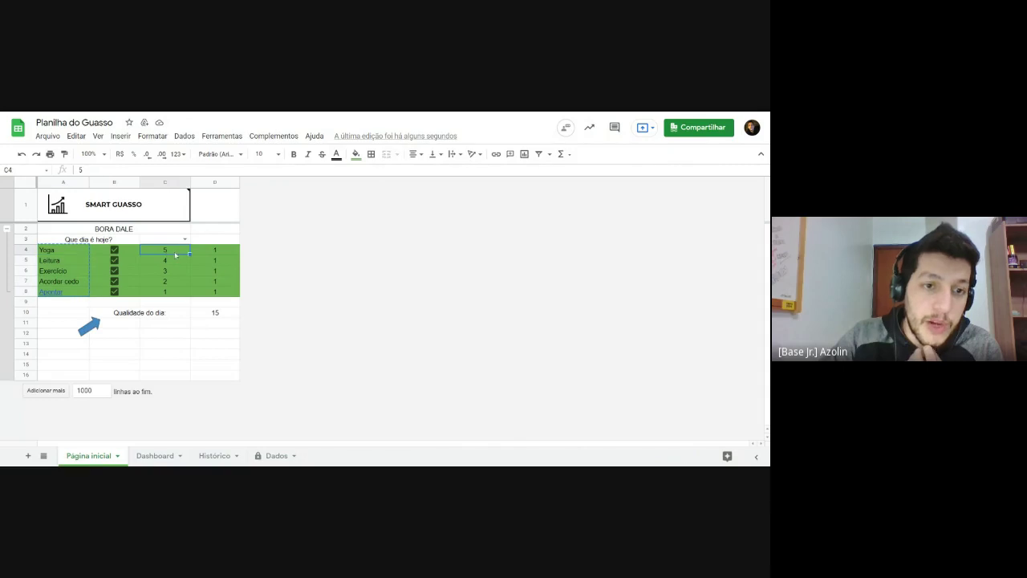
pyautogui.click(64, 258)
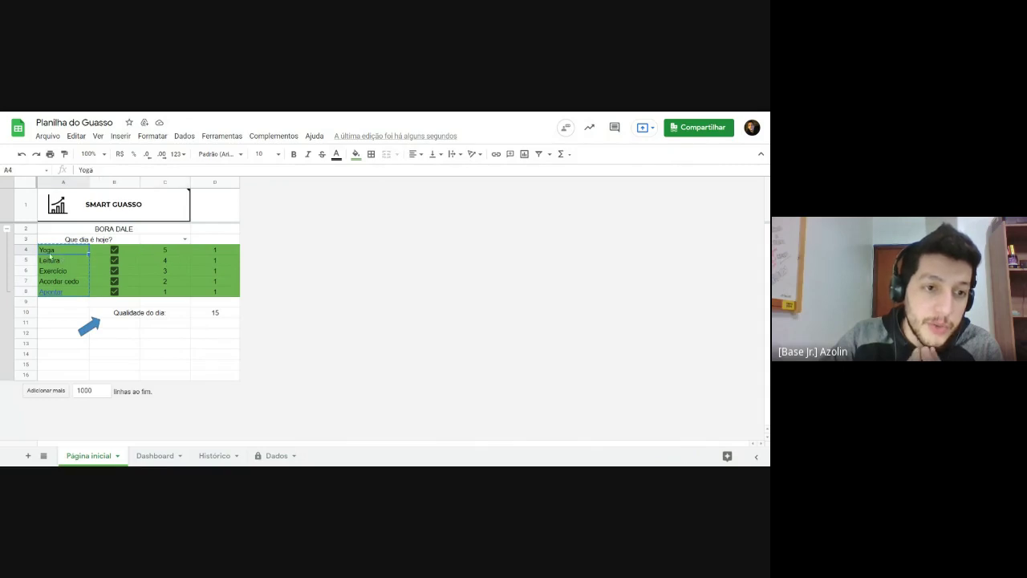
pyautogui.click(164, 253)
pyautogui.click(273, 456)
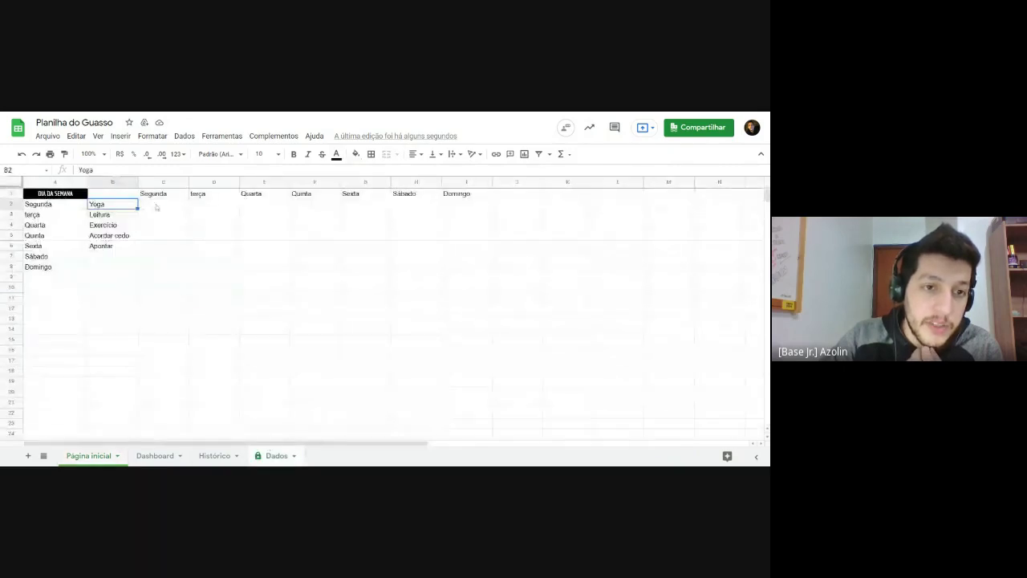
# Step: Enter the Segunda scores 5, 4, 3, 2, 1 in C2:C6 on the Dados sheet
pyautogui.click(160, 205)
pyautogui.write('5')
pyautogui.press('Return')
pyautogui.click(167, 217)
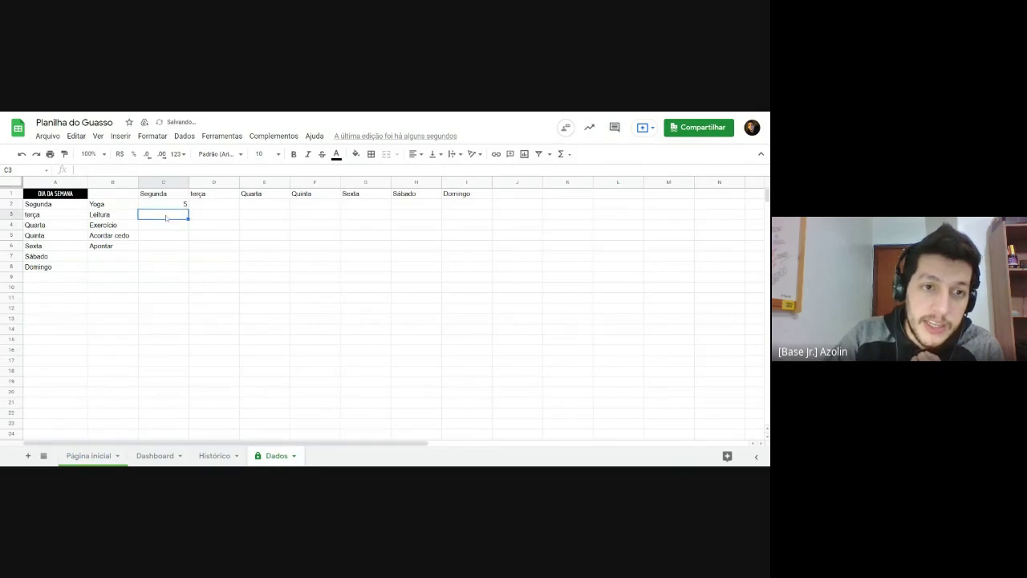
pyautogui.write('4')
pyautogui.press('Return')
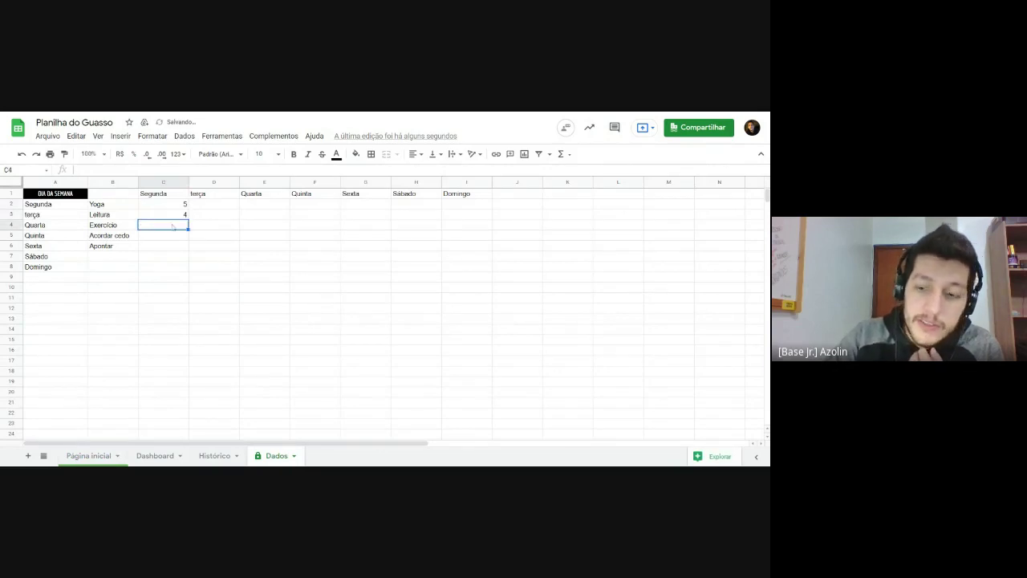
pyautogui.write('3')
pyautogui.press('Return')
pyautogui.write('2')
pyautogui.press('Return')
pyautogui.write('1')
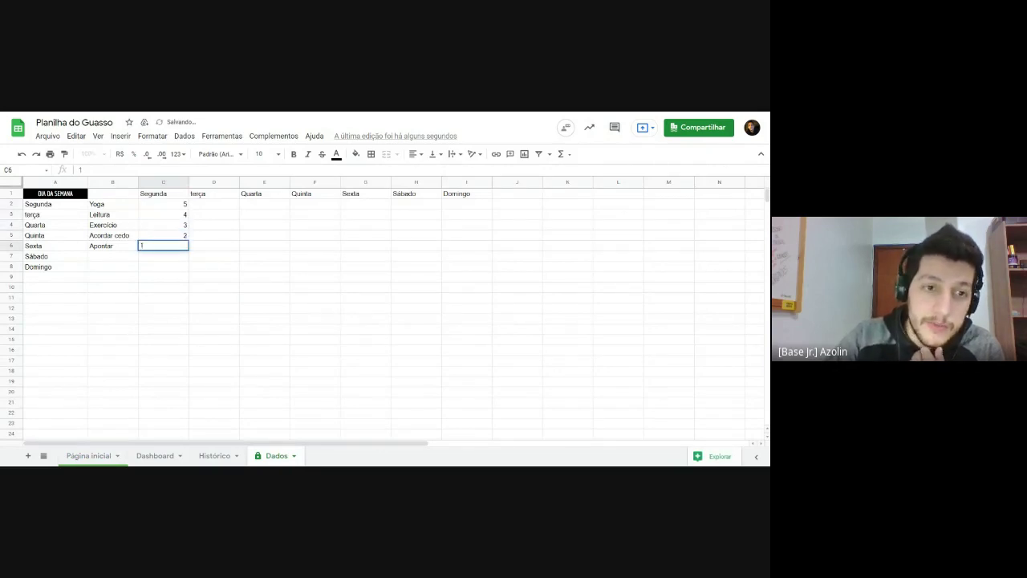
pyautogui.press('Return')
# Step: Centre-align the Segunda scores in C2:C6
pyautogui.moveTo(175, 206); pyautogui.dragTo(175, 245)
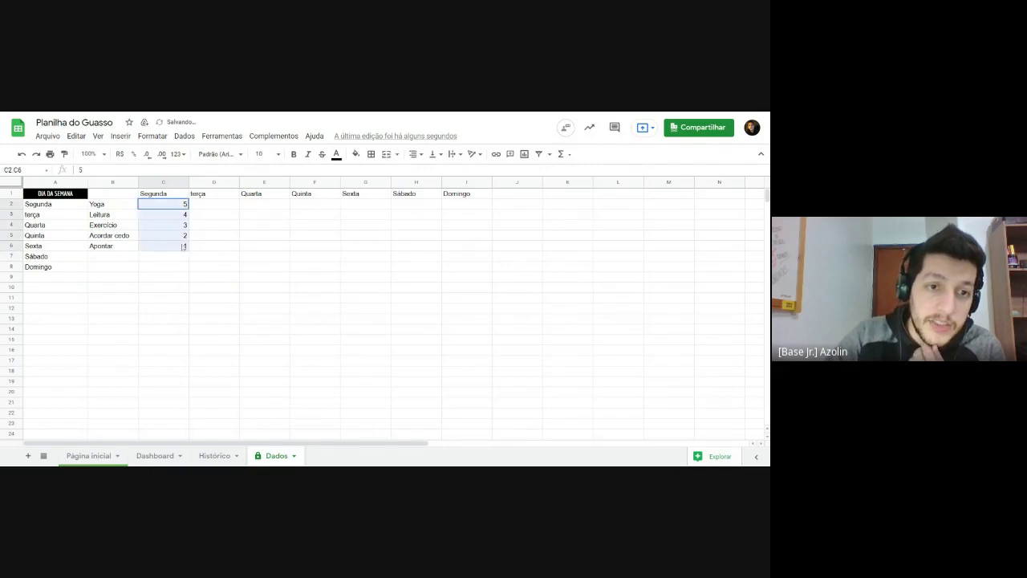
pyautogui.click(413, 153)
pyautogui.click(425, 172)
pyautogui.click(365, 255)
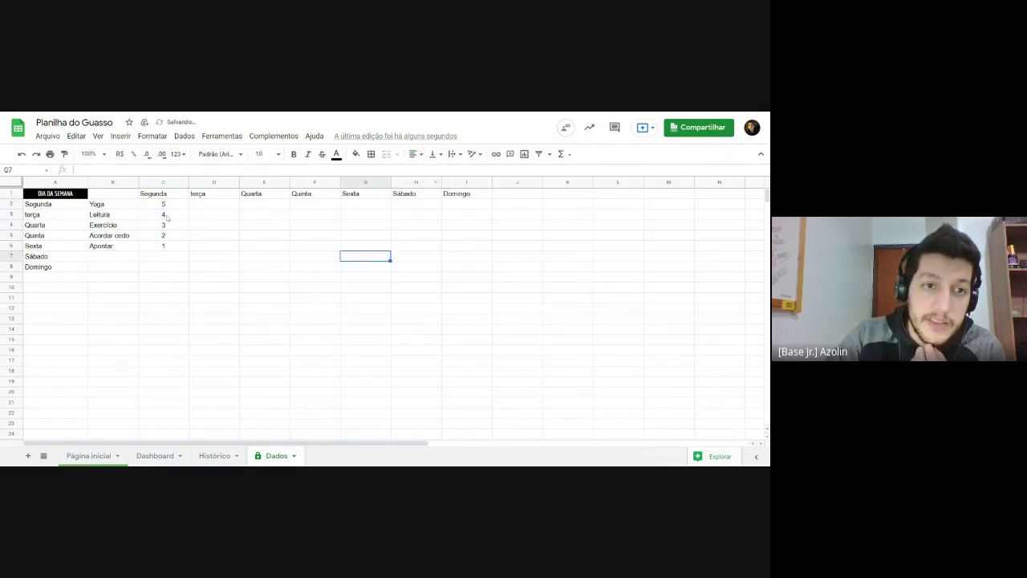
pyautogui.click(160, 203)
pyautogui.click(208, 237)
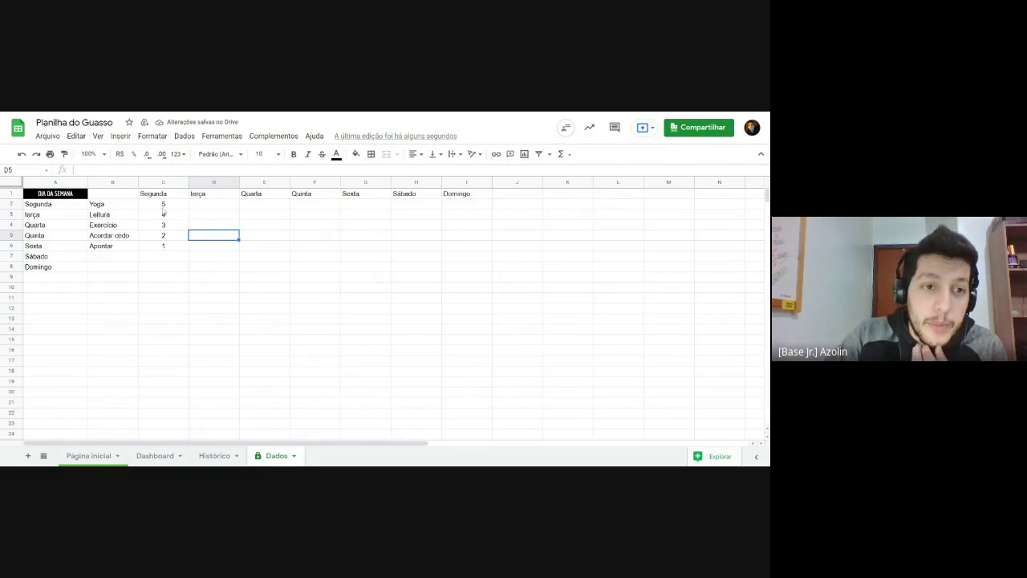
pyautogui.moveTo(166, 207); pyautogui.dragTo(171, 248)
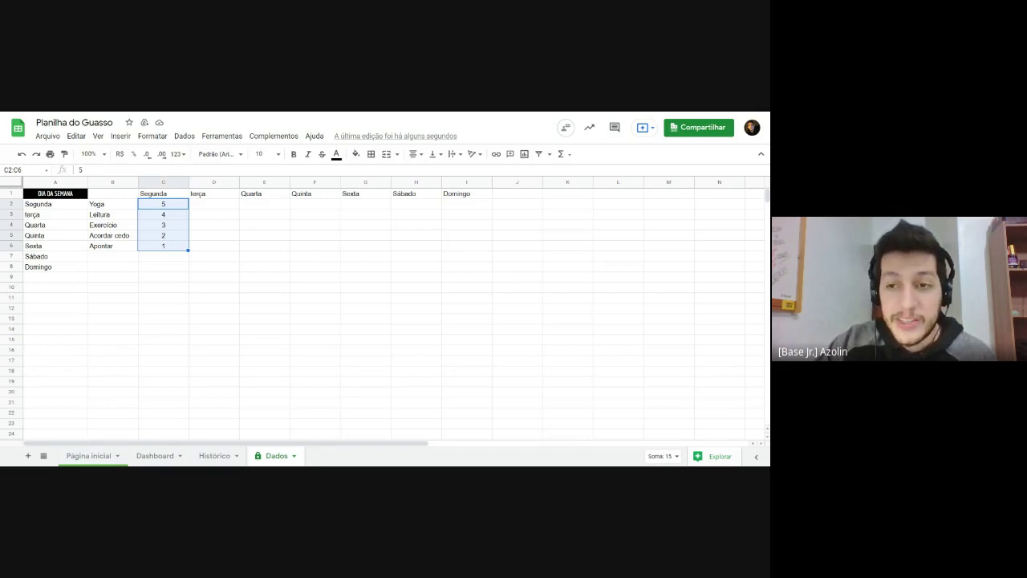
pyautogui.click(204, 228)
pyautogui.moveTo(165, 206); pyautogui.dragTo(164, 249)
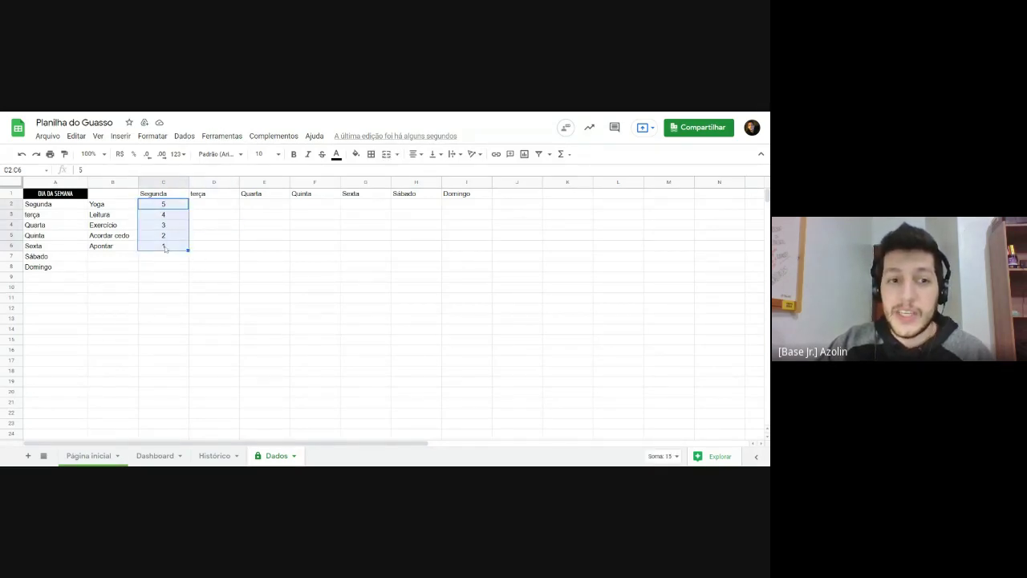
# Step: Enter 5 in I6, then the Domingo scores 4, 3, 2, 1 in I2:I5
pyautogui.click(466, 207)
pyautogui.click(466, 249)
pyautogui.write('5')
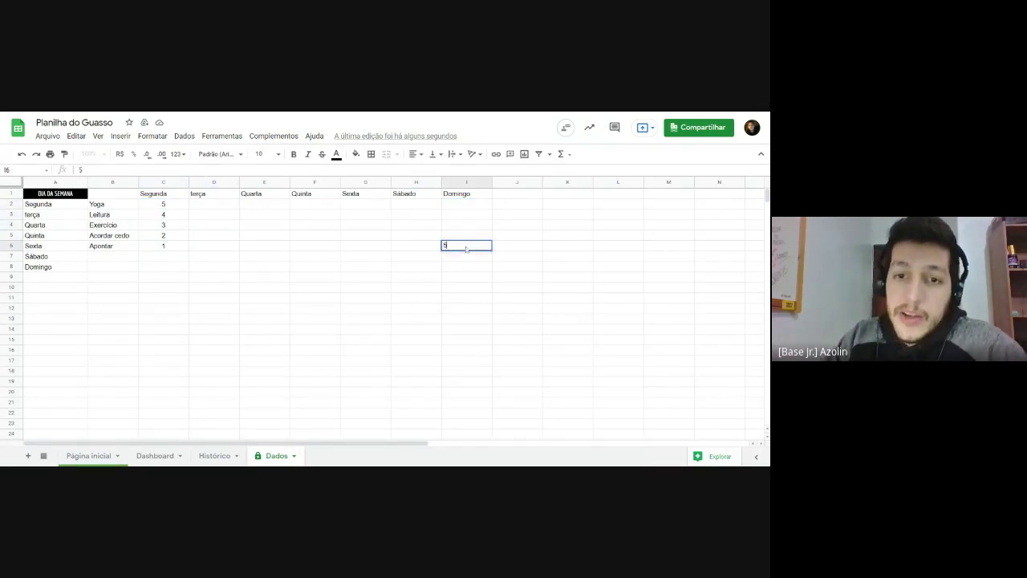
pyautogui.press('Return')
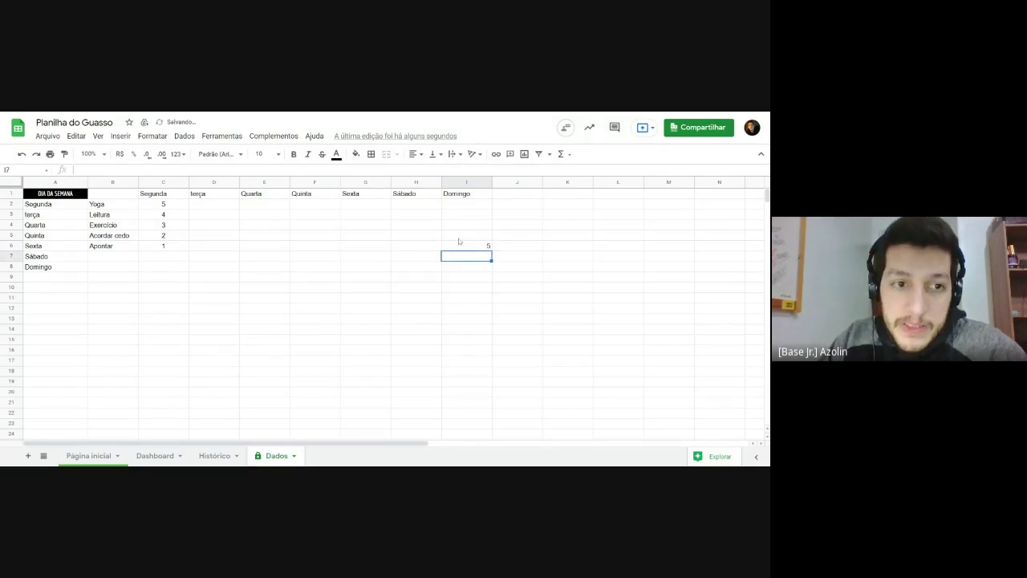
pyautogui.click(460, 207)
pyautogui.write('4')
pyautogui.press('Return')
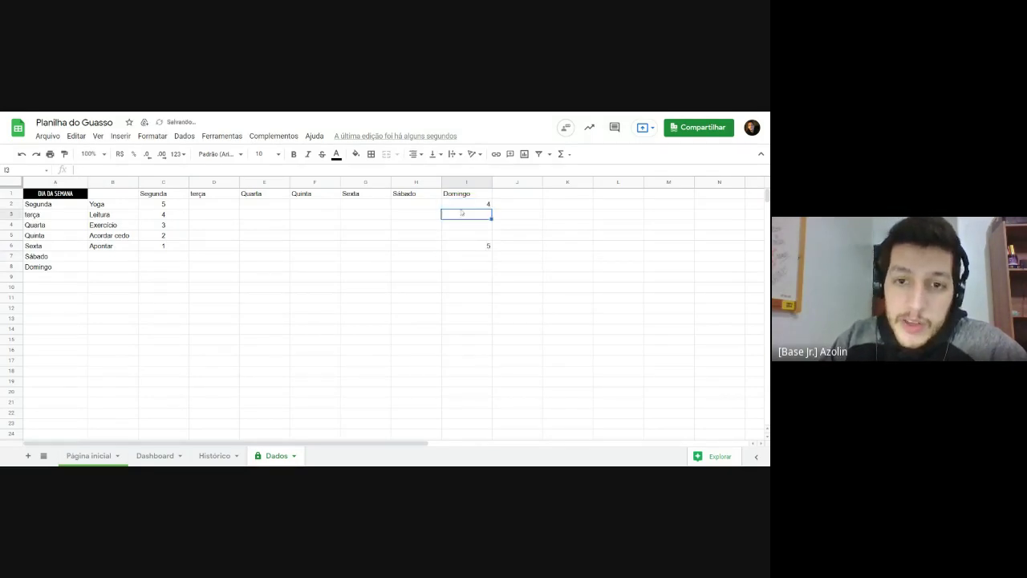
pyautogui.write('3')
pyautogui.press('Return')
pyautogui.write('2')
pyautogui.press('Return')
pyautogui.write('1')
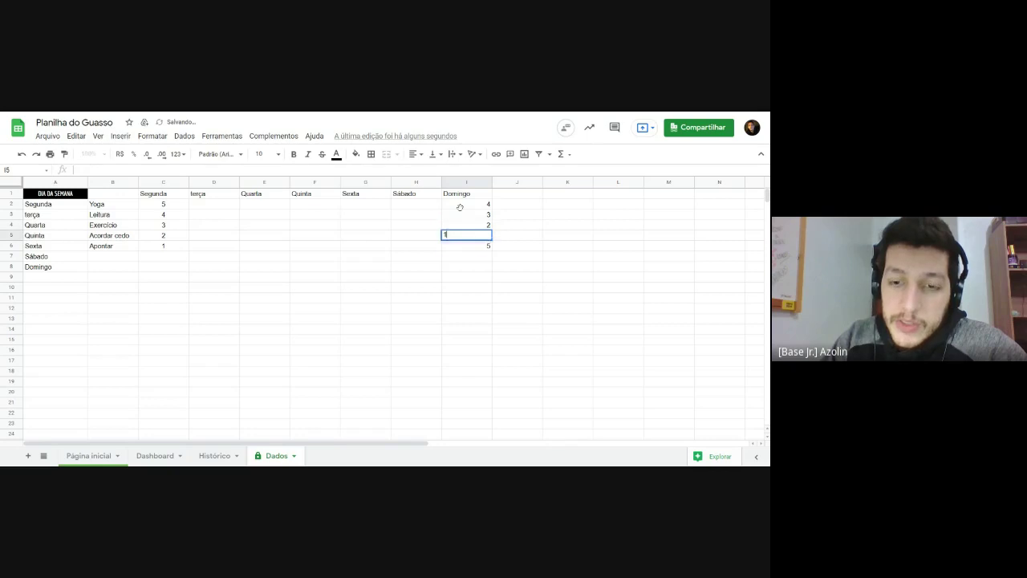
pyautogui.press('Return')
# Step: Check the Domingo total in I2:I6 and review the weekday cells in row 2
pyautogui.click(477, 297)
pyautogui.moveTo(470, 207); pyautogui.dragTo(477, 251)
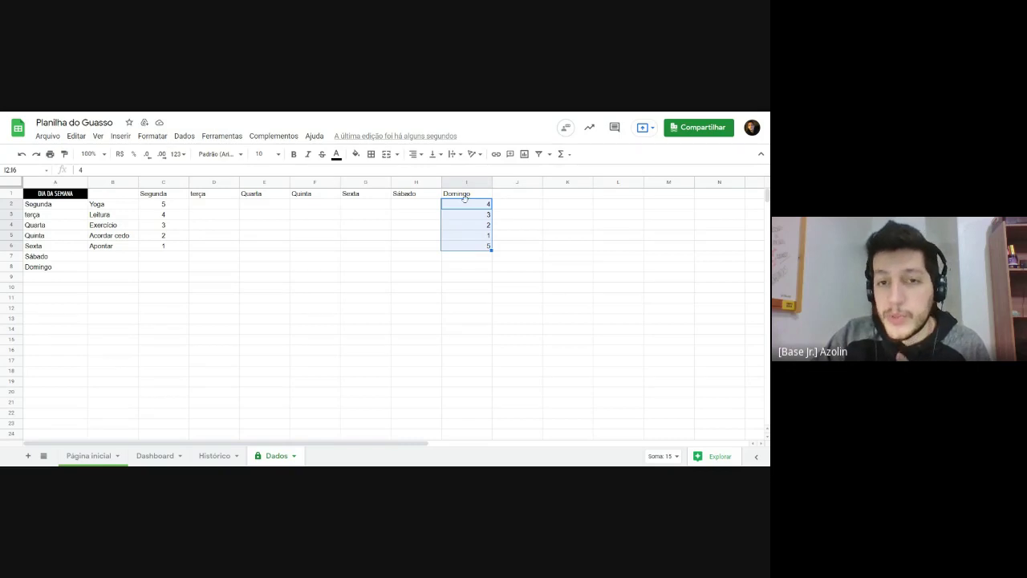
pyautogui.click(270, 258)
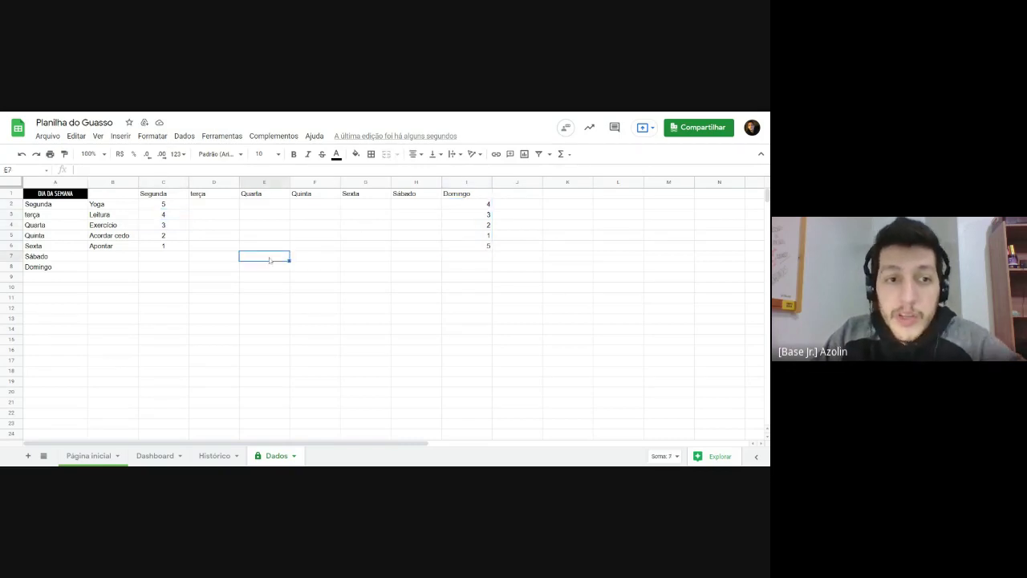
pyautogui.click(214, 206)
pyautogui.click(283, 207)
pyautogui.click(387, 206)
pyautogui.click(433, 207)
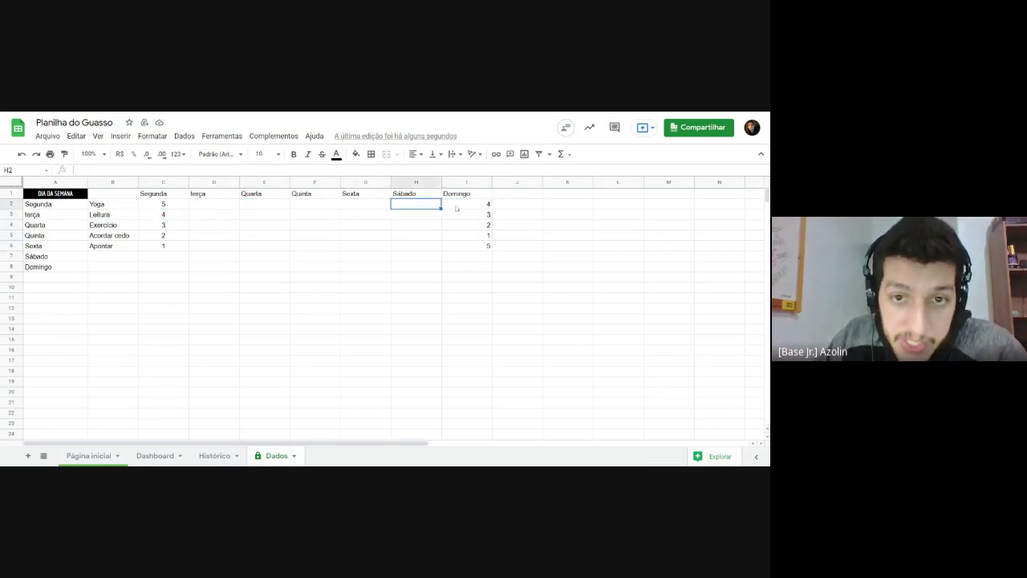
pyautogui.click(199, 211)
pyautogui.click(261, 209)
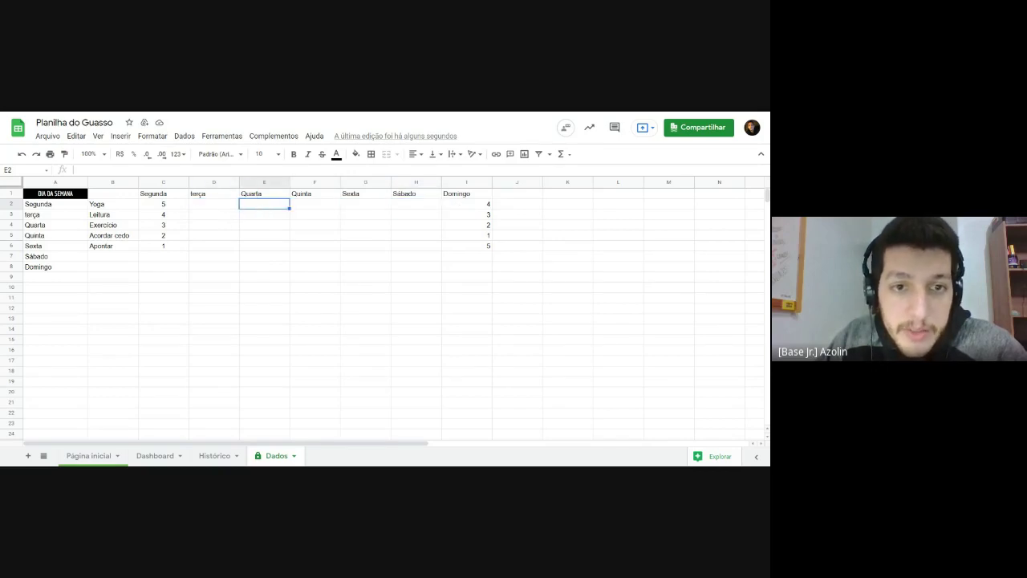
pyautogui.click(313, 209)
pyautogui.click(362, 208)
pyautogui.click(399, 209)
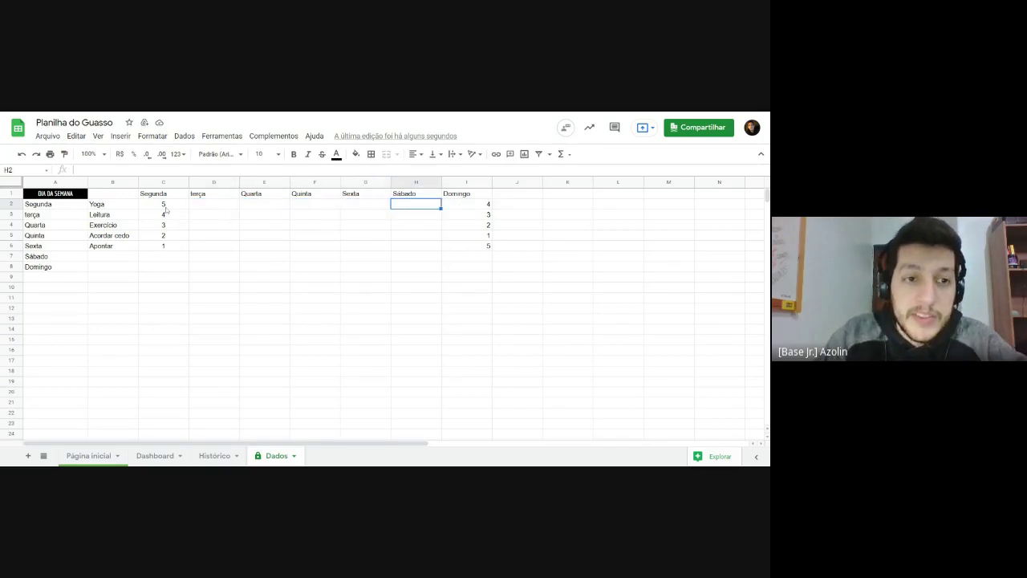
# Step: Copy the Segunda scores 5, 4, 3, 2, 1 into the terça through Sábado columns D–H
pyautogui.moveTo(165, 206); pyautogui.dragTo(168, 248)
pyautogui.hotkey('ctrl', 'c')
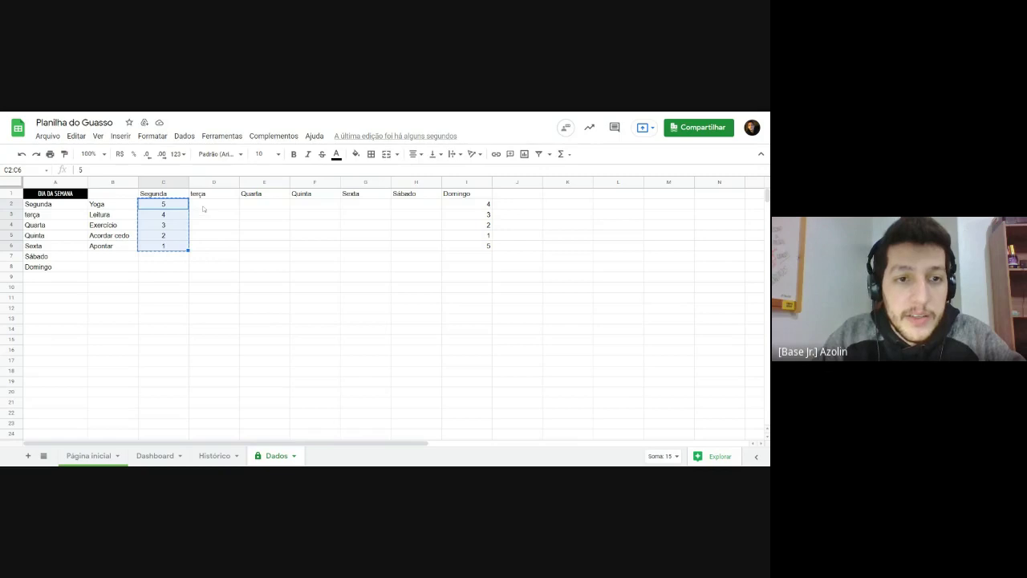
pyautogui.click(203, 210)
pyautogui.hotkey('ctrl', 'v')
pyautogui.click(267, 207)
pyautogui.hotkey('ctrl', 'v')
pyautogui.click(315, 208)
pyautogui.hotkey('ctrl', 'v')
pyautogui.click(367, 209)
pyautogui.hotkey('ctrl', 'v')
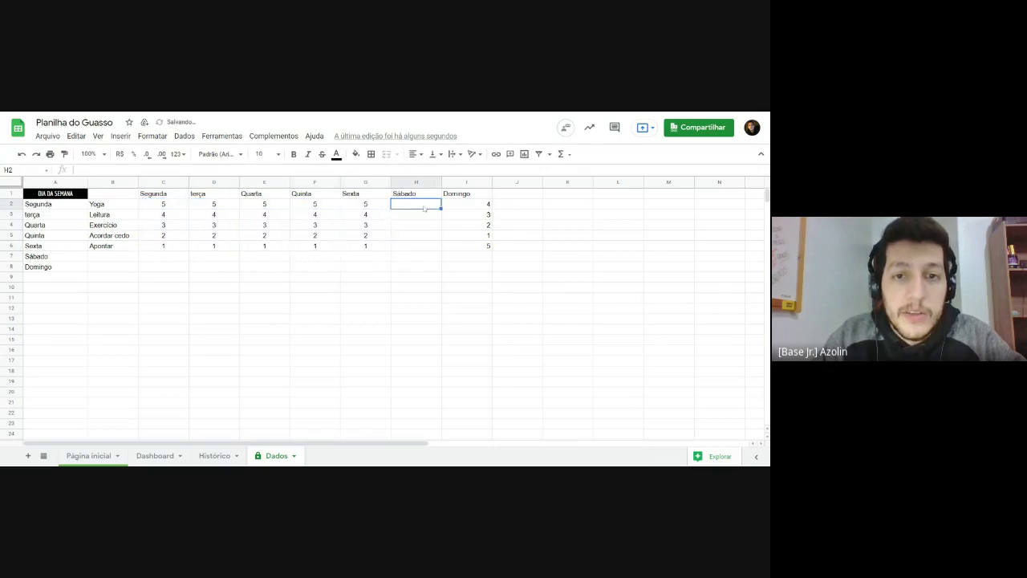
pyautogui.hotkey('ctrl', 'v')
pyautogui.click(486, 247)
pyautogui.moveTo(417, 206); pyautogui.dragTo(159, 249)
pyautogui.click(258, 280)
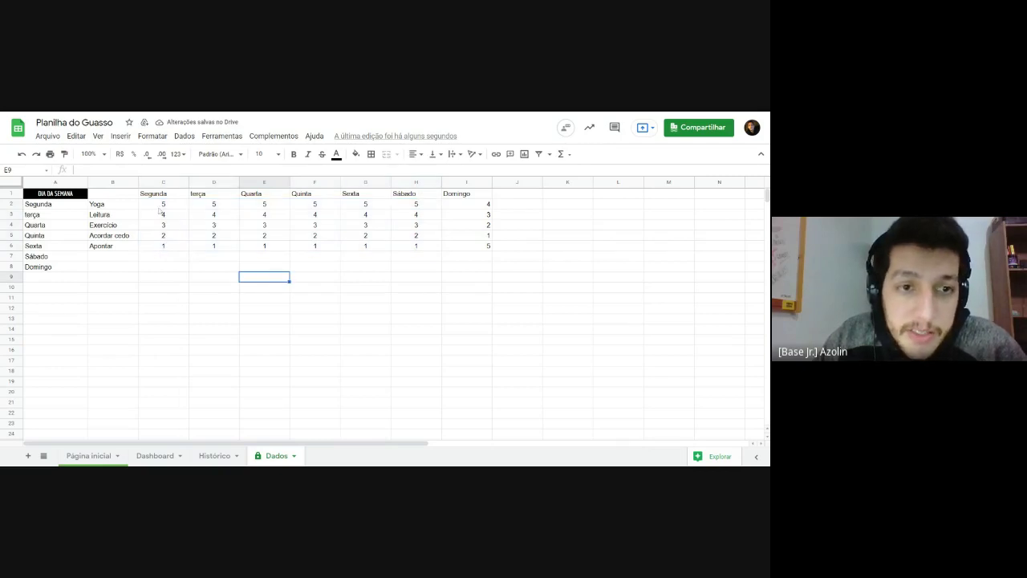
# Step: Centre the weekday headers in C1:I1 with Ctrl+Shift+E
pyautogui.moveTo(472, 206); pyautogui.dragTo(480, 247)
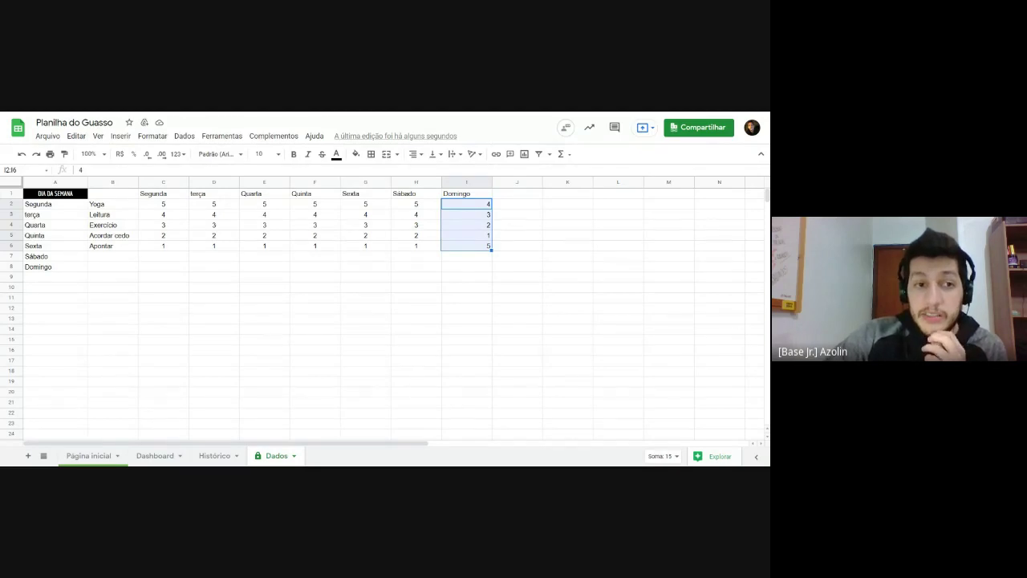
pyautogui.click(264, 193)
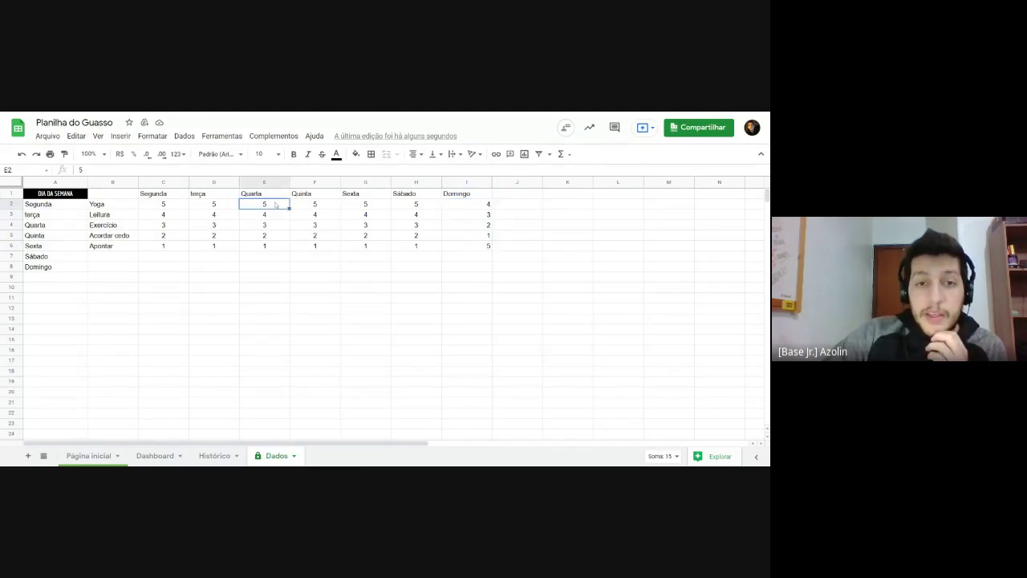
pyautogui.moveTo(161, 194); pyautogui.dragTo(441, 182)
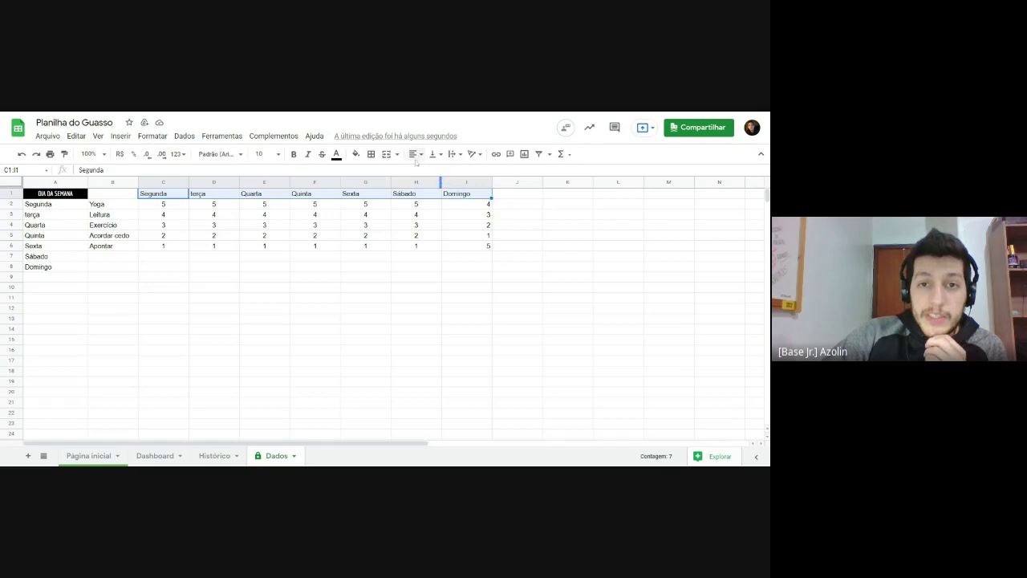
pyautogui.hotkey('ctrl', 'shift', 'e')
pyautogui.click(415, 245)
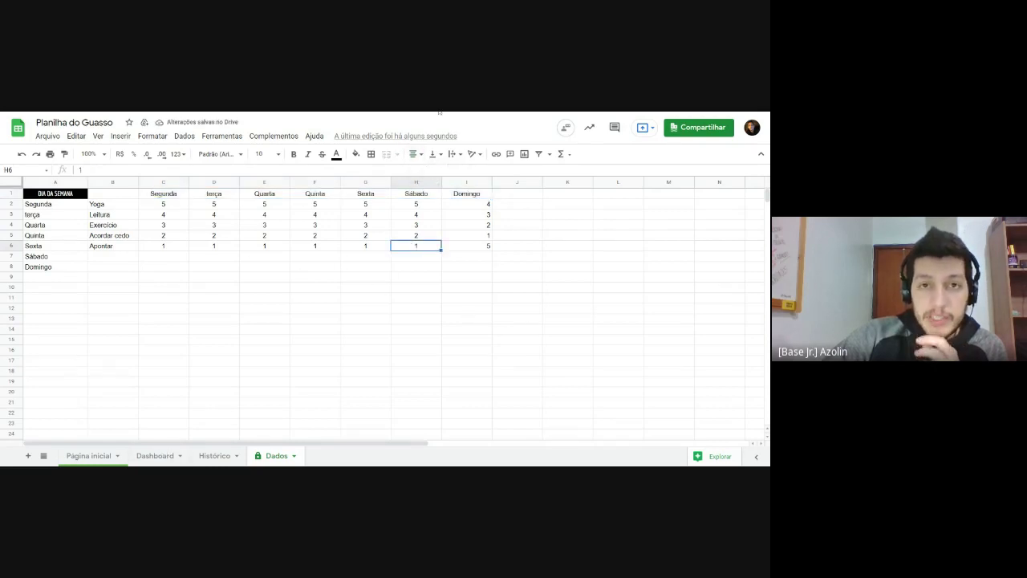
# Step: On Página inicial, switch the C3 day selector to Quarta, then Domingo, checking scores C4:C8
pyautogui.click(97, 456)
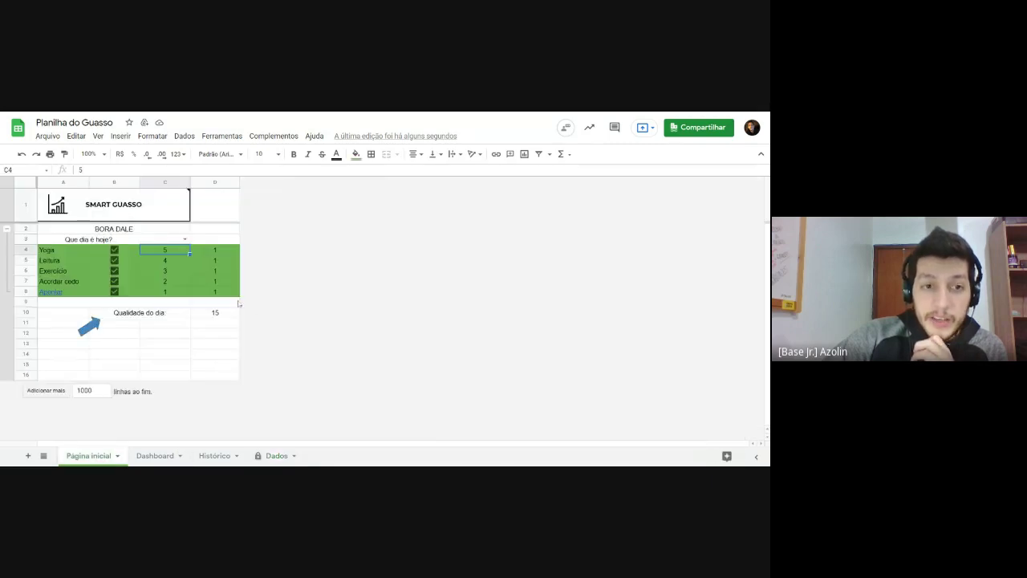
pyautogui.click(184, 239)
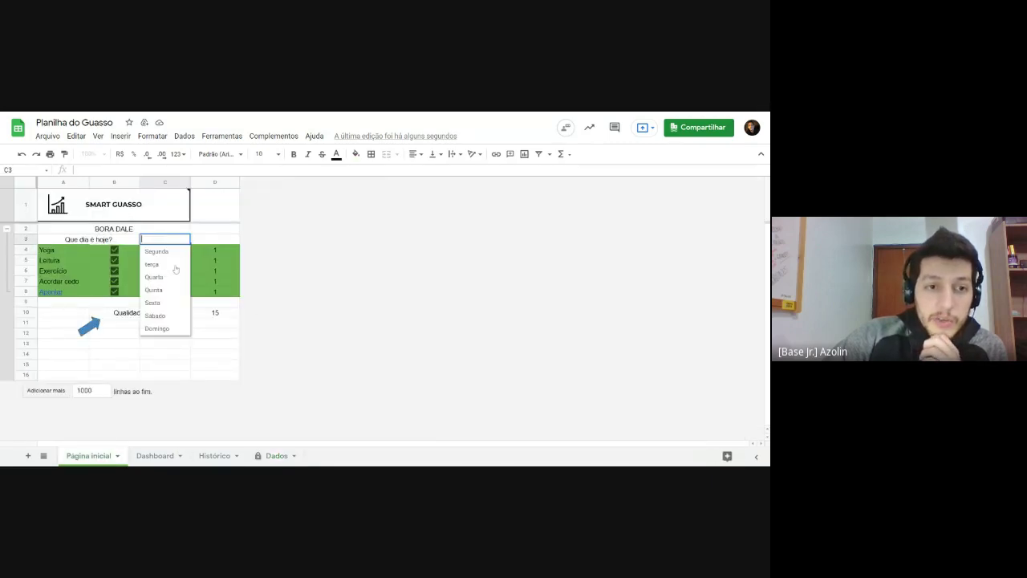
pyautogui.click(175, 277)
pyautogui.moveTo(167, 251); pyautogui.dragTo(158, 298)
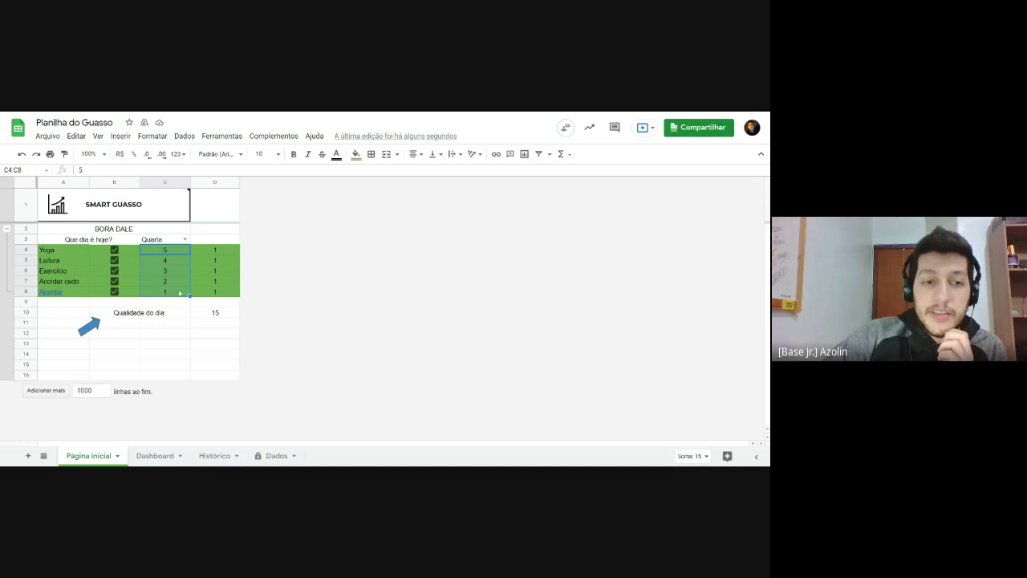
pyautogui.click(184, 239)
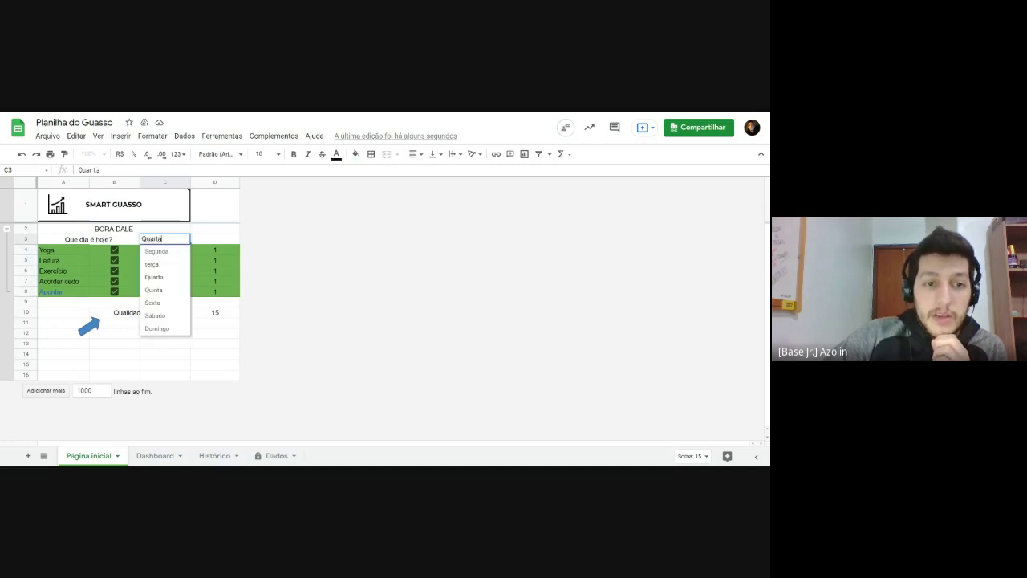
pyautogui.click(160, 329)
pyautogui.click(208, 275)
pyautogui.moveTo(174, 252); pyautogui.dragTo(166, 293)
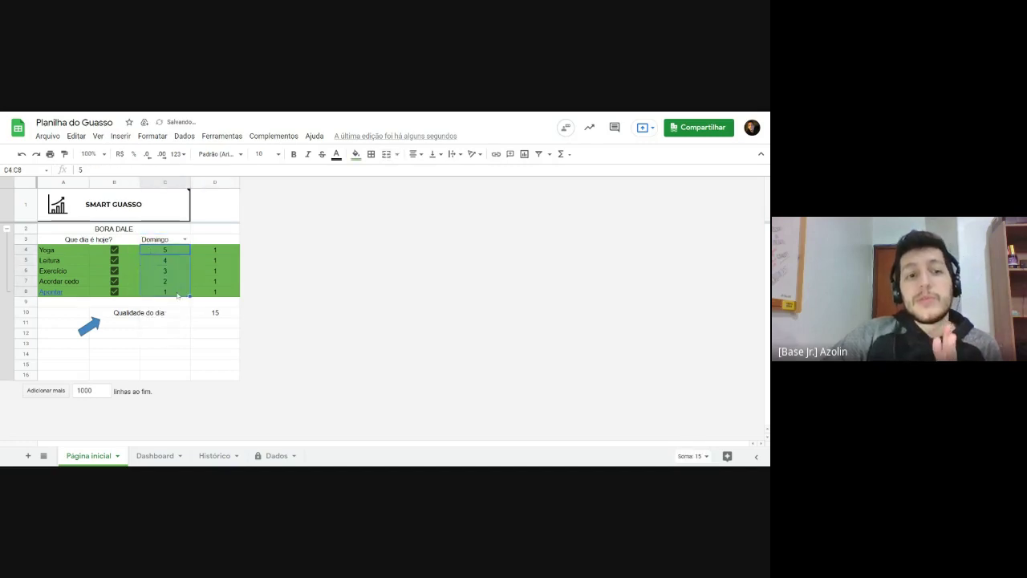
pyautogui.click(165, 292)
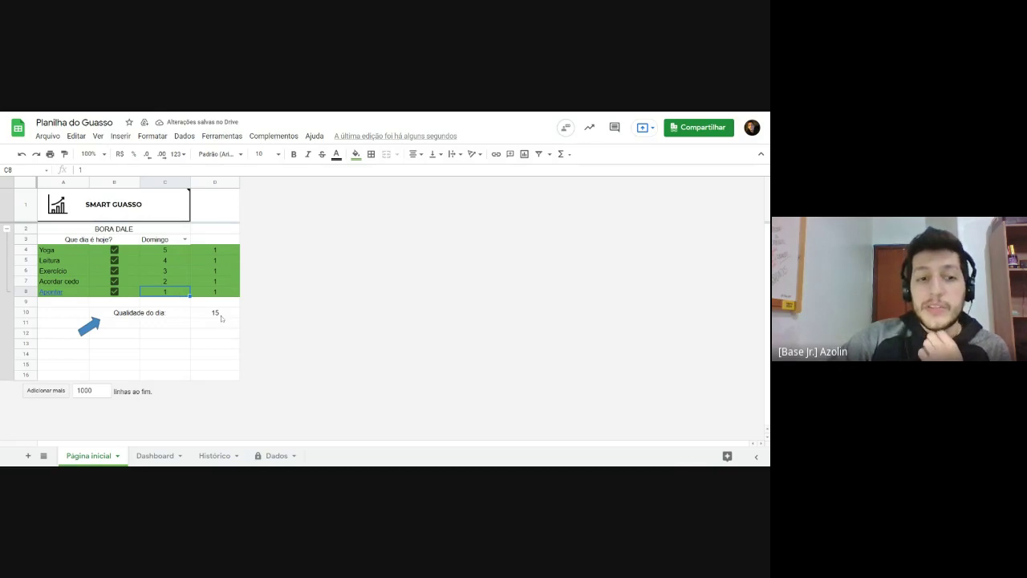
pyautogui.click(165, 249)
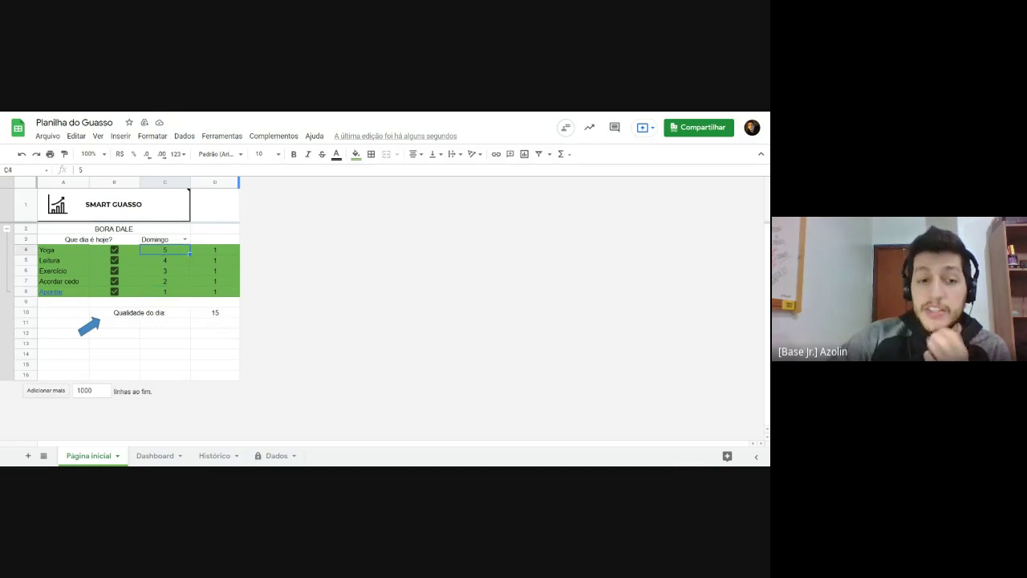
pyautogui.click(272, 456)
# Step: Select Dados C2:C6 and choose Definir intervalo nomeado from its context menu
pyautogui.click(365, 308)
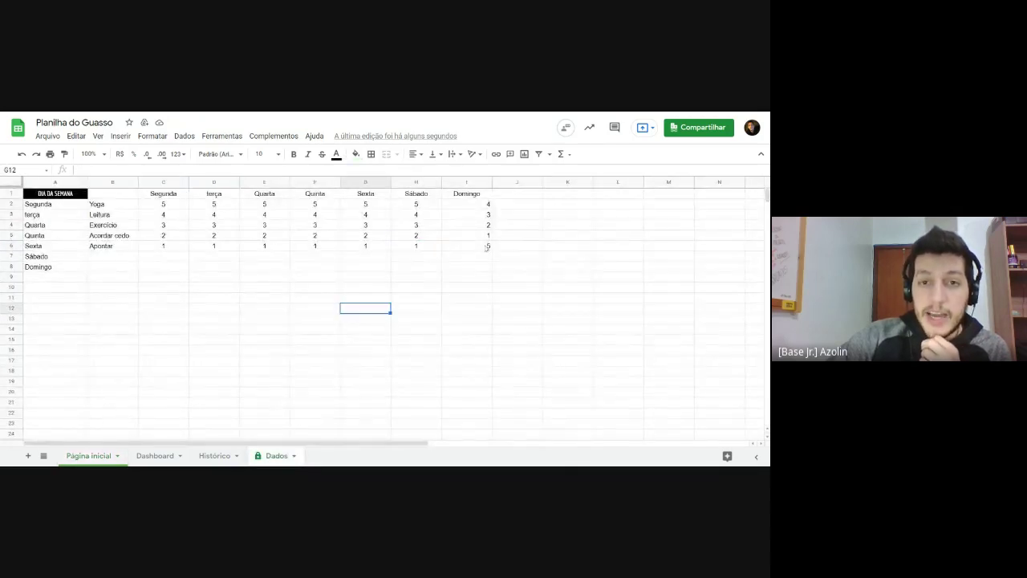
pyautogui.moveTo(170, 205); pyautogui.dragTo(169, 254)
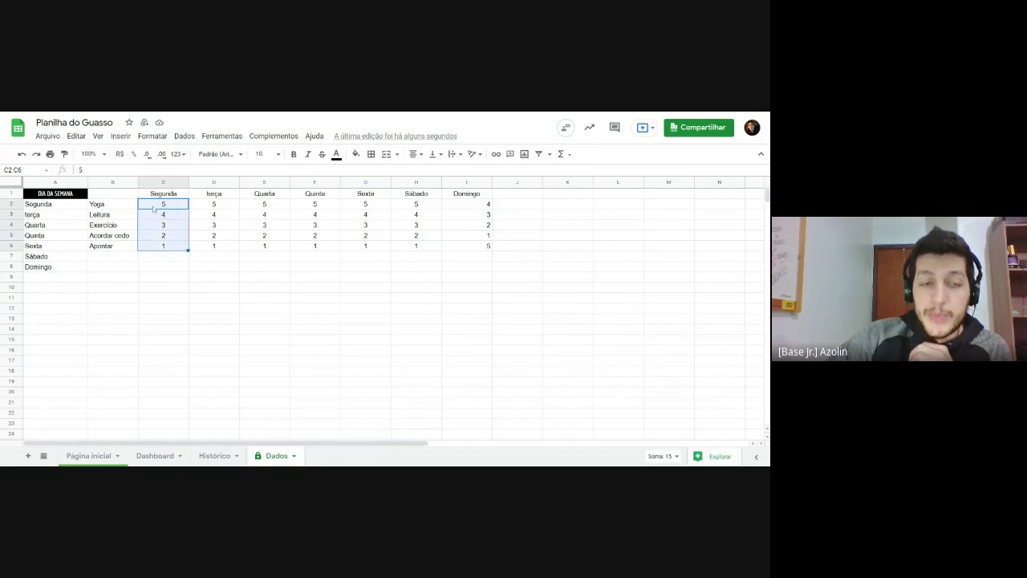
pyautogui.rightClick(153, 208)
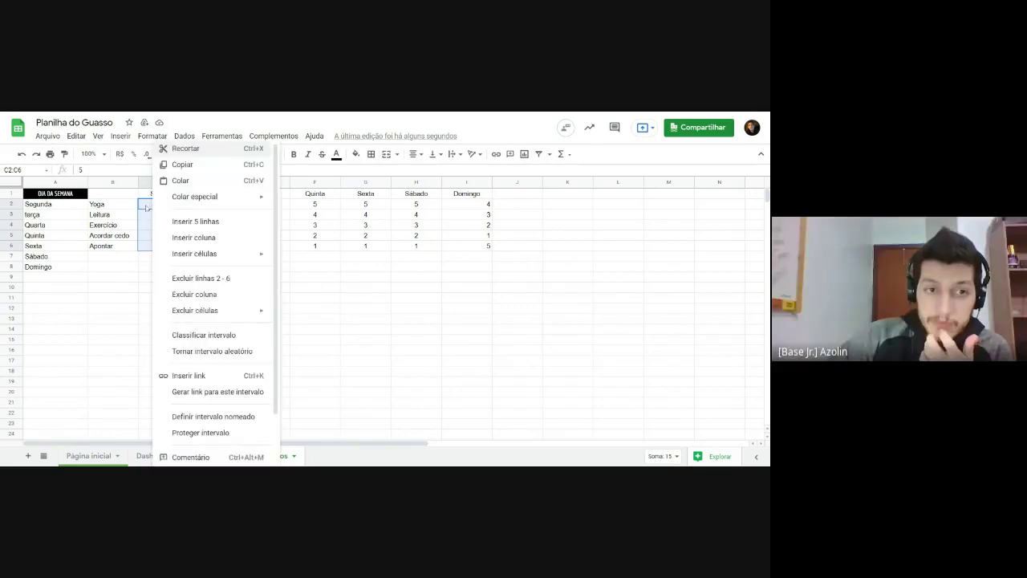
pyautogui.scroll(-1, 192, 262)
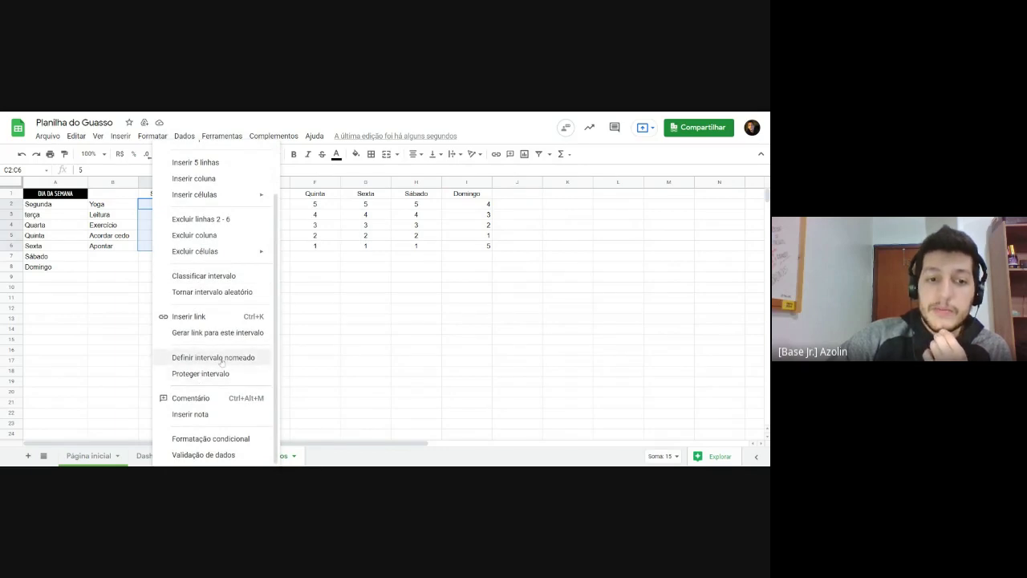
pyautogui.click(222, 358)
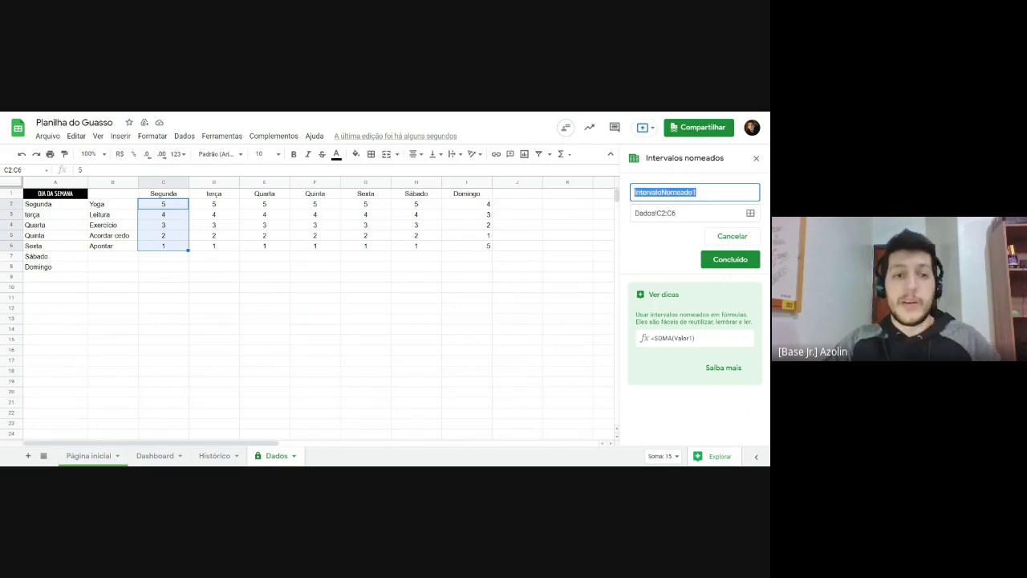
# Step: Save C2:C6 as the named range segunda and D2:D6 as terça
pyautogui.write('segunda')
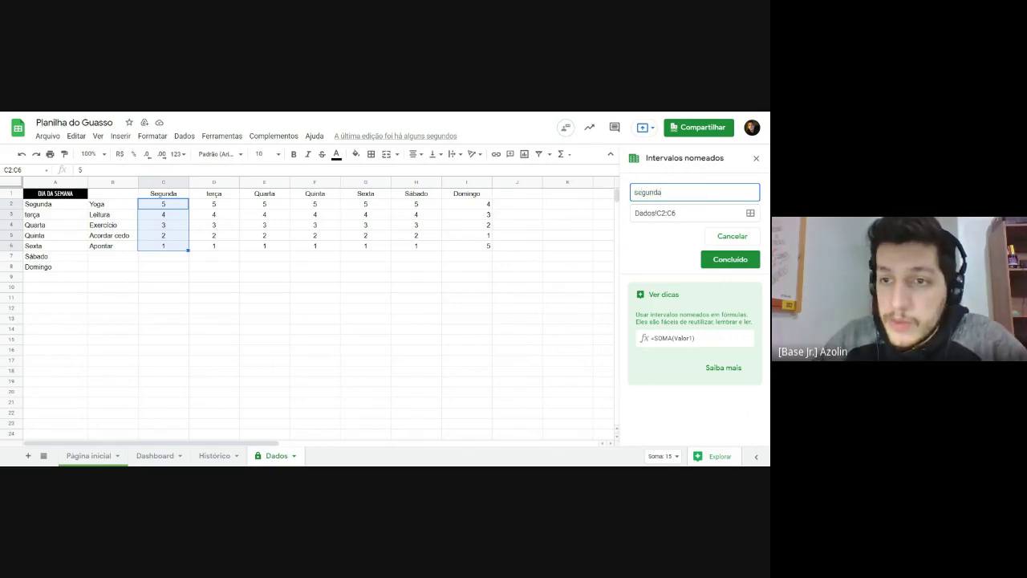
pyautogui.click(676, 250)
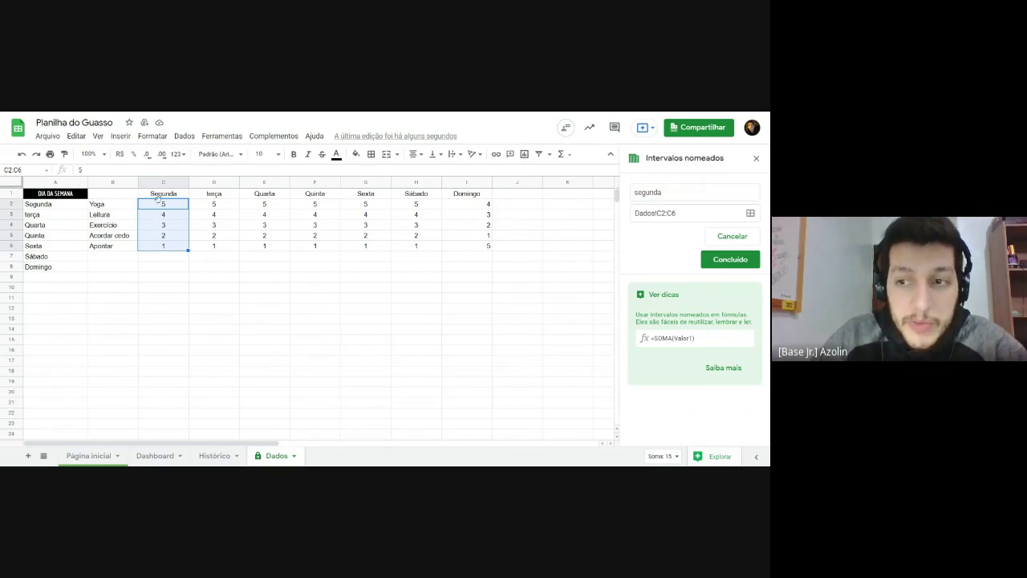
pyautogui.click(724, 266)
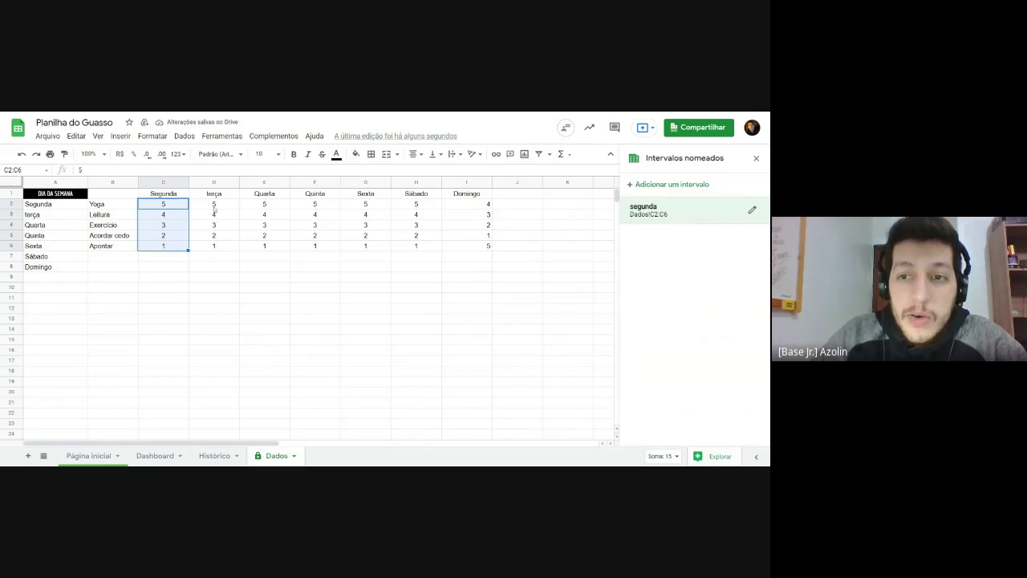
pyautogui.moveTo(214, 204); pyautogui.dragTo(214, 246)
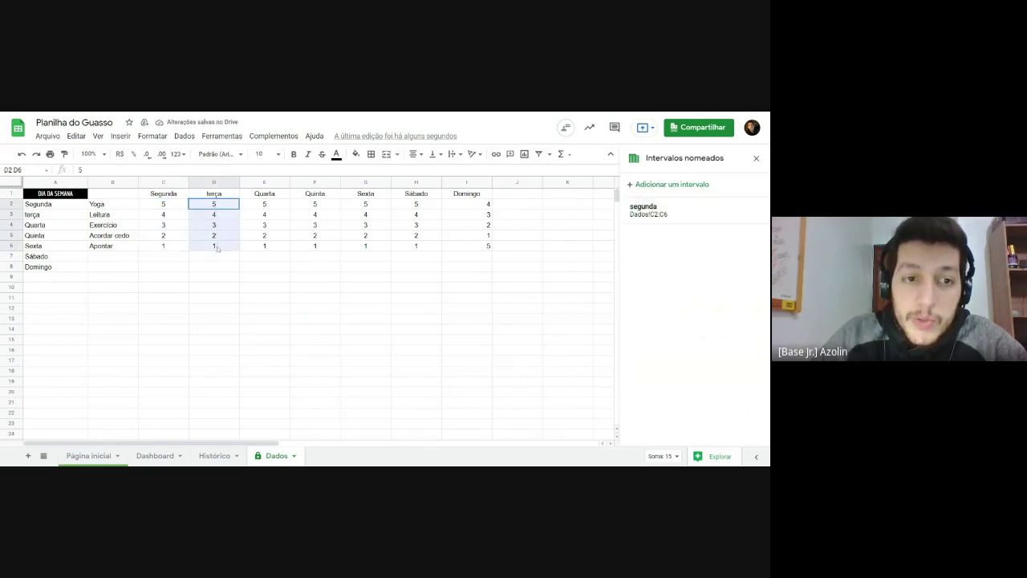
pyautogui.click(671, 185)
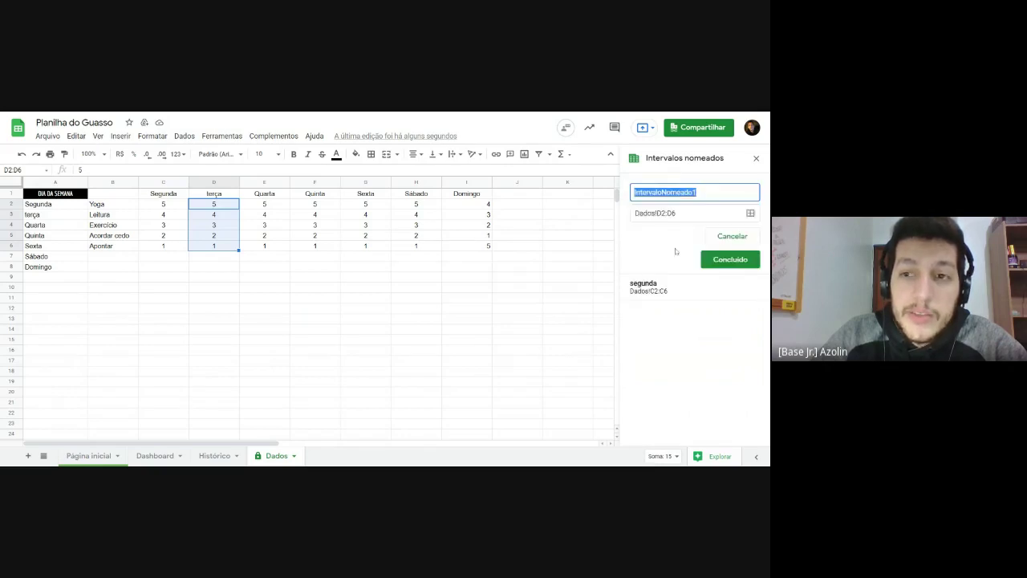
pyautogui.write('terça')
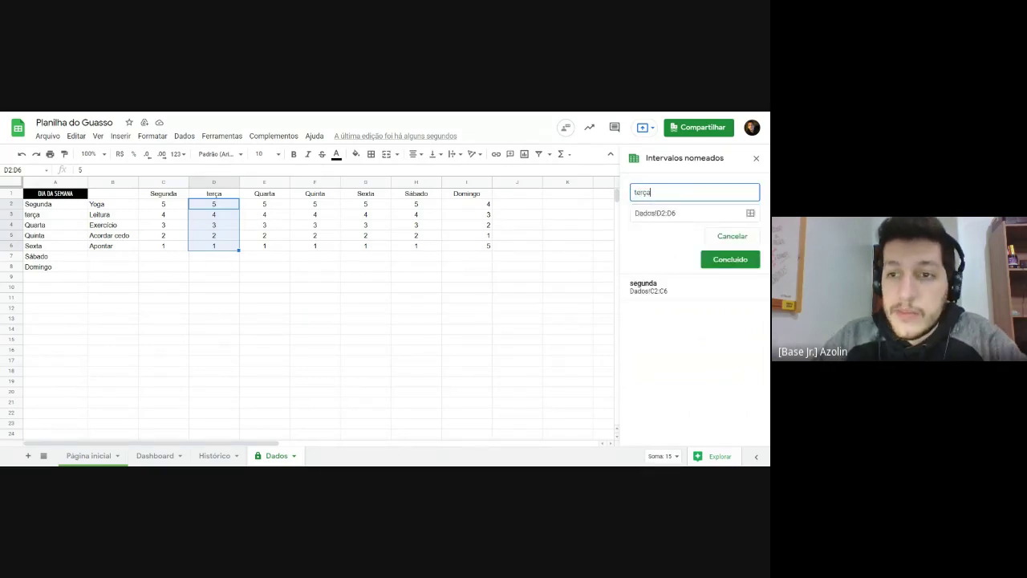
pyautogui.click(729, 260)
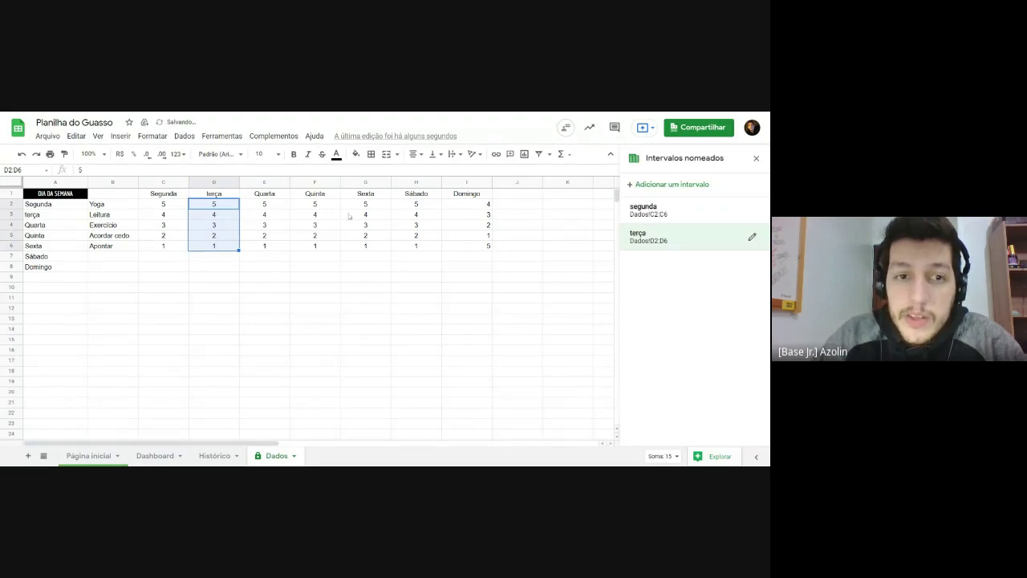
# Step: Add named ranges quarta for E2:E6 and quinta for F2:F6
pyautogui.moveTo(268, 205); pyautogui.dragTo(265, 247)
pyautogui.click(692, 186)
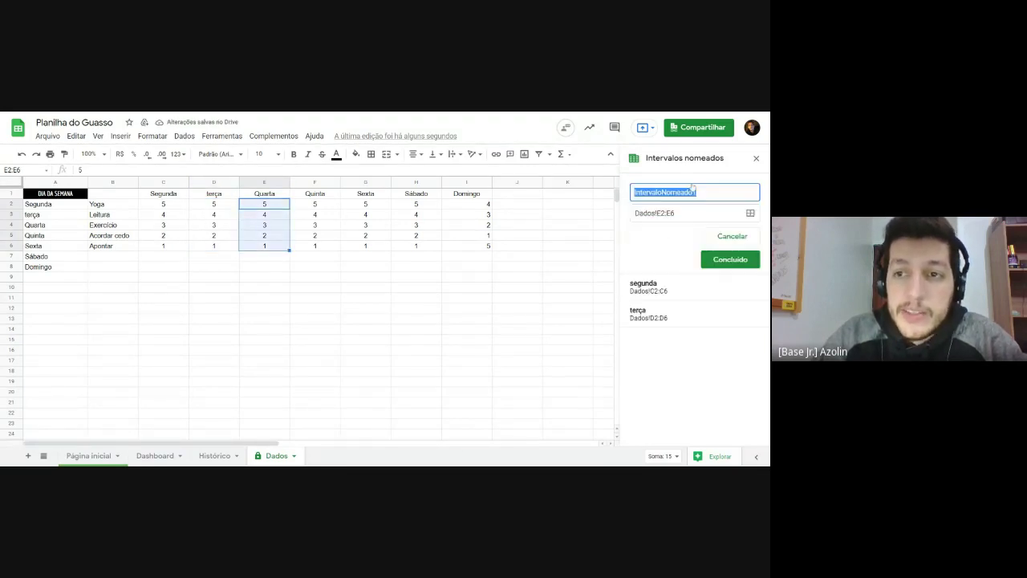
pyautogui.write('quarta')
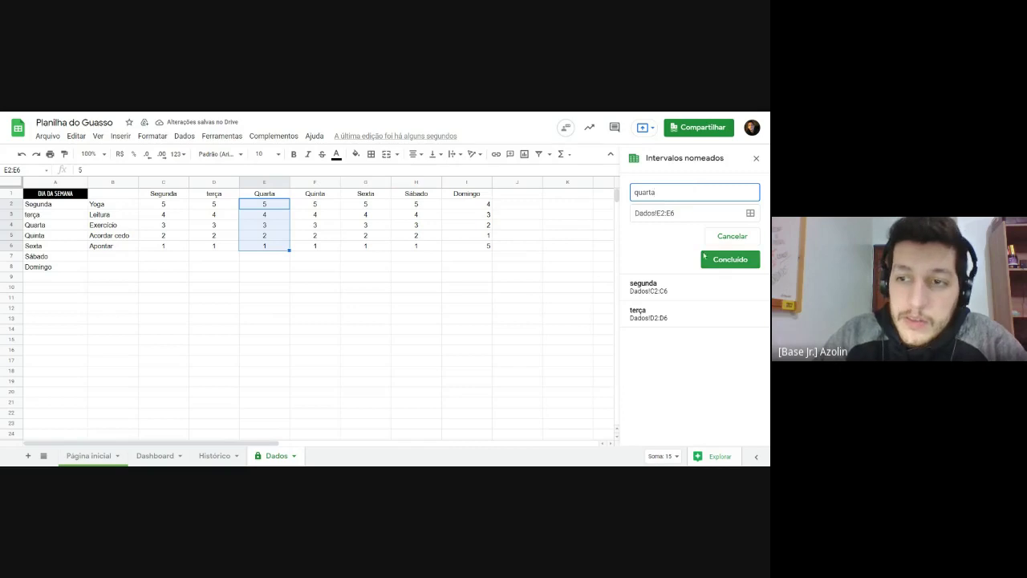
pyautogui.click(729, 260)
pyautogui.moveTo(320, 205); pyautogui.dragTo(317, 247)
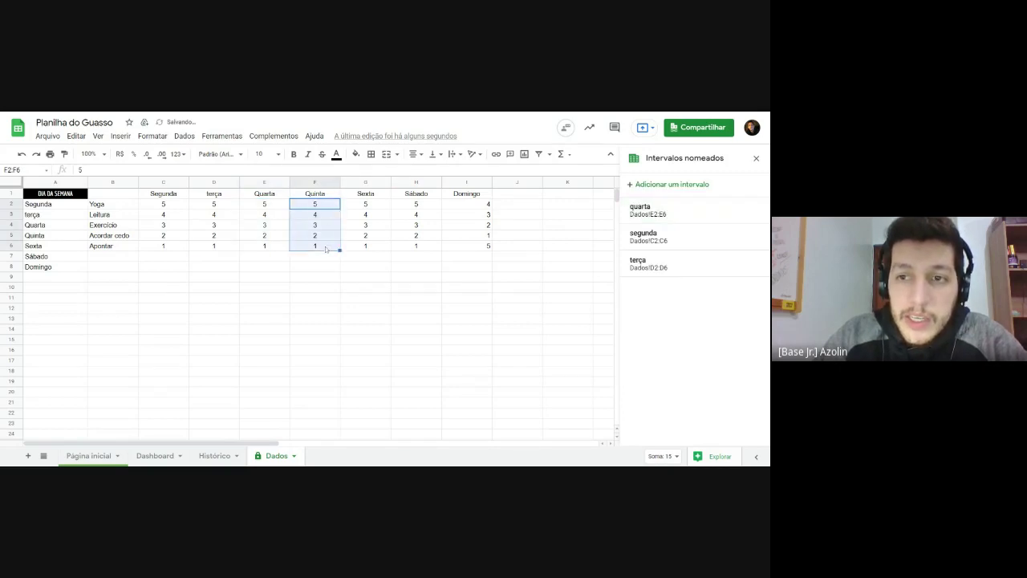
pyautogui.click(673, 185)
pyautogui.write('quinta')
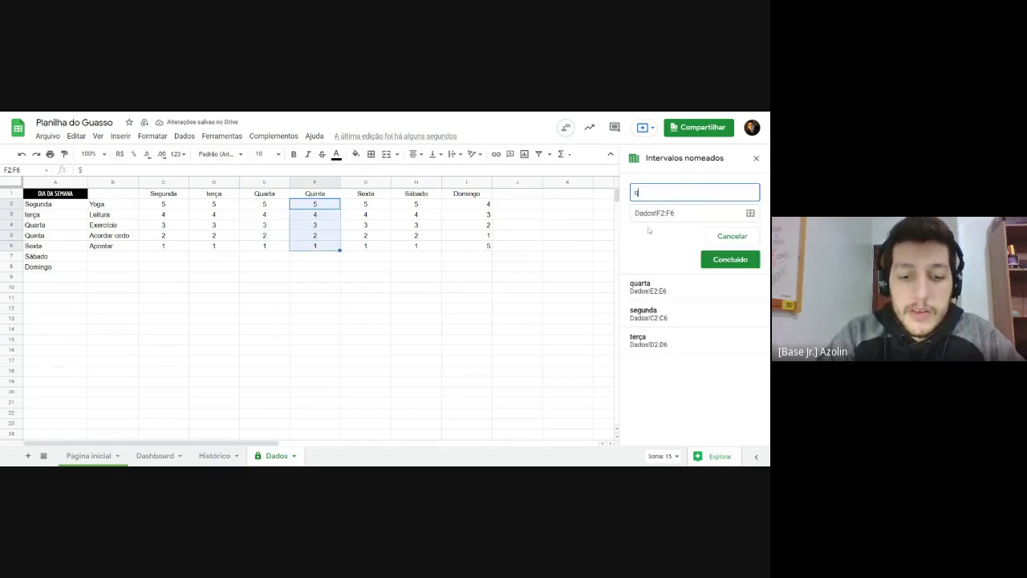
pyautogui.click(711, 259)
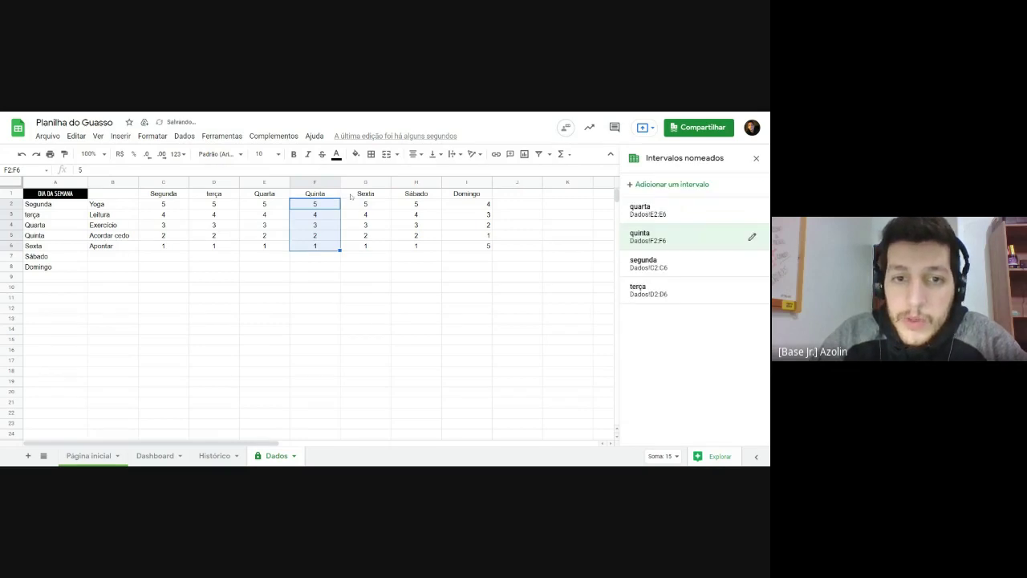
# Step: Add named ranges sexta for G2:G6 and sábado for H2:H6
pyautogui.moveTo(365, 204); pyautogui.dragTo(366, 246)
pyautogui.click(650, 185)
pyautogui.write('sexta')
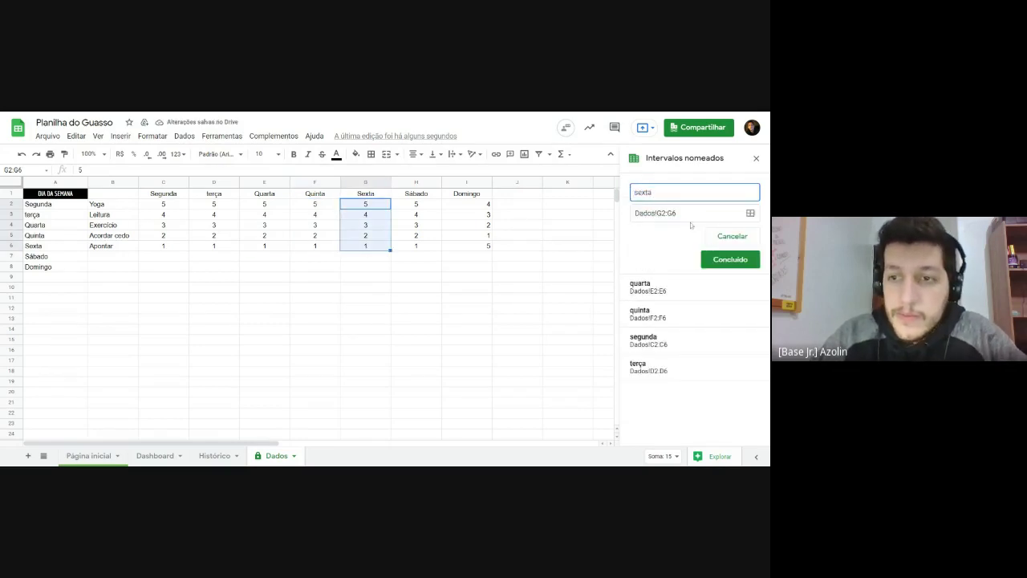
pyautogui.click(727, 259)
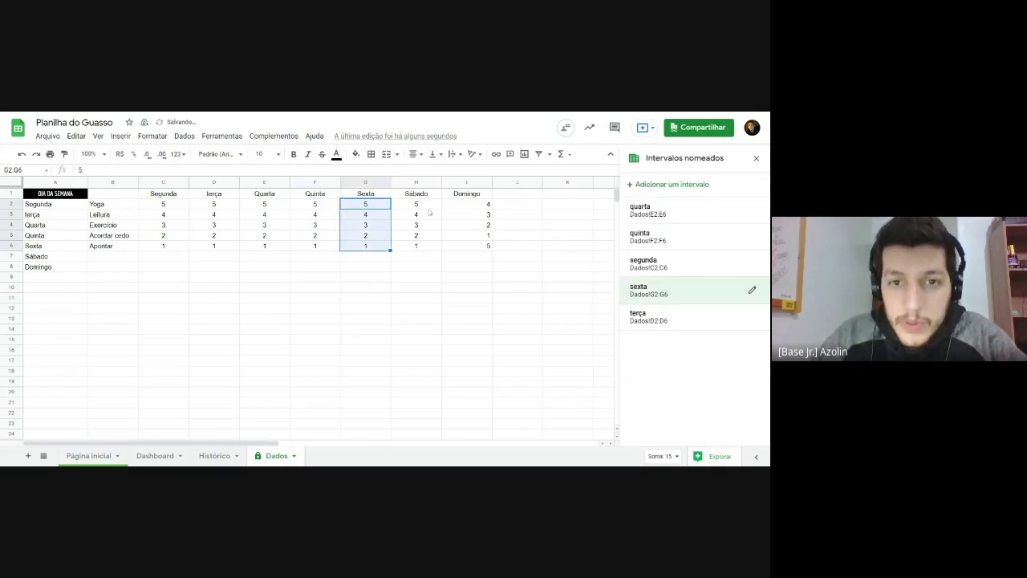
pyautogui.moveTo(416, 204); pyautogui.dragTo(416, 246)
pyautogui.click(666, 185)
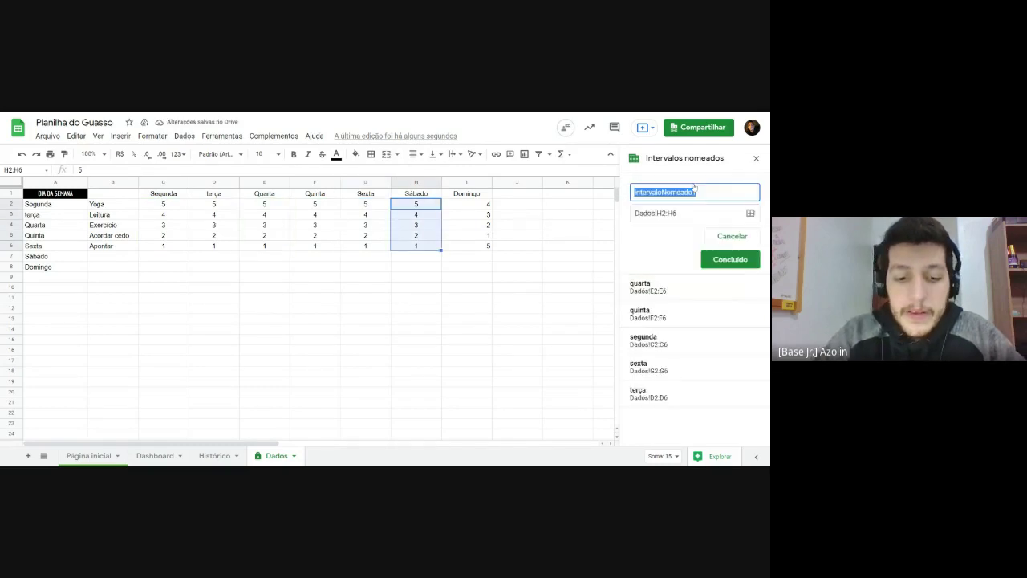
pyautogui.write('sábado')
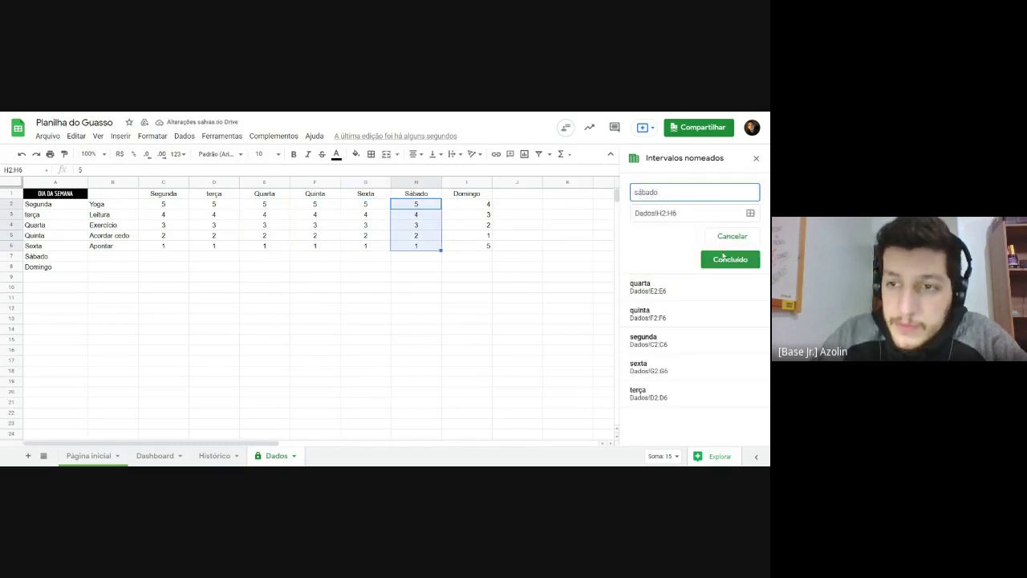
pyautogui.click(727, 259)
# Step: Add the named range domingo for I2:I6 and verify the quarta range
pyautogui.moveTo(476, 204); pyautogui.dragTo(480, 246)
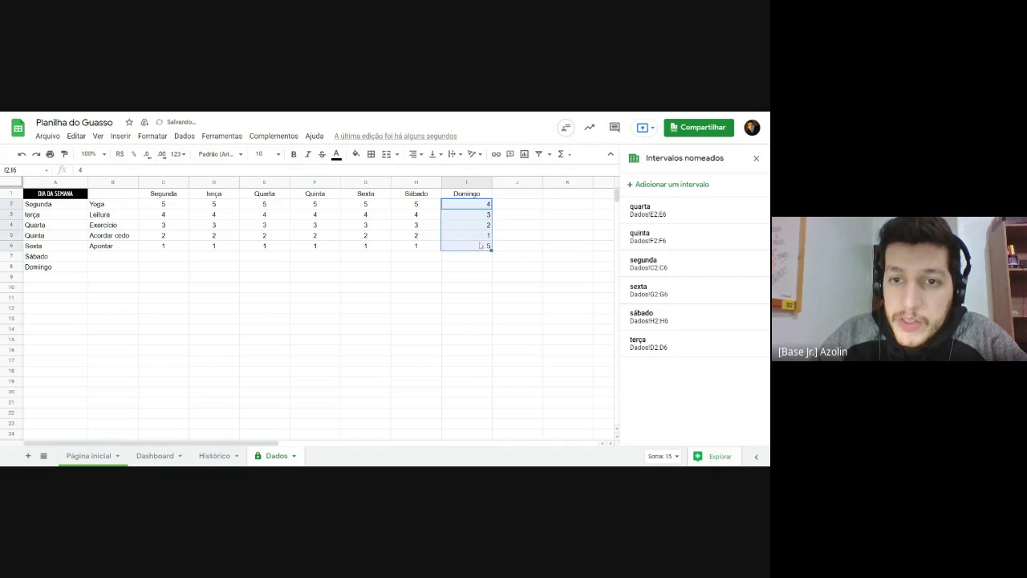
pyautogui.click(662, 183)
pyautogui.write('domingo')
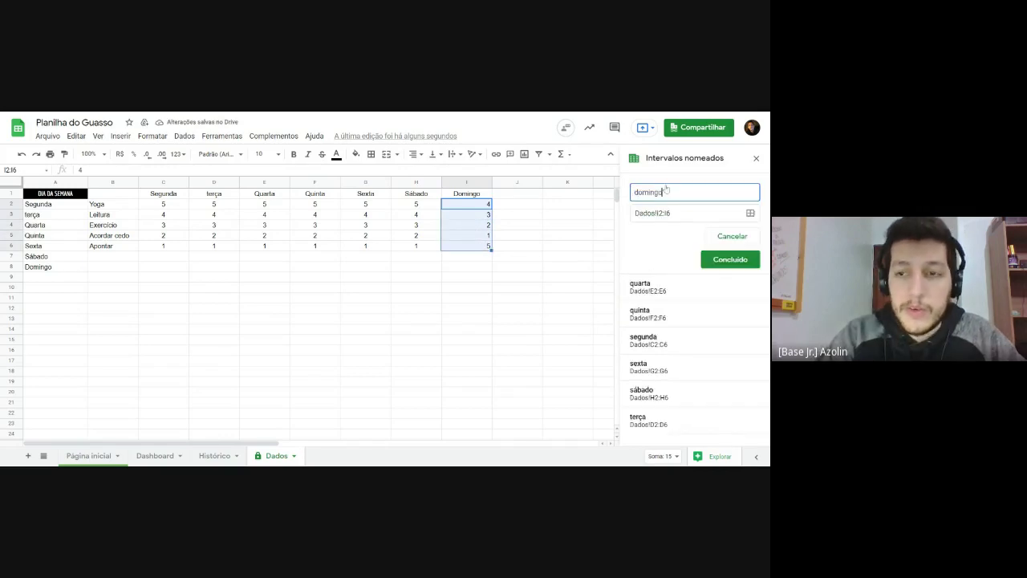
pyautogui.click(730, 259)
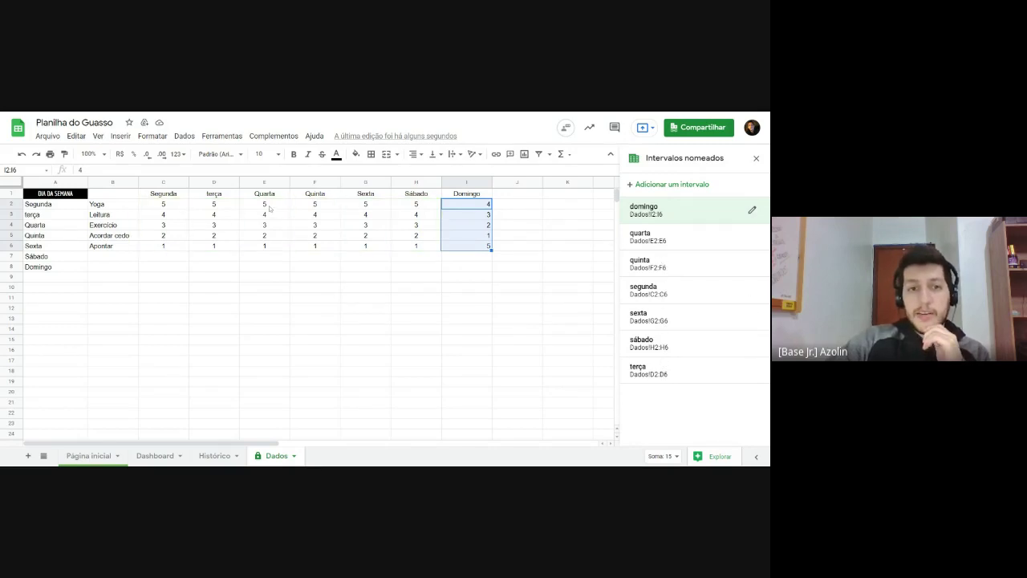
pyautogui.moveTo(270, 208); pyautogui.dragTo(270, 247)
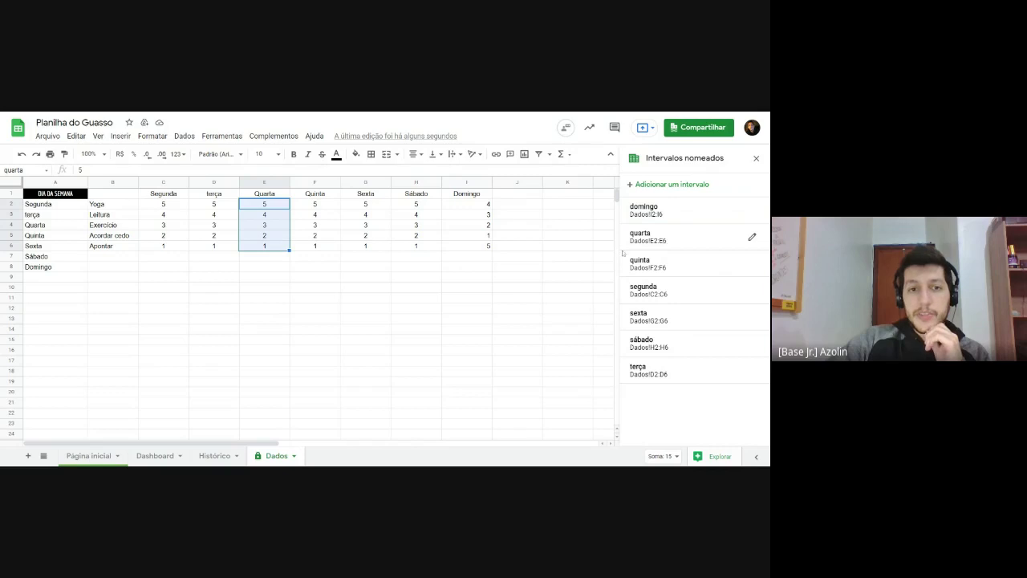
pyautogui.click(518, 267)
pyautogui.click(416, 277)
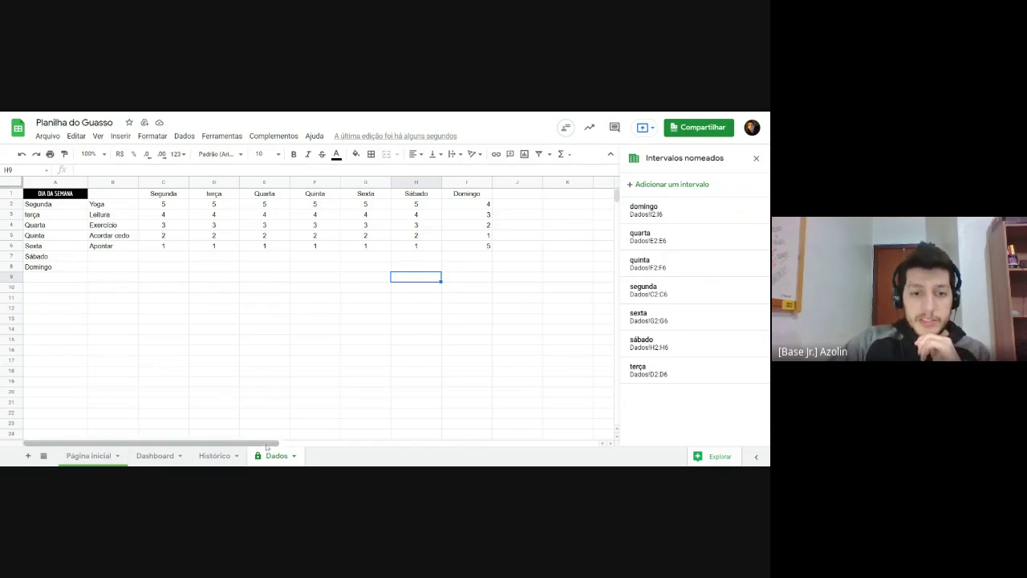
# Step: Close the Intervalos nomeados panel and hide the Dados sheet
pyautogui.click(756, 158)
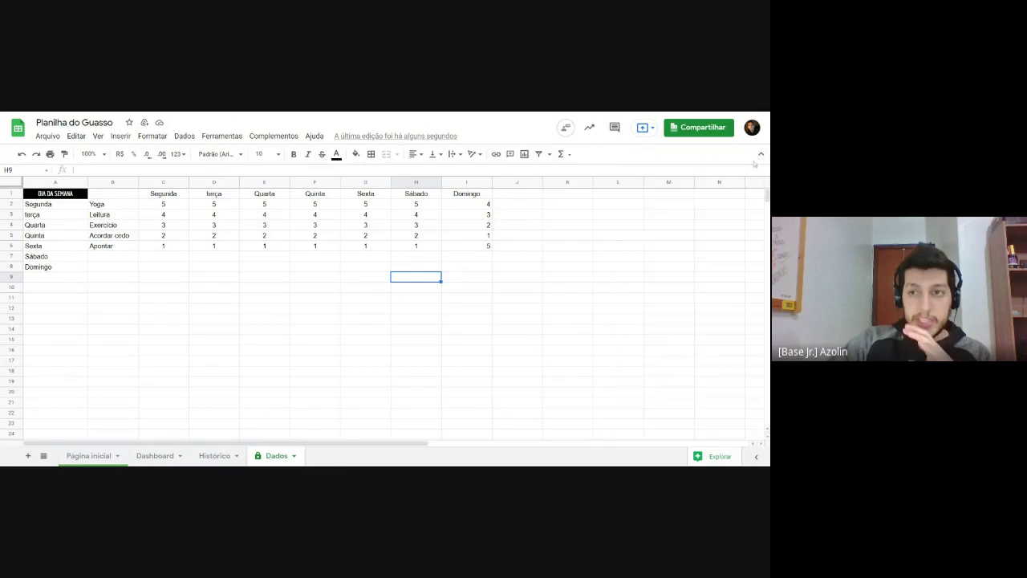
pyautogui.click(294, 455)
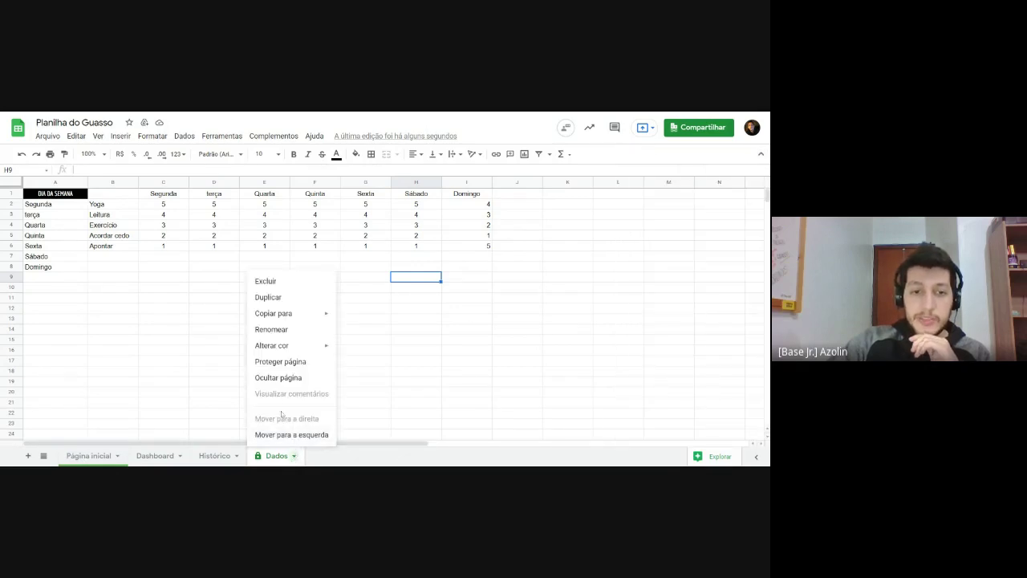
pyautogui.click(281, 375)
pyautogui.click(281, 381)
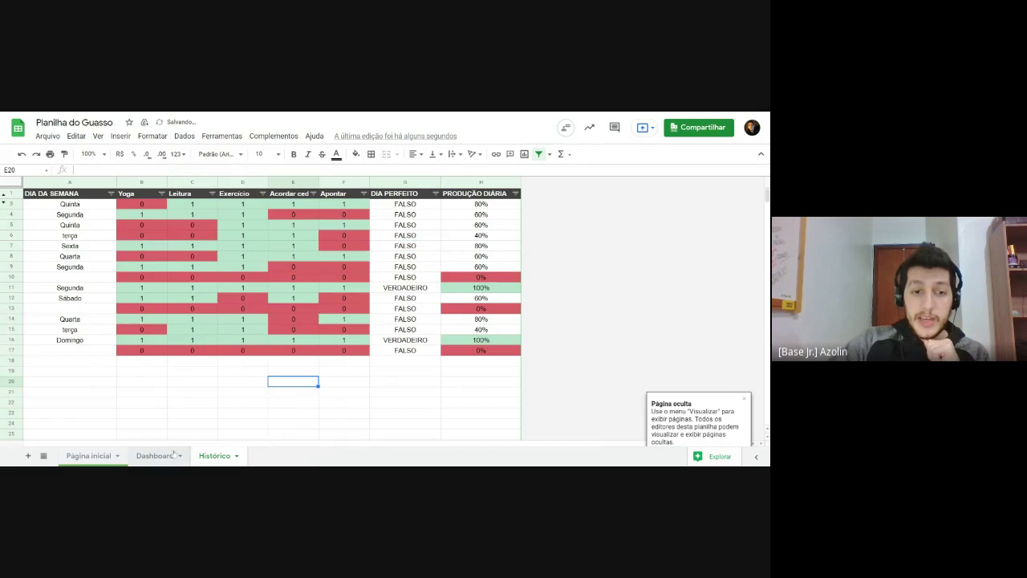
# Step: Clear the day's scores in C4:C8 on Página inicial
pyautogui.click(92, 455)
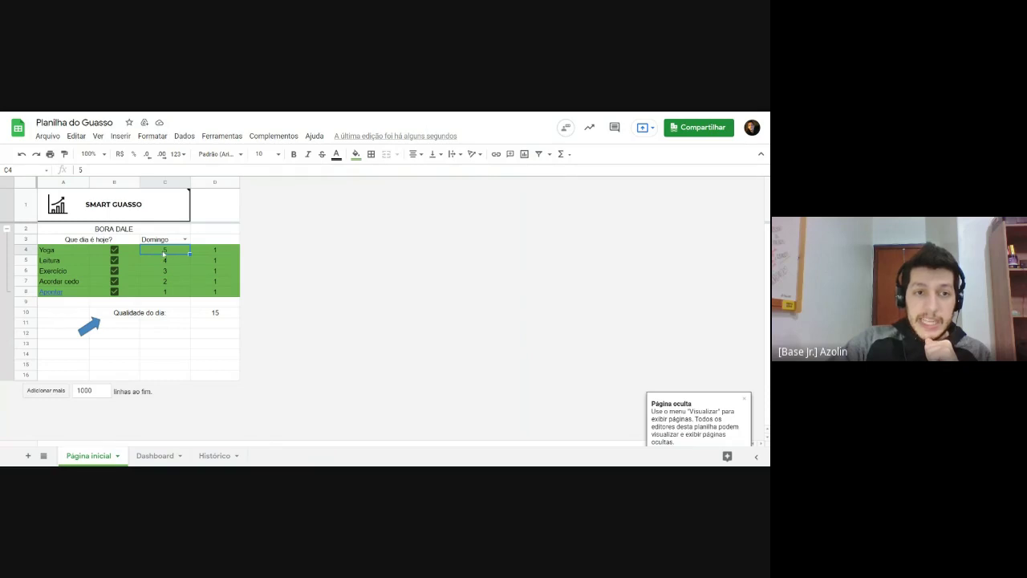
pyautogui.moveTo(166, 263); pyautogui.dragTo(167, 295)
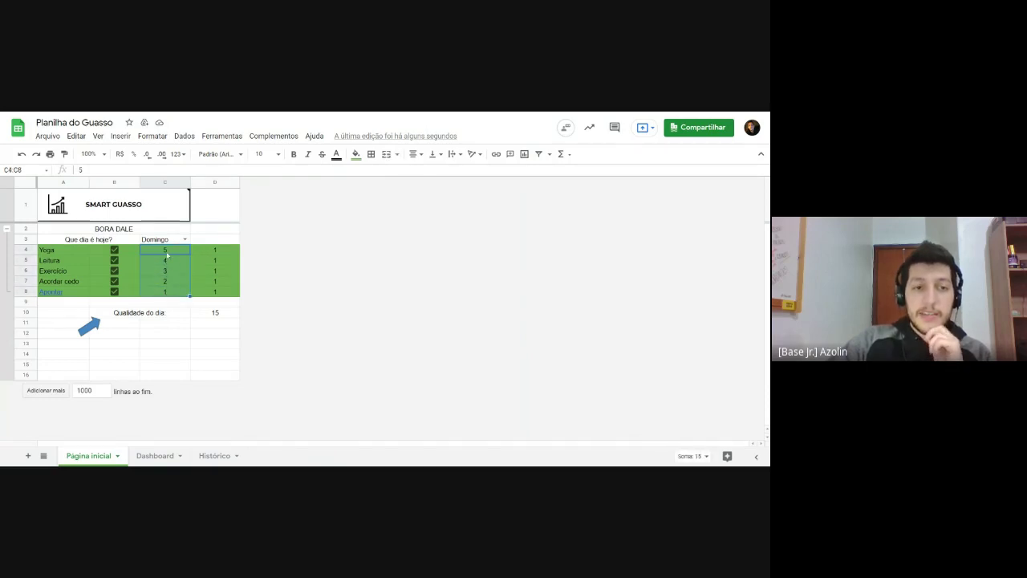
pyautogui.press('Delete')
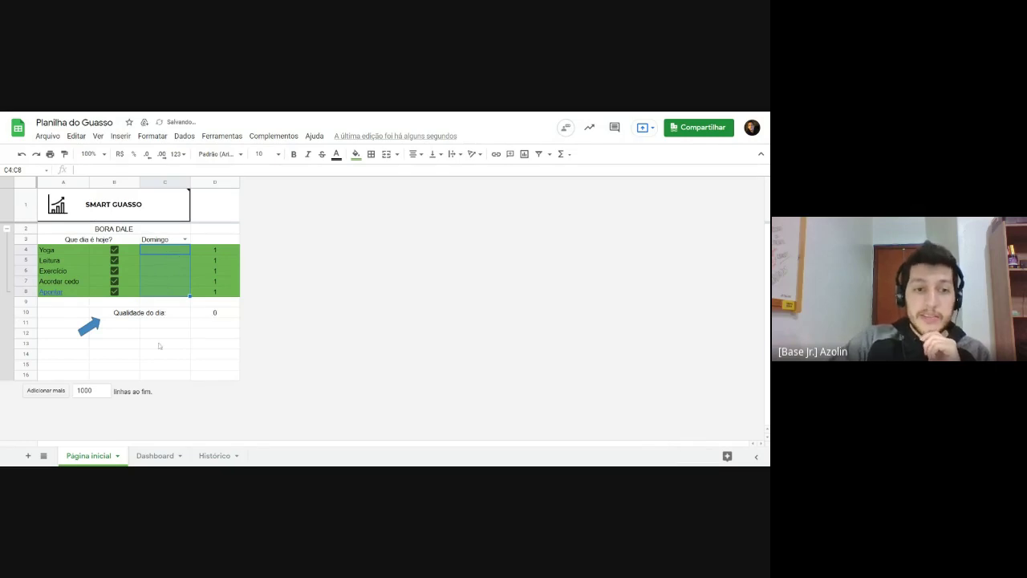
pyautogui.click(160, 344)
pyautogui.click(151, 254)
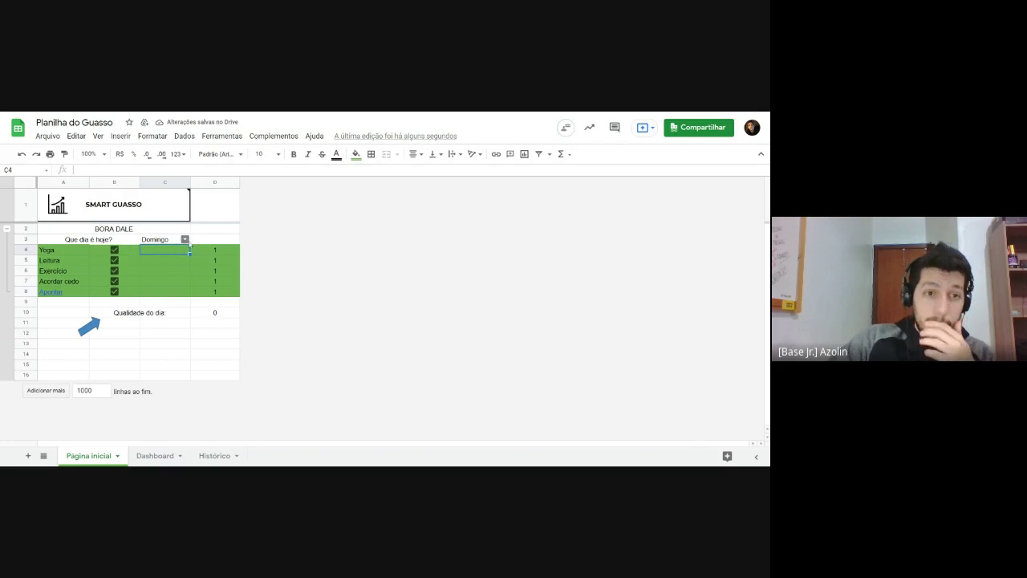
# Step: Try the C3 day selector with Segunda and terça, then set it back to Domingo
pyautogui.click(184, 239)
pyautogui.click(178, 253)
pyautogui.click(171, 255)
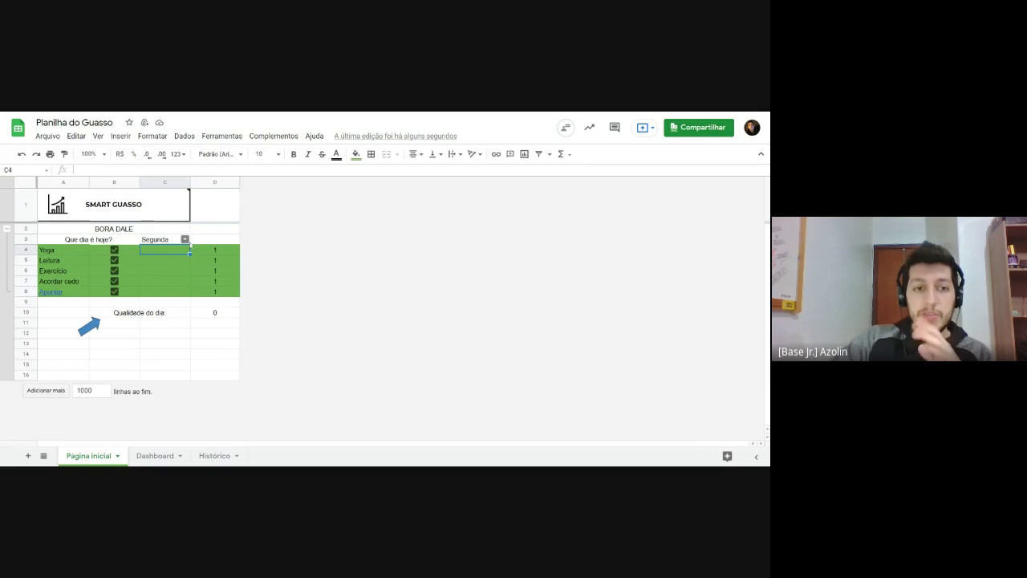
pyautogui.click(185, 239)
pyautogui.click(179, 261)
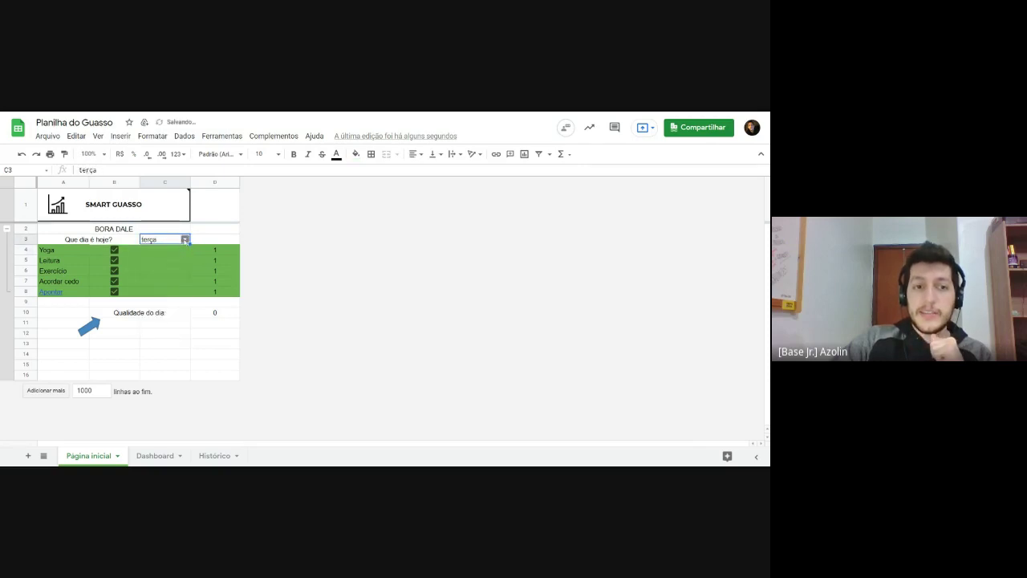
pyautogui.doubleClick(178, 240)
pyautogui.click(168, 329)
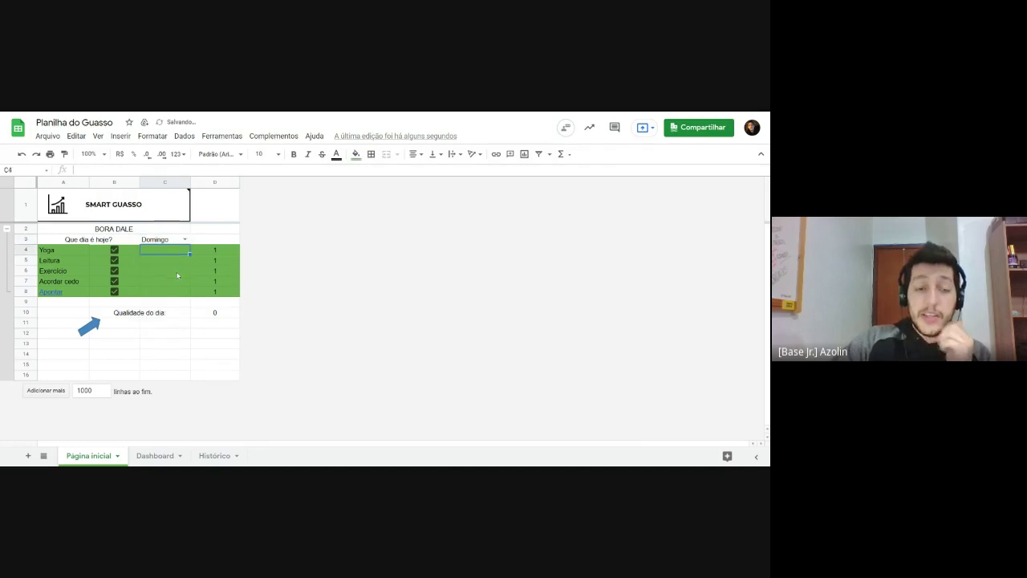
# Step: Enter =INDIRETO(C3) in C4 so C4:C8 show Domingo's ratings 4, 3, 2, 1, 5, totalling 15
pyautogui.write('=')
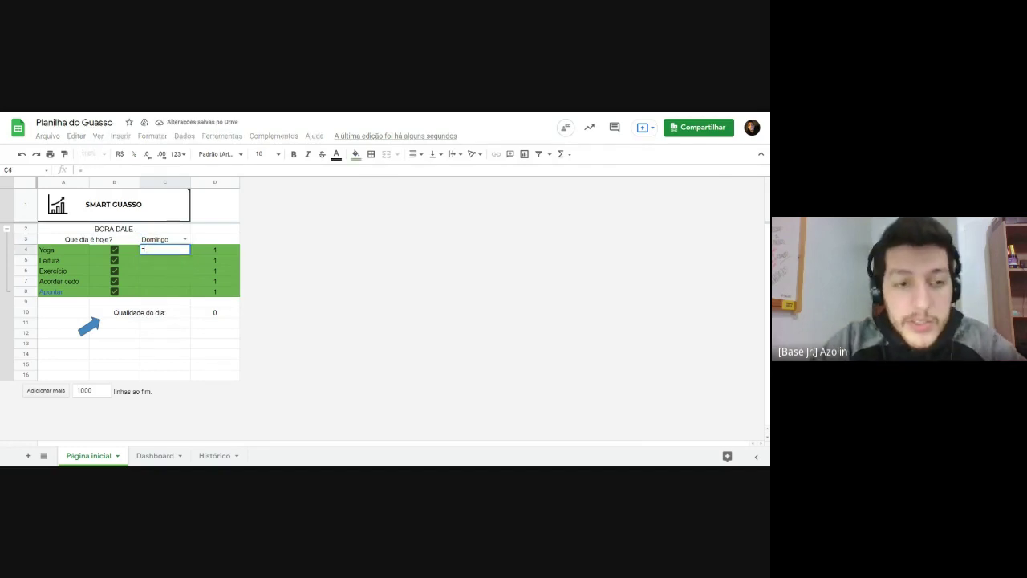
pyautogui.write('direto')
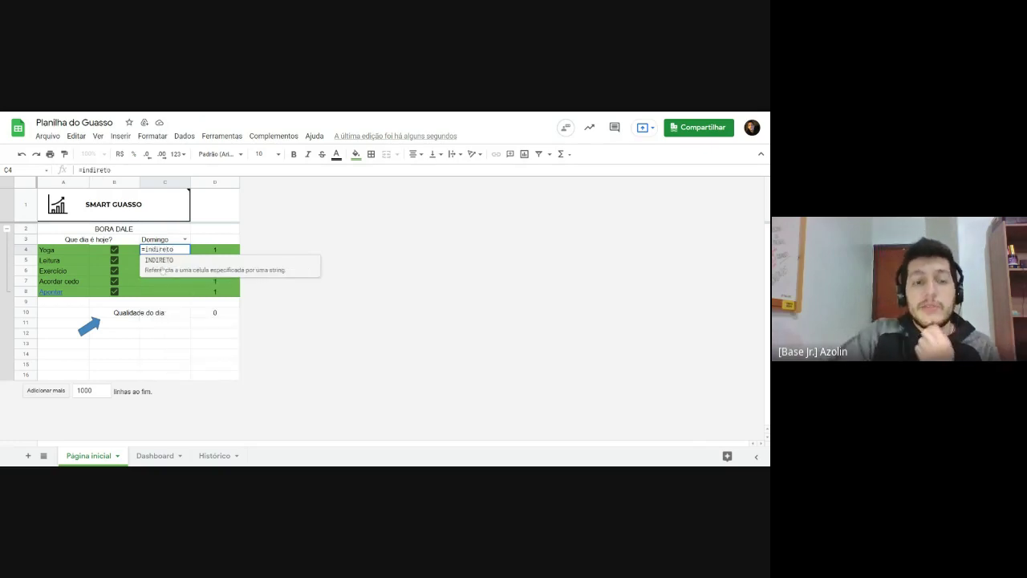
pyautogui.press('Tab')
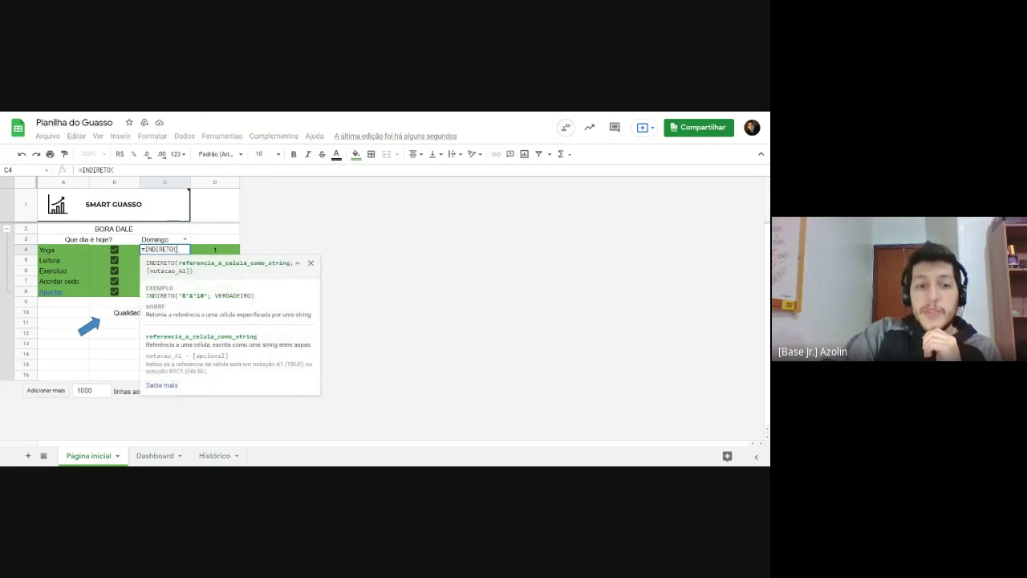
pyautogui.moveTo(178, 264); pyautogui.dragTo(291, 263)
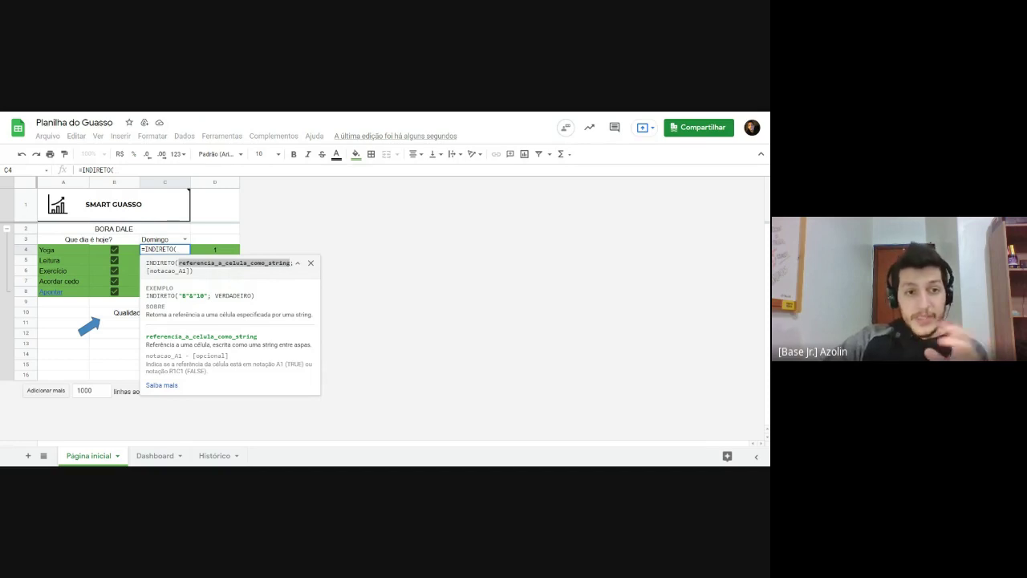
pyautogui.click(171, 249)
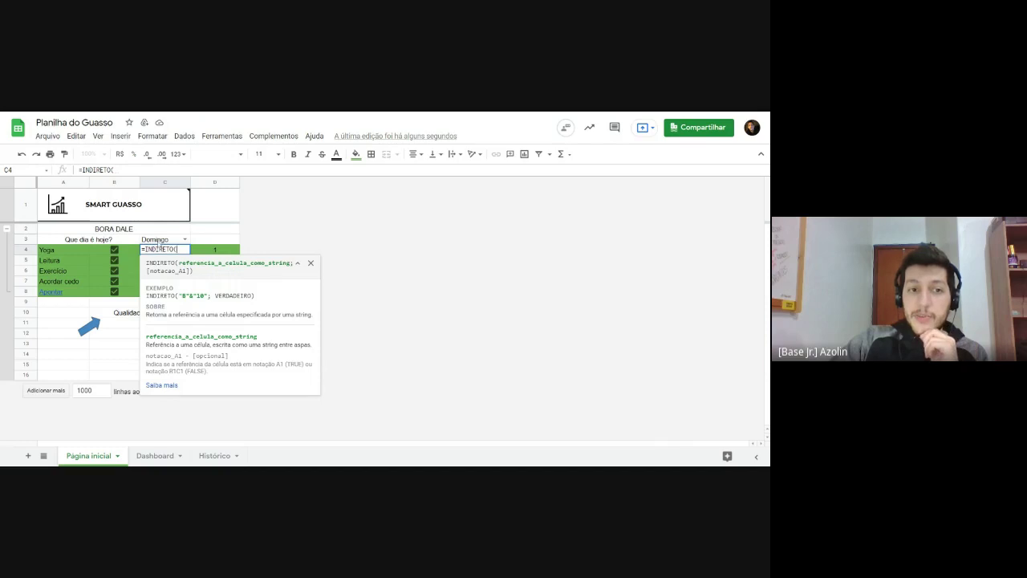
pyautogui.click(160, 240)
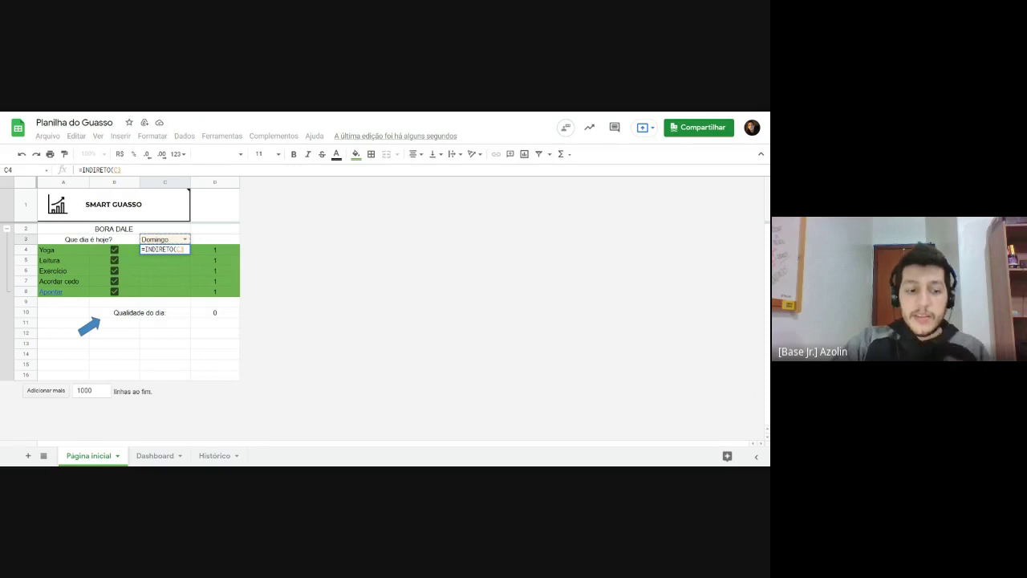
pyautogui.write(')')
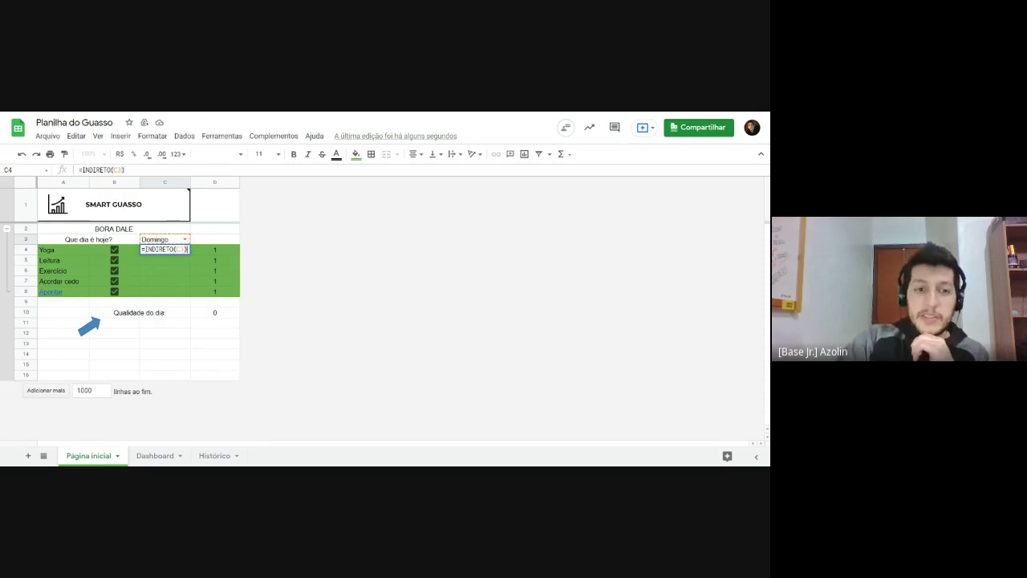
pyautogui.press('Return')
pyautogui.moveTo(164, 250); pyautogui.dragTo(165, 292)
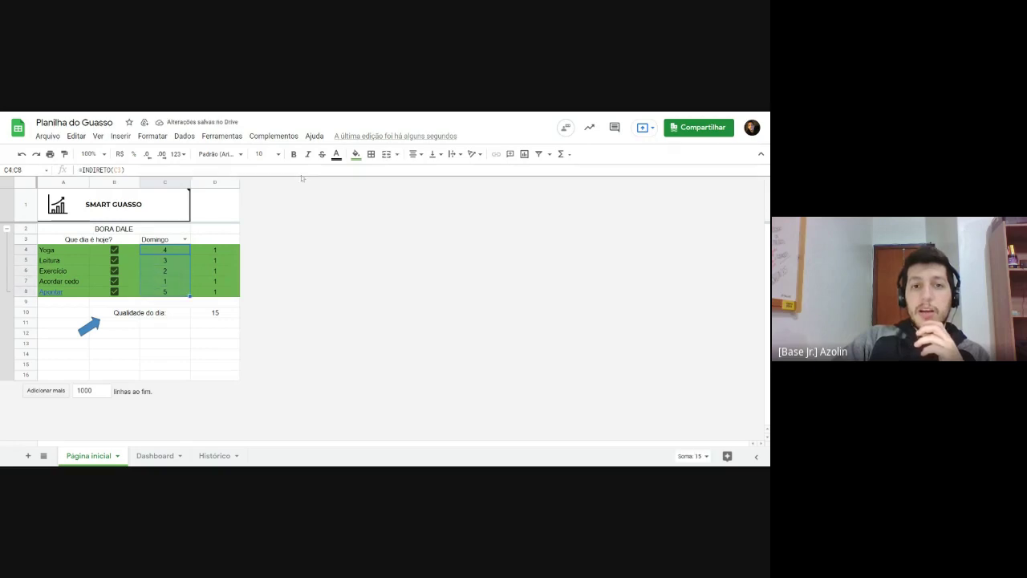
# Step: Try Segunda and then terça as the weekday in C3
pyautogui.click(186, 239)
pyautogui.click(164, 259)
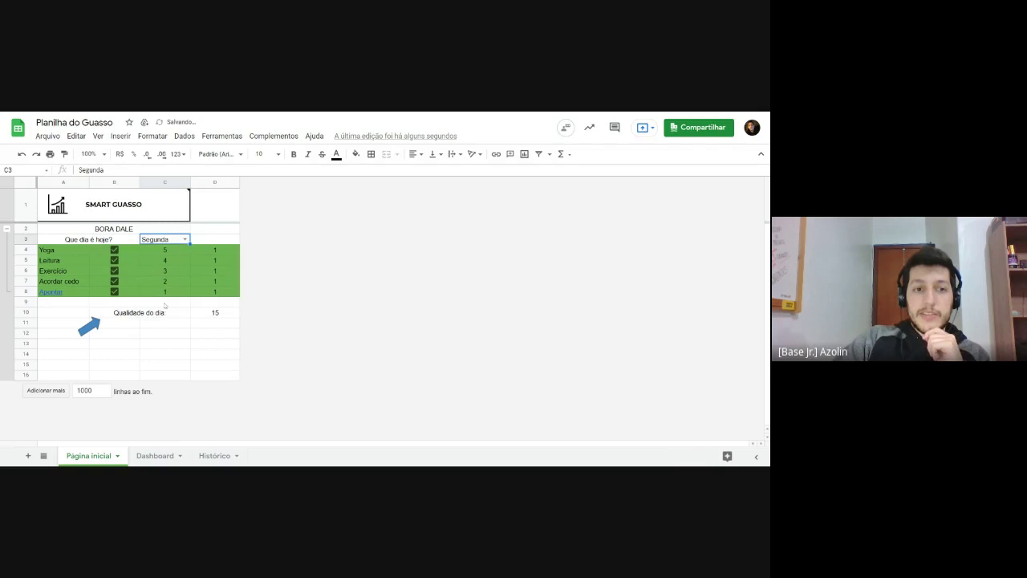
pyautogui.click(185, 239)
pyautogui.click(174, 274)
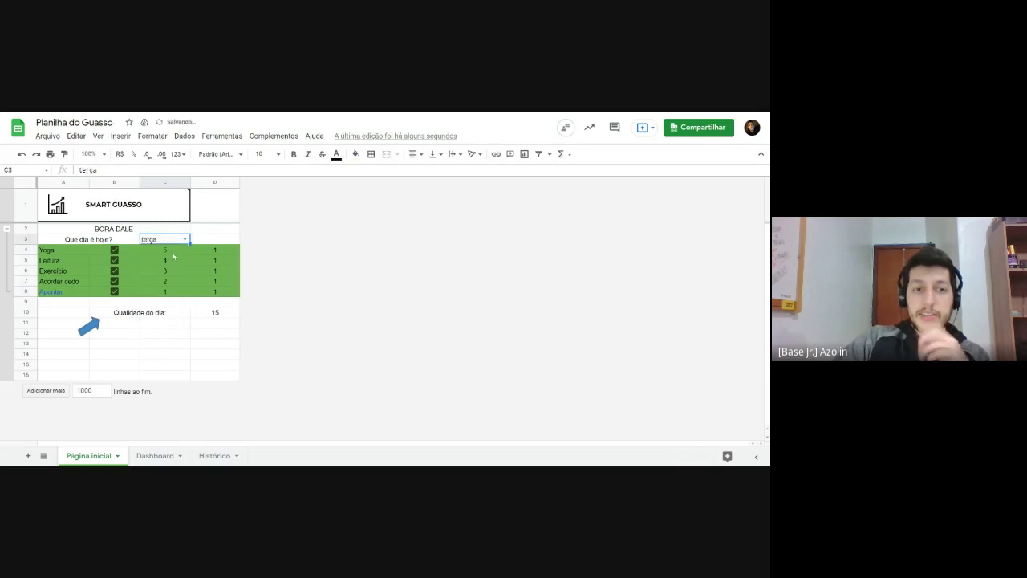
pyautogui.press('Return')
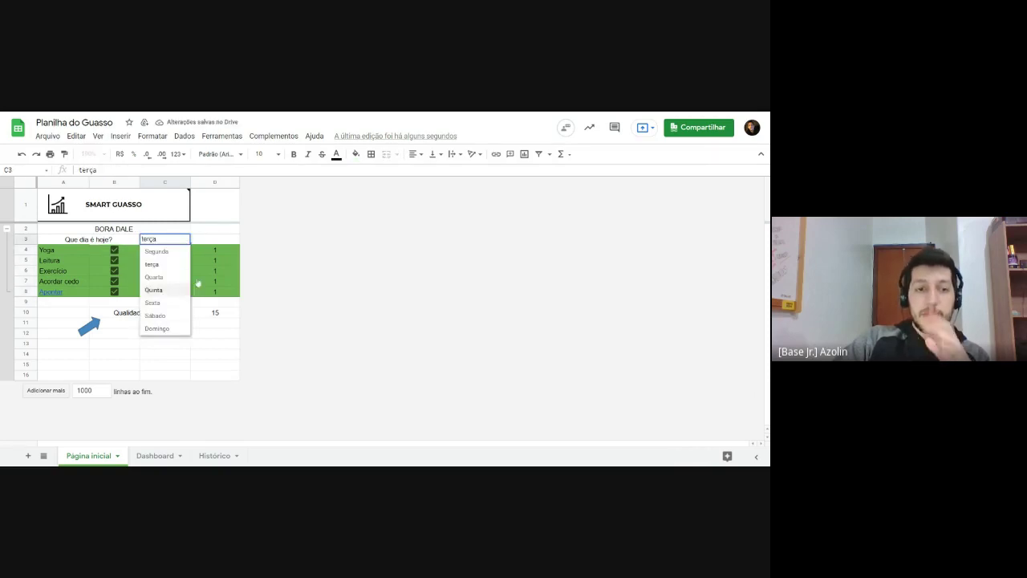
pyautogui.click(201, 281)
# Step: Set C3 back to Domingo and untick Yoga, dropping day quality in D10 to 11
pyautogui.click(186, 240)
pyautogui.click(158, 328)
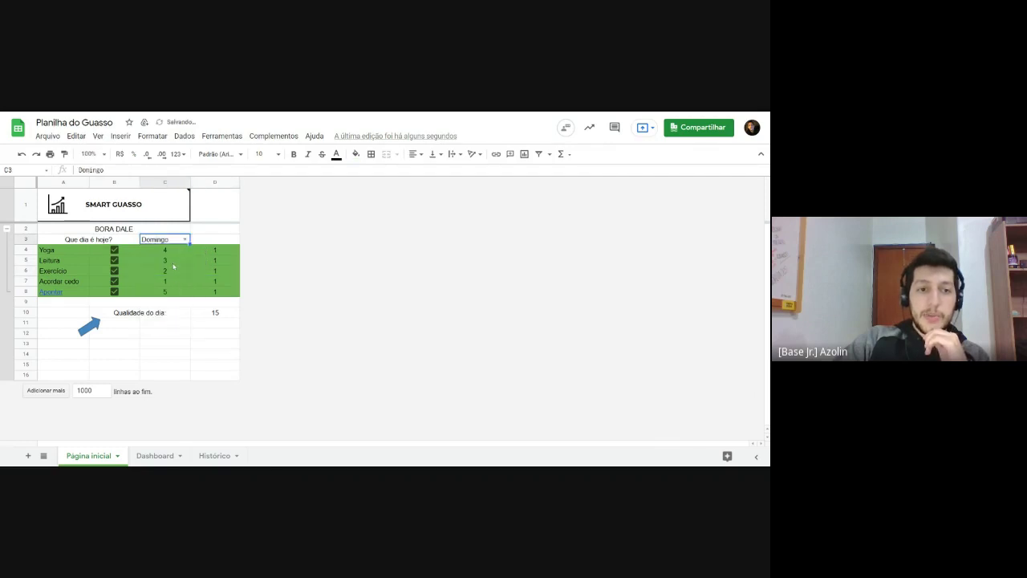
pyautogui.moveTo(165, 250); pyautogui.dragTo(165, 292)
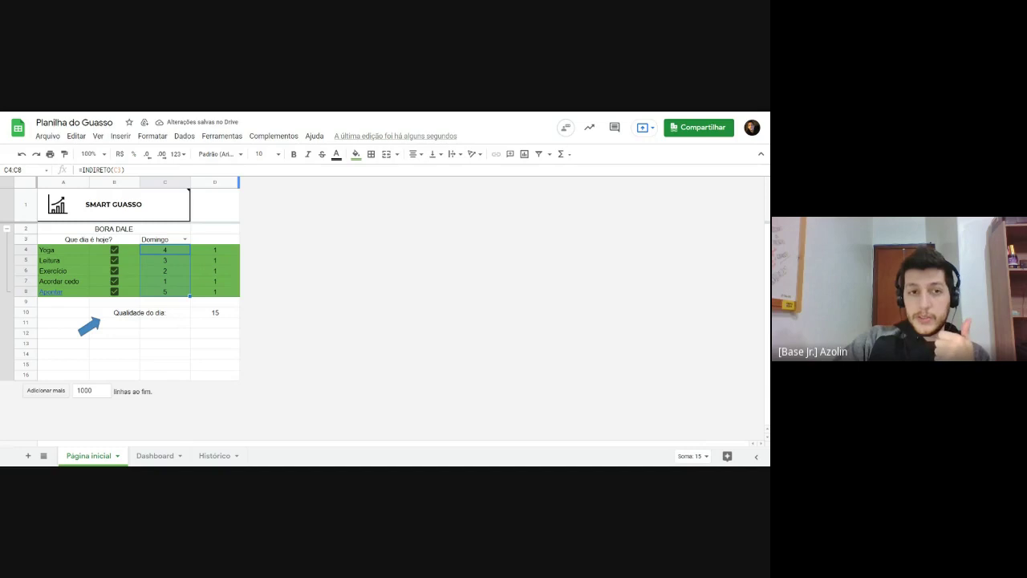
pyautogui.click(114, 249)
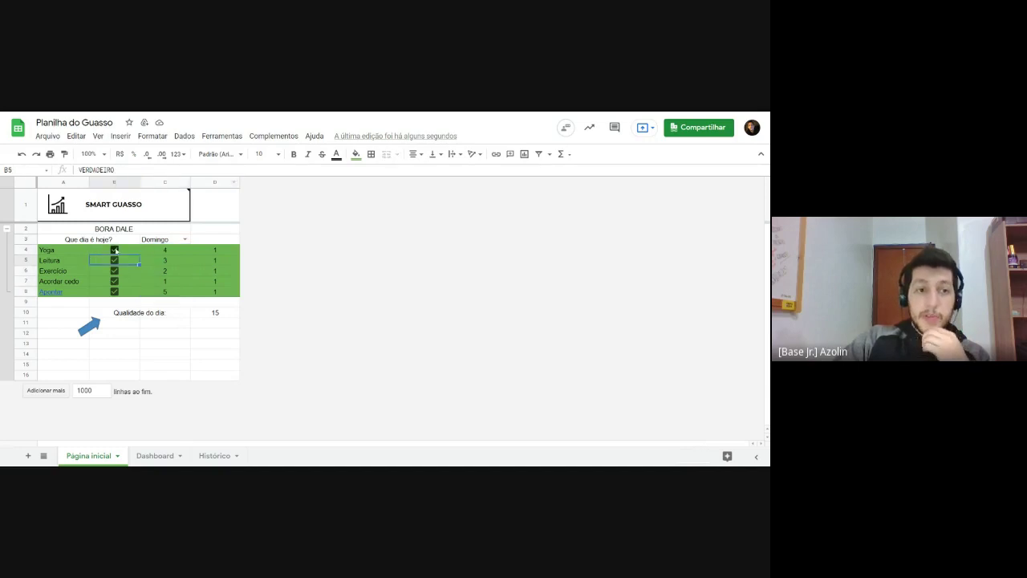
pyautogui.click(212, 315)
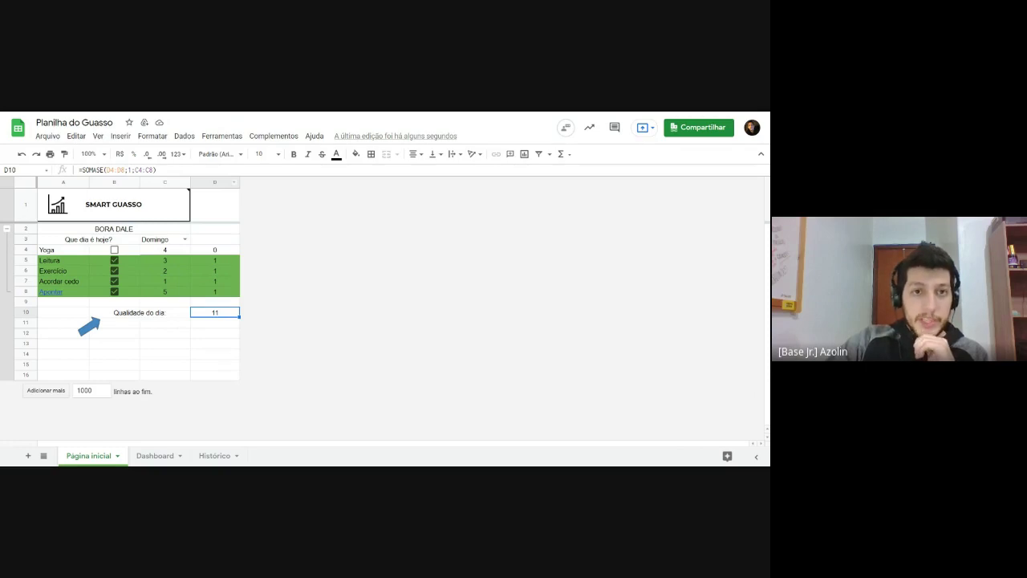
# Step: Clear the weekday in C3 so C4 shows #REF! and day quality becomes 0
pyautogui.click(161, 240)
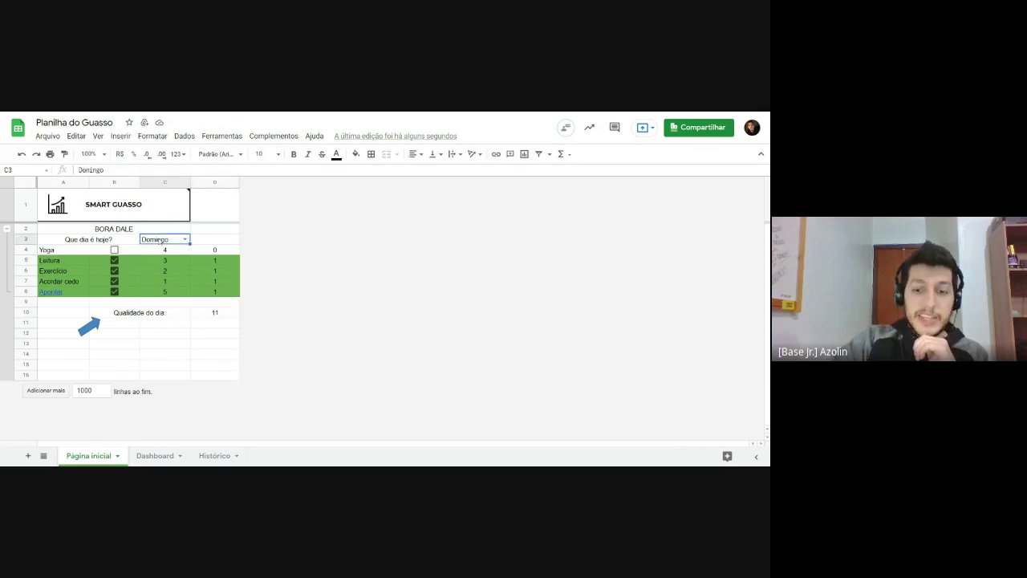
pyautogui.press('Delete')
pyautogui.click(182, 291)
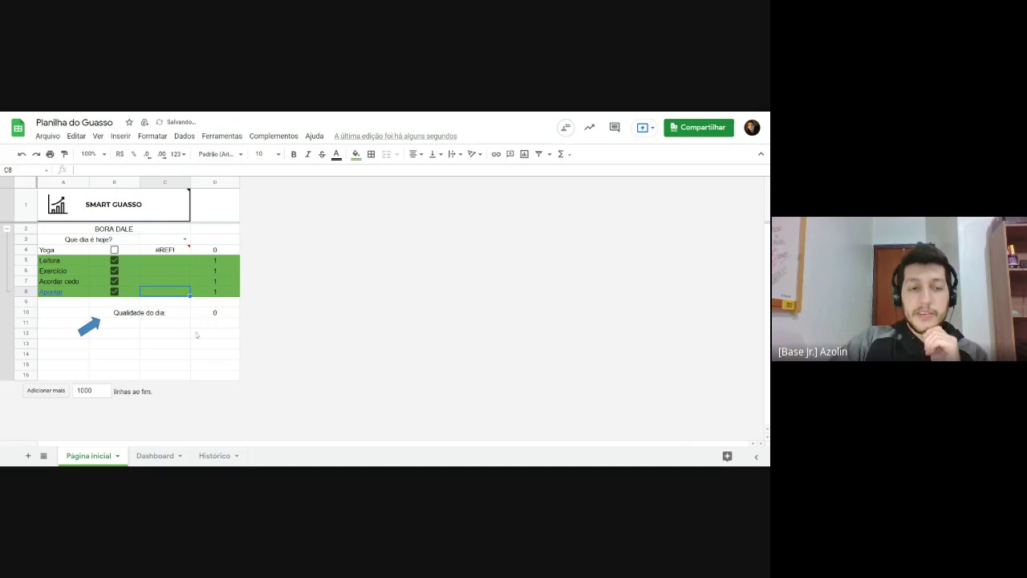
pyautogui.click(163, 249)
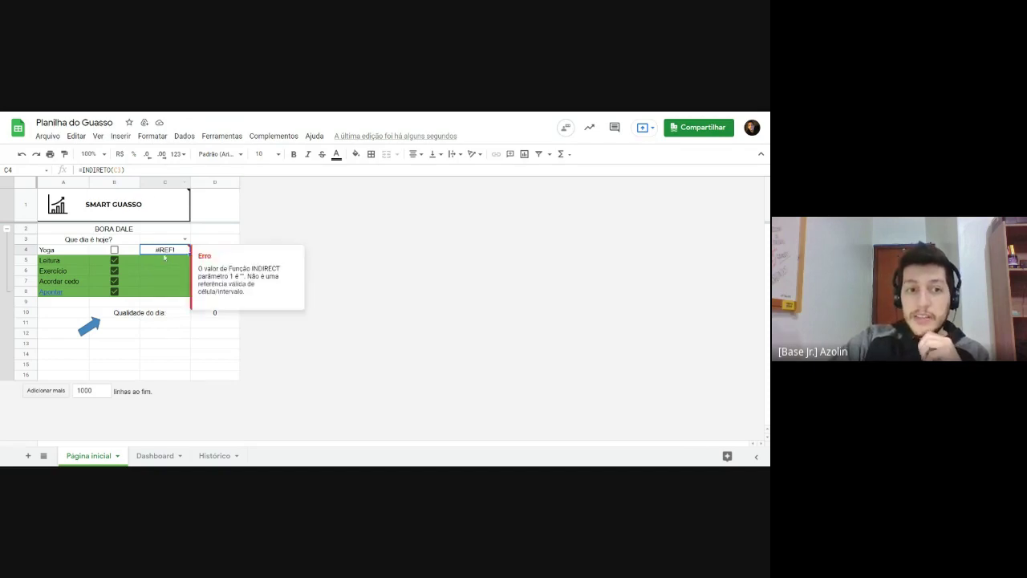
# Step: Begin wrapping C4's INDIRETO(C3) formula inside an outer function
pyautogui.doubleClick(162, 256)
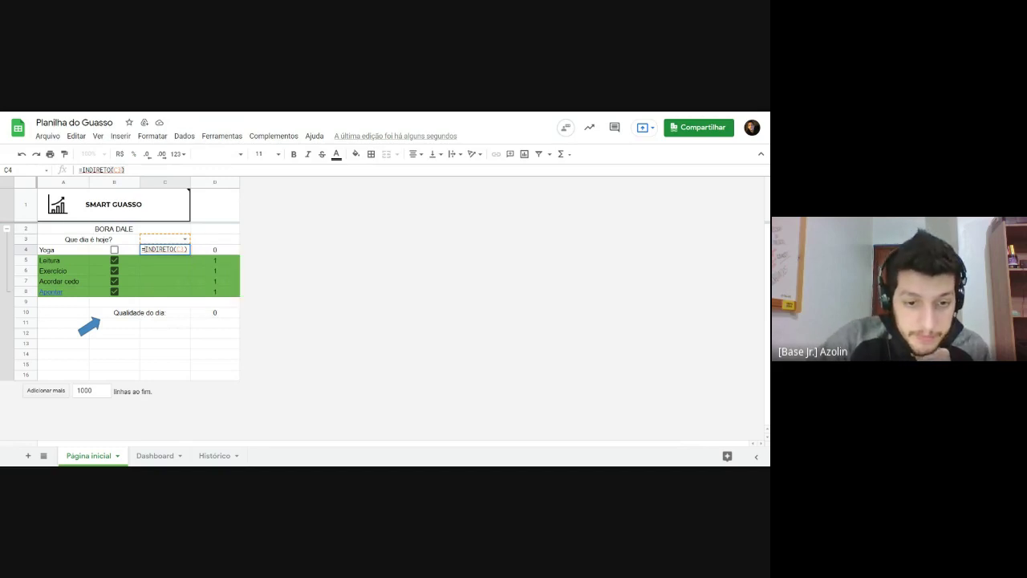
pyautogui.click(155, 291)
pyautogui.press('Escape')
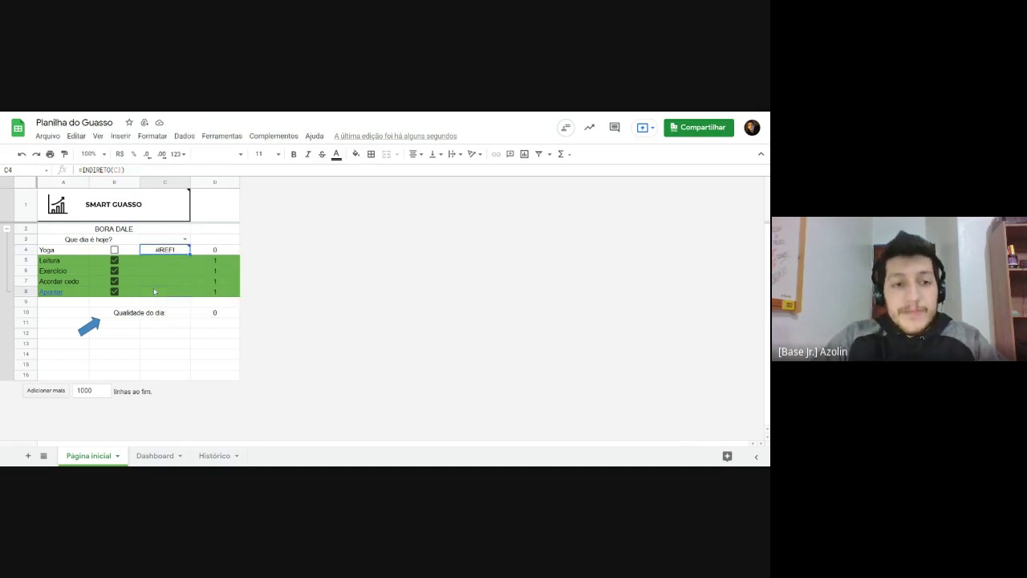
pyautogui.doubleClick(169, 249)
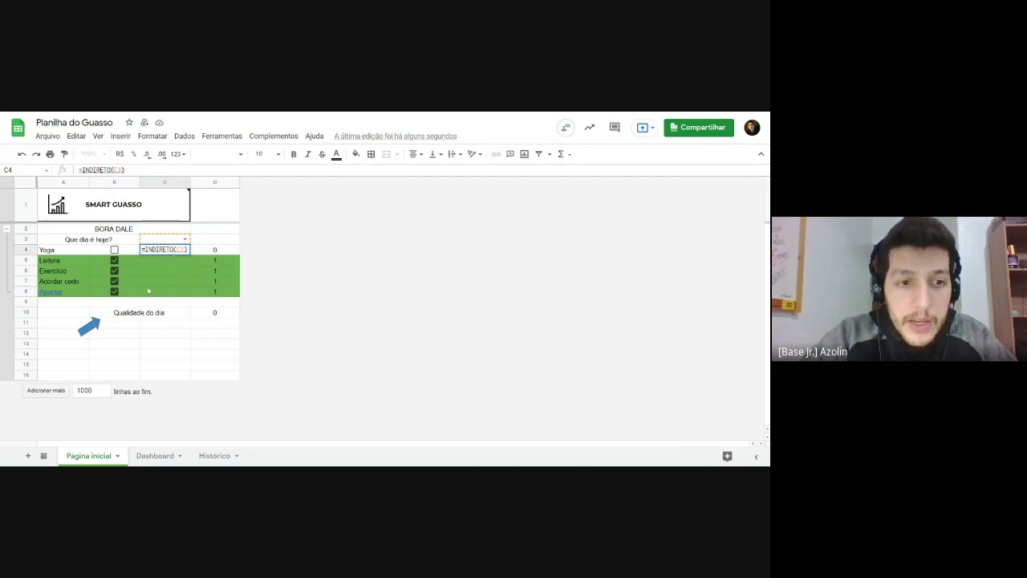
pyautogui.write('(C3')
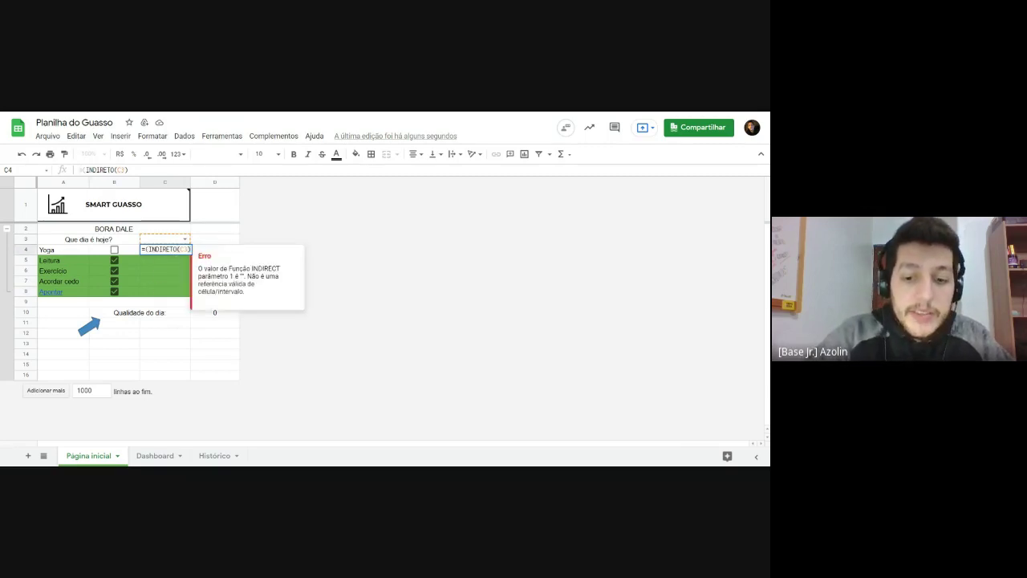
pyautogui.write(')')
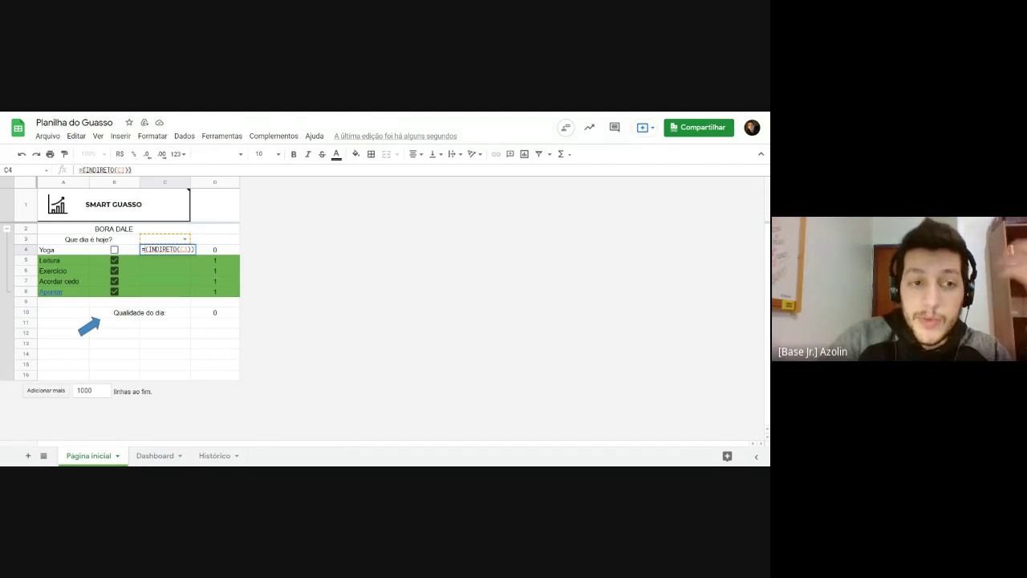
pyautogui.moveTo(167, 253)
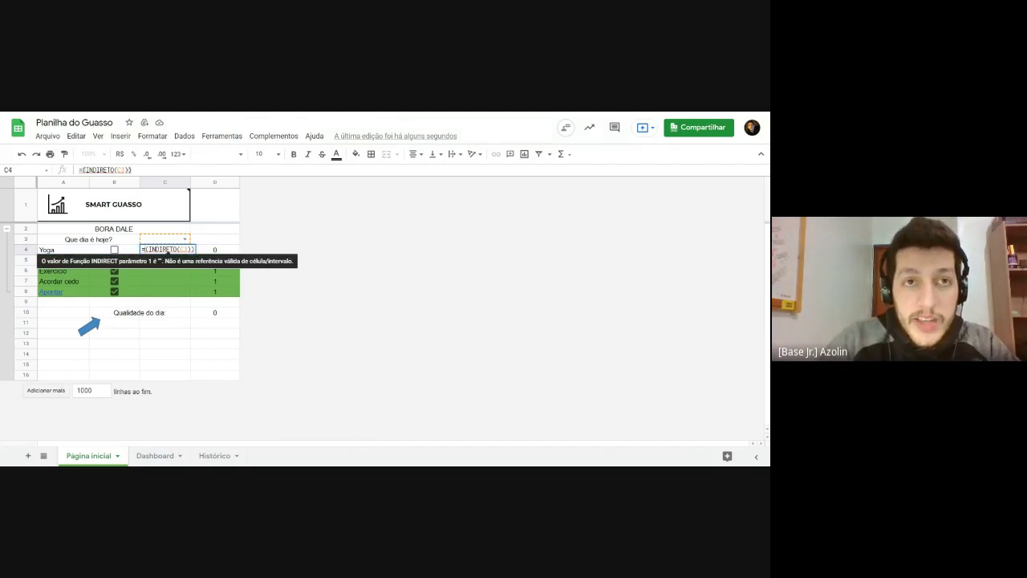
# Step: Insert SEERRO in front of INDIRETO(C3) in C4's formula
pyautogui.write('se')
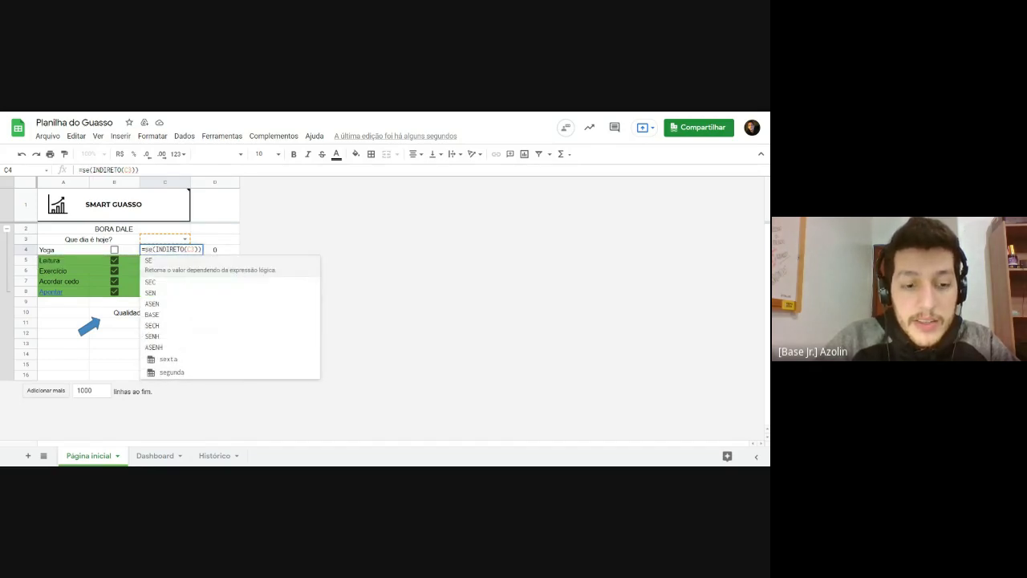
pyautogui.write('erro')
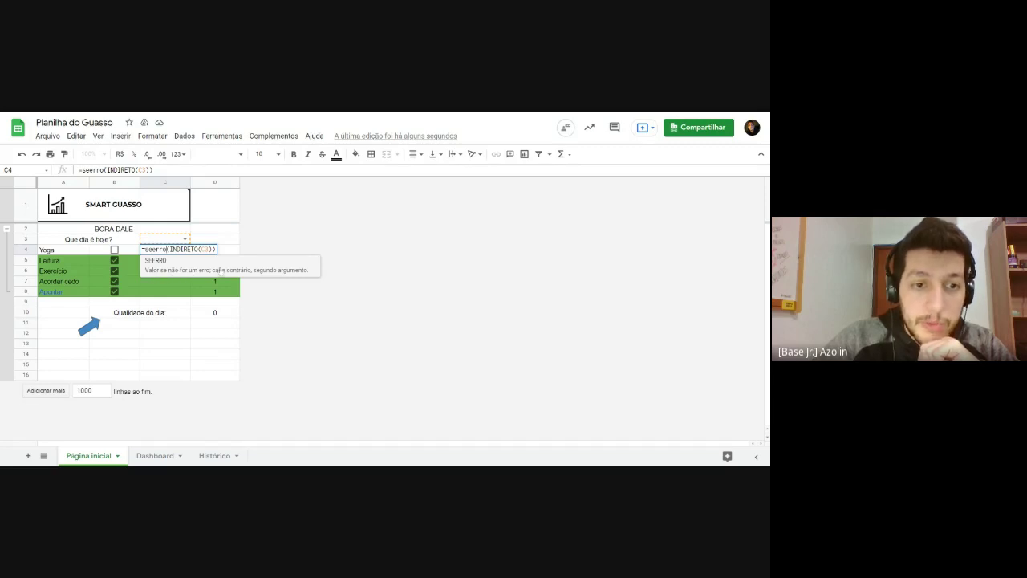
pyautogui.click(278, 270)
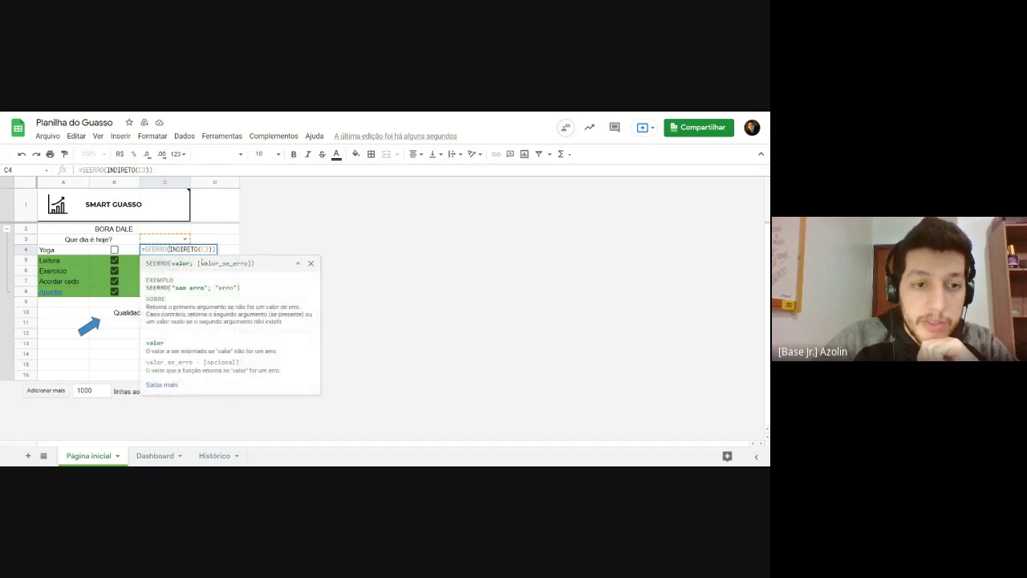
pyautogui.click(180, 249)
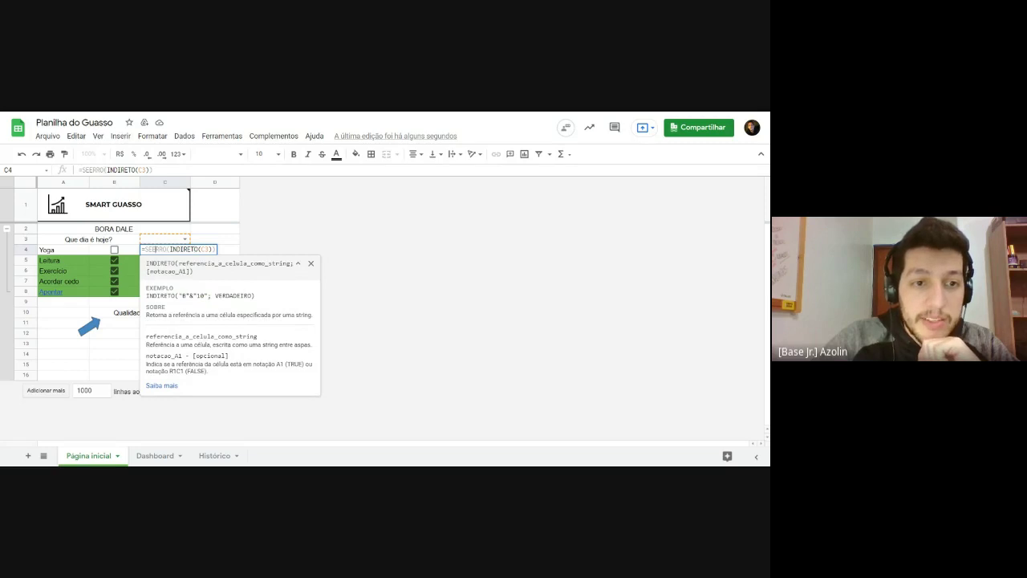
pyautogui.click(155, 249)
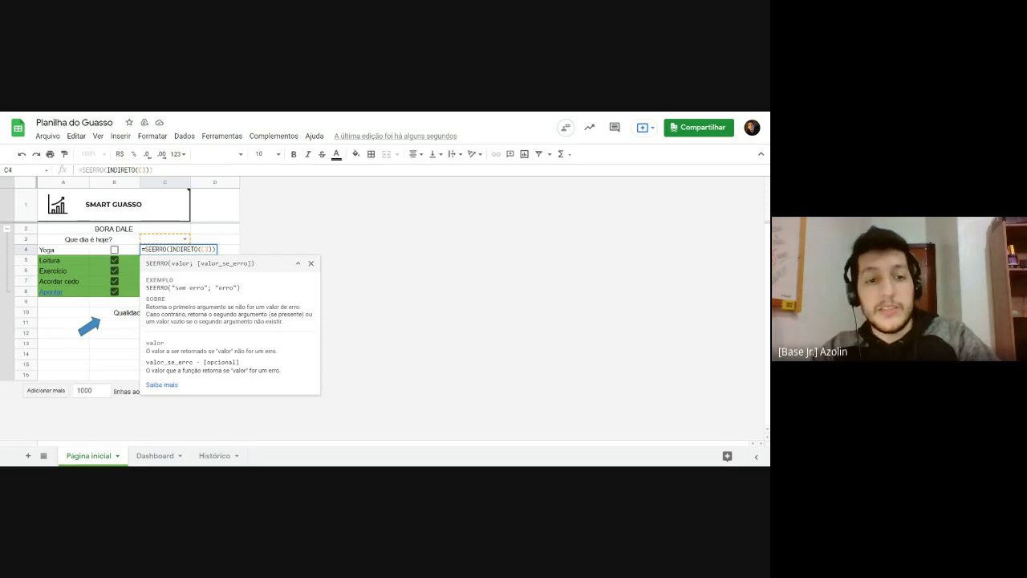
pyautogui.doubleClick(152, 249)
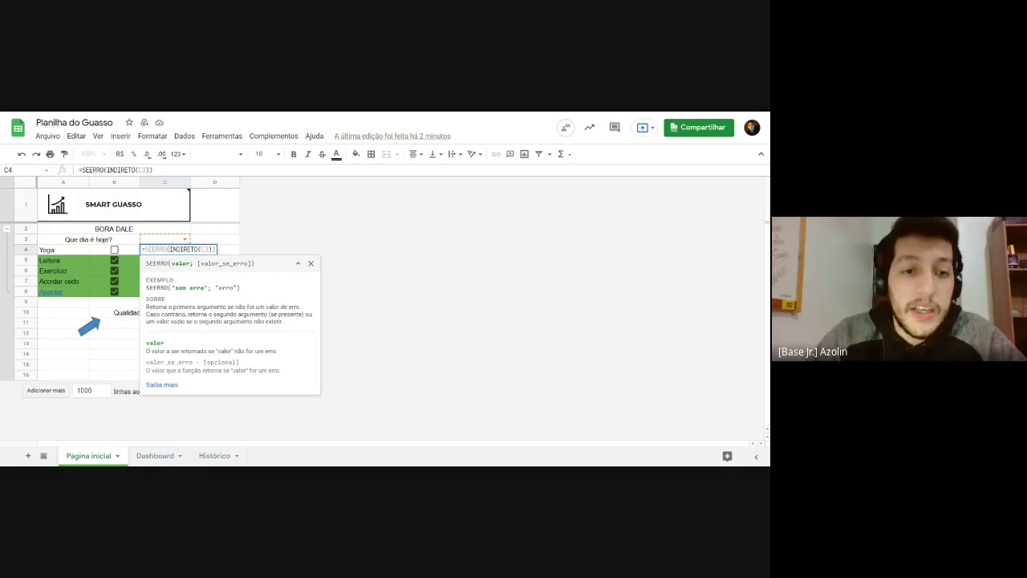
pyautogui.click(201, 248)
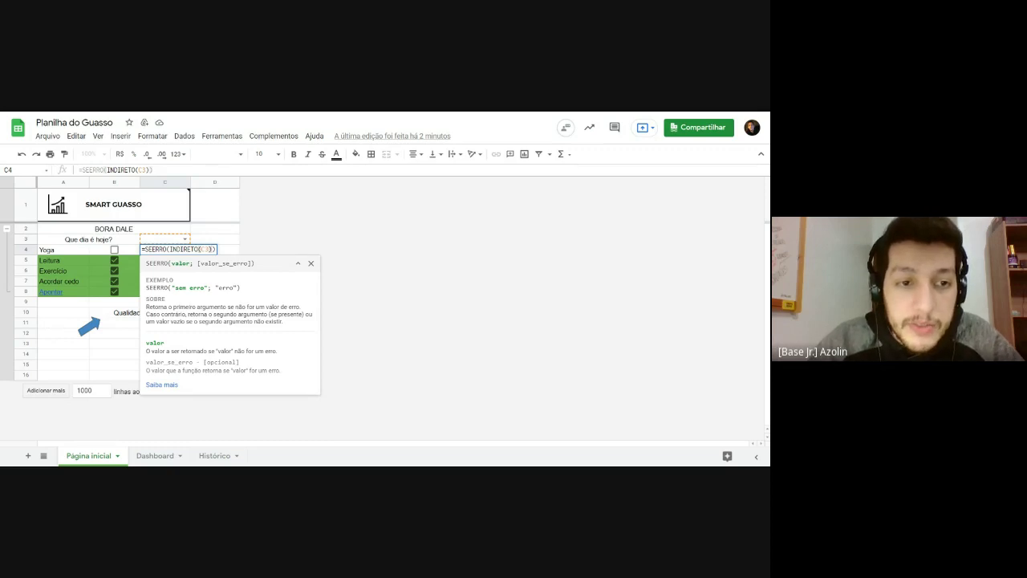
# Step: Add the fallback "Não selecionei o dia" and commit =SEERRO(INDIRETO(C3);"Não selecionei o dia")
pyautogui.write(';')
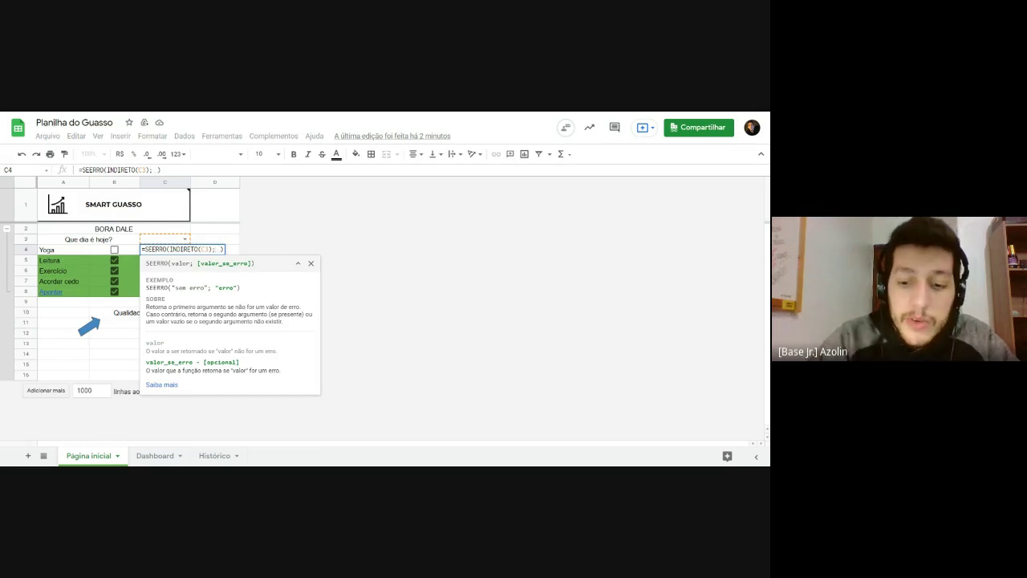
pyautogui.write('"')
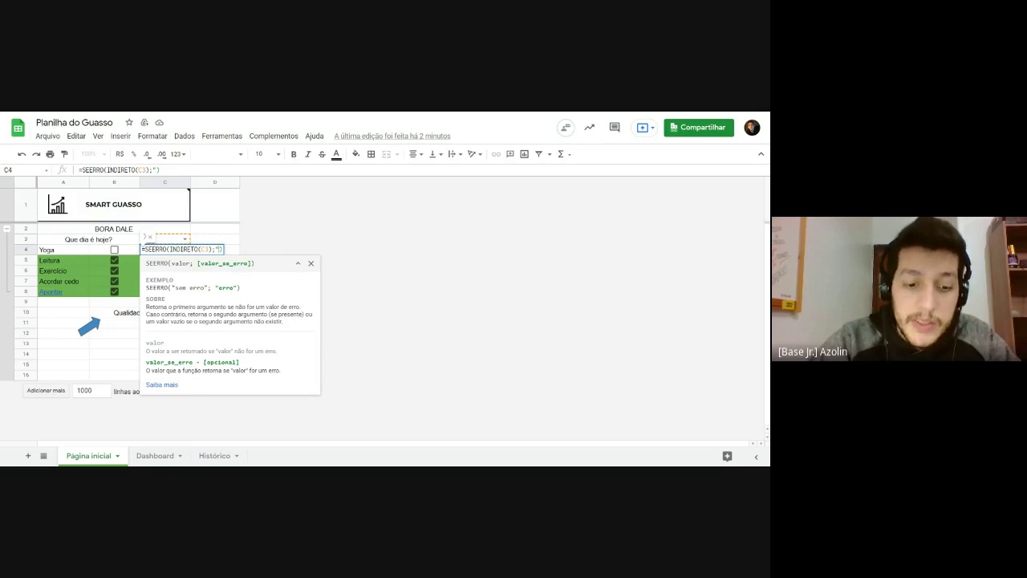
pyautogui.write('Não sele')
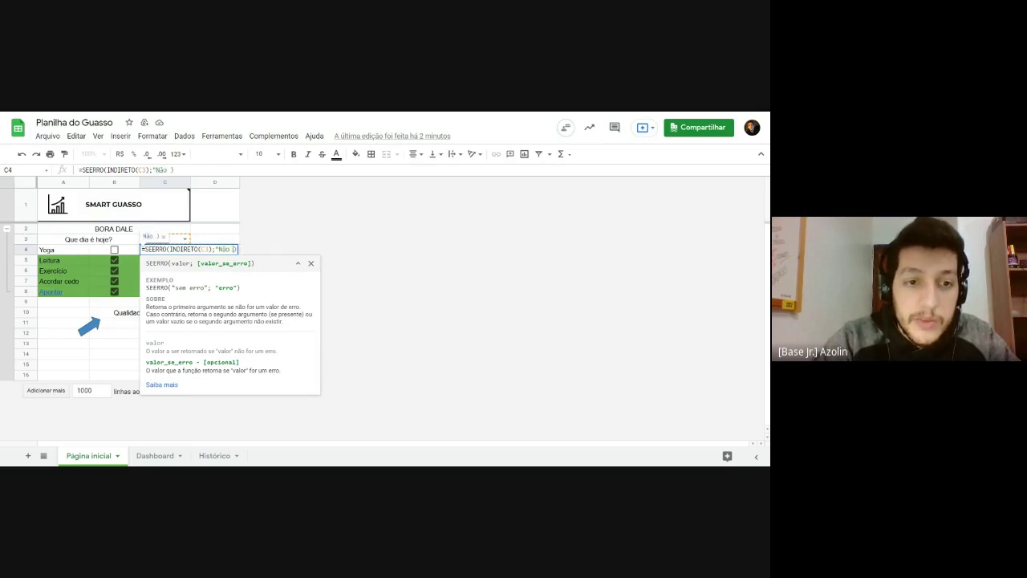
pyautogui.write('cionei o dia')
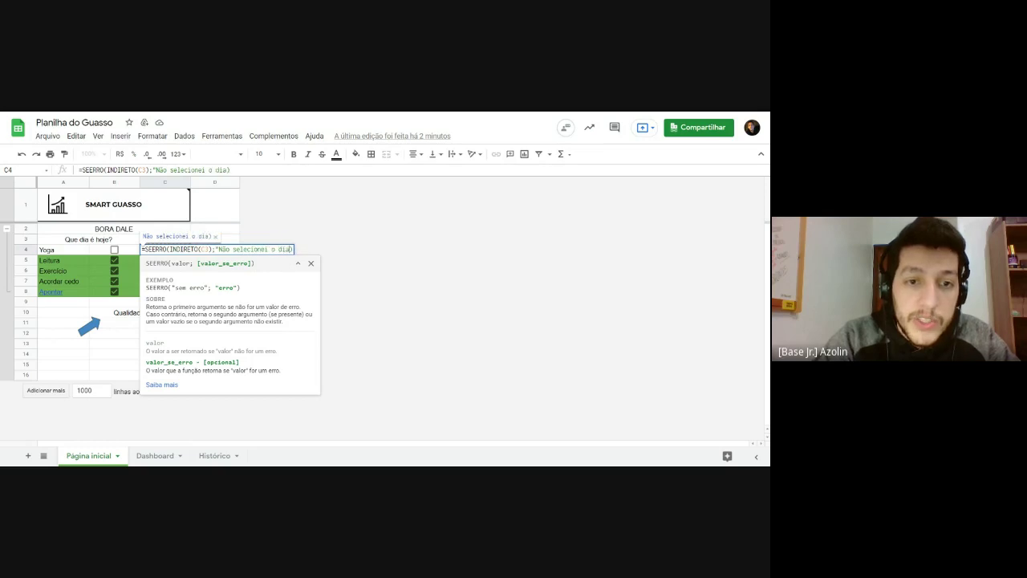
pyautogui.write('"')
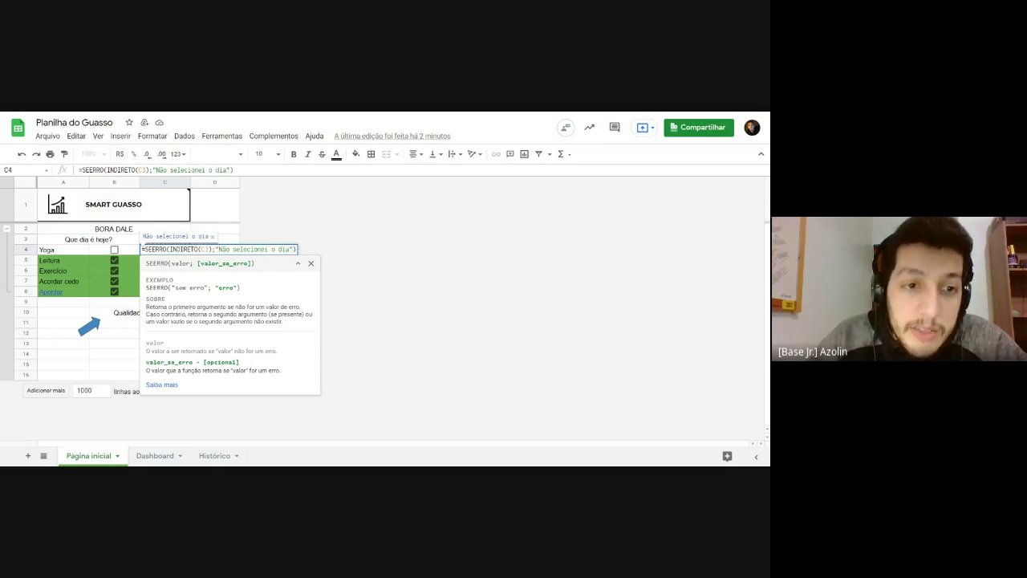
pyautogui.moveTo(168, 249); pyautogui.dragTo(212, 249)
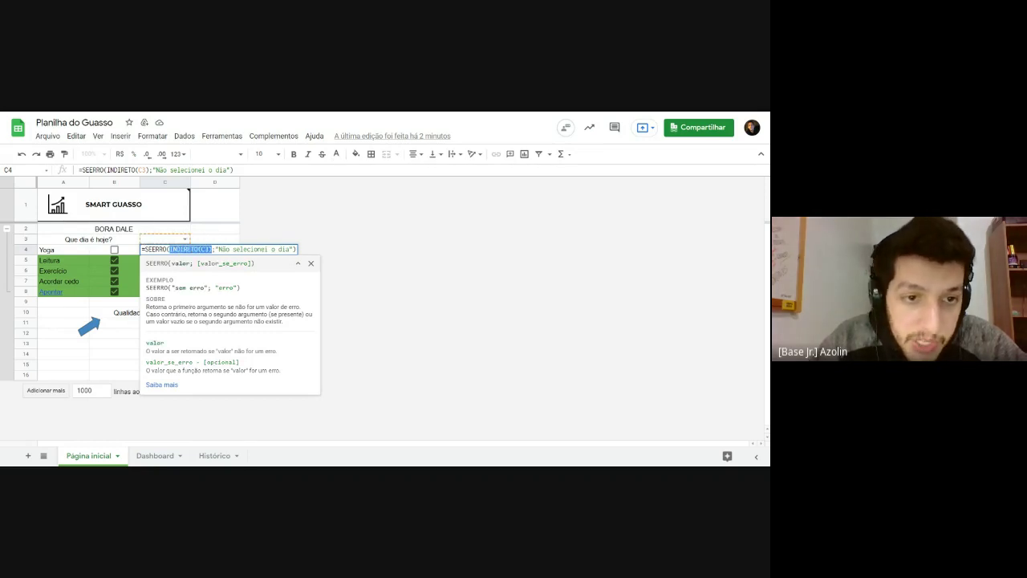
pyautogui.click(217, 249)
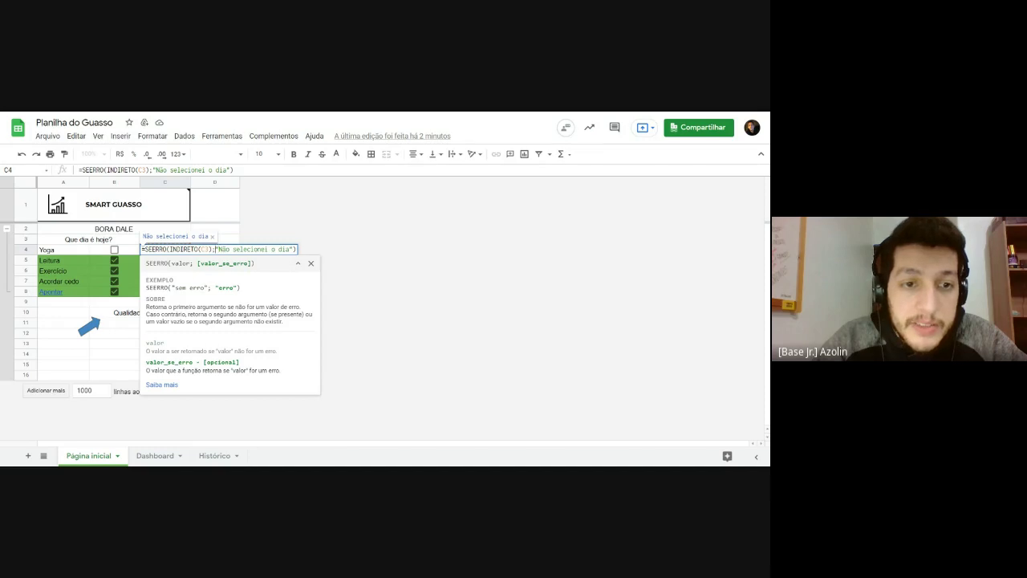
pyautogui.moveTo(216, 248); pyautogui.dragTo(293, 249)
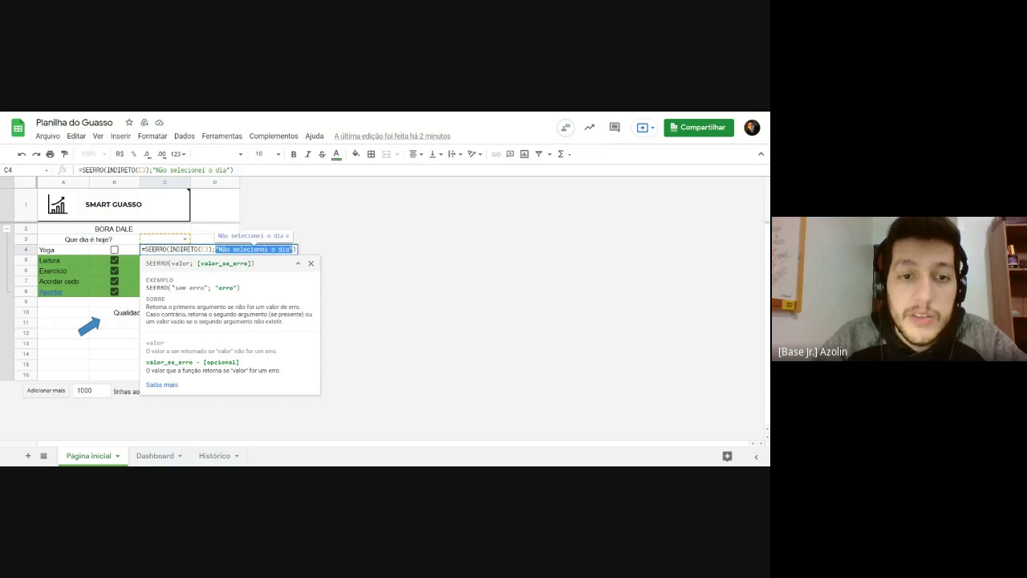
pyautogui.click(262, 248)
pyautogui.hotkey('shift', 'F1')
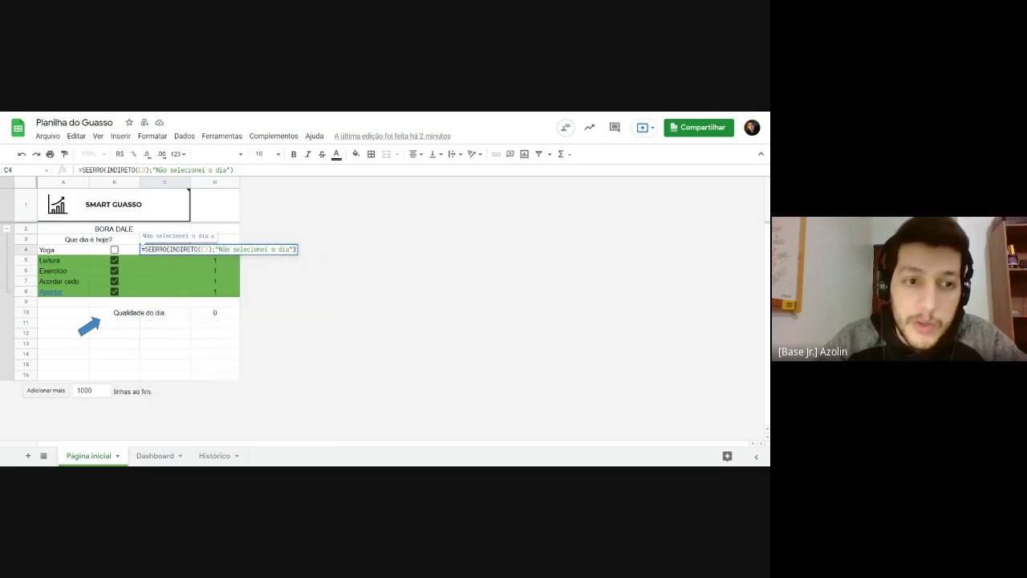
pyautogui.press('Return')
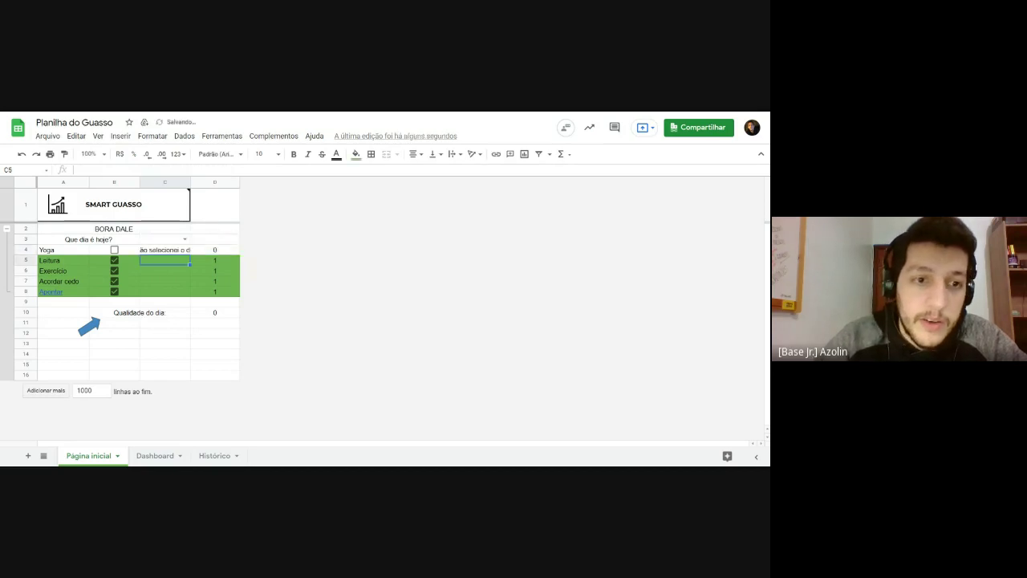
pyautogui.click(178, 250)
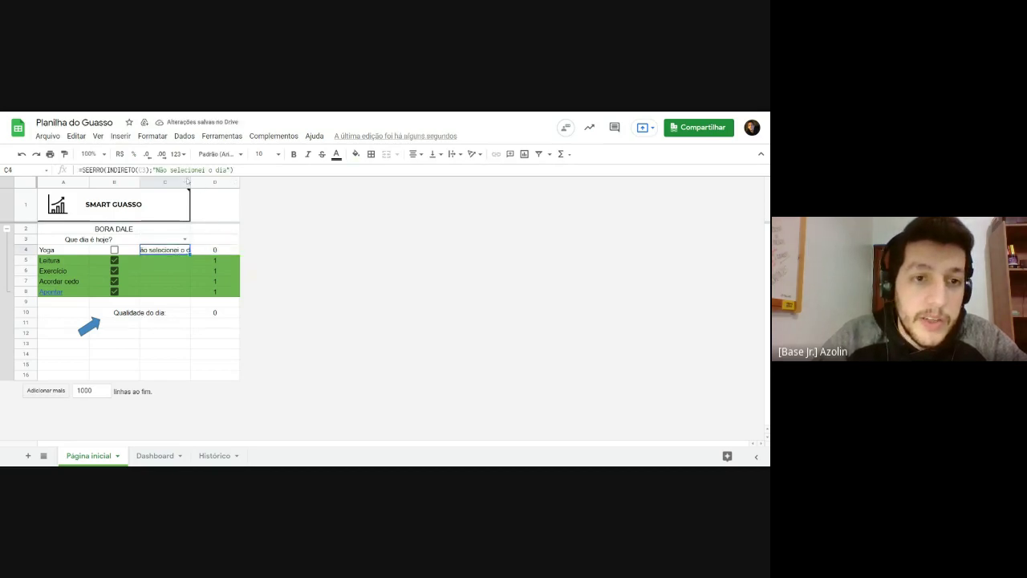
# Step: Widen column C for the message, test Domingo and terça in C3, then clear it
pyautogui.moveTo(190, 183); pyautogui.dragTo(236, 183)
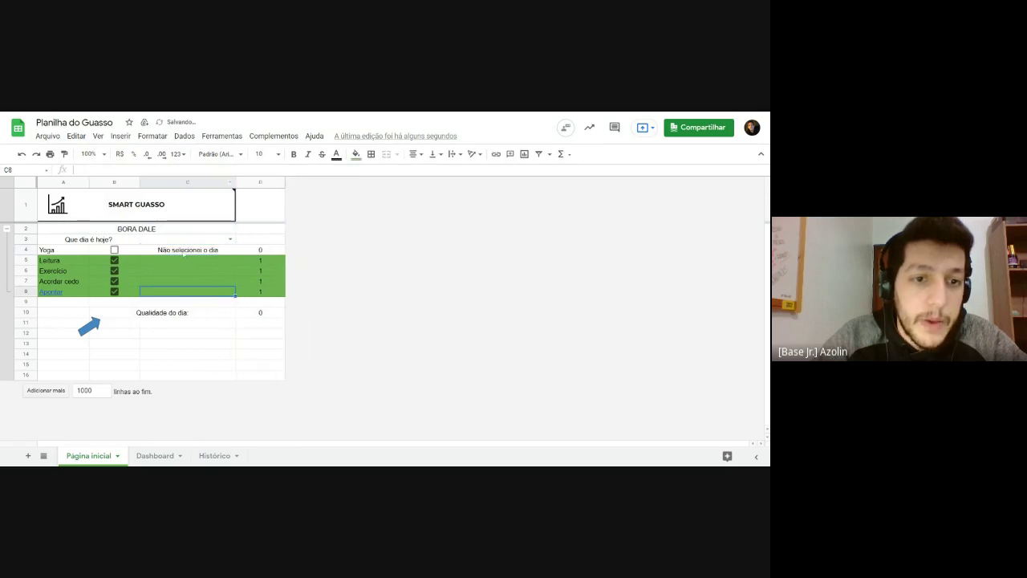
pyautogui.click(189, 280)
pyautogui.click(187, 249)
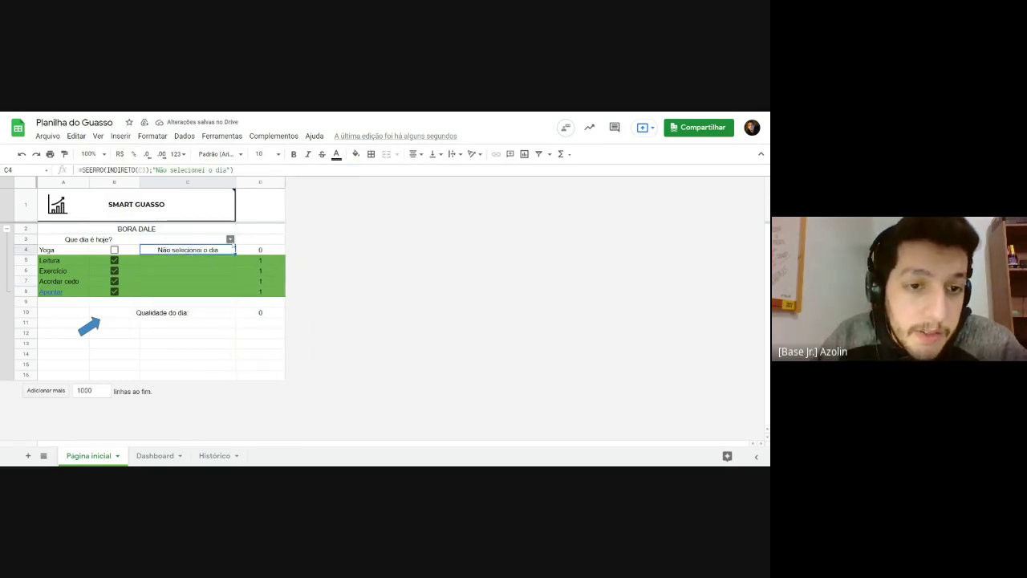
pyautogui.click(230, 239)
pyautogui.click(183, 329)
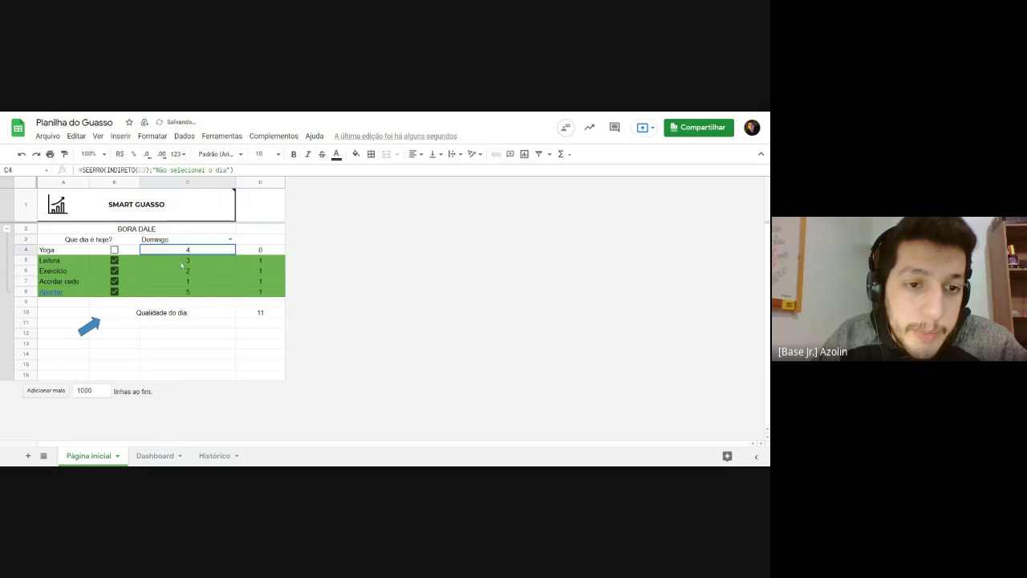
pyautogui.click(232, 238)
pyautogui.click(193, 267)
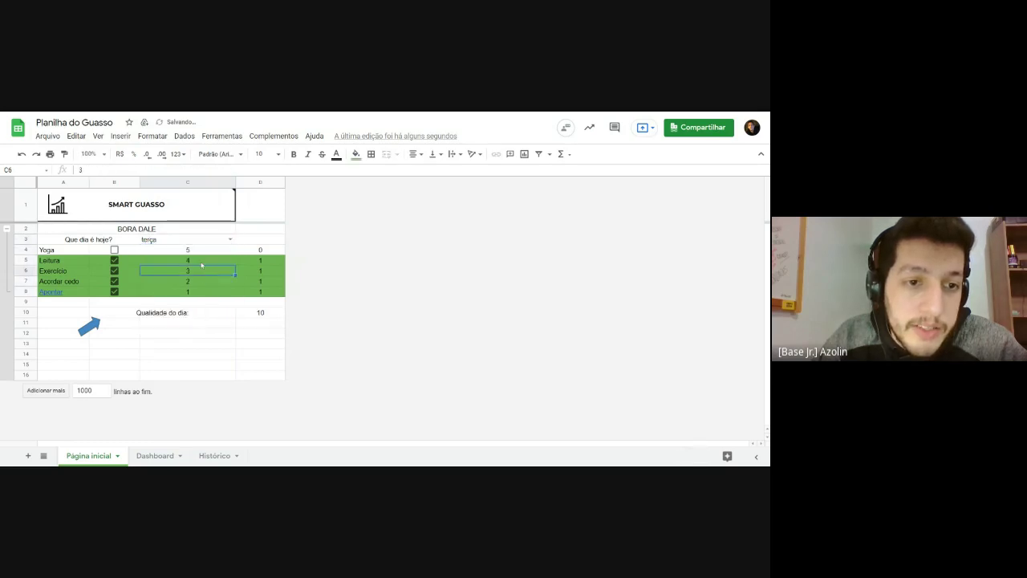
pyautogui.press('Delete')
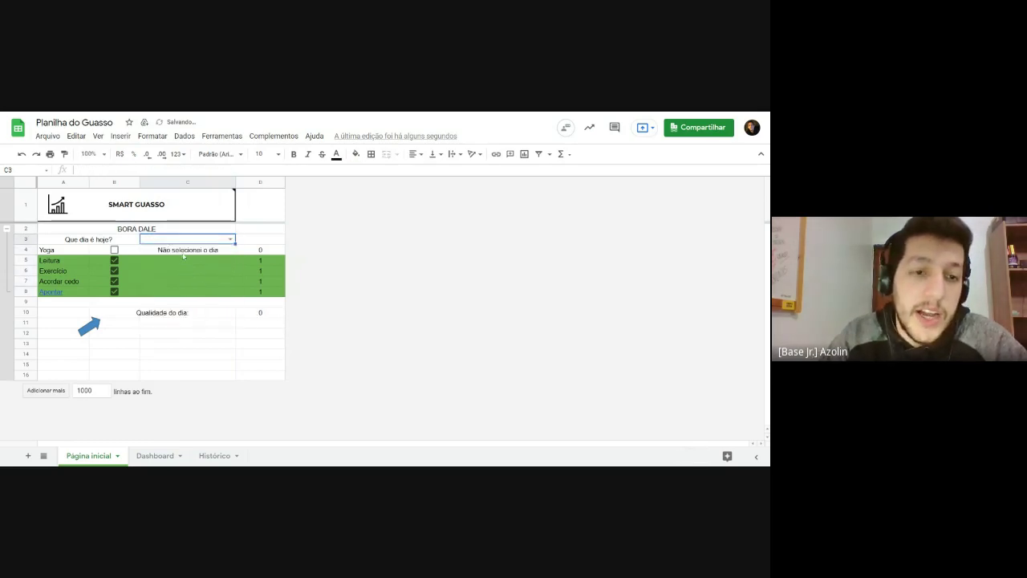
pyautogui.click(184, 252)
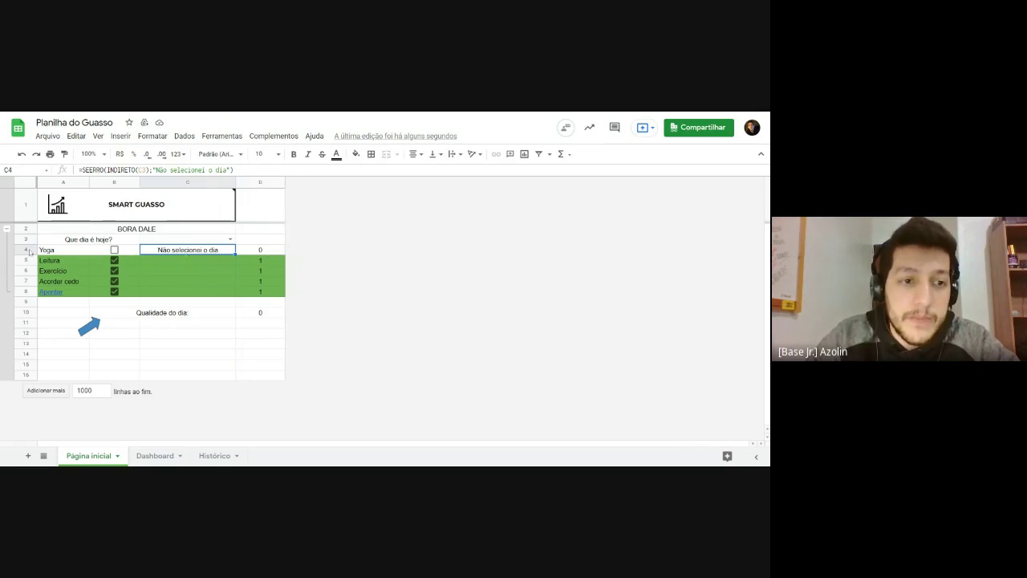
pyautogui.hotkey('shift', 'space')
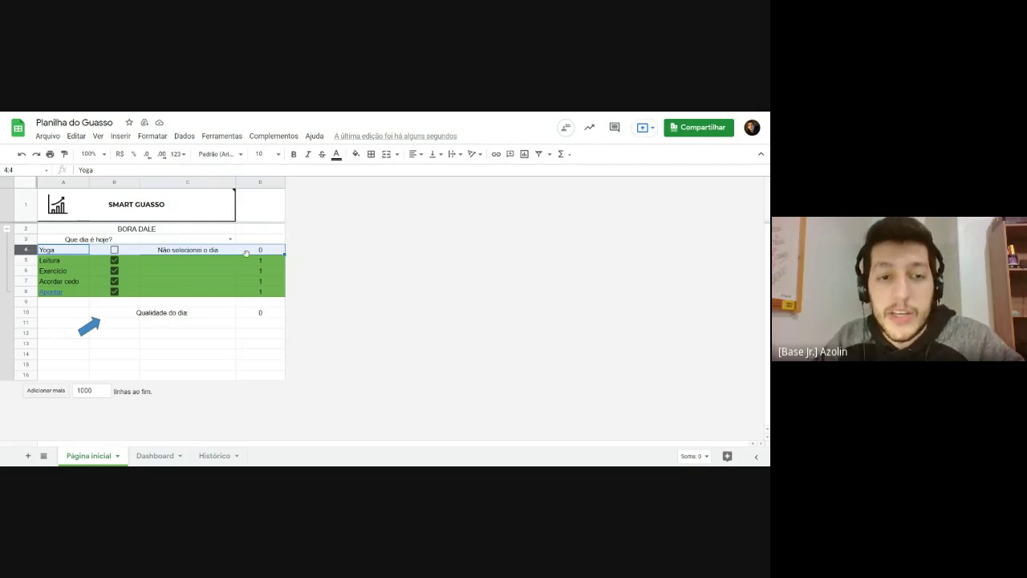
pyautogui.moveTo(260, 262); pyautogui.dragTo(262, 297)
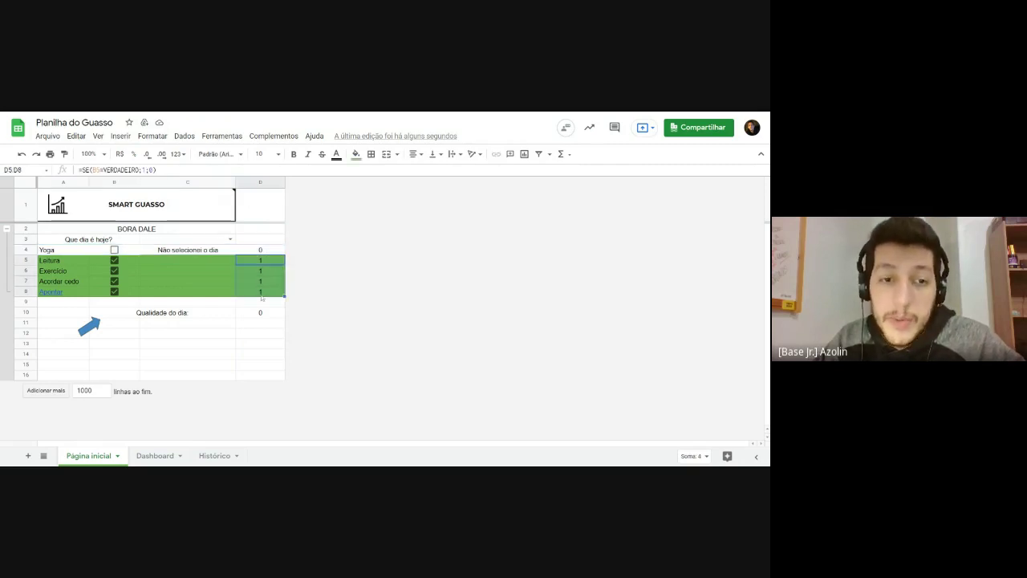
pyautogui.click(257, 250)
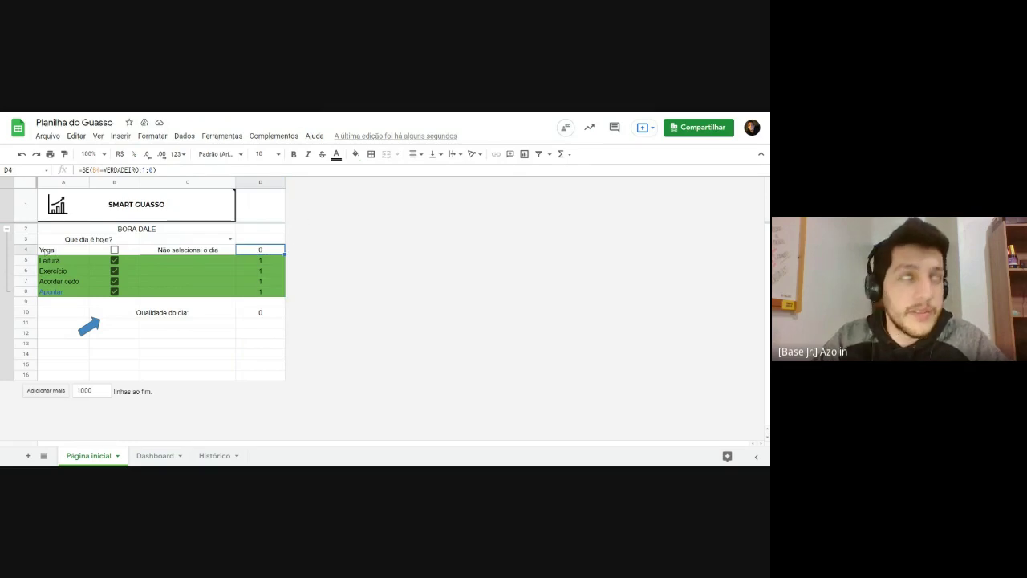
pyautogui.moveTo(50, 252); pyautogui.dragTo(257, 250)
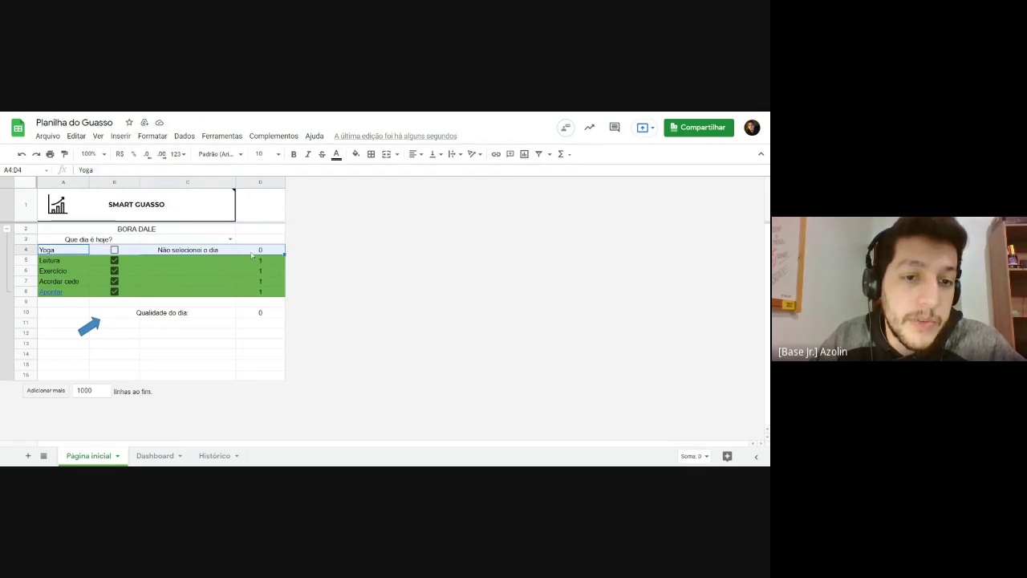
pyautogui.click(253, 252)
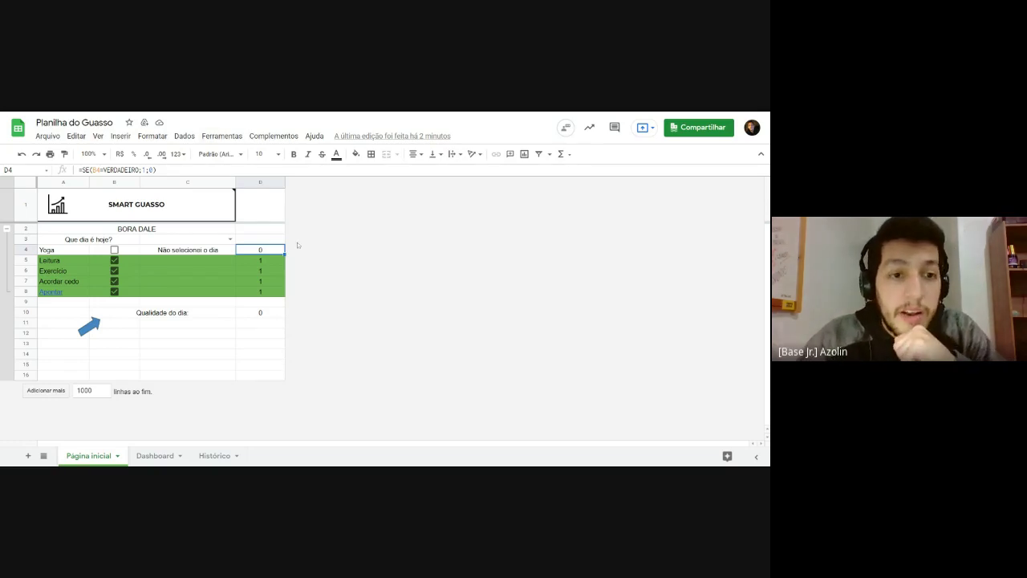
# Step: Switch to the Dashboard sheet and select D1 beside the weekday percentages table
pyautogui.click(167, 459)
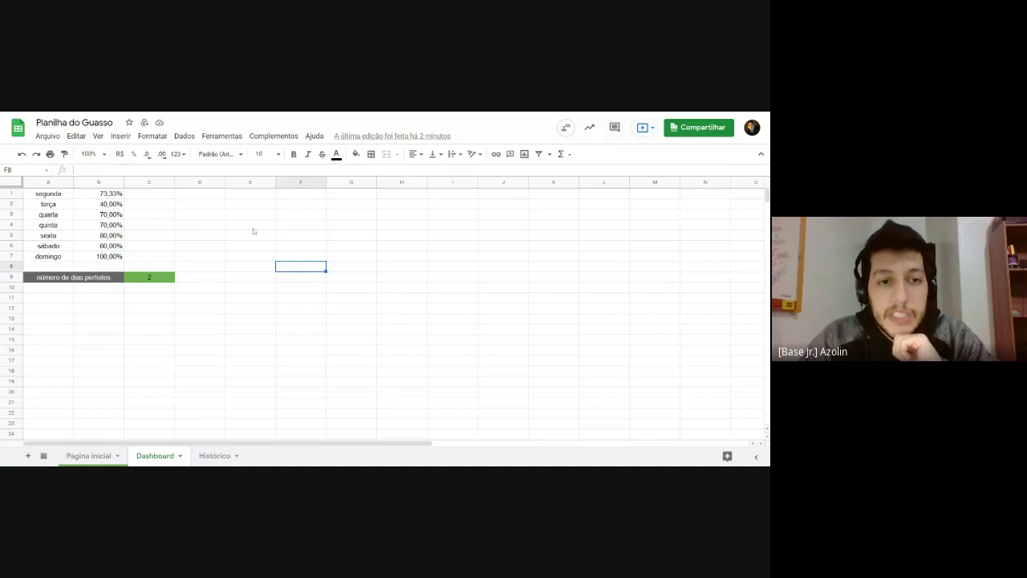
pyautogui.click(199, 204)
pyautogui.click(211, 229)
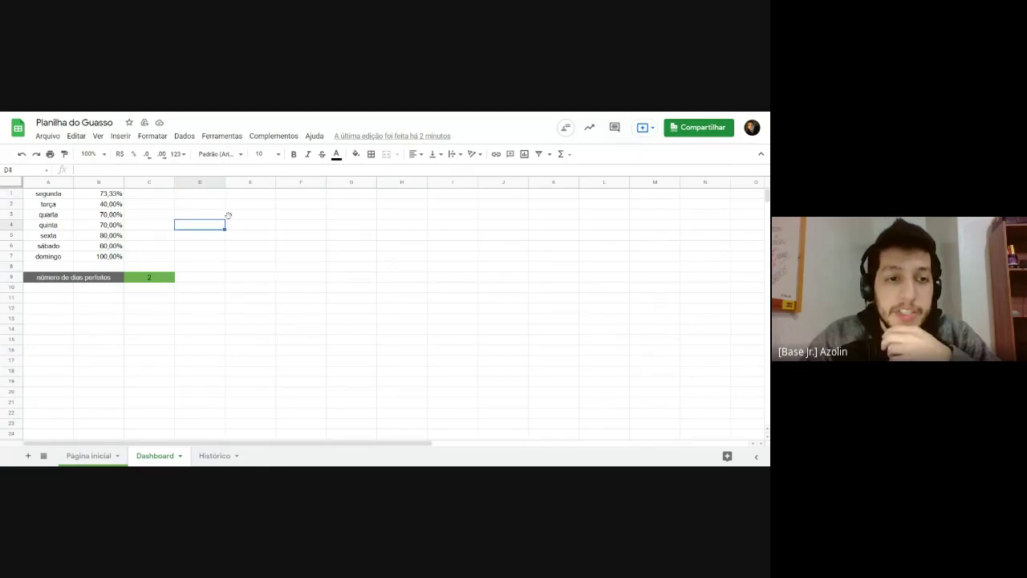
pyautogui.click(250, 204)
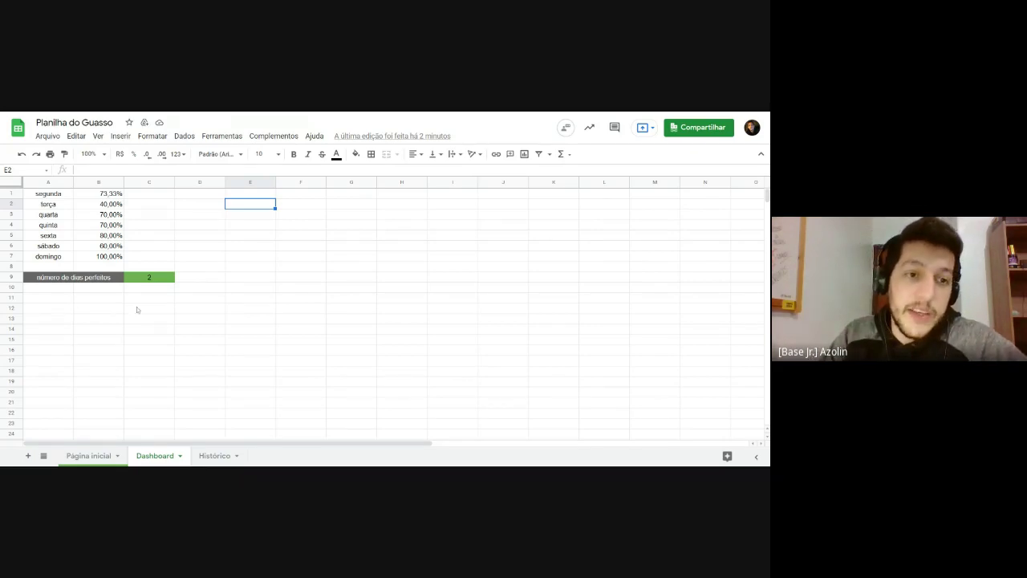
pyautogui.click(212, 278)
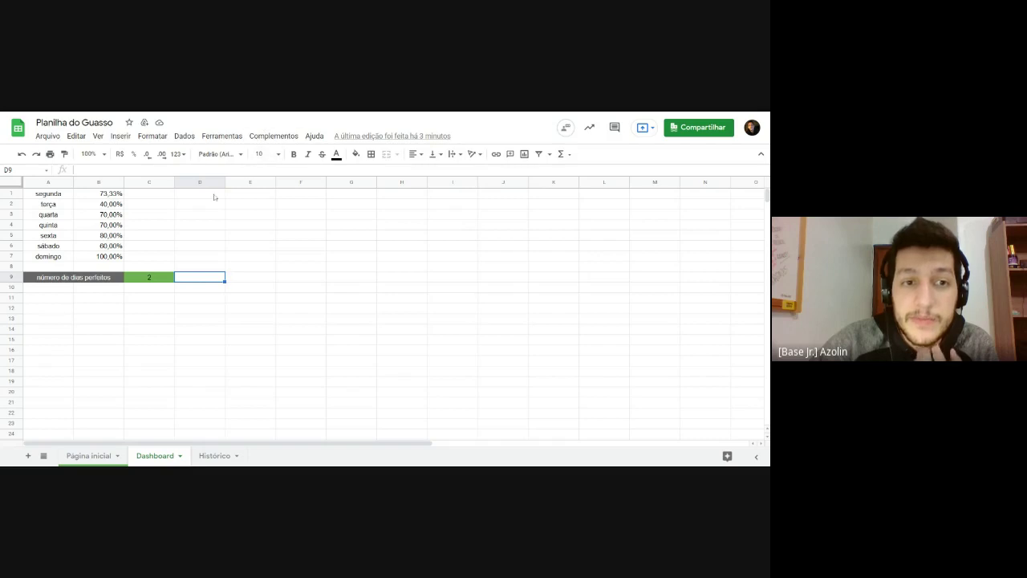
pyautogui.click(215, 198)
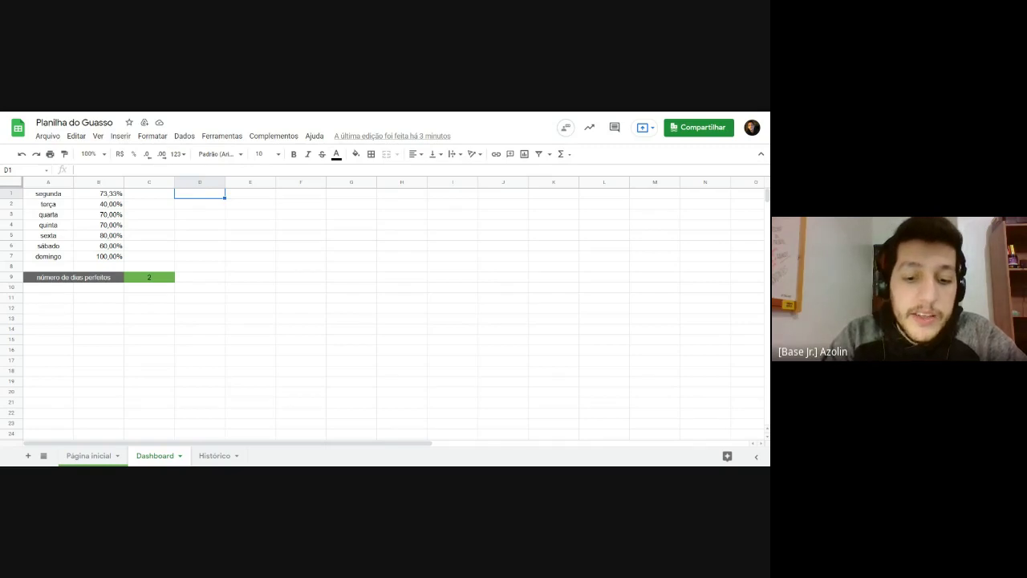
# Step: Enter a centred 'dia de hoje' header in D1
pyautogui.write('dia de hoje')
pyautogui.press('Return')
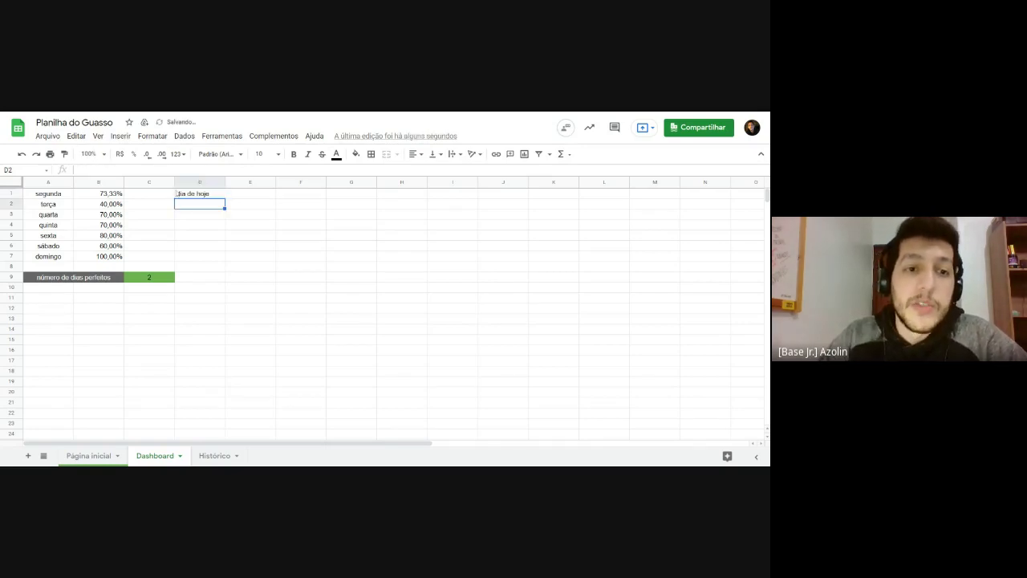
pyautogui.click(177, 193)
pyautogui.click(90, 284)
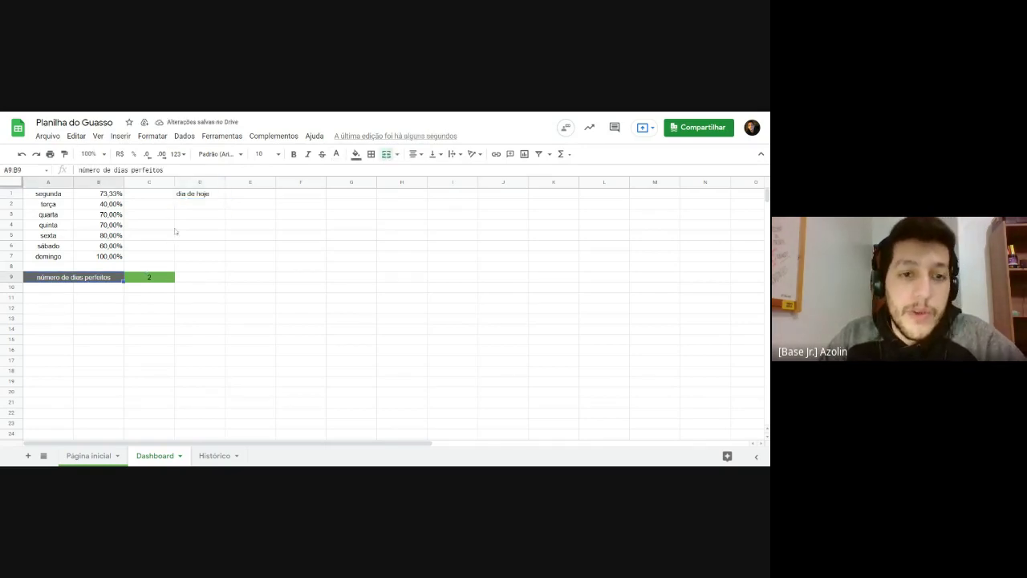
pyautogui.click(193, 194)
pyautogui.click(412, 153)
pyautogui.click(425, 171)
pyautogui.click(265, 269)
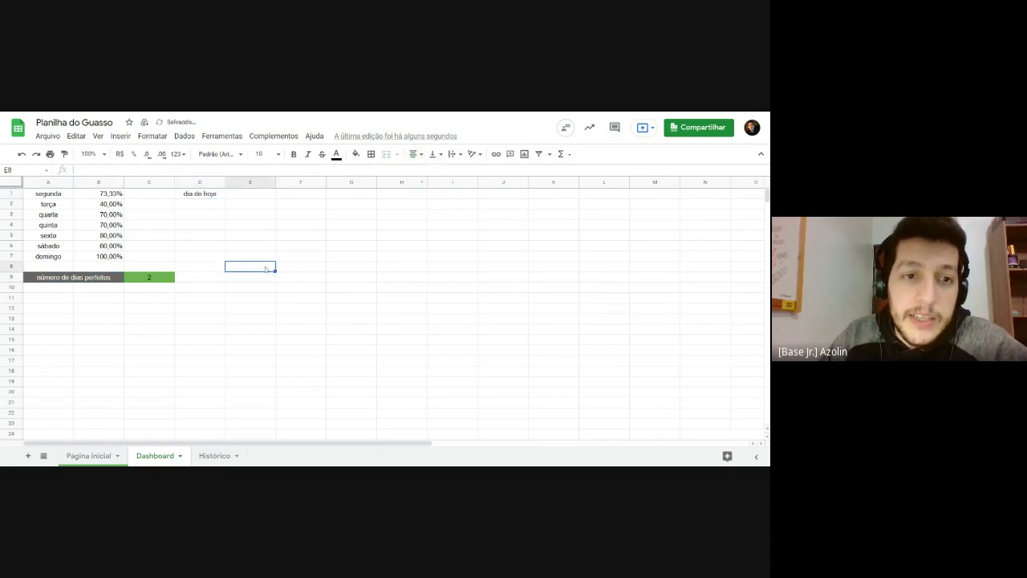
pyautogui.click(202, 193)
pyautogui.click(202, 204)
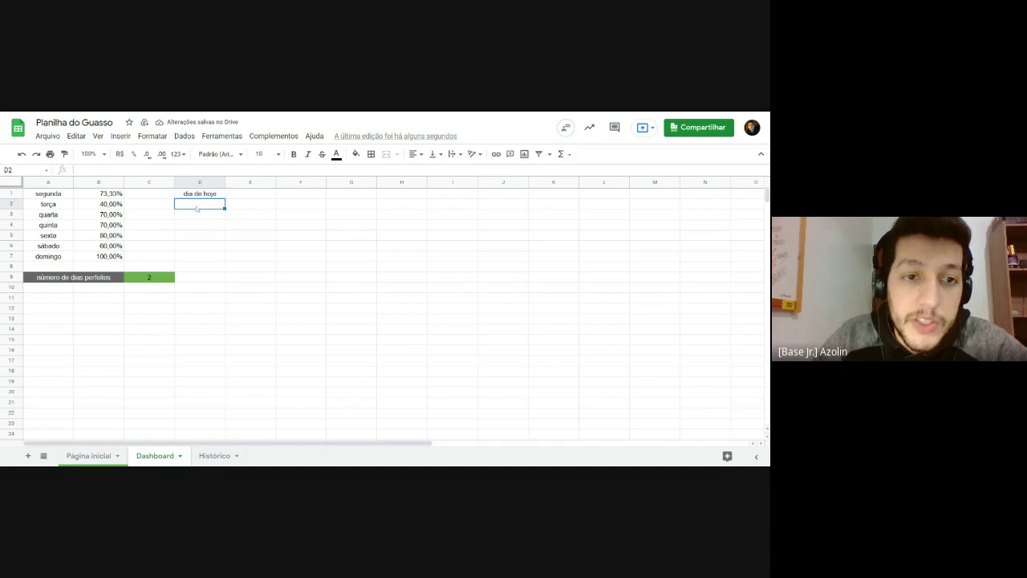
# Step: Give the D1 header a dark grey fill and white text
pyautogui.click(199, 197)
pyautogui.click(356, 154)
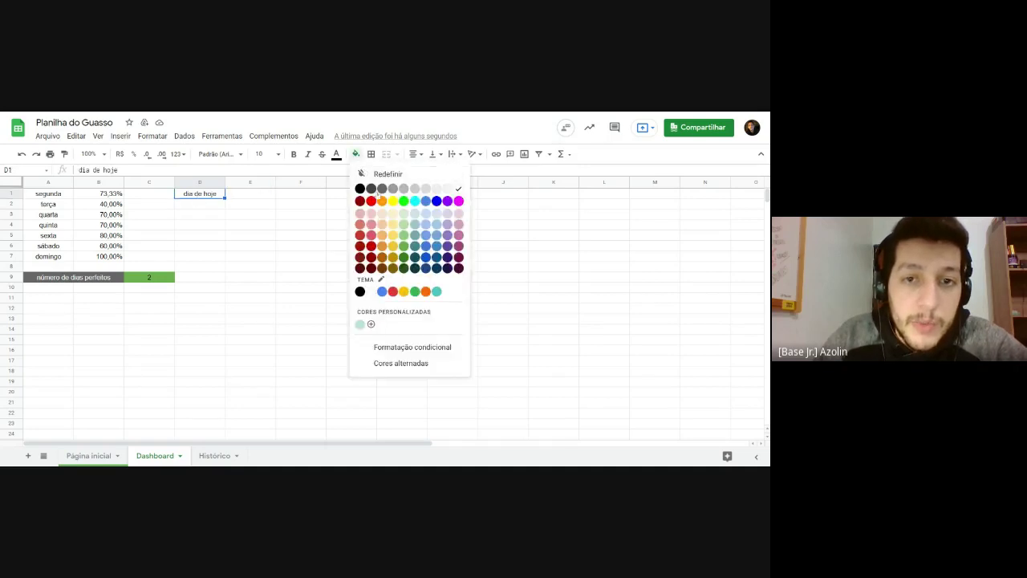
pyautogui.click(373, 189)
pyautogui.click(336, 154)
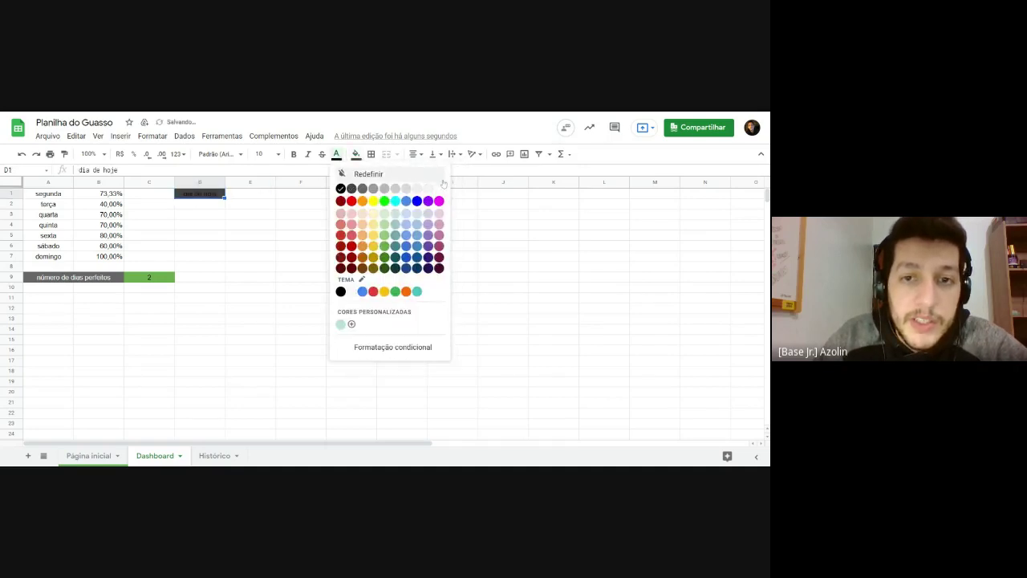
pyautogui.click(439, 189)
# Step: Fill D2 below the header green
pyautogui.click(206, 207)
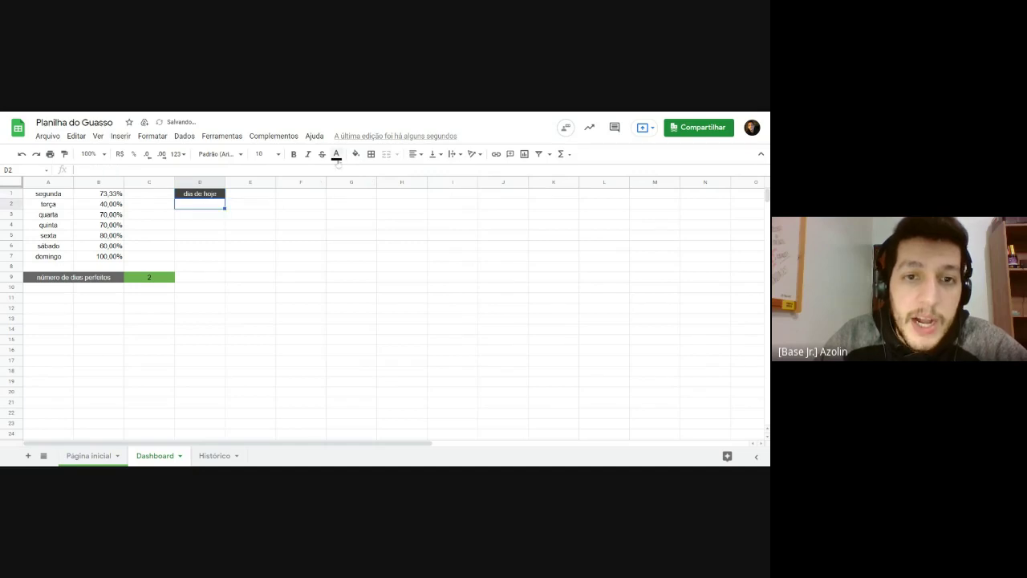
pyautogui.click(356, 154)
pyautogui.click(404, 245)
pyautogui.click(235, 281)
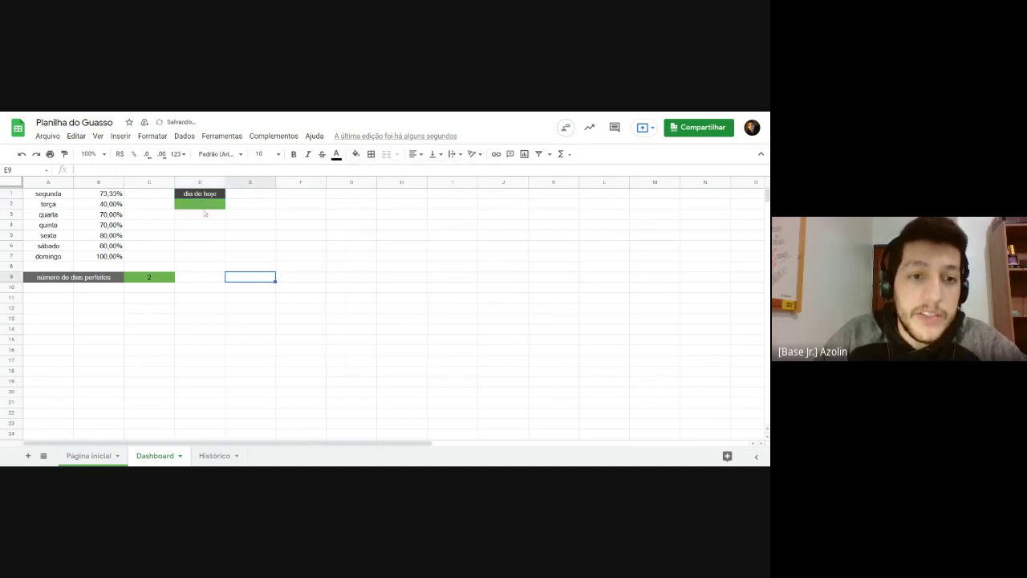
pyautogui.click(205, 206)
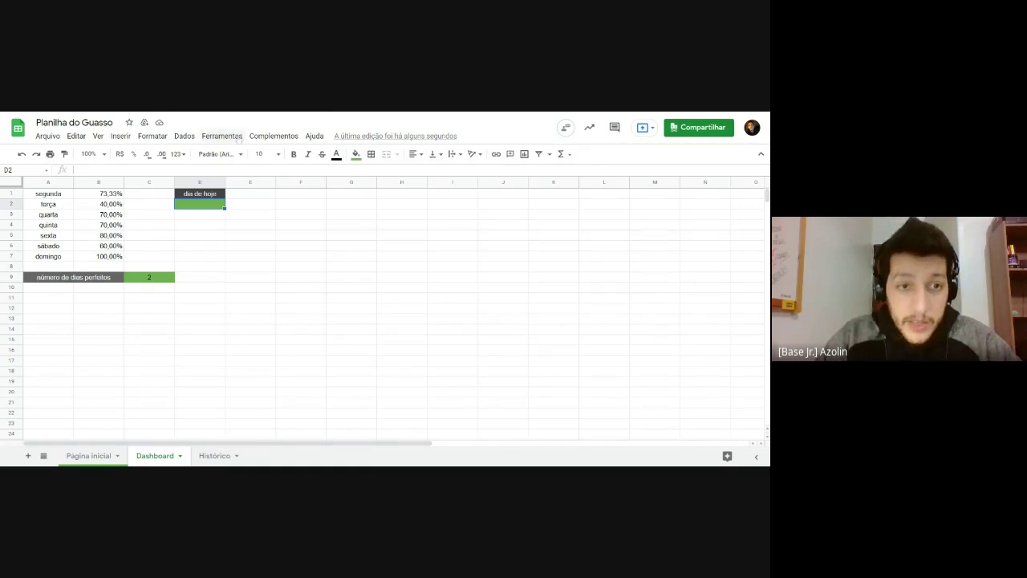
# Step: Type the date 05/08/2021 into D2, then clear it again
pyautogui.write('05/')
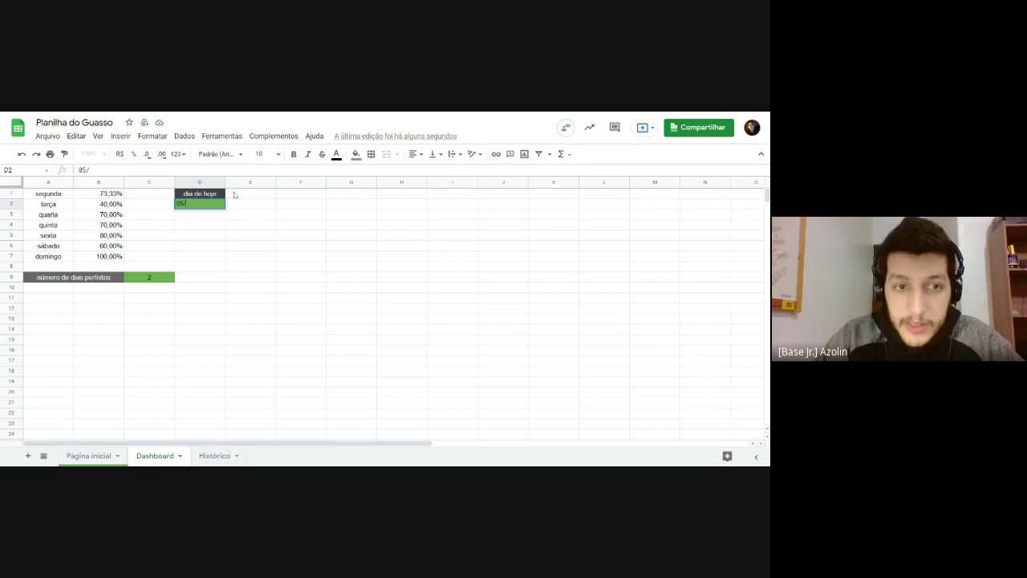
pyautogui.write('08/2021')
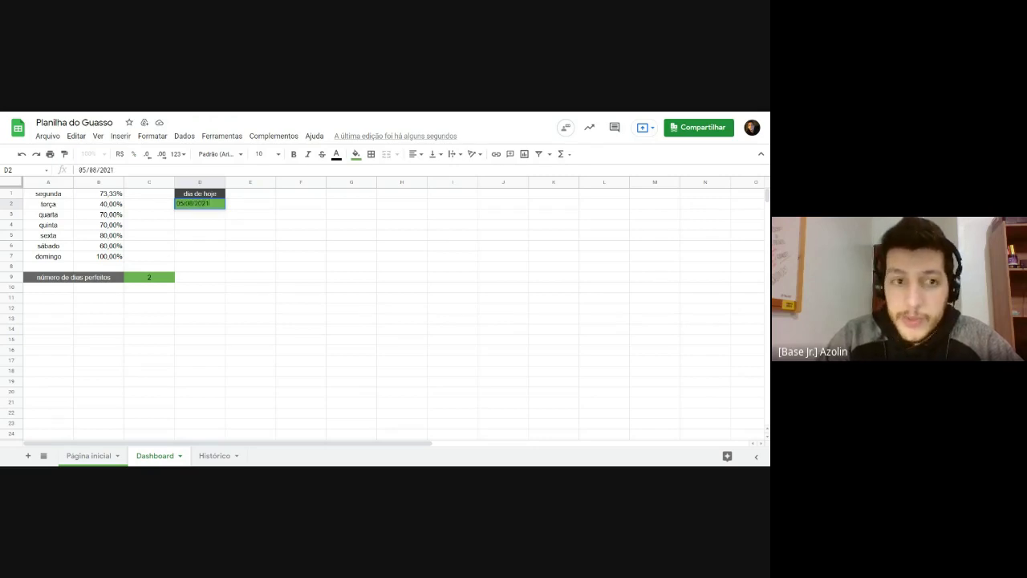
pyautogui.press('Return')
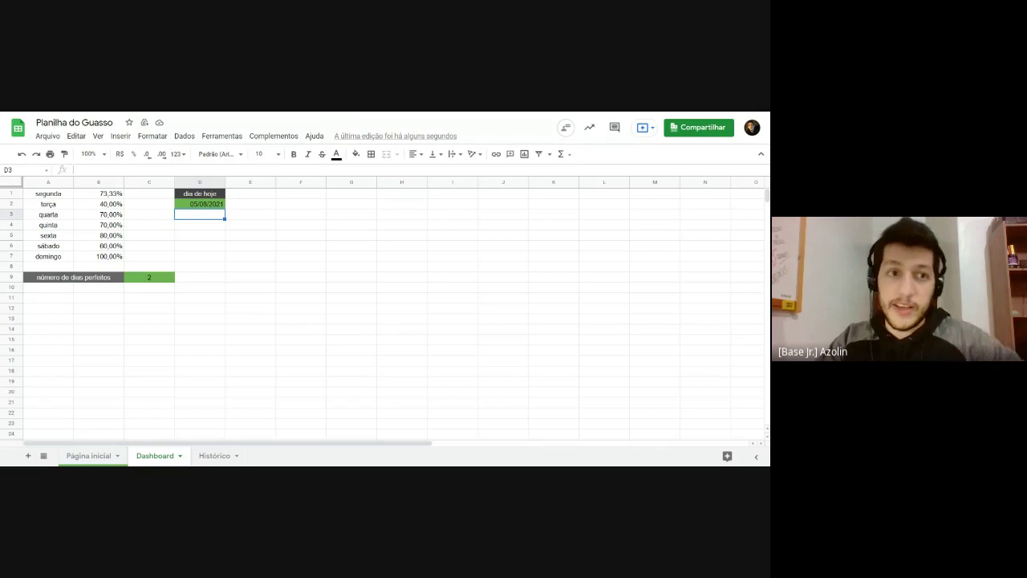
pyautogui.click(188, 204)
pyautogui.click(204, 225)
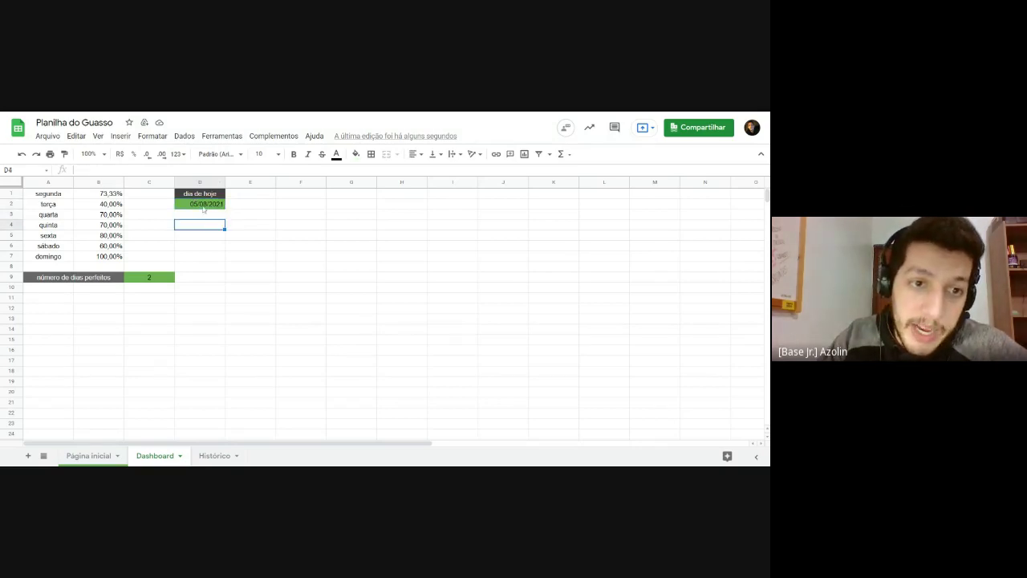
pyautogui.click(203, 206)
pyautogui.press('Delete')
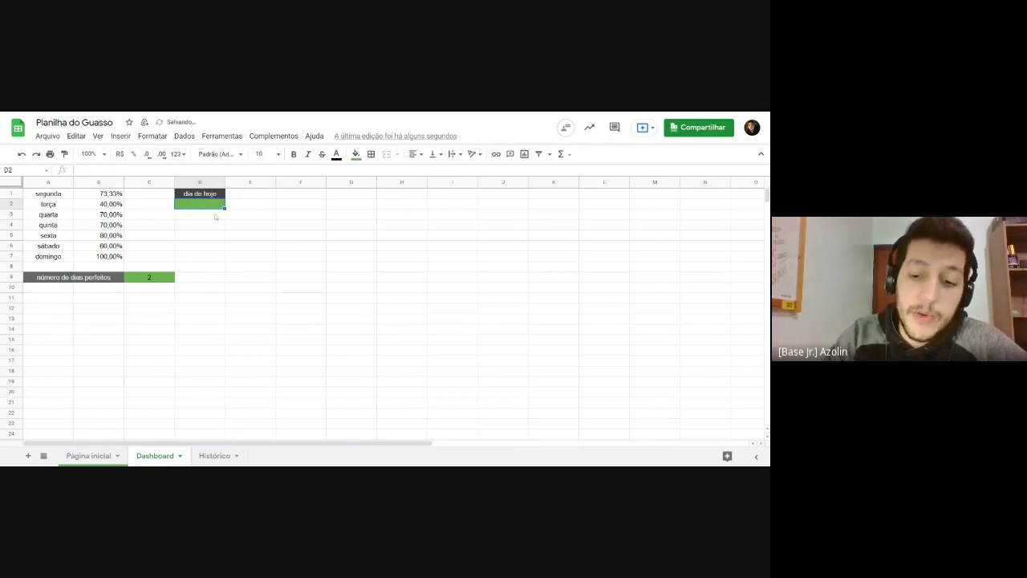
# Step: Enter =HOJE() in D2 so it shows today's date automatically
pyautogui.write('=')
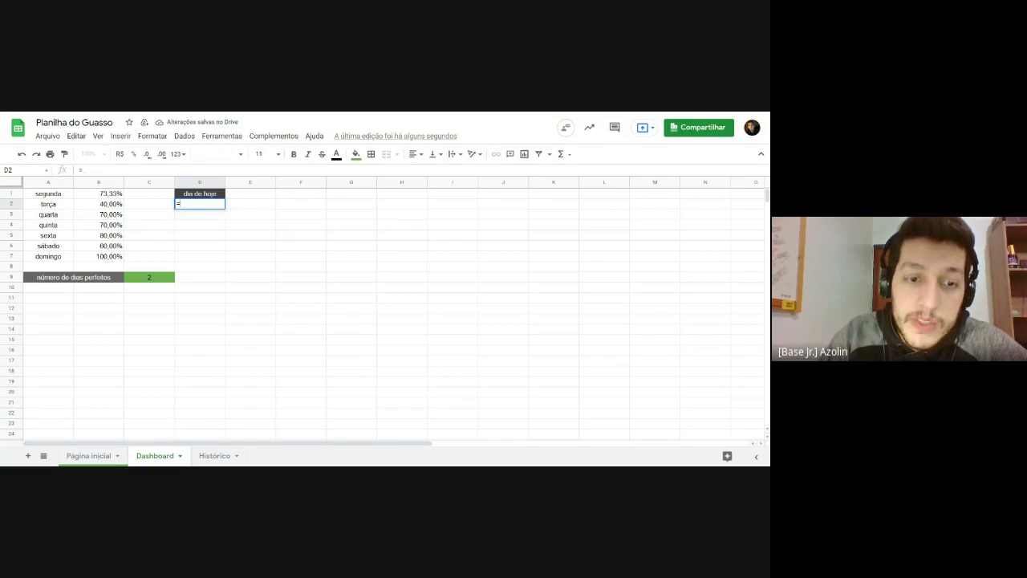
pyautogui.write('hoje')
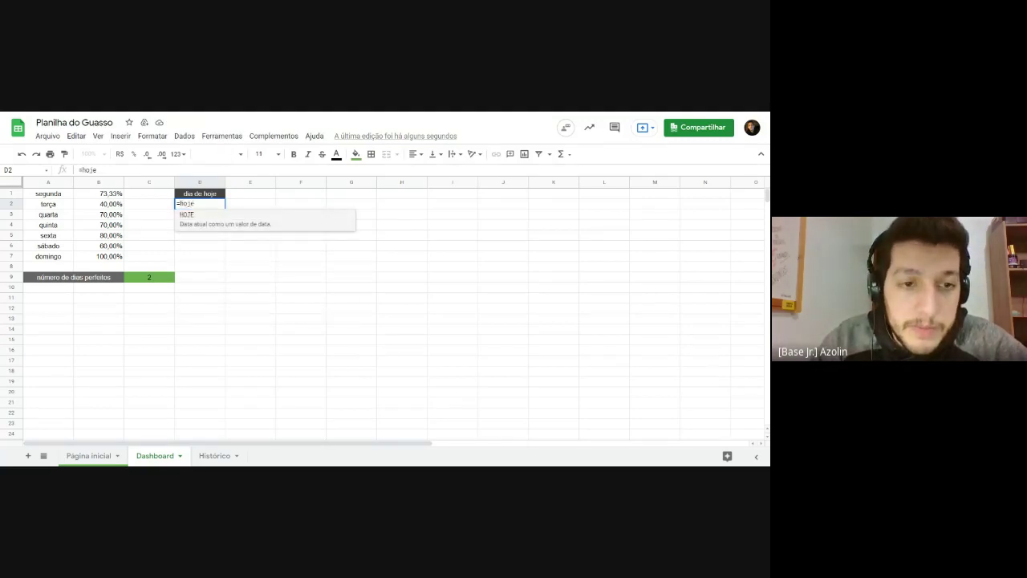
pyautogui.click(216, 217)
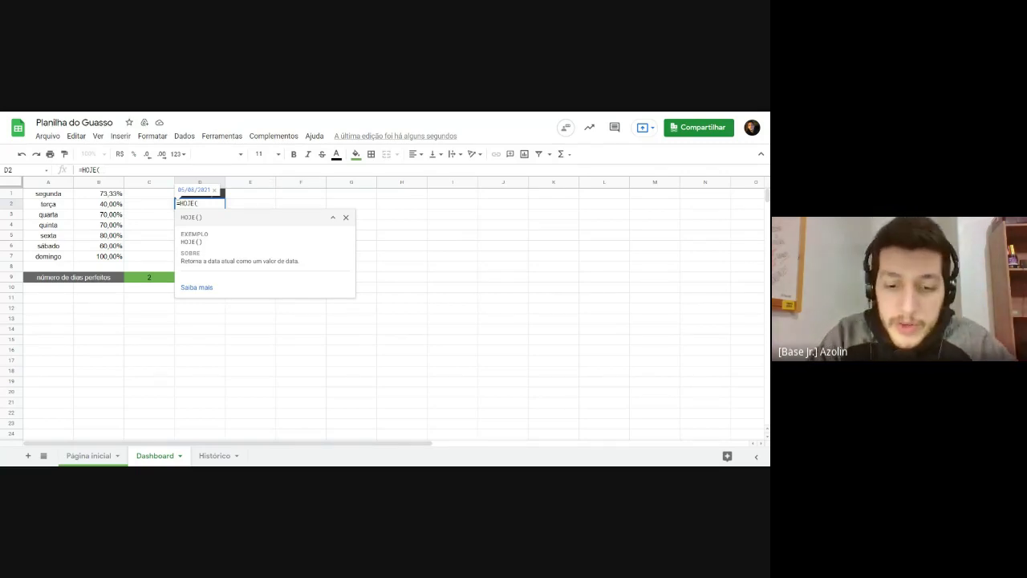
pyautogui.write(')')
pyautogui.press('Return')
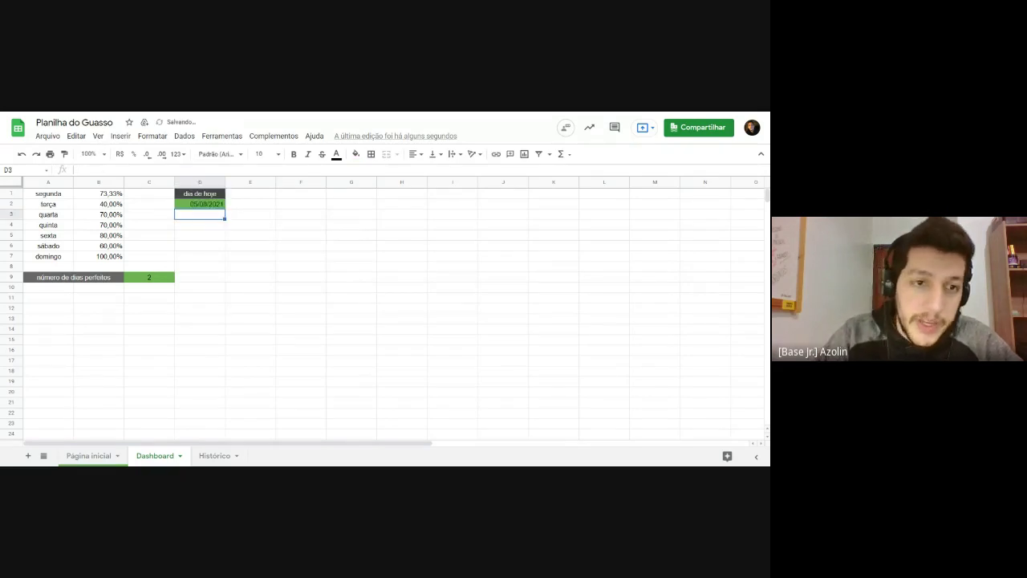
pyautogui.press('Up')
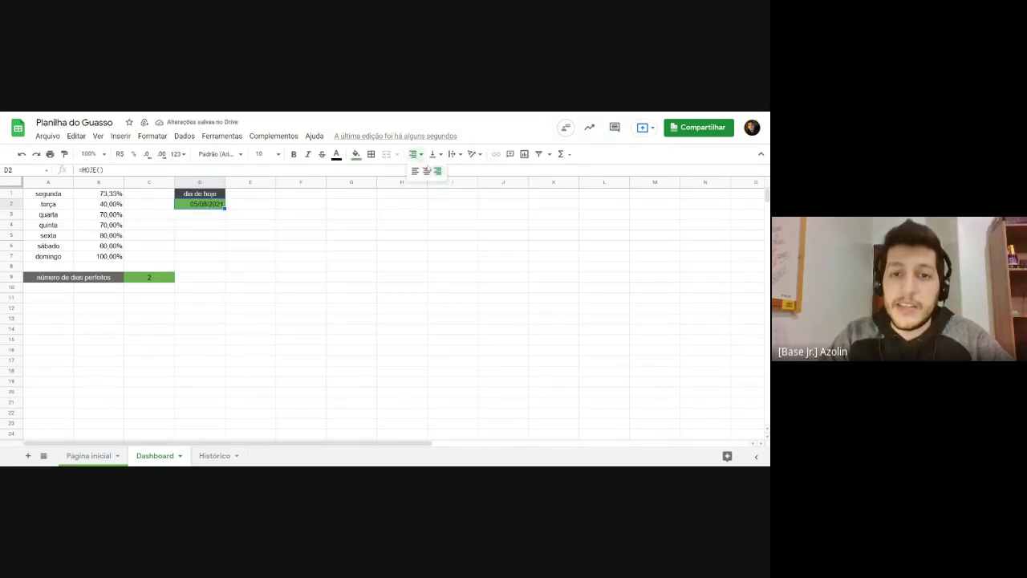
pyautogui.moveTo(351, 224); pyautogui.dragTo(351, 234)
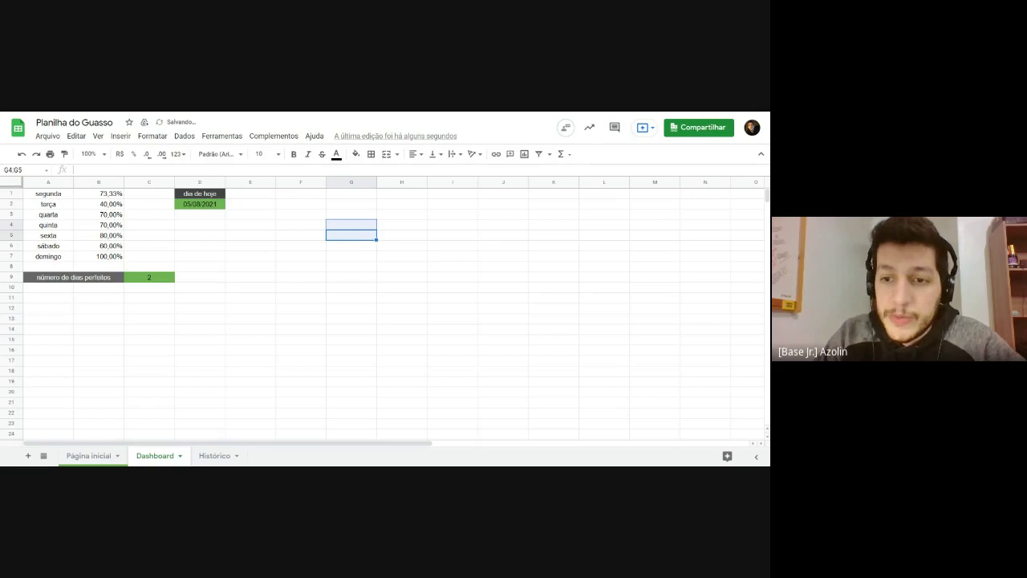
pyautogui.doubleClick(201, 204)
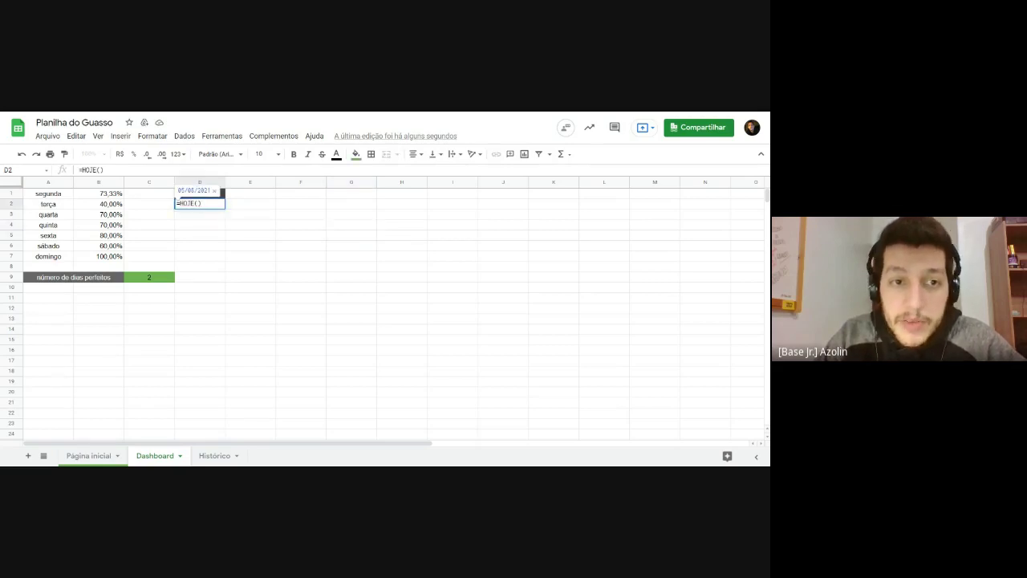
pyautogui.click(299, 271)
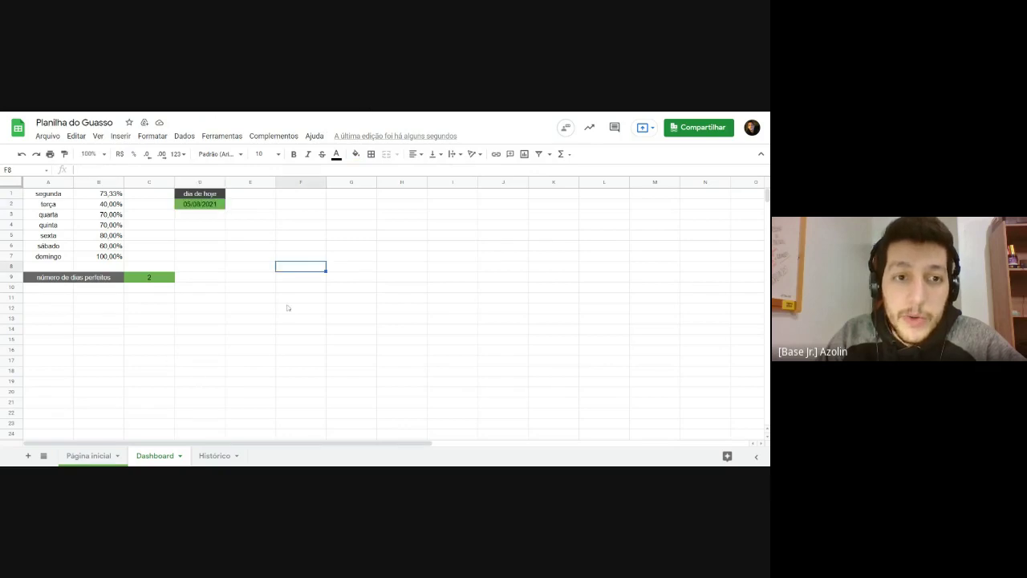
# Step: Copy the dark 'dia de hoje' header from D1 and paste it into E1
pyautogui.click(249, 199)
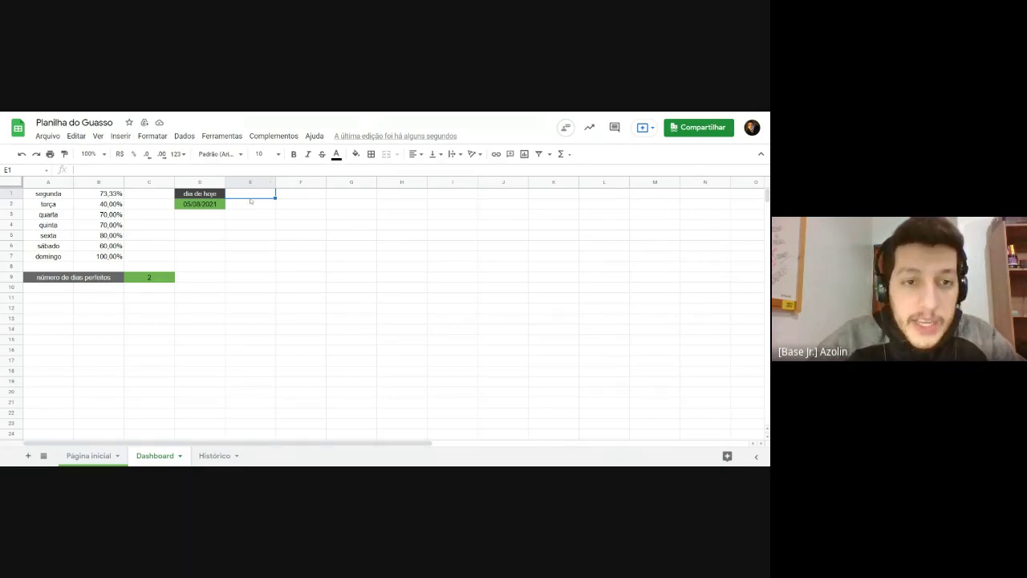
pyautogui.click(214, 194)
pyautogui.hotkey('ctrl', 'c')
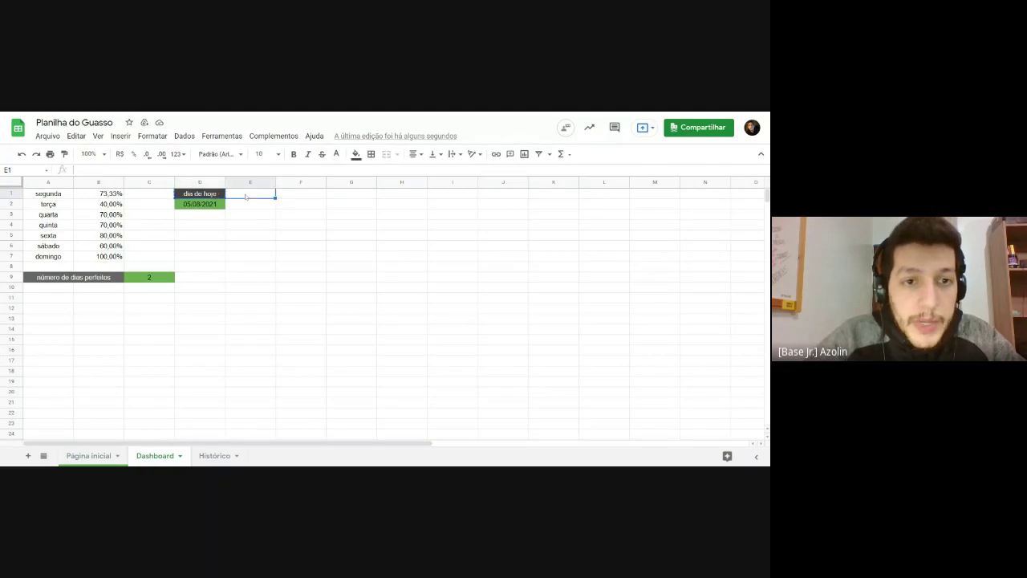
pyautogui.click(250, 194)
pyautogui.hotkey('ctrl', 'v')
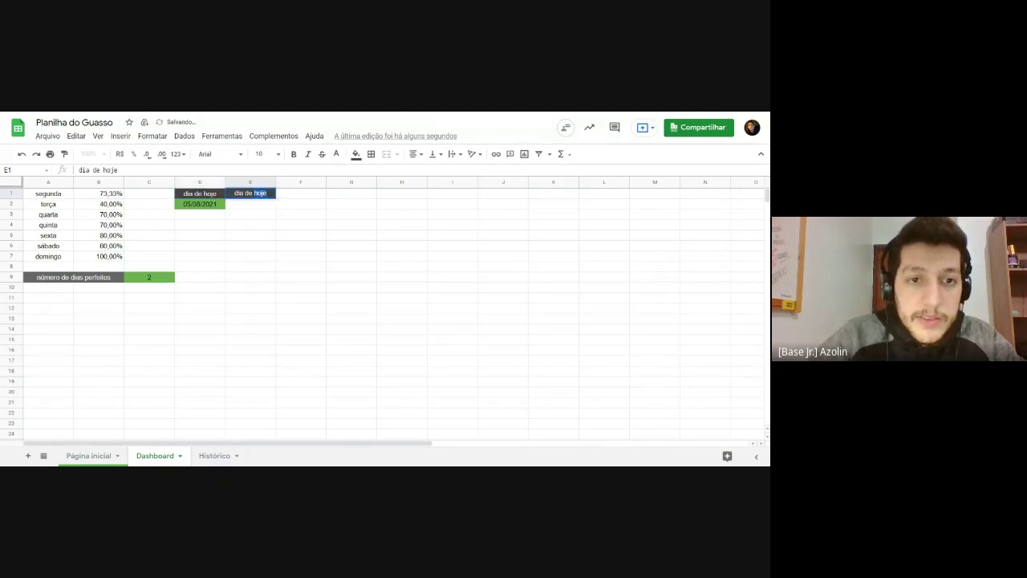
pyautogui.hotkey('ctrl', 'a')
# Step: Relabel E1 'semana atual' and give E2 the same green fill as D2
pyautogui.write('semana atual')
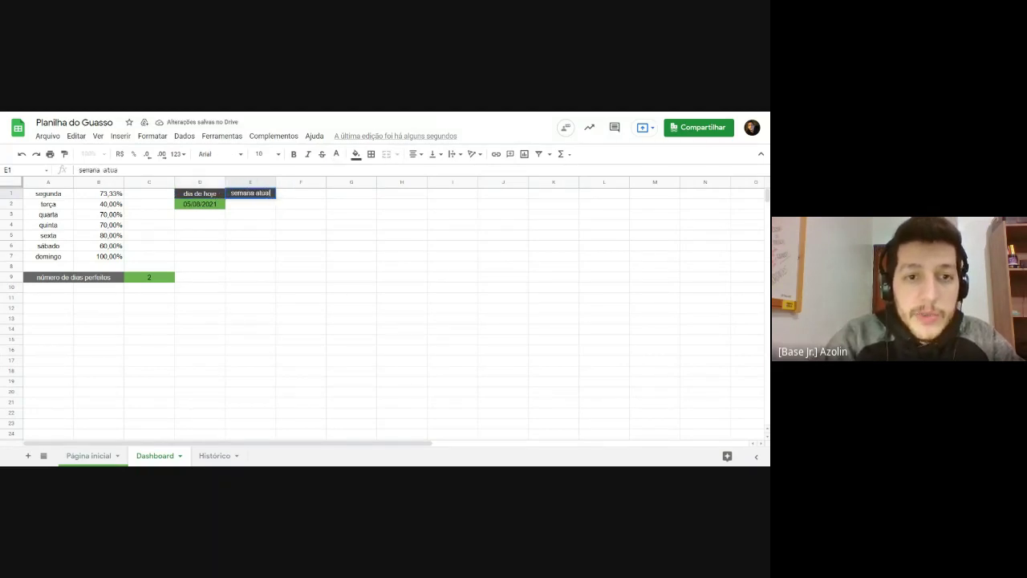
pyautogui.press('Return')
pyautogui.click(356, 153)
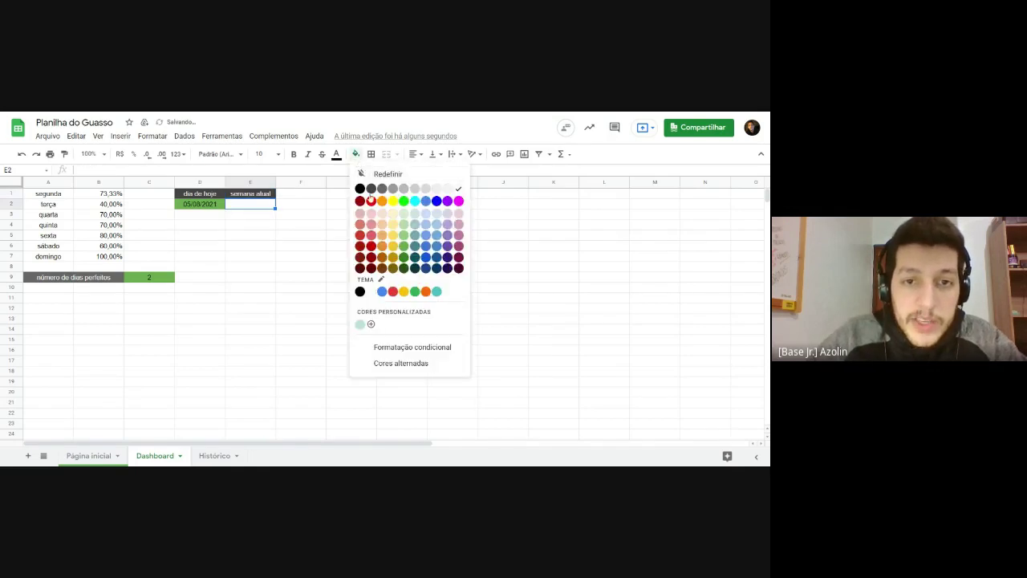
pyautogui.click(409, 249)
pyautogui.click(321, 261)
# Step: Begin E2's week-number formula, replacing a =weeknum attempt with 'seman'
pyautogui.click(252, 209)
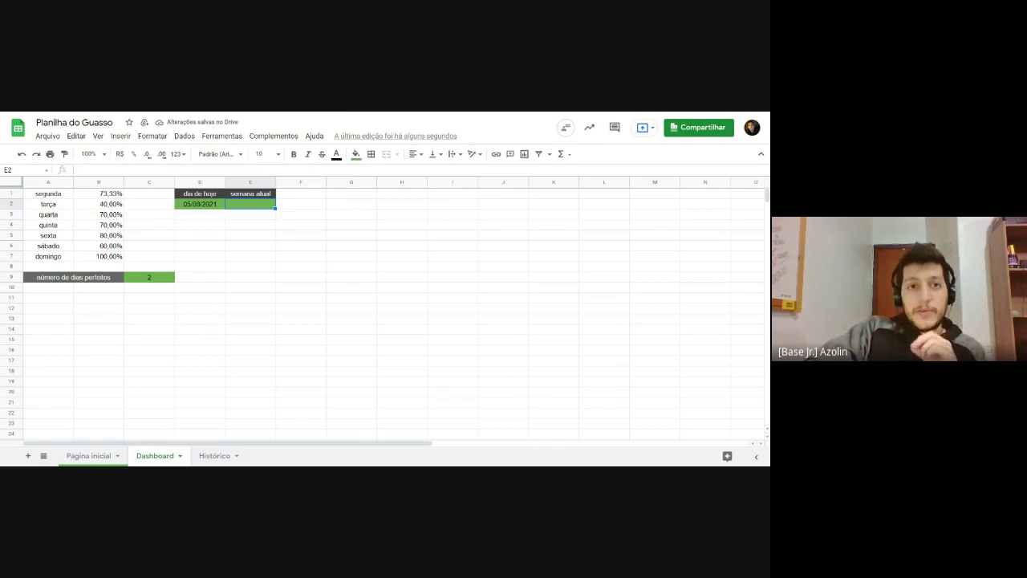
pyautogui.write('=')
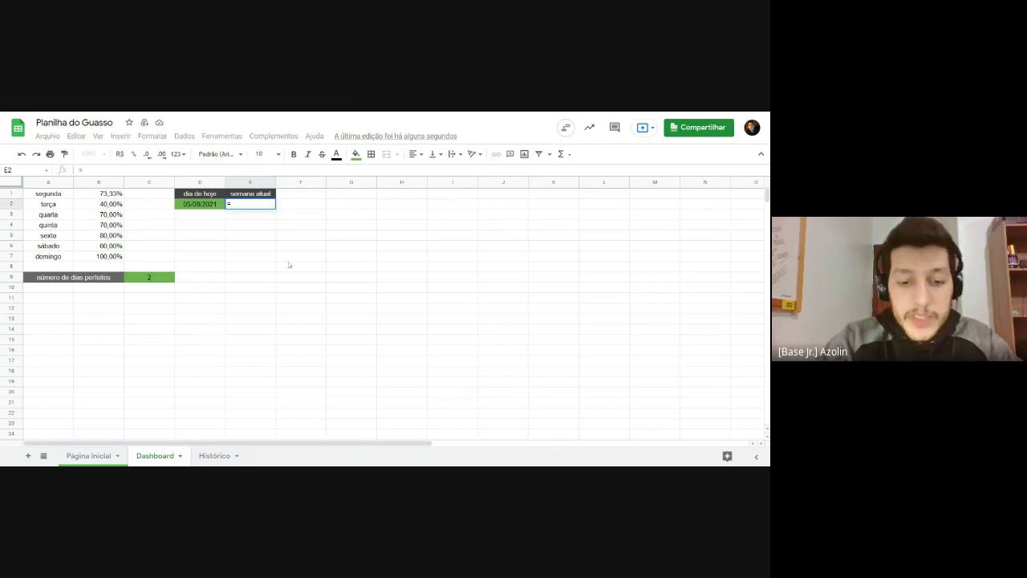
pyautogui.write('week')
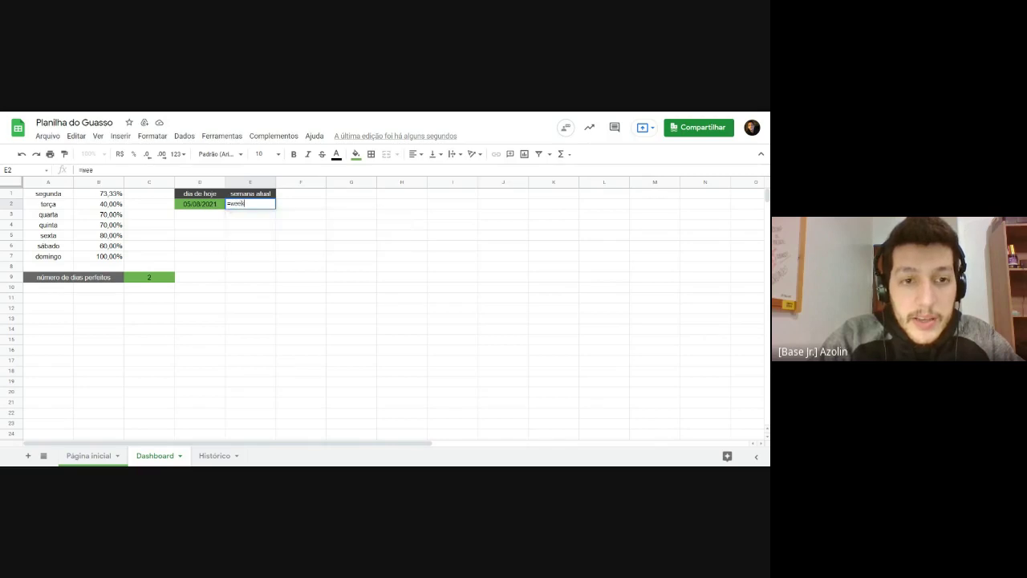
pyautogui.write('num')
pyautogui.press('BackSpace')
pyautogui.press('BackSpace')
pyautogui.press('BackSpace')
pyautogui.press('BackSpace')
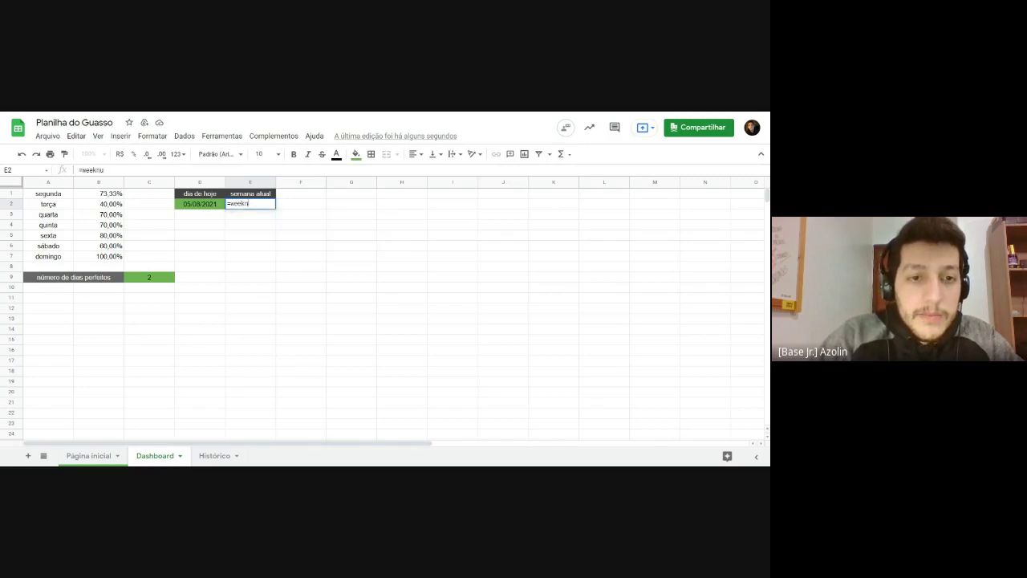
pyautogui.press('BackSpace')
pyautogui.press('BackSpace')
pyautogui.press('BackSpace')
pyautogui.write('seman')
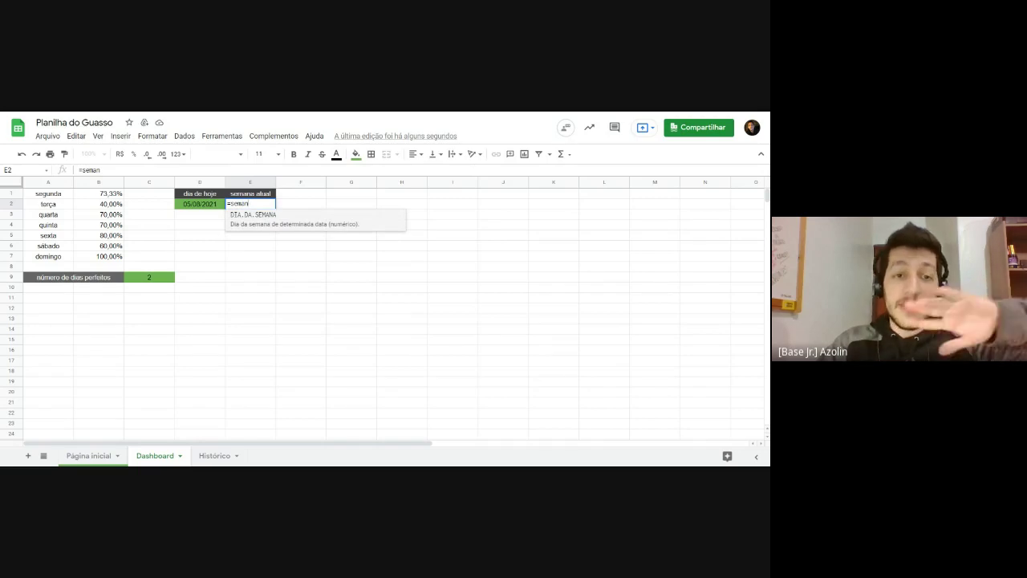
# Step: Replace the failed weeknum attempts in E2 with =ISOWEEKNUM( from the autocomplete suggestion
pyautogui.press('BackSpace')
pyautogui.press('BackSpace')
pyautogui.press('BackSpace')
pyautogui.press('BackSpace')
pyautogui.press('BackSpace')
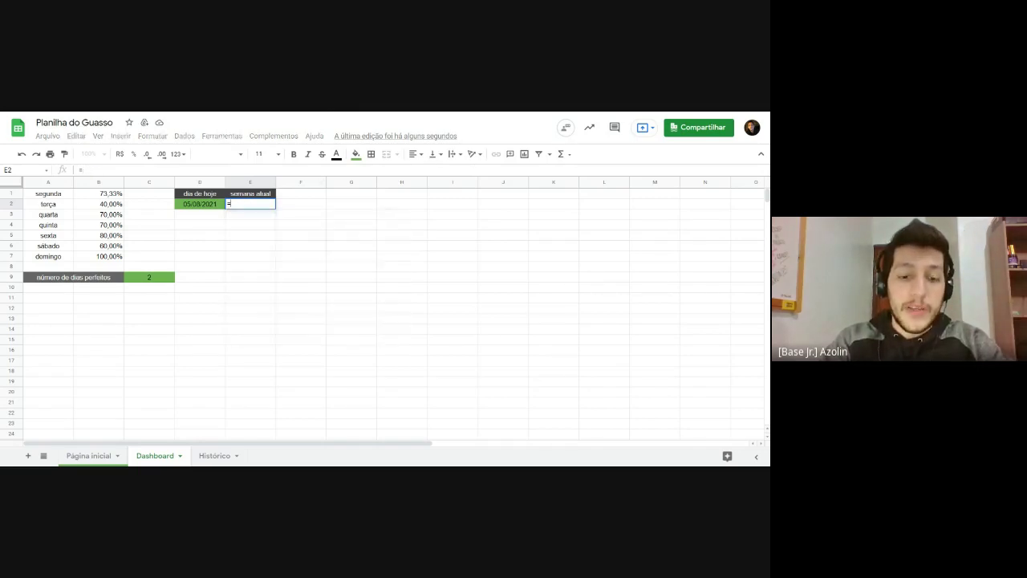
pyautogui.write('isow')
pyautogui.press('BackSpace')
pyautogui.press('BackSpace')
pyautogui.press('BackSpace')
pyautogui.press('BackSpace')
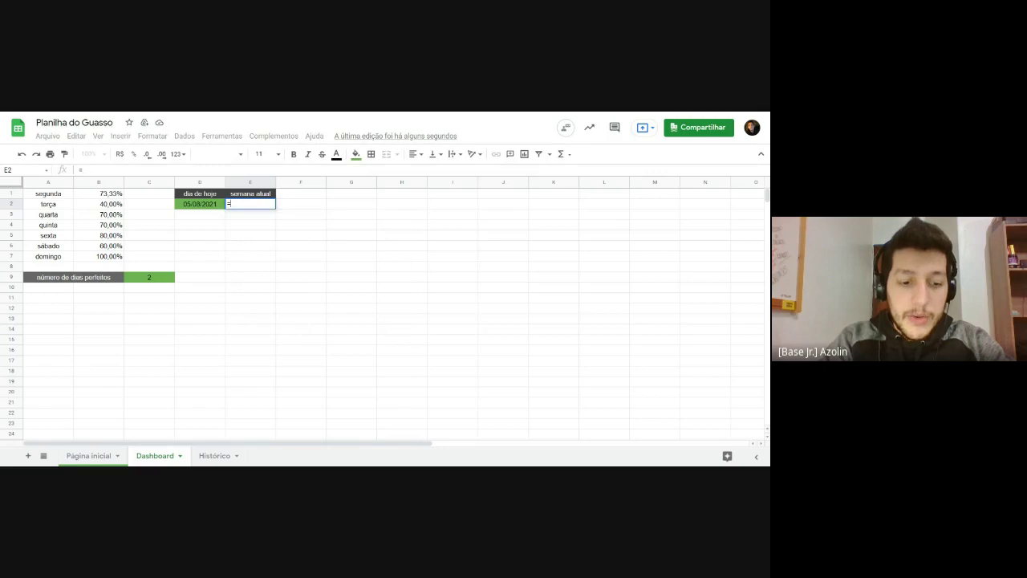
pyautogui.write('weeknum')
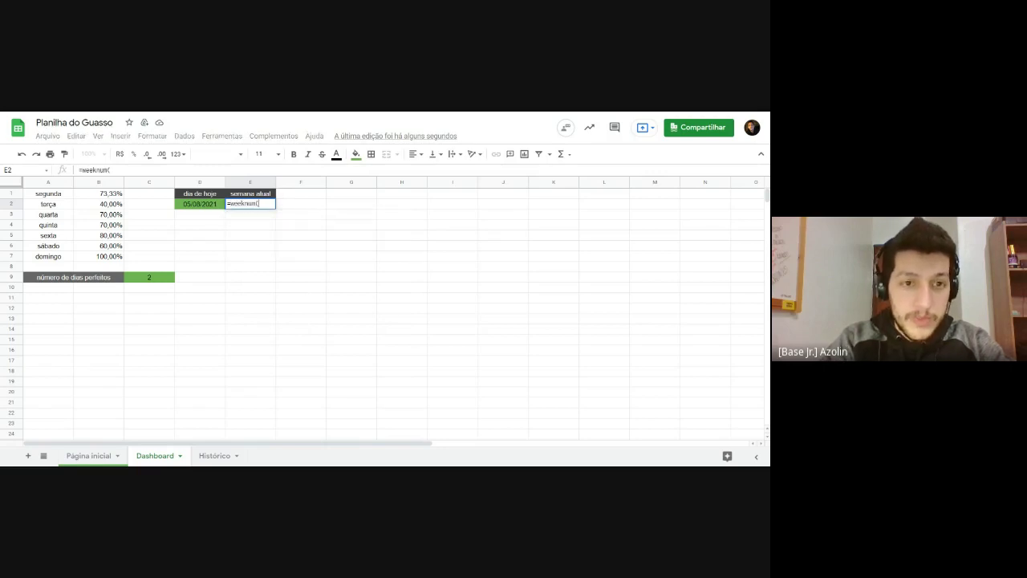
pyautogui.write('(')
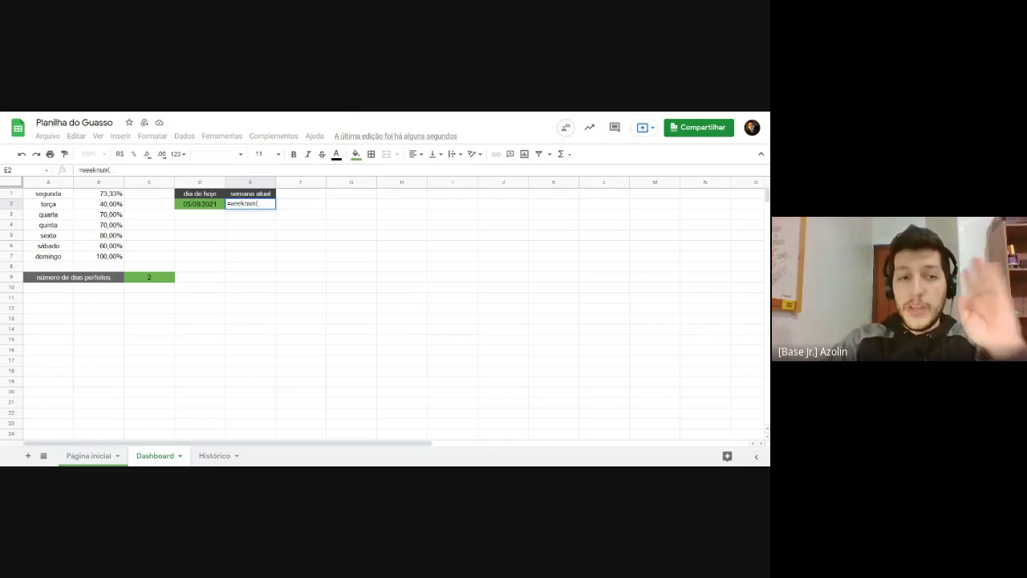
pyautogui.press('BackSpace')
pyautogui.press('BackSpace')
pyautogui.press('BackSpace')
pyautogui.press('BackSpace')
pyautogui.press('BackSpace')
pyautogui.press('BackSpace')
pyautogui.press('BackSpace')
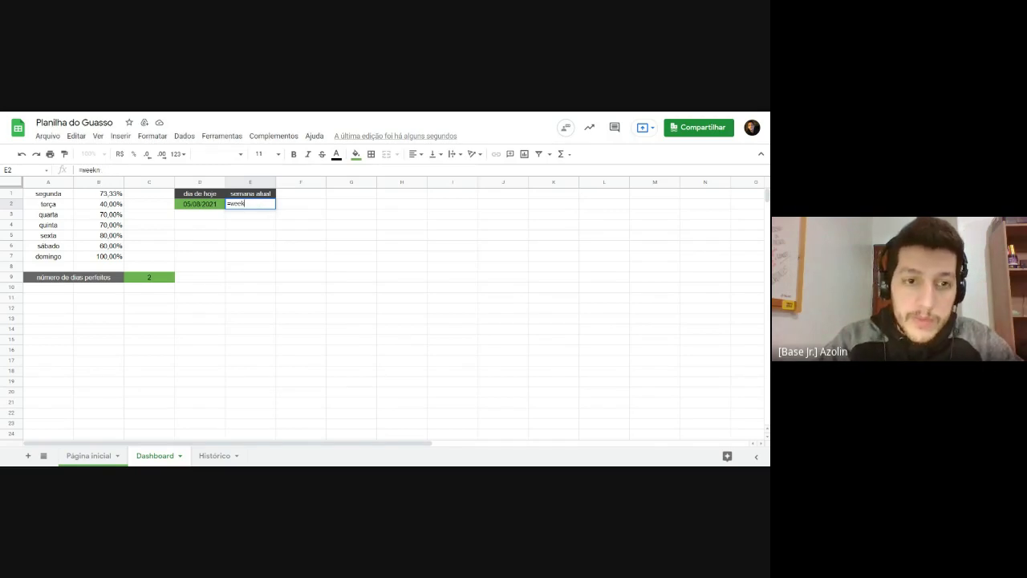
pyautogui.write('isow')
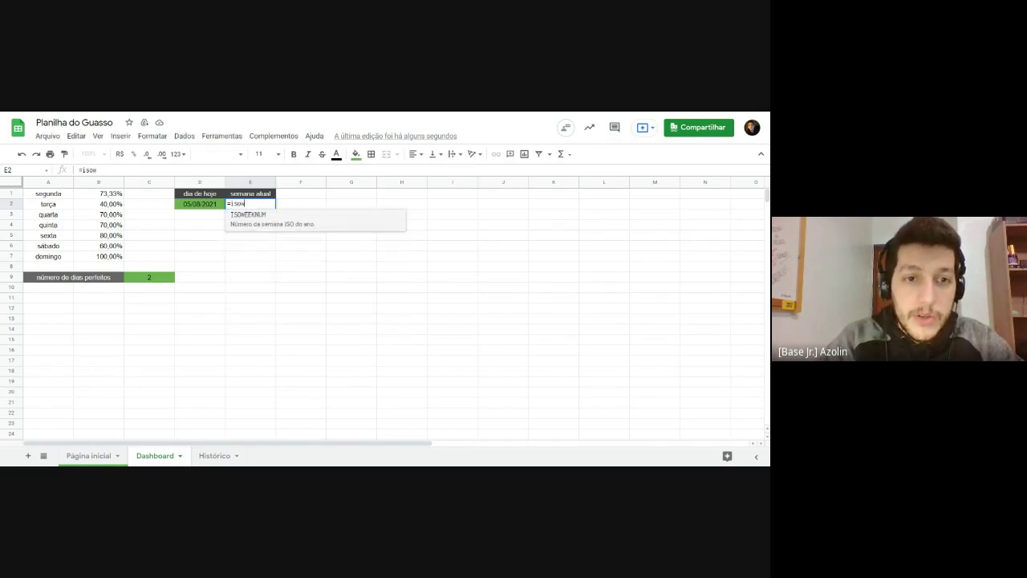
pyautogui.click(296, 224)
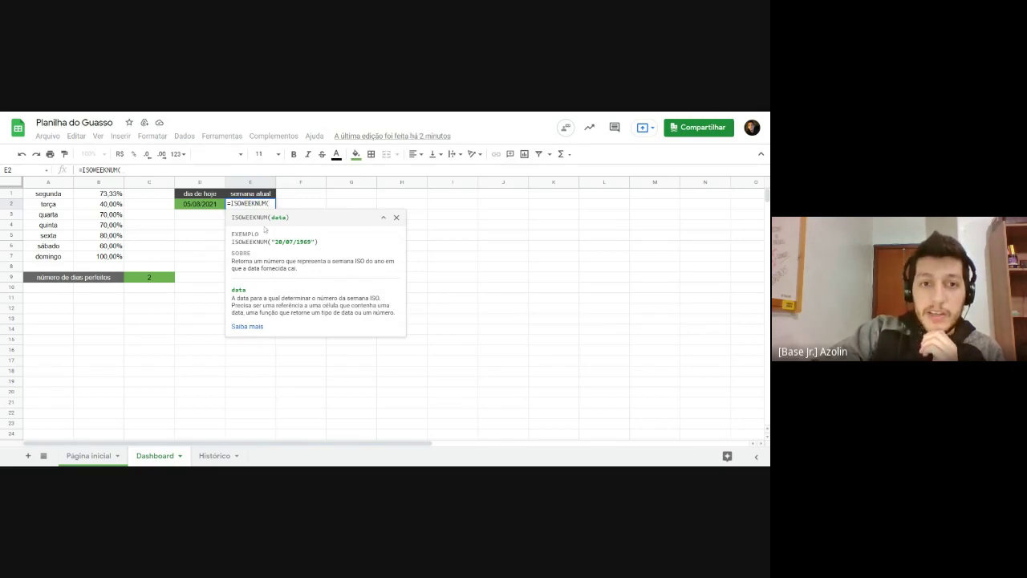
# Step: Swap the hard-coded date 05/08/2021 for D2, committing =ISOWEEKNUM(D2) to show week 31
pyautogui.moveTo(231, 216); pyautogui.dragTo(286, 217)
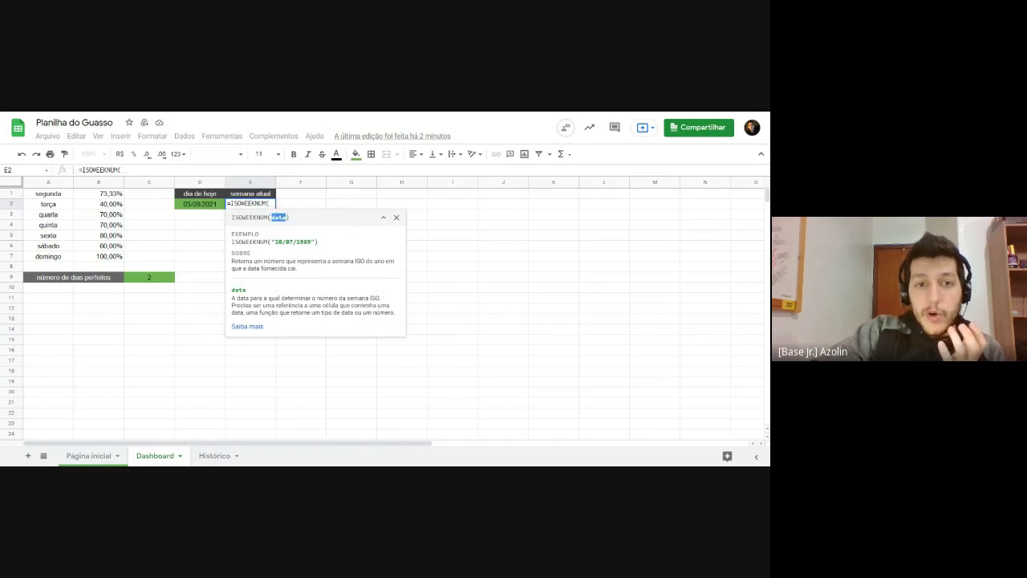
pyautogui.click(271, 204)
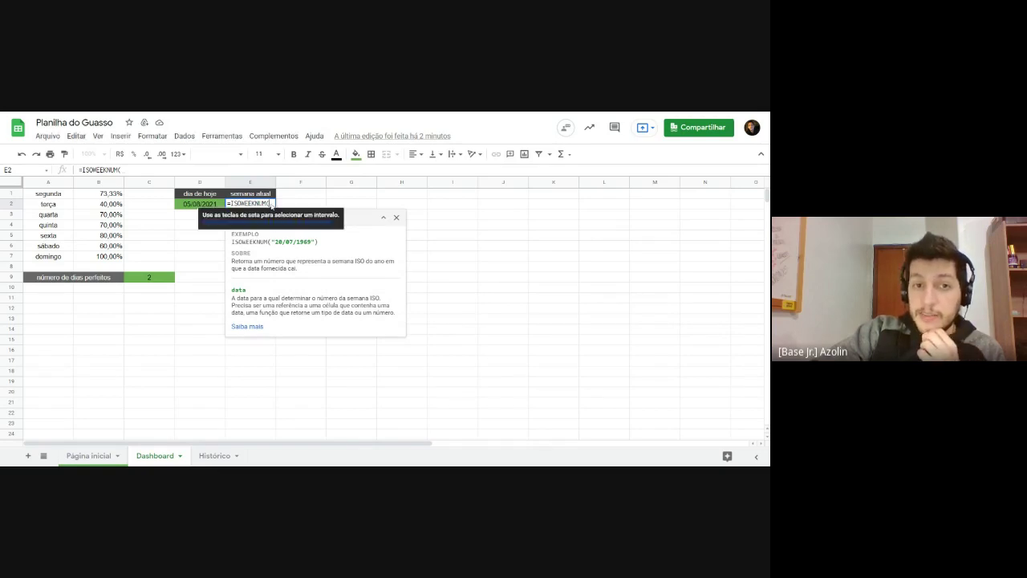
pyautogui.write('05/')
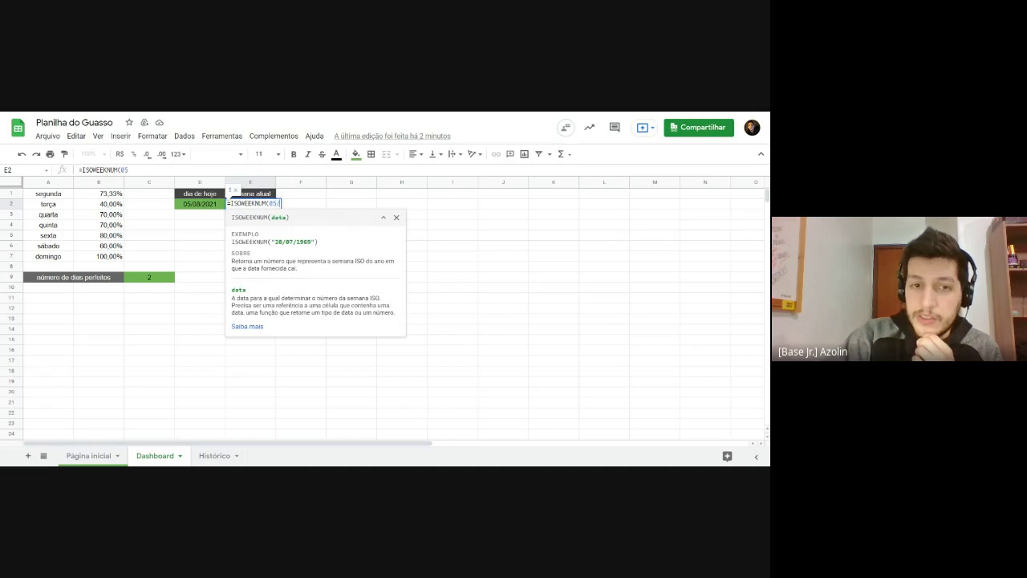
pyautogui.write('08/')
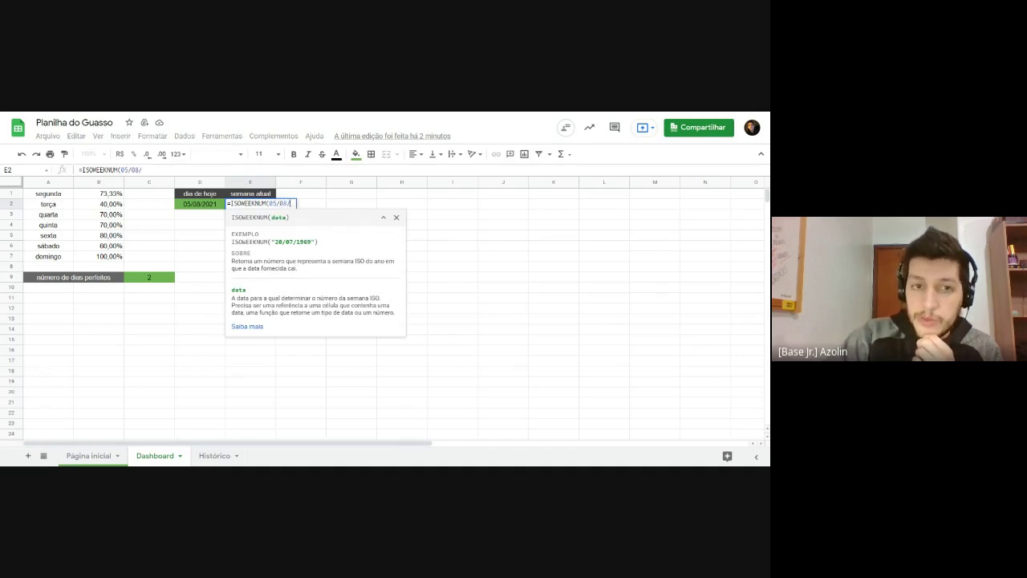
pyautogui.write('2021')
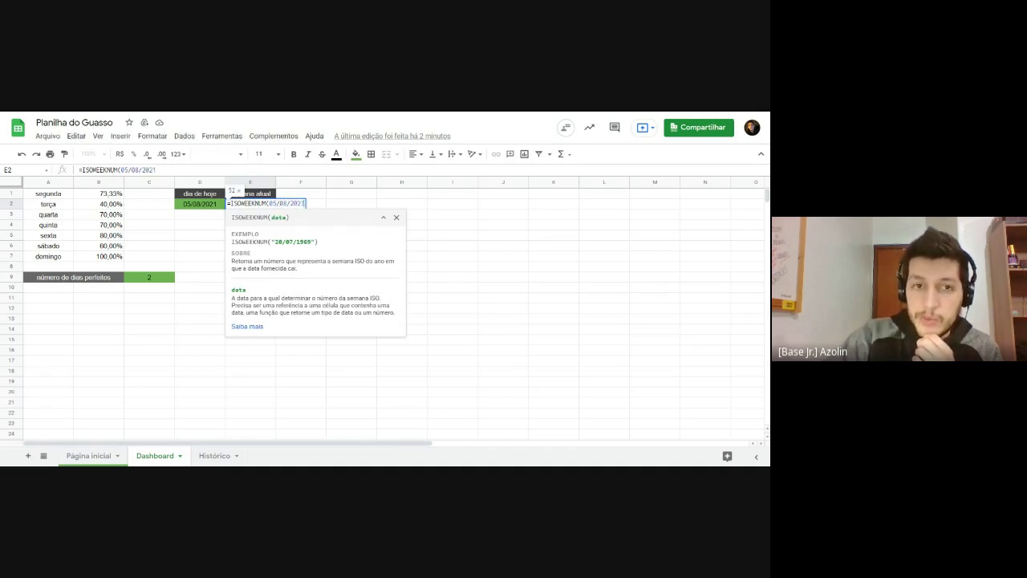
pyautogui.write(')')
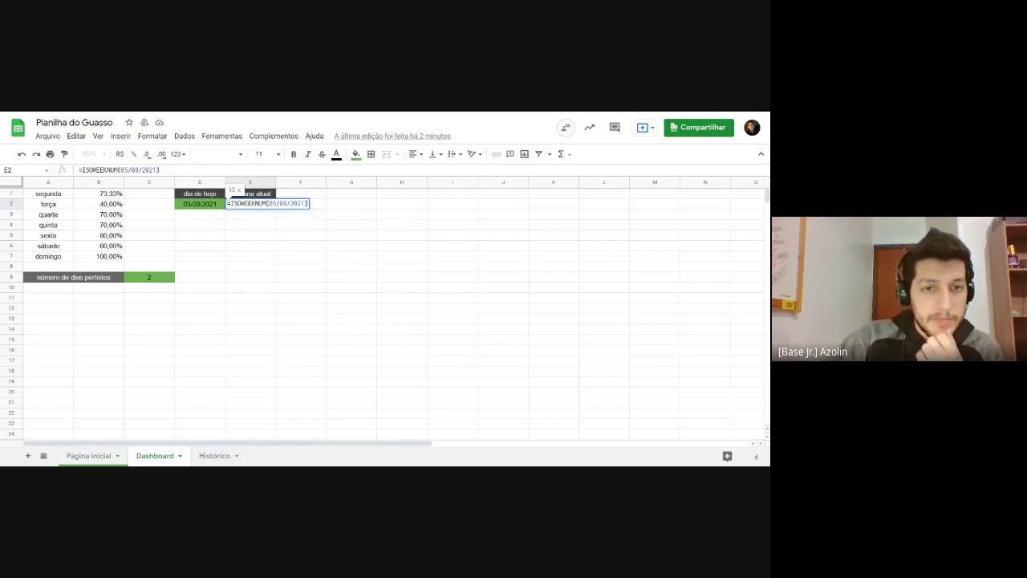
pyautogui.hotkey('shift', 'Right')
pyautogui.hotkey('shift', 'Right')
pyautogui.hotkey('shift', 'Right')
pyautogui.hotkey('shift', 'Right')
pyautogui.hotkey('shift', 'Right')
pyautogui.hotkey('shift', 'Right')
pyautogui.hotkey('shift', 'Right')
pyautogui.hotkey('shift', 'Right')
pyautogui.hotkey('shift', 'Right')
pyautogui.hotkey('shift', 'Right')
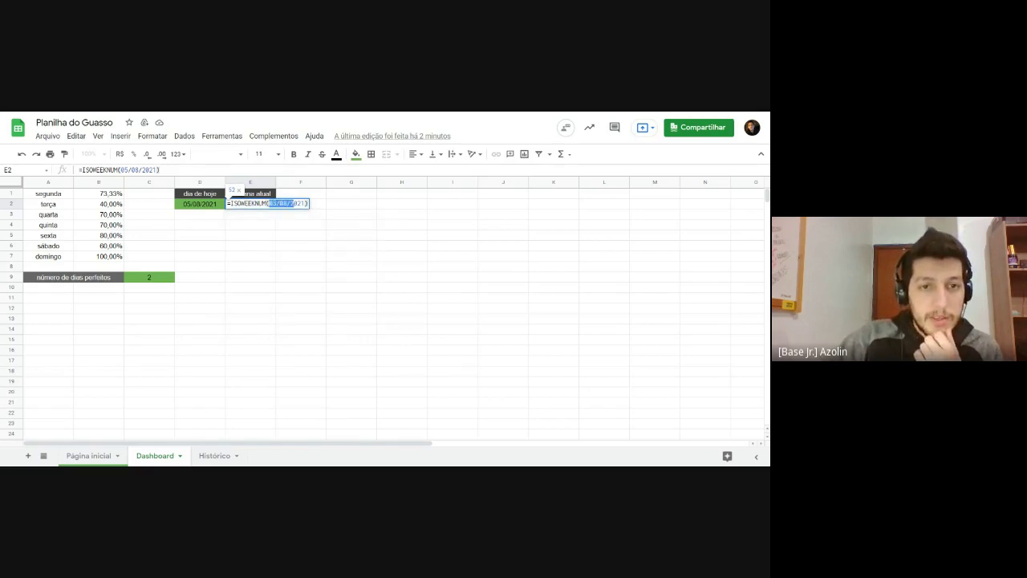
pyautogui.press('BackSpace')
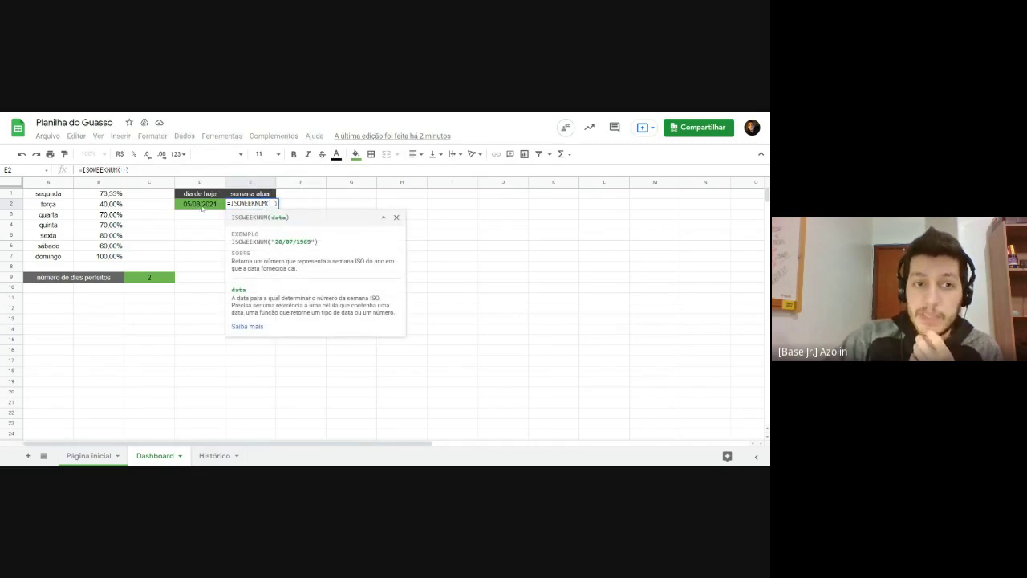
pyautogui.click(197, 205)
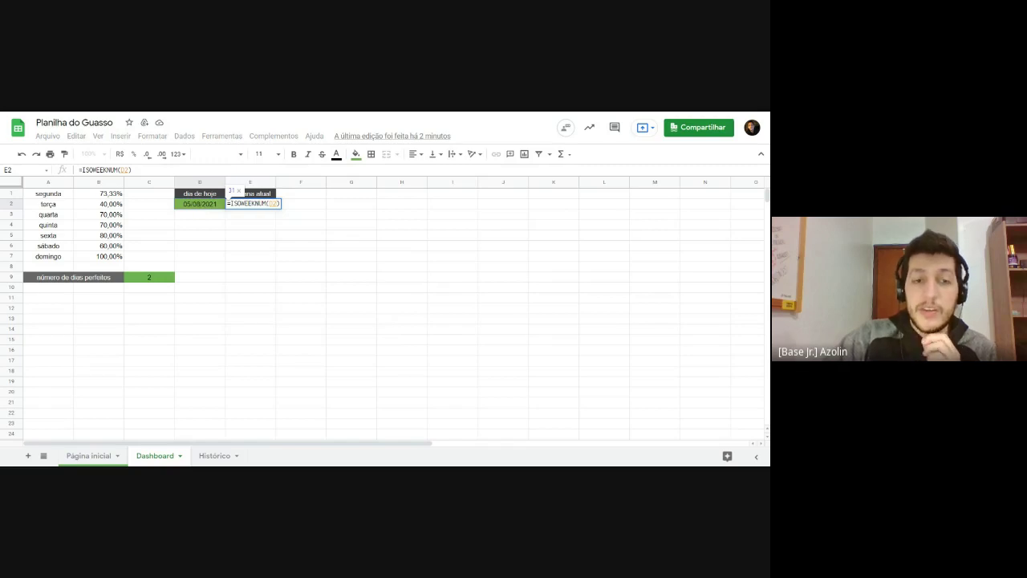
pyautogui.doubleClick(273, 203)
pyautogui.click(273, 204)
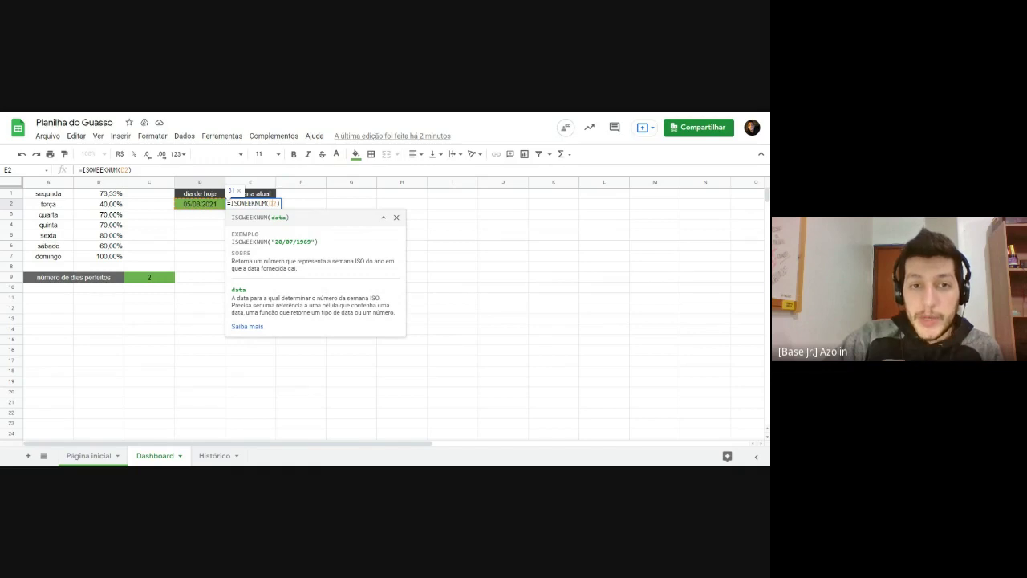
pyautogui.press('Return')
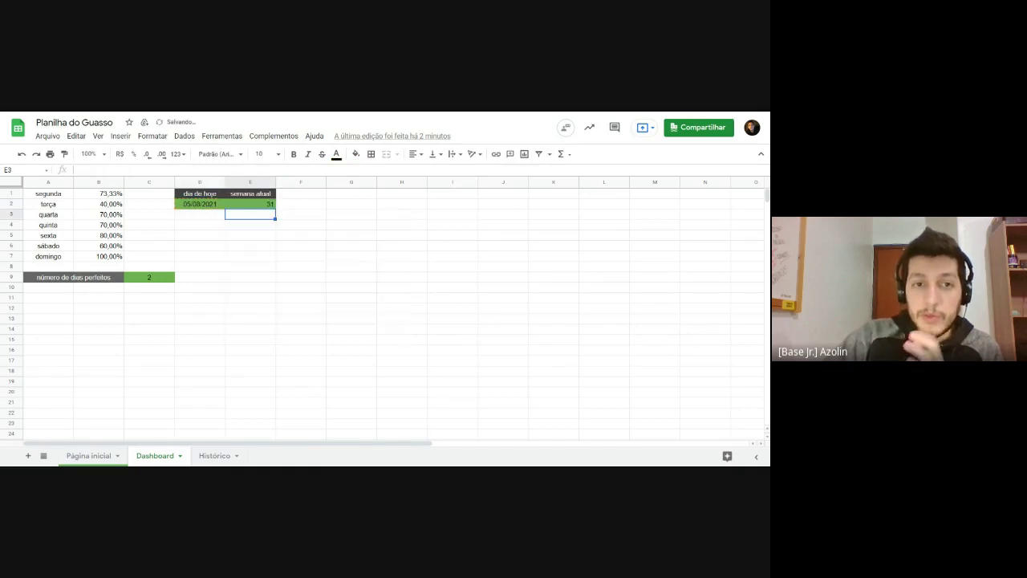
# Step: Test E2's week number by entering 12/08 in D2, then undo to restore today's date
pyautogui.click(258, 206)
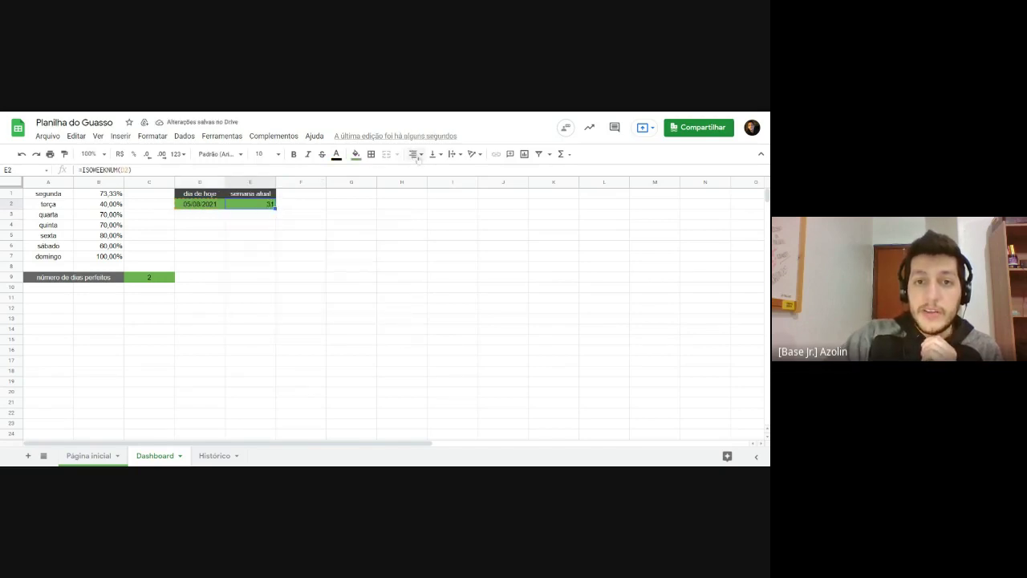
pyautogui.click(197, 208)
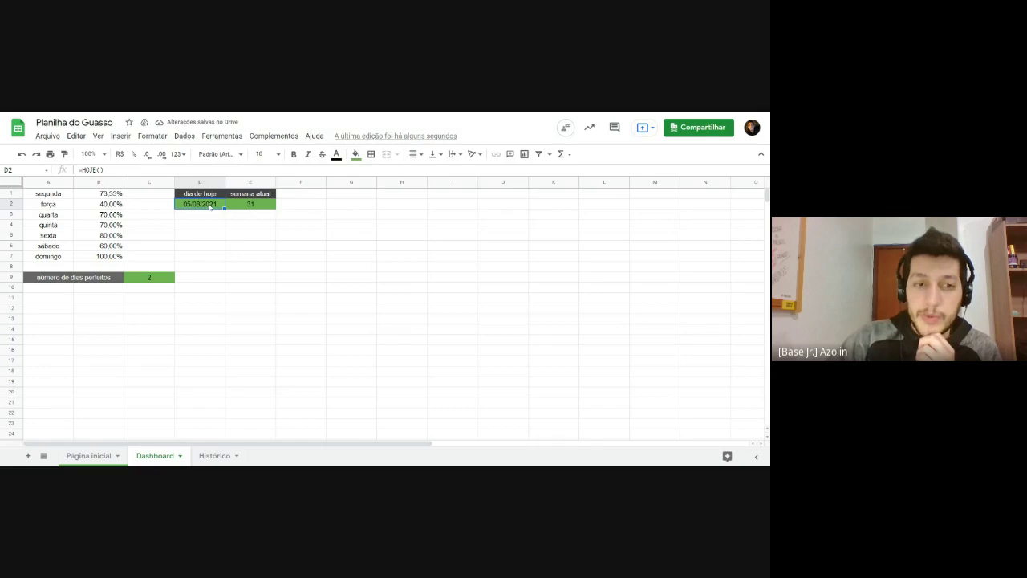
pyautogui.write('12/08')
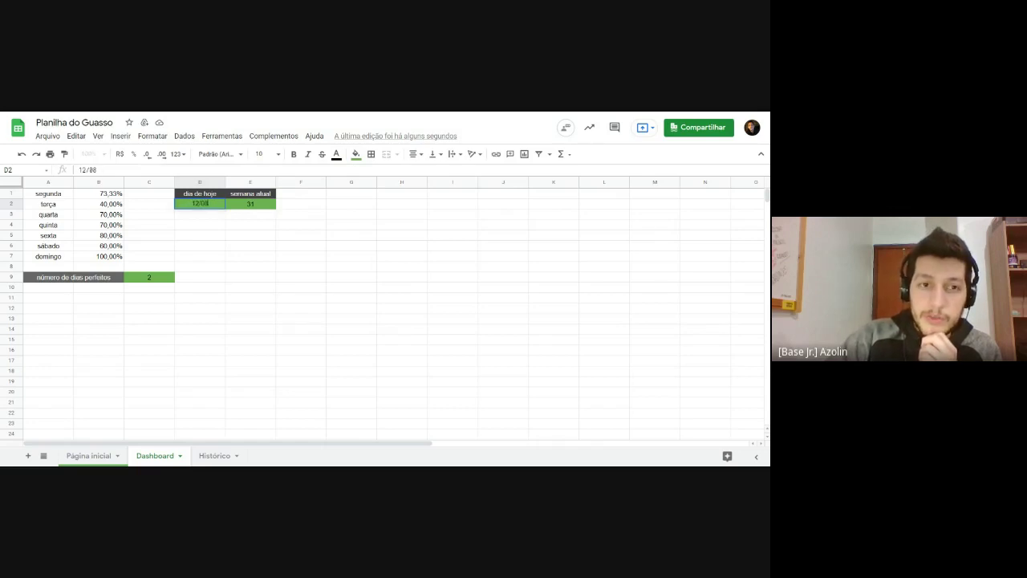
pyautogui.press('Return')
pyautogui.click(245, 206)
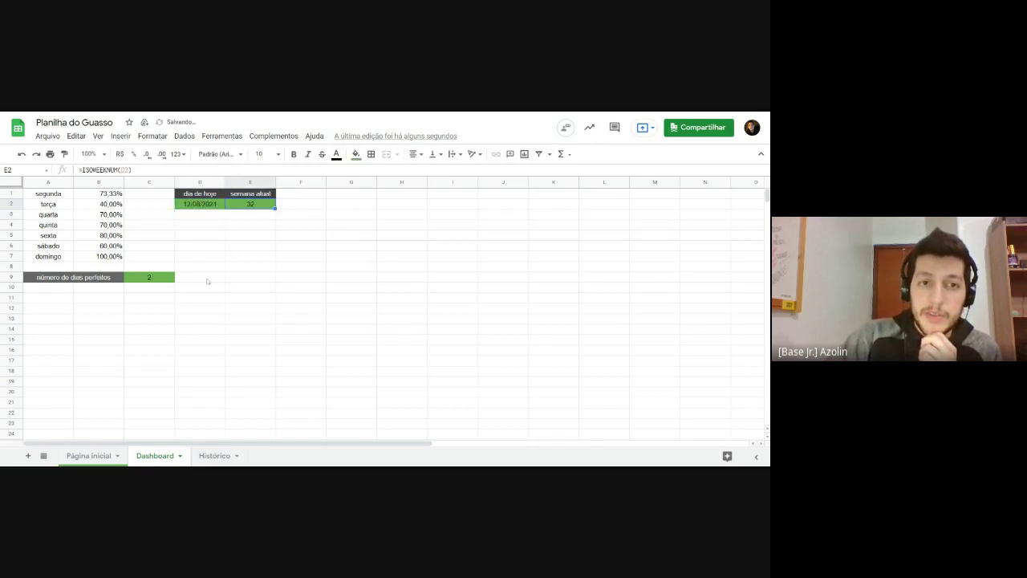
pyautogui.click(225, 247)
pyautogui.hotkey('ctrl', 'z')
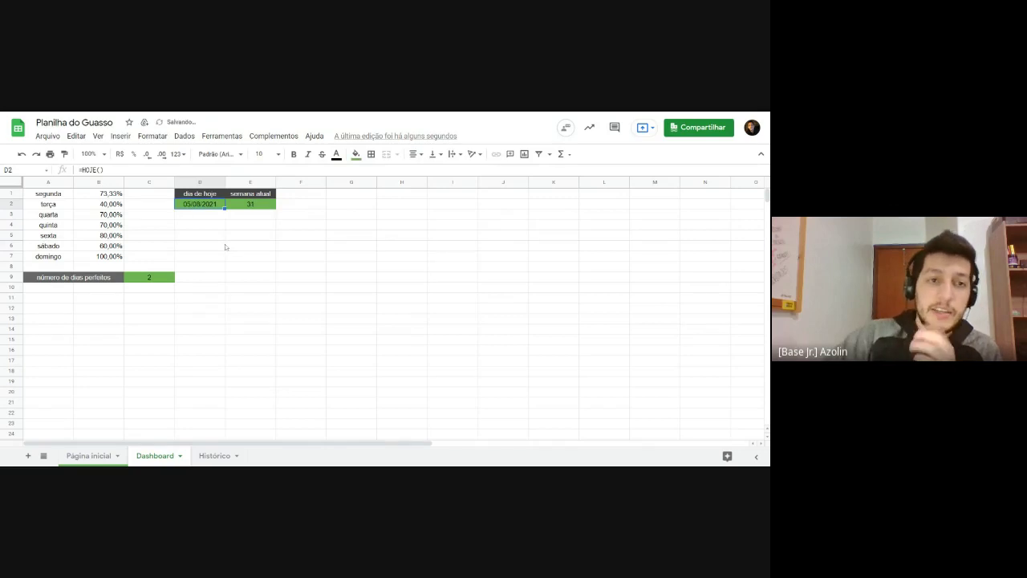
pyautogui.doubleClick(203, 204)
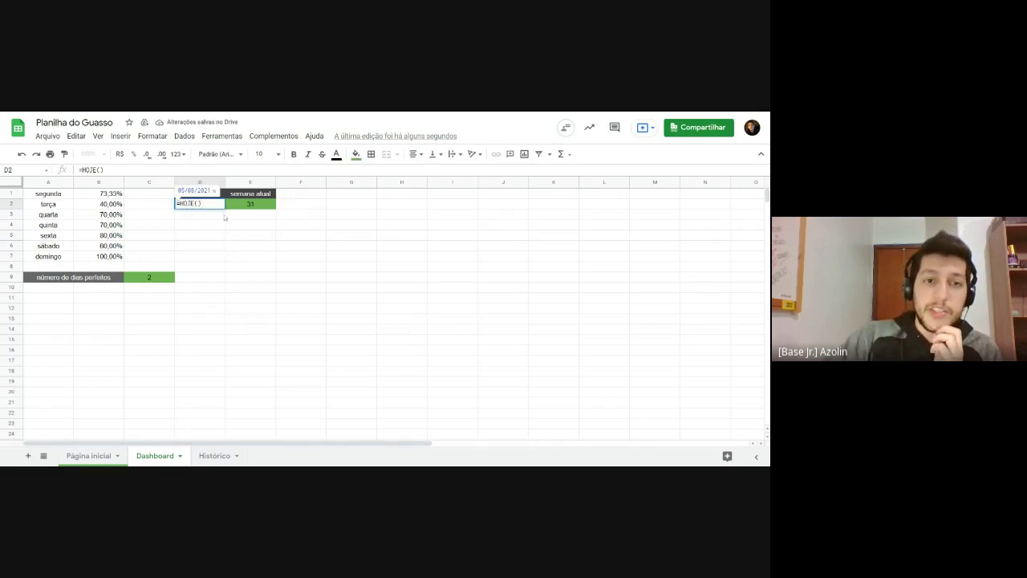
pyautogui.press('Return')
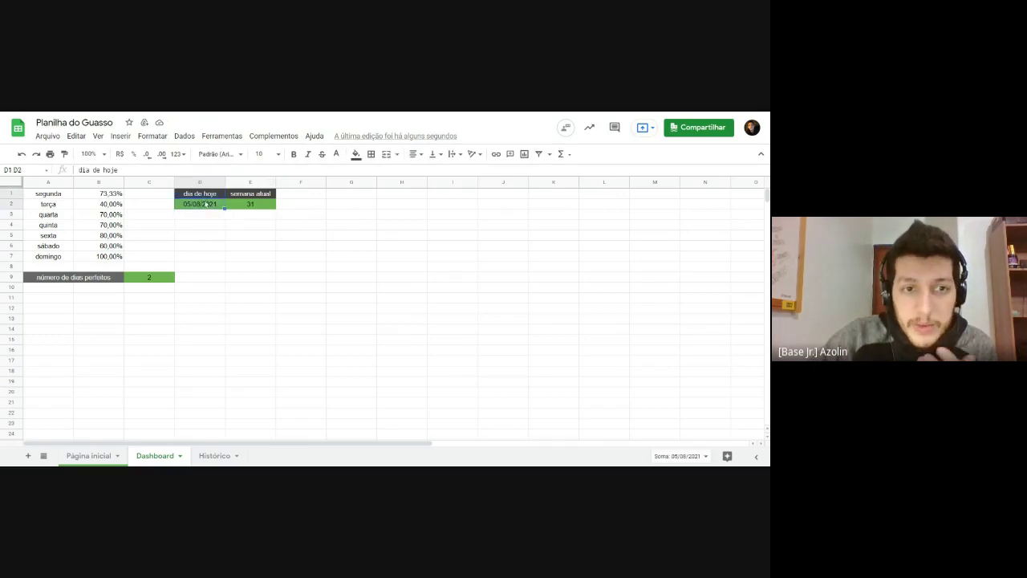
# Step: Delete the dia de hoje label and date from D1:D2
pyautogui.moveTo(199, 193); pyautogui.dragTo(207, 208)
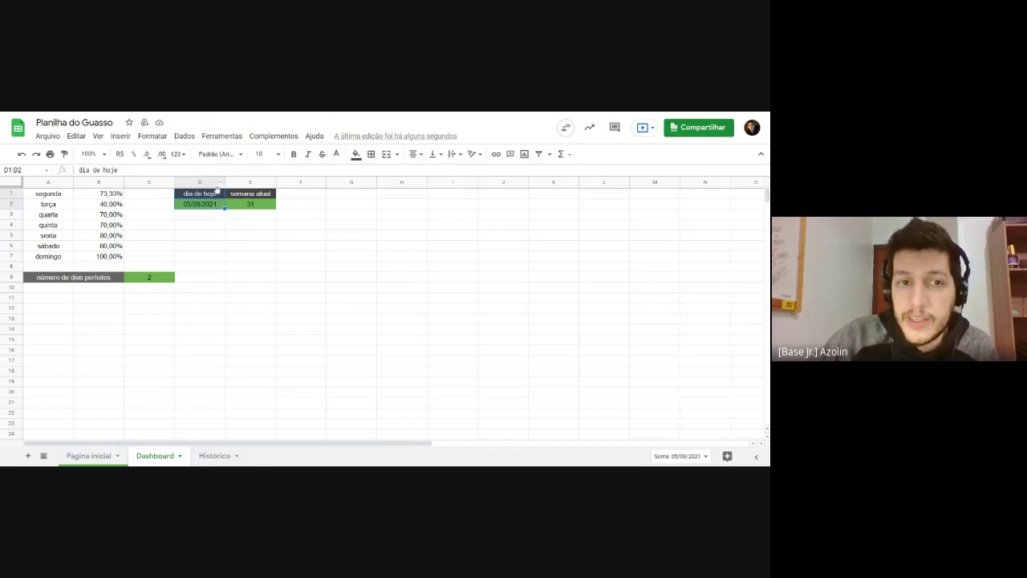
pyautogui.click(202, 227)
pyautogui.moveTo(199, 196); pyautogui.dragTo(200, 206)
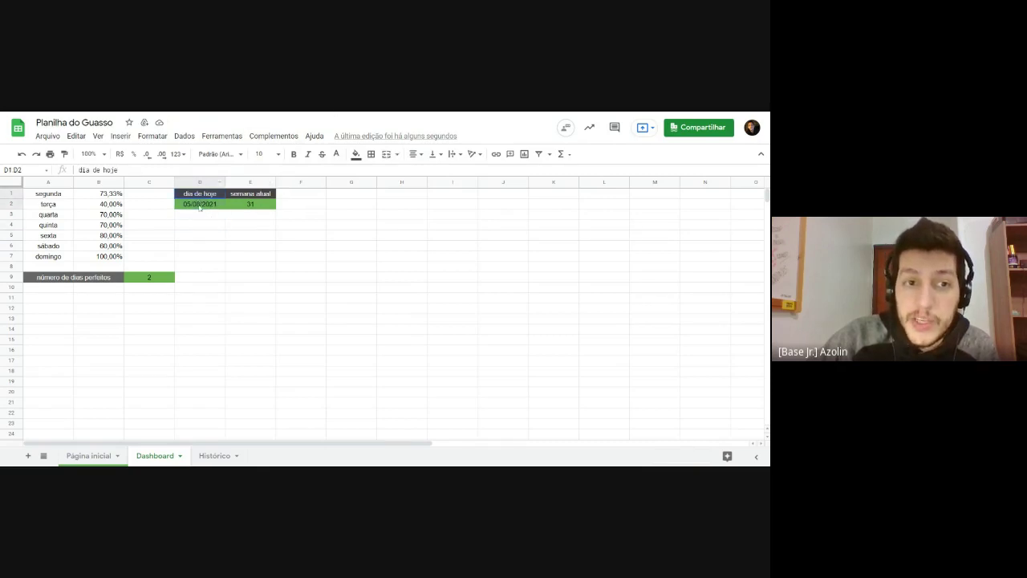
pyautogui.press('Delete')
# Step: Remove the fill colour from the cleared D1:D2 cells
pyautogui.click(235, 226)
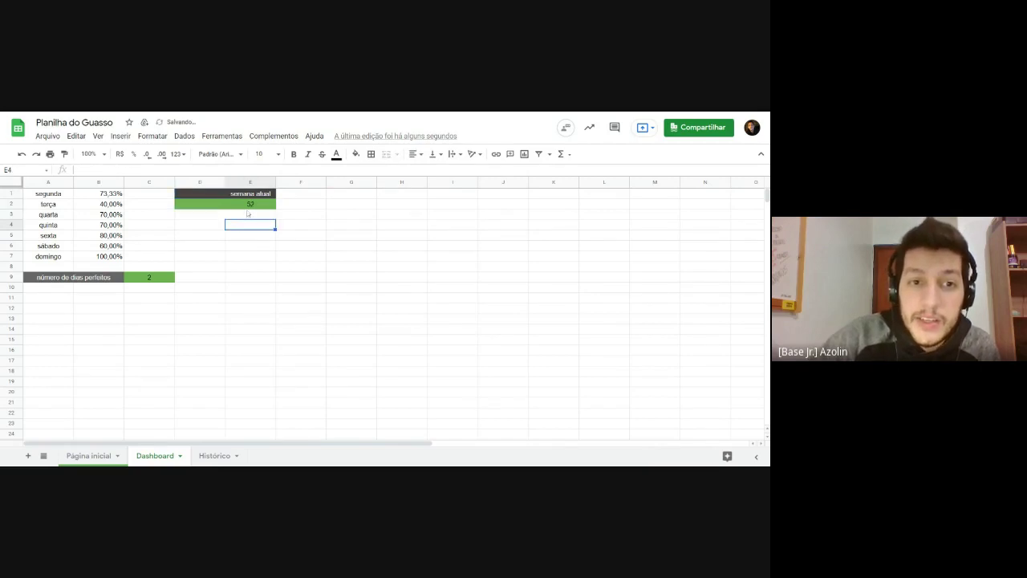
pyautogui.click(246, 208)
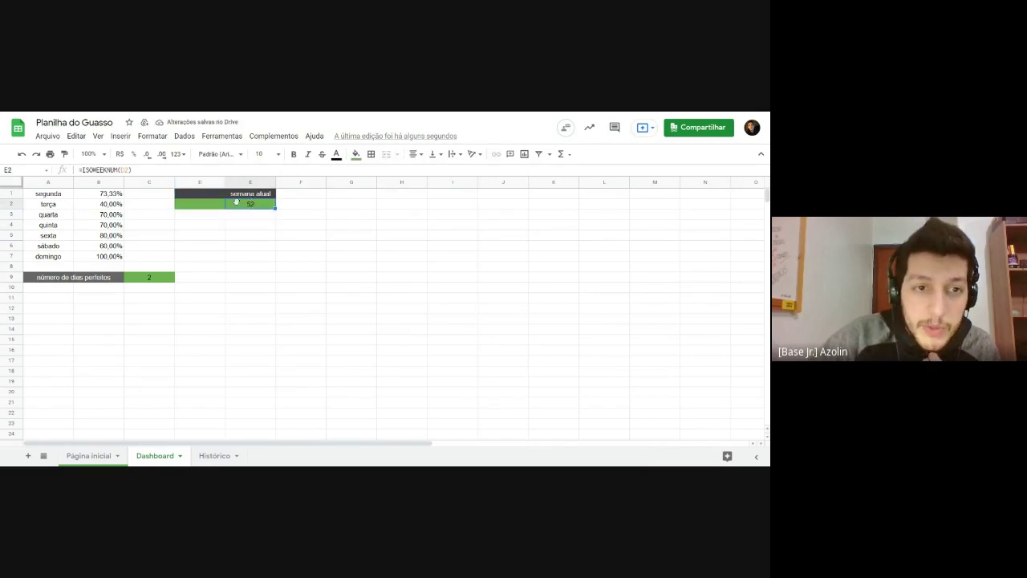
pyautogui.click(217, 222)
pyautogui.click(241, 207)
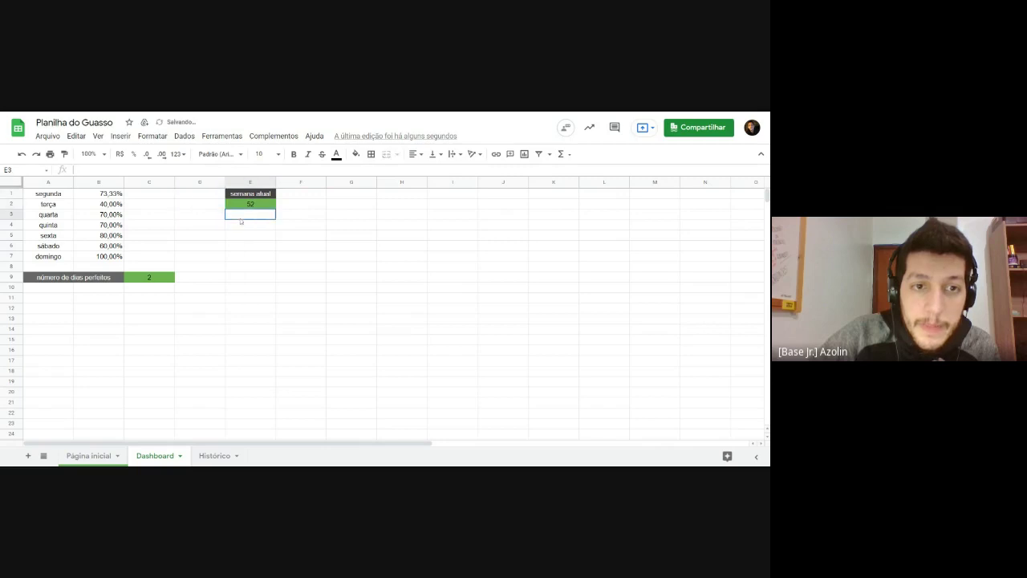
# Step: Rewrite E2's formula as =ISOWEEKNUM(hoje()) so it uses today's date directly
pyautogui.doubleClick(266, 207)
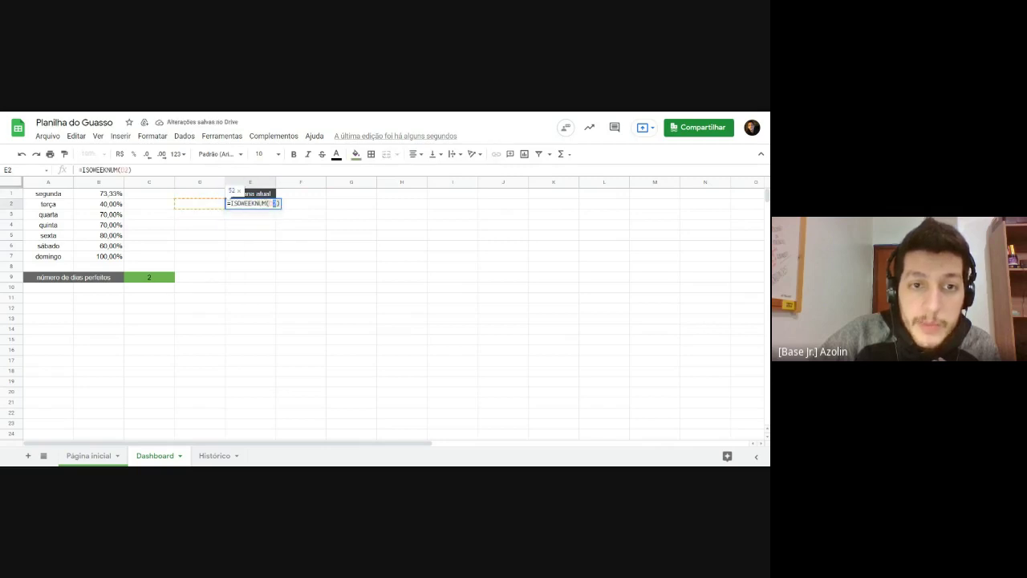
pyautogui.press('BackSpace')
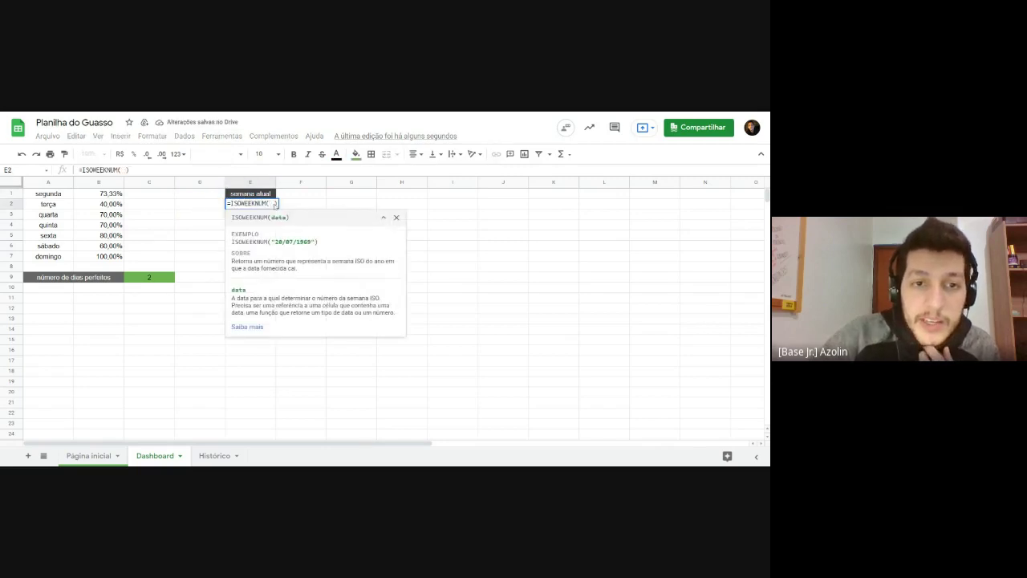
pyautogui.write('toda')
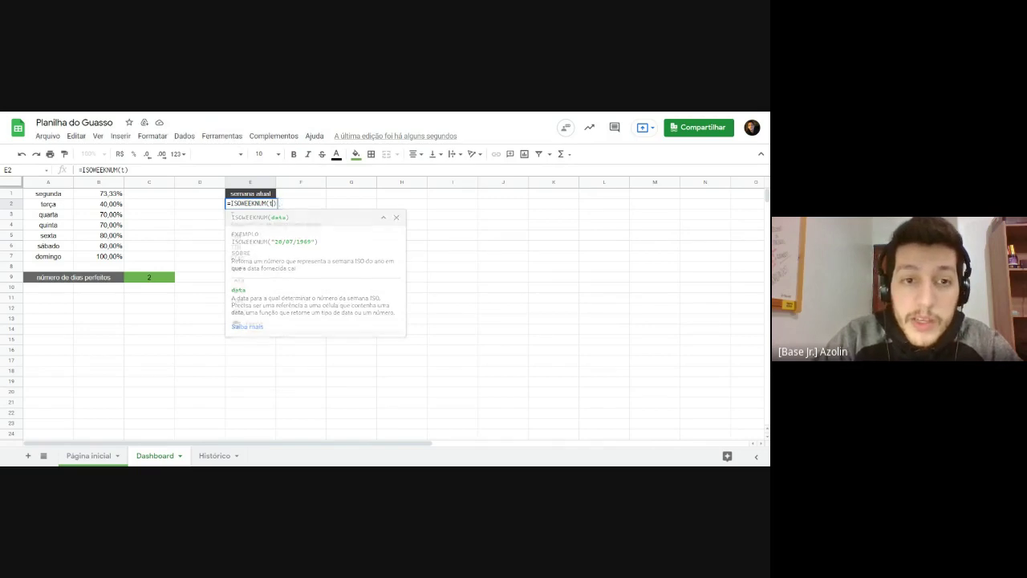
pyautogui.press('BackSpace')
pyautogui.press('BackSpace')
pyautogui.press('BackSpace')
pyautogui.press('BackSpace')
pyautogui.write('hoj')
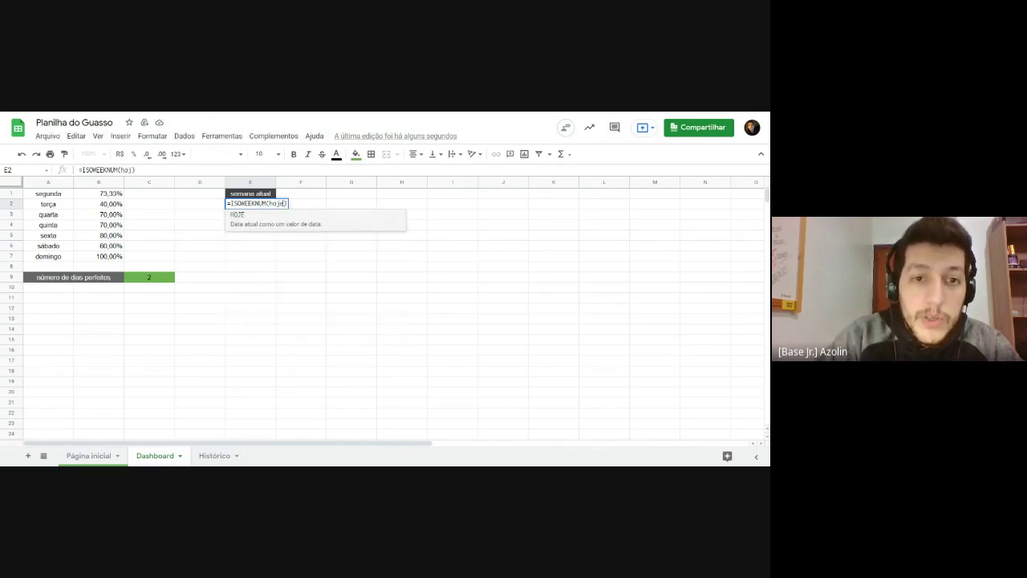
pyautogui.write('e()')
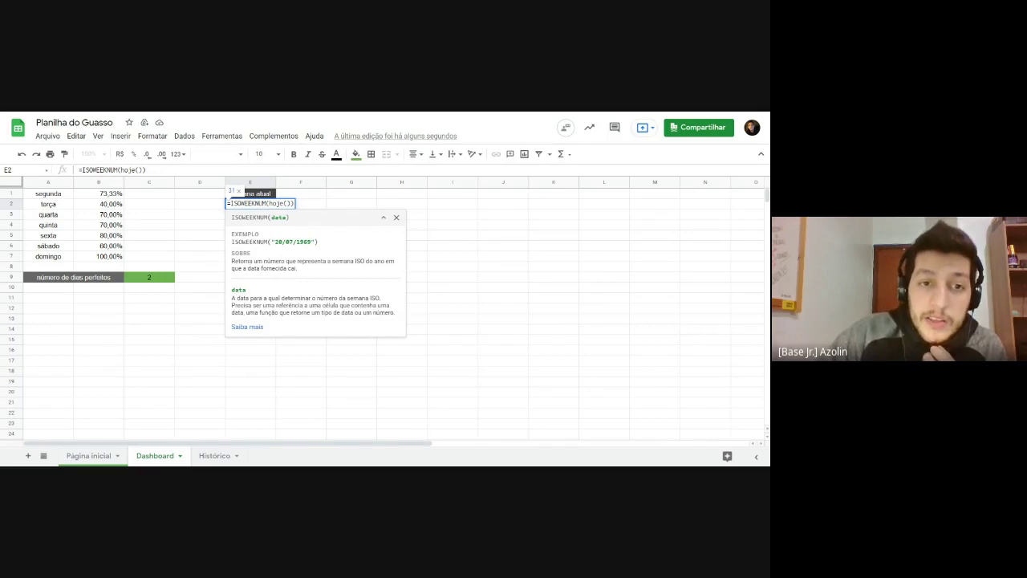
pyautogui.moveTo(231, 203); pyautogui.dragTo(293, 203)
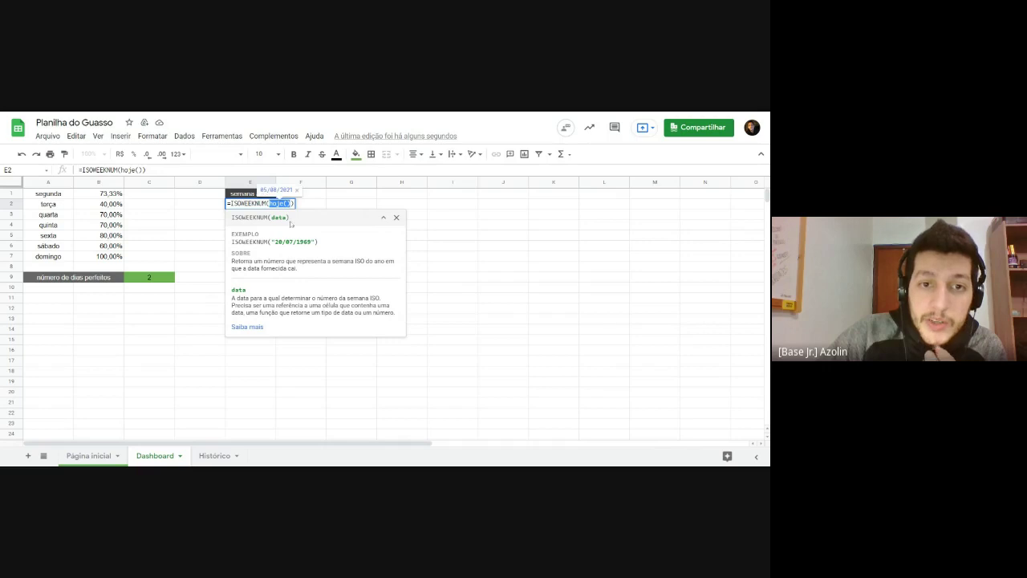
pyautogui.press('Return')
pyautogui.click(250, 203)
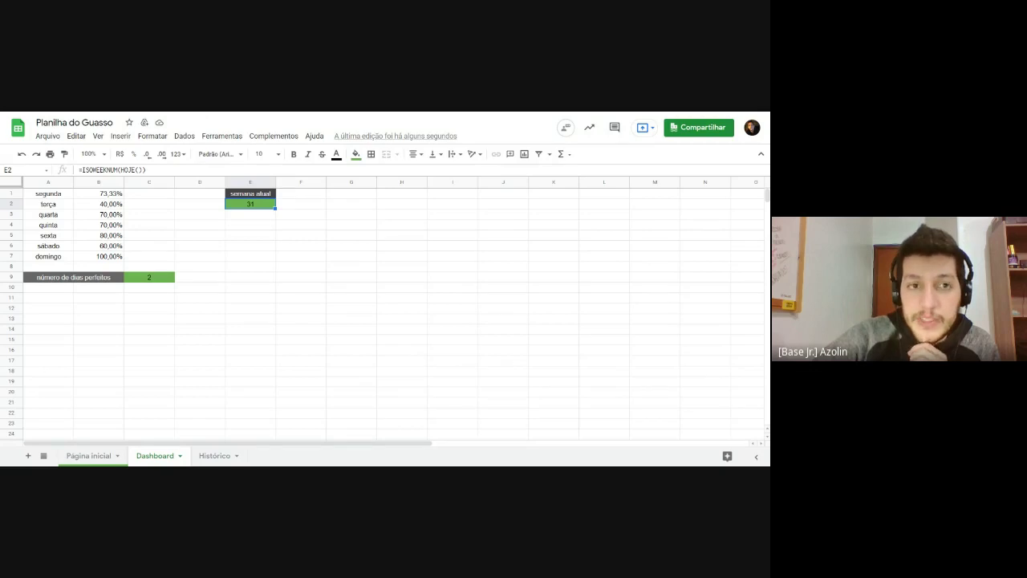
pyautogui.click(220, 290)
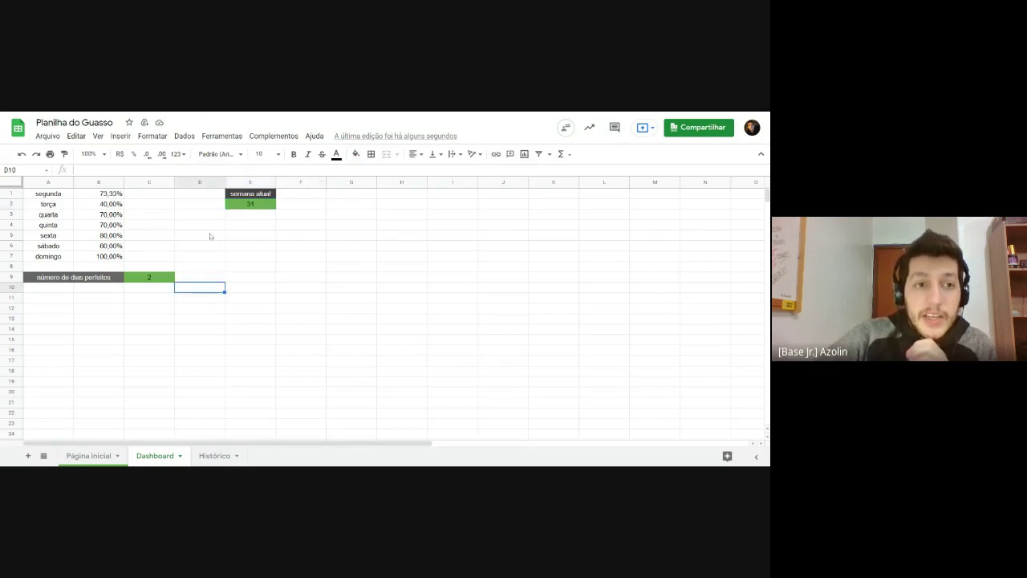
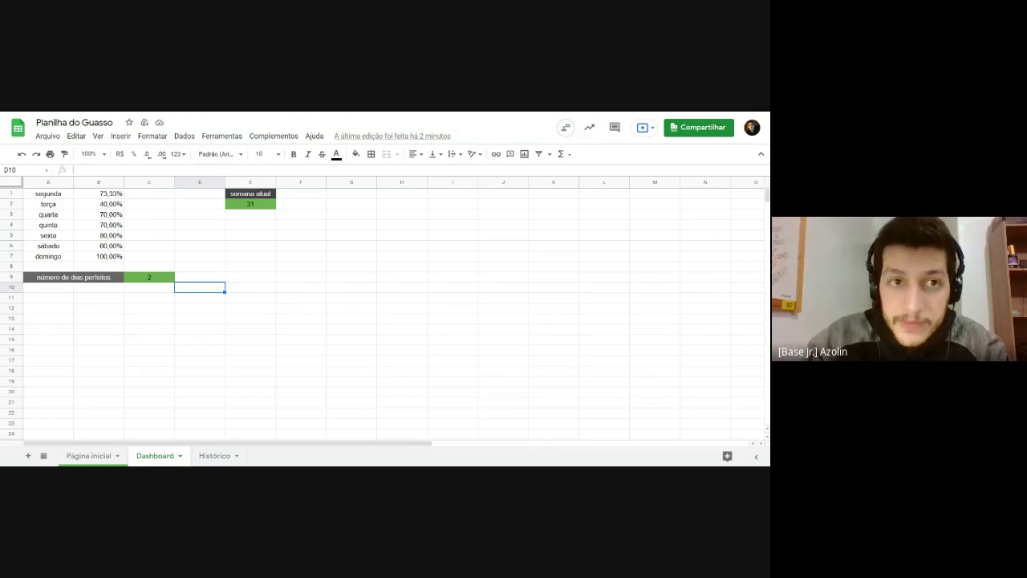
# Step: Enter the label 'média da performance' in A11
pyautogui.click(236, 234)
pyautogui.click(182, 239)
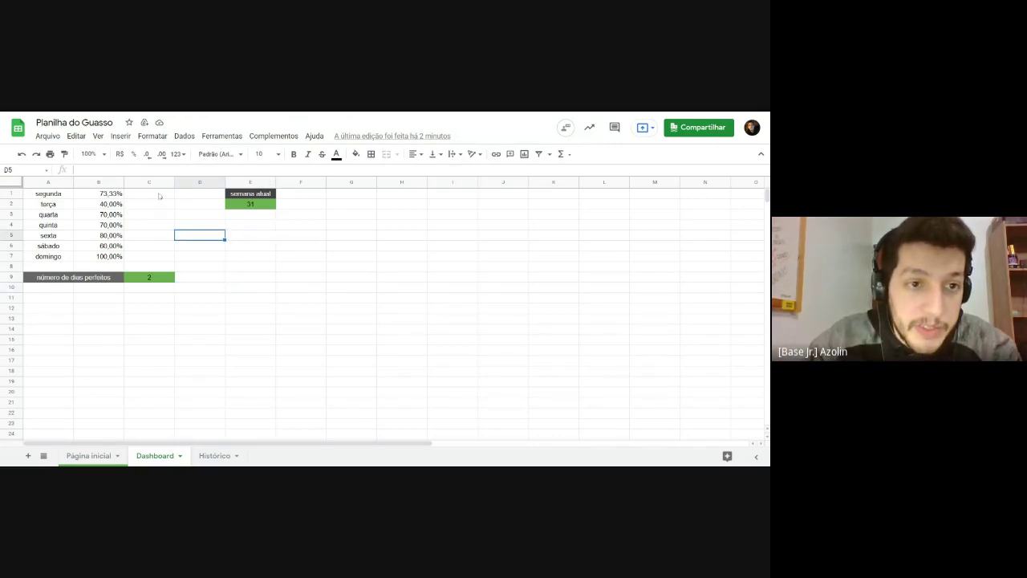
pyautogui.click(159, 196)
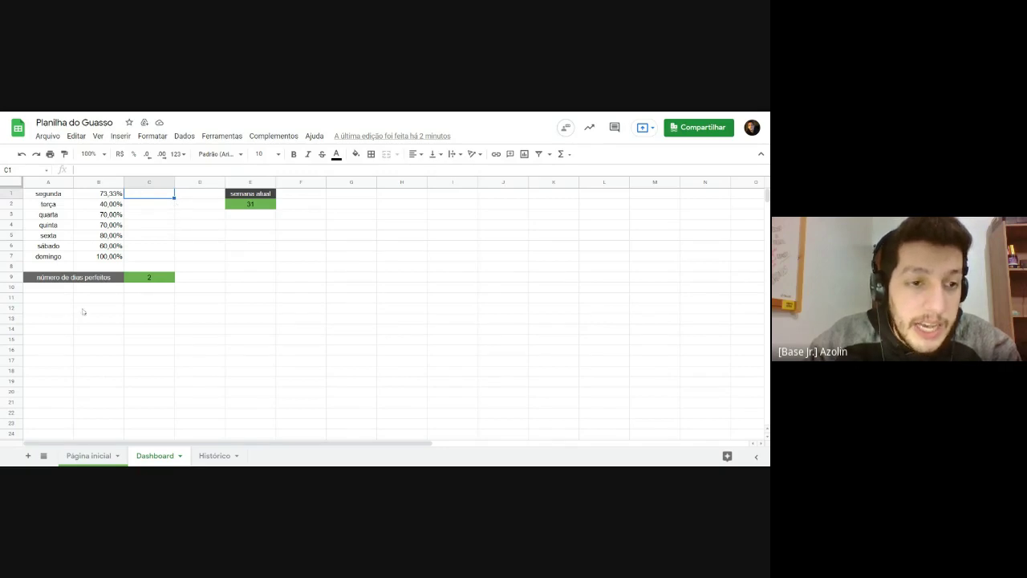
pyautogui.click(51, 299)
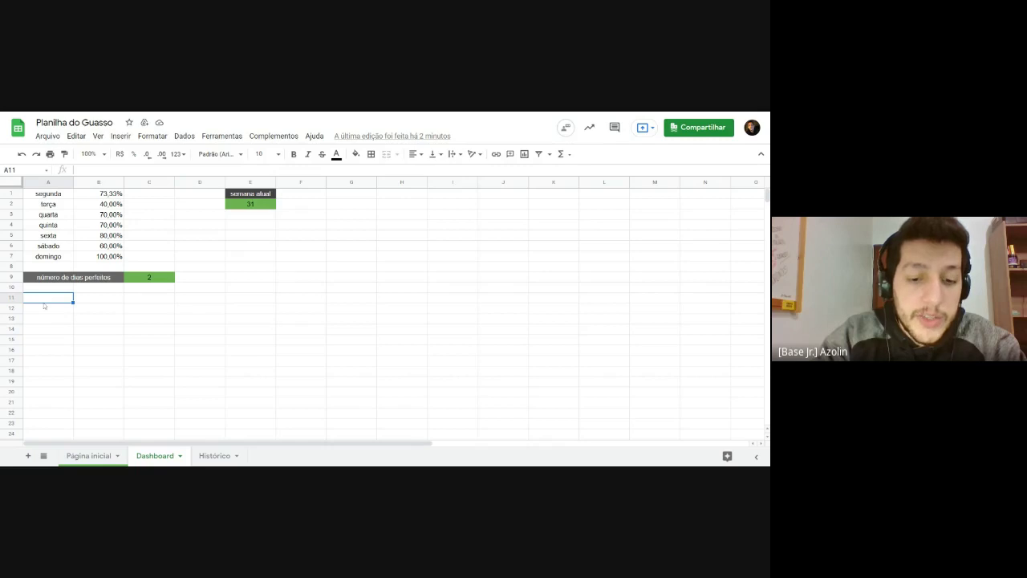
pyautogui.write('média da ')
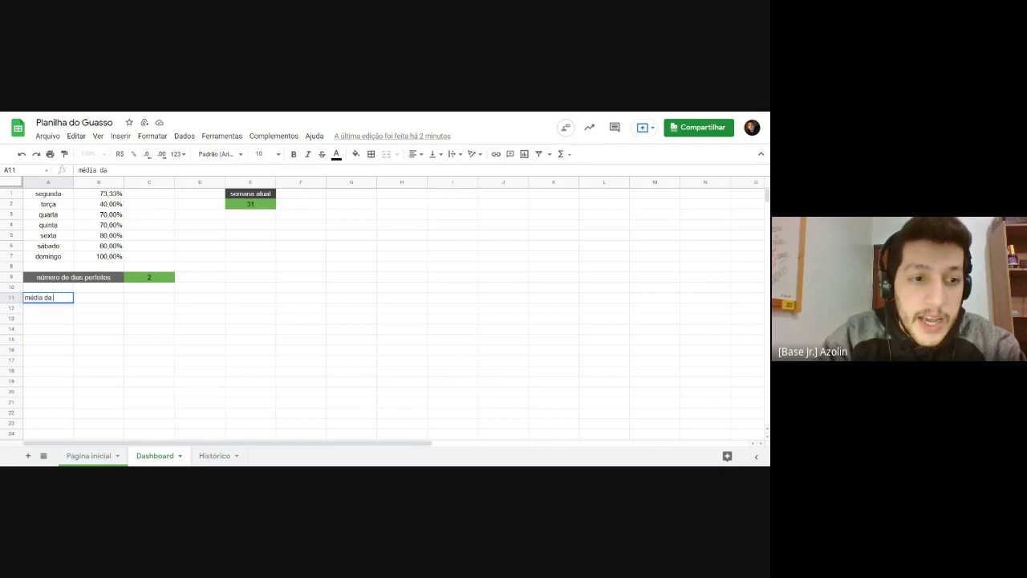
pyautogui.write('performance')
pyautogui.press('Return')
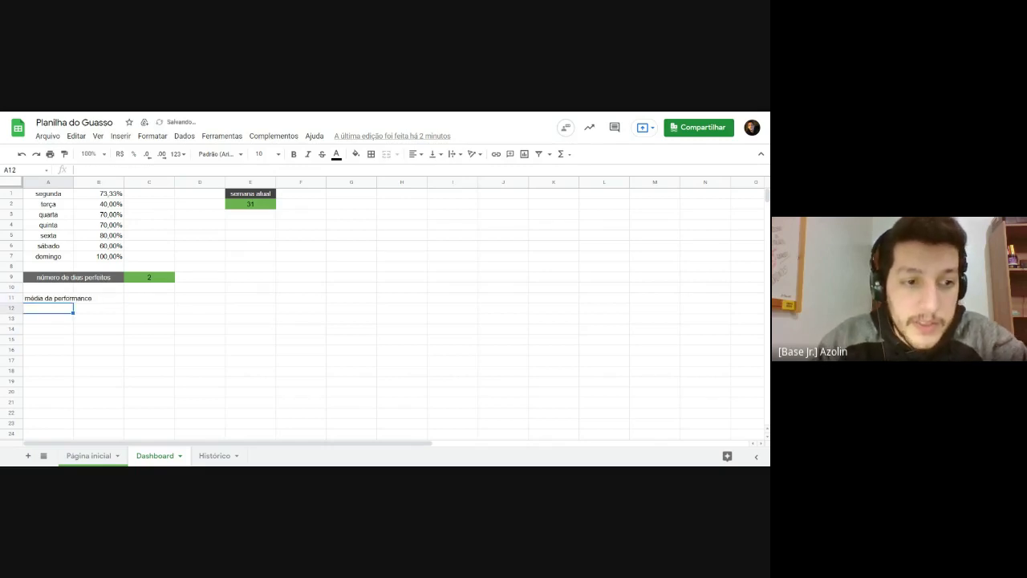
# Step: Merge A11:B11 and centre the 'média da performance' label horizontally
pyautogui.moveTo(48, 298); pyautogui.dragTo(98, 298)
pyautogui.click(386, 153)
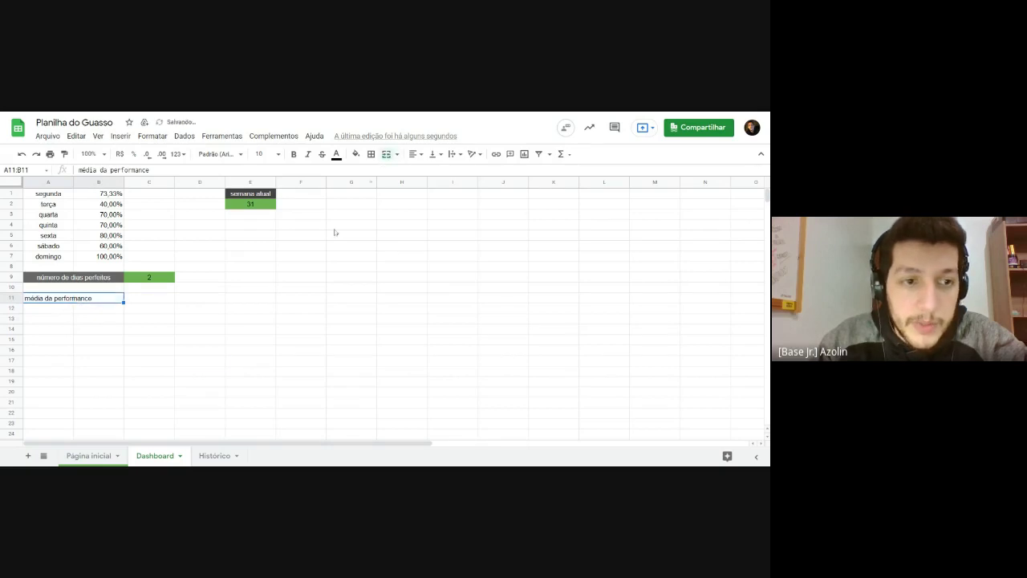
pyautogui.click(200, 361)
pyautogui.click(138, 298)
pyautogui.click(69, 298)
pyautogui.click(415, 153)
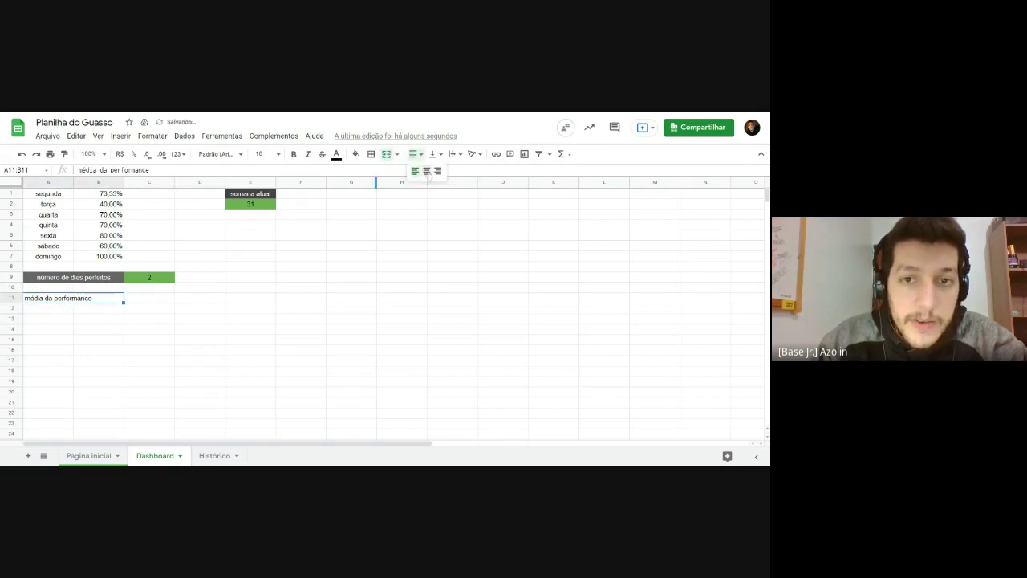
pyautogui.click(426, 171)
pyautogui.click(157, 300)
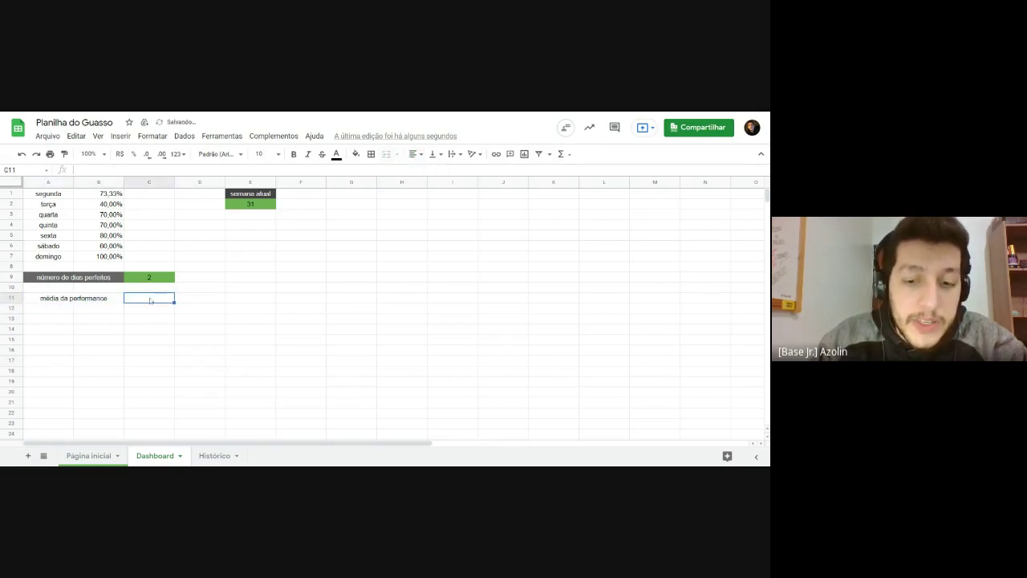
# Step: Enter =MÉDIA(B1:B7) in C11 to average the weekday percentages, showing 70,48%
pyautogui.write('=')
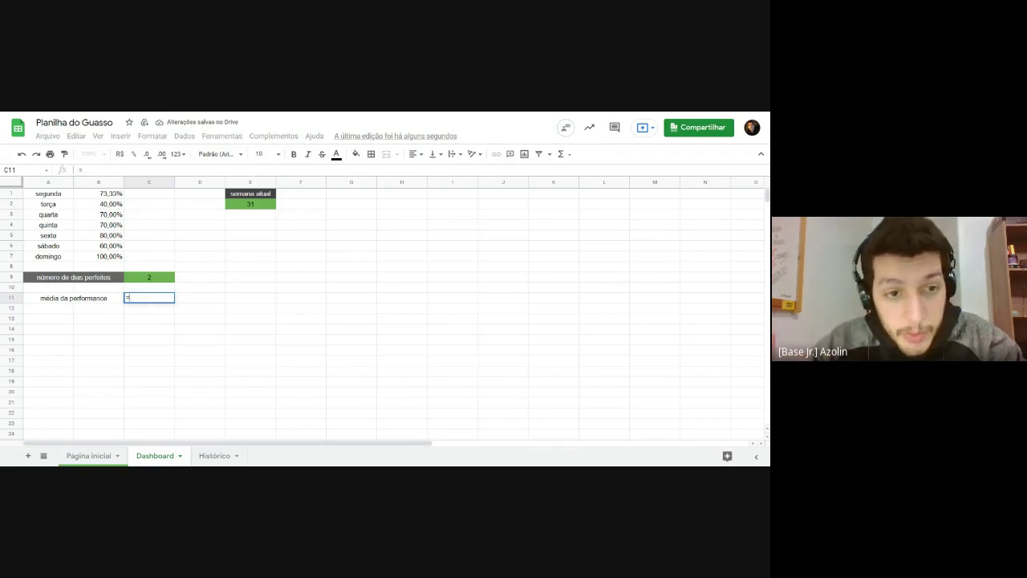
pyautogui.write('m')
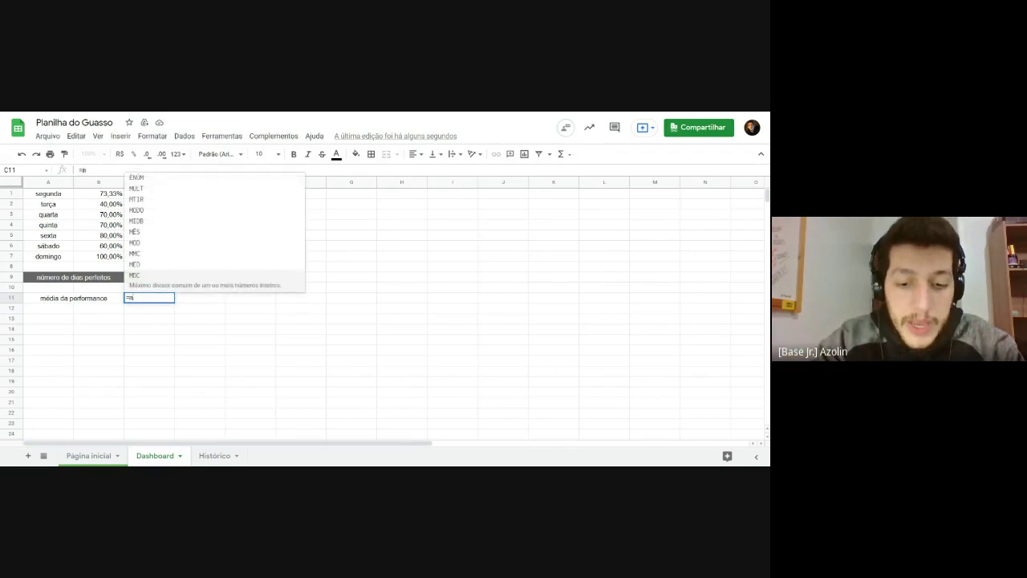
pyautogui.write('édia(')
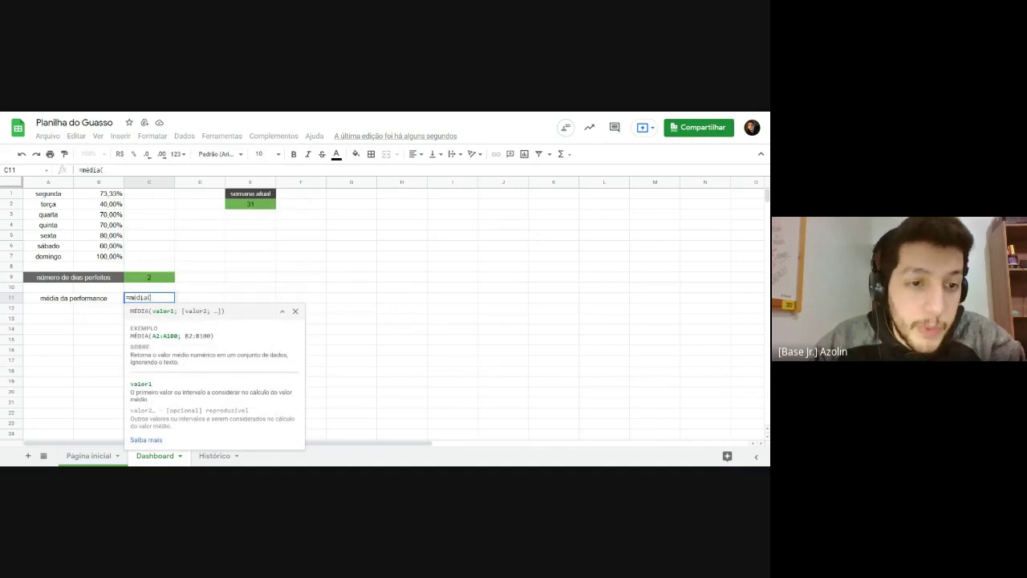
pyautogui.moveTo(108, 196); pyautogui.dragTo(108, 261)
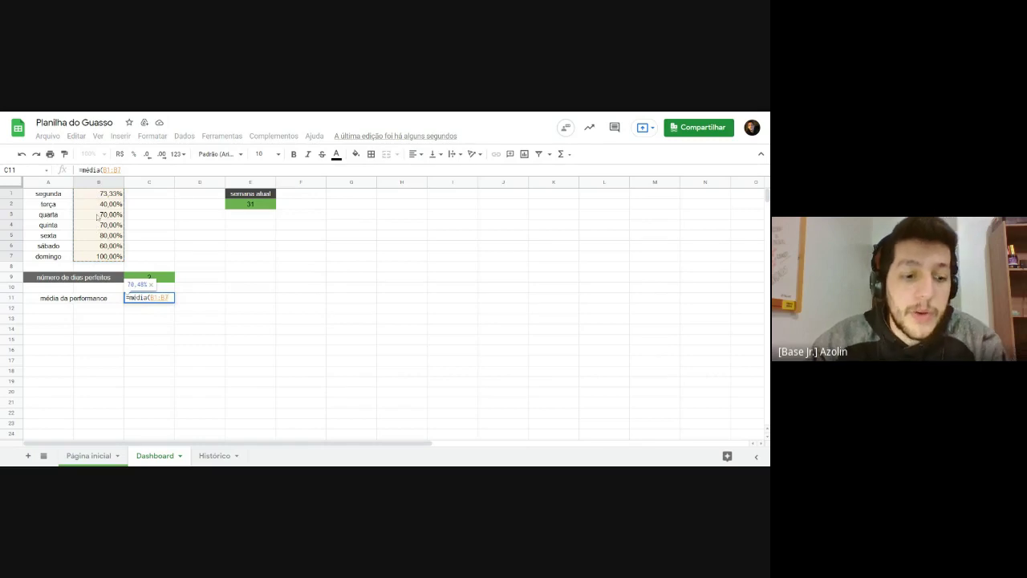
pyautogui.press('Return')
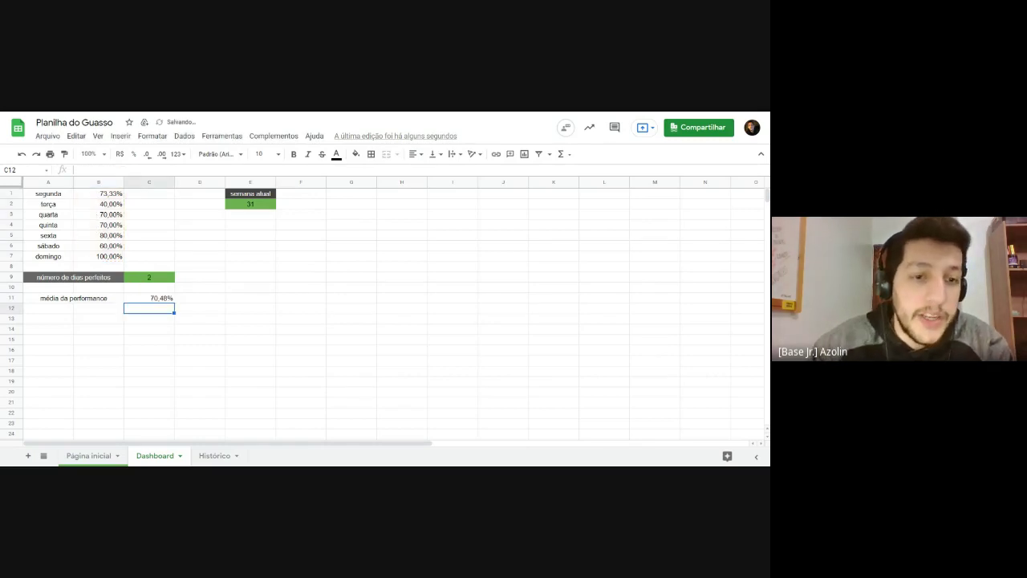
pyautogui.click(144, 301)
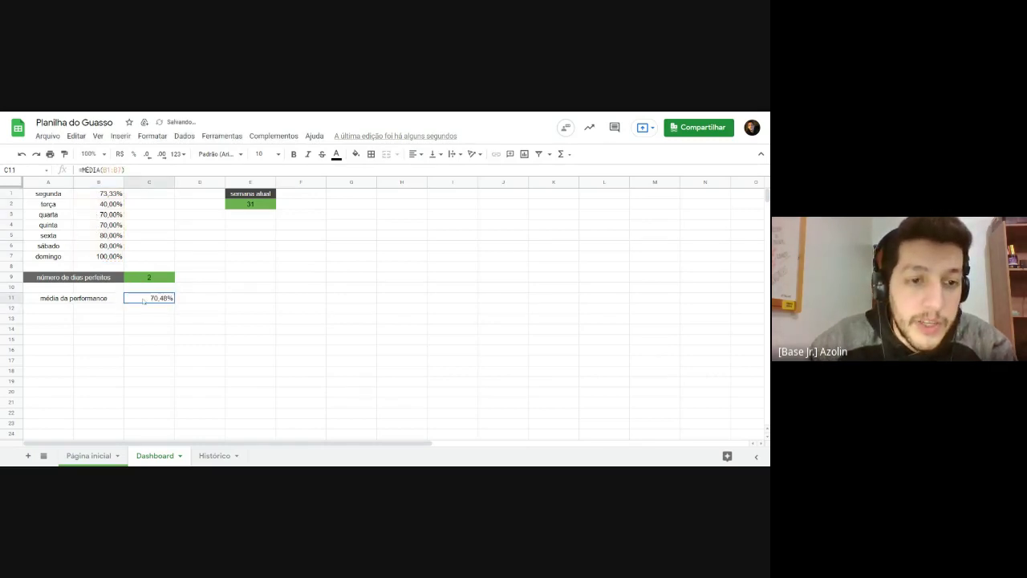
pyautogui.doubleClick(143, 301)
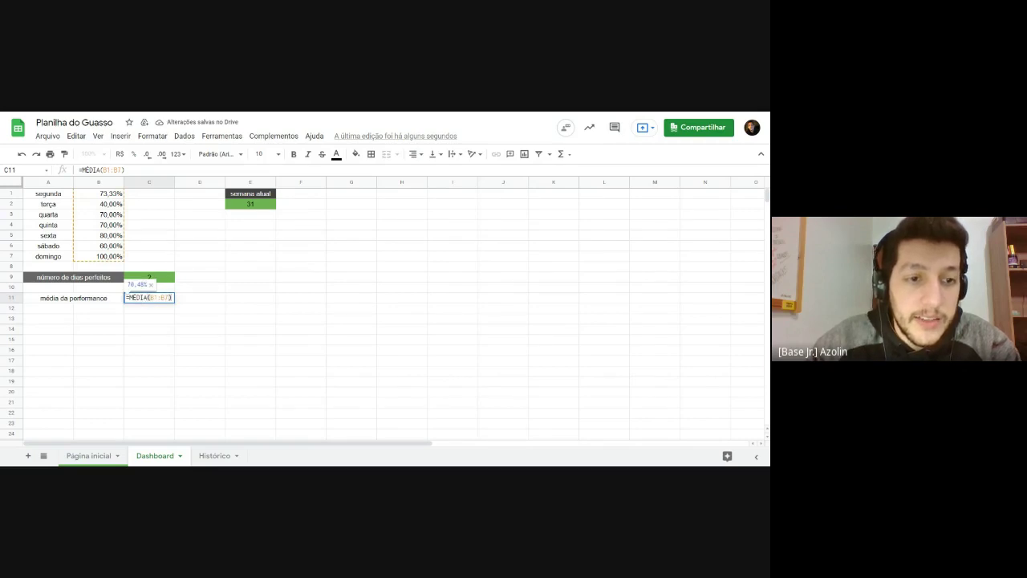
pyautogui.press('Return')
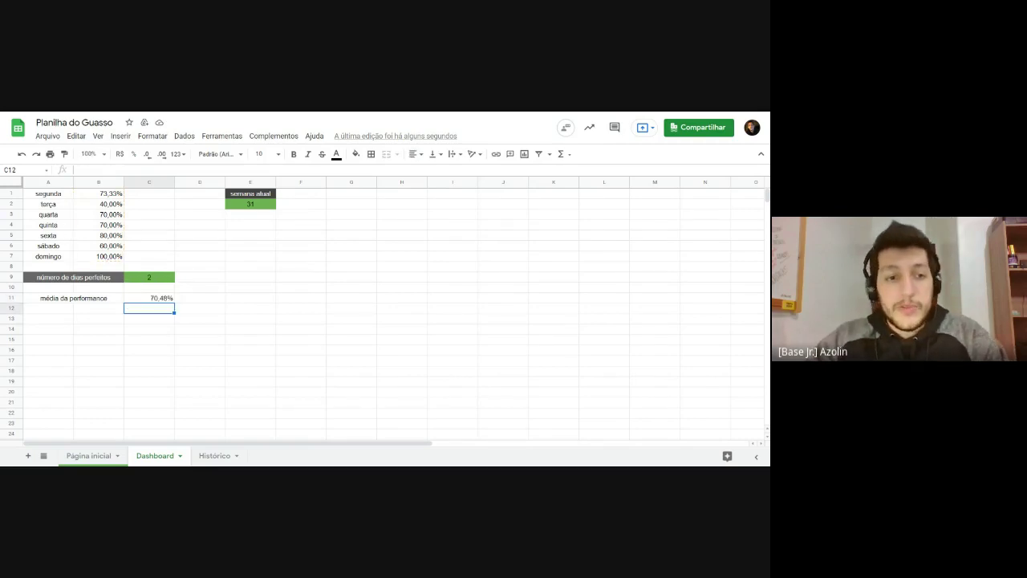
pyautogui.press('Up')
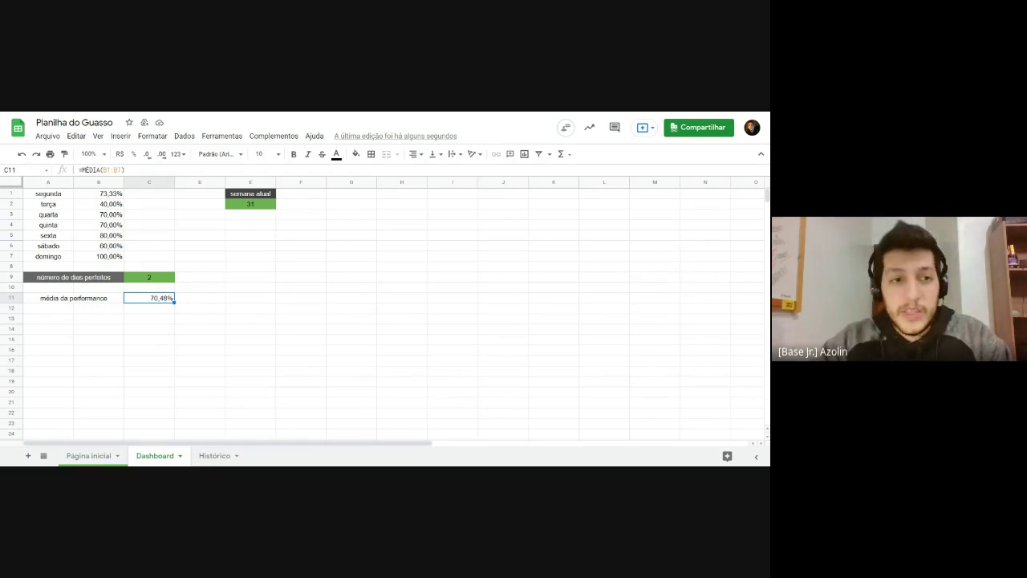
# Step: Merge A12:B12 and enter a centred 'status da minha perfomance' label
pyautogui.moveTo(57, 312); pyautogui.dragTo(101, 309)
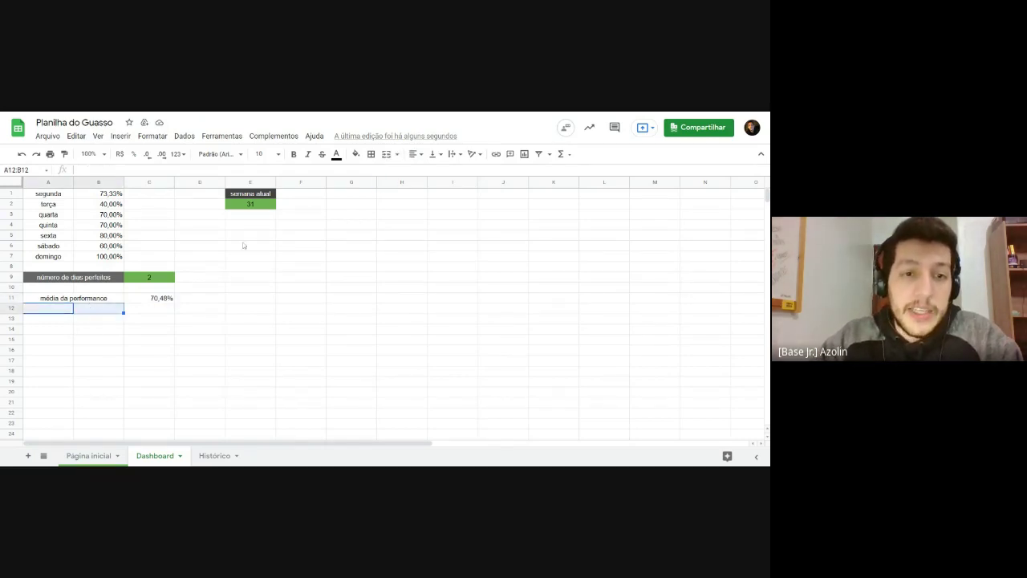
pyautogui.click(386, 155)
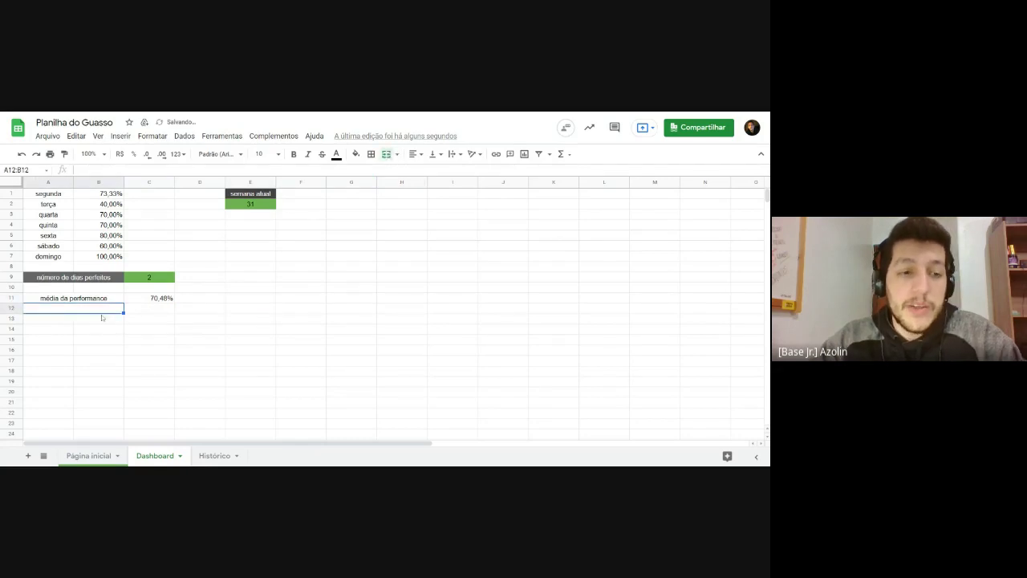
pyautogui.write('status')
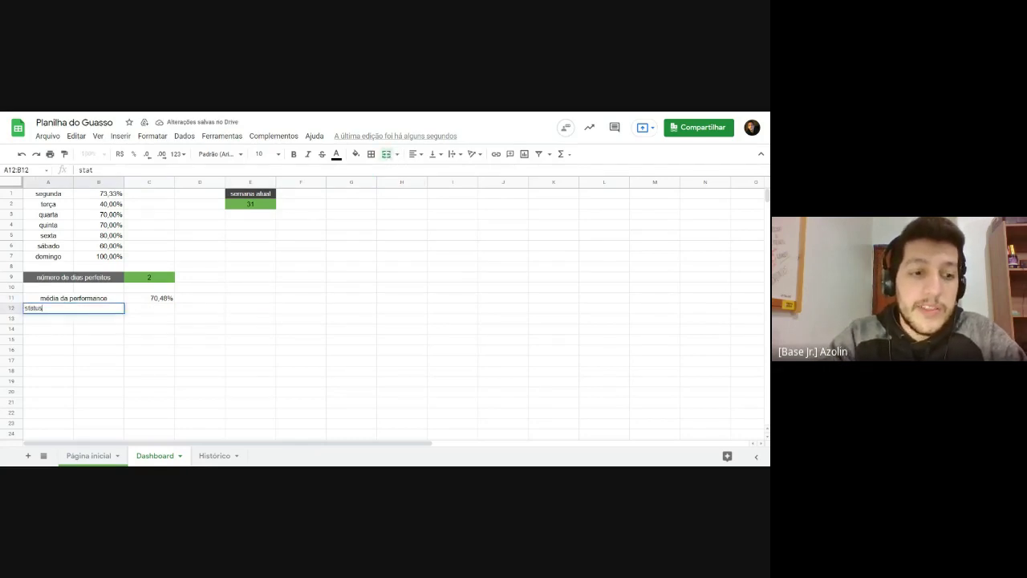
pyautogui.write(' da minha perfoma')
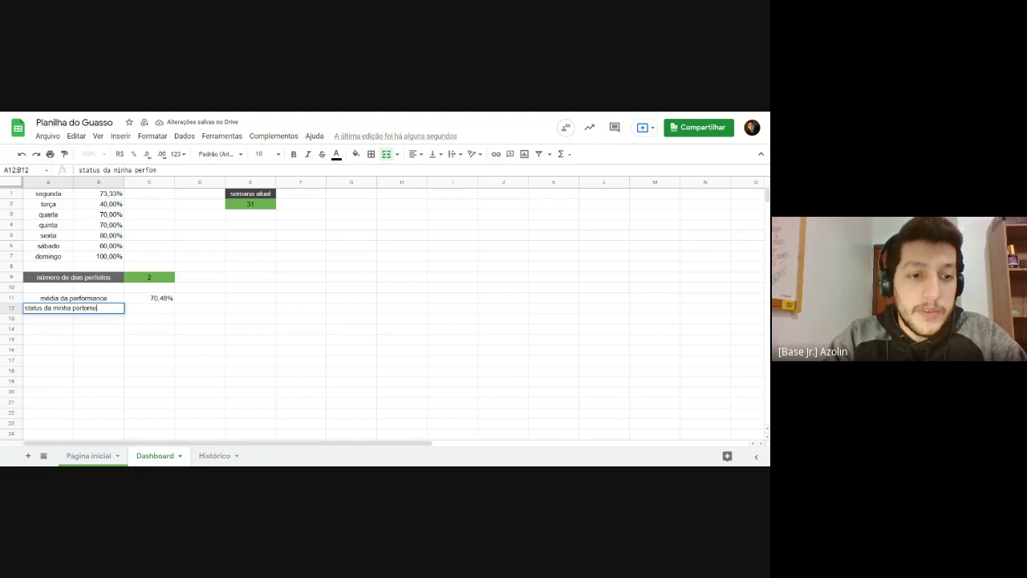
pyautogui.write('nce')
pyautogui.press('Return')
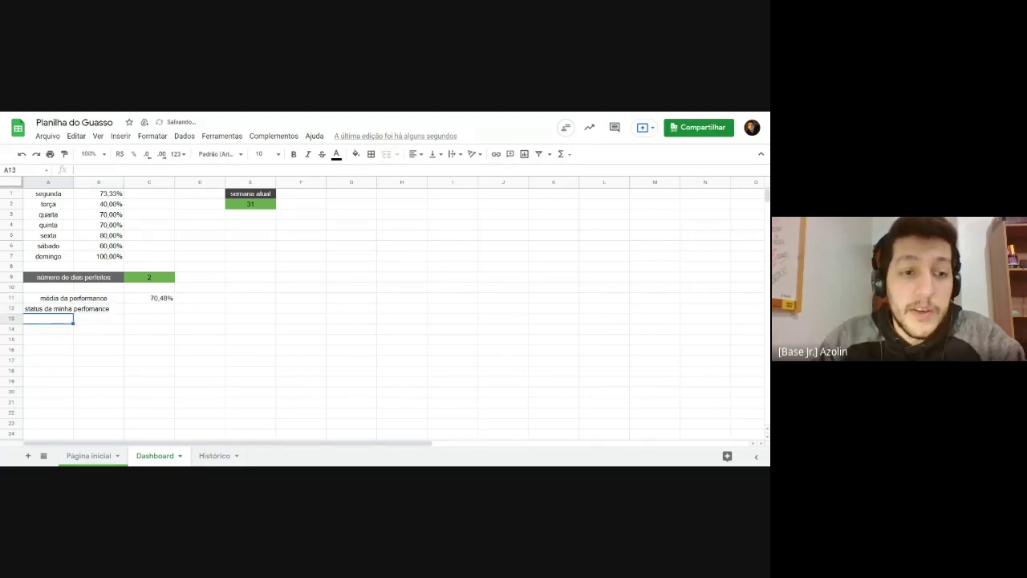
pyautogui.click(116, 310)
pyautogui.click(414, 154)
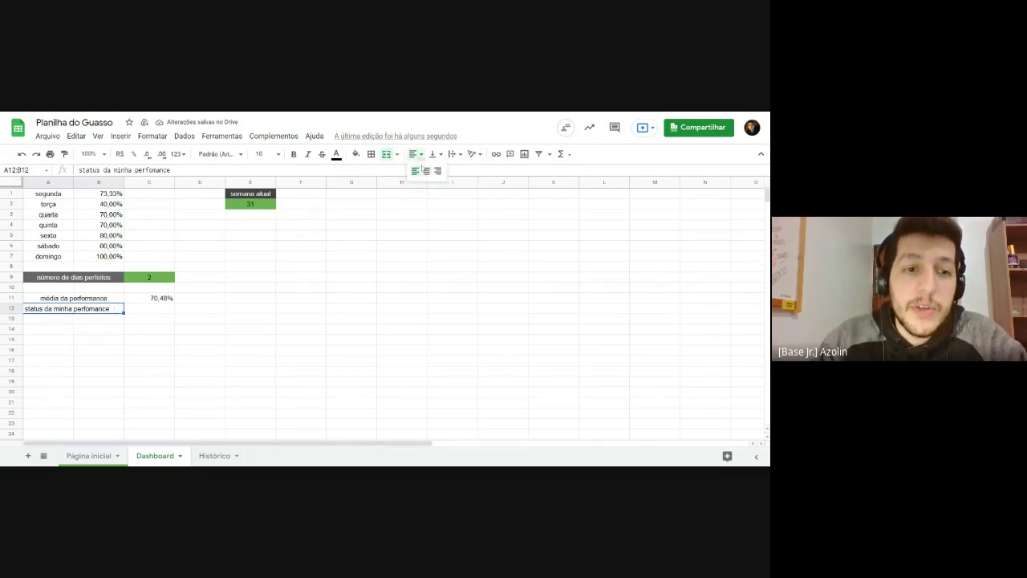
pyautogui.click(426, 171)
pyautogui.click(204, 328)
pyautogui.click(149, 319)
pyautogui.click(183, 340)
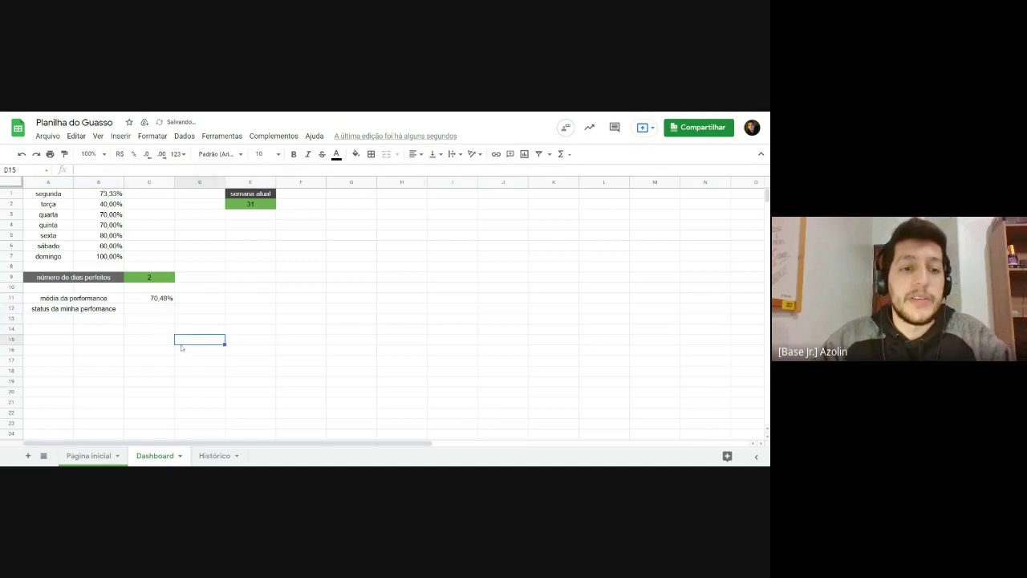
pyautogui.click(153, 307)
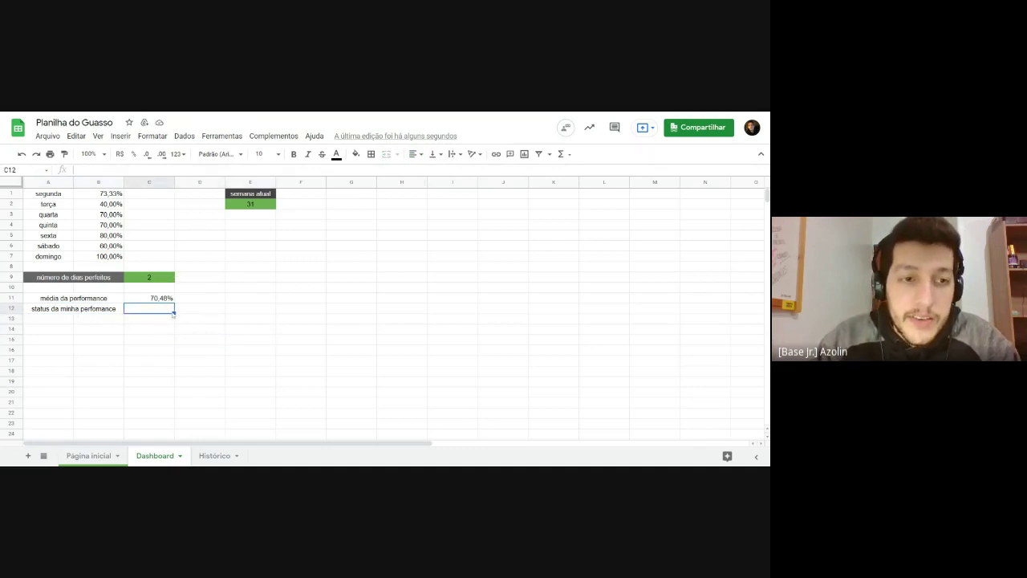
# Step: Enter =SE(C11>0,8;"Sou foda";"Preciso melhorar") in C12
pyautogui.write('=')
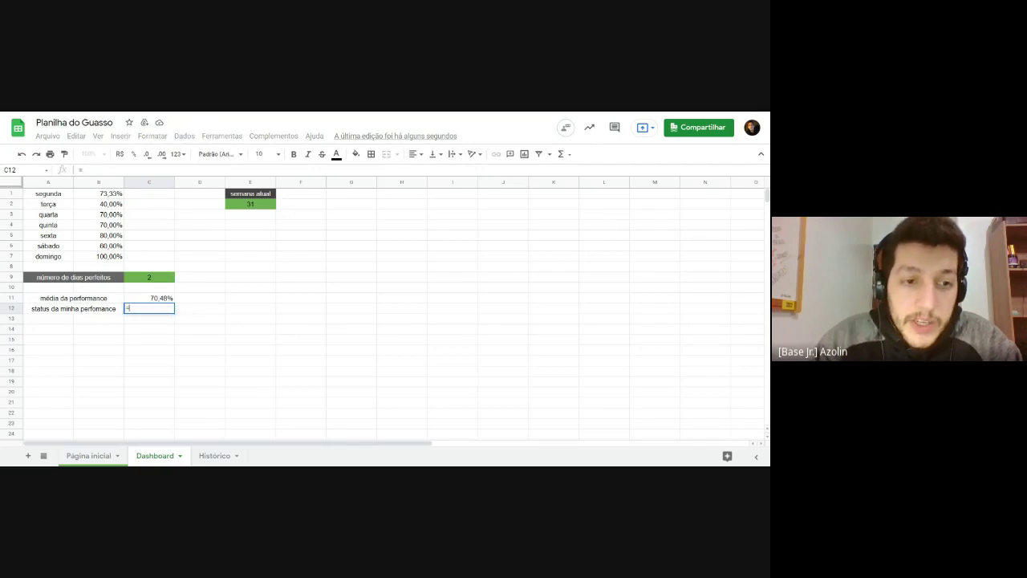
pyautogui.write('se')
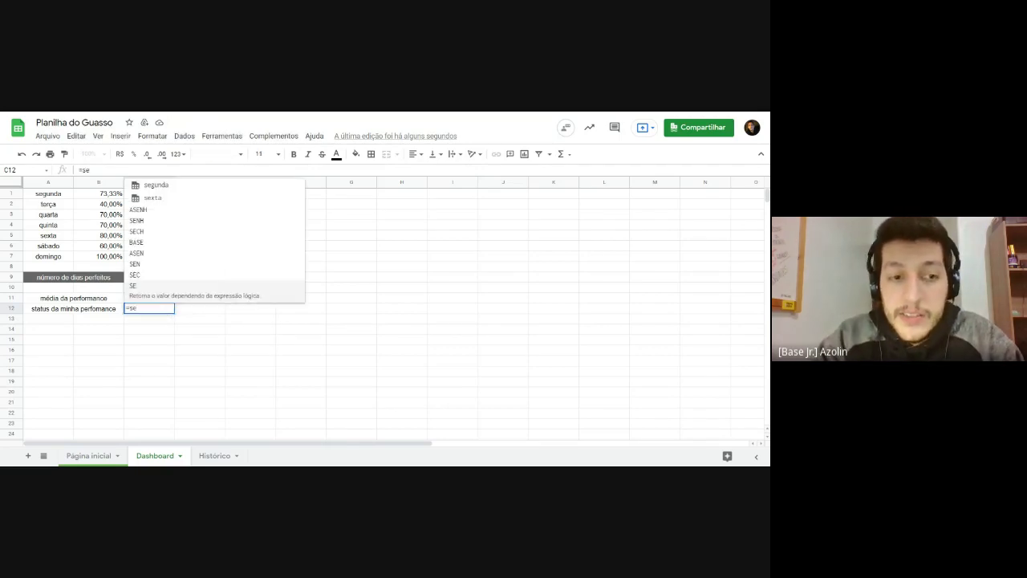
pyautogui.write('(')
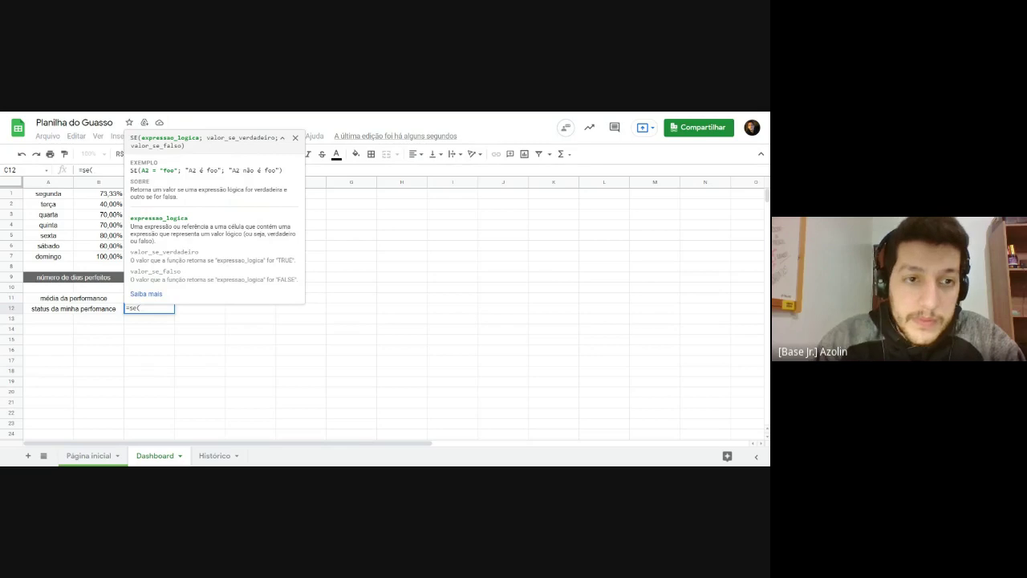
pyautogui.press('F1')
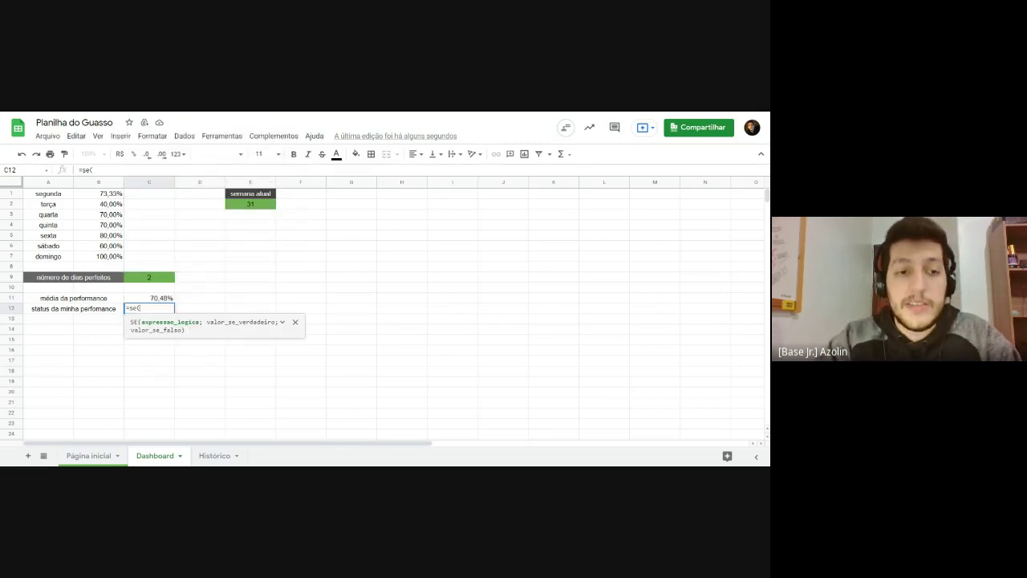
pyautogui.click(155, 302)
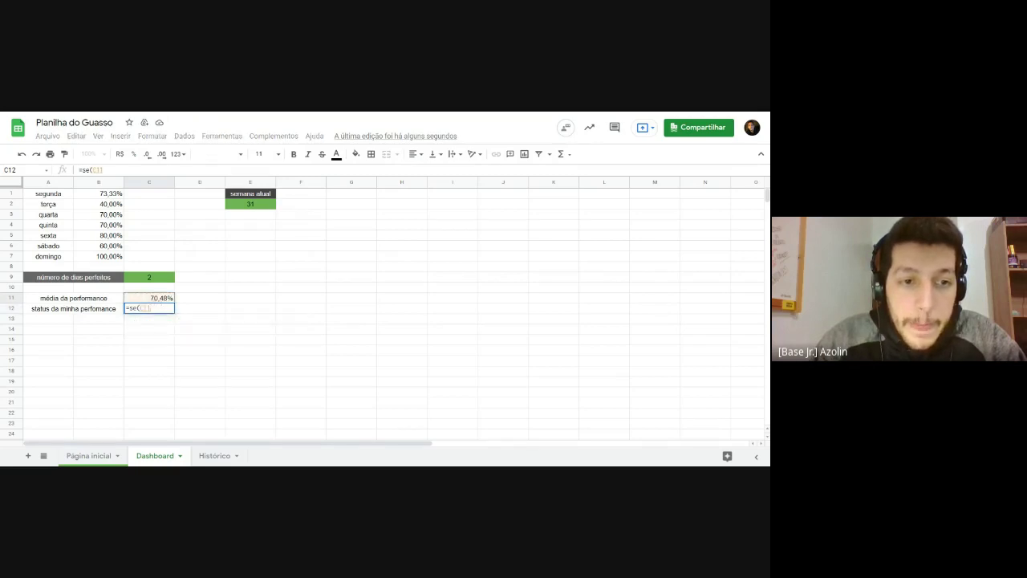
pyautogui.write('>8')
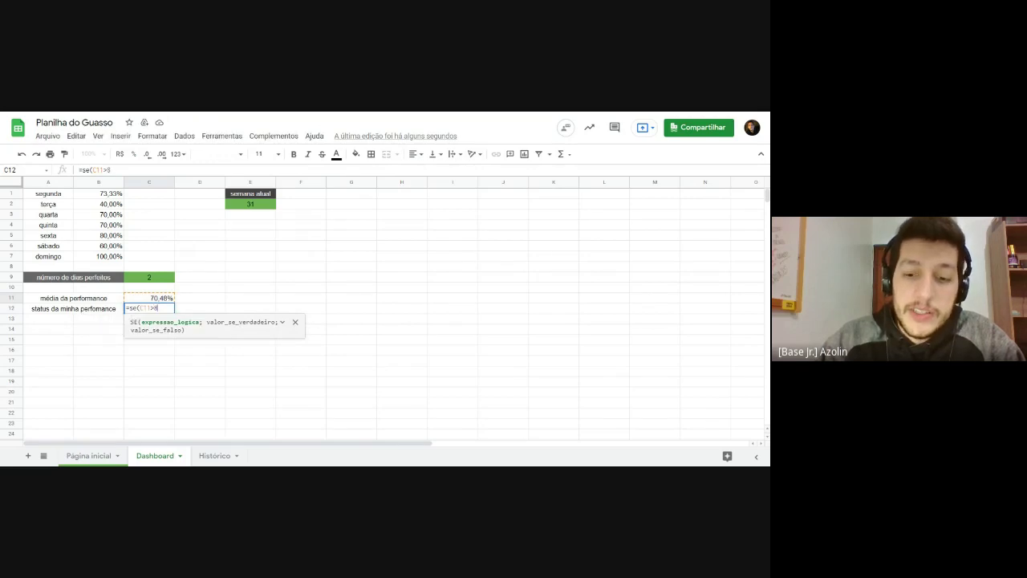
pyautogui.press('BackSpace')
pyautogui.write('0,8')
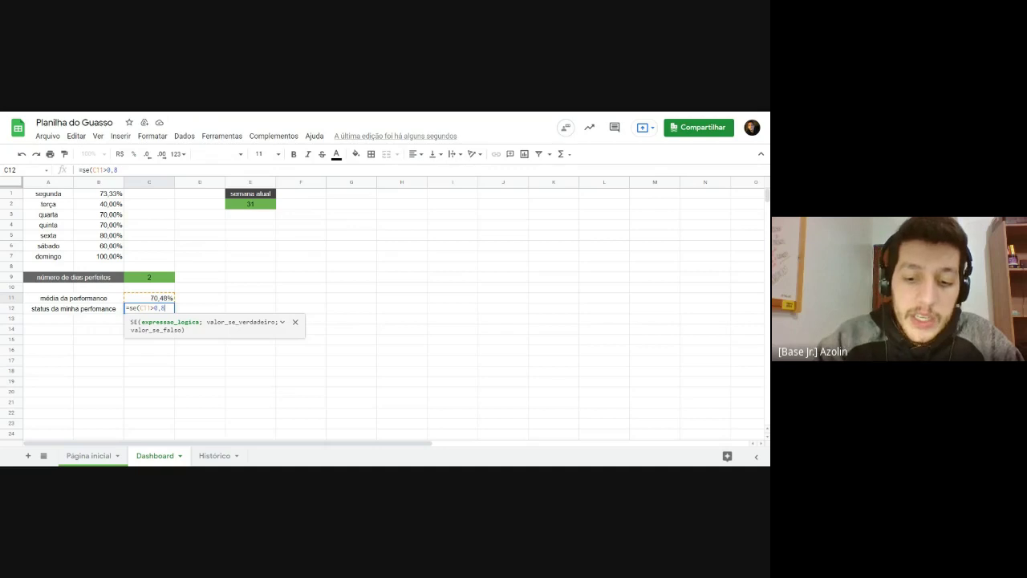
pyautogui.write(';')
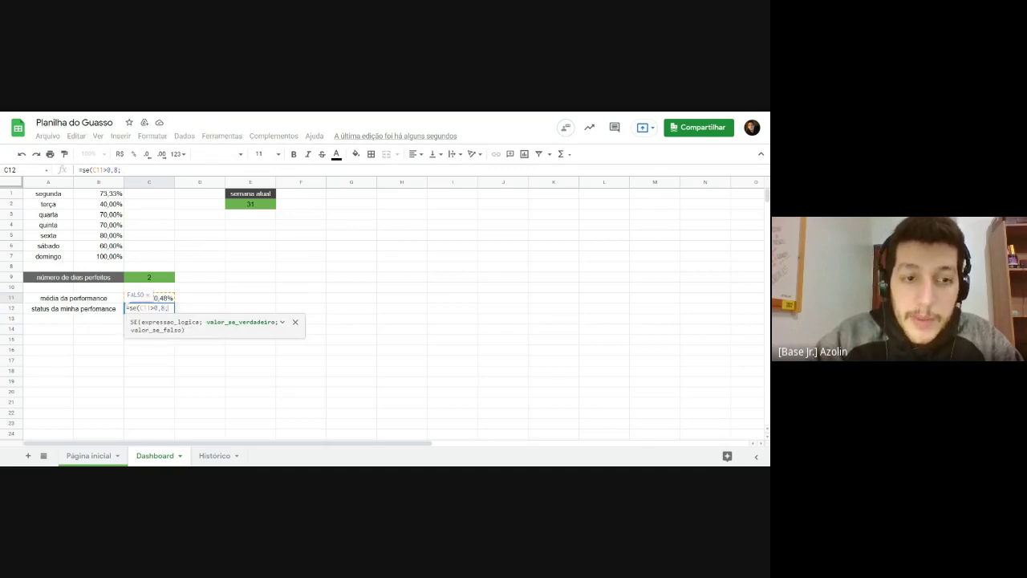
pyautogui.write('"')
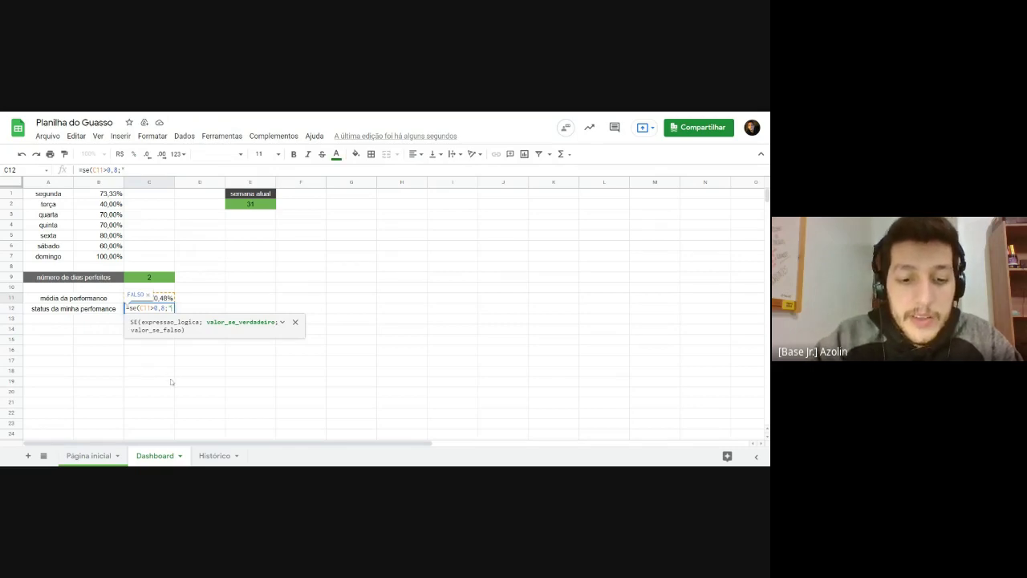
pyautogui.write('Sou foda')
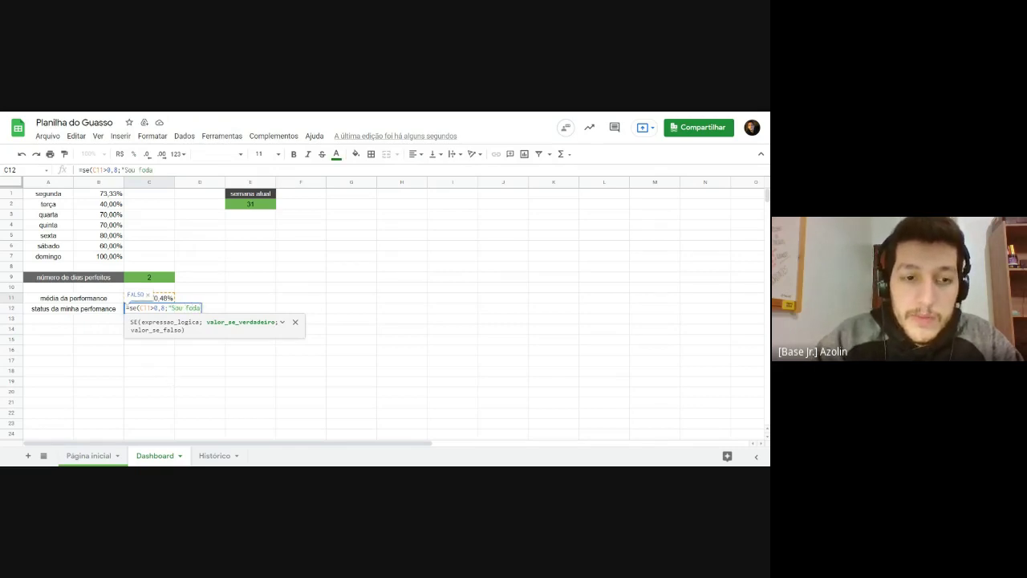
pyautogui.write('"')
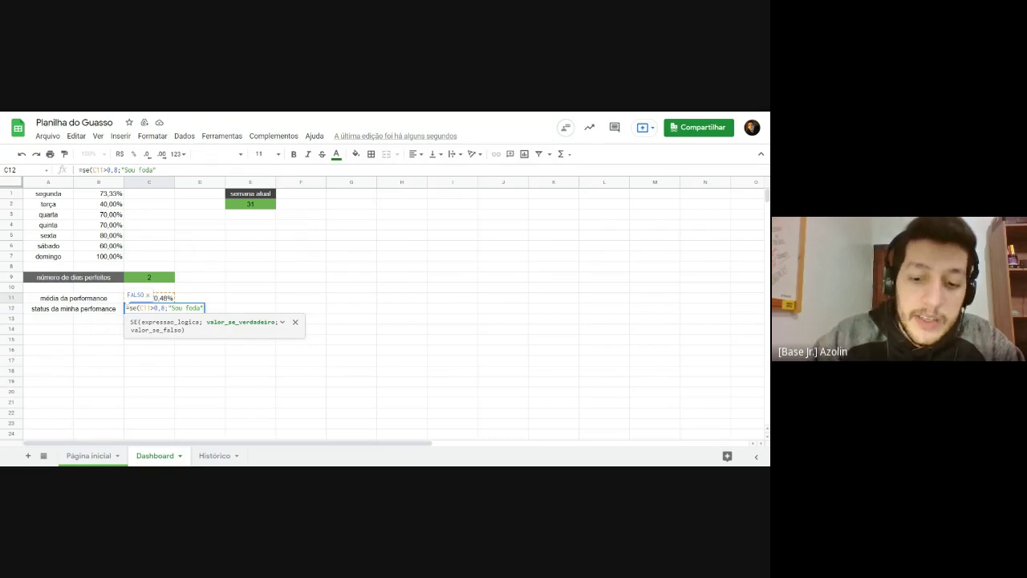
pyautogui.write(';')
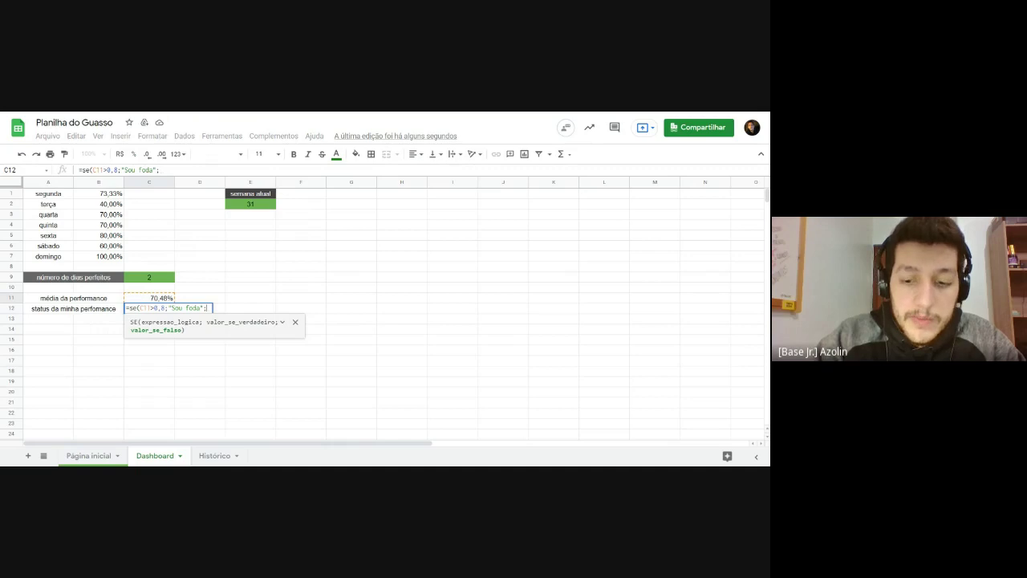
pyautogui.write('"')
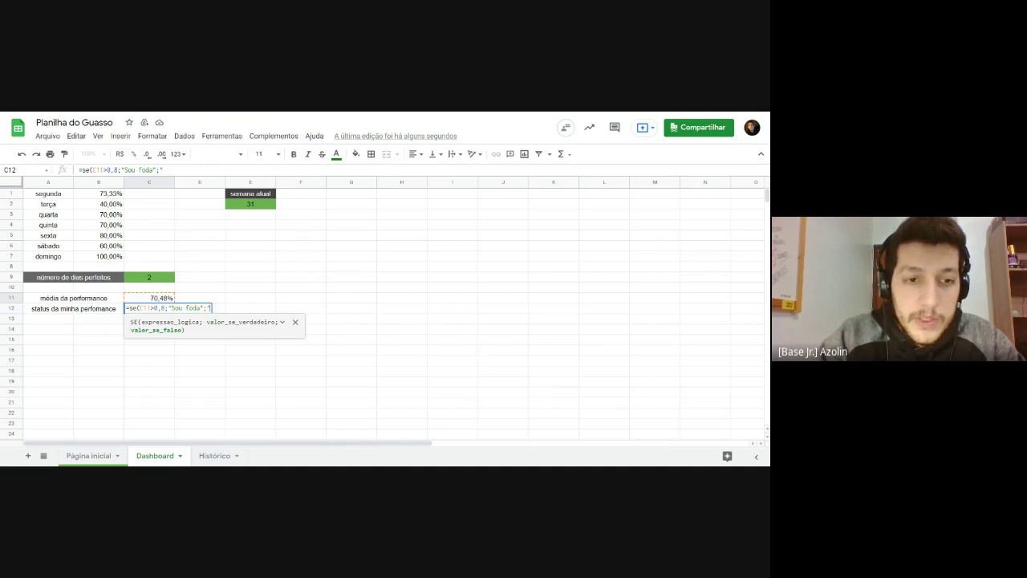
pyautogui.write('Preciso')
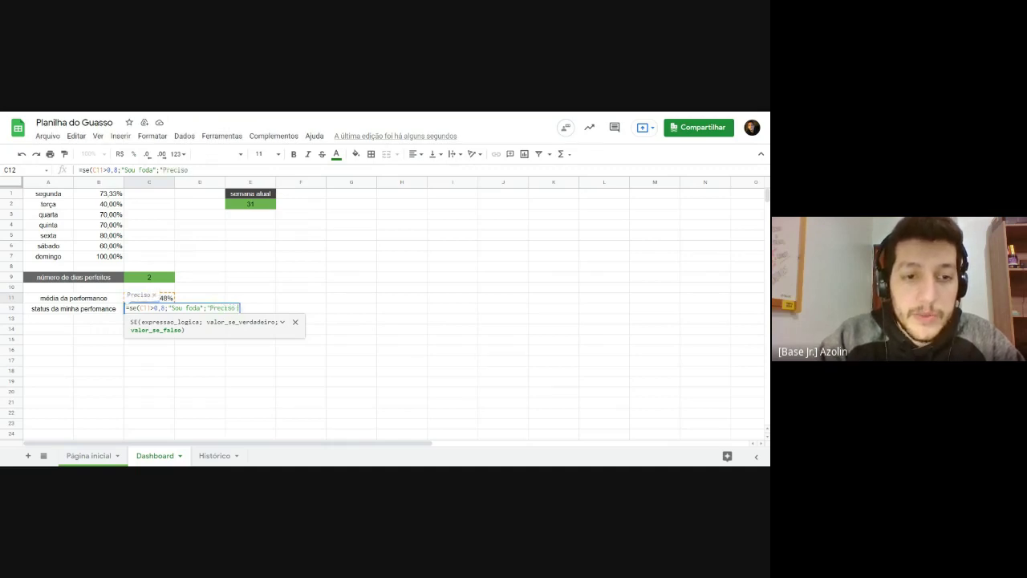
pyautogui.write(' melhorar')
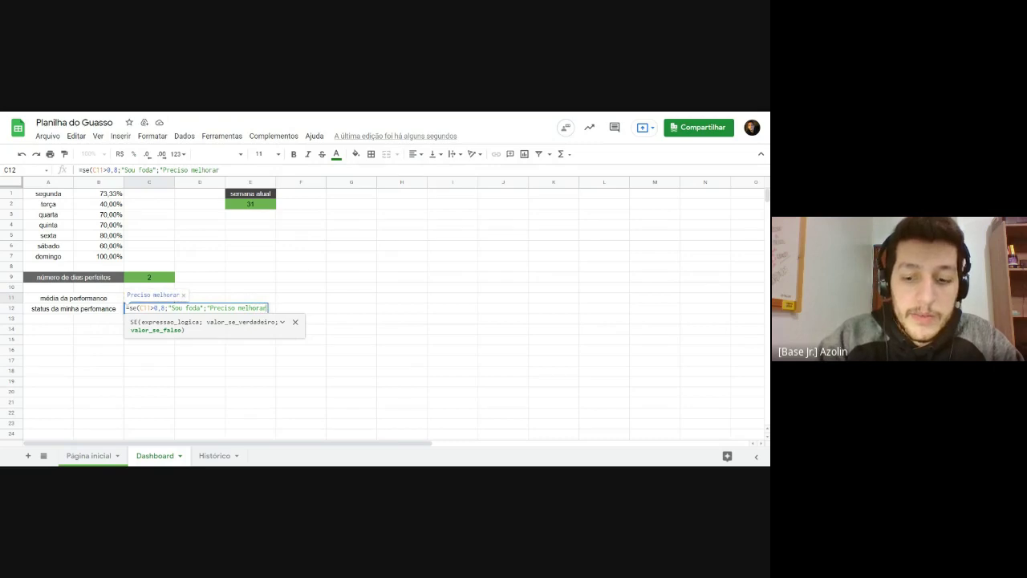
pyautogui.write('")')
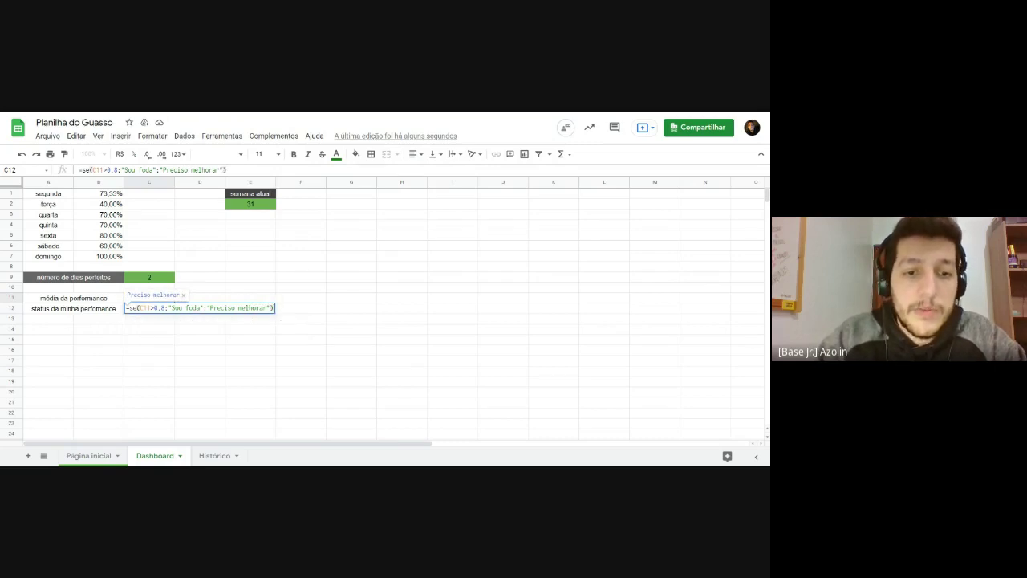
pyautogui.press('Return')
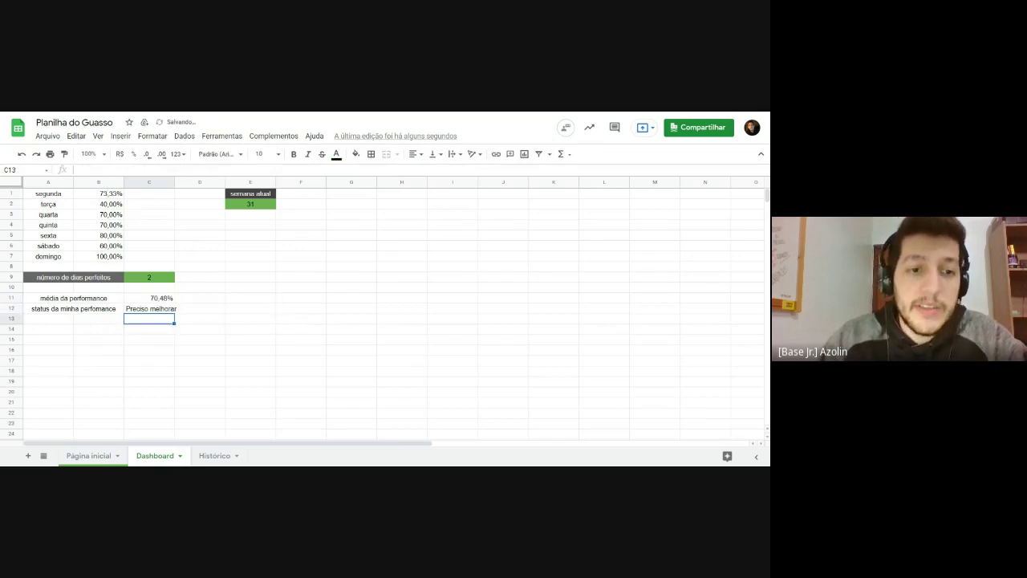
# Step: Widen column C to fit the status text and centre C11 and C12
pyautogui.click(153, 310)
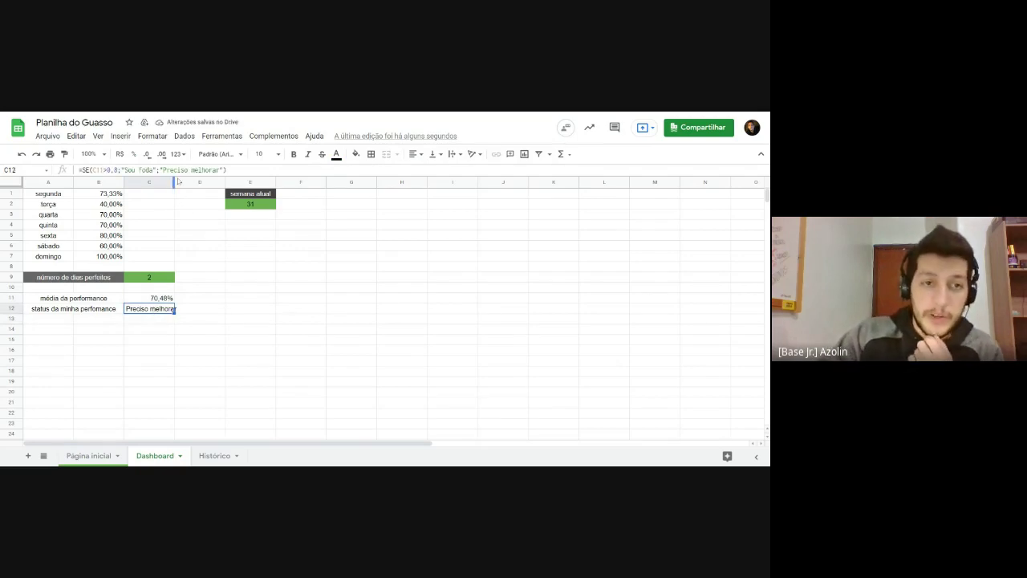
pyautogui.moveTo(175, 181); pyautogui.dragTo(198, 182)
pyautogui.click(185, 300)
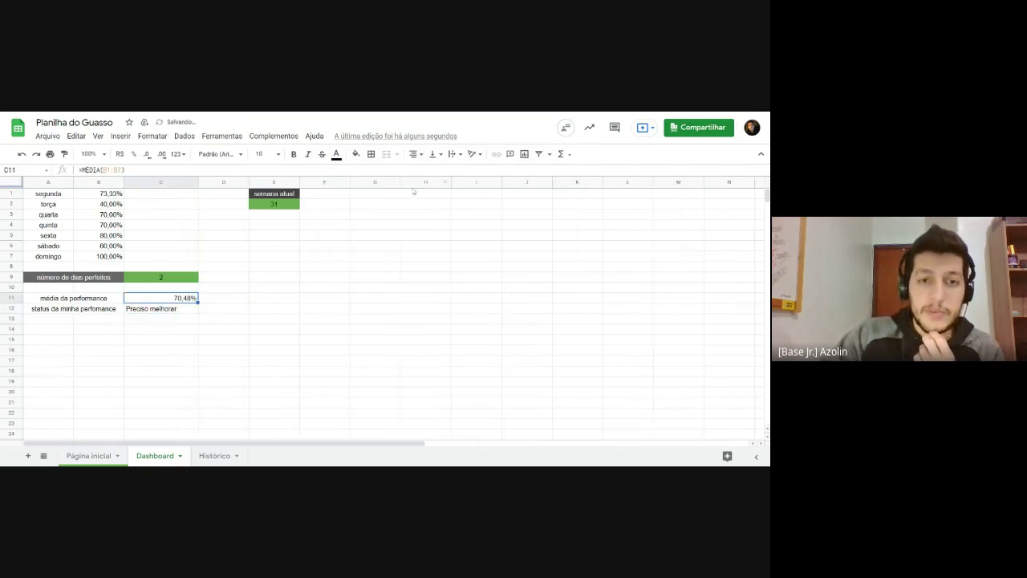
pyautogui.click(415, 153)
pyautogui.click(428, 172)
pyautogui.click(376, 306)
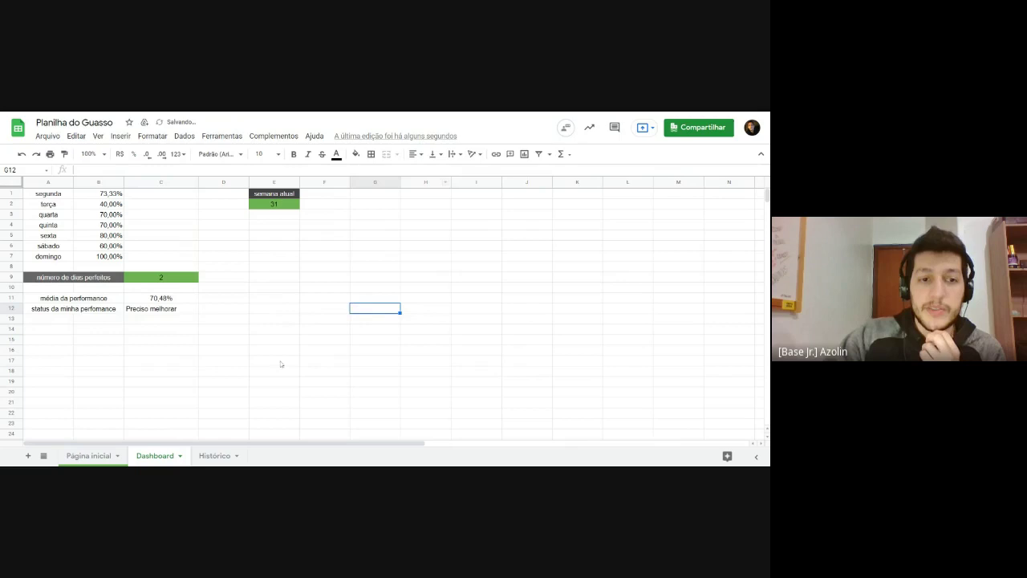
pyautogui.click(156, 310)
pyautogui.click(413, 153)
pyautogui.click(426, 171)
pyautogui.click(265, 324)
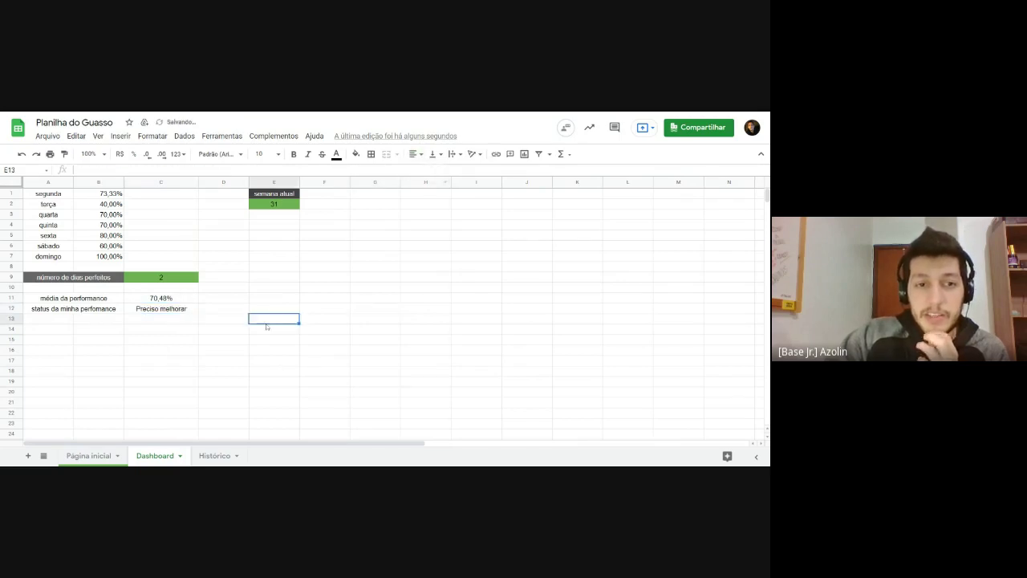
pyautogui.click(163, 311)
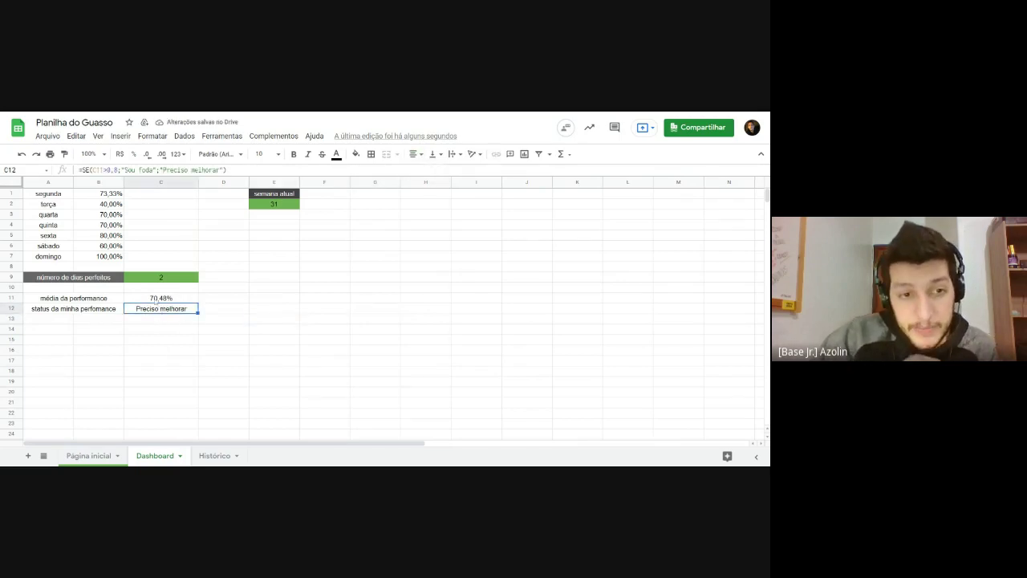
# Step: Review the average formula in C11 and the status formula in C12
pyautogui.click(165, 299)
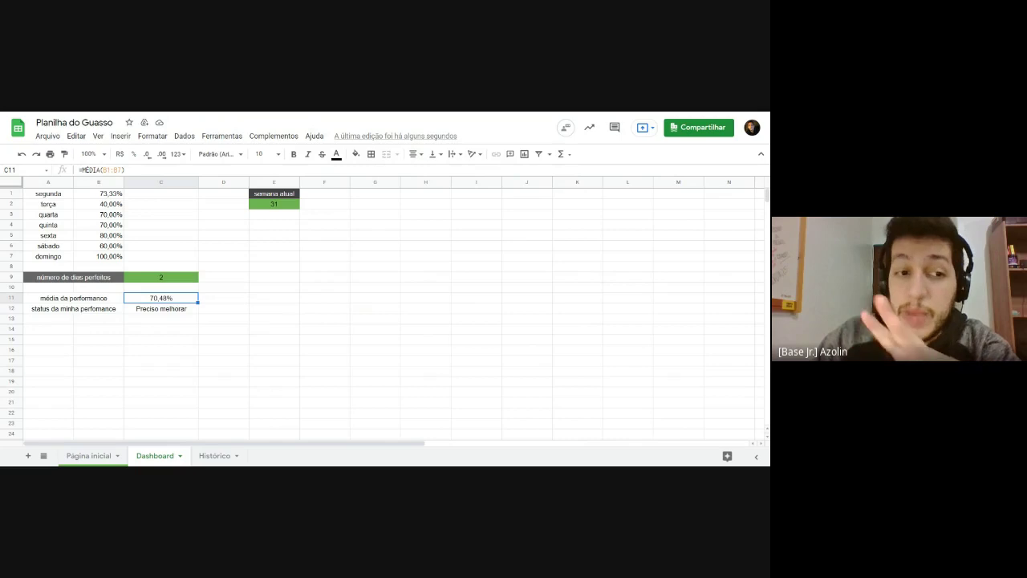
pyautogui.click(178, 313)
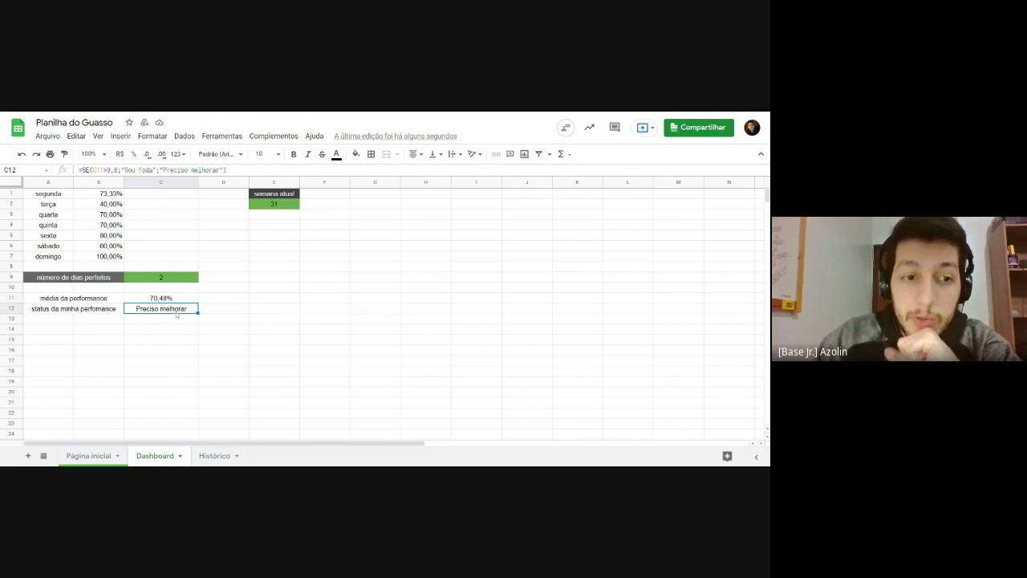
pyautogui.click(173, 303)
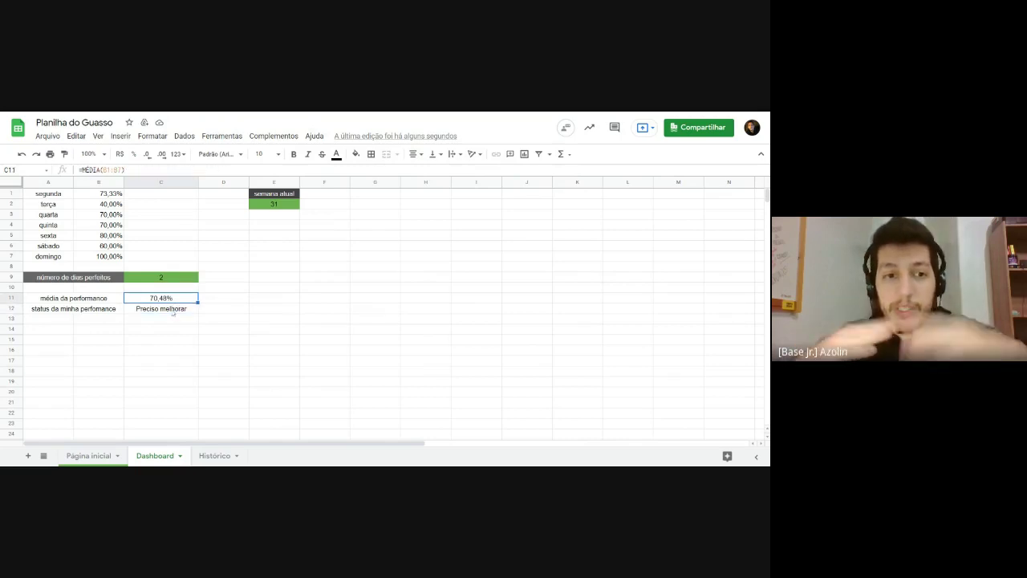
# Step: Replace C12's 'Preciso melhorar' result with a nested SE: below 0,4 'Preciso melhorar', otherwise 'Na média'
pyautogui.doubleClick(173, 313)
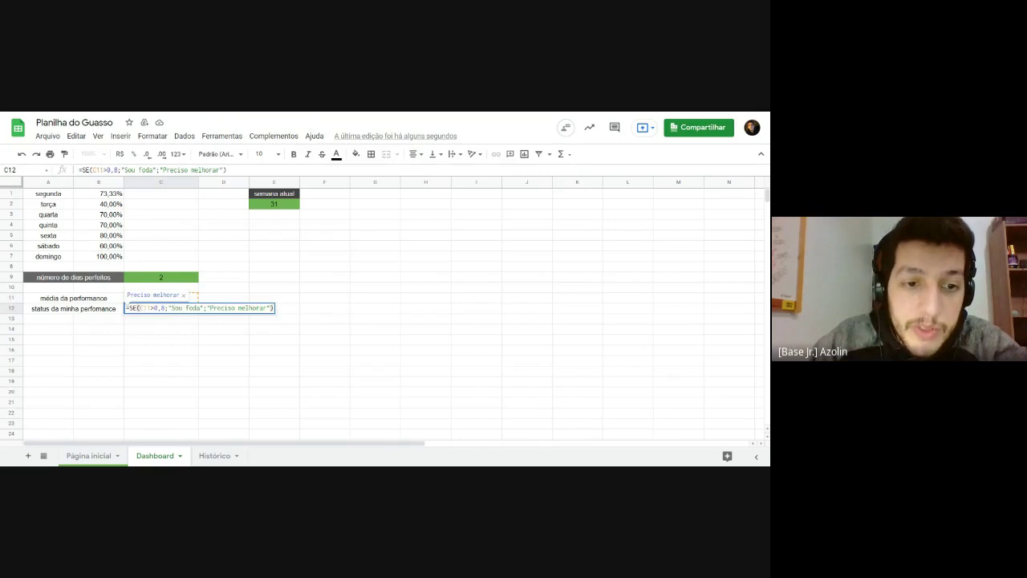
pyautogui.moveTo(206, 308); pyautogui.dragTo(273, 308)
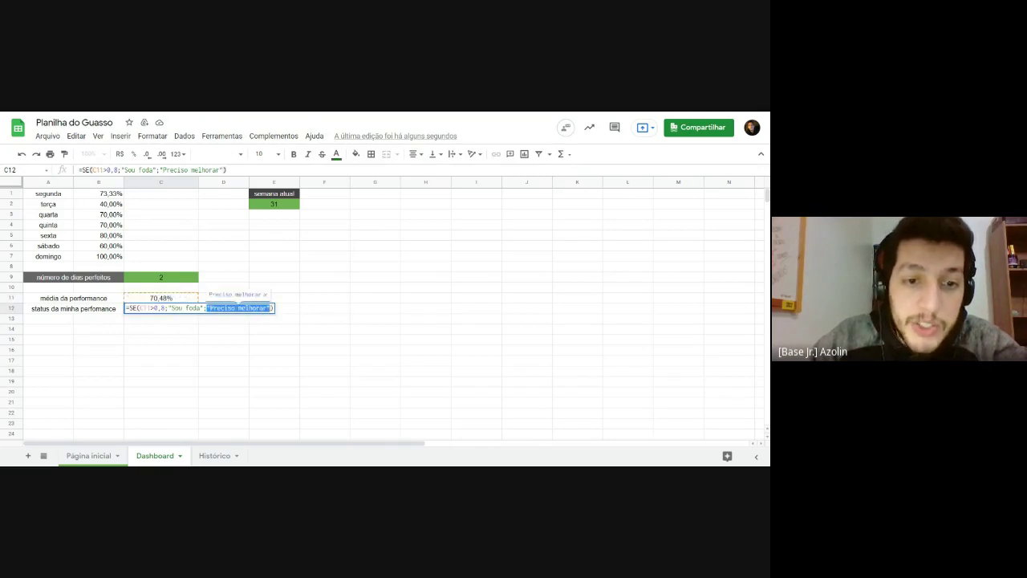
pyautogui.press('BackSpace')
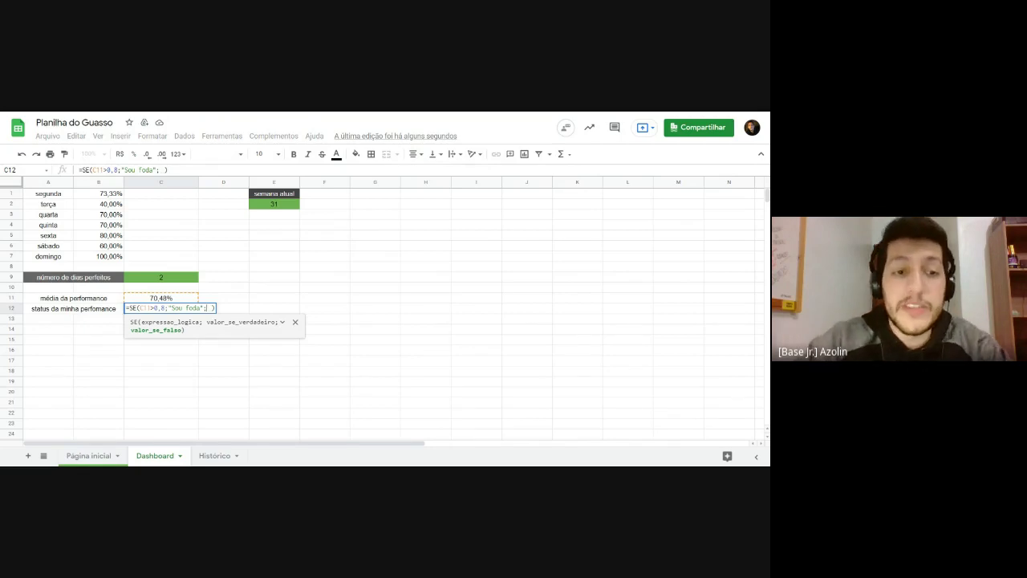
pyautogui.write('se')
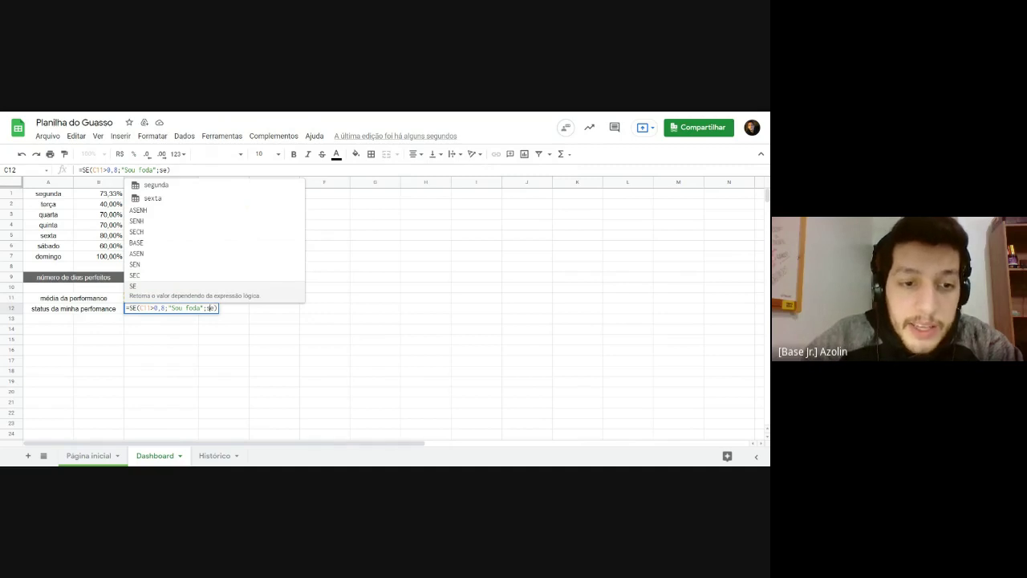
pyautogui.moveTo(210, 308); pyautogui.dragTo(126, 308)
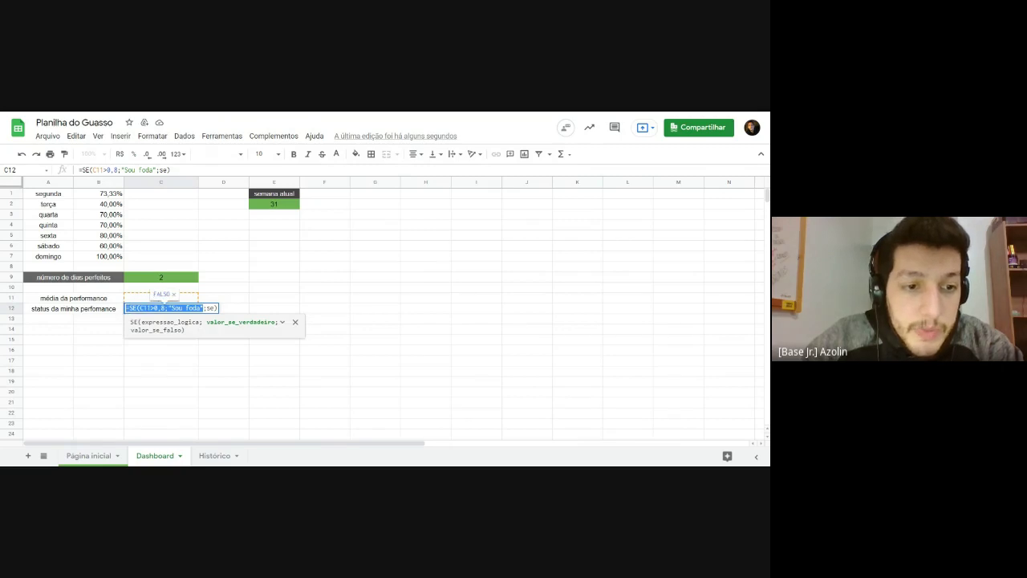
pyautogui.press('Right')
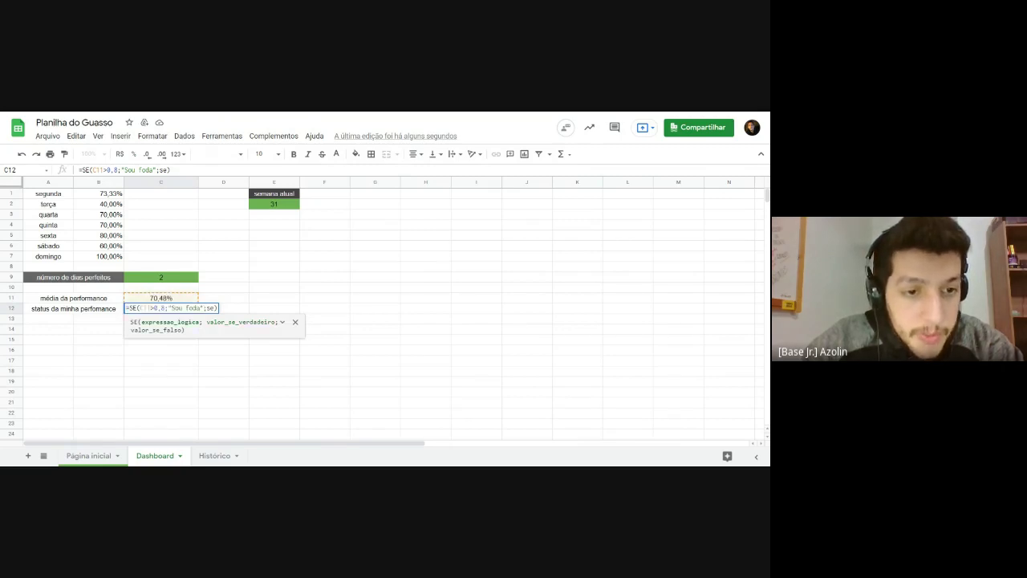
pyautogui.hotkey('shift', 'Right')
pyautogui.hotkey('shift', 'Right')
pyautogui.hotkey('shift', 'Right')
pyautogui.hotkey('shift', 'Right')
pyautogui.hotkey('shift', 'Right')
pyautogui.hotkey('shift', 'Right')
pyautogui.hotkey('shift', 'Right')
pyautogui.hotkey('shift', 'Right')
pyautogui.hotkey('shift', 'Right')
pyautogui.hotkey('shift', 'Right')
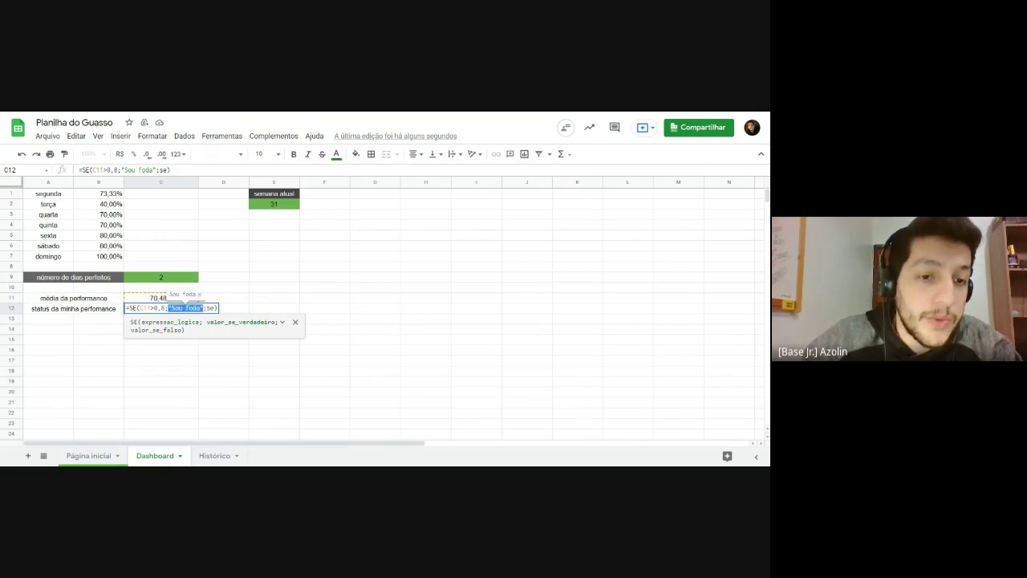
pyautogui.press('Right')
pyautogui.press('Right')
pyautogui.press('Right')
pyautogui.press('Right')
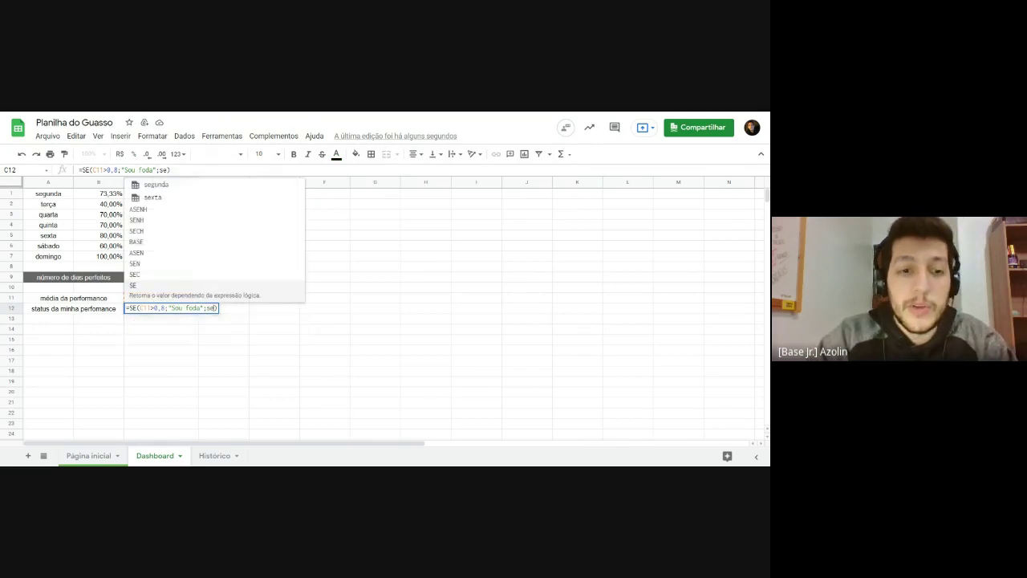
pyautogui.write('(')
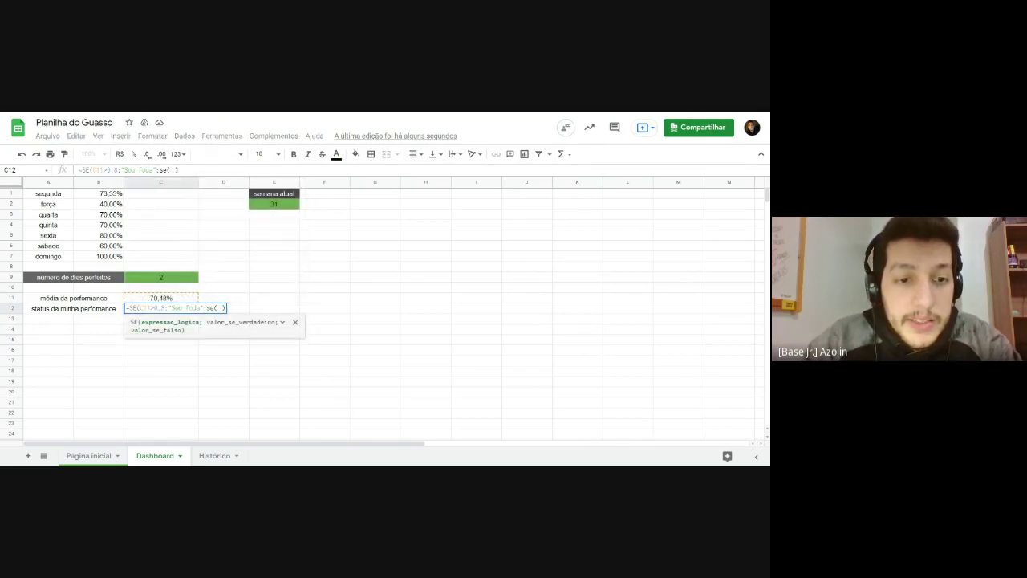
pyautogui.write('c11')
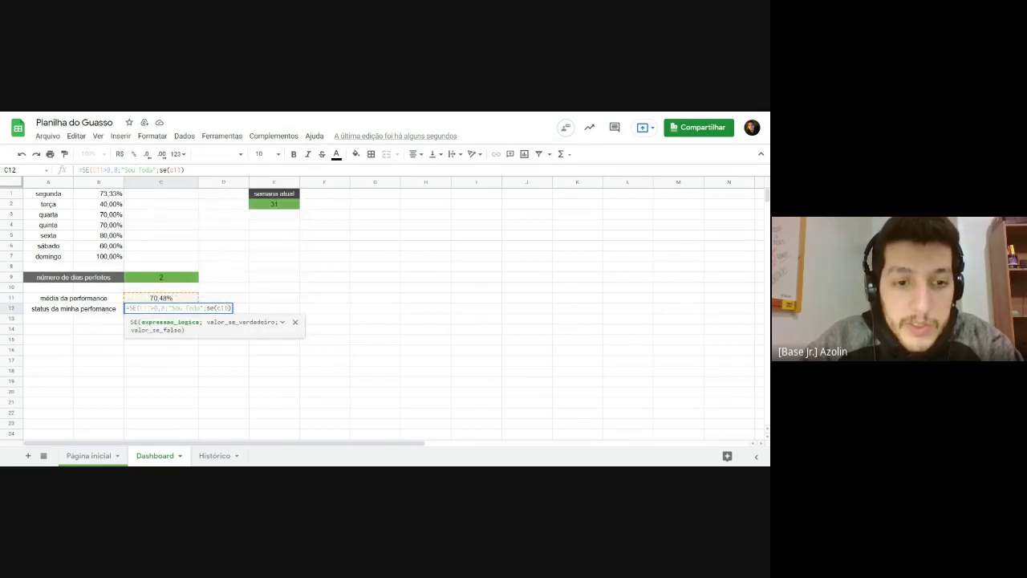
pyautogui.write('<40')
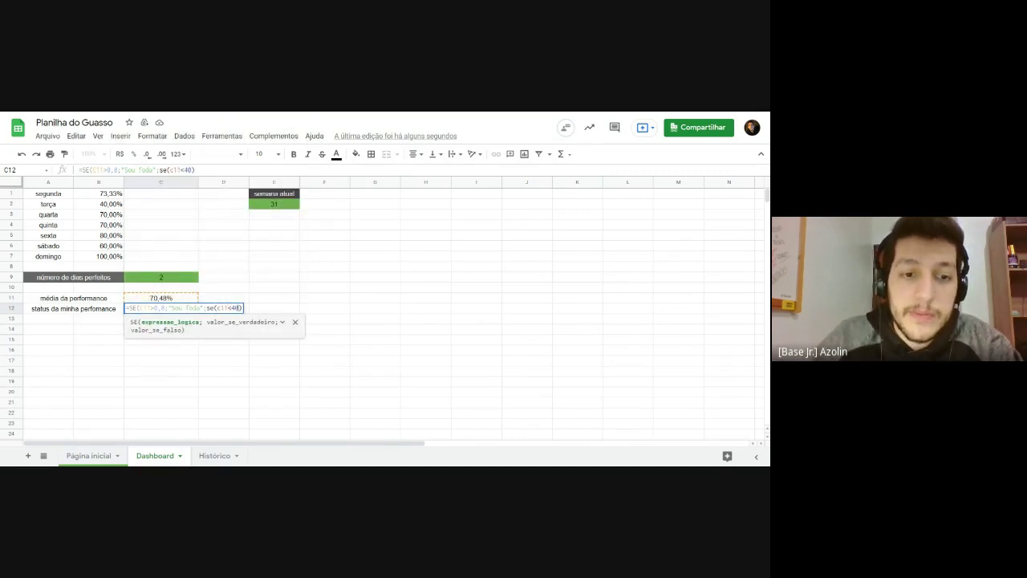
pyautogui.press('BackSpace')
pyautogui.press('BackSpace')
pyautogui.write('0,4')
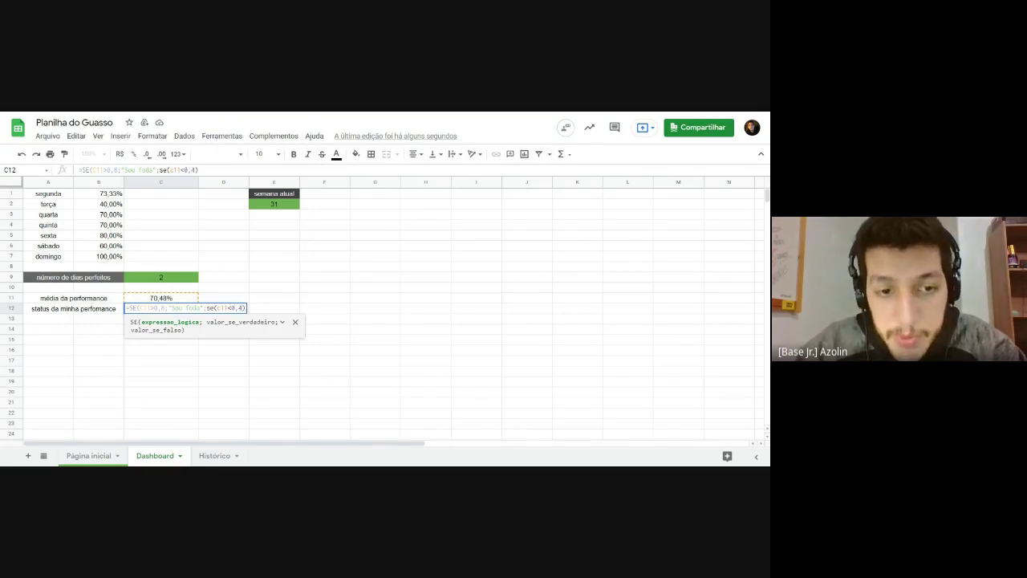
pyautogui.write(';')
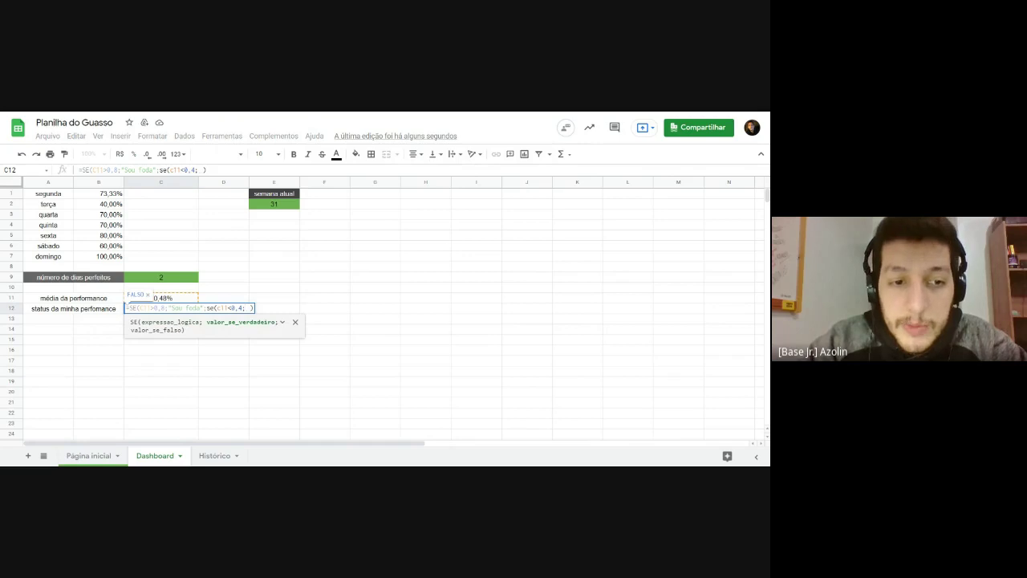
pyautogui.write('"')
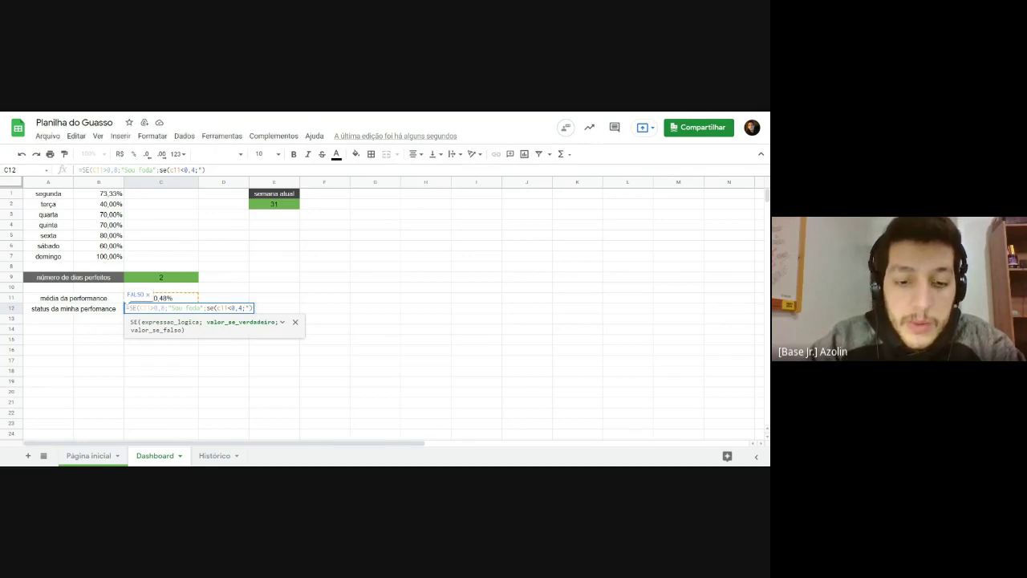
pyautogui.write('Preciso m')
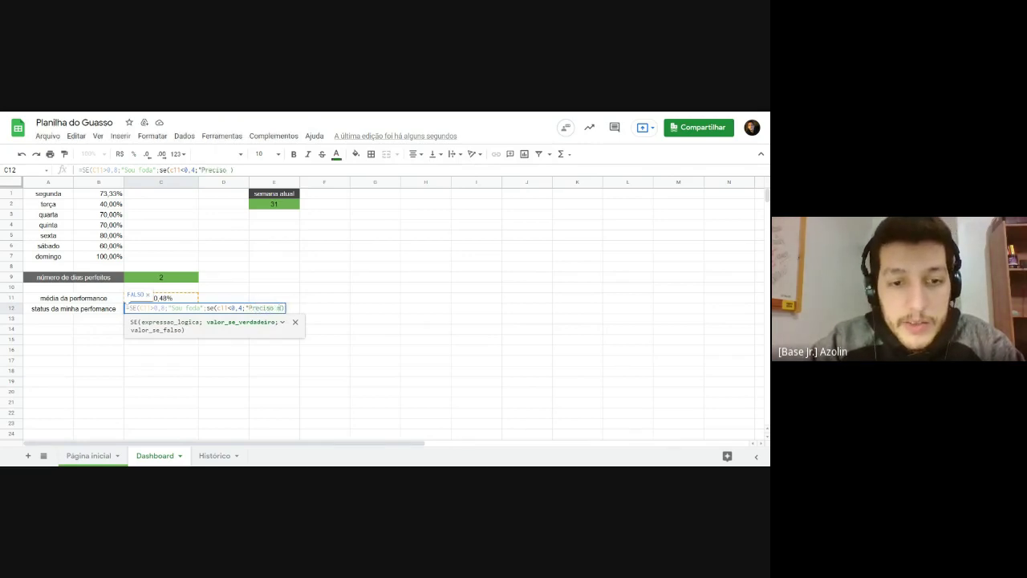
pyautogui.write('elhor"')
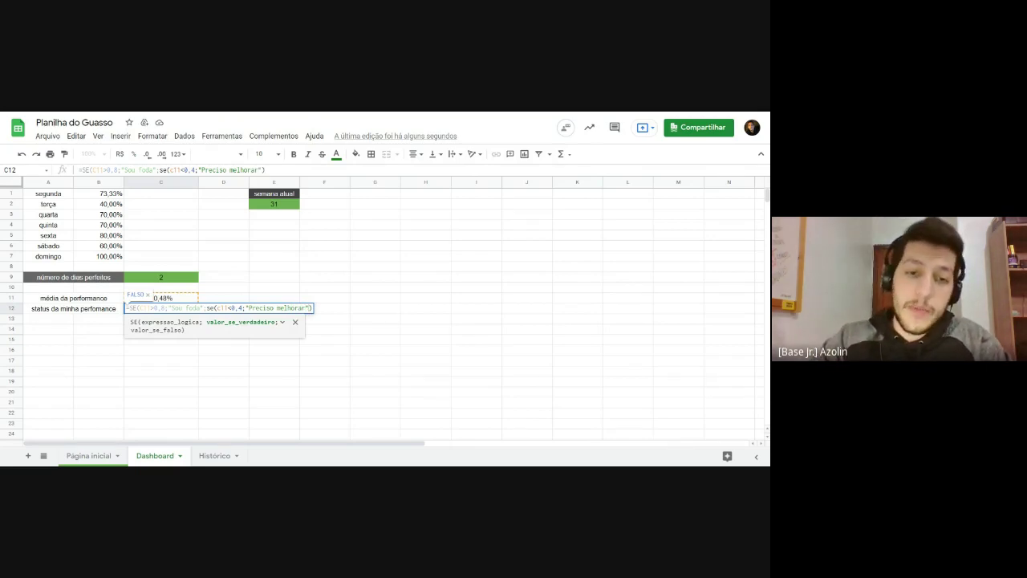
pyautogui.write('; ')
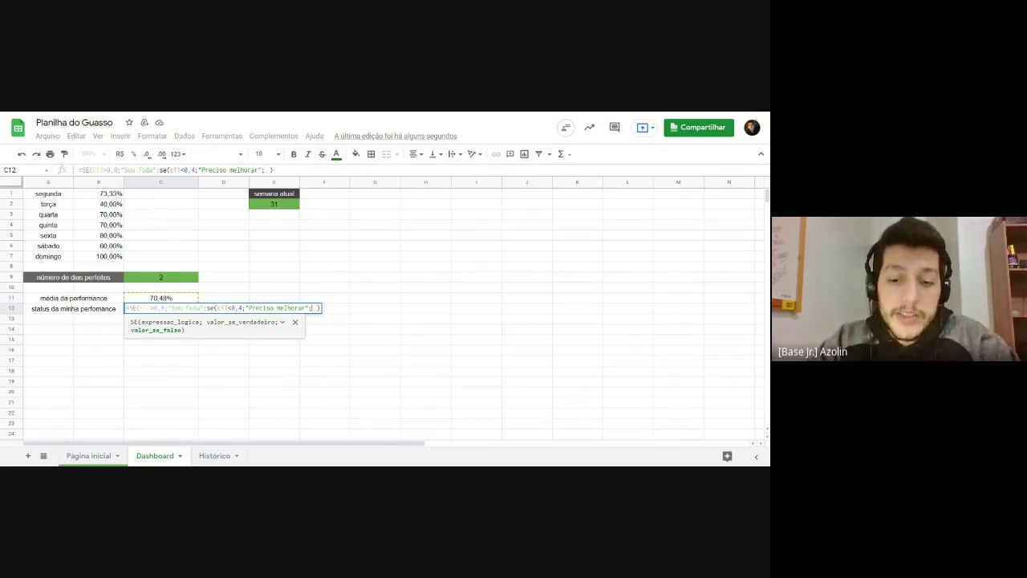
pyautogui.write('"Na')
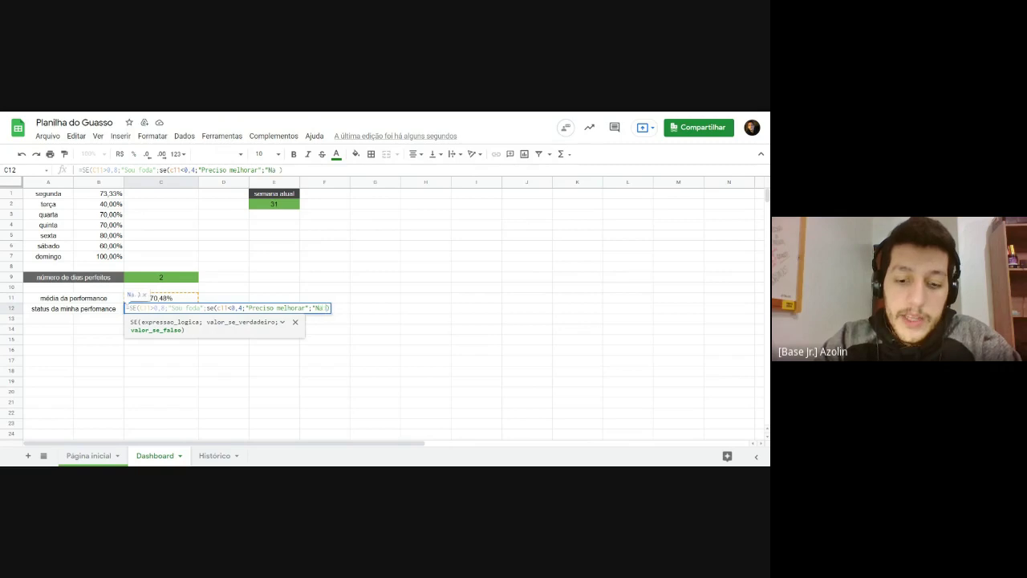
pyautogui.write(' média')
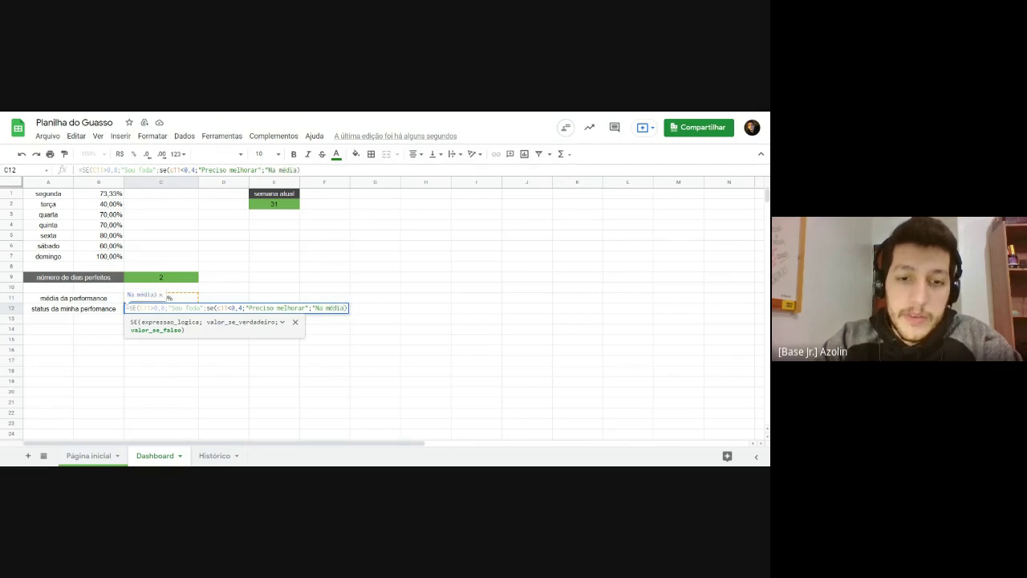
pyautogui.write('"')
pyautogui.press('Return')
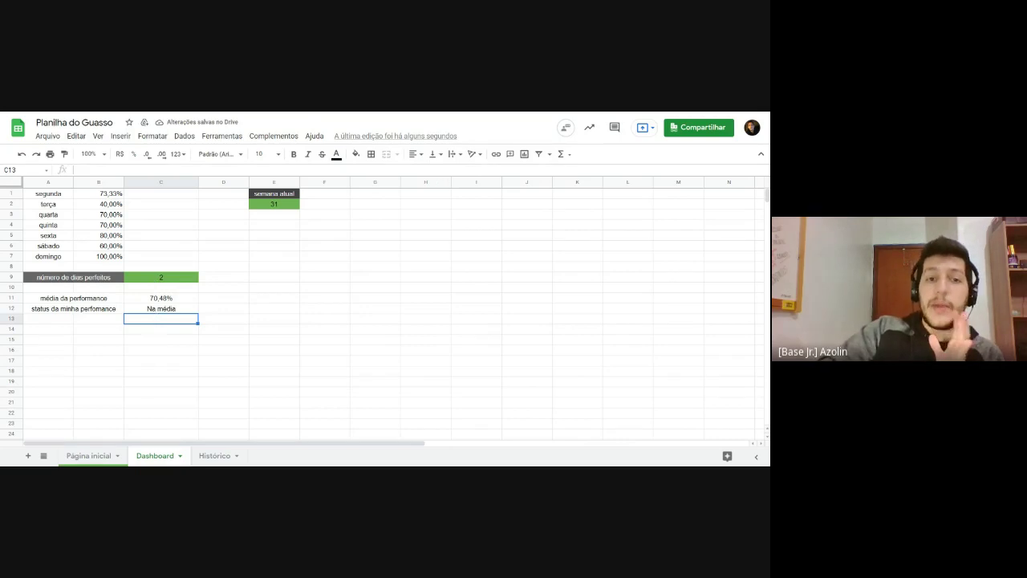
pyautogui.click(155, 301)
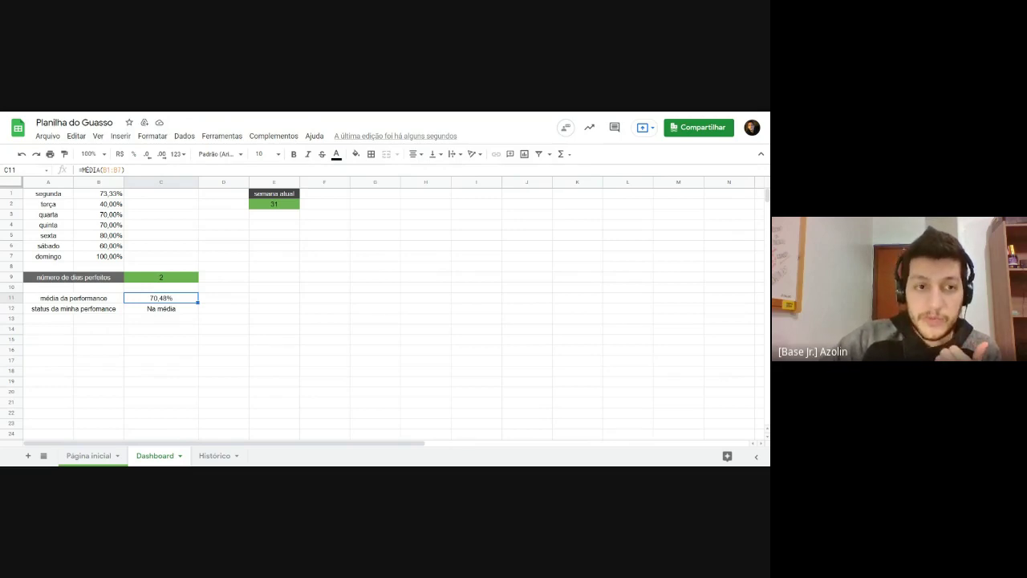
pyautogui.doubleClick(148, 301)
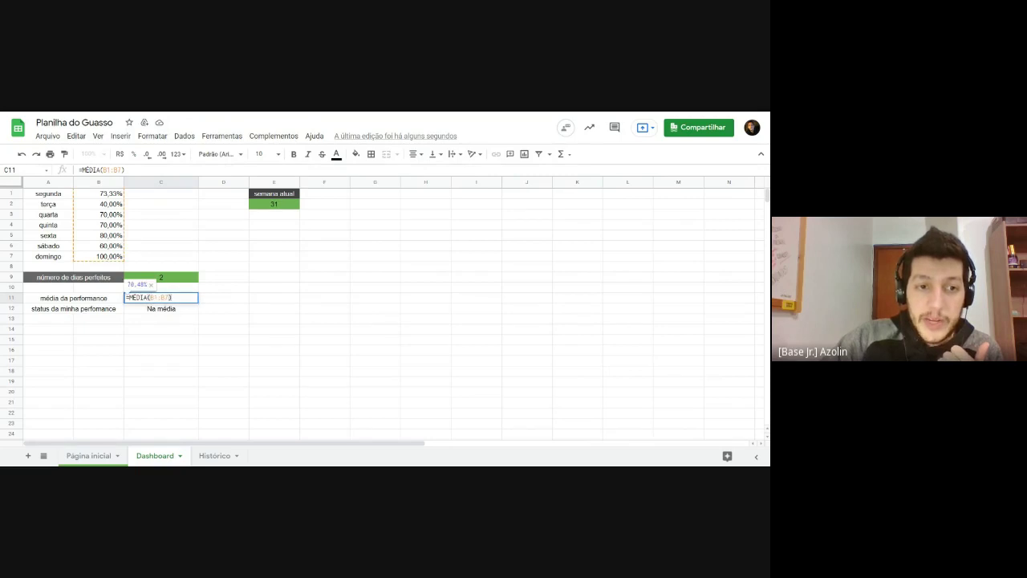
pyautogui.doubleClick(168, 311)
pyautogui.moveTo(128, 308); pyautogui.dragTo(207, 308)
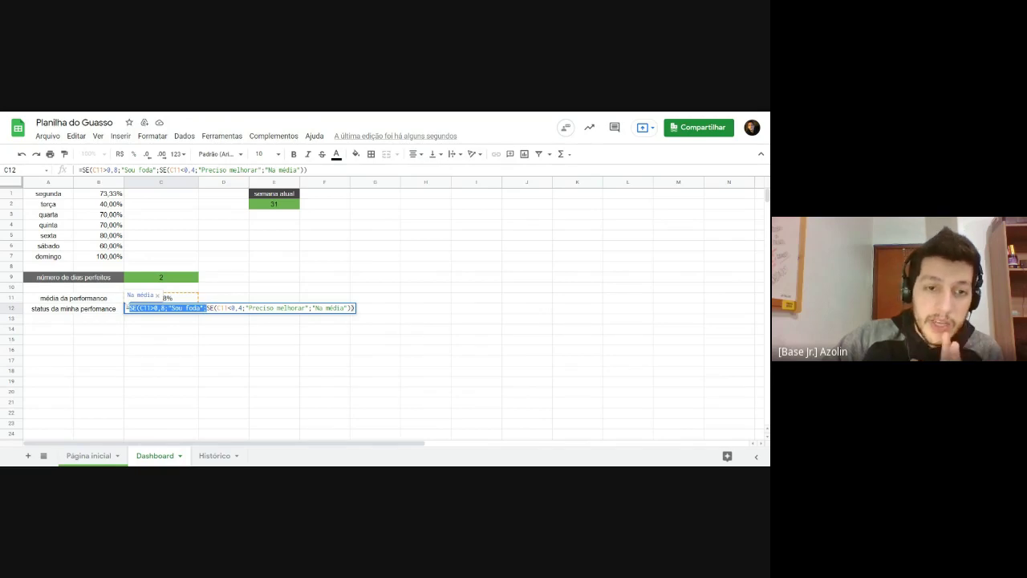
pyautogui.moveTo(207, 308); pyautogui.dragTo(352, 309)
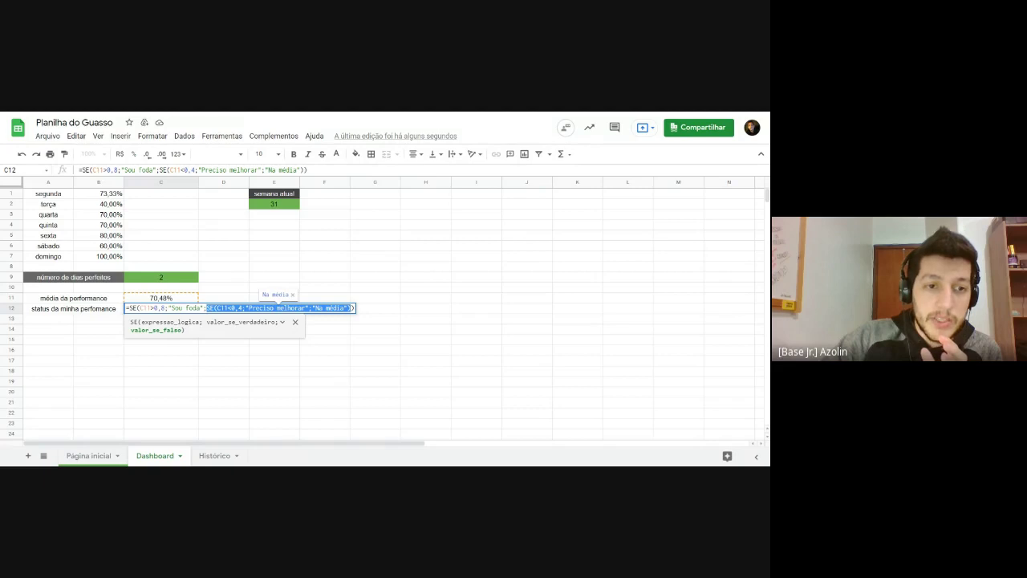
pyautogui.moveTo(131, 309); pyautogui.dragTo(347, 308)
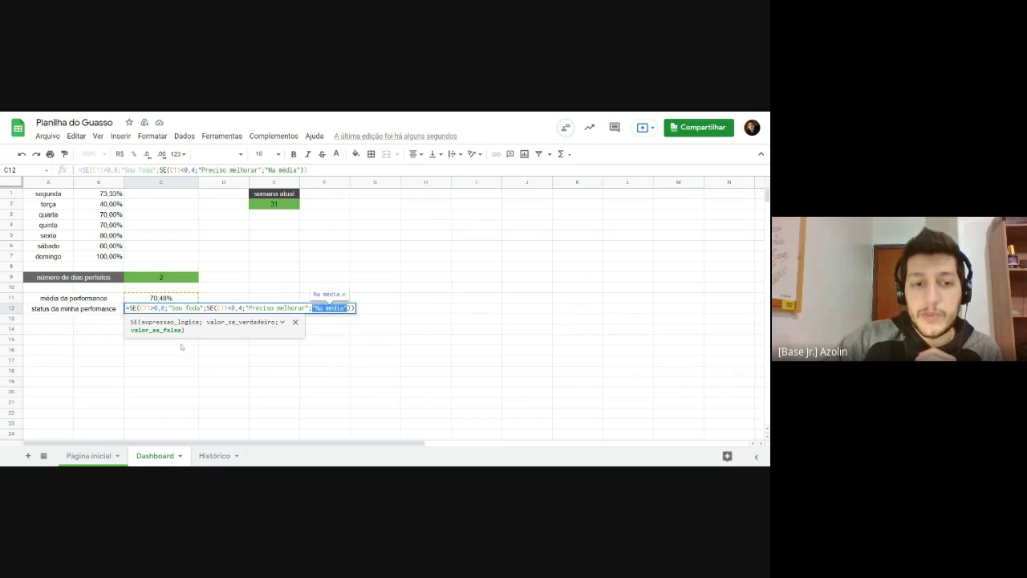
pyautogui.click(342, 353)
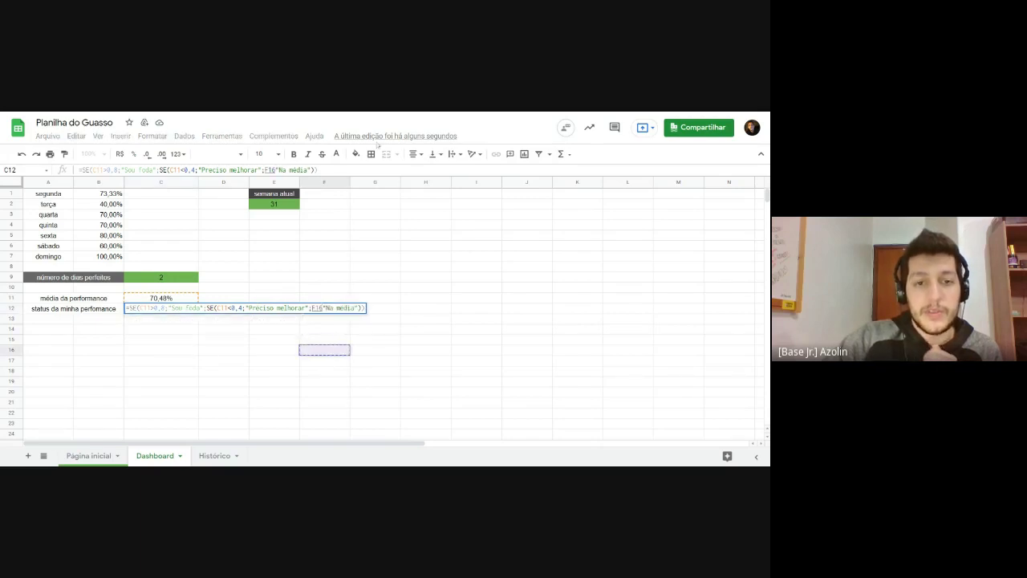
pyautogui.press('Escape')
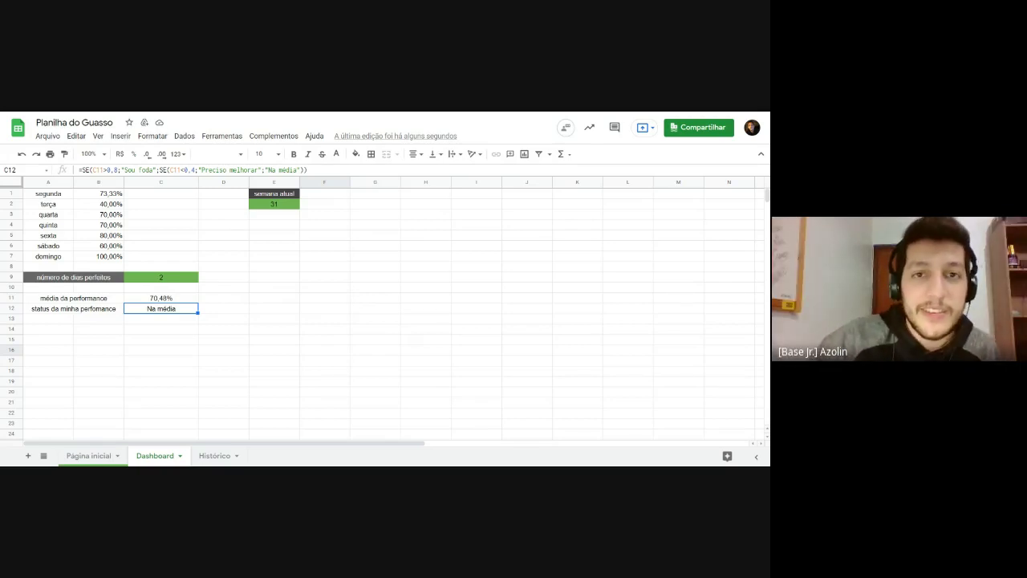
# Step: Go to the Página inicial sheet with the SMART GUASSO habit checklist
pyautogui.click(274, 277)
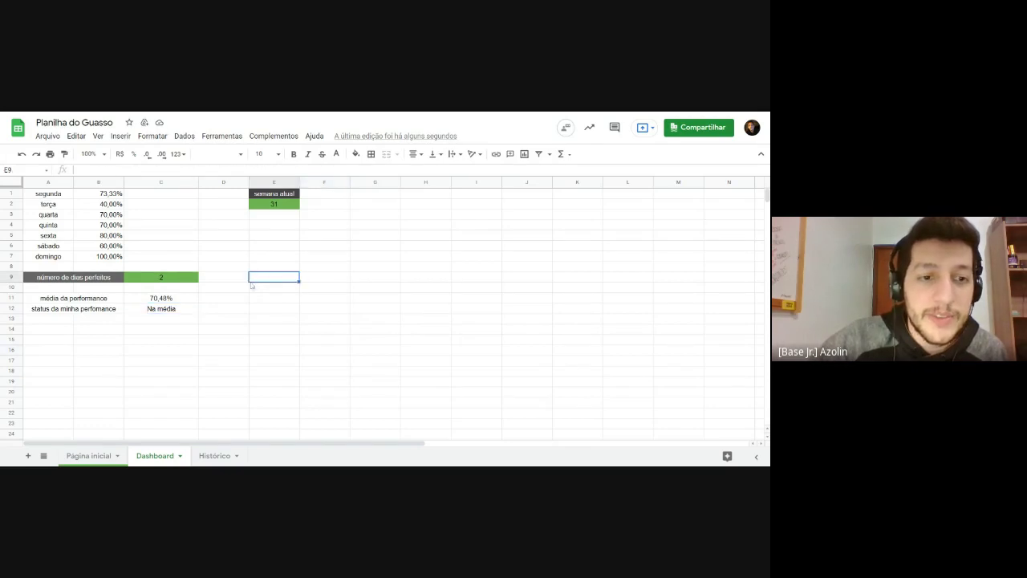
pyautogui.click(88, 455)
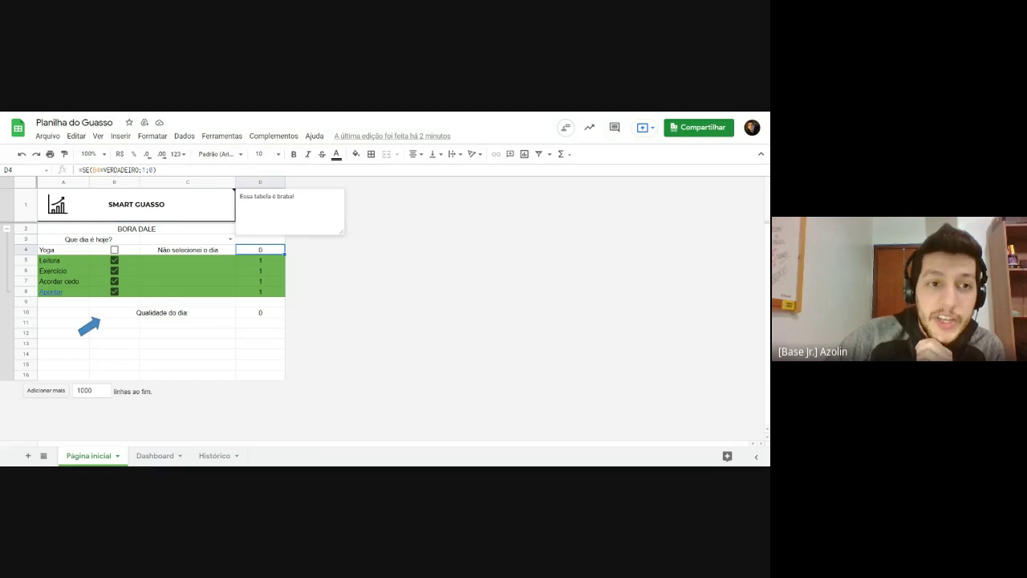
pyautogui.hotkey('ctrl', 'Tab')
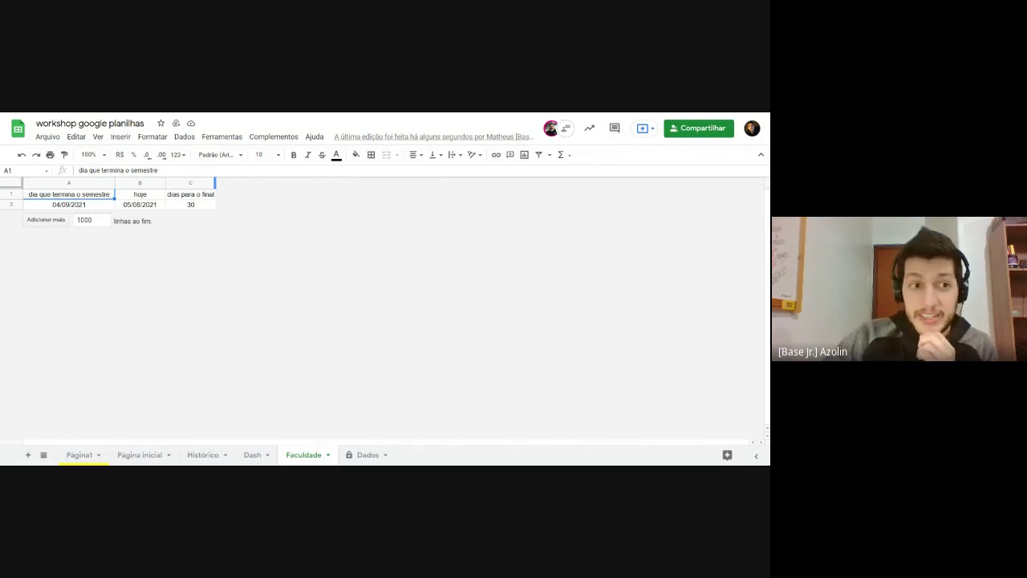
pyautogui.click(138, 197)
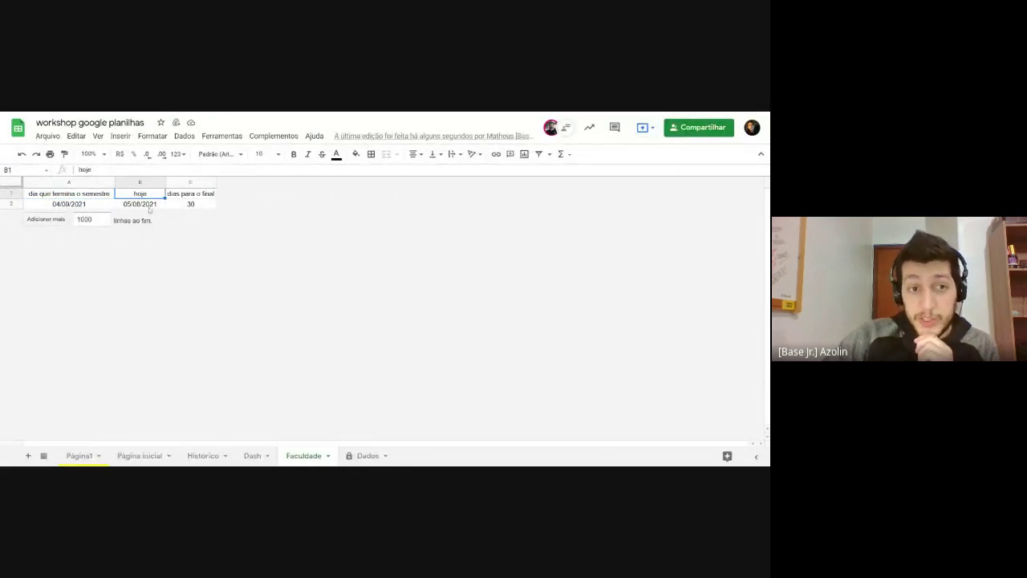
pyautogui.click(148, 206)
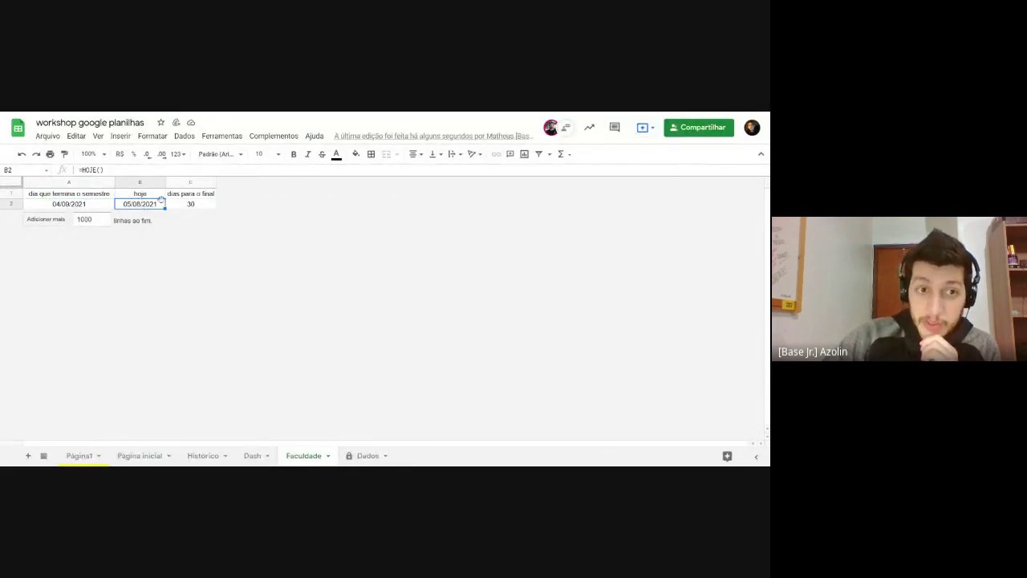
pyautogui.click(189, 195)
pyautogui.click(193, 206)
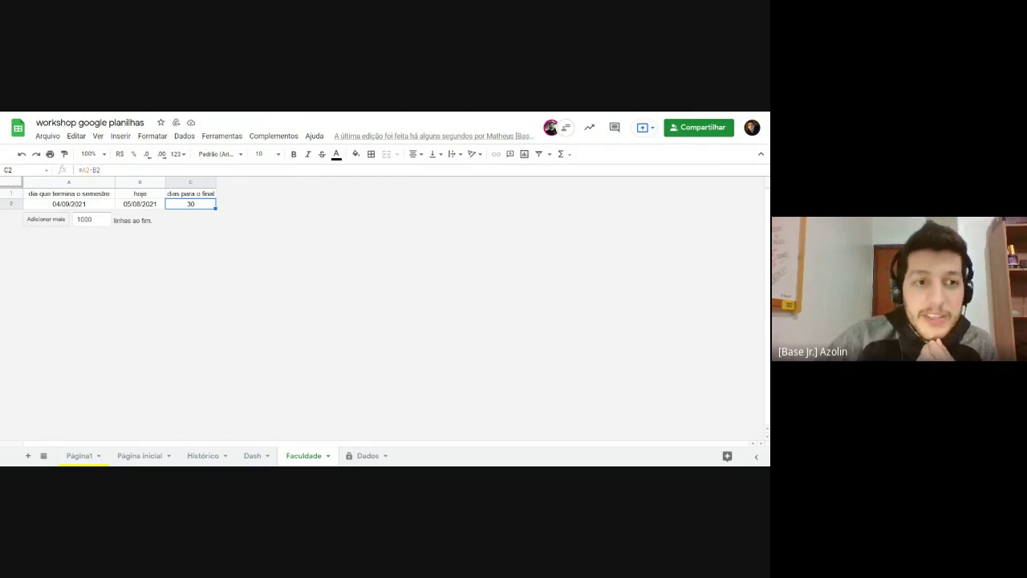
pyautogui.press('Left')
pyautogui.press('Left')
pyautogui.press('Right')
pyautogui.press('Right')
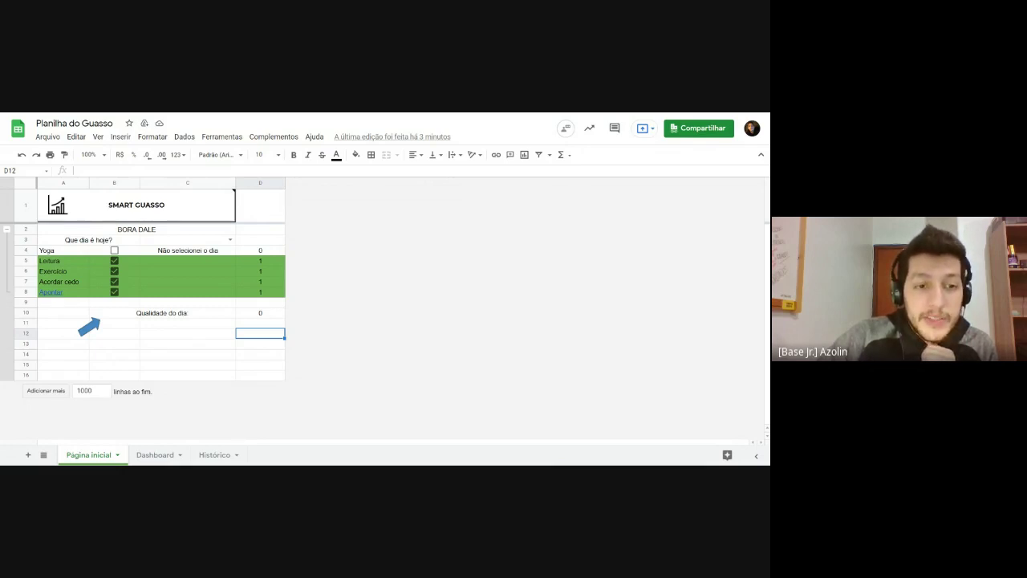
# Step: On the Dashboard, merge G1:I1 and enter the header 'DIAS PARA O FINAL DO SURTO'
pyautogui.click(155, 455)
pyautogui.click(245, 303)
pyautogui.click(390, 205)
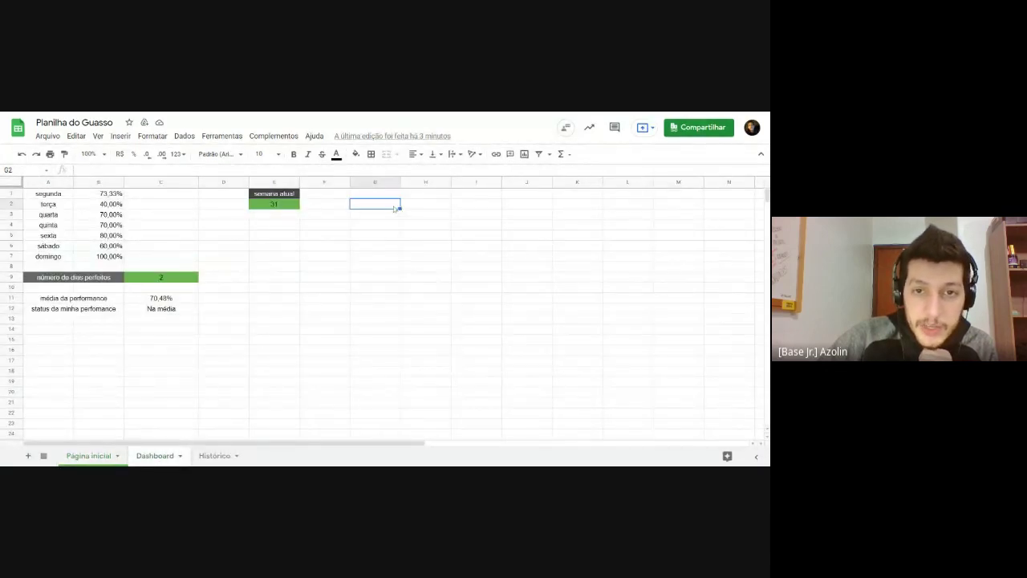
pyautogui.moveTo(399, 207); pyautogui.dragTo(471, 207)
pyautogui.click(460, 247)
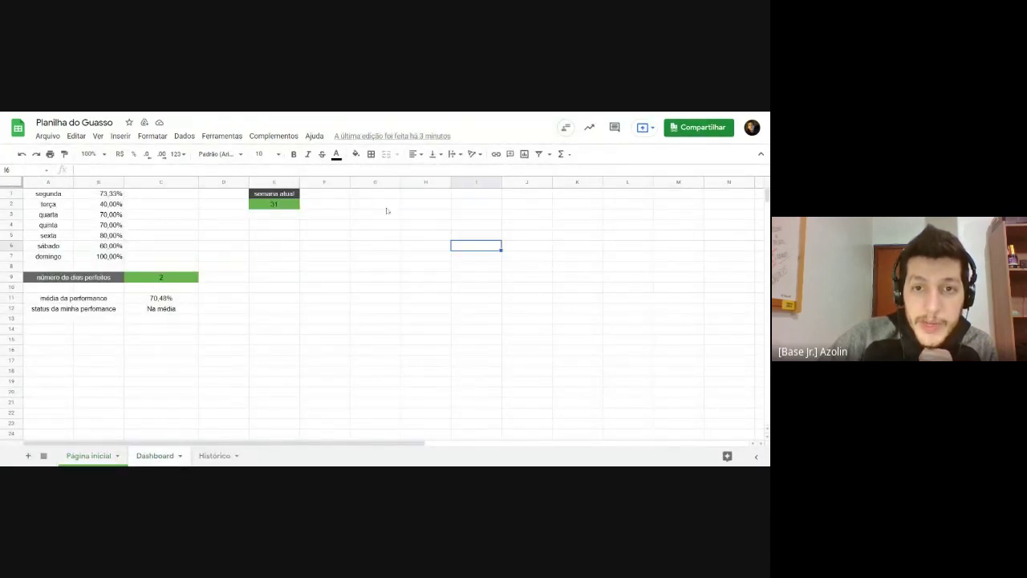
pyautogui.click(388, 199)
pyautogui.moveTo(389, 199)
pyautogui.mouseDown()
pyautogui.moveTo(470, 200)
pyautogui.moveTo(377, 197)
pyautogui.mouseUp()
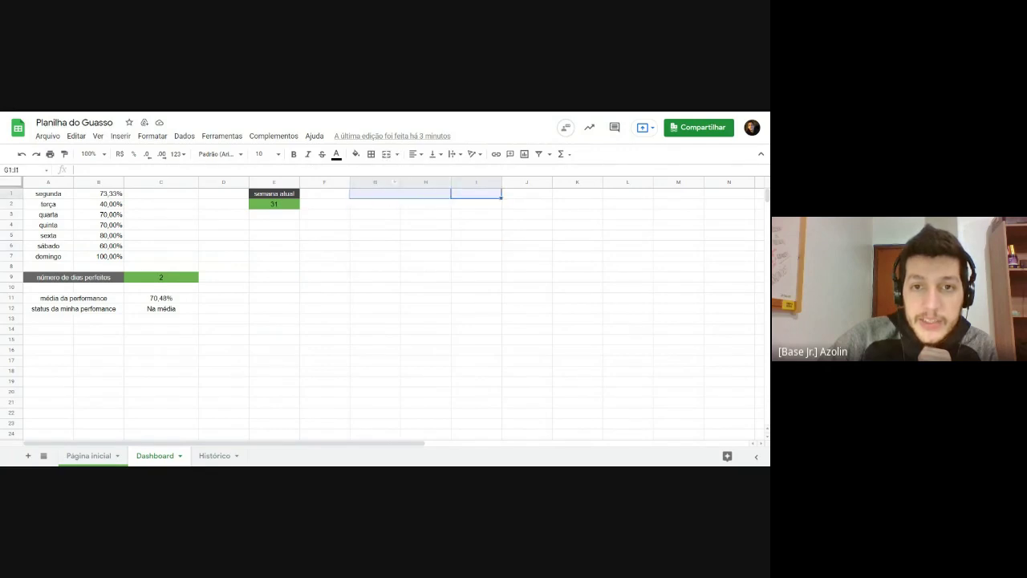
pyautogui.click(386, 154)
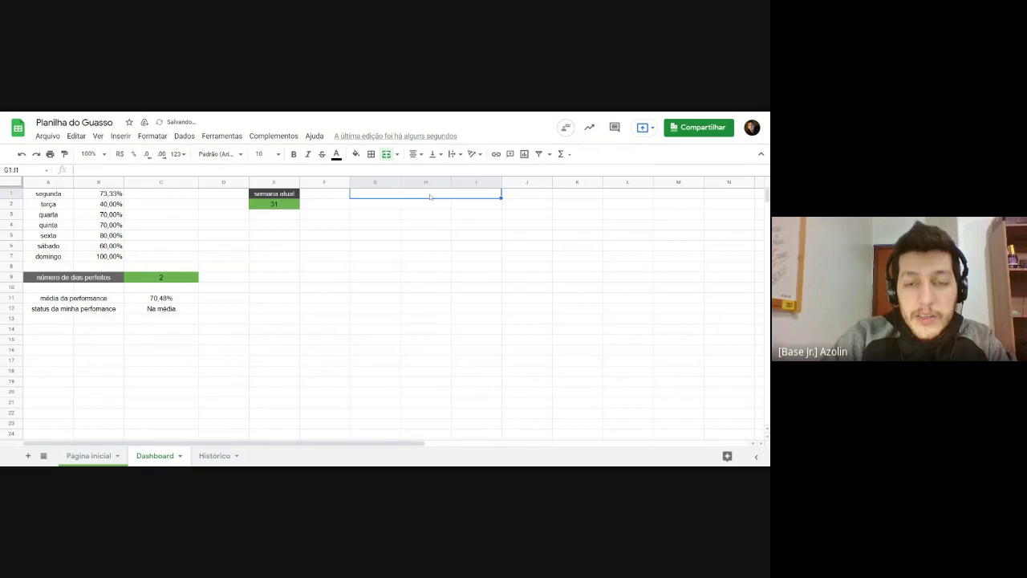
pyautogui.write('DIAS PARA O FINAL')
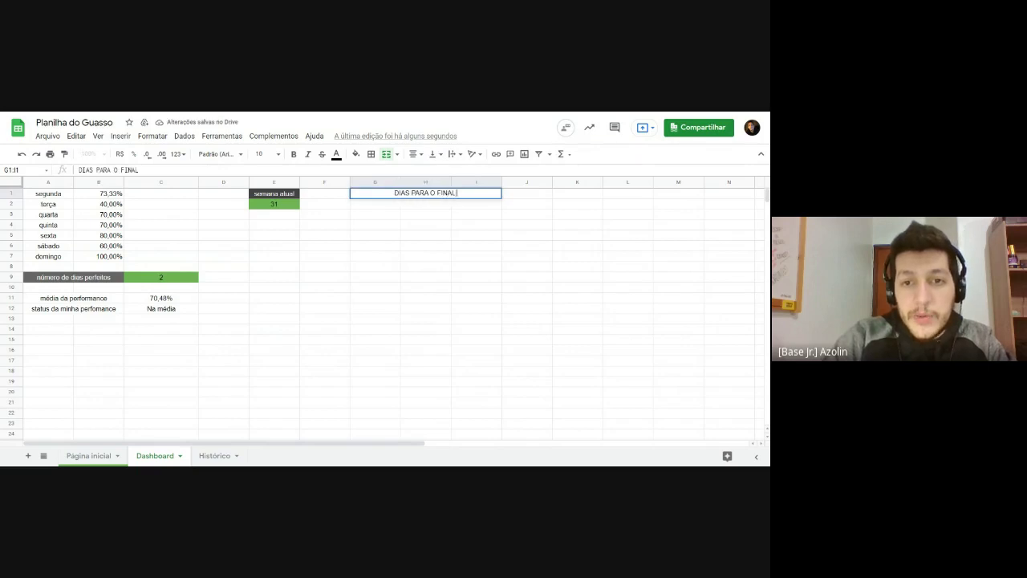
pyautogui.write(' DO SURTO')
pyautogui.press('Return')
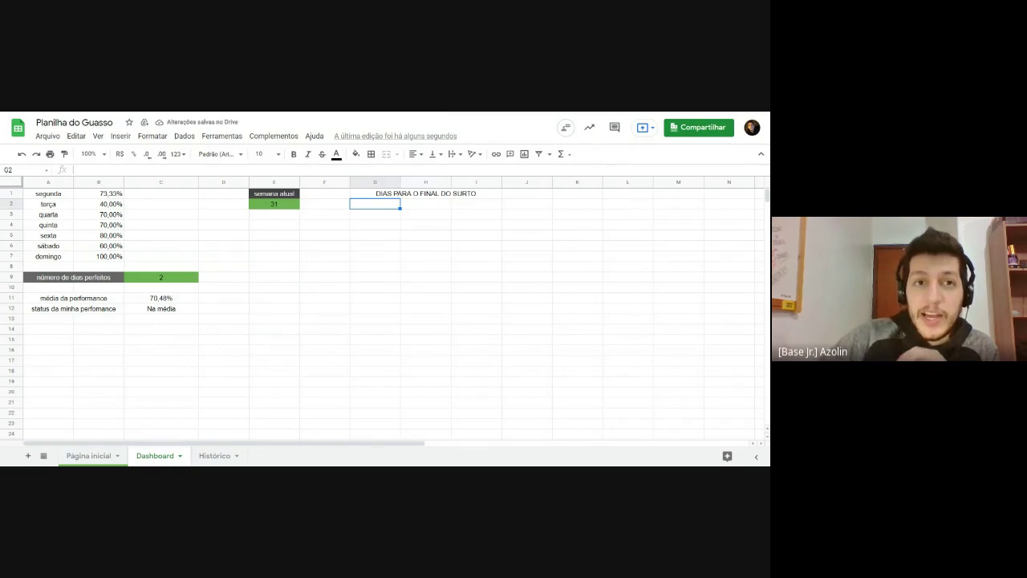
pyautogui.moveTo(375, 204); pyautogui.dragTo(468, 236)
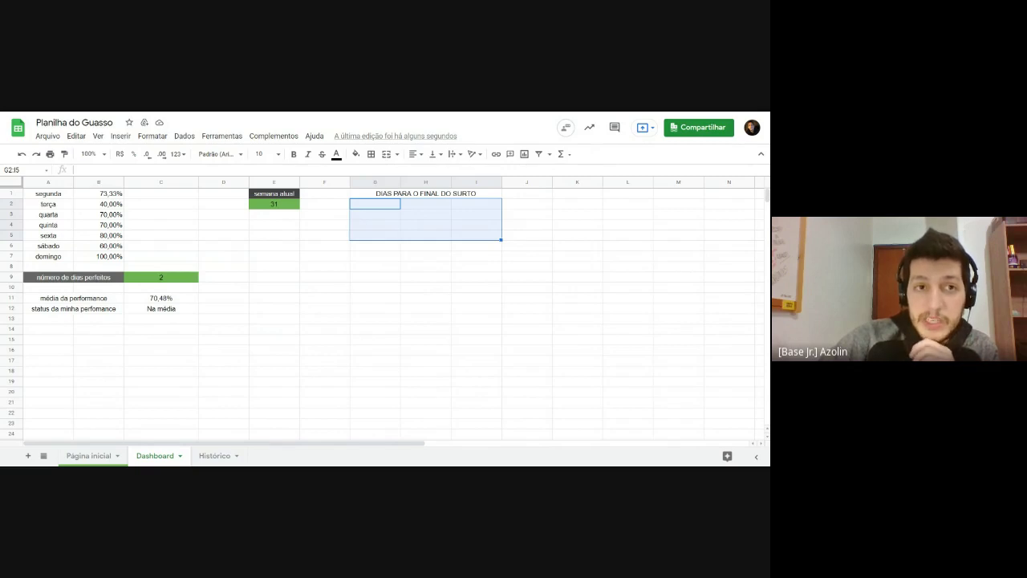
# Step: Start =IMPORTRANGE( in G2 and expand its help card to read the url_da_planilha argument
pyautogui.click(374, 208)
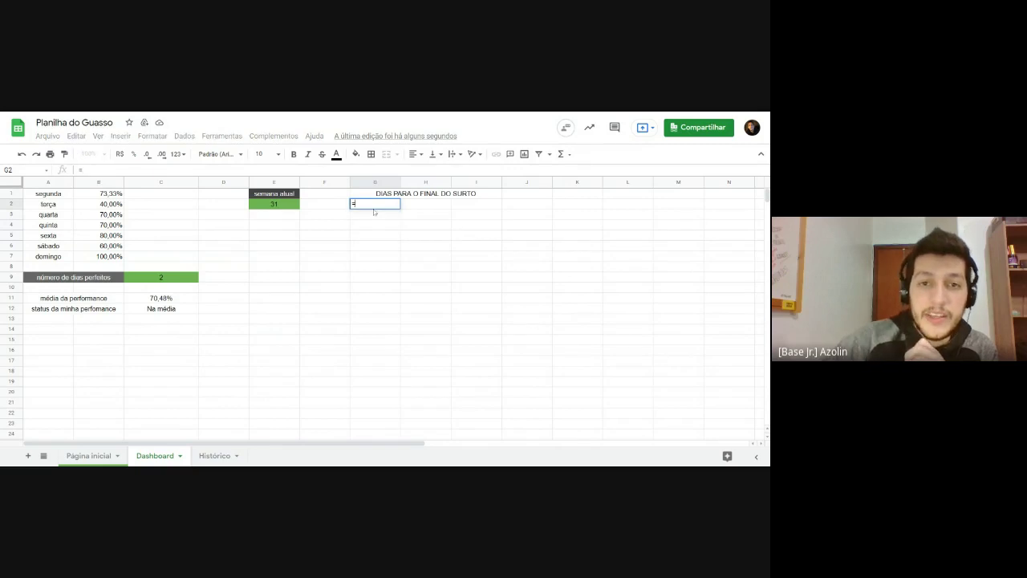
pyautogui.write('=IMPOR')
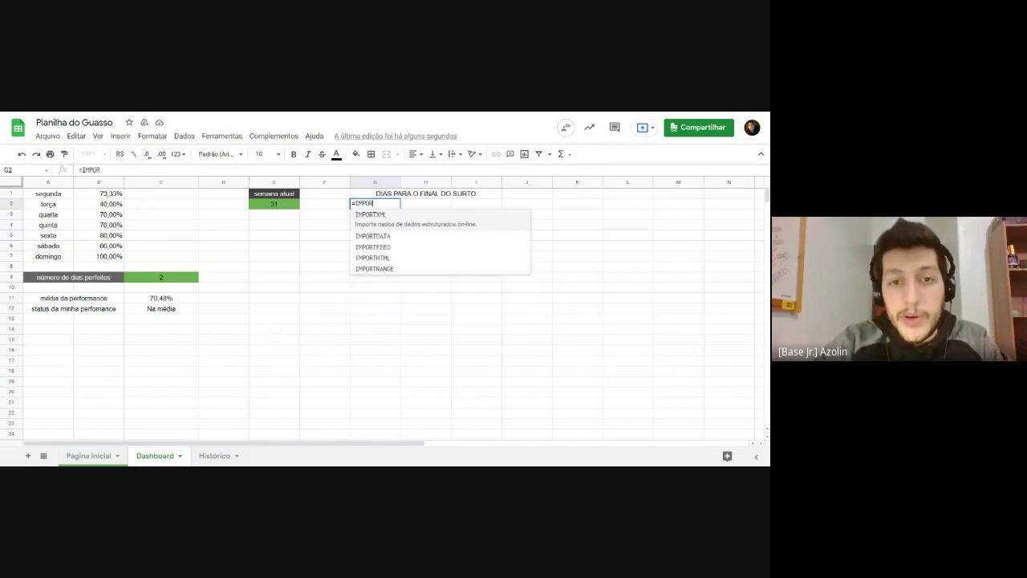
pyautogui.write('TRANGE')
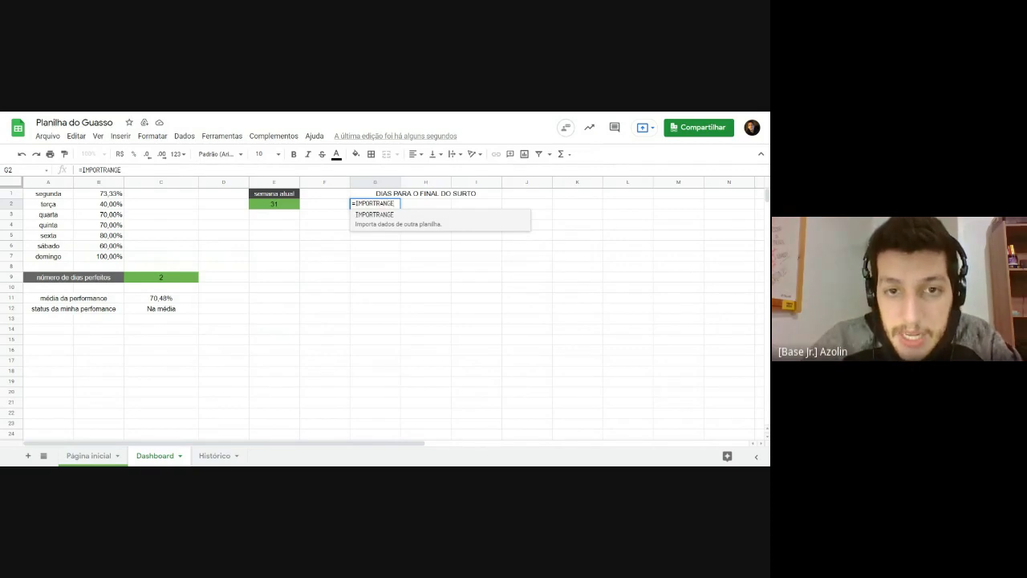
pyautogui.hotkey('shift', 'Left')
pyautogui.hotkey('shift', 'Left')
pyautogui.hotkey('shift', 'Left')
pyautogui.hotkey('shift', 'Left')
pyautogui.hotkey('shift', 'Left')
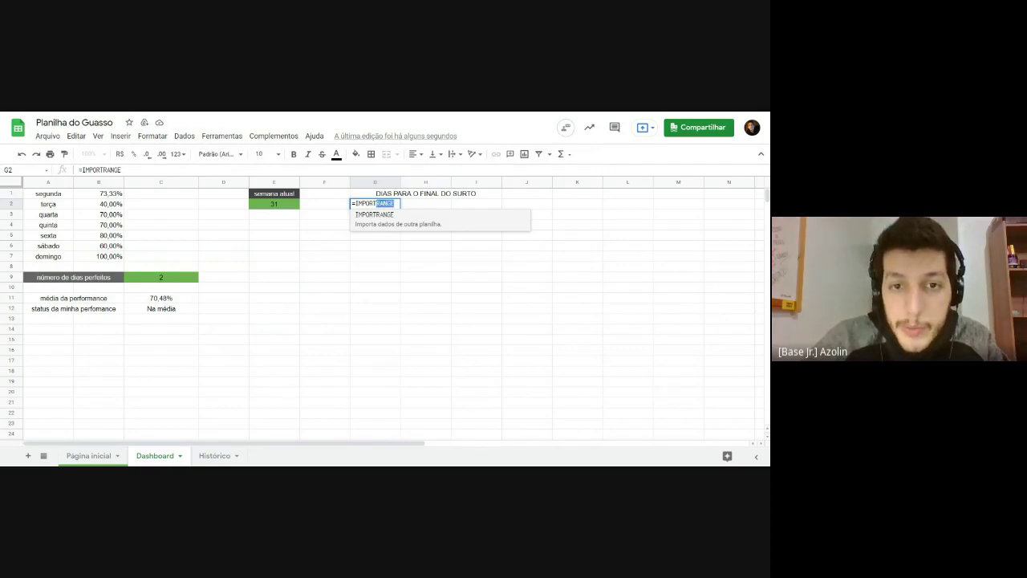
pyautogui.press('End')
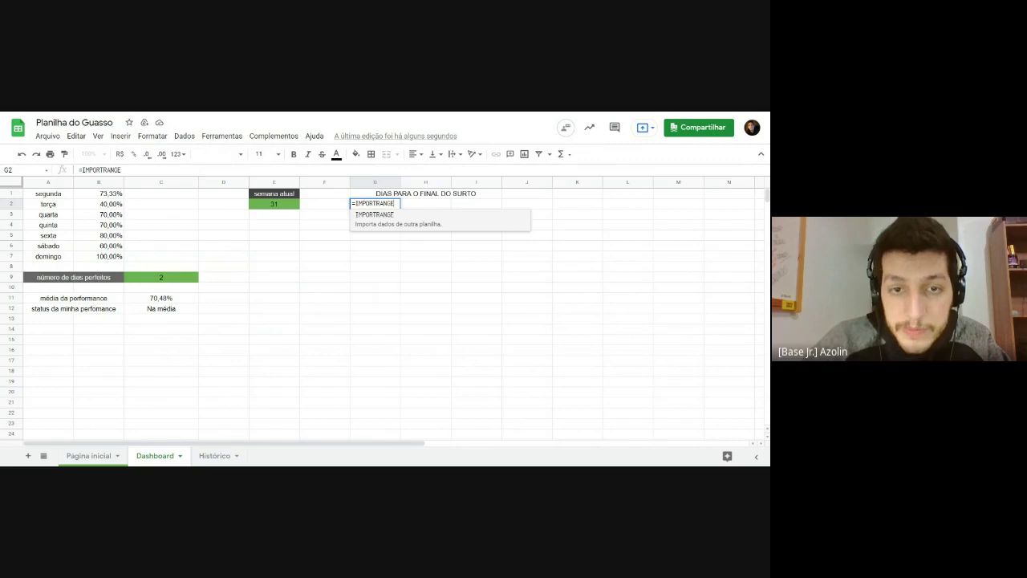
pyautogui.write('(')
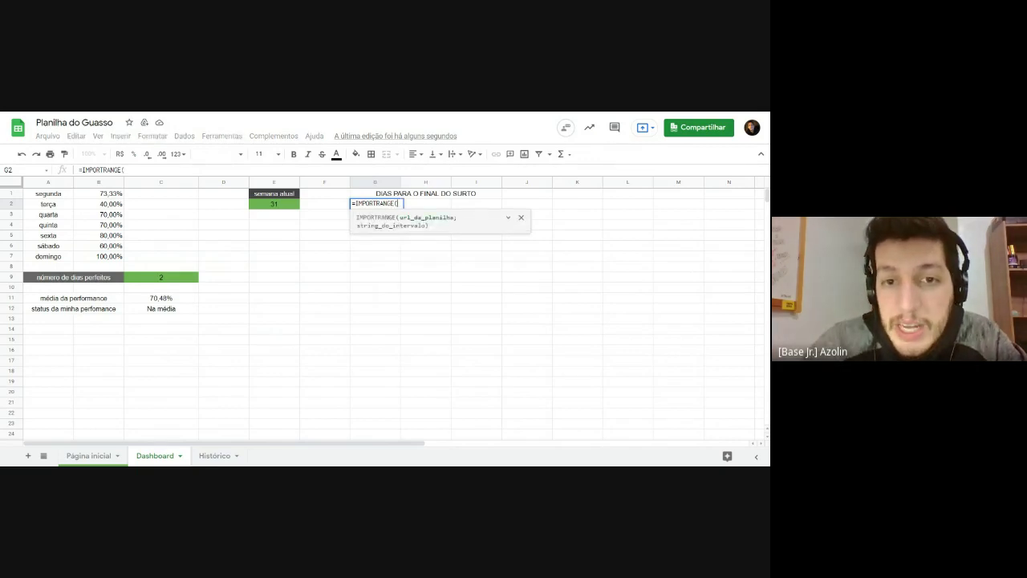
pyautogui.click(508, 218)
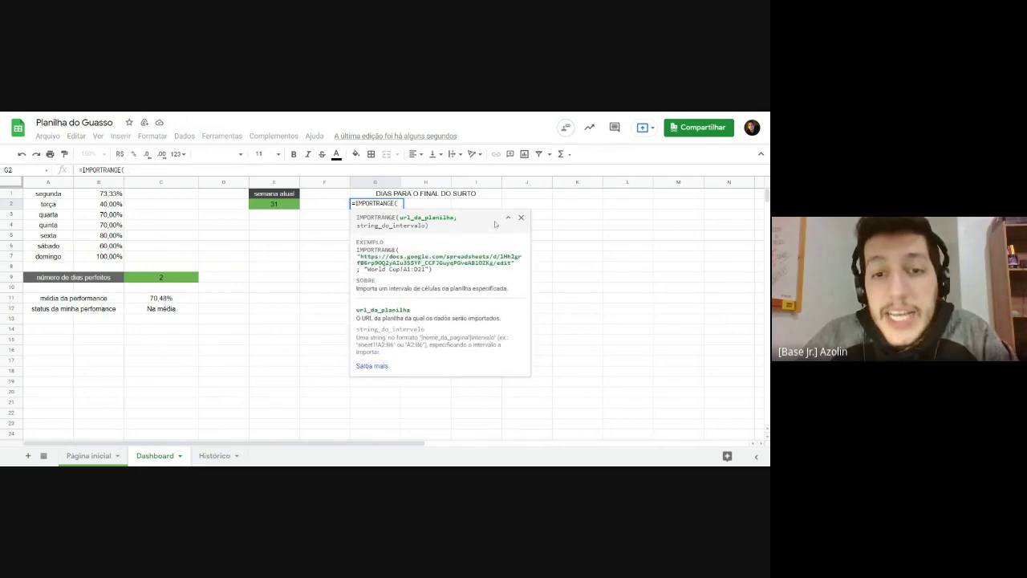
pyautogui.moveTo(398, 218); pyautogui.dragTo(456, 218)
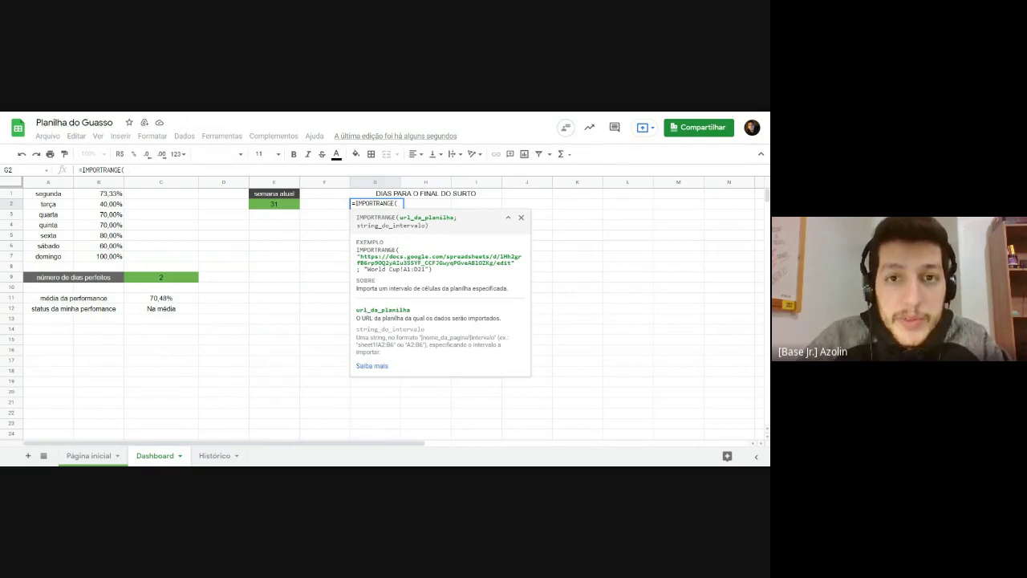
# Step: Cancel the unfinished IMPORTRANGE entry so G2 stays empty
pyautogui.click(320, 297)
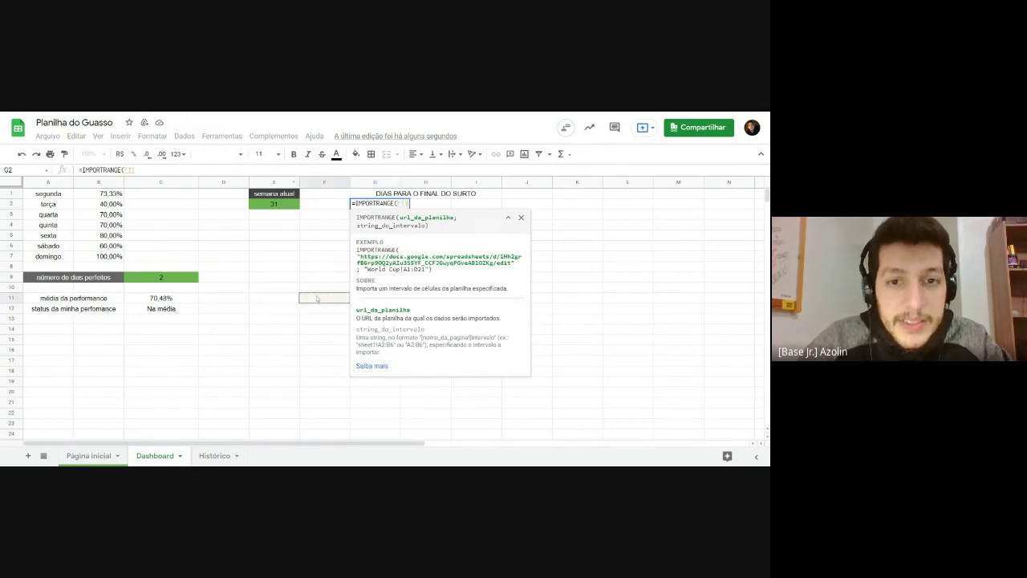
pyautogui.press('Escape')
pyautogui.click(284, 278)
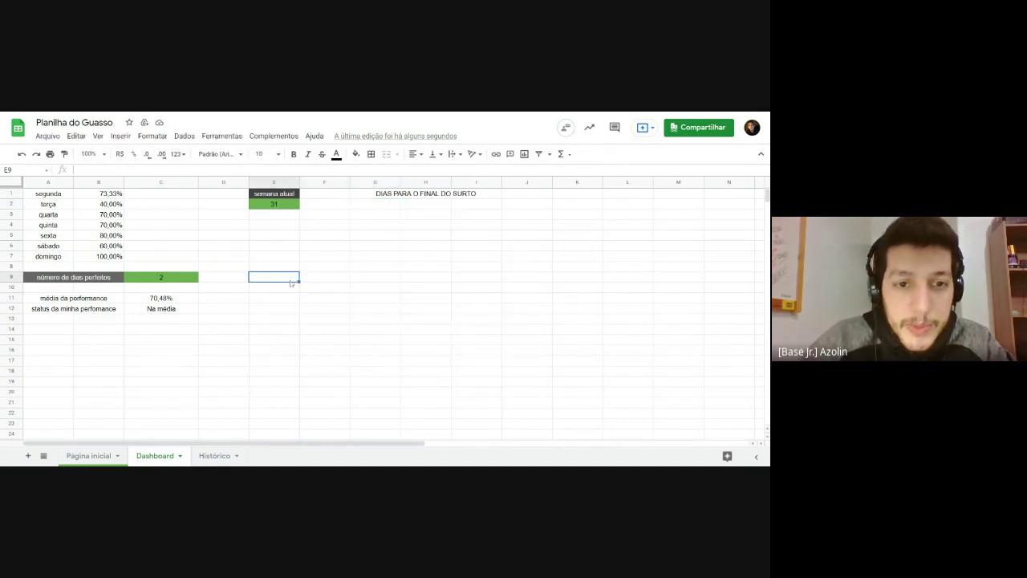
pyautogui.click(326, 279)
pyautogui.click(367, 329)
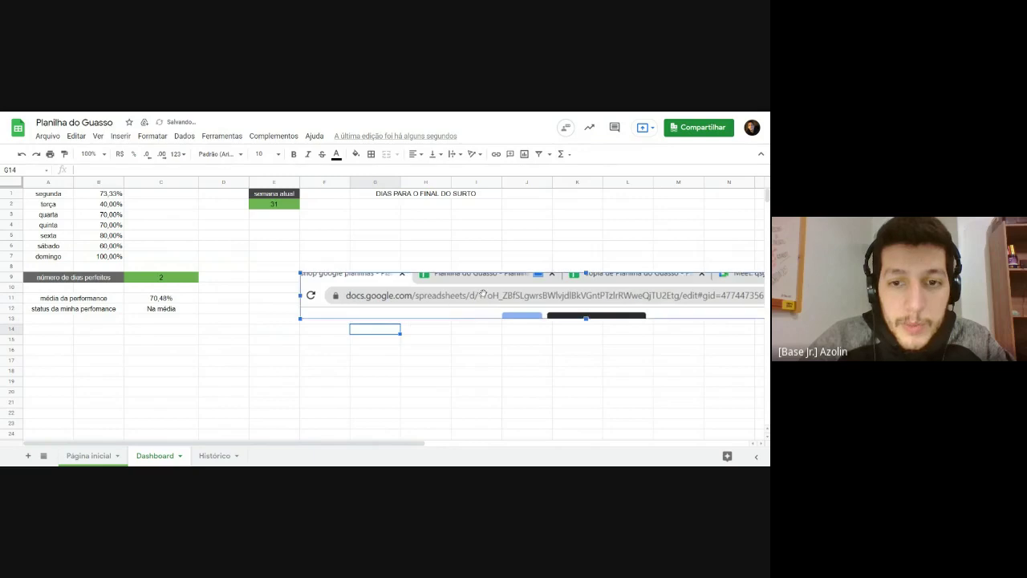
pyautogui.moveTo(410, 323); pyautogui.dragTo(243, 303)
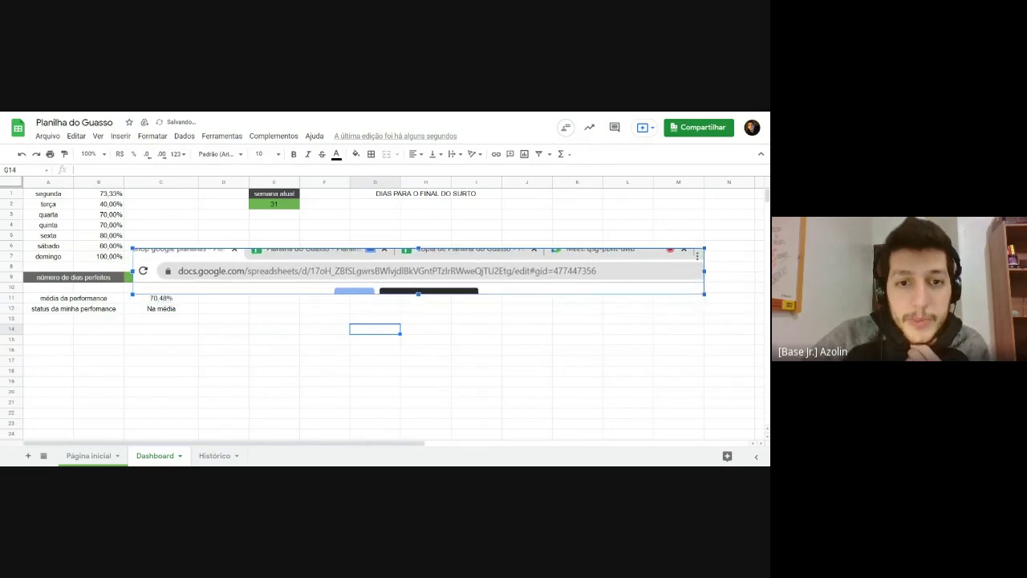
pyautogui.press('Escape')
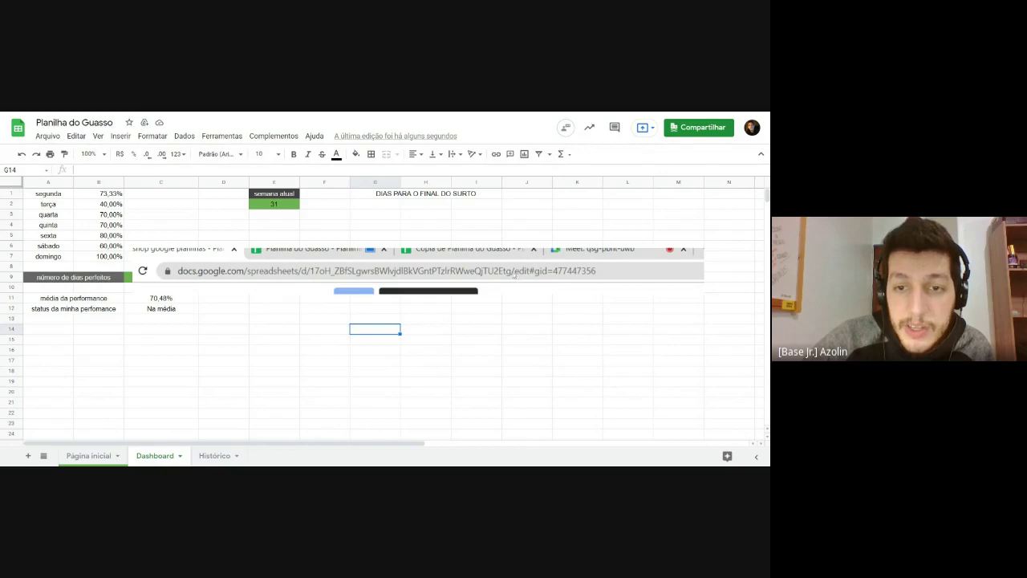
pyautogui.click(419, 279)
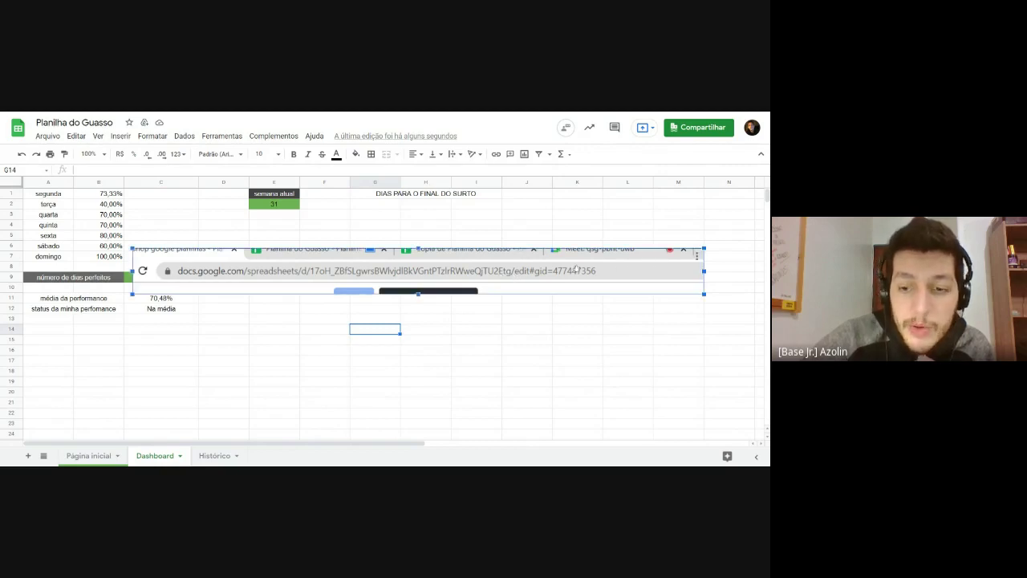
pyautogui.press('Delete')
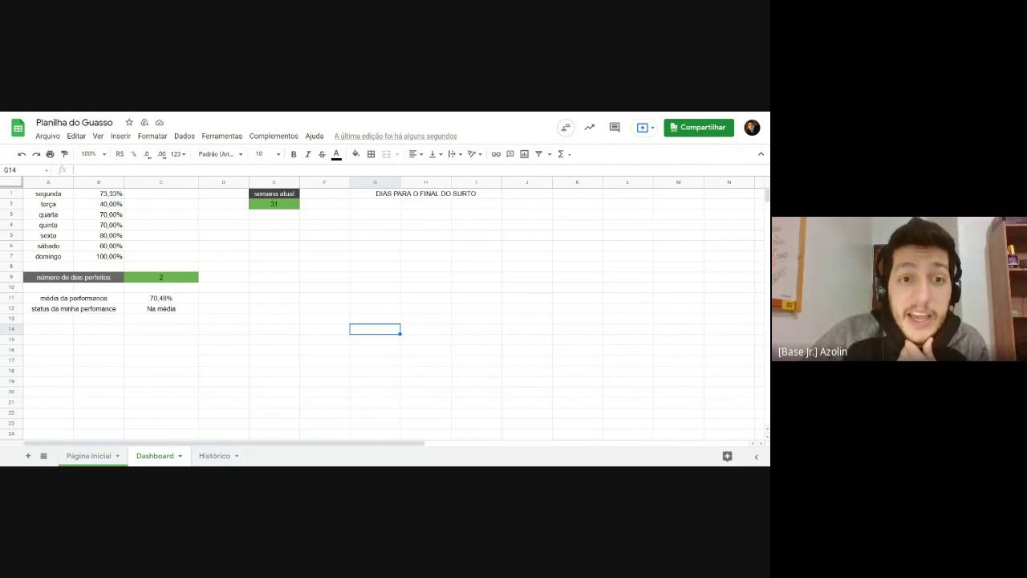
pyautogui.click(337, 225)
# Step: Start =IMPORTRANGE in G2 with the pasted source spreadsheet ID in quotes
pyautogui.click(366, 208)
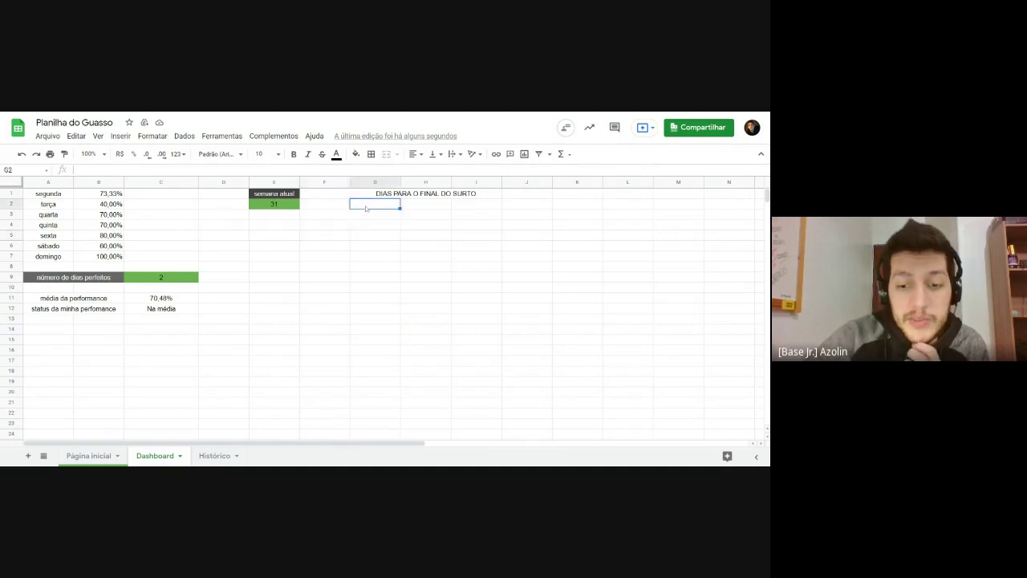
pyautogui.write('=IMPORT')
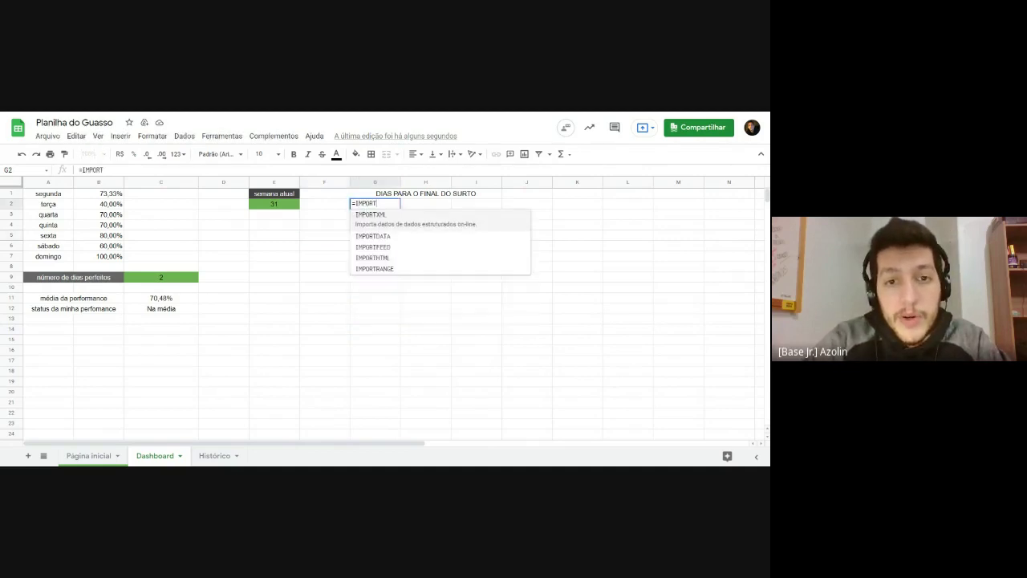
pyautogui.write('RANGE(')
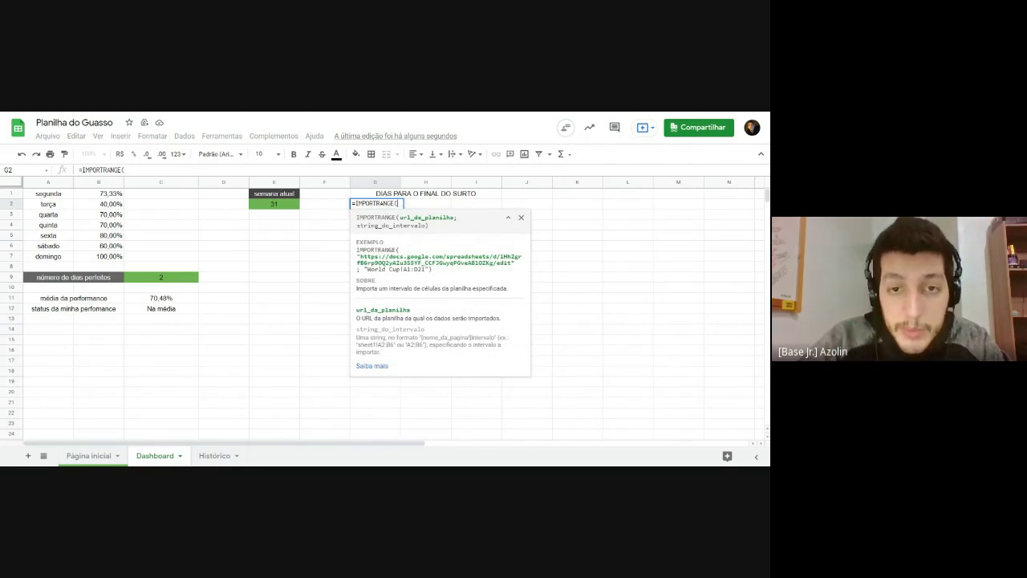
pyautogui.write('"')
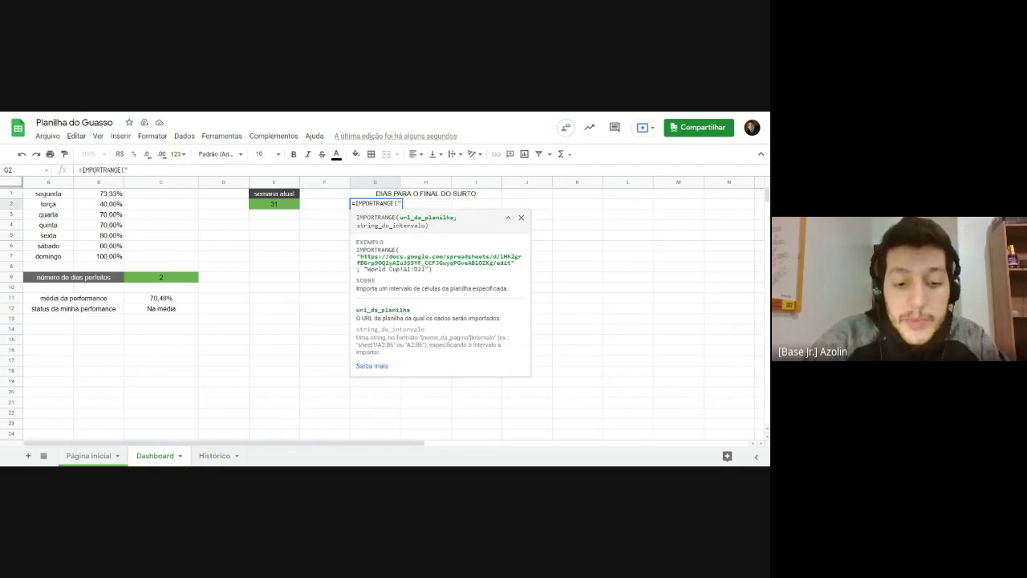
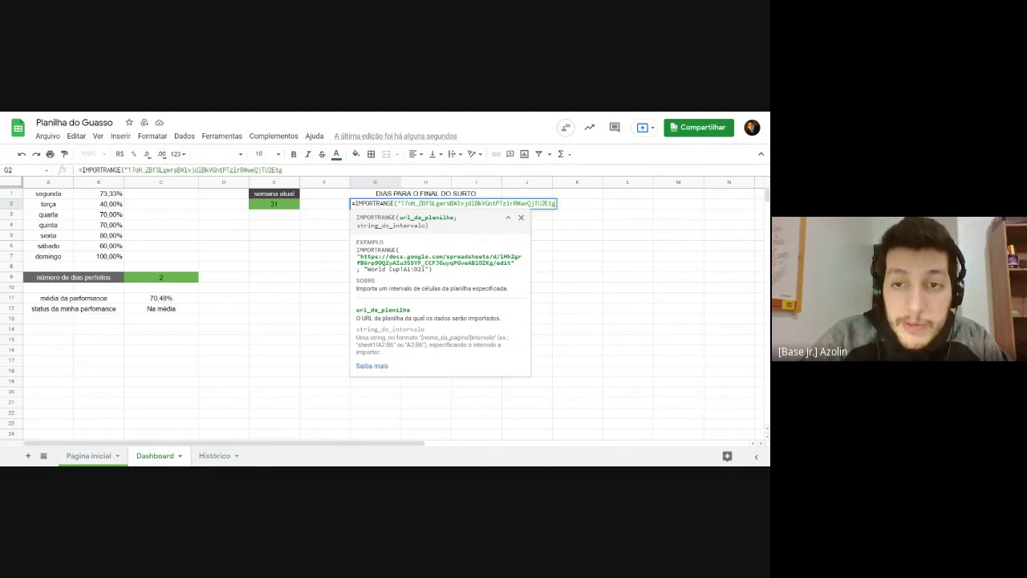
pyautogui.write('"')
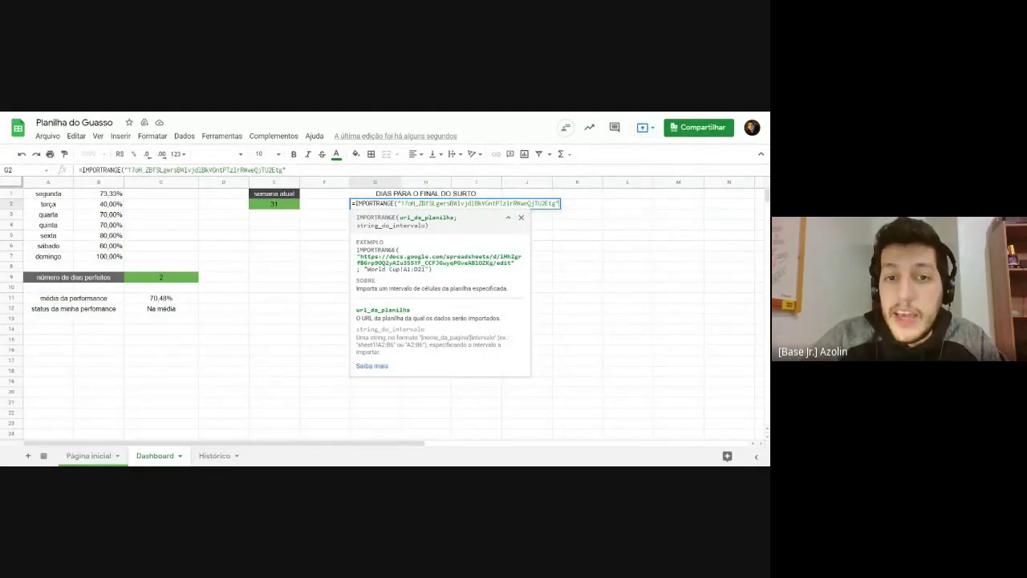
# Step: Add a semicolon and an opening quote to begin the range argument
pyautogui.moveTo(395, 217); pyautogui.dragTo(456, 217)
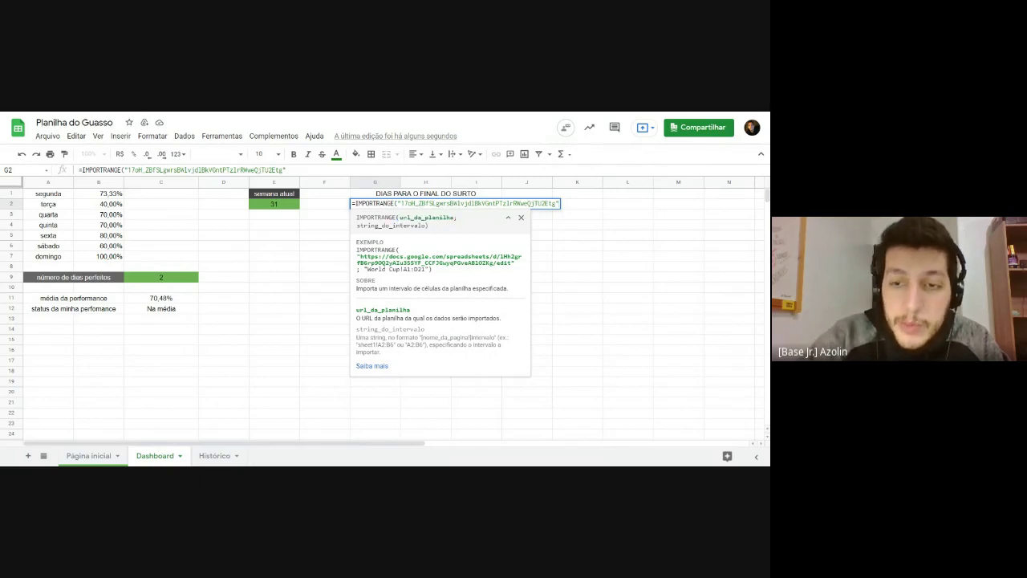
pyautogui.write(';')
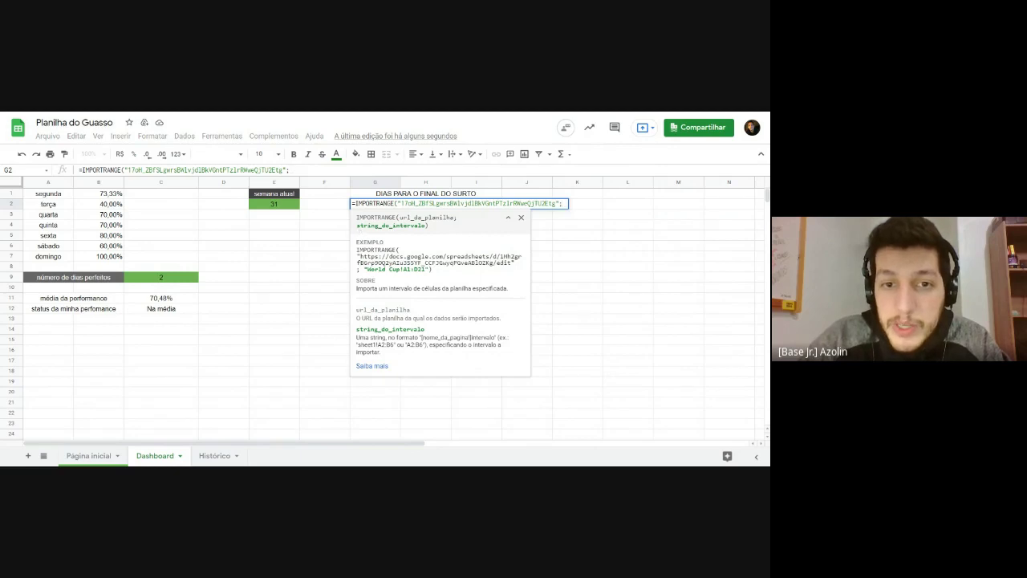
pyautogui.moveTo(358, 225); pyautogui.dragTo(419, 225)
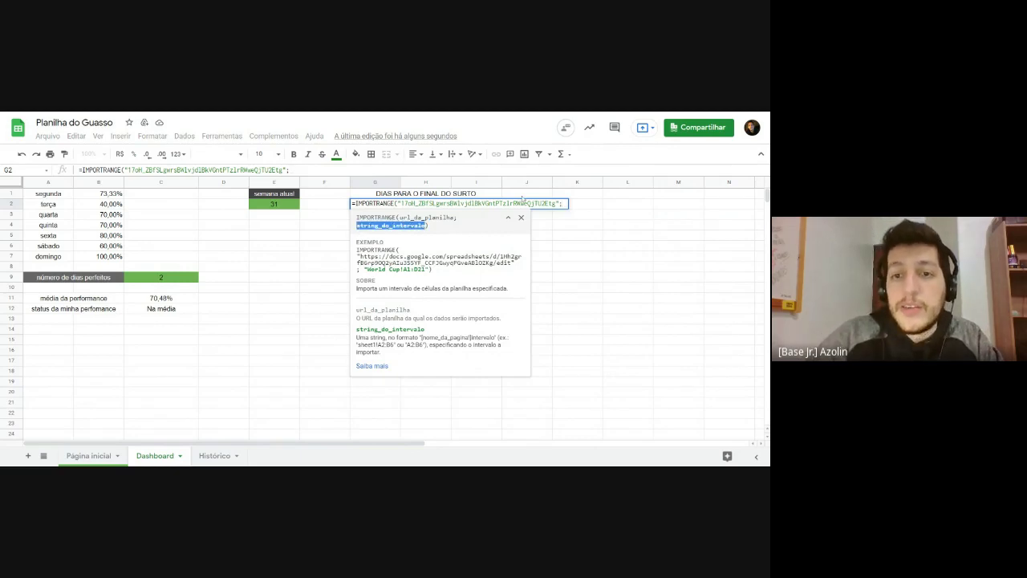
pyautogui.press('BackSpace')
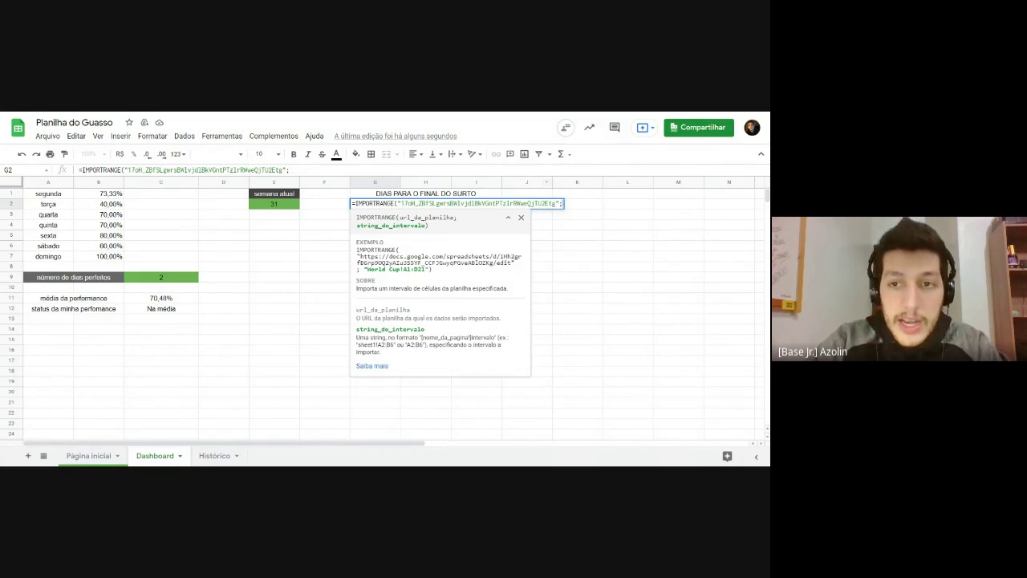
pyautogui.write('"')
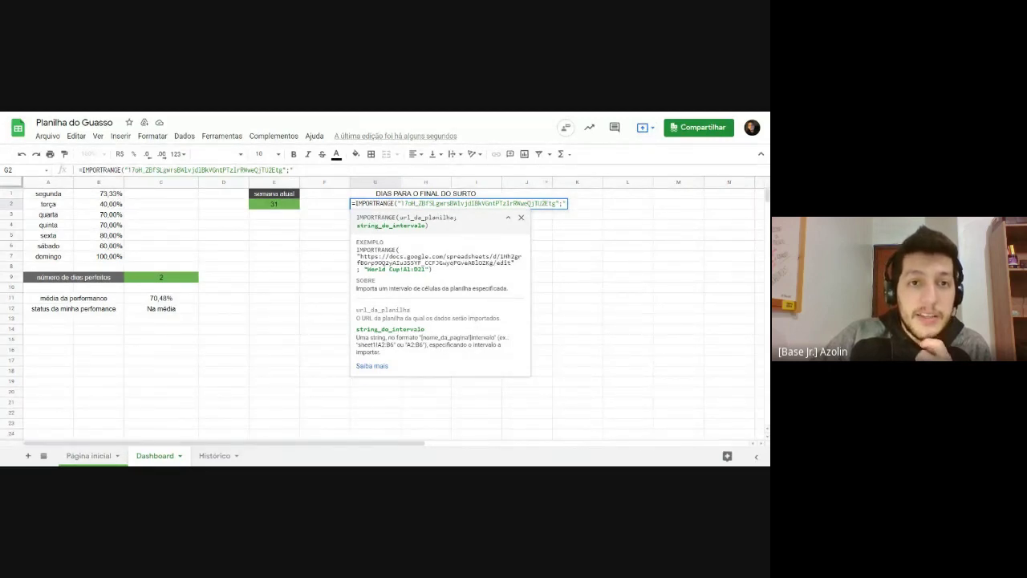
pyautogui.hotkey('ctrl', 'Tab')
# Step: Check the Faculdade table spans A1:C2, then type 'Faculdade!' into the range argument
pyautogui.moveTo(73, 194); pyautogui.dragTo(173, 216)
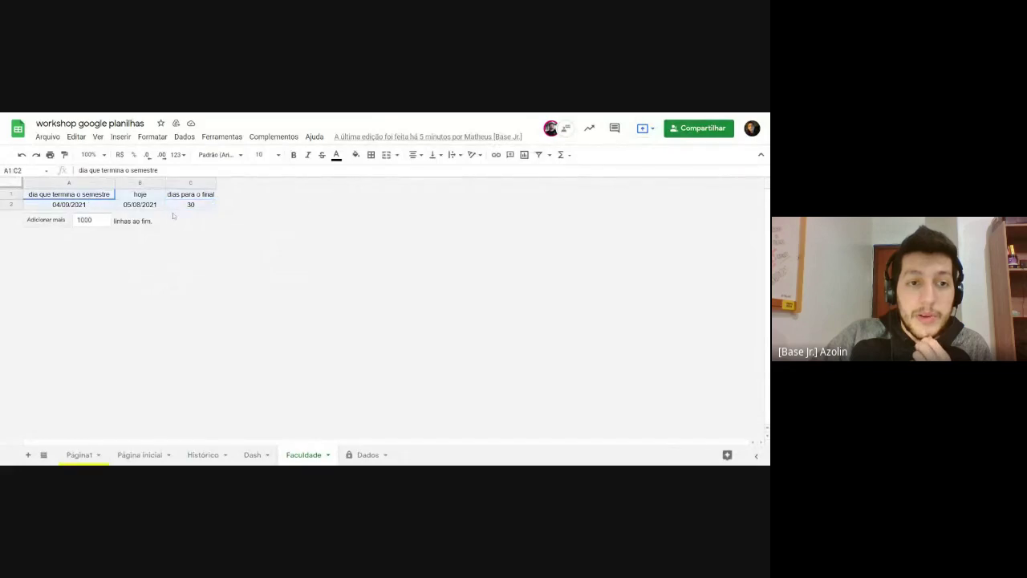
pyautogui.click(176, 204)
pyautogui.moveTo(68, 194); pyautogui.dragTo(178, 219)
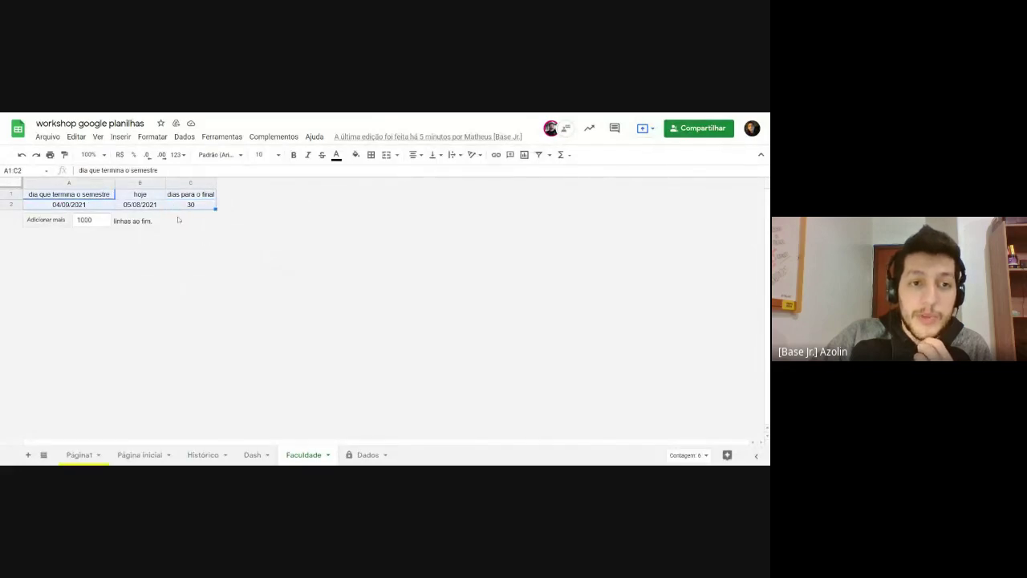
pyautogui.hotkey('ctrl', 'End')
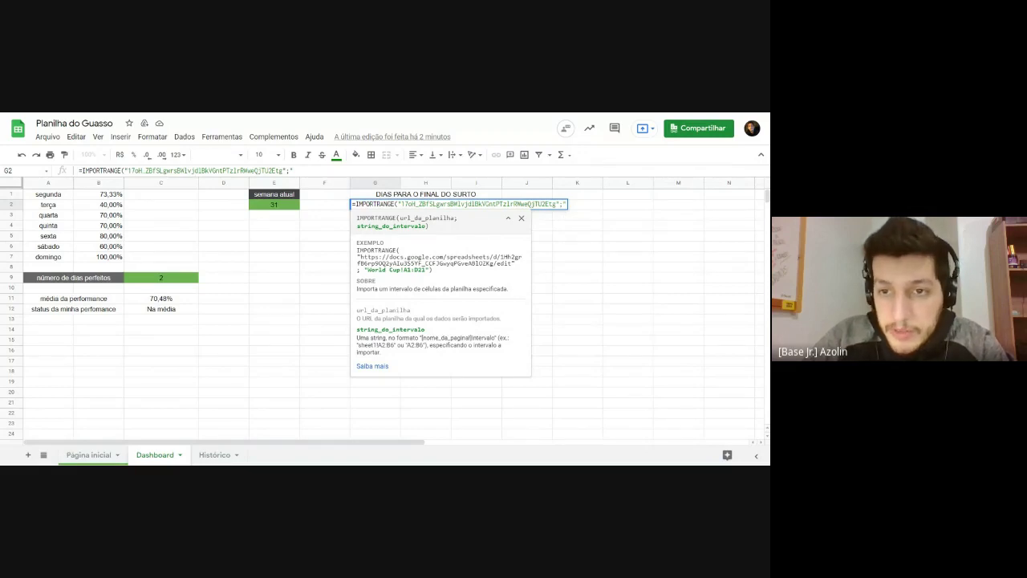
pyautogui.press('Left')
pyautogui.press('Left')
pyautogui.press('Right')
pyautogui.press('Right')
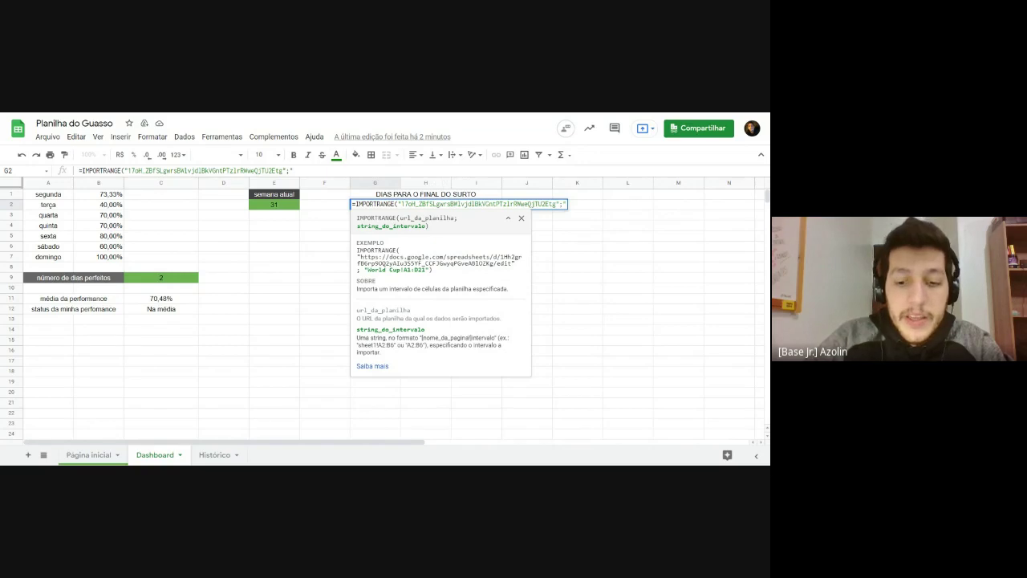
pyautogui.write('Fac')
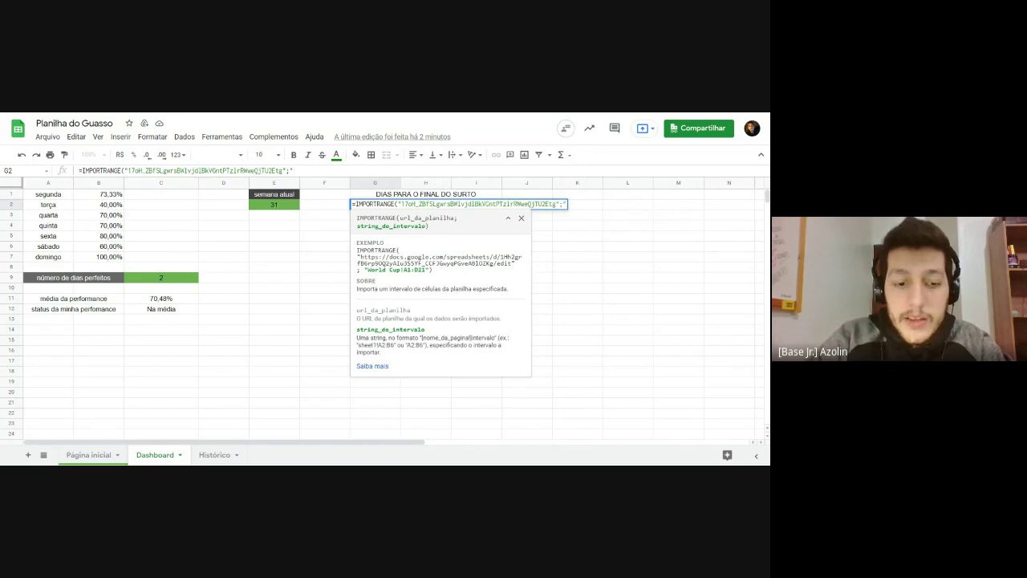
pyautogui.write('uldade')
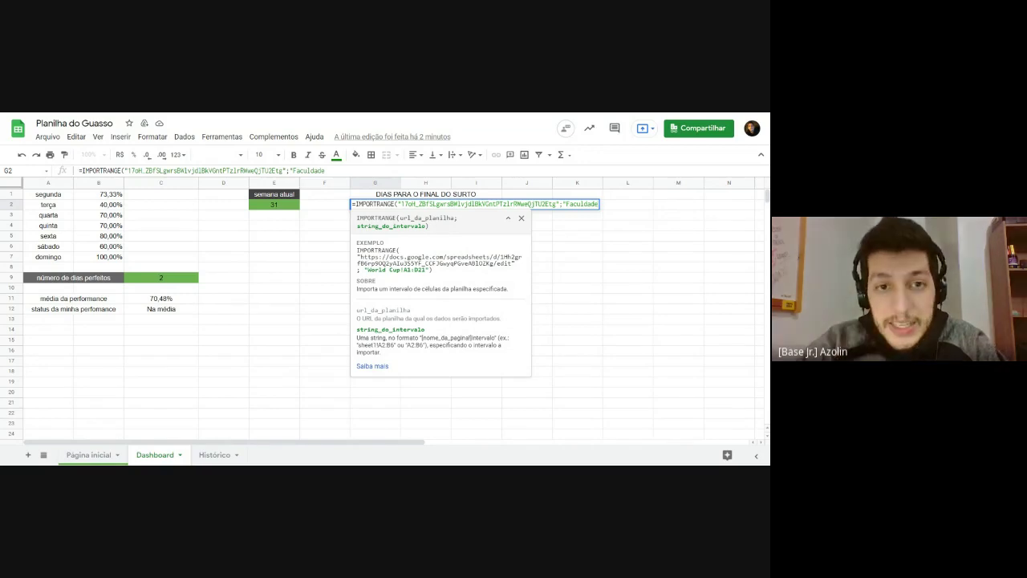
pyautogui.write('!')
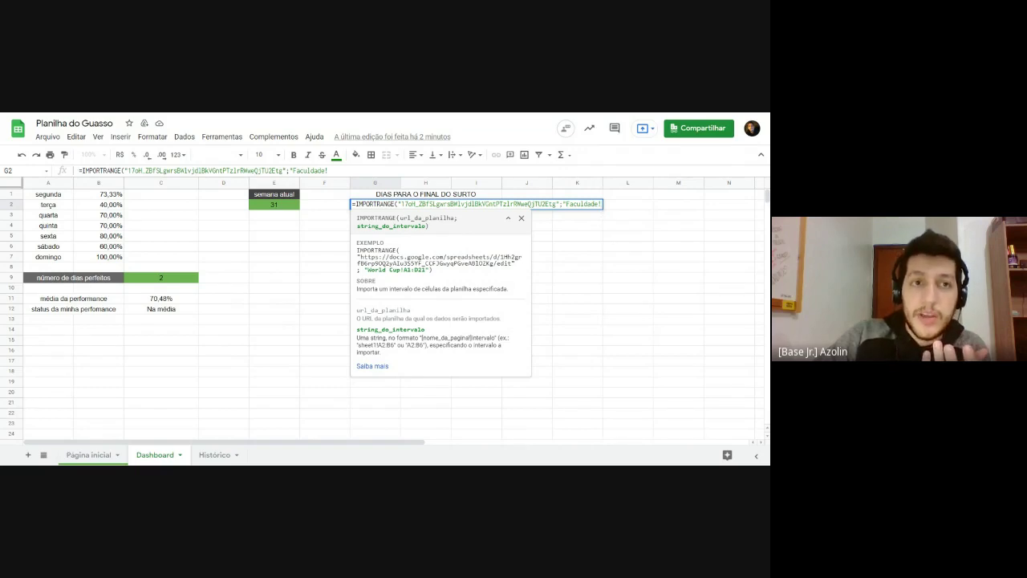
# Step: Recheck the Faculdade table range A1:C2 in the workshop spreadsheet and return to G2's formula
pyautogui.hotkey('ctrl', 'Tab')
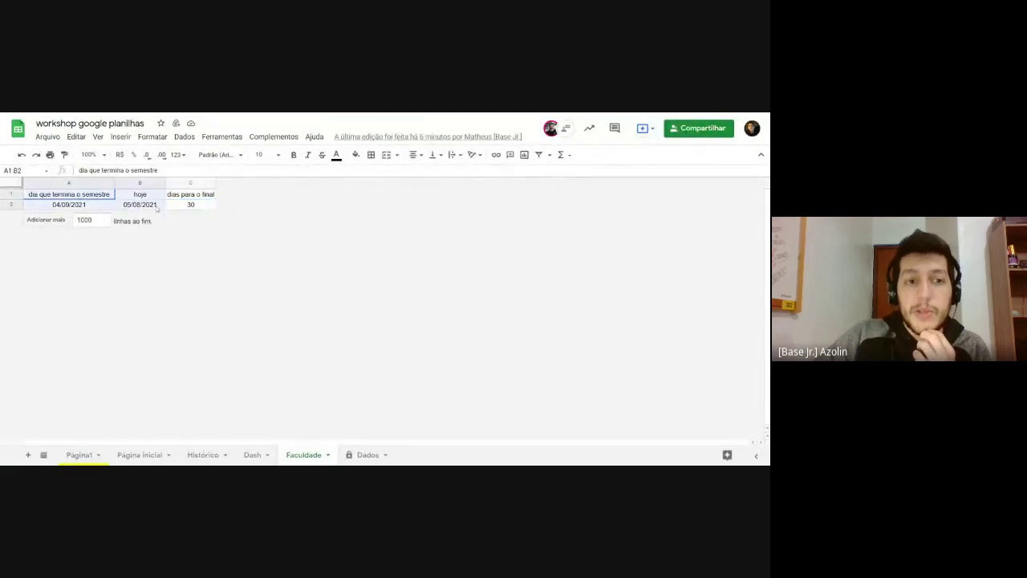
pyautogui.click(68, 197)
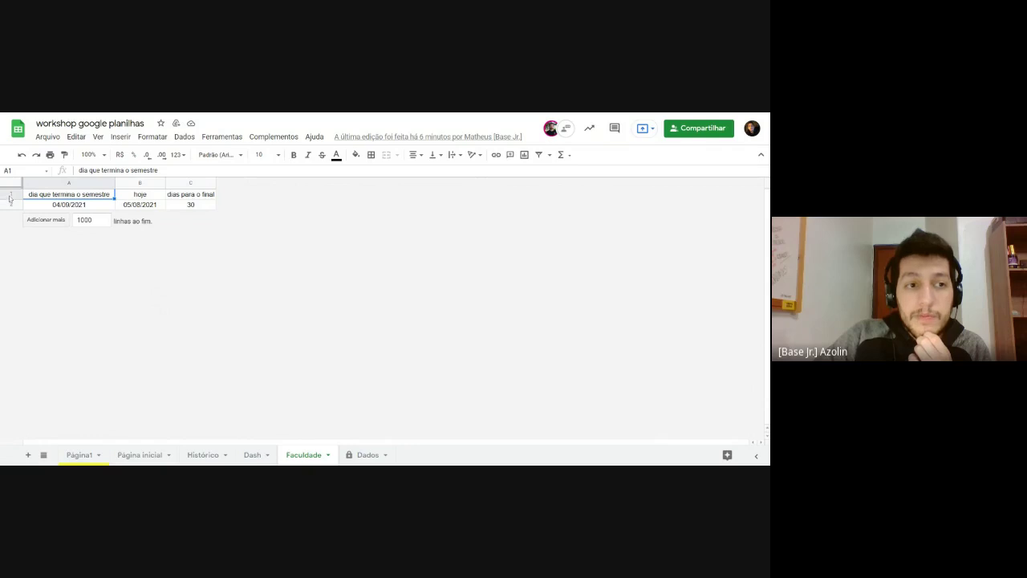
pyautogui.moveTo(50, 198); pyautogui.dragTo(198, 208)
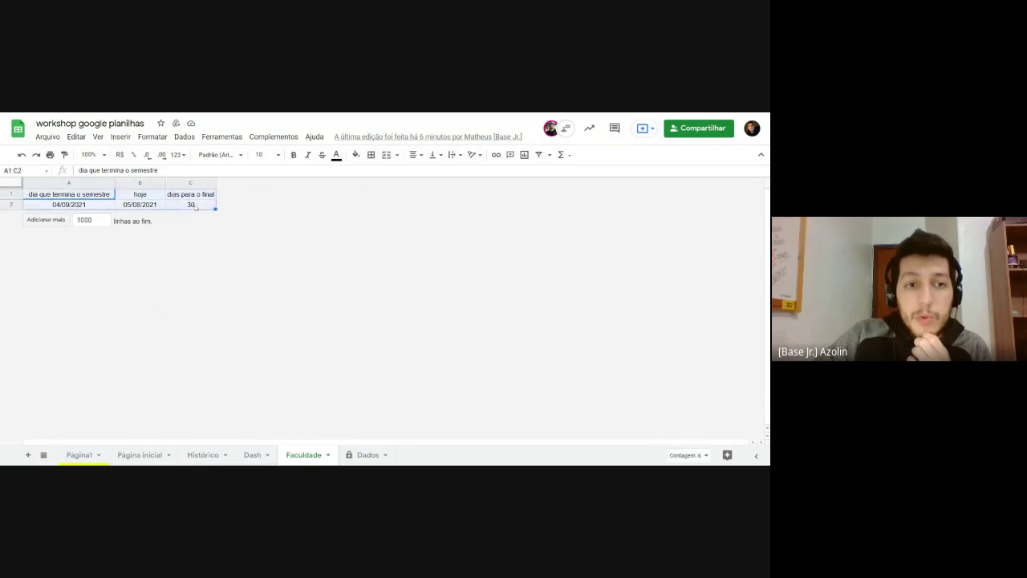
pyautogui.click(96, 191)
pyautogui.click(179, 207)
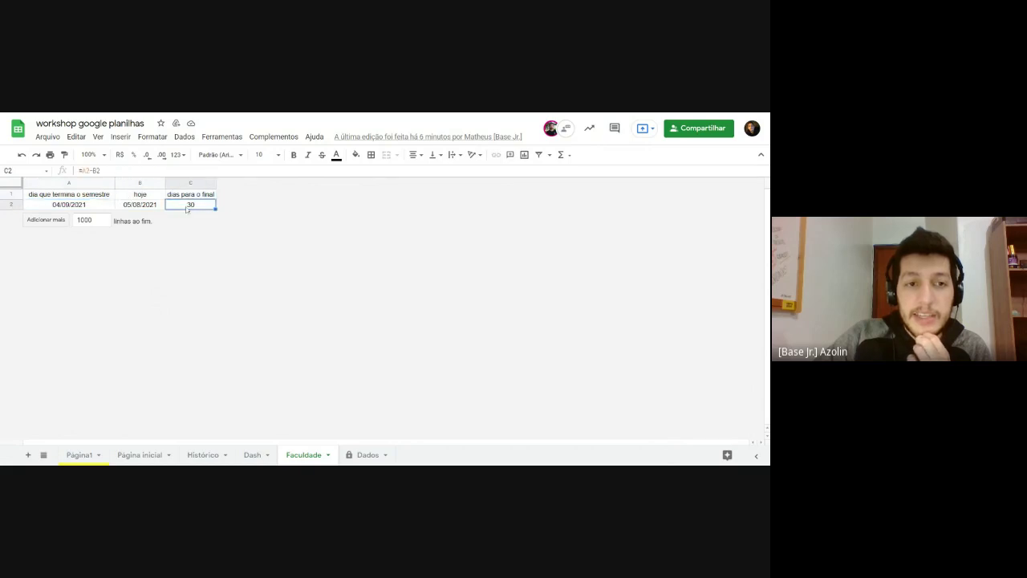
pyautogui.moveTo(72, 197); pyautogui.dragTo(193, 207)
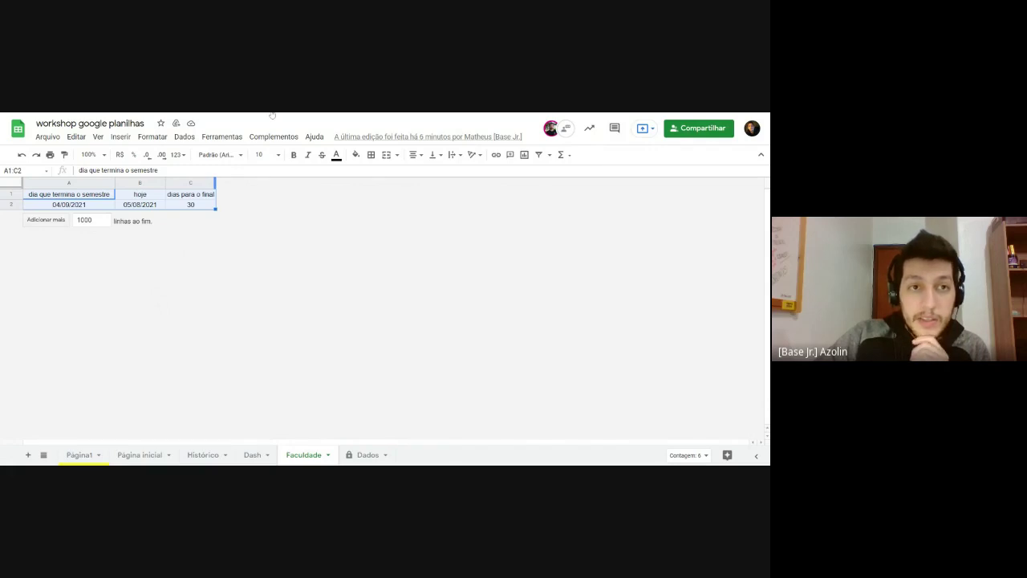
pyautogui.hotkey('ctrl', 'Tab')
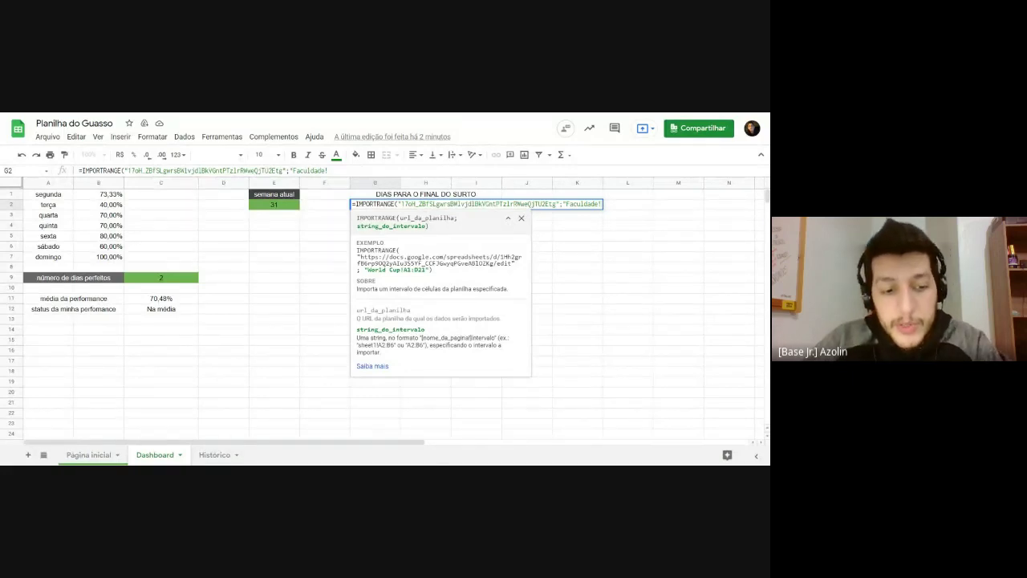
# Step: Finish G2's IMPORTRANGE with the range "Faculdade!A1:C2", close the parentheses and enter it
pyautogui.write('A1')
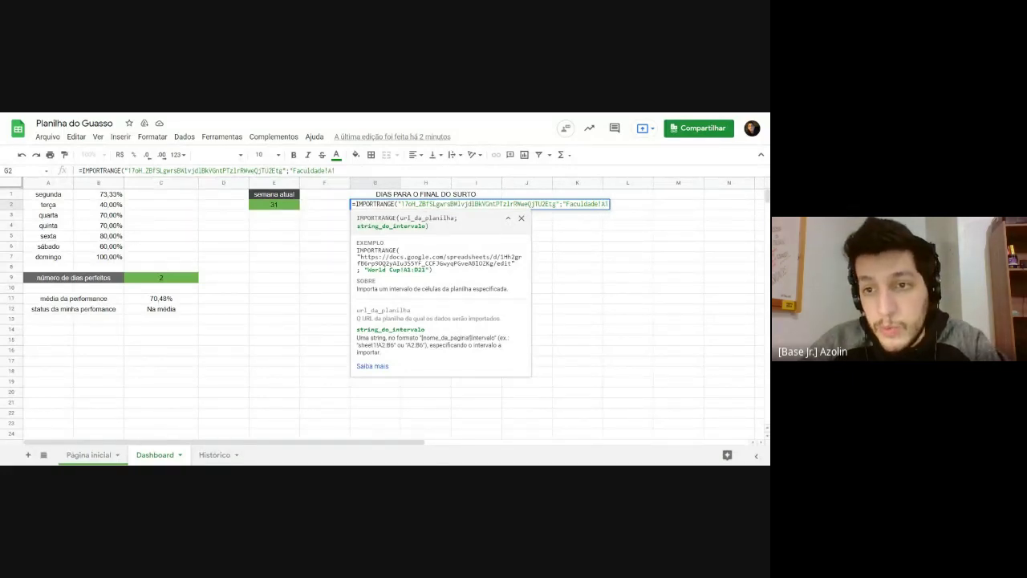
pyautogui.write(':')
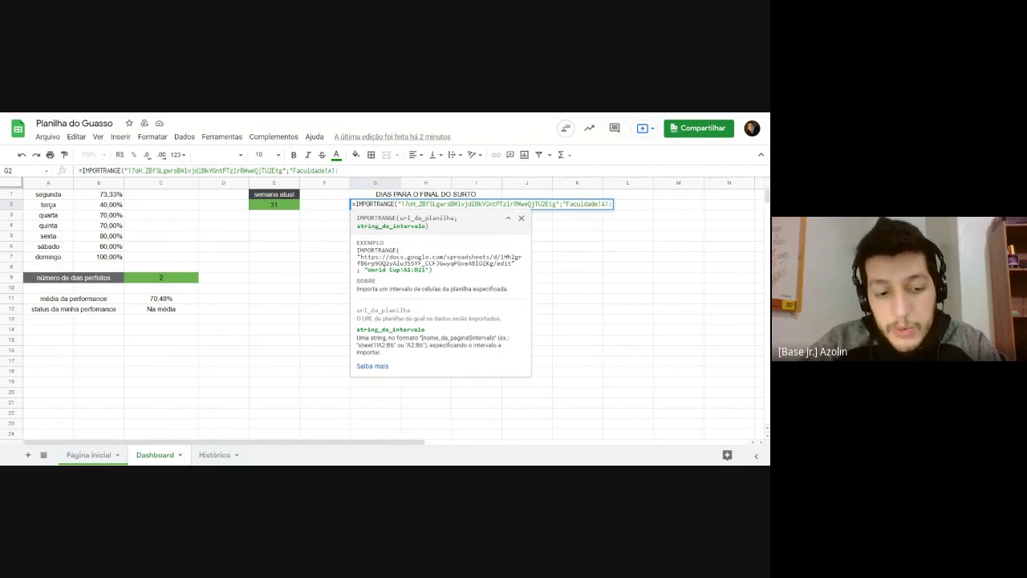
pyautogui.write('C2')
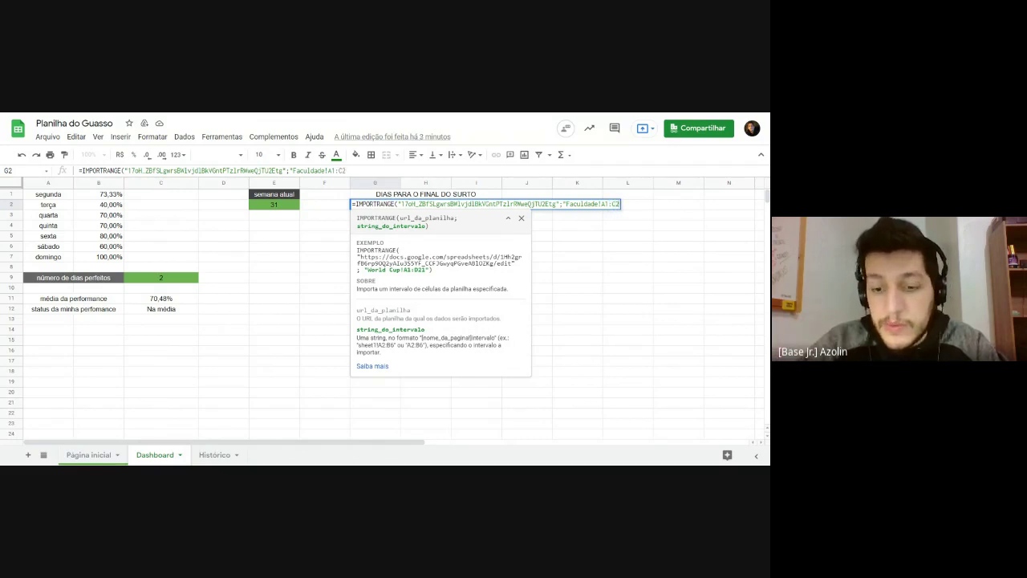
pyautogui.write('"')
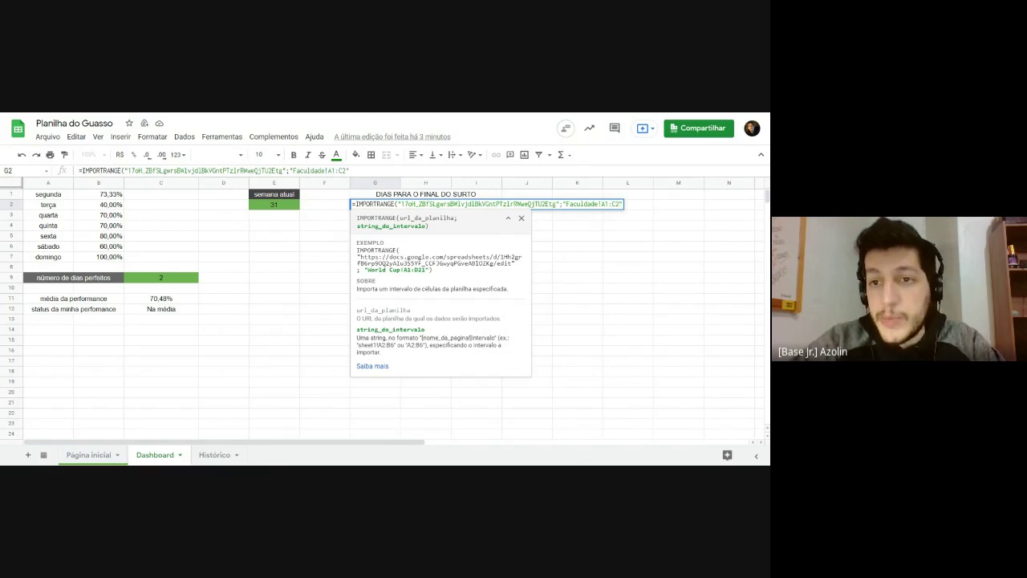
pyautogui.write(')')
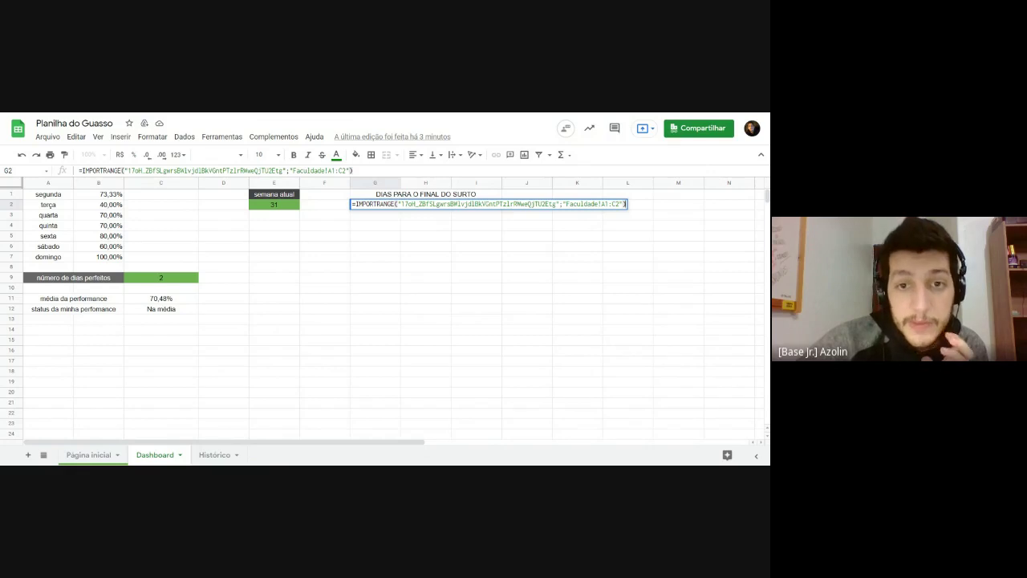
pyautogui.moveTo(398, 203); pyautogui.dragTo(620, 204)
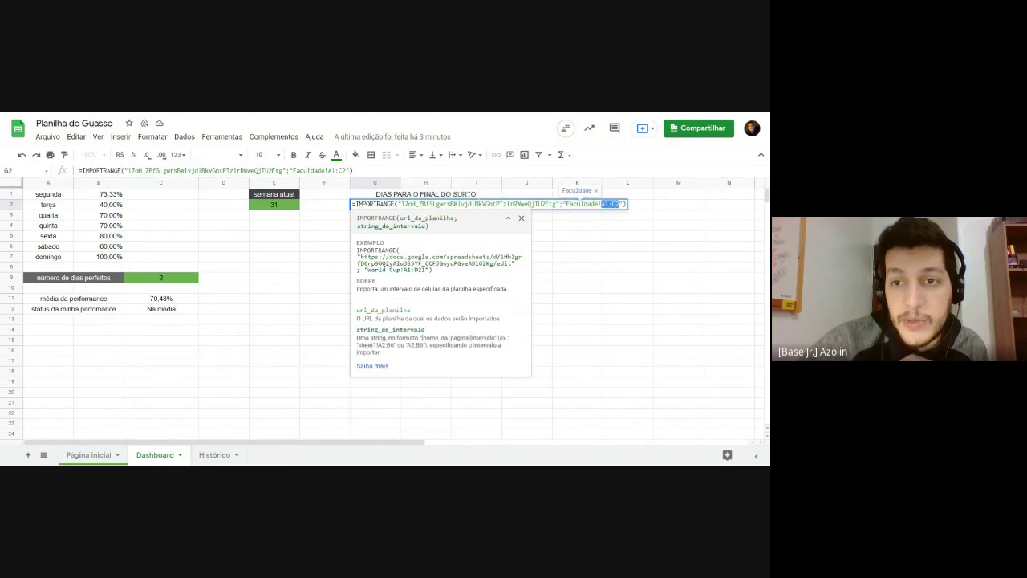
pyautogui.click(620, 204)
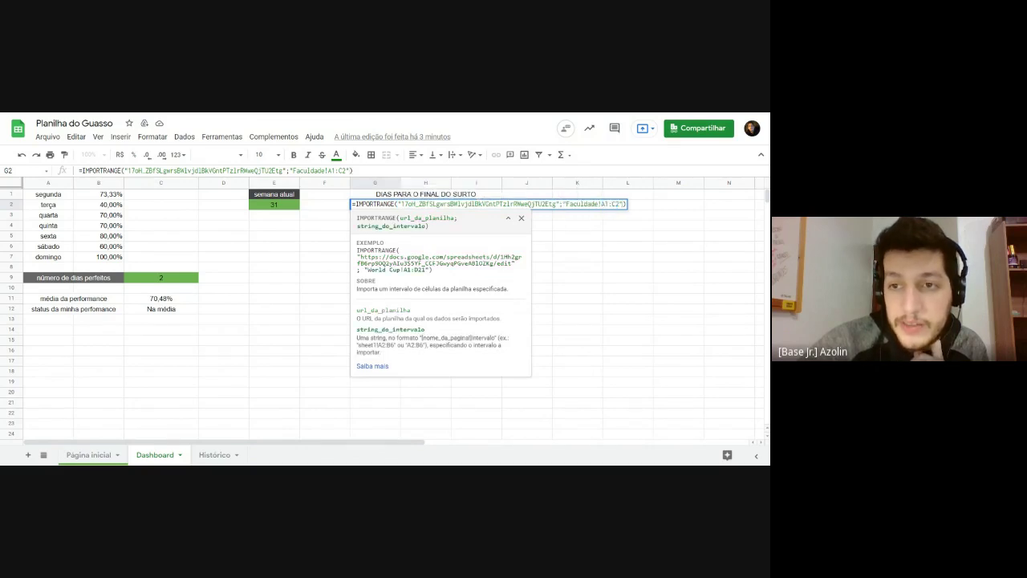
pyautogui.click(626, 204)
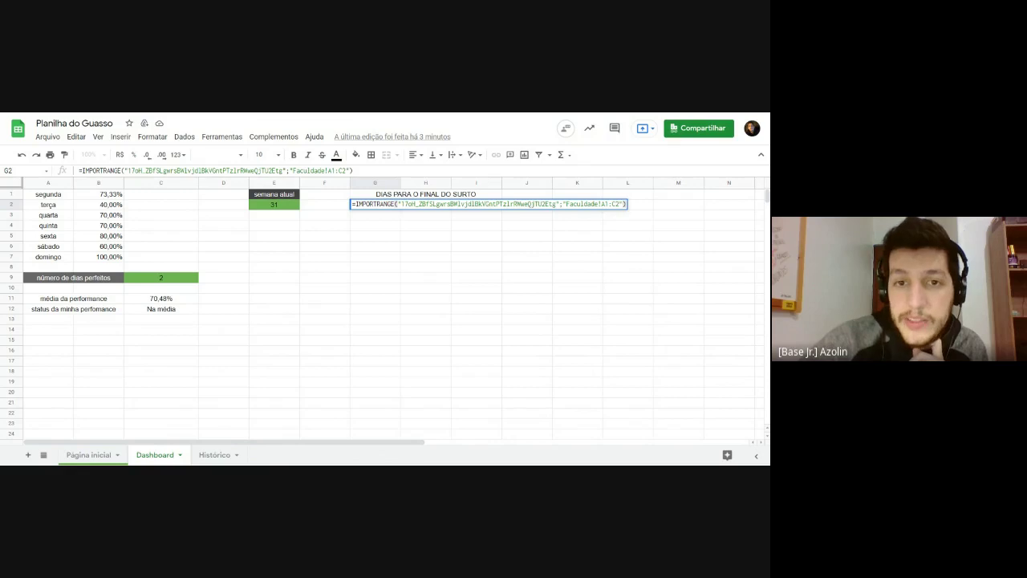
pyautogui.press('Return')
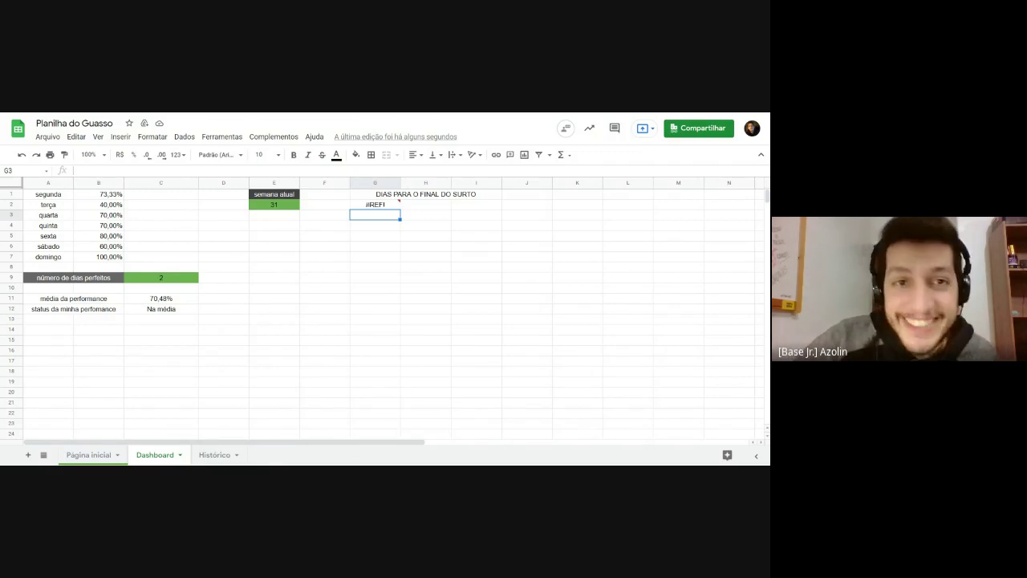
# Step: Allow access from G2's #REF! warning so the Faculdade dates and 30 days left appear
pyautogui.moveTo(386, 205)
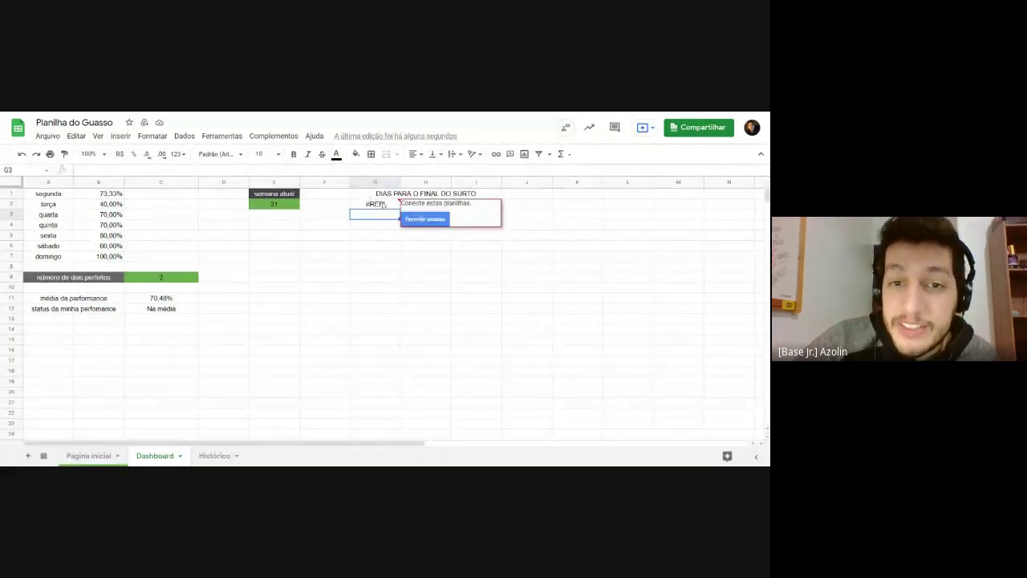
pyautogui.moveTo(419, 203); pyautogui.dragTo(442, 203)
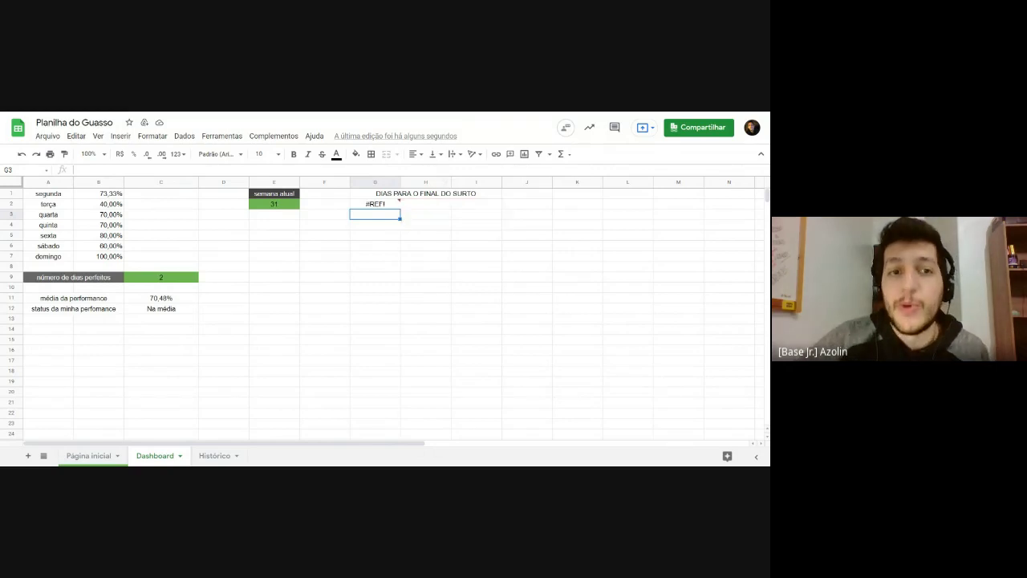
pyautogui.moveTo(389, 206)
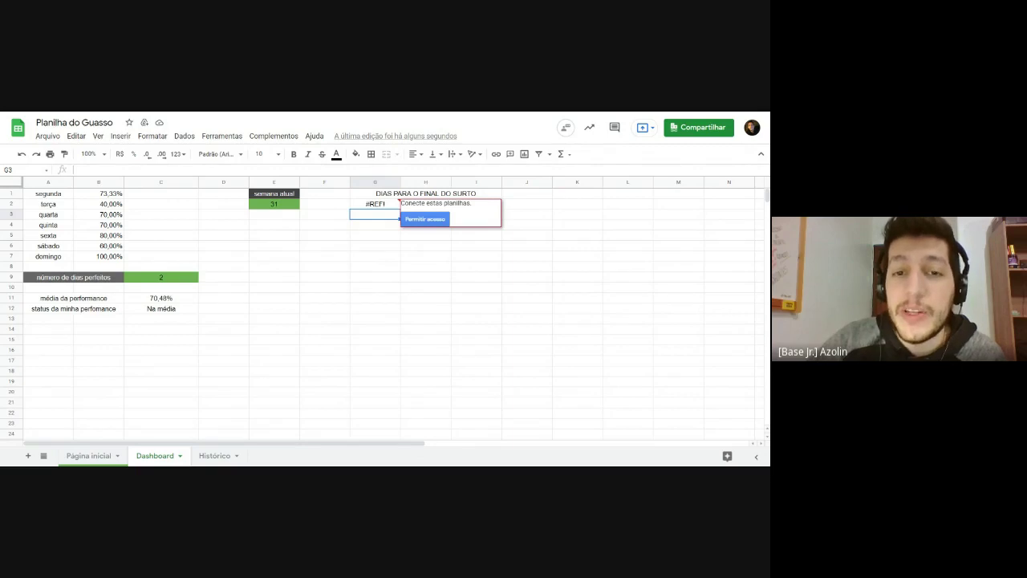
pyautogui.moveTo(400, 204); pyautogui.dragTo(472, 203)
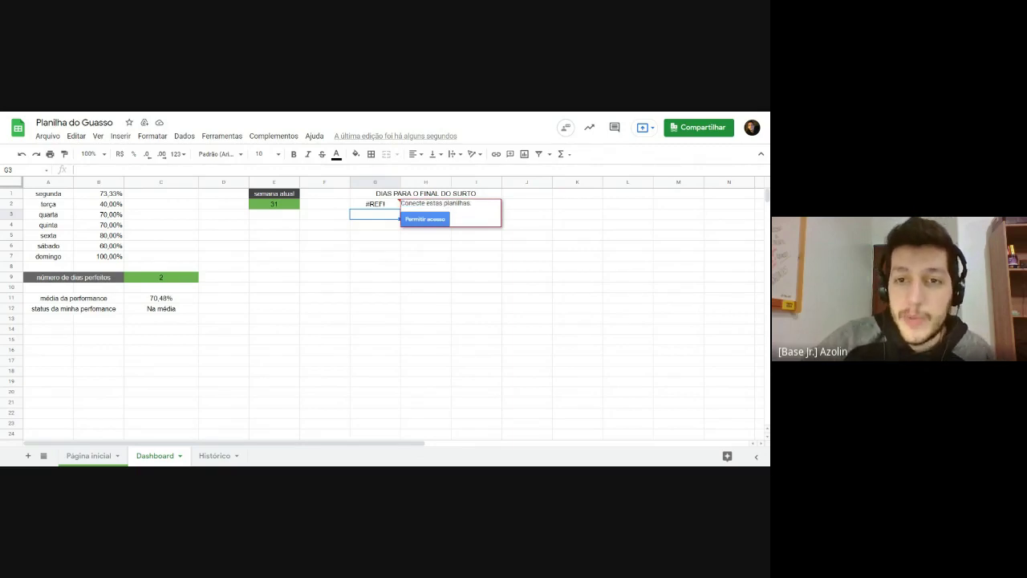
pyautogui.moveTo(468, 203); pyautogui.dragTo(425, 203)
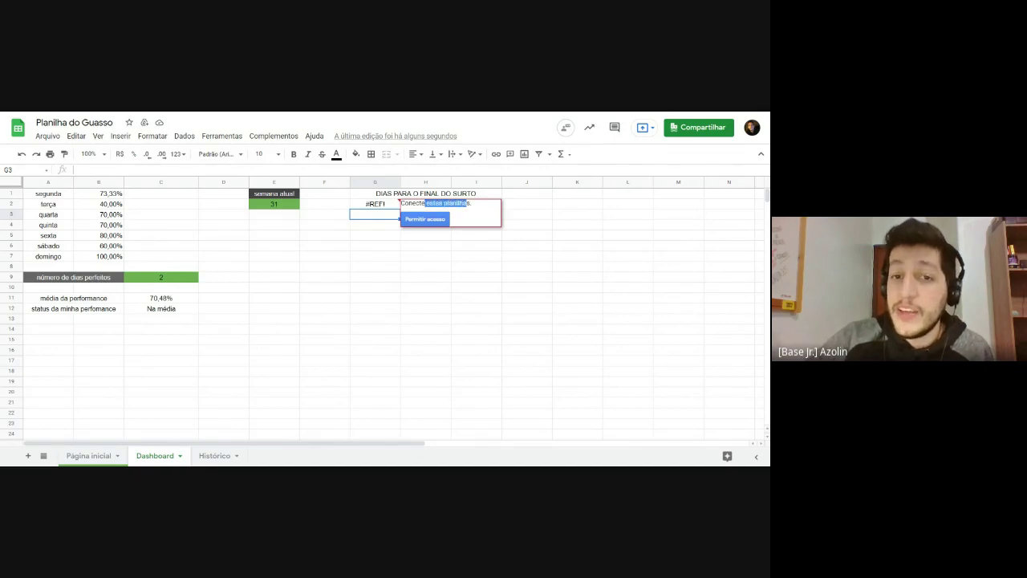
pyautogui.click(425, 203)
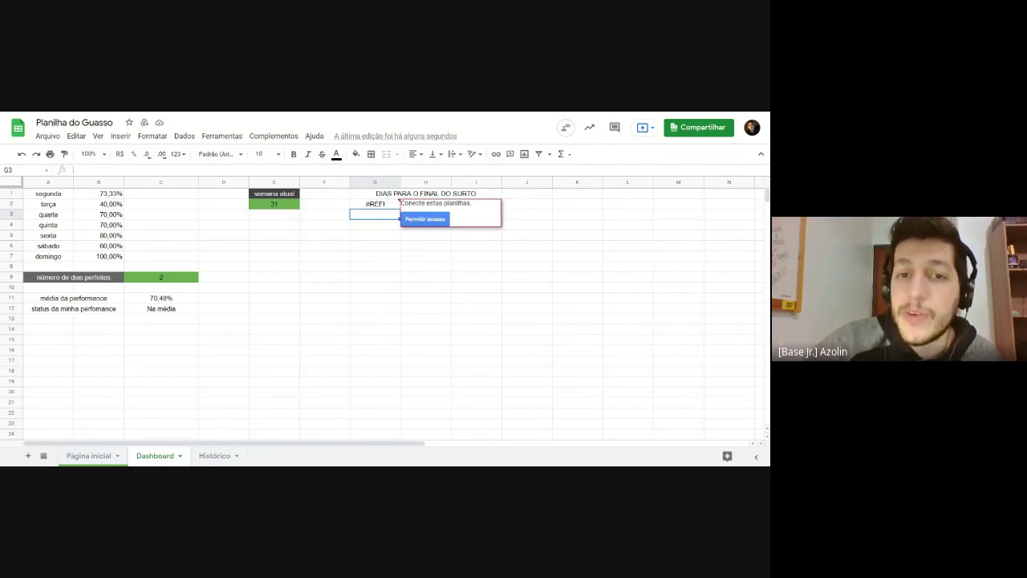
pyautogui.click(421, 220)
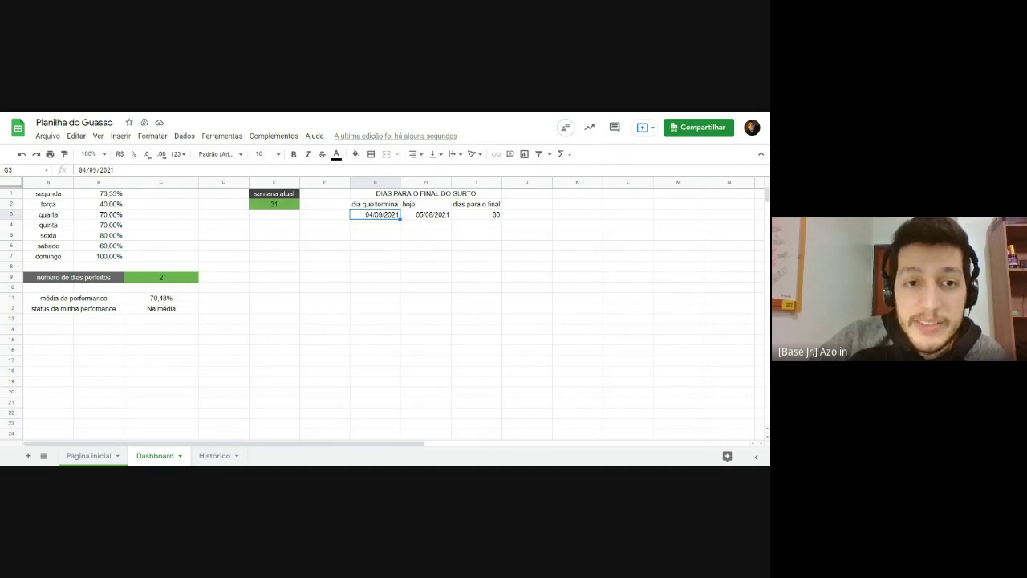
# Step: Give the DIAS PARA O FINAL DO SURTO title a dark grey fill and white text
pyautogui.moveTo(359, 203); pyautogui.dragTo(482, 214)
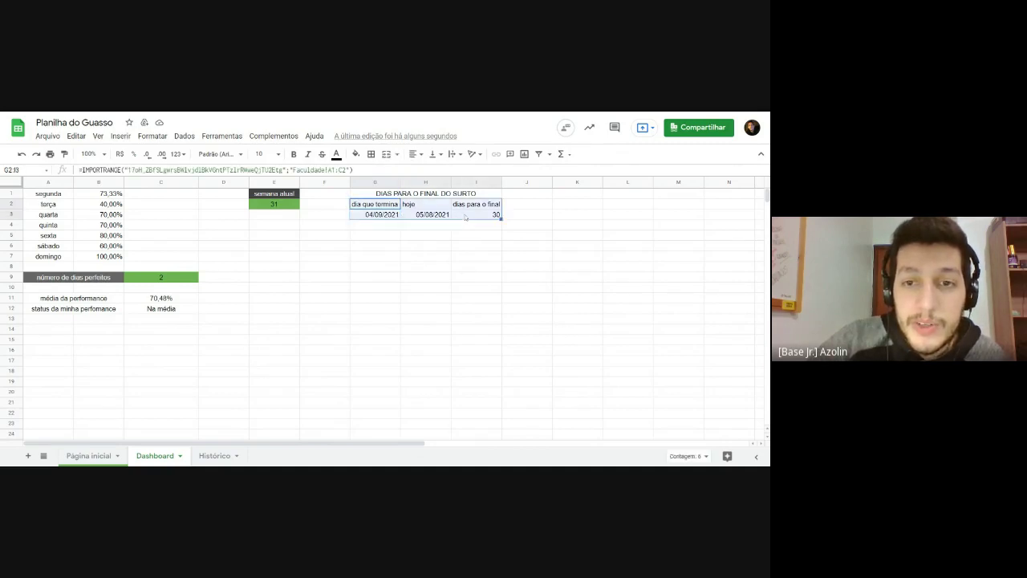
pyautogui.click(390, 226)
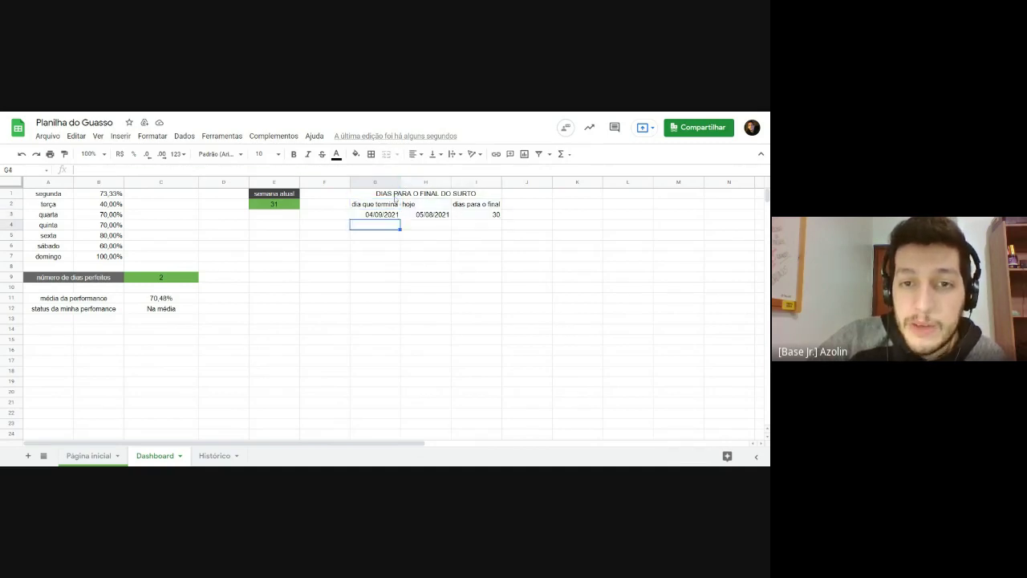
pyautogui.click(393, 197)
pyautogui.click(464, 206)
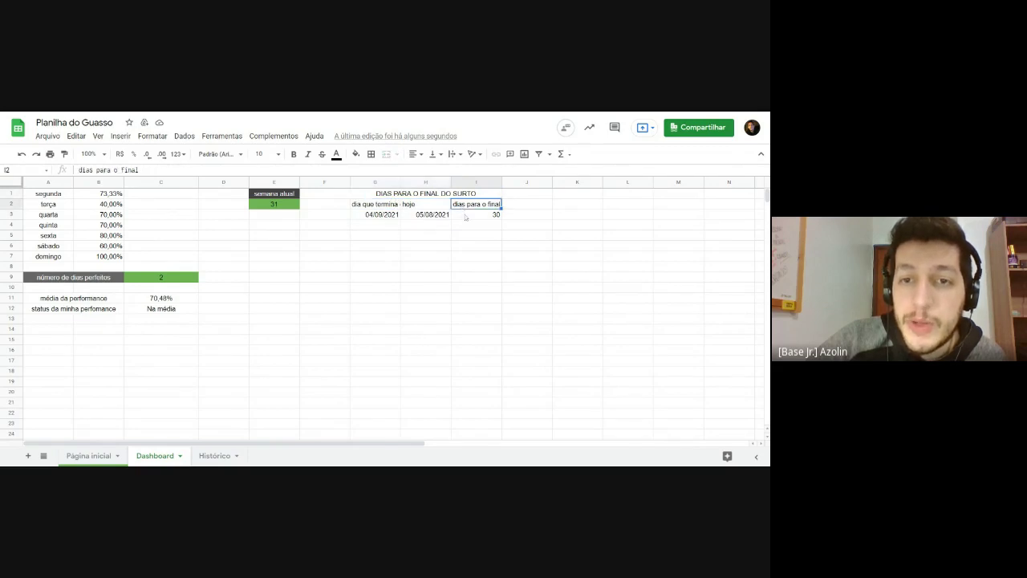
pyautogui.click(466, 214)
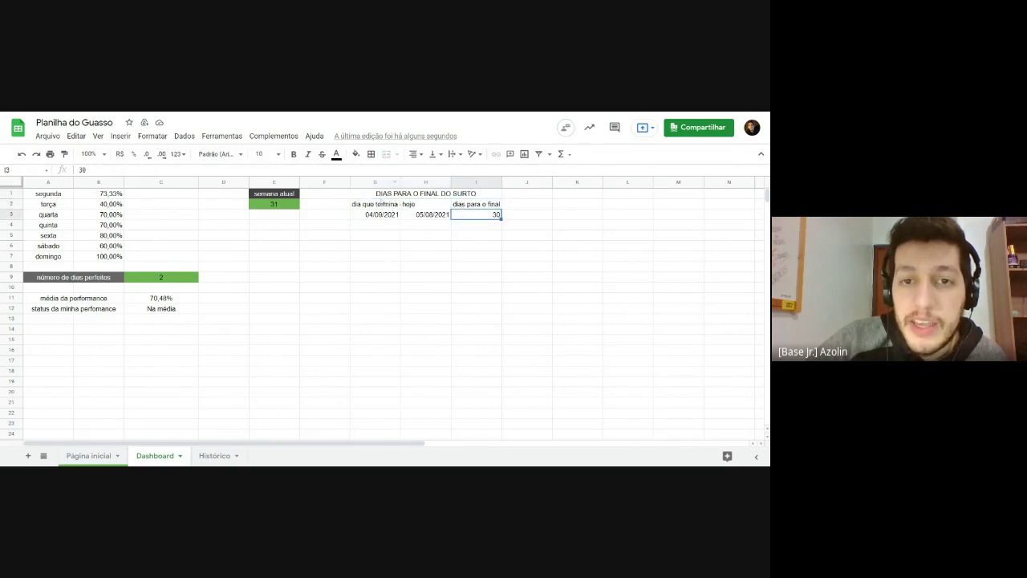
pyautogui.click(402, 194)
pyautogui.click(355, 153)
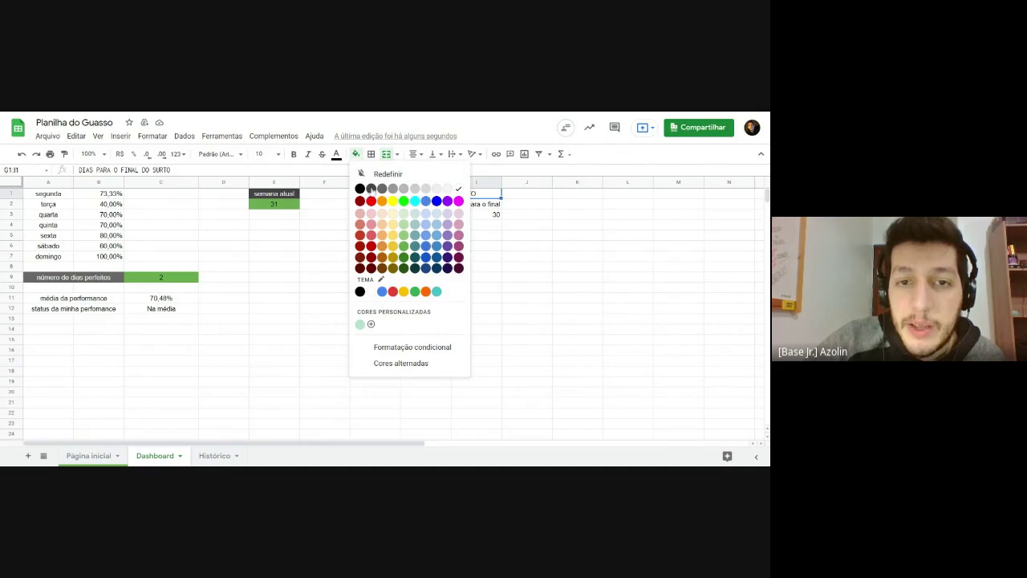
pyautogui.click(371, 188)
pyautogui.click(336, 153)
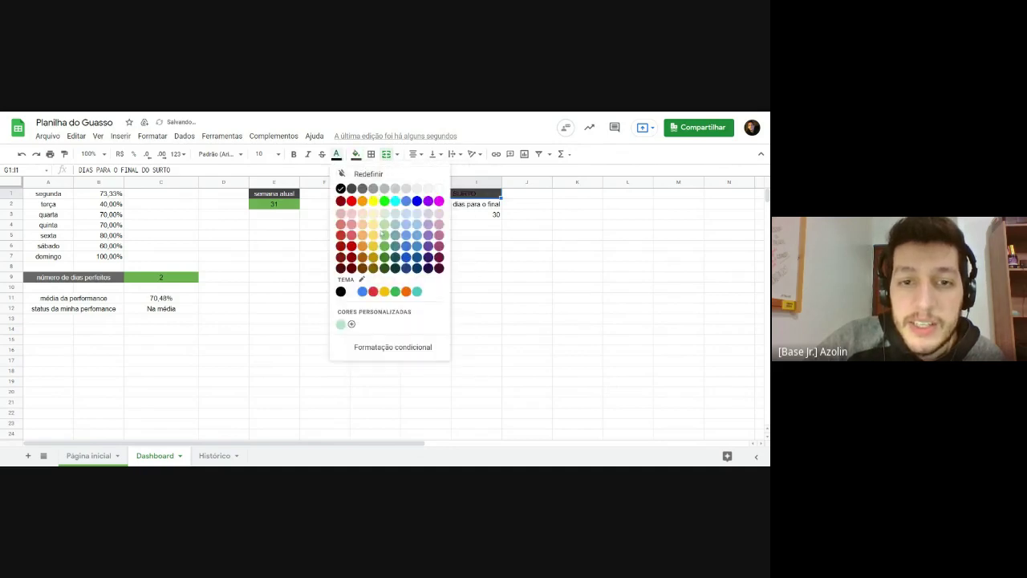
pyautogui.click(439, 188)
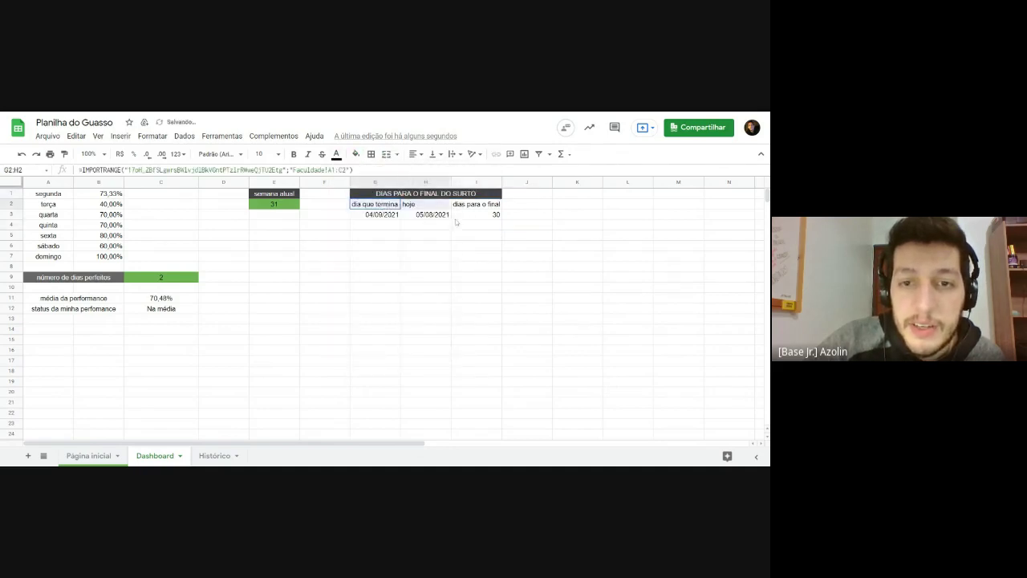
# Step: Fill the imported G2:I3 table green
pyautogui.moveTo(455, 222); pyautogui.dragTo(491, 216)
pyautogui.click(356, 153)
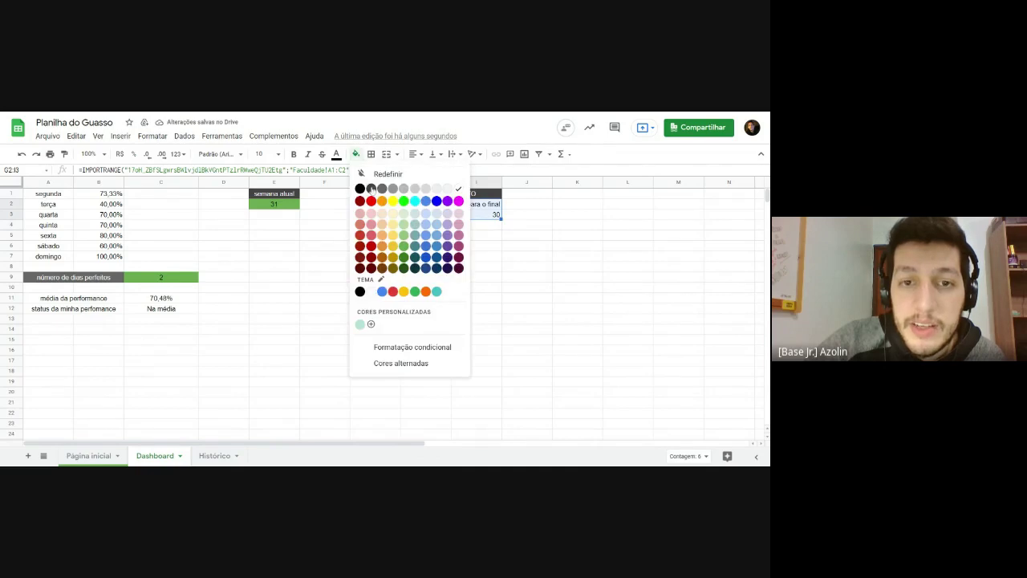
pyautogui.click(404, 236)
pyautogui.click(411, 235)
pyautogui.click(427, 207)
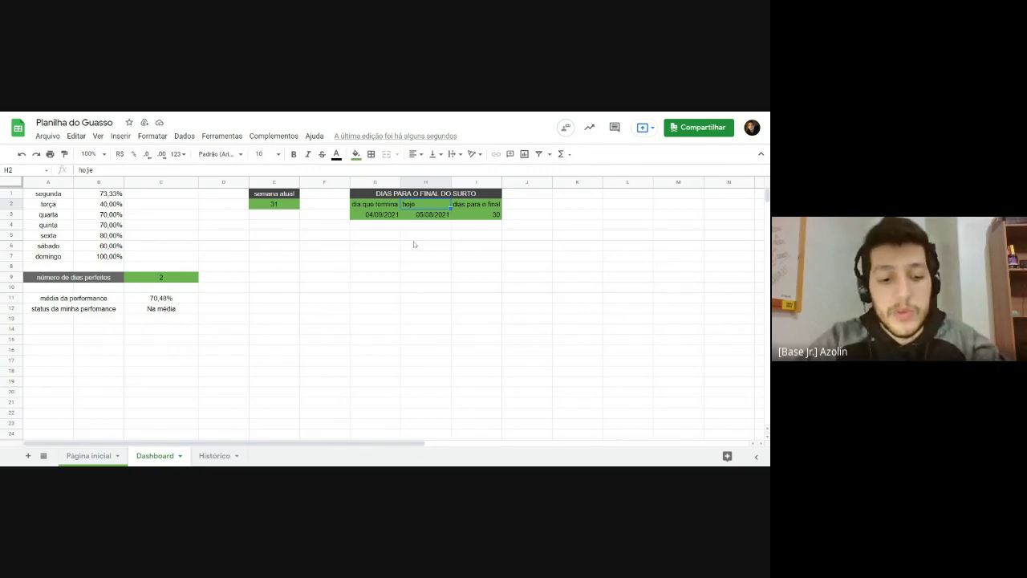
pyautogui.write('dia atual')
pyautogui.press('Return')
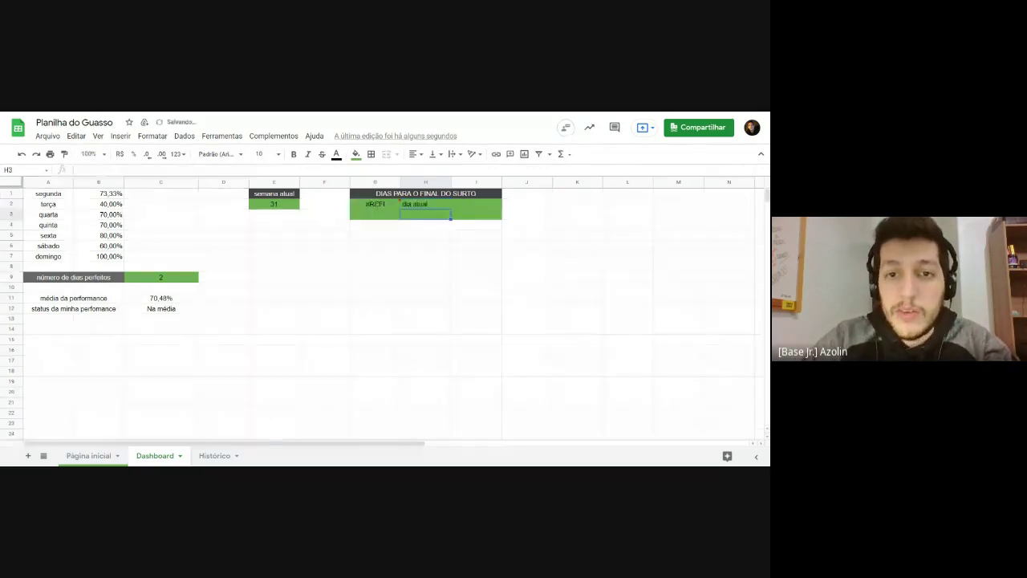
pyautogui.press('Down')
pyautogui.press('Down')
pyautogui.moveTo(389, 208)
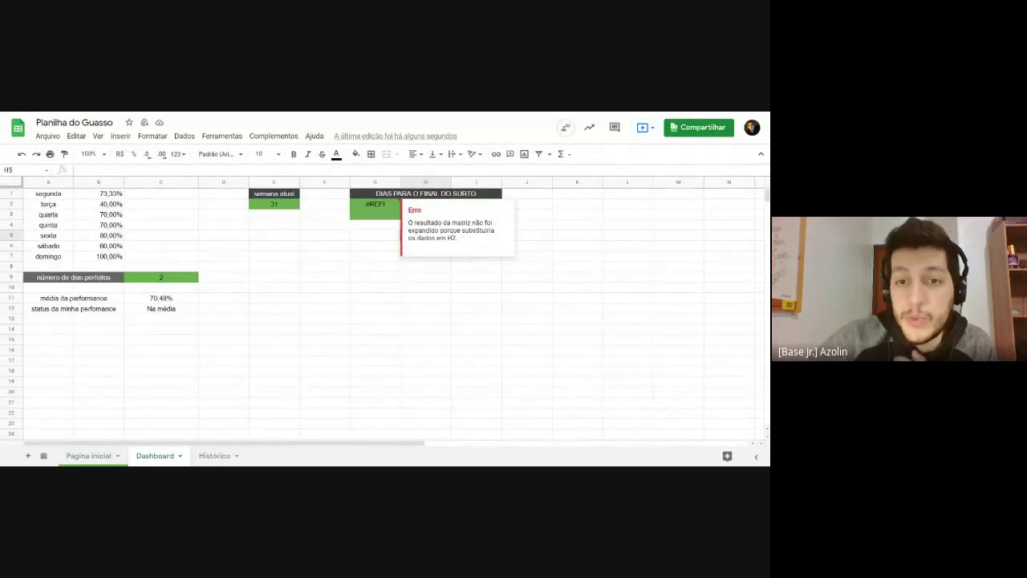
pyautogui.click(432, 280)
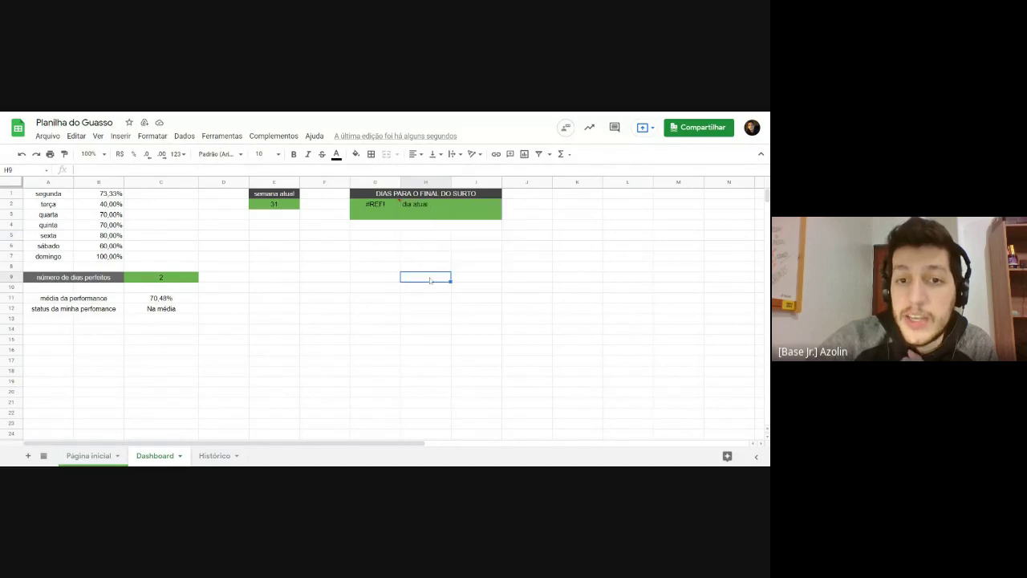
pyautogui.click(417, 207)
pyautogui.hotkey('ctrl', 'z')
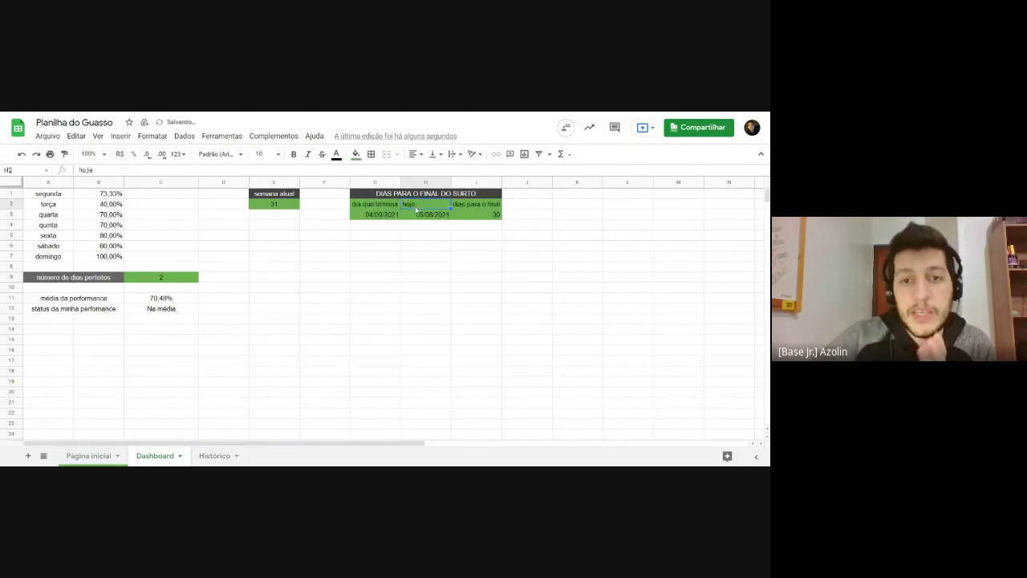
pyautogui.click(418, 237)
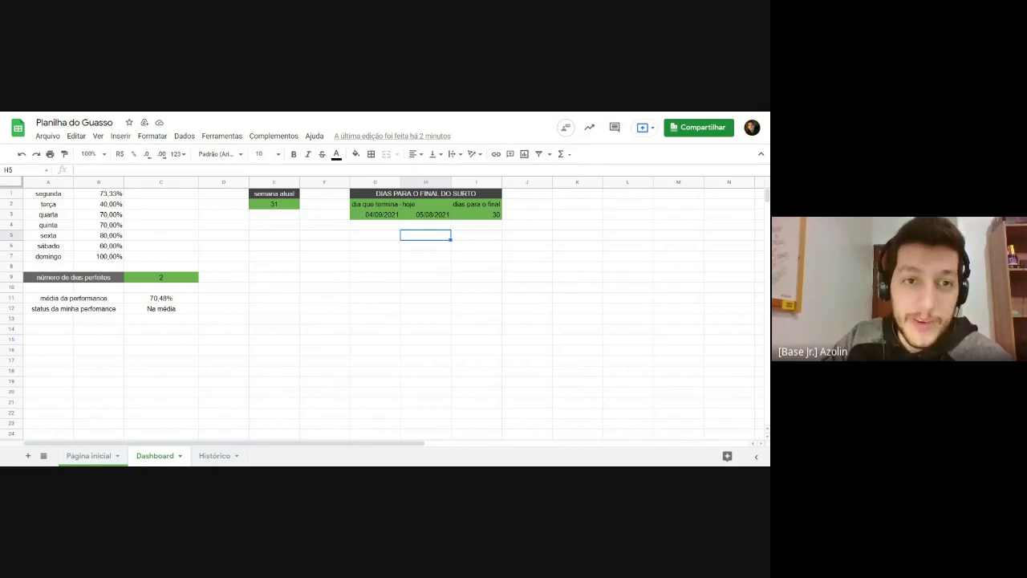
pyautogui.click(401, 215)
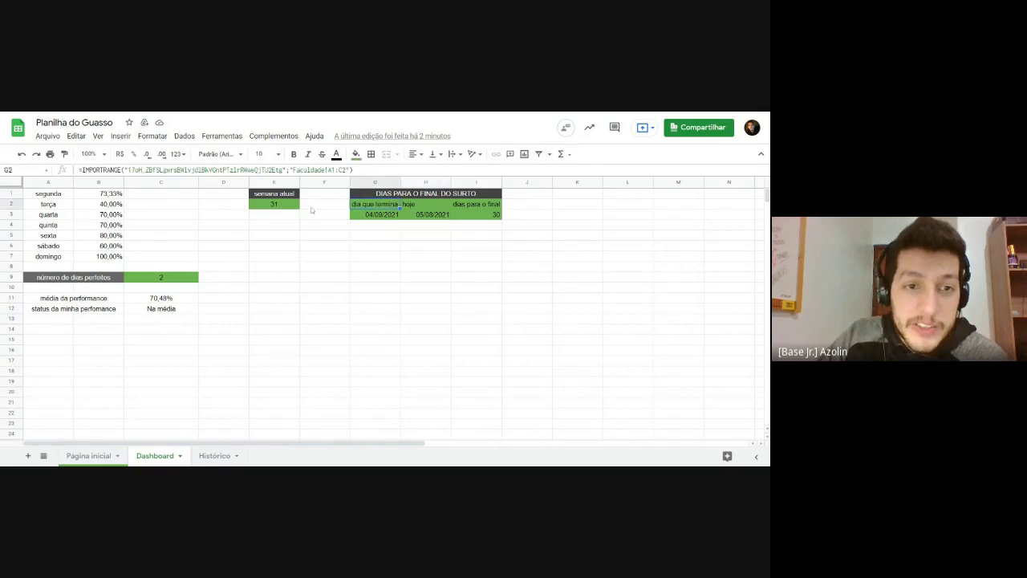
pyautogui.moveTo(58, 198); pyautogui.dragTo(113, 242)
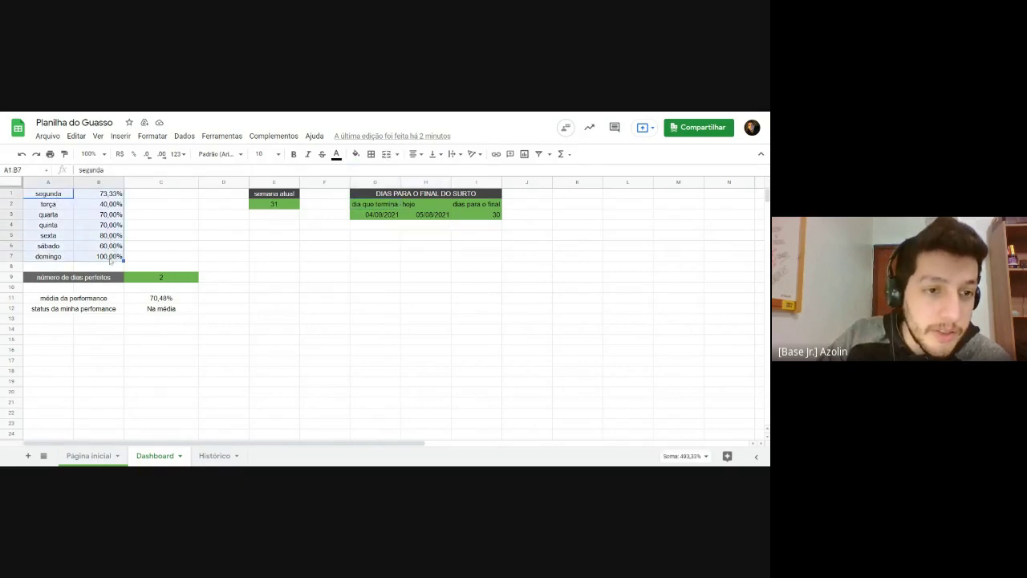
pyautogui.click(423, 207)
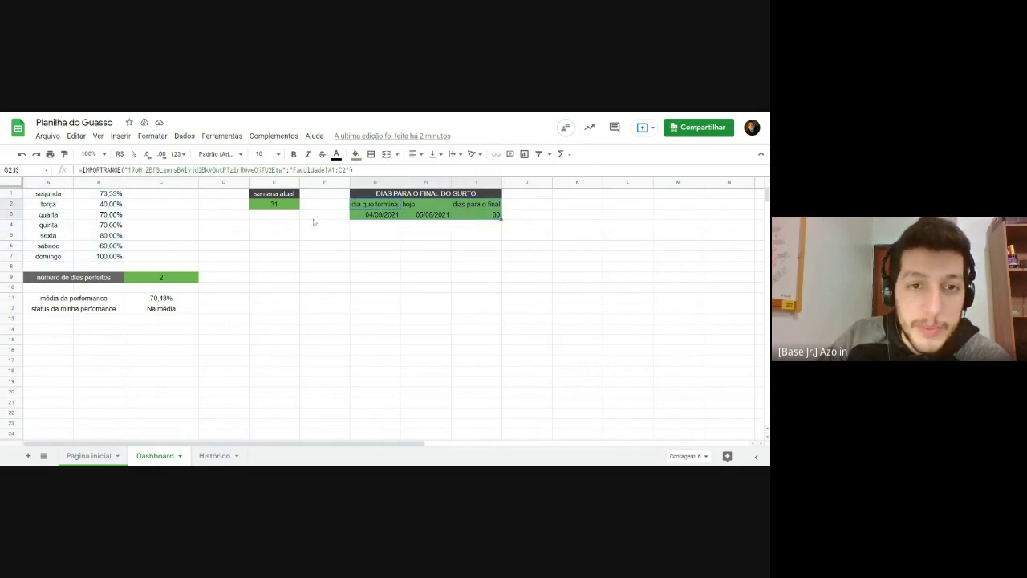
pyautogui.click(265, 209)
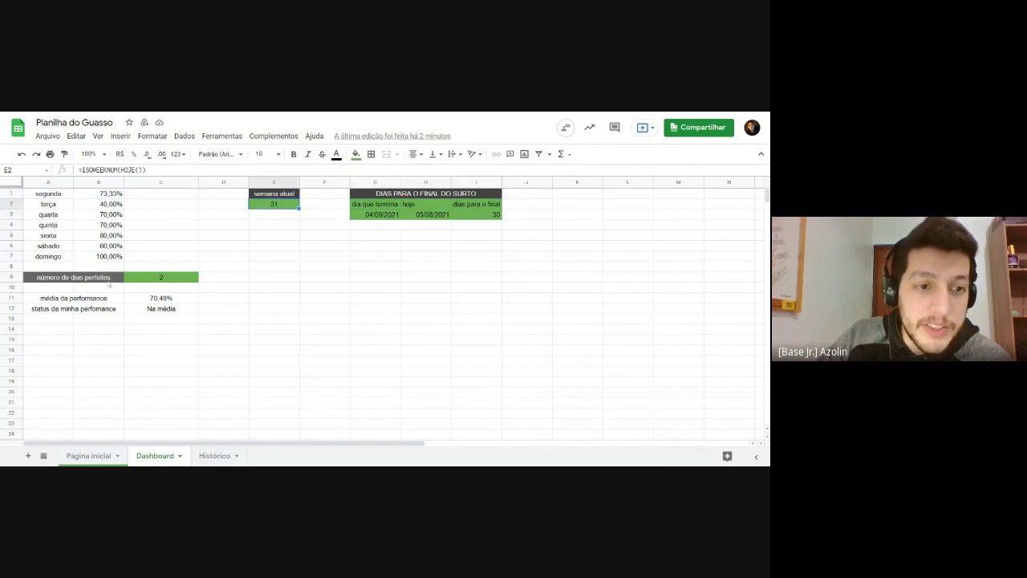
pyautogui.click(157, 281)
pyautogui.click(99, 301)
pyautogui.click(163, 299)
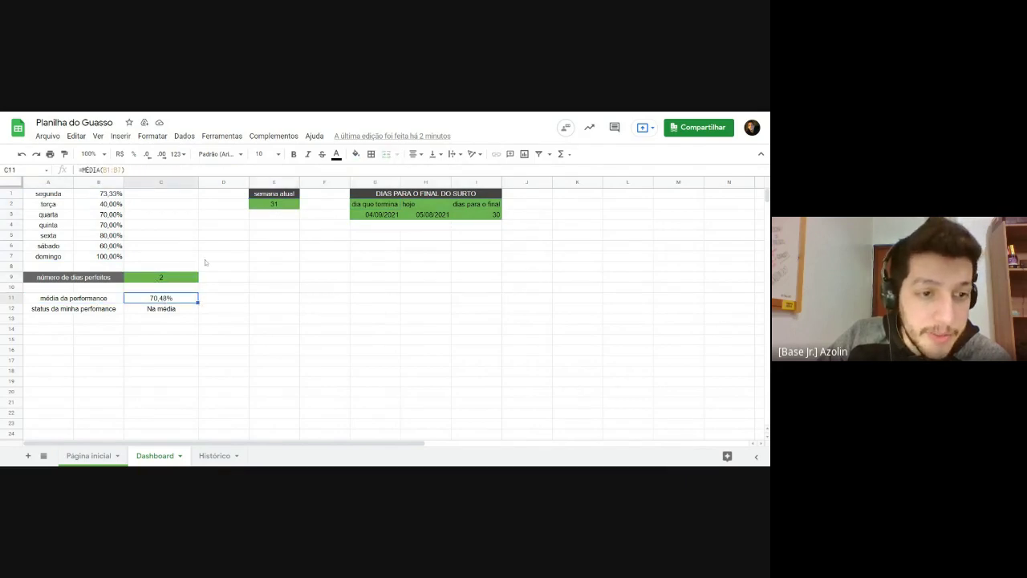
pyautogui.click(176, 312)
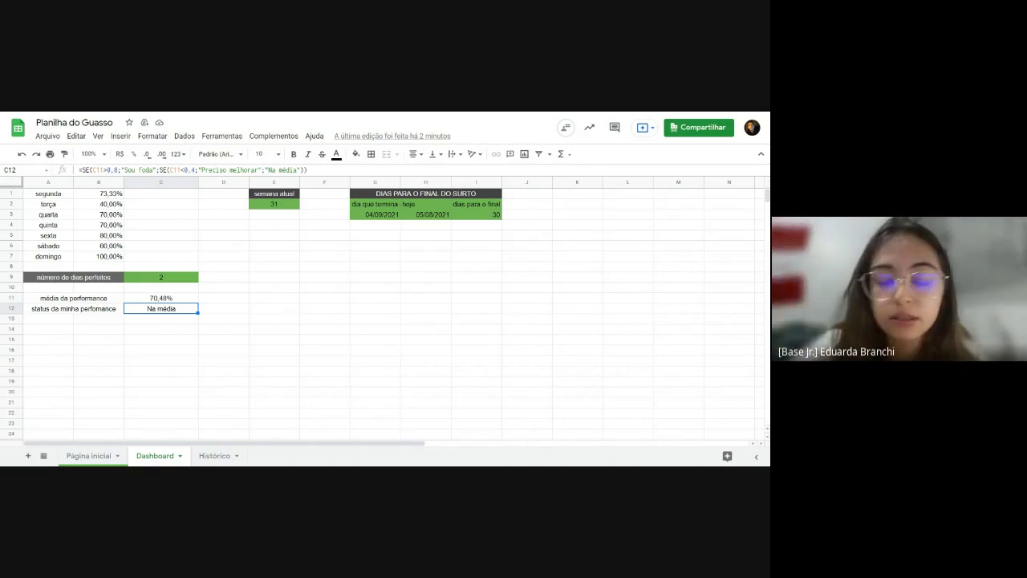
pyautogui.click(363, 204)
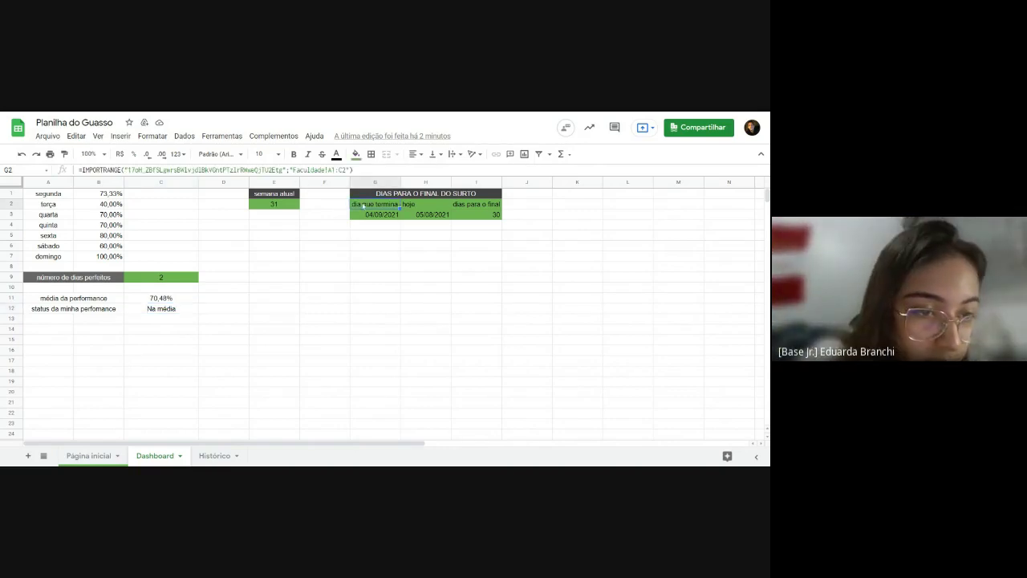
pyautogui.doubleClick(363, 205)
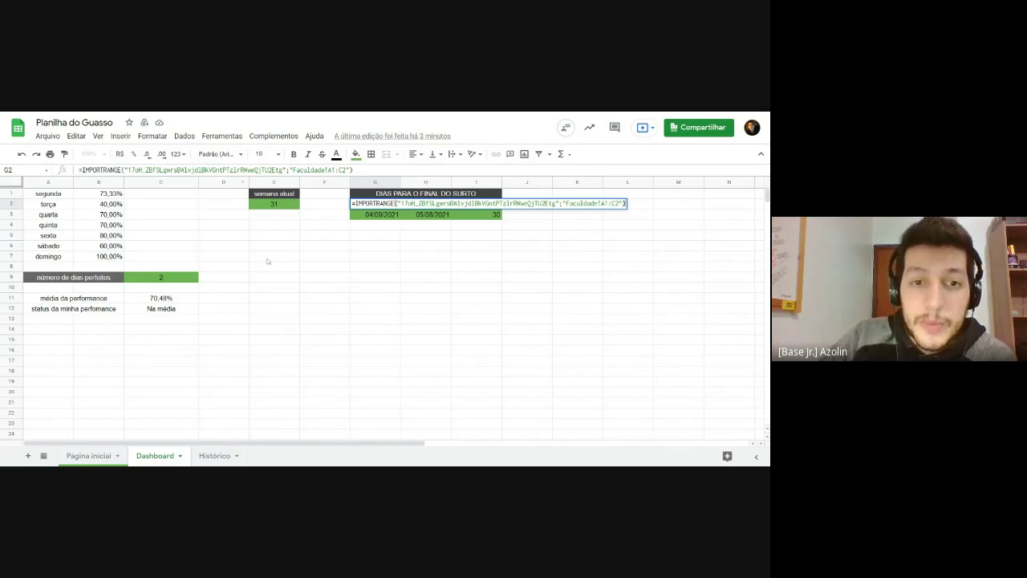
pyautogui.click(268, 258)
pyautogui.click(354, 271)
pyautogui.click(275, 318)
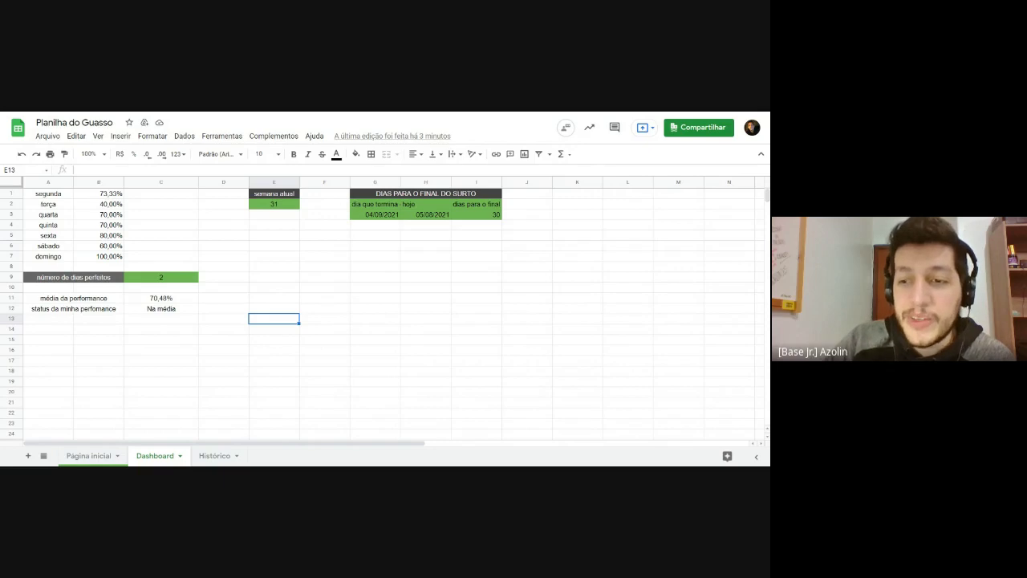
pyautogui.press('Up')
pyautogui.press('Up')
pyautogui.press('Up')
pyautogui.press('Up')
pyautogui.press('Up')
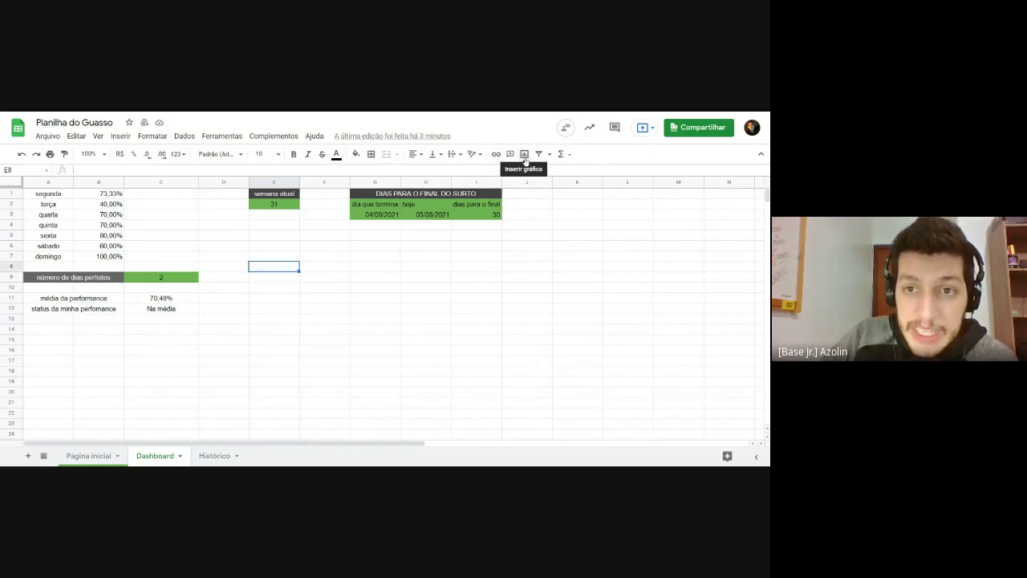
# Step: Insert a chart on the Dashboard, then shrink it and place it under the date table
pyautogui.click(118, 136)
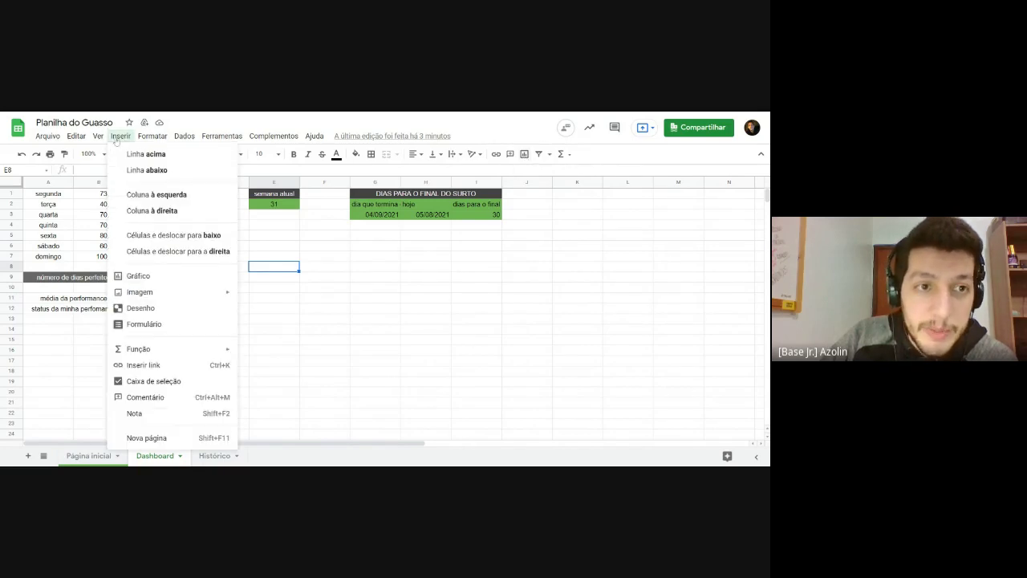
pyautogui.click(124, 277)
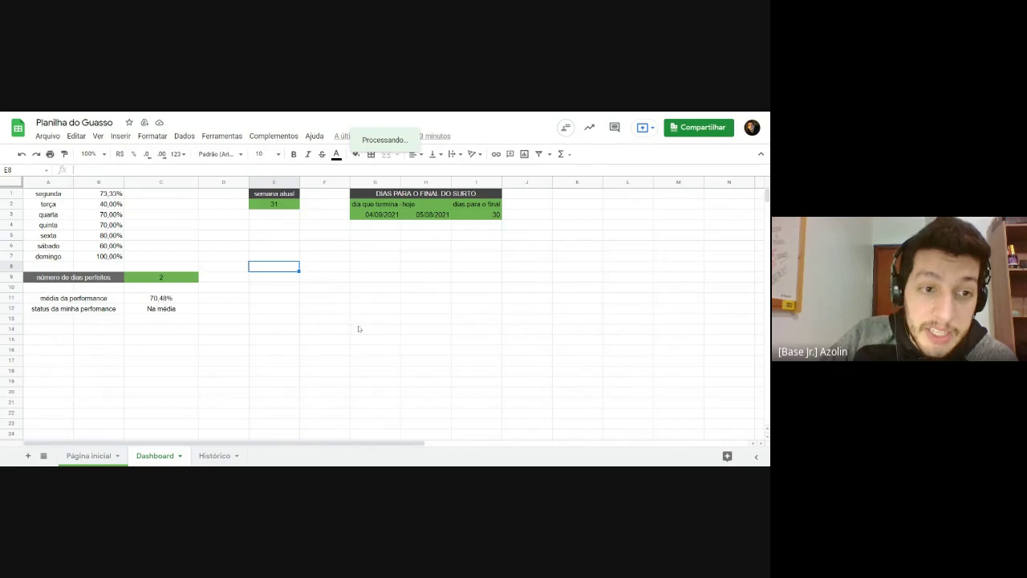
pyautogui.moveTo(384, 312)
pyautogui.mouseDown()
pyautogui.moveTo(381, 296)
pyautogui.moveTo(406, 298)
pyautogui.moveTo(379, 295)
pyautogui.mouseUp()
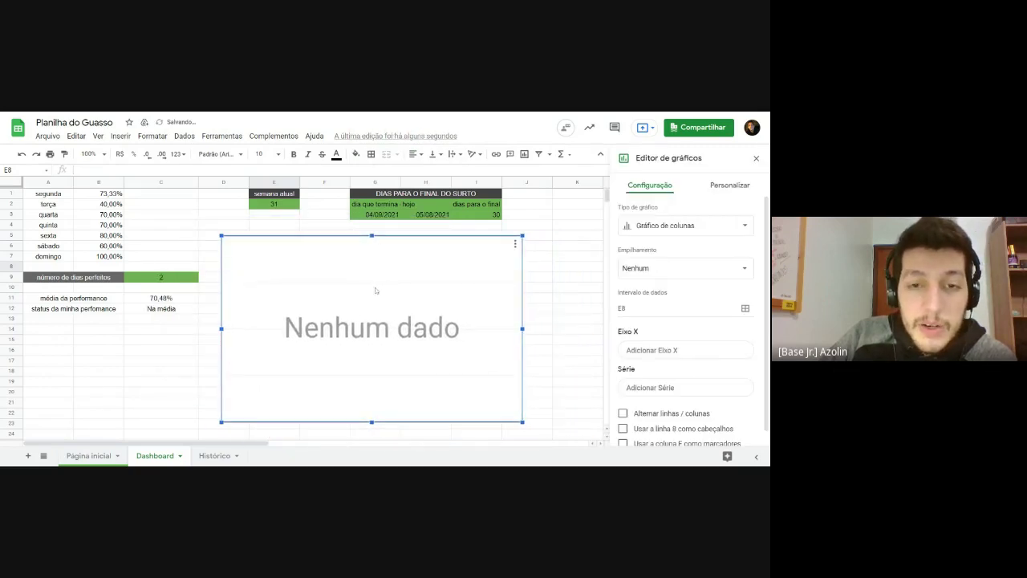
pyautogui.moveTo(523, 426); pyautogui.dragTo(422, 363)
pyautogui.moveTo(319, 294); pyautogui.dragTo(363, 295)
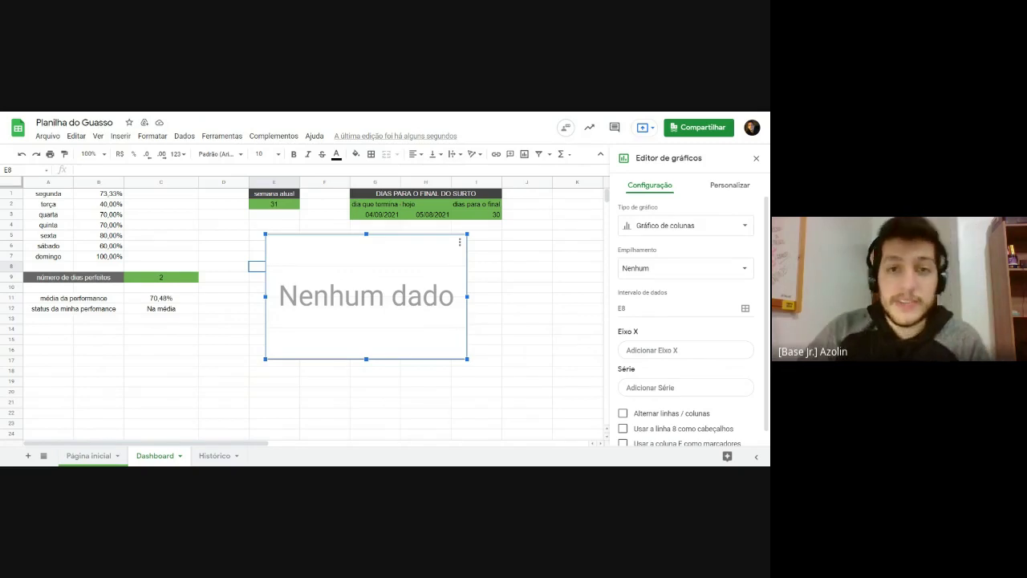
pyautogui.click(650, 225)
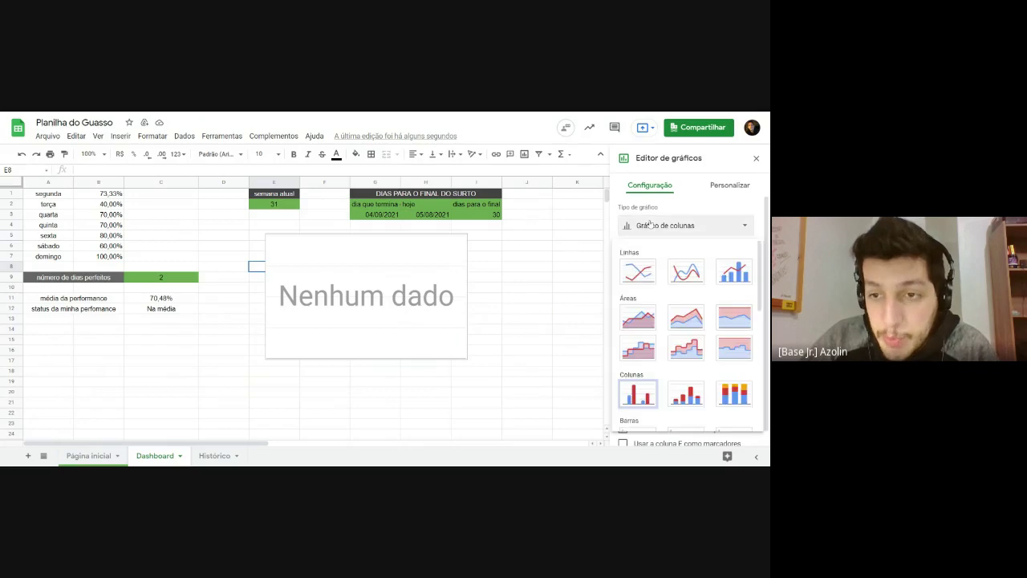
# Step: Change the chart type to Gráfico de pizza em 3D
pyautogui.scroll(-2, 649, 285)
pyautogui.scroll(-3, 649, 285)
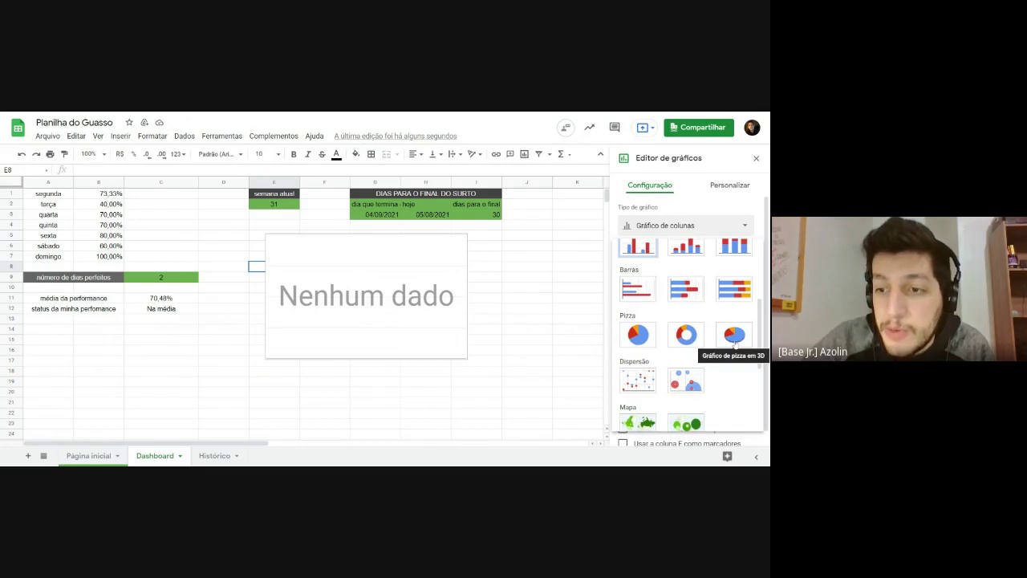
pyautogui.click(735, 336)
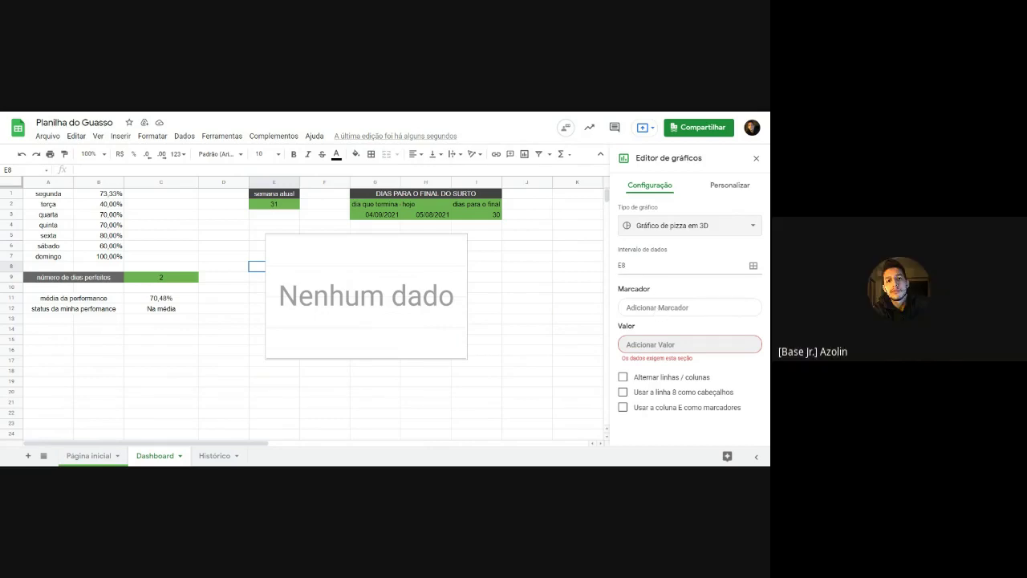
# Step: Delete E8 from the chart's Intervalo de dados field
pyautogui.click(642, 265)
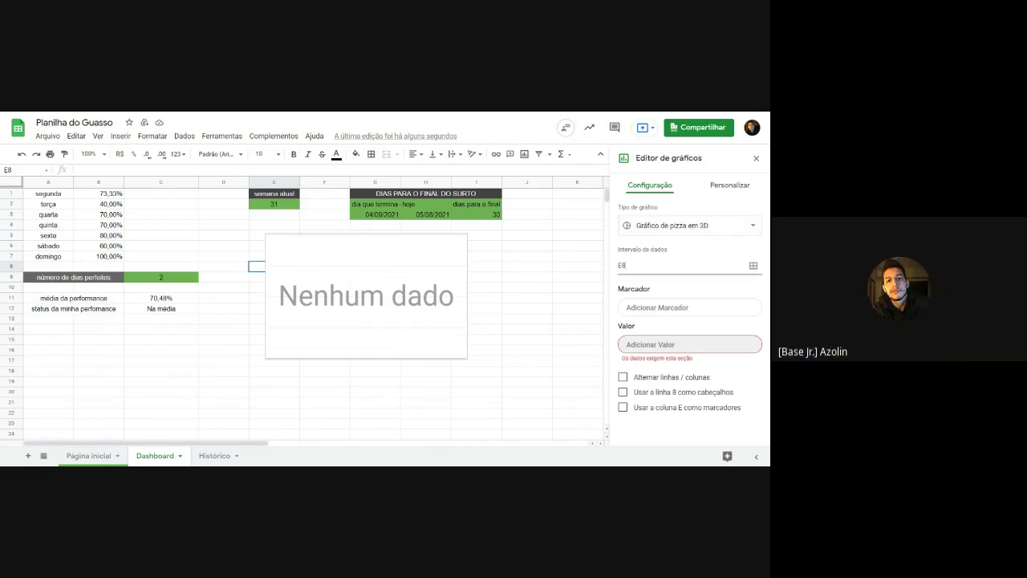
pyautogui.click(629, 265)
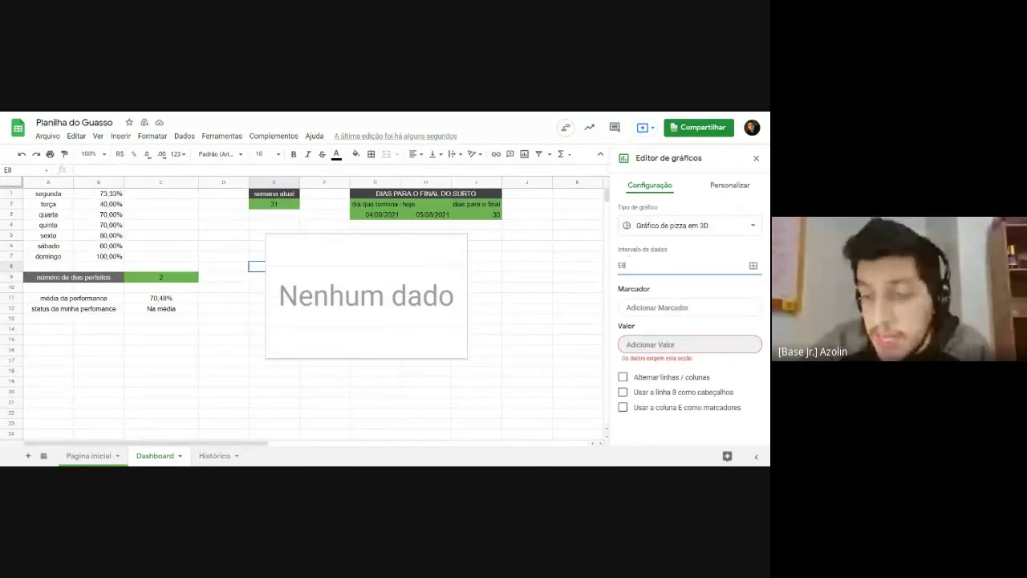
pyautogui.hotkey('ctrl', 'a')
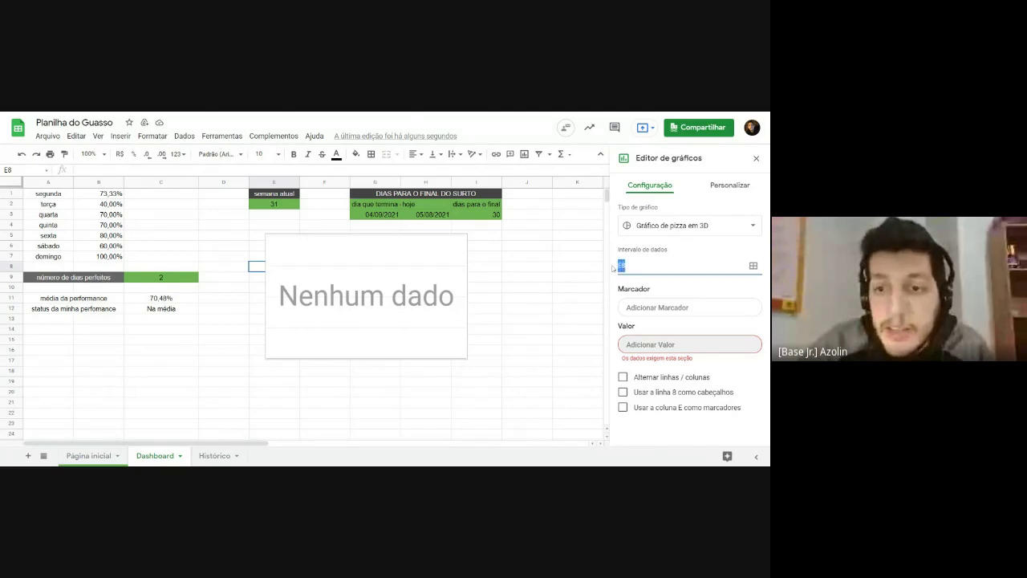
pyautogui.press('BackSpace')
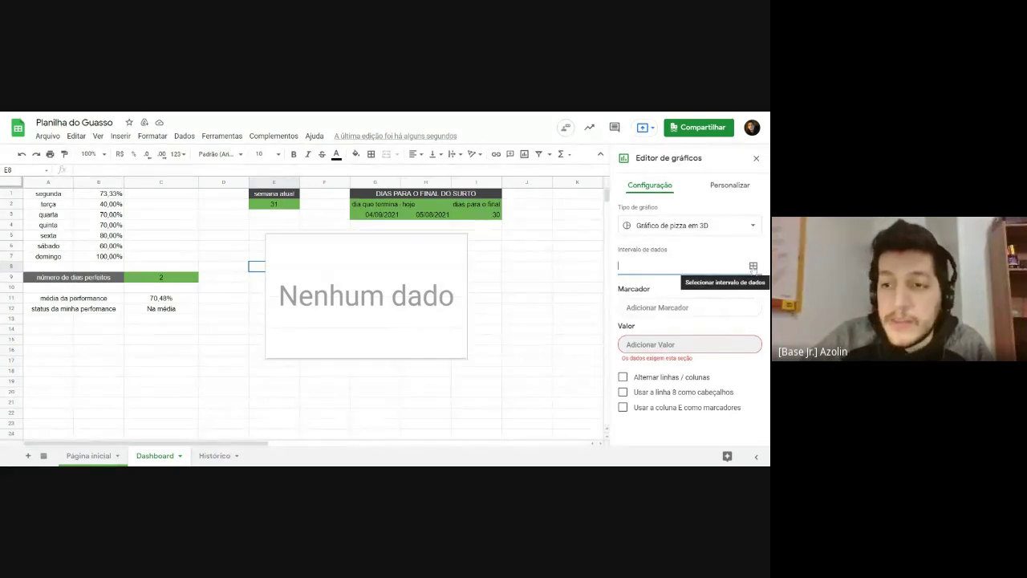
# Step: Set the pie's data range to Histórico!B3:B1014, selecting column B down from B3
pyautogui.click(753, 267)
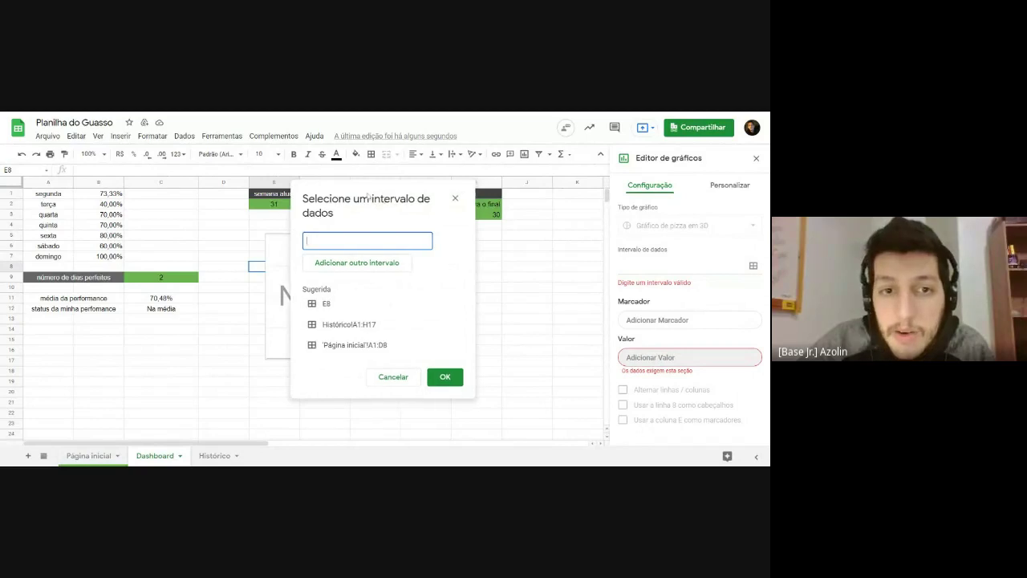
pyautogui.moveTo(397, 201); pyautogui.dragTo(473, 202)
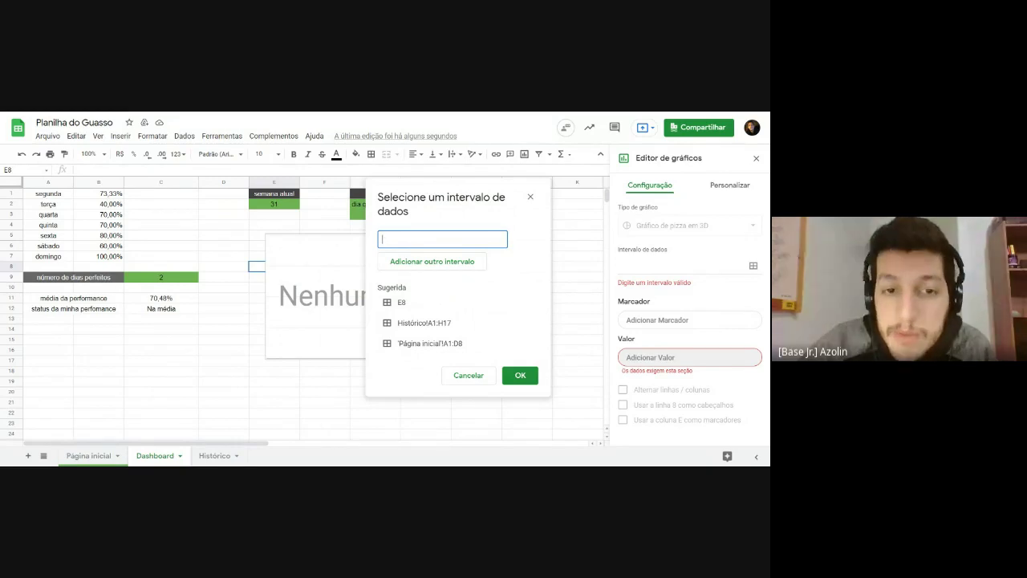
pyautogui.click(213, 456)
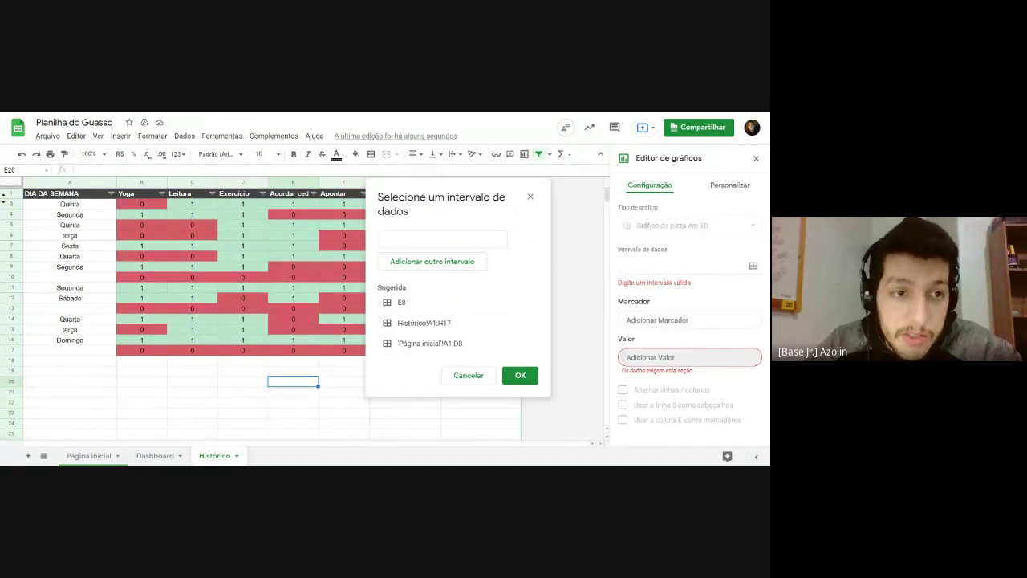
pyautogui.click(142, 204)
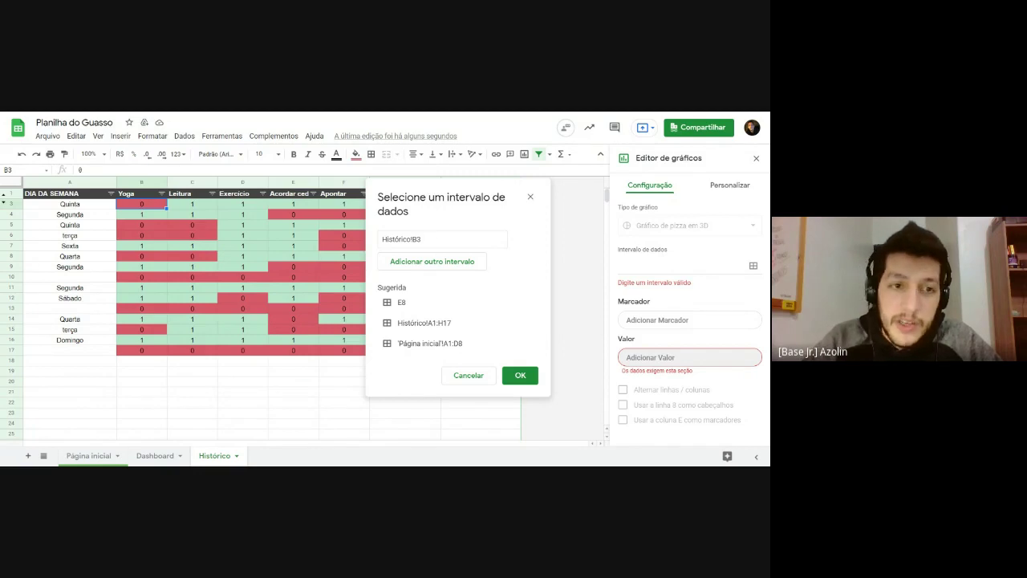
pyautogui.hotkey('ctrl', 'shift', 'Down')
pyautogui.hotkey('ctrl', 'shift', 'Down')
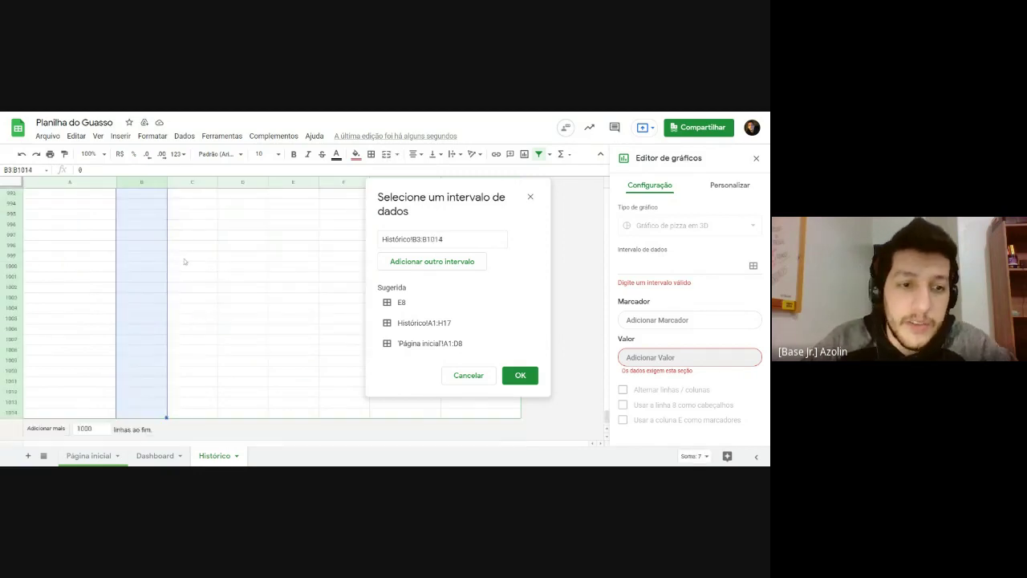
pyautogui.scroll(5, 183, 261)
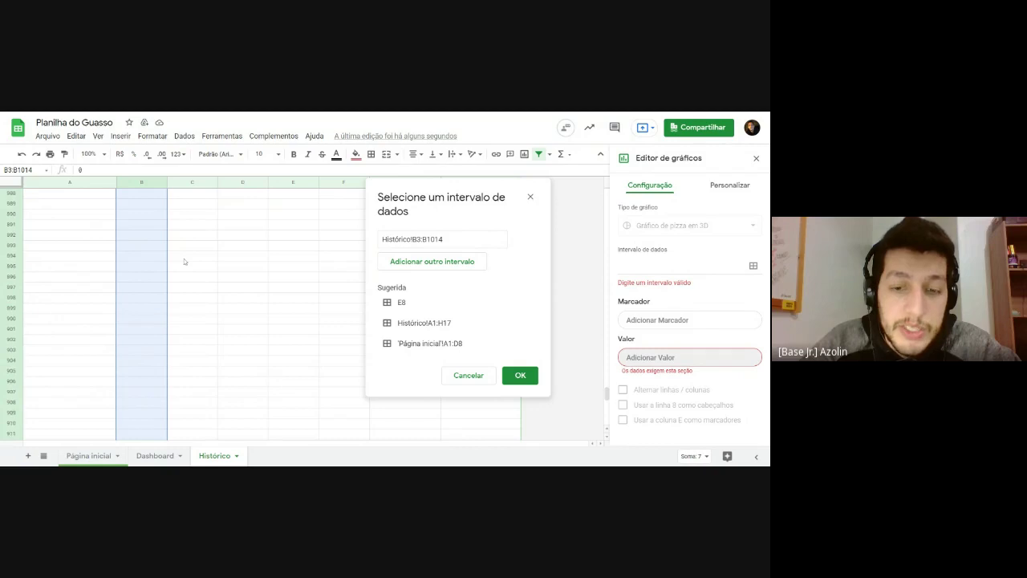
pyautogui.click(521, 376)
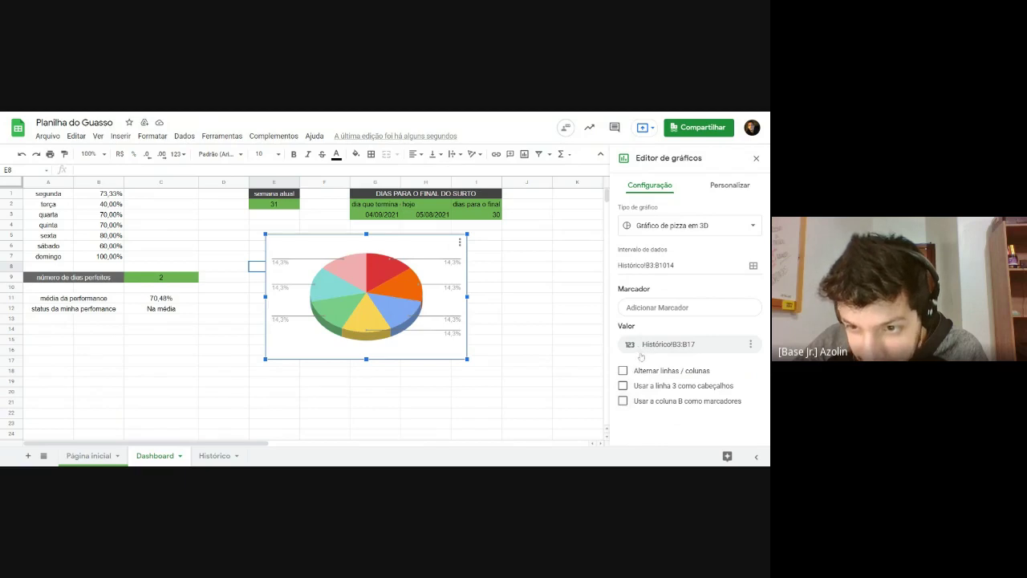
pyautogui.click(624, 401)
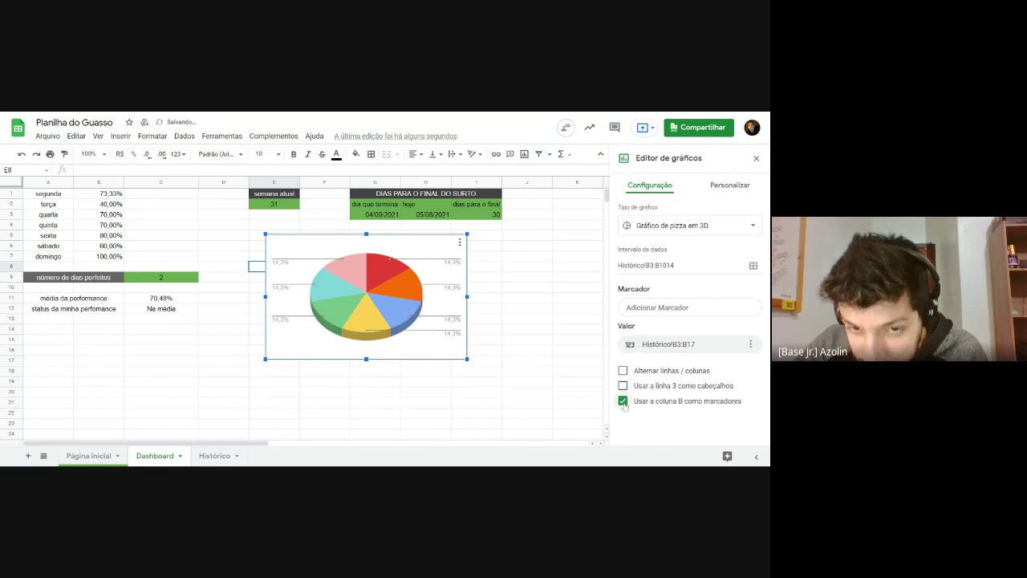
pyautogui.click(623, 401)
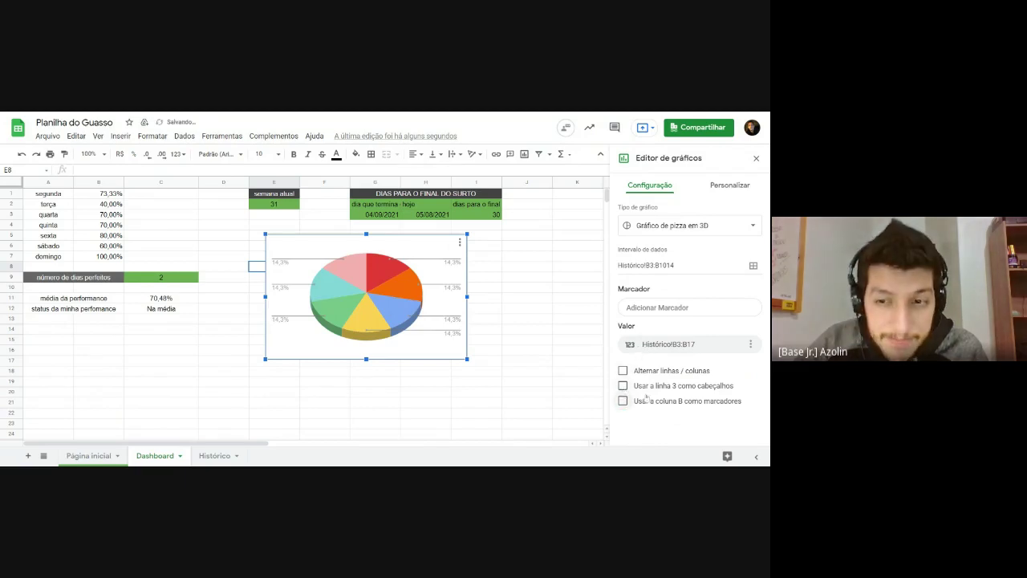
pyautogui.click(623, 386)
pyautogui.click(624, 386)
pyautogui.click(623, 371)
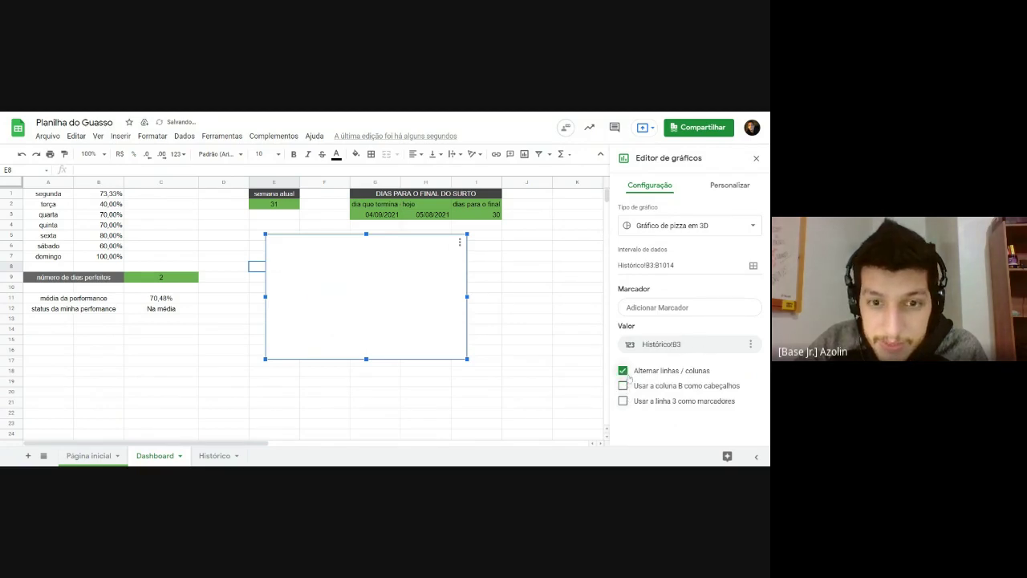
pyautogui.click(623, 372)
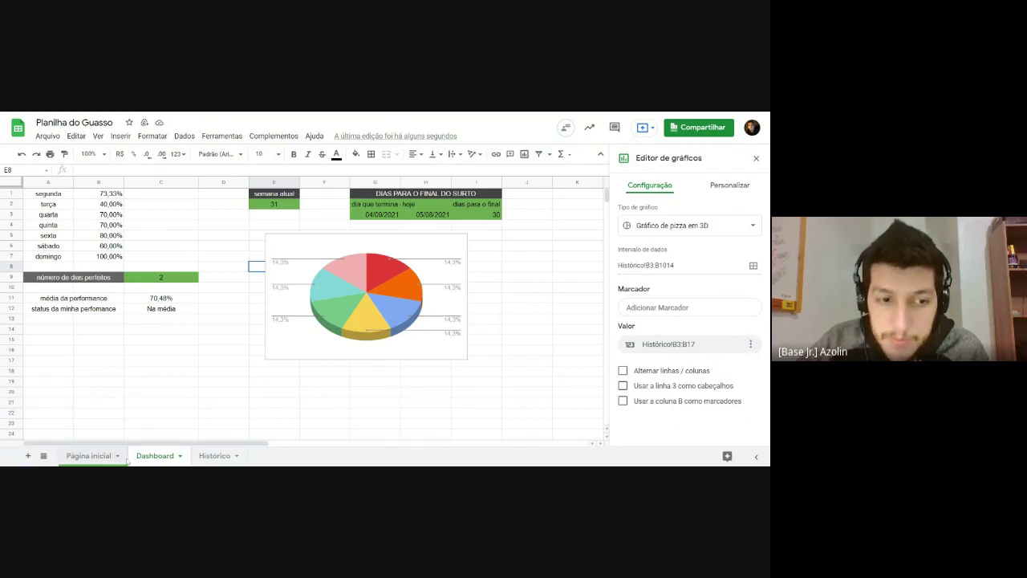
pyautogui.click(213, 456)
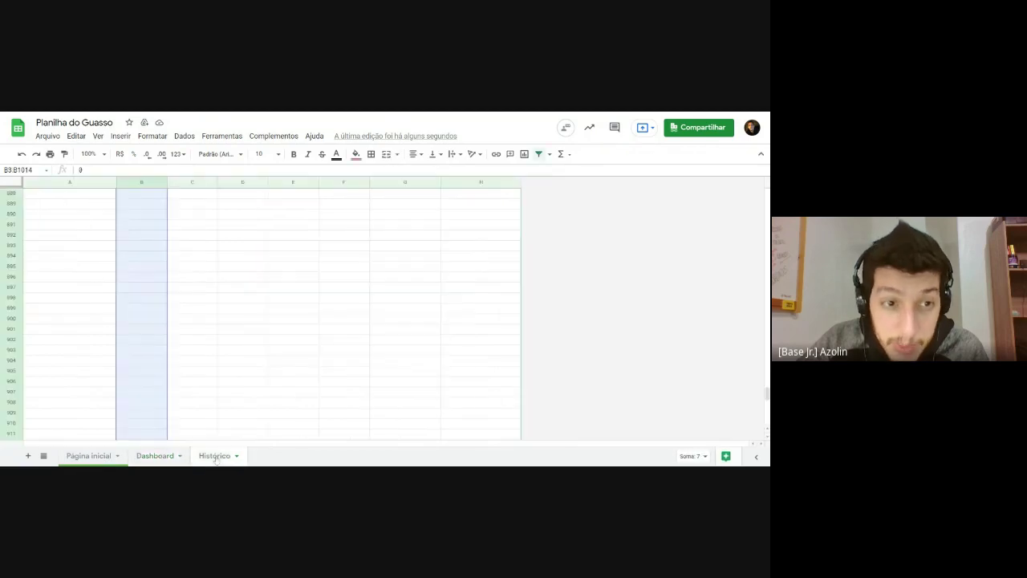
pyautogui.scroll(20, 517, 243)
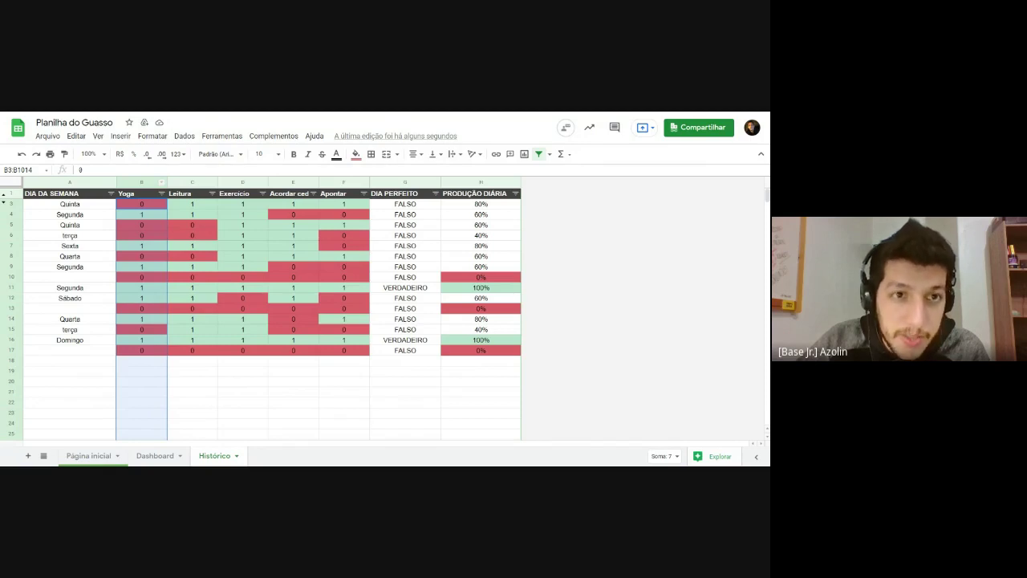
pyautogui.click(165, 455)
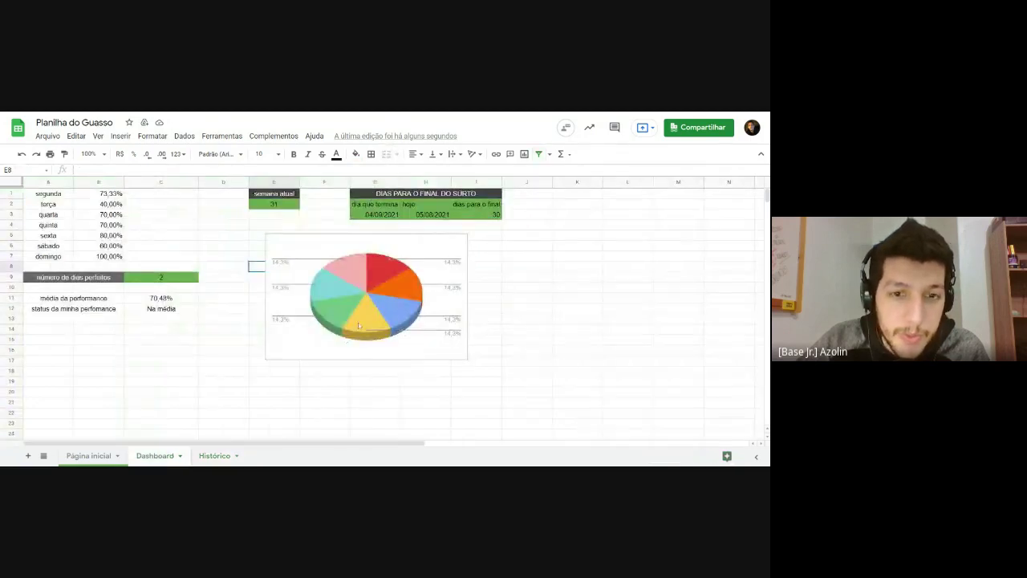
pyautogui.doubleClick(358, 322)
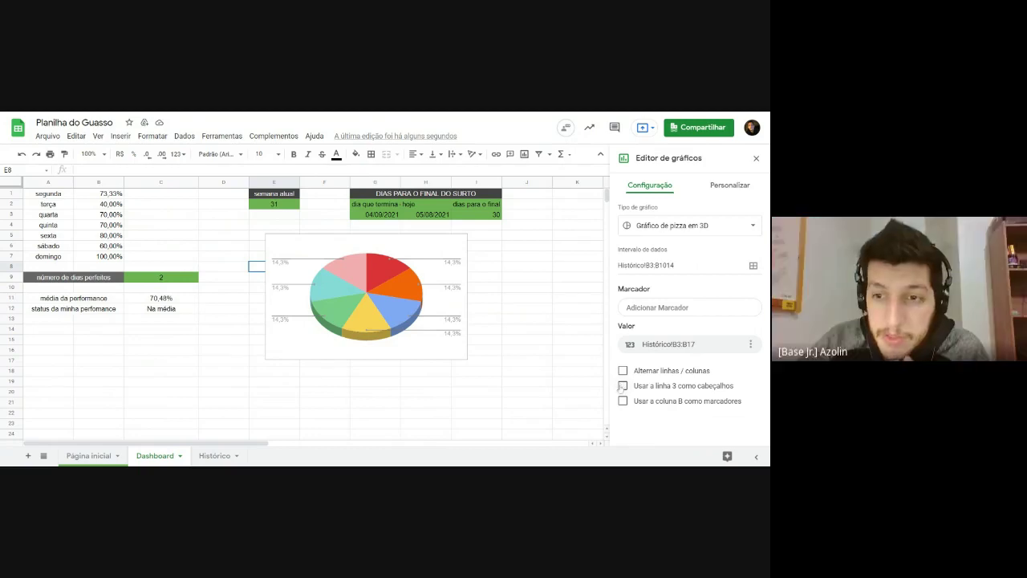
# Step: Add Histórico!B1 (Yoga) as the chart's label range
pyautogui.click(650, 308)
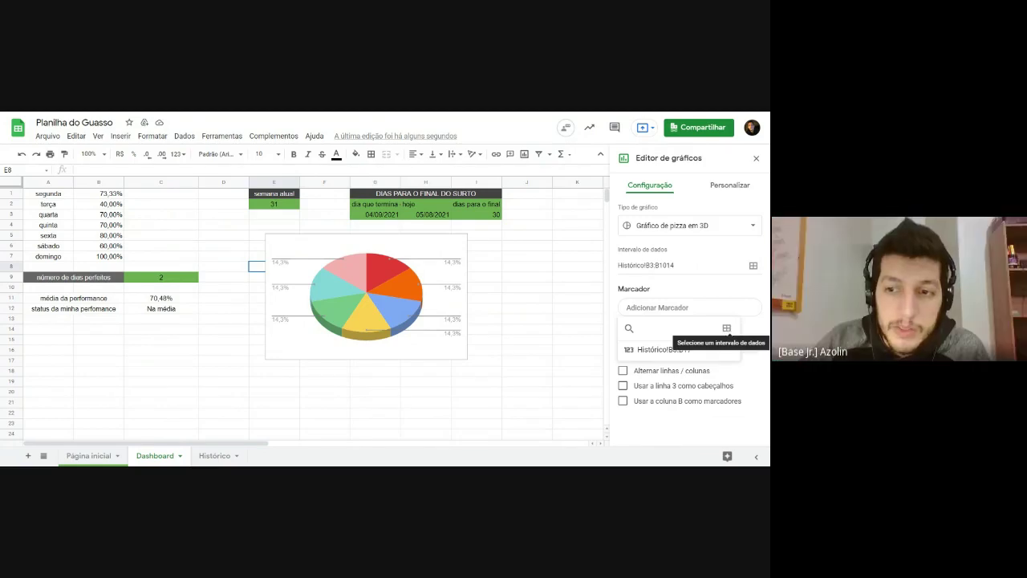
pyautogui.click(727, 329)
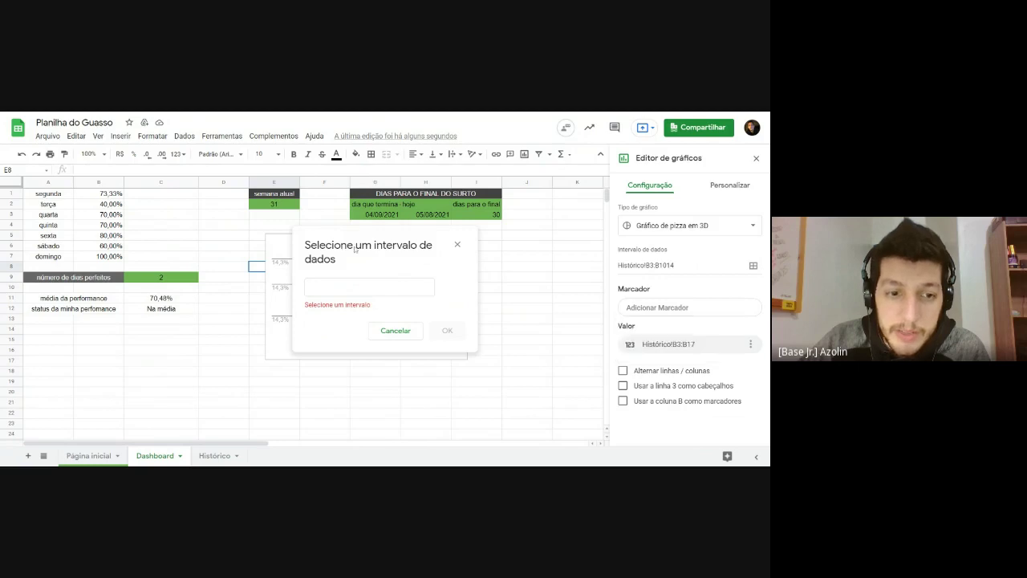
pyautogui.click(217, 454)
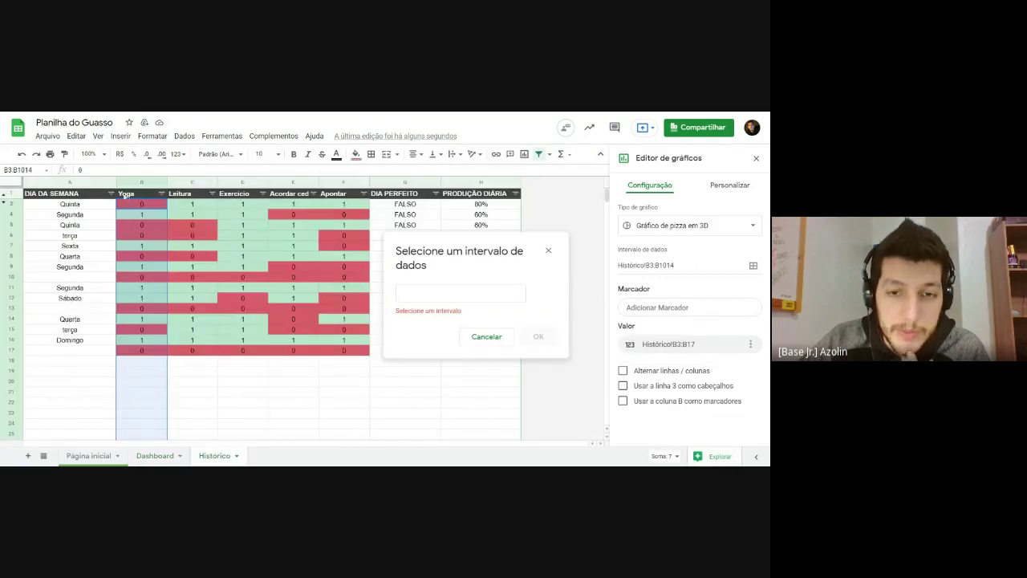
pyautogui.click(126, 195)
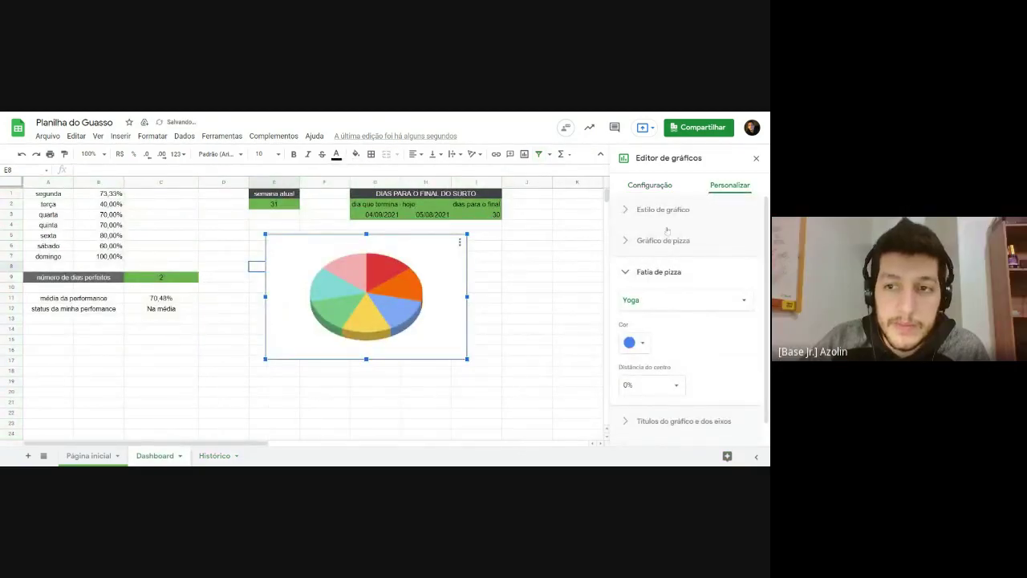
pyautogui.click(650, 187)
# Step: Combine ranges vertically, drop column B as labels, and aggregate column B
pyautogui.scroll(-1, 668, 365)
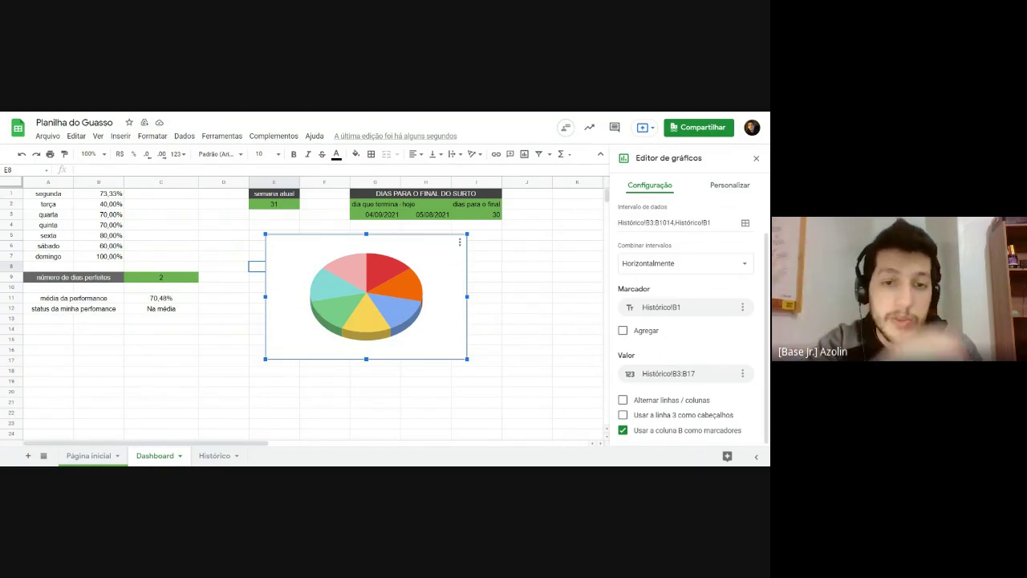
pyautogui.click(658, 271)
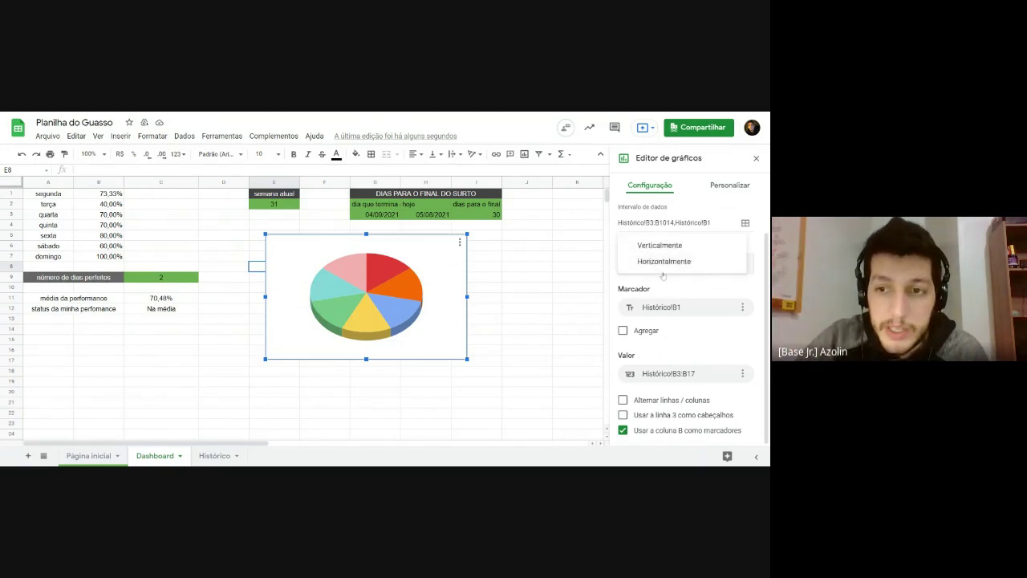
pyautogui.click(663, 261)
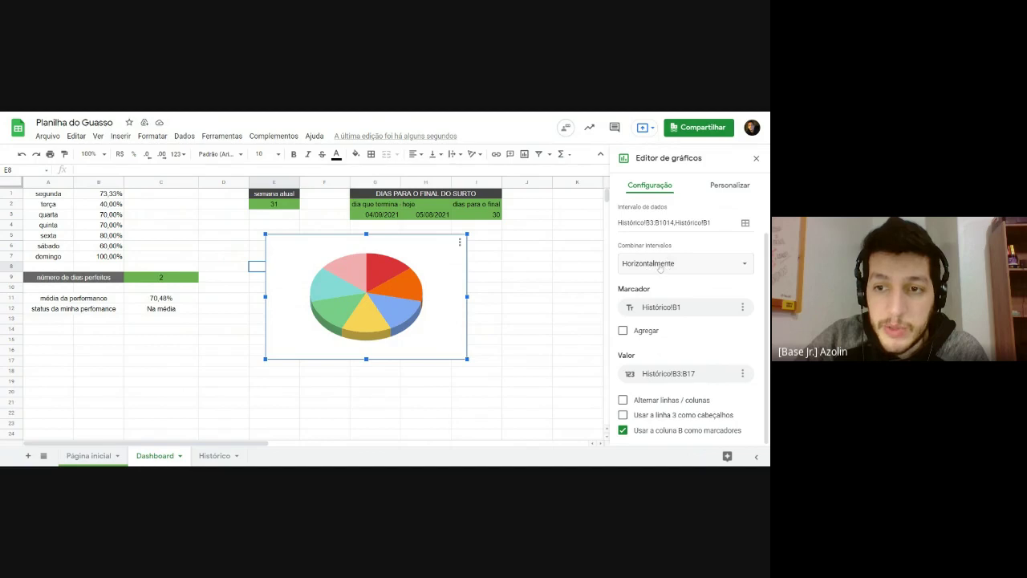
pyautogui.click(660, 265)
pyautogui.click(657, 246)
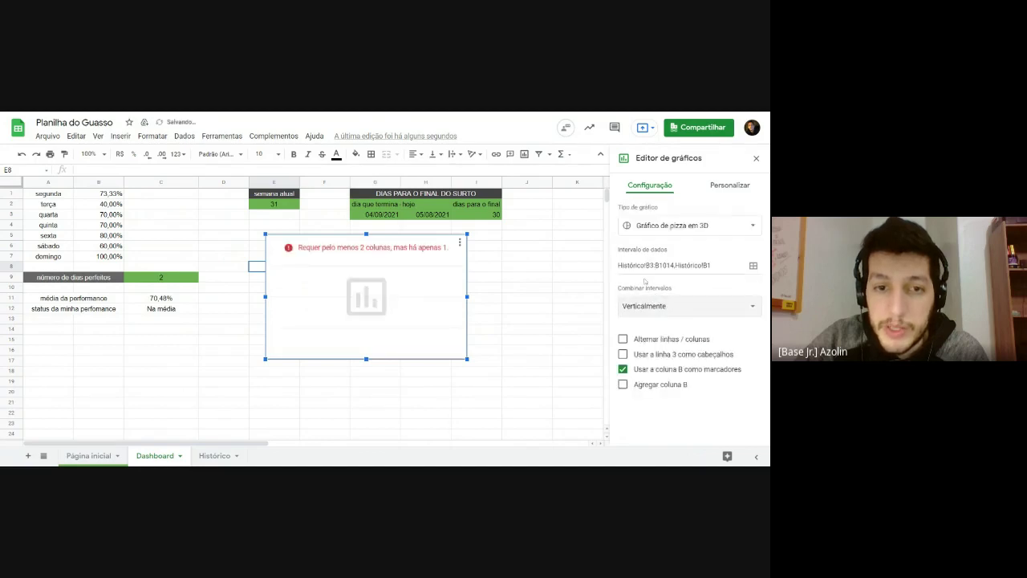
pyautogui.click(623, 370)
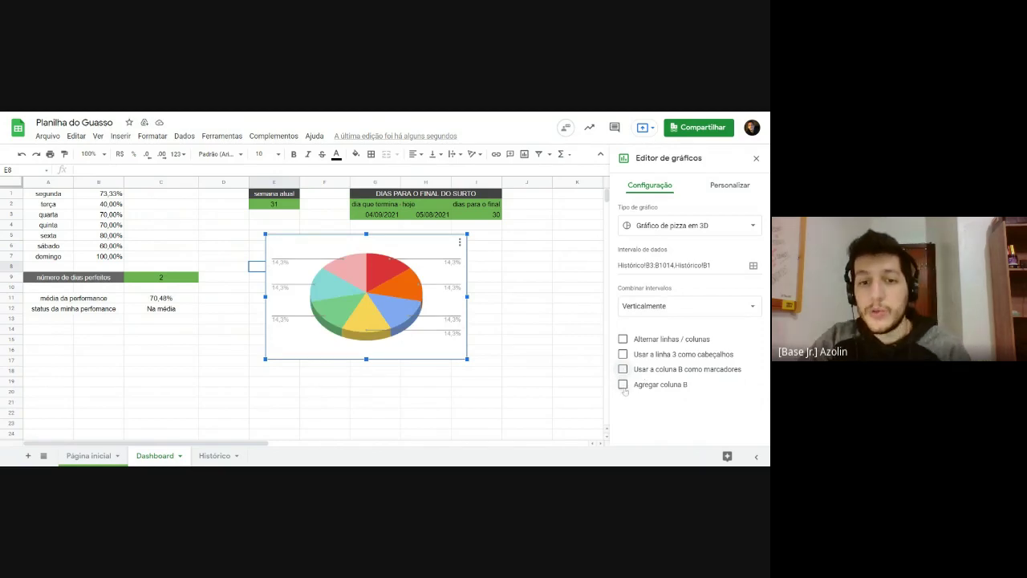
pyautogui.click(624, 386)
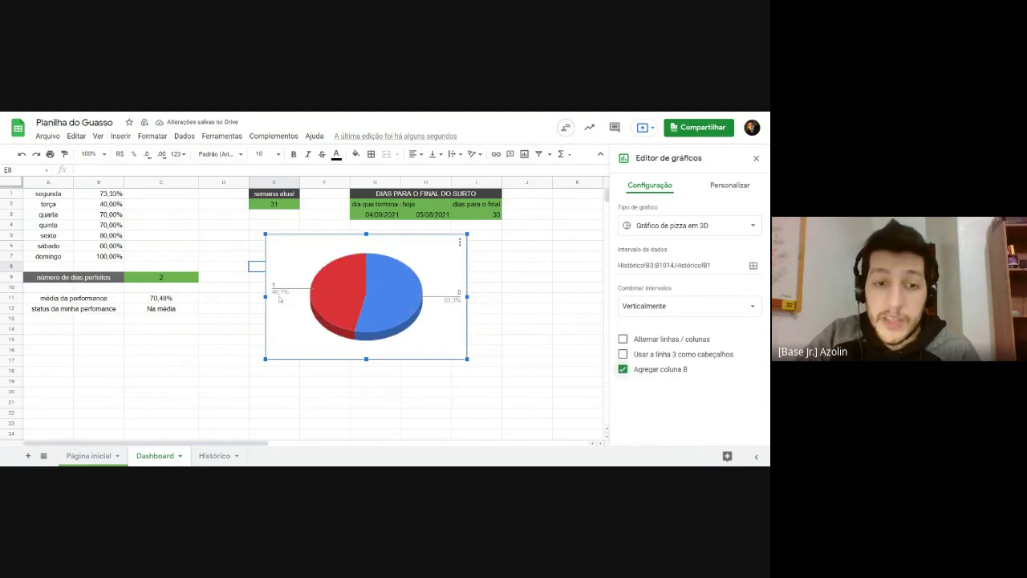
# Step: Shrink the pie chart to a smaller size and reopen its editor
pyautogui.moveTo(331, 301)
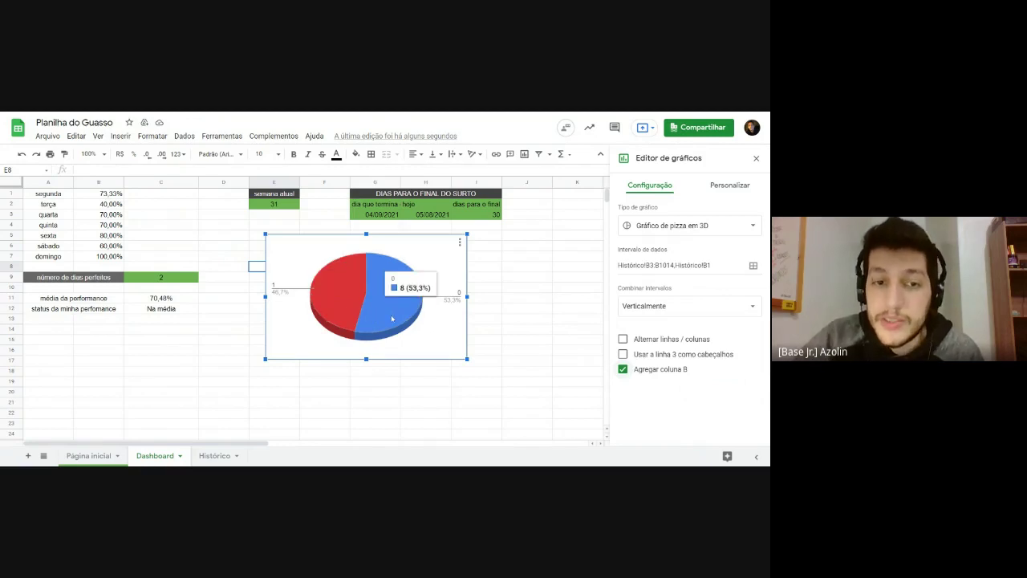
pyautogui.click(526, 319)
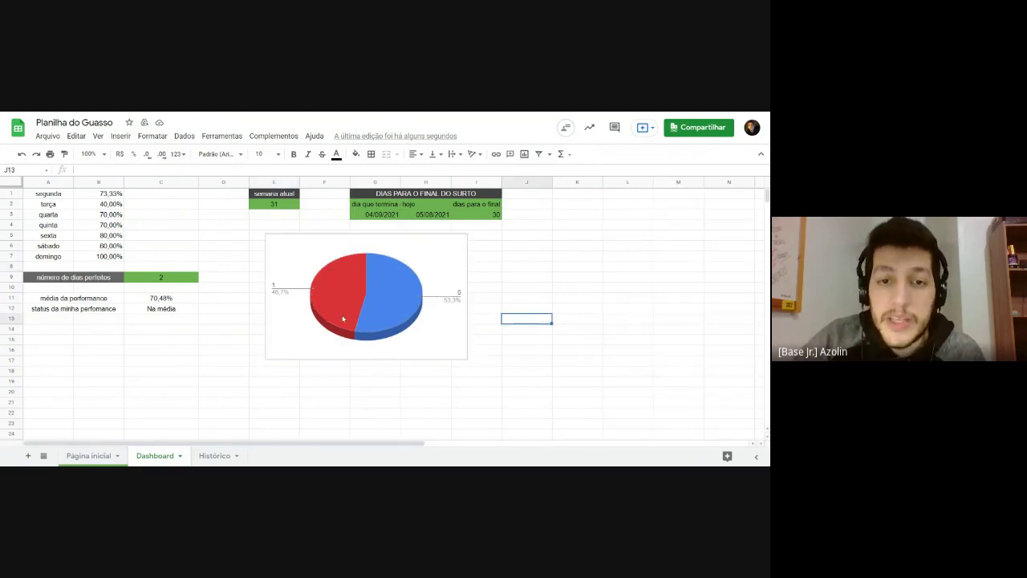
pyautogui.click(292, 340)
pyautogui.moveTo(266, 359); pyautogui.dragTo(313, 332)
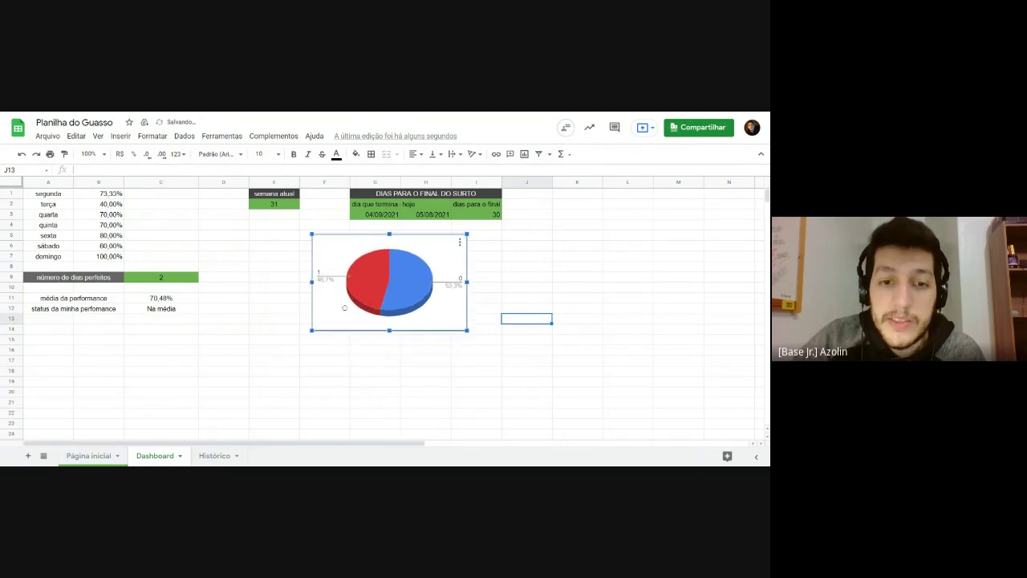
pyautogui.doubleClick(403, 312)
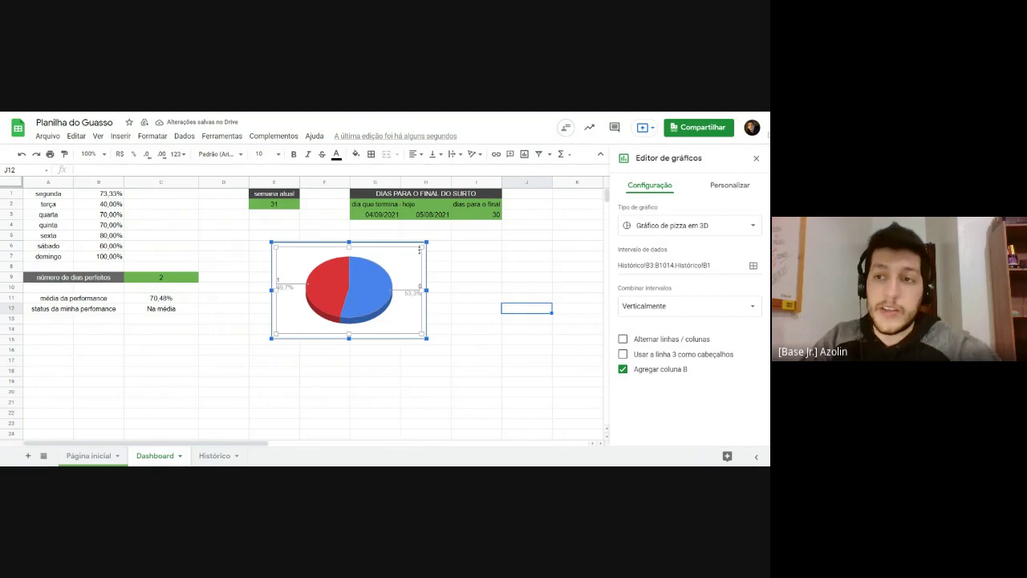
pyautogui.click(756, 158)
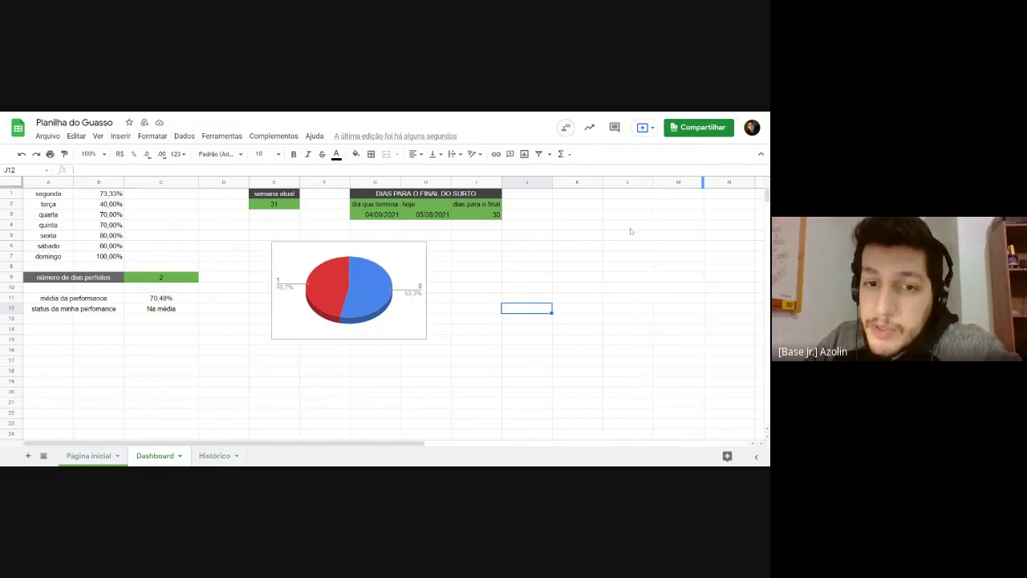
pyautogui.doubleClick(396, 321)
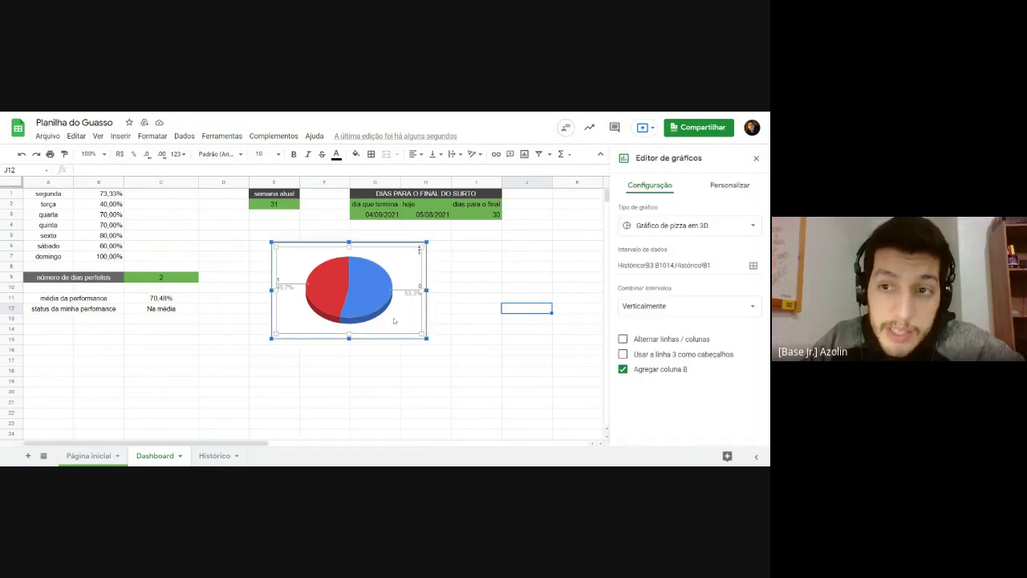
# Step: Try a magenta chart background in Personalizar, then set it back to none
pyautogui.click(728, 185)
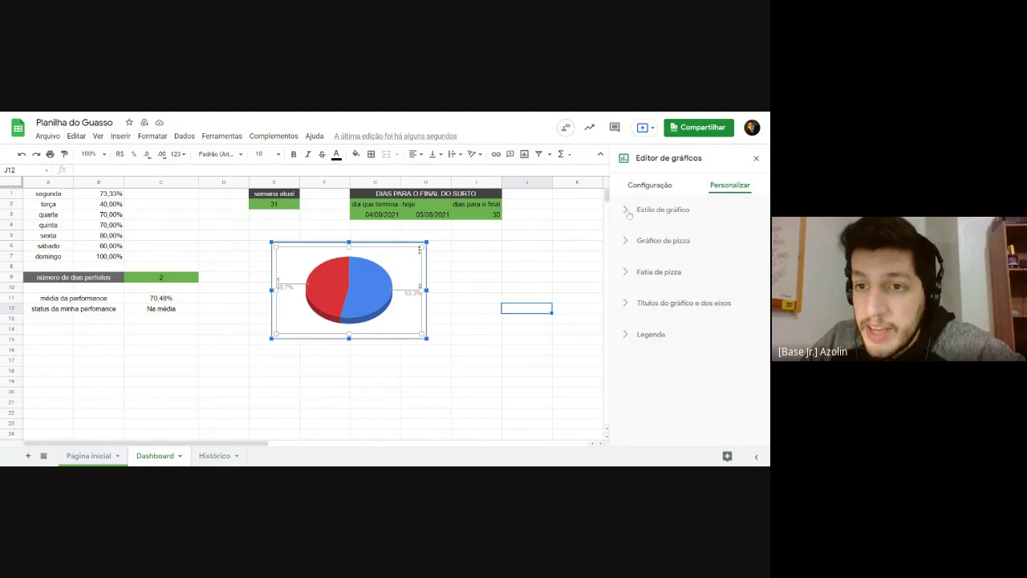
pyautogui.click(654, 210)
pyautogui.click(636, 251)
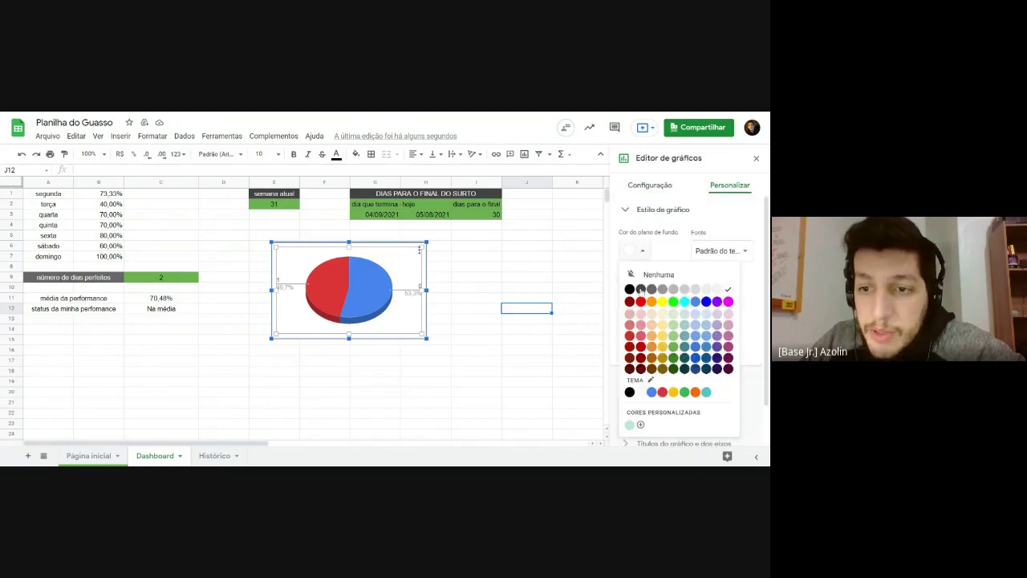
pyautogui.click(728, 301)
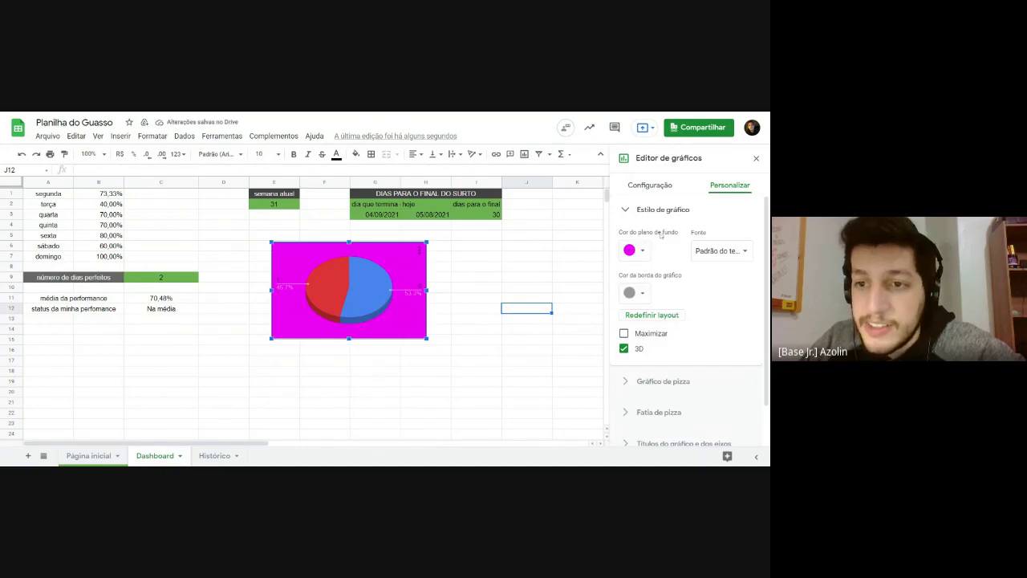
pyautogui.click(641, 251)
pyautogui.click(660, 274)
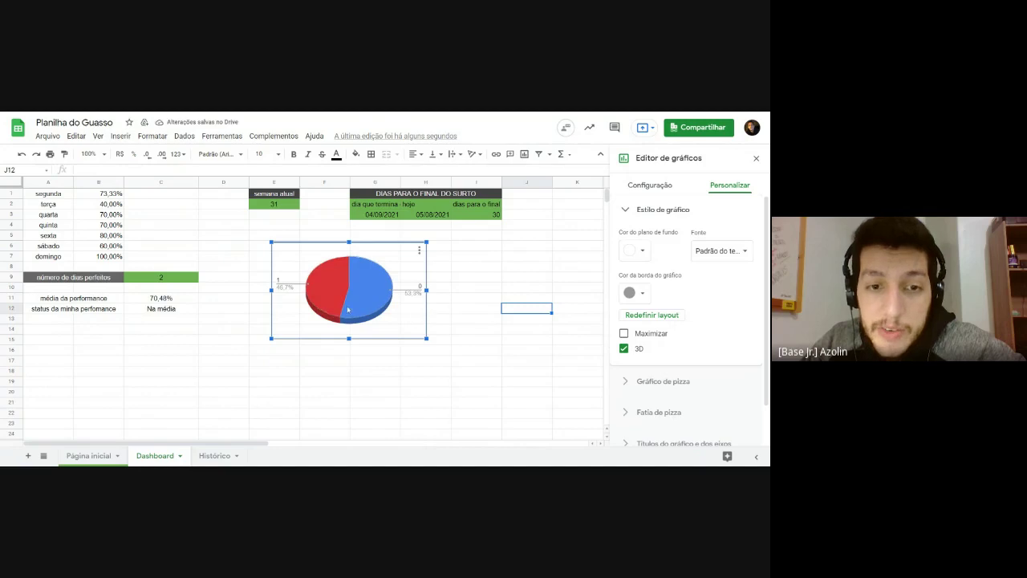
# Step: Toggle 3D off and on and Maximizar on and off, then close the editor
pyautogui.scroll(-1, 654, 277)
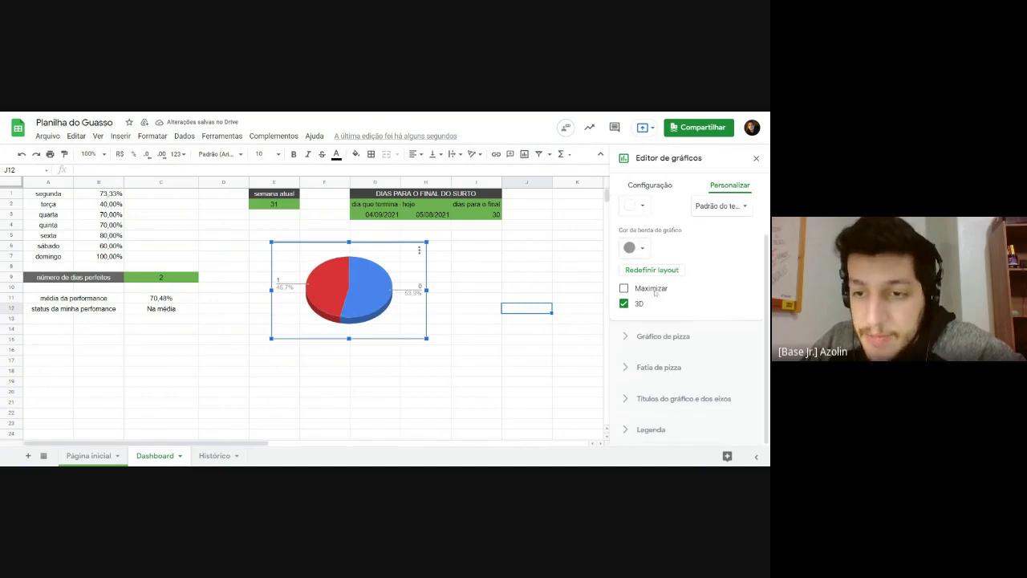
pyautogui.click(626, 306)
pyautogui.click(625, 306)
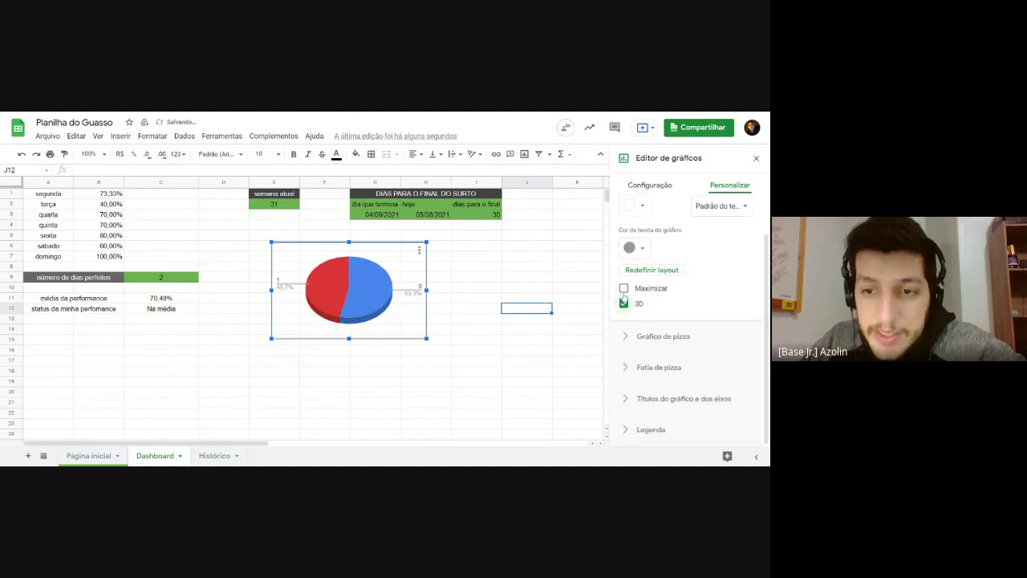
pyautogui.click(624, 289)
pyautogui.click(624, 289)
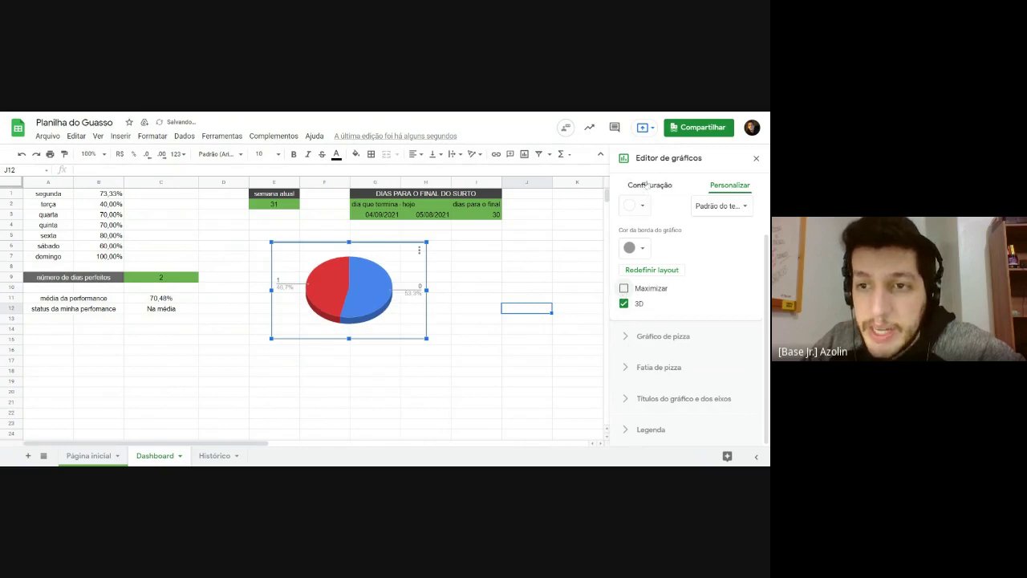
pyautogui.click(756, 158)
pyautogui.click(525, 281)
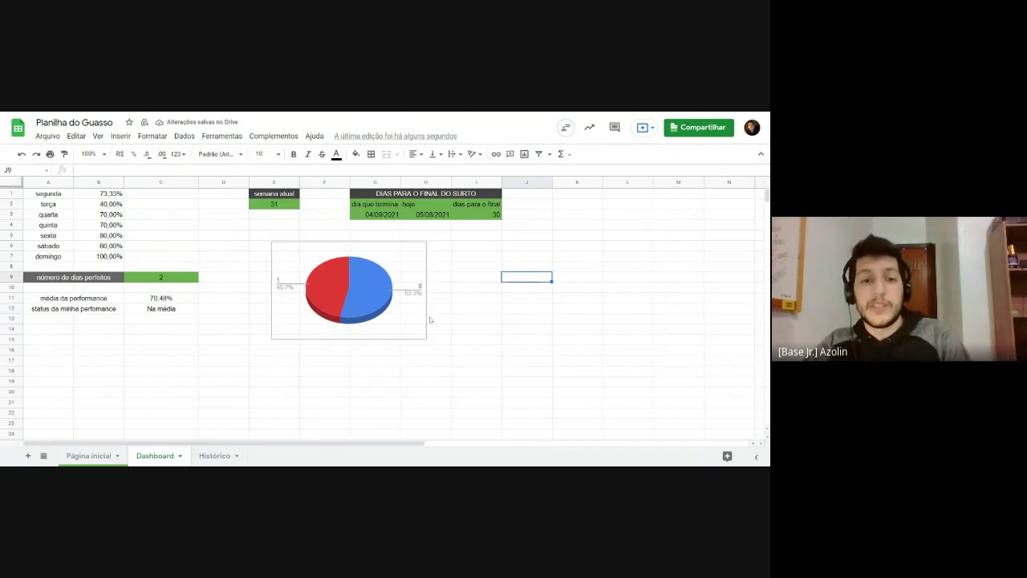
pyautogui.click(363, 290)
# Step: Move the pie chart directly under the DIAS PARA O FINAL DO SURTO table and check its range
pyautogui.moveTo(304, 329); pyautogui.dragTo(379, 311)
pyautogui.doubleClick(383, 310)
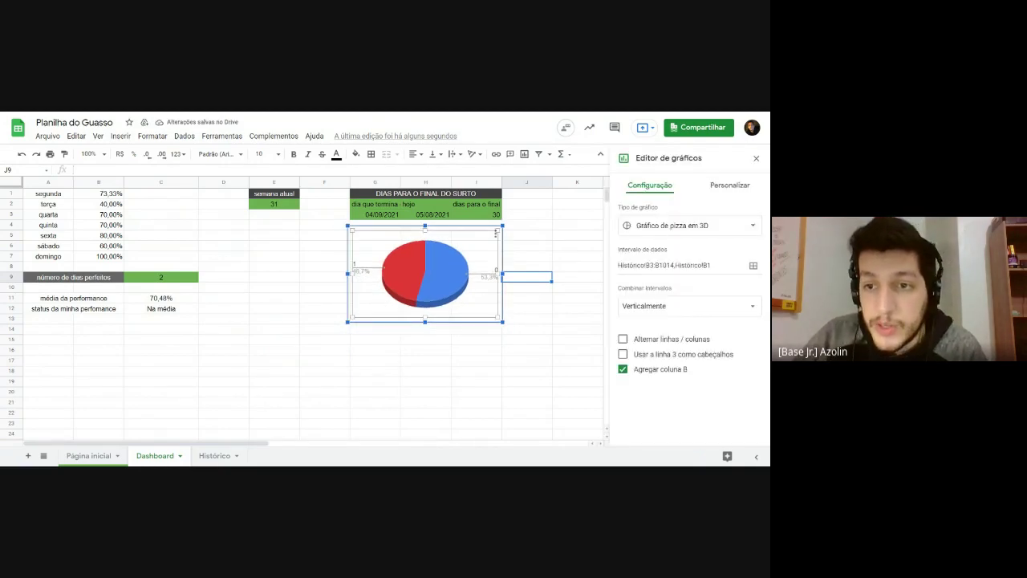
pyautogui.moveTo(629, 265); pyautogui.dragTo(708, 266)
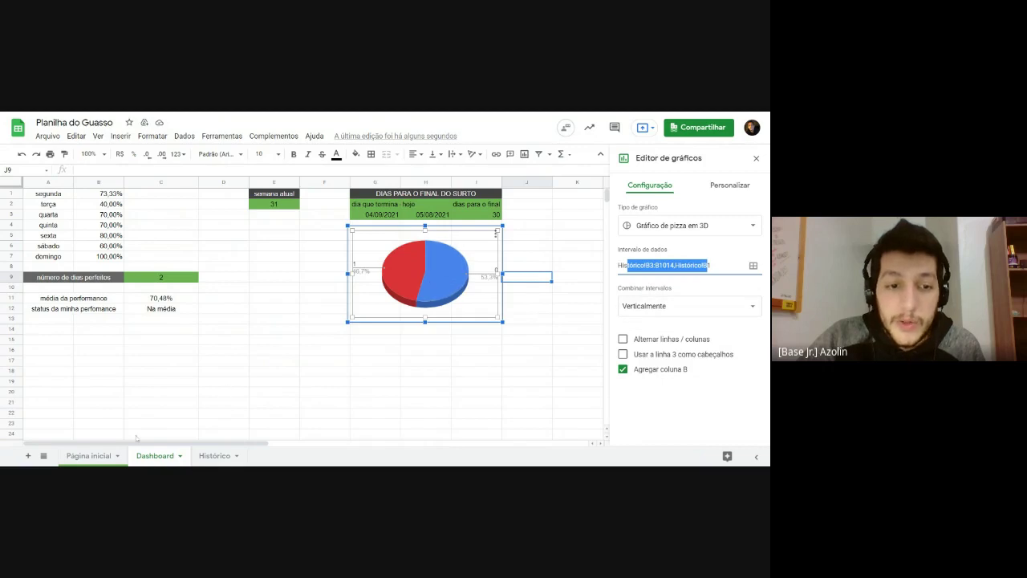
# Step: Compare the Histórico and Dashboard sheets, then review and close the chart editor
pyautogui.click(205, 460)
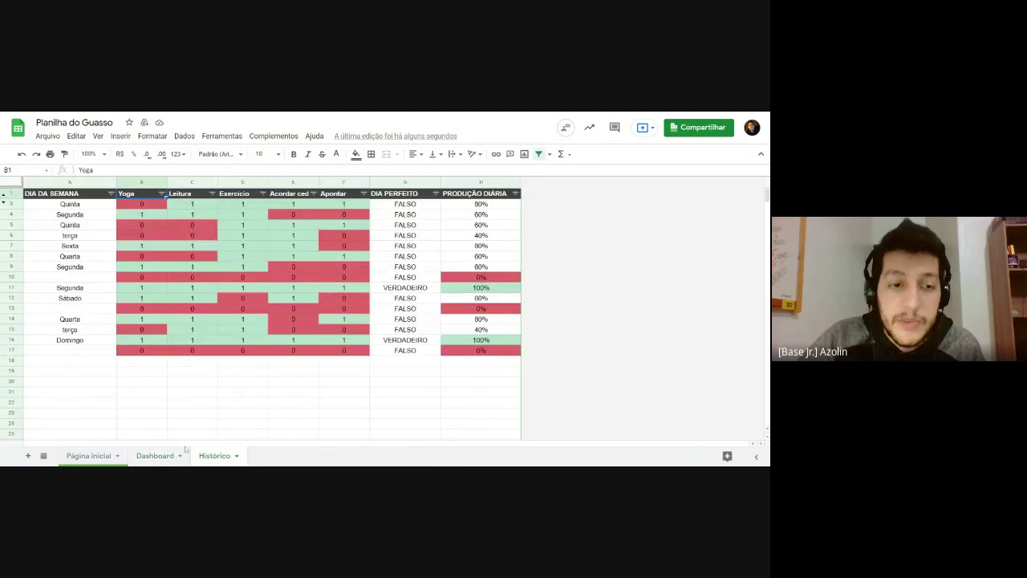
pyautogui.click(158, 456)
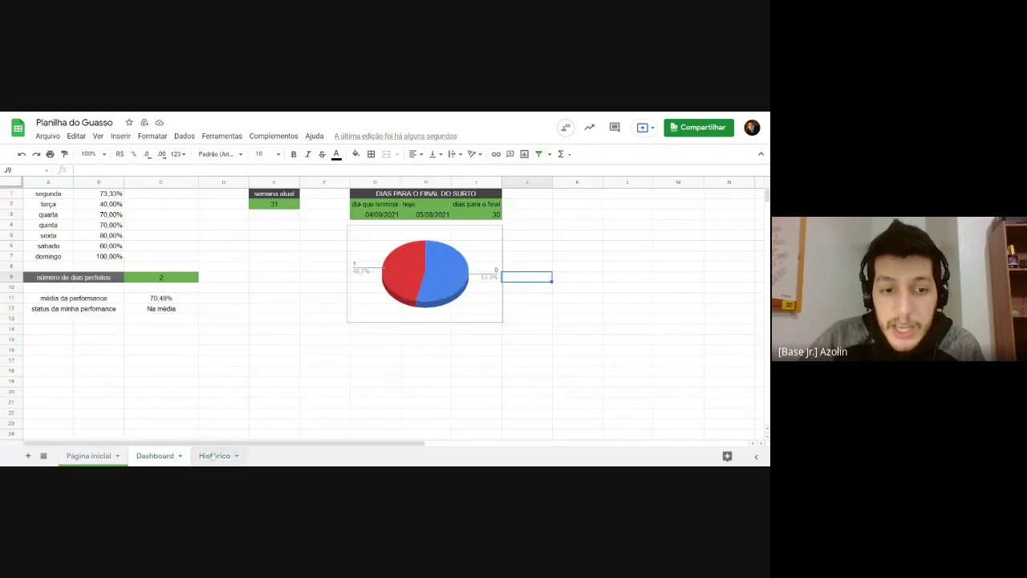
pyautogui.click(97, 457)
pyautogui.click(205, 461)
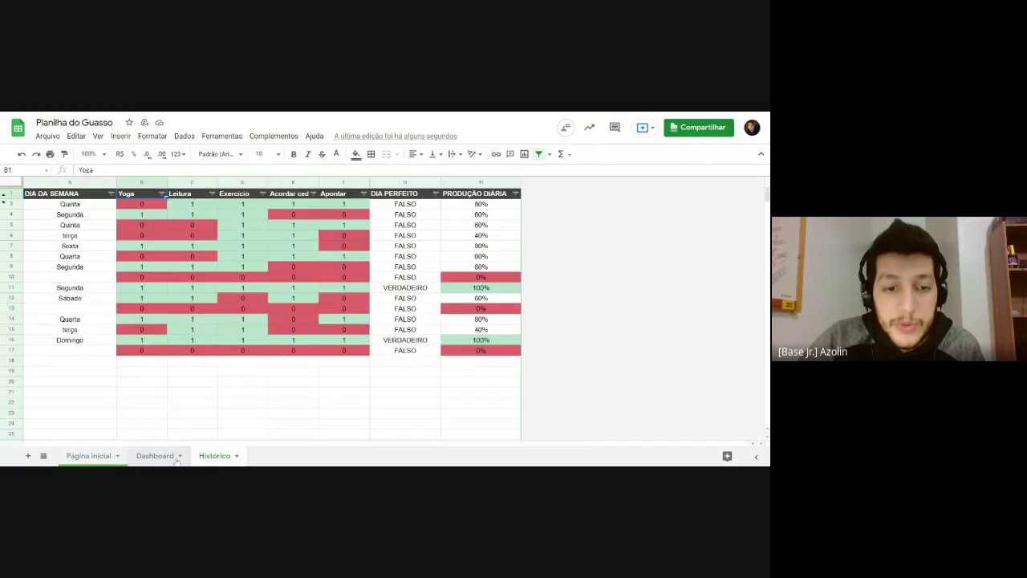
pyautogui.click(176, 457)
pyautogui.doubleClick(478, 313)
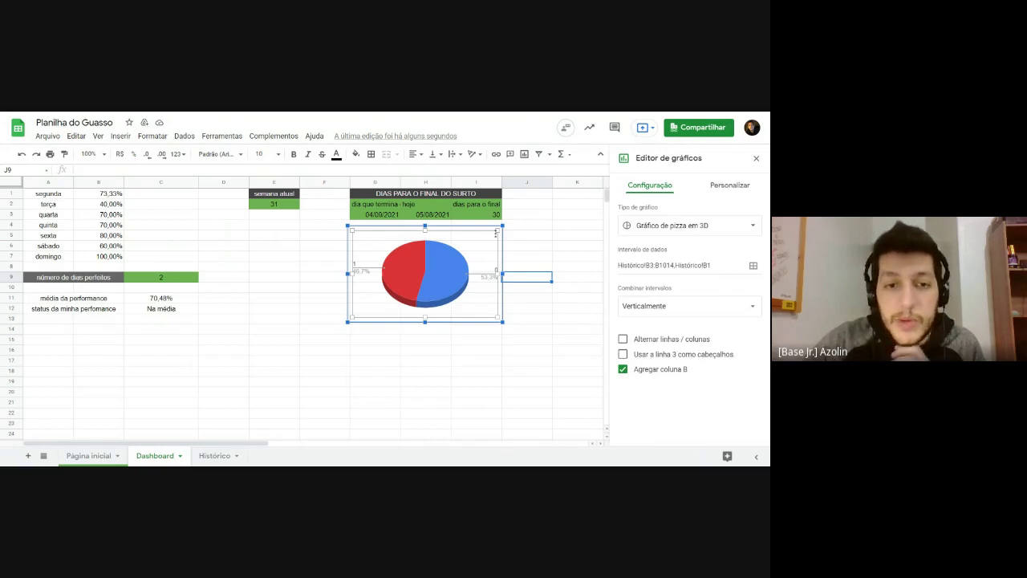
pyautogui.click(316, 127)
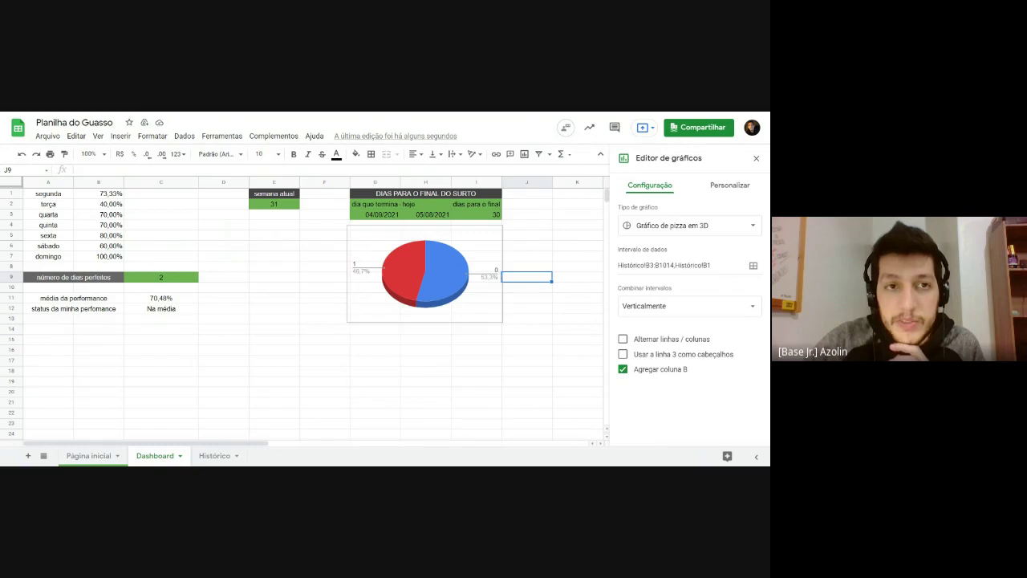
pyautogui.click(757, 160)
# Step: Inspect the B1:B7 performance formulas, then drag the pie chart lower beneath the countdown table
pyautogui.click(412, 361)
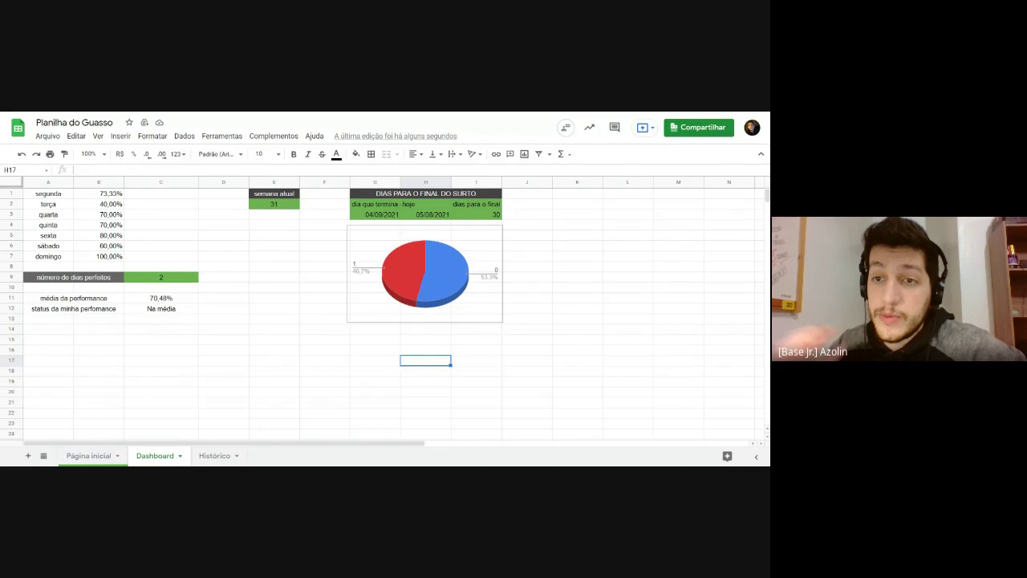
pyautogui.click(165, 195)
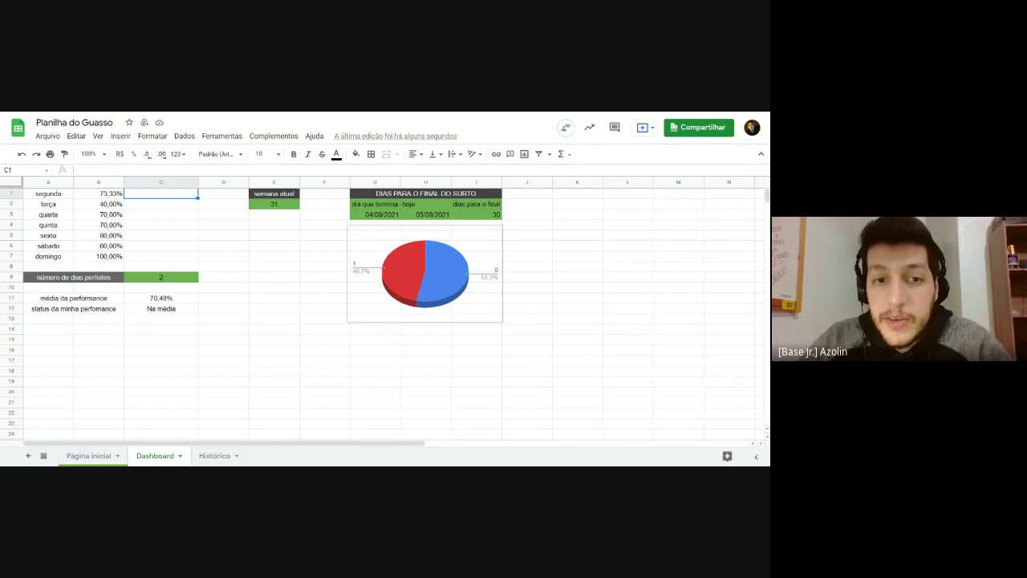
pyautogui.click(424, 273)
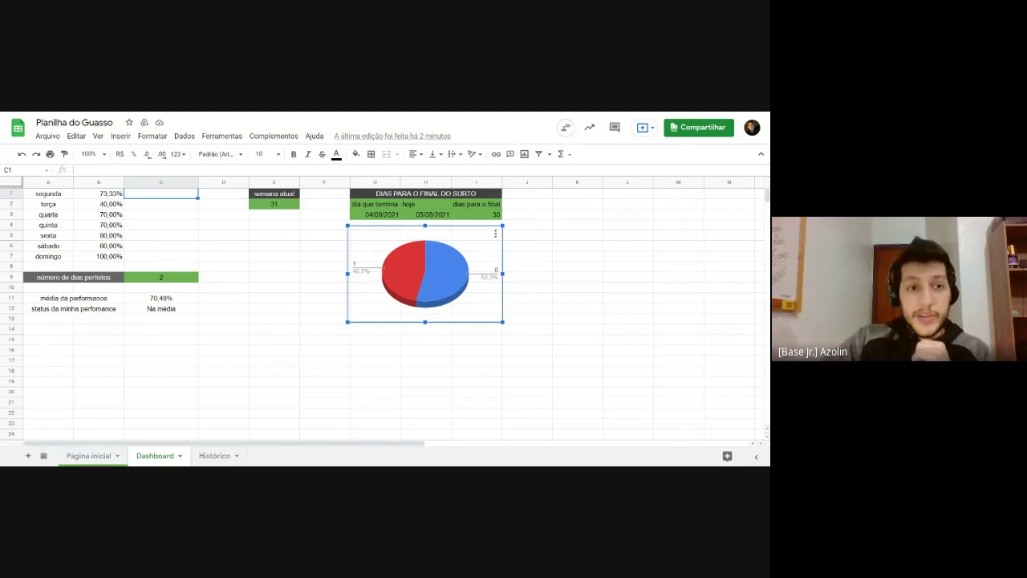
pyautogui.press('Escape')
pyautogui.moveTo(120, 195); pyautogui.dragTo(113, 259)
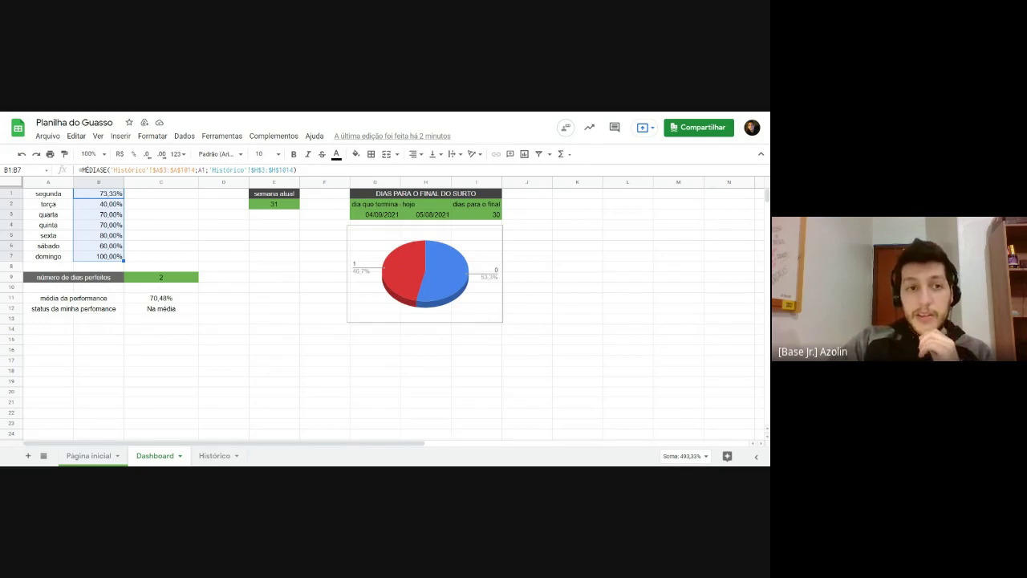
pyautogui.click(223, 236)
pyautogui.click(153, 198)
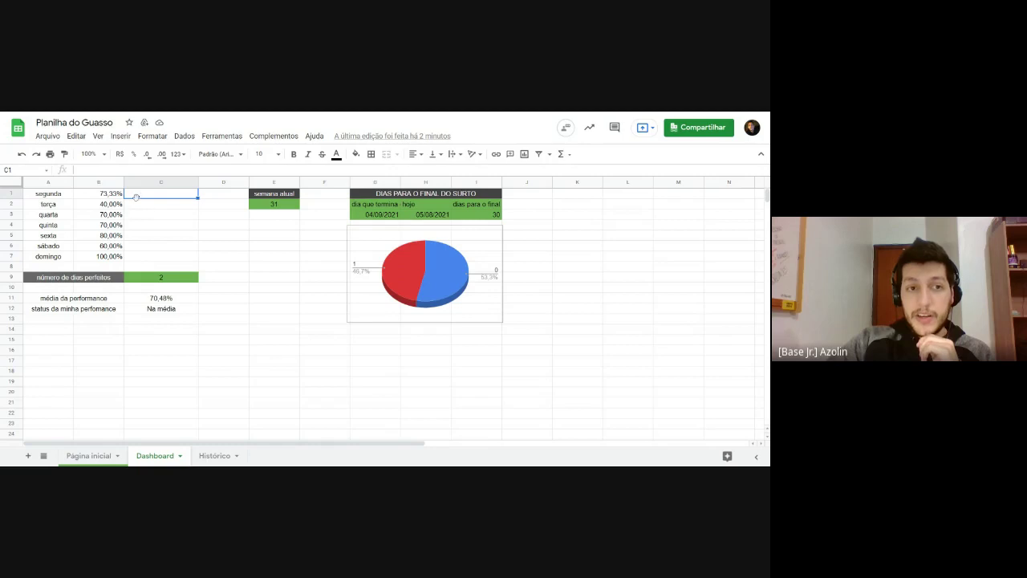
pyautogui.moveTo(138, 196)
pyautogui.mouseDown()
pyautogui.moveTo(140, 259)
pyautogui.moveTo(143, 197)
pyautogui.mouseUp()
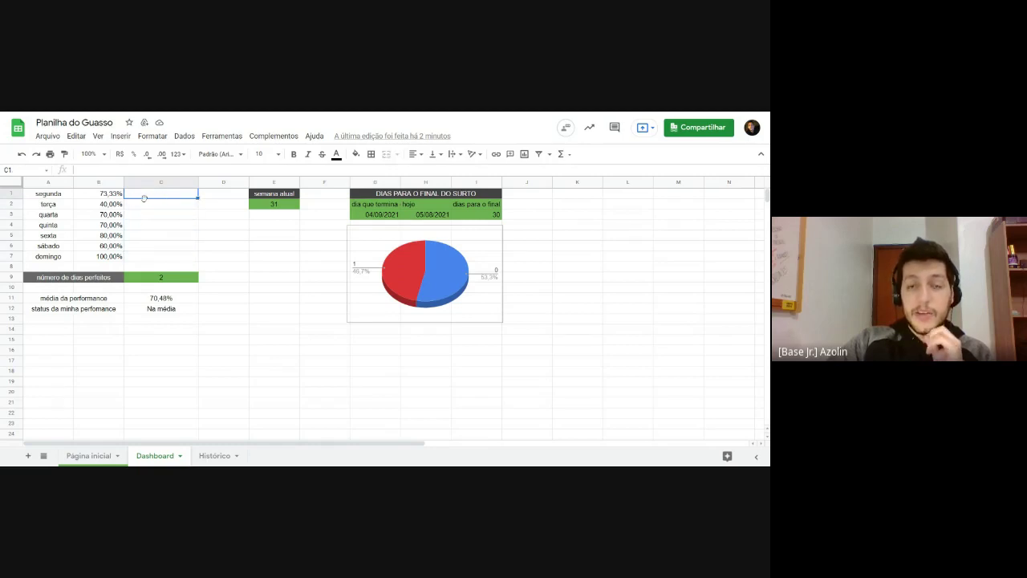
pyautogui.moveTo(392, 293); pyautogui.dragTo(367, 317)
# Step: Begin a =SPARKLINE formula in C1 taking B1 as data, ending with a semicolon before the options argument
pyautogui.click(147, 197)
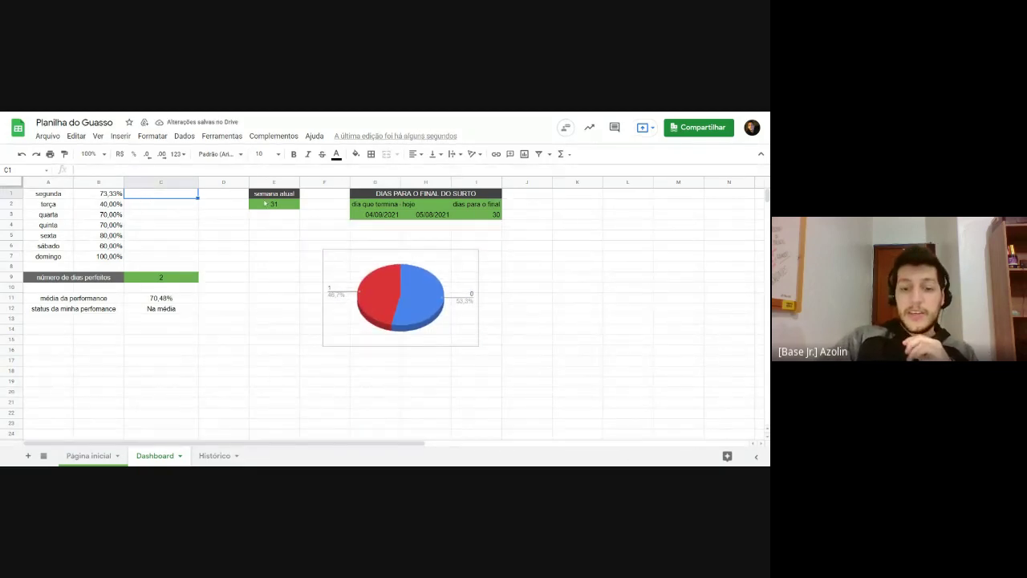
pyautogui.write('=')
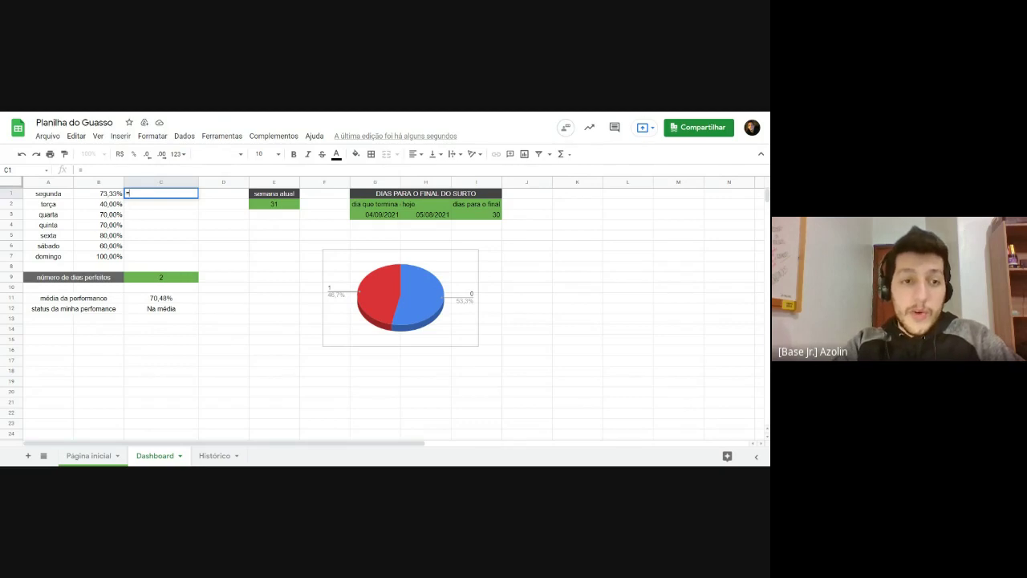
pyautogui.write('sparkline')
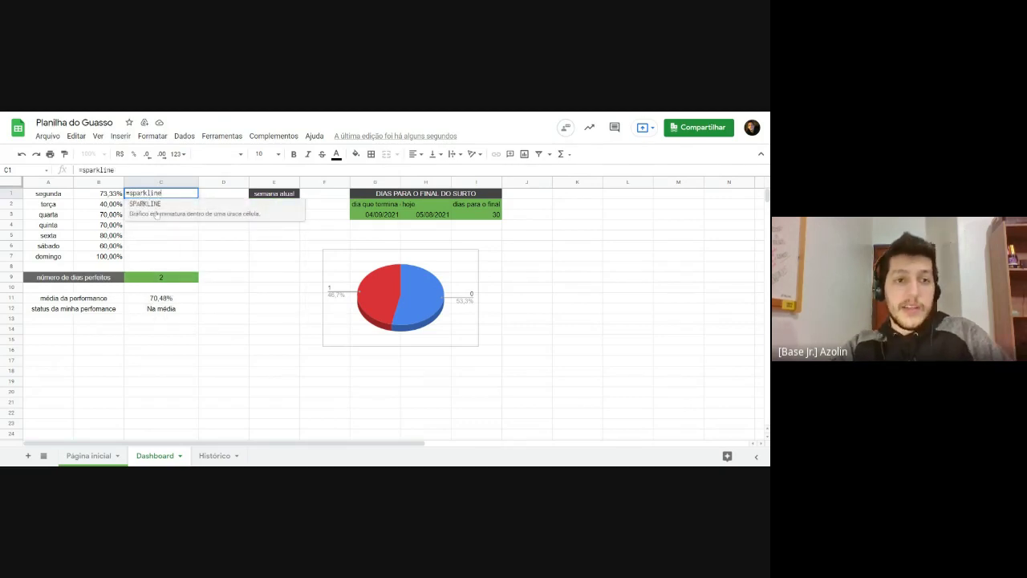
pyautogui.press('Tab')
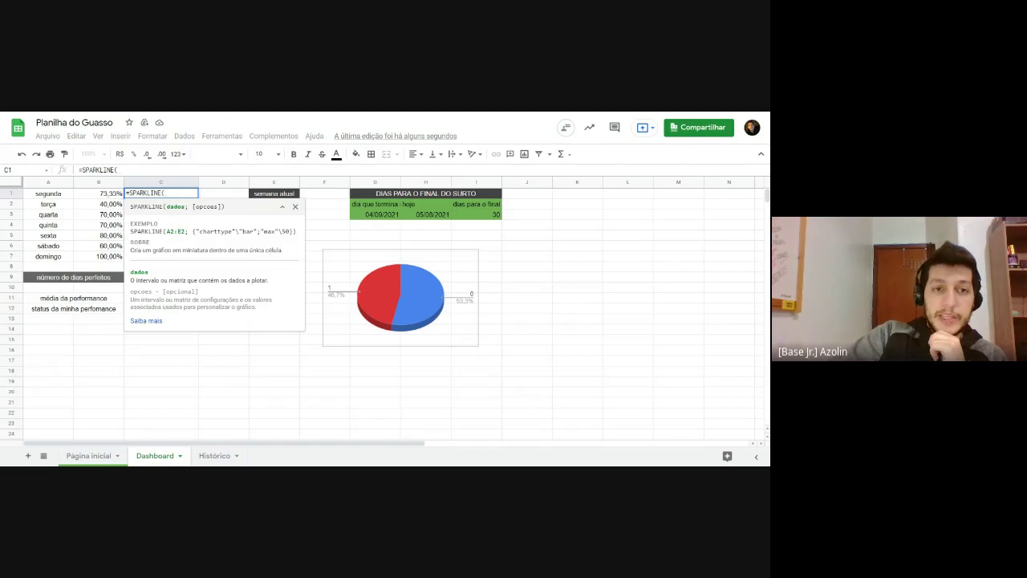
pyautogui.moveTo(167, 206); pyautogui.dragTo(222, 206)
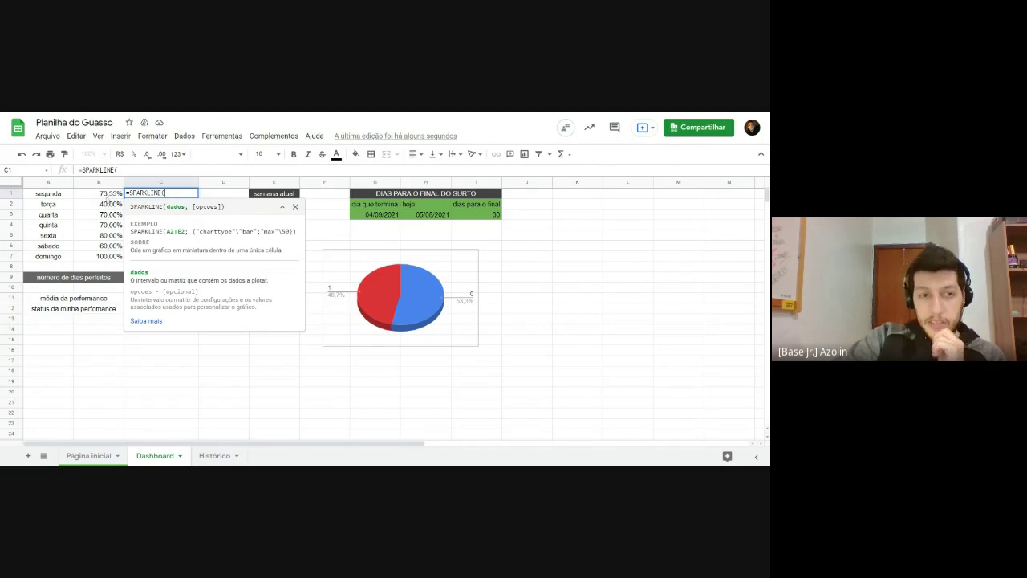
pyautogui.click(109, 197)
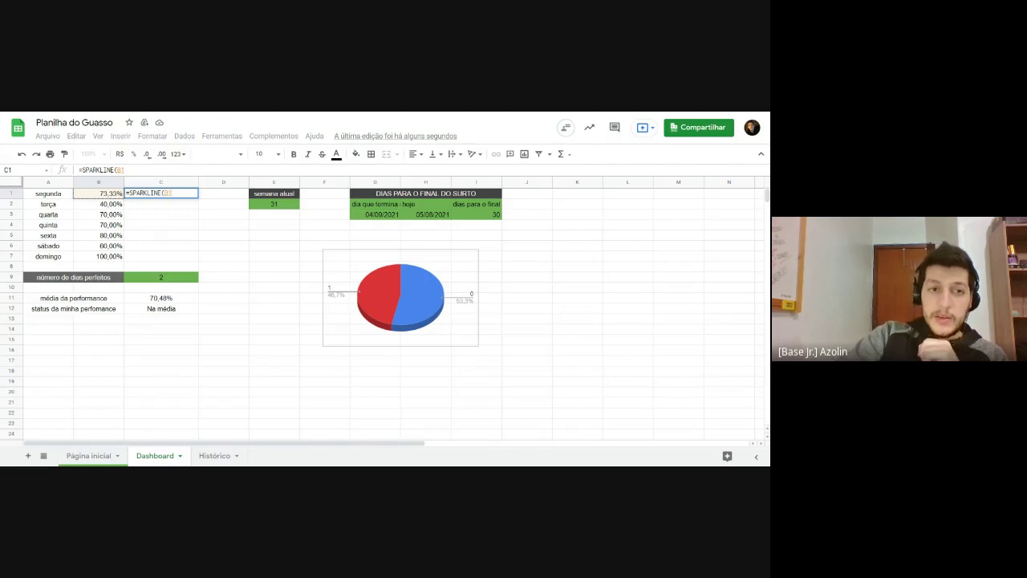
pyautogui.write(';{"charttype"\\"bar')
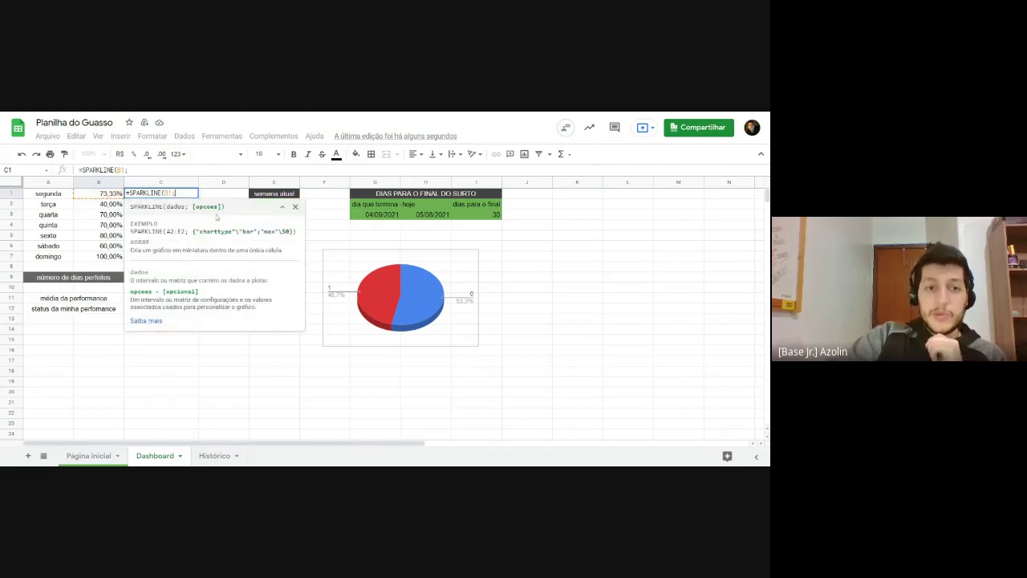
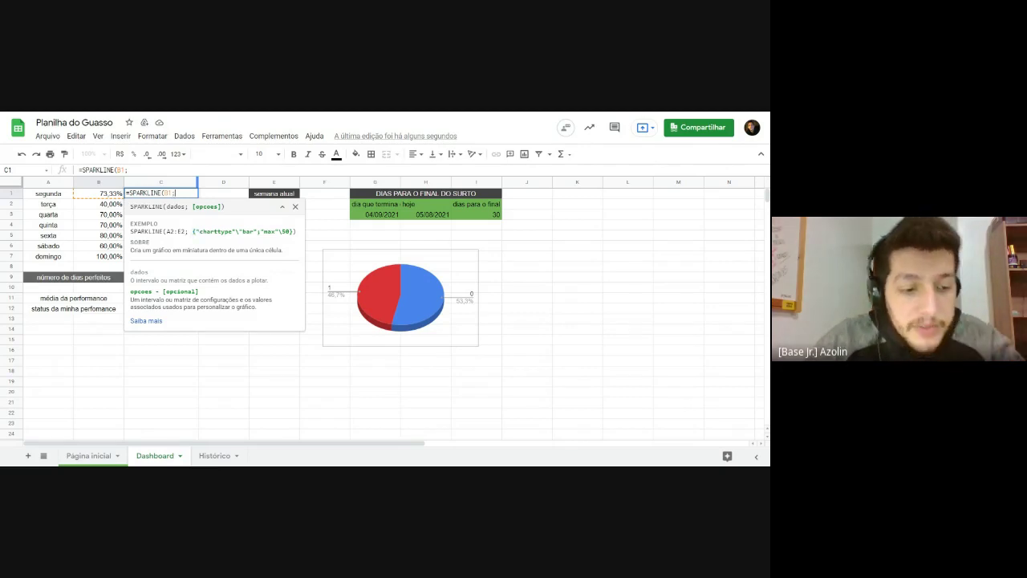
# Step: Complete C1's formula as =SPARKLINE(B1;{"charttype"\"bar"}) to draw a bar for segunda
pyautogui.write('{')
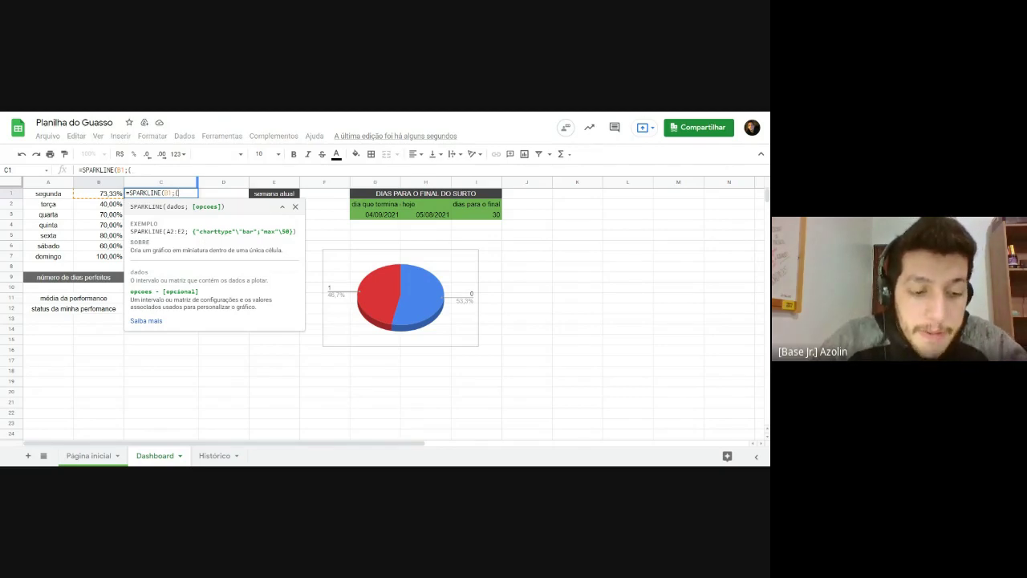
pyautogui.write('"')
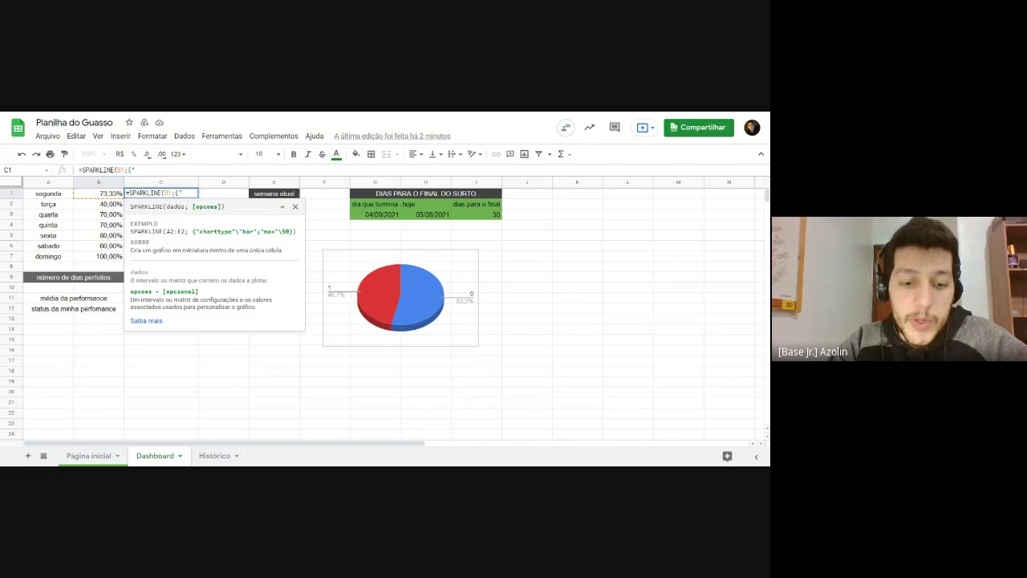
pyautogui.write('charttype')
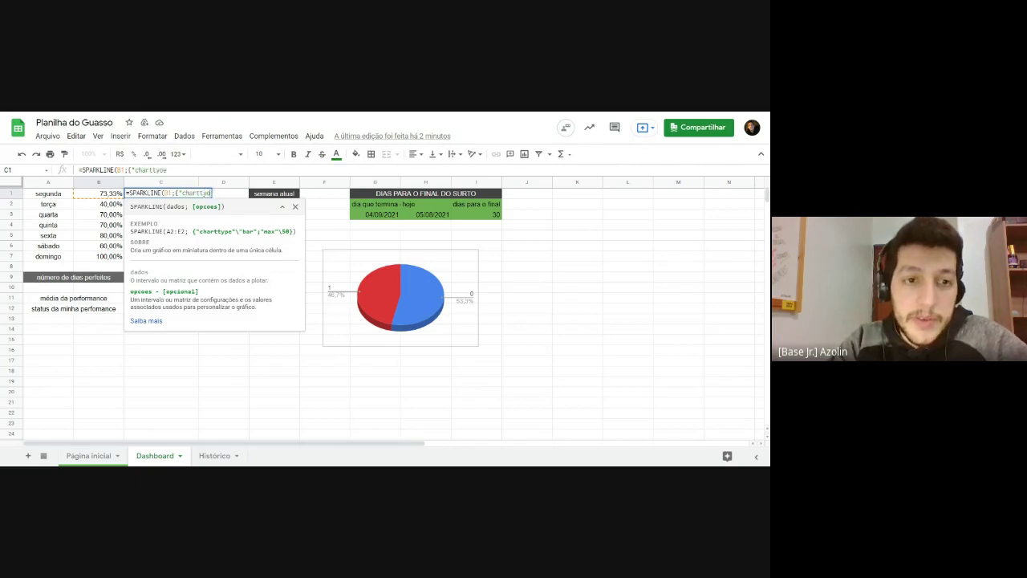
pyautogui.write('e')
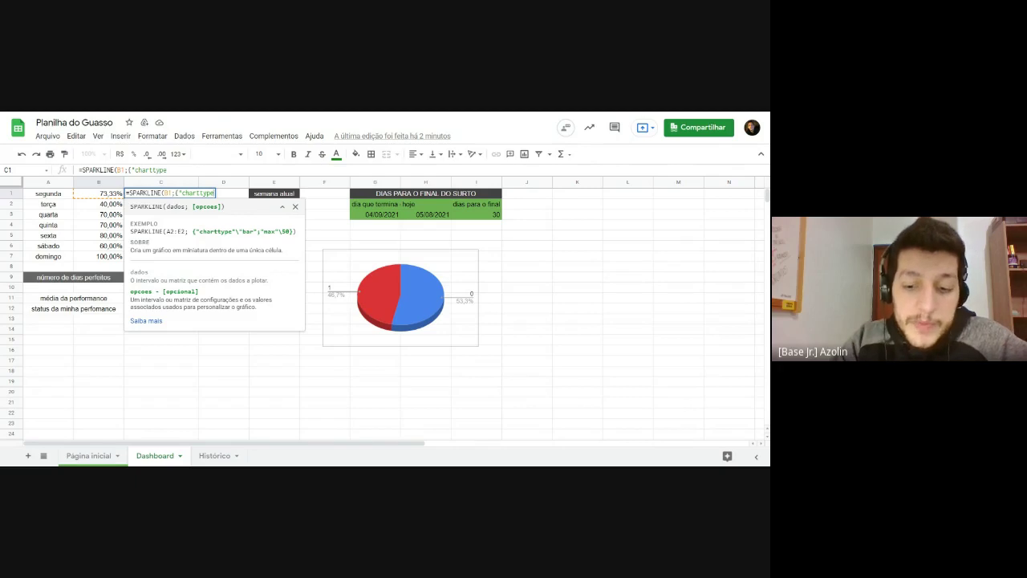
pyautogui.write('"')
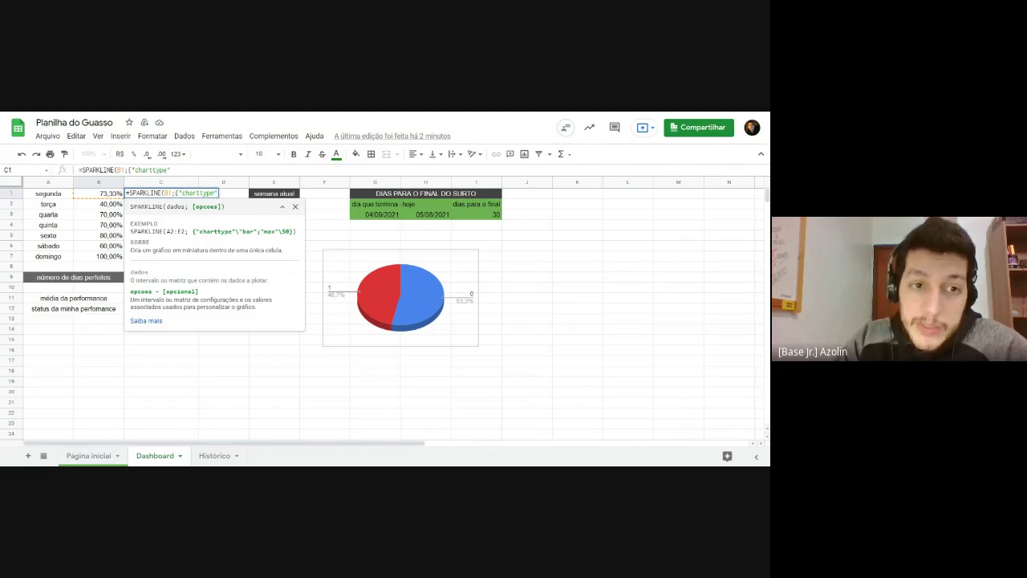
pyautogui.write('\\')
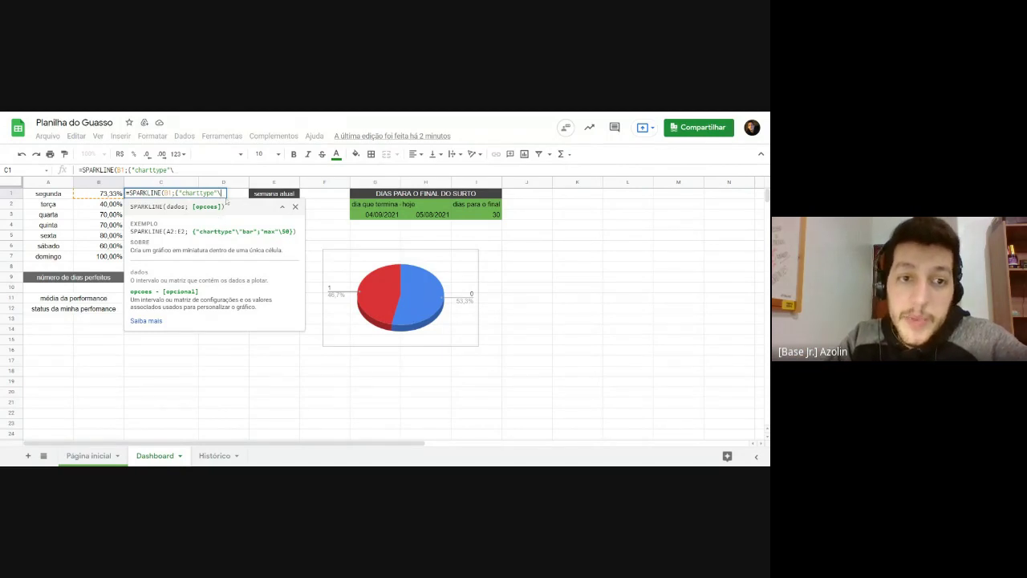
pyautogui.write('"')
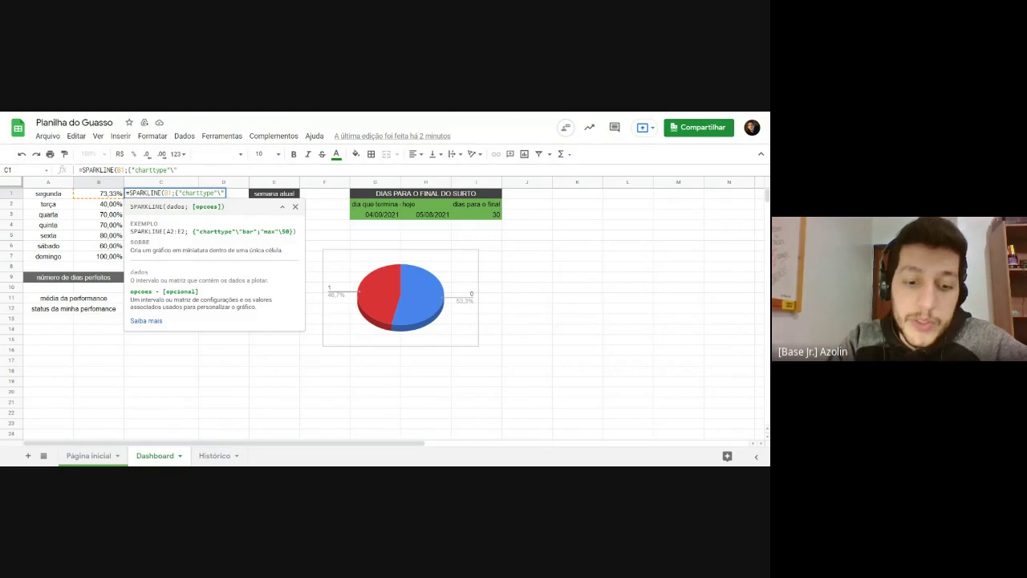
pyautogui.write('bar')
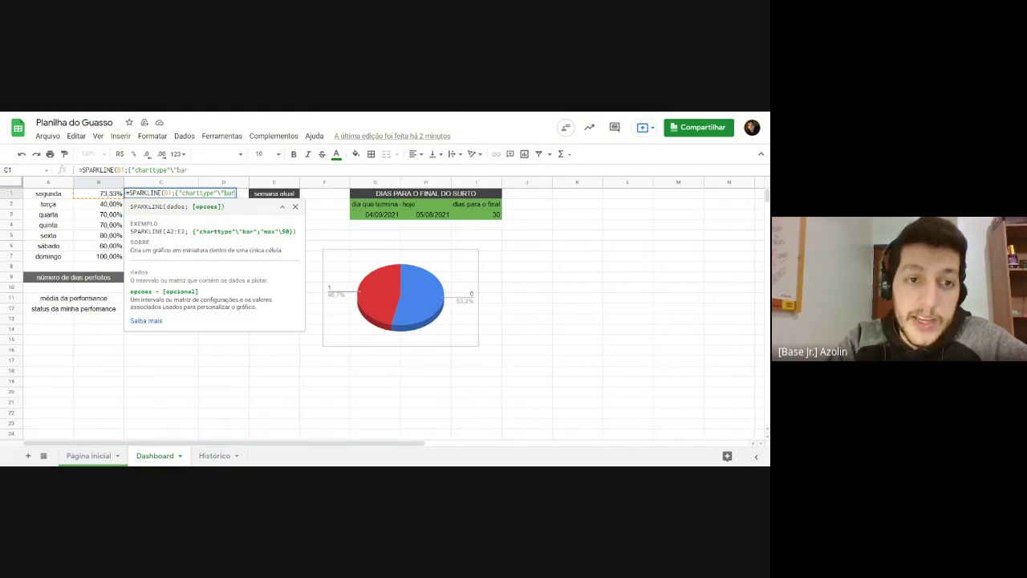
pyautogui.write('"')
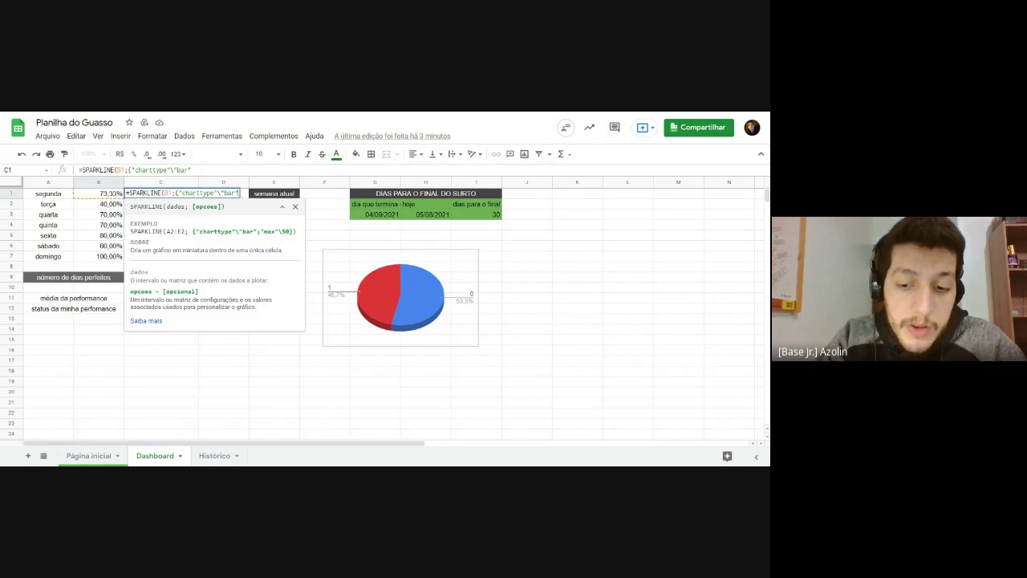
pyautogui.write('}')
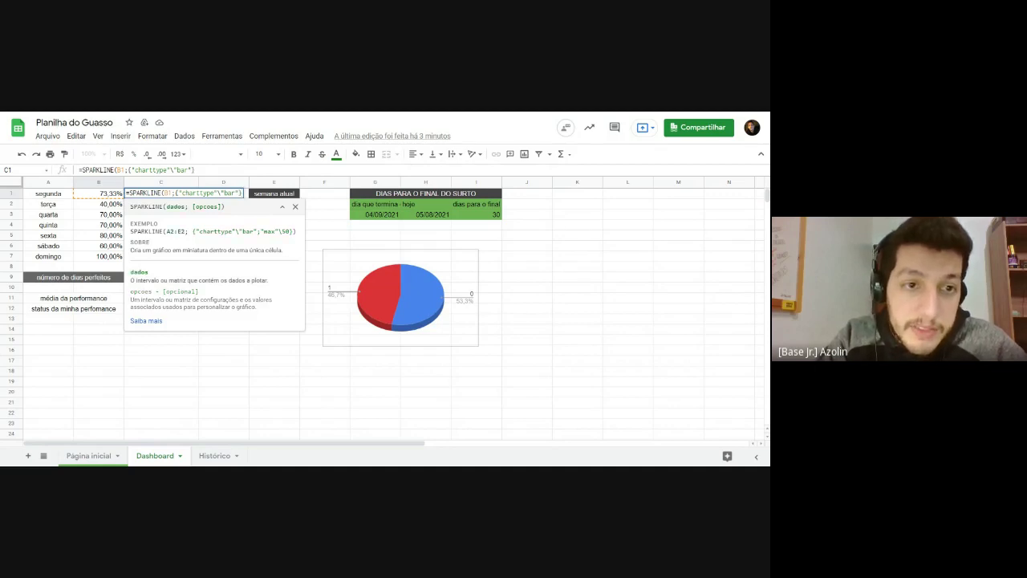
pyautogui.write(')')
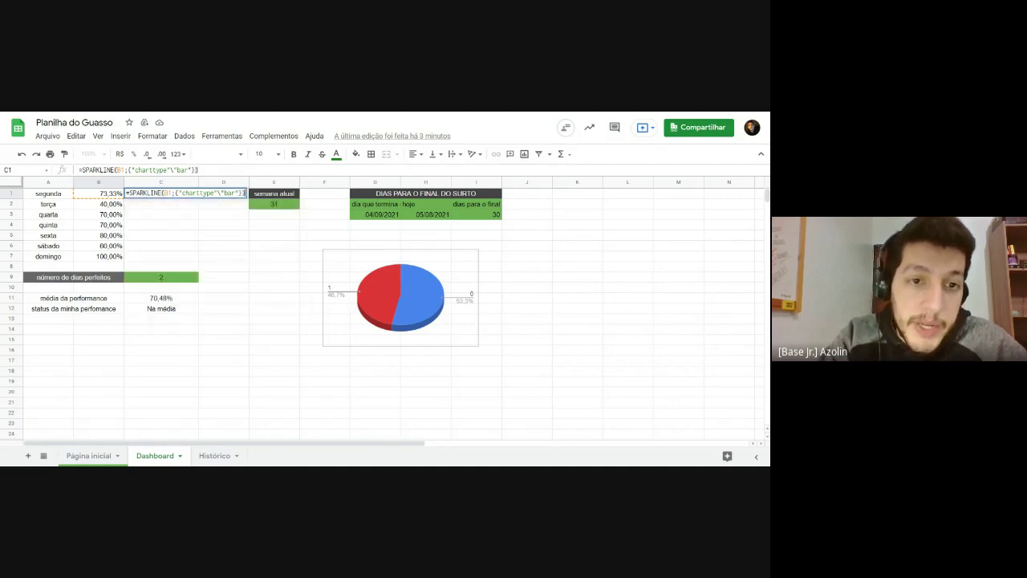
pyautogui.press('Return')
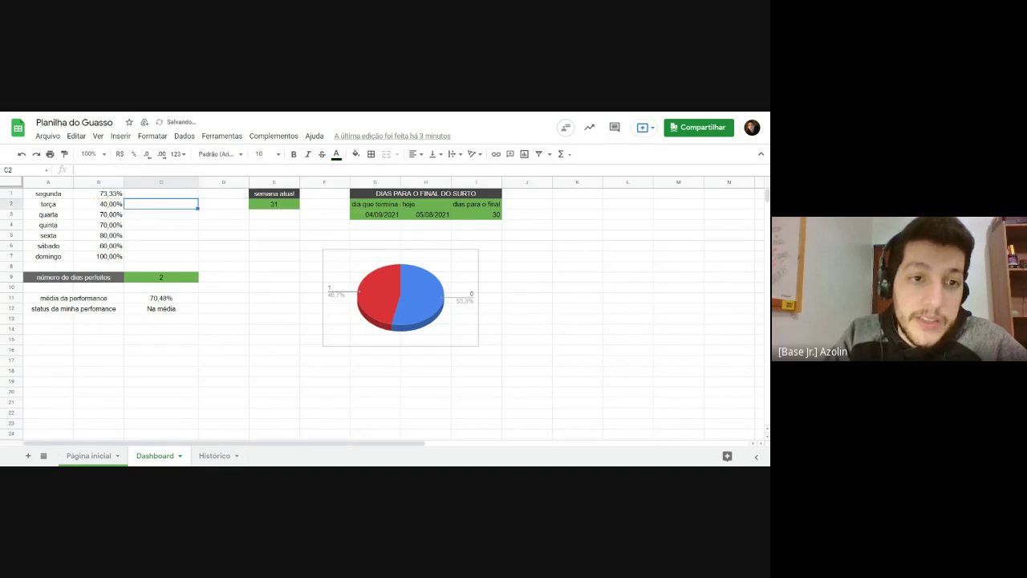
pyautogui.click(270, 266)
pyautogui.click(165, 198)
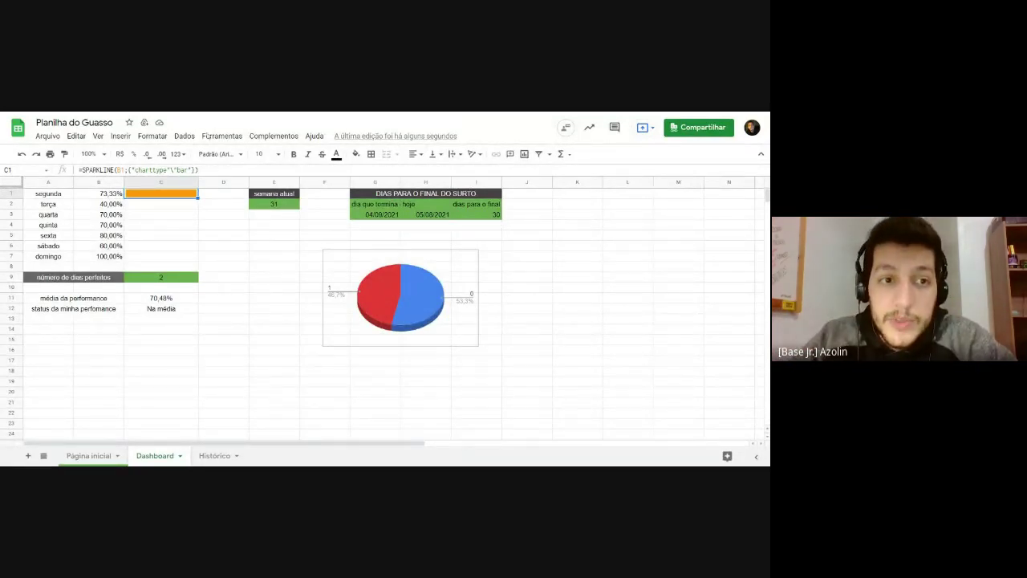
pyautogui.doubleClick(175, 195)
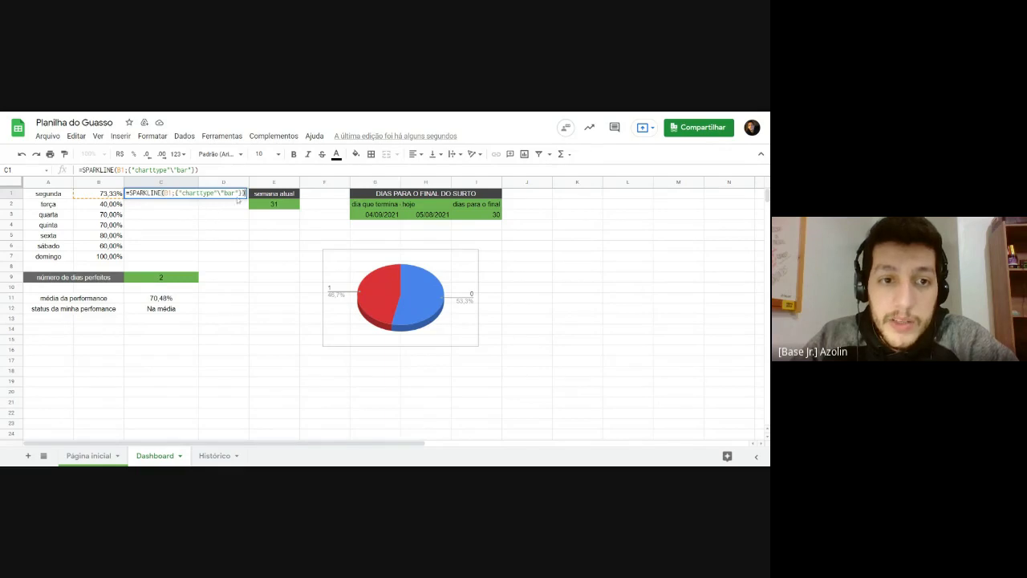
# Step: Add "max"\1 to C1's sparkline options so the bar scales against a maximum of 1
pyautogui.click(179, 194)
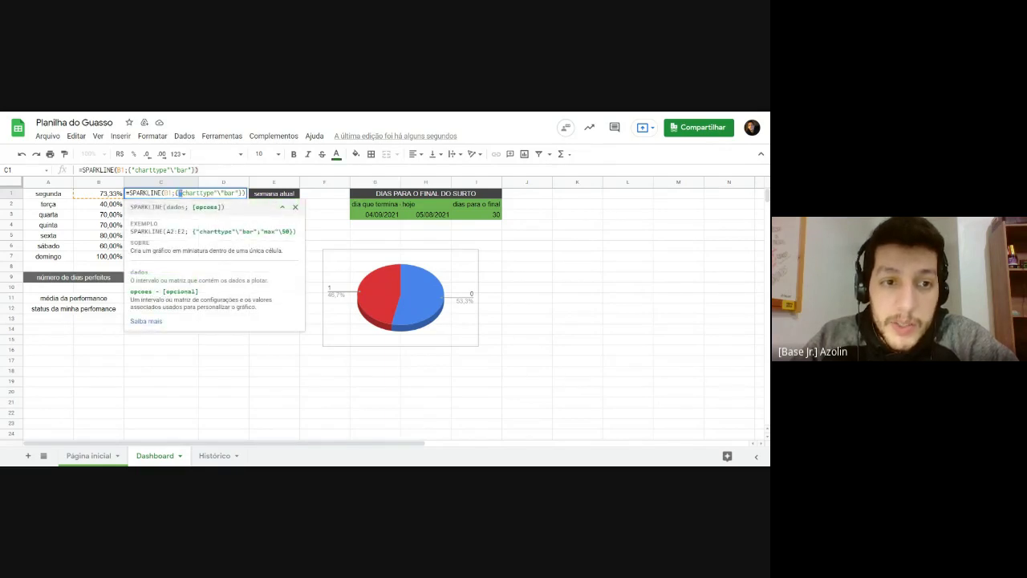
pyautogui.moveTo(179, 193); pyautogui.dragTo(238, 193)
pyautogui.press('Right')
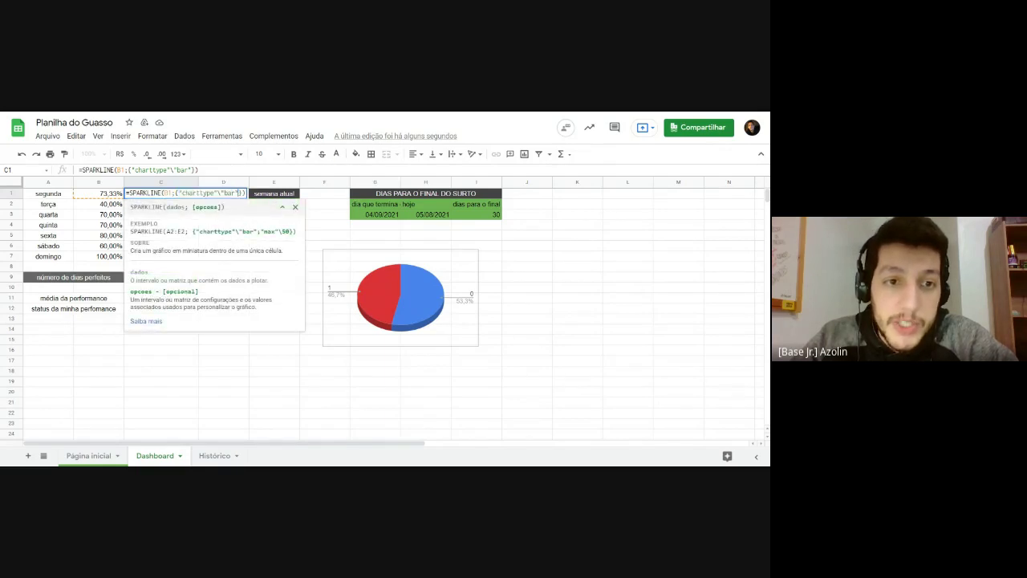
pyautogui.write(';')
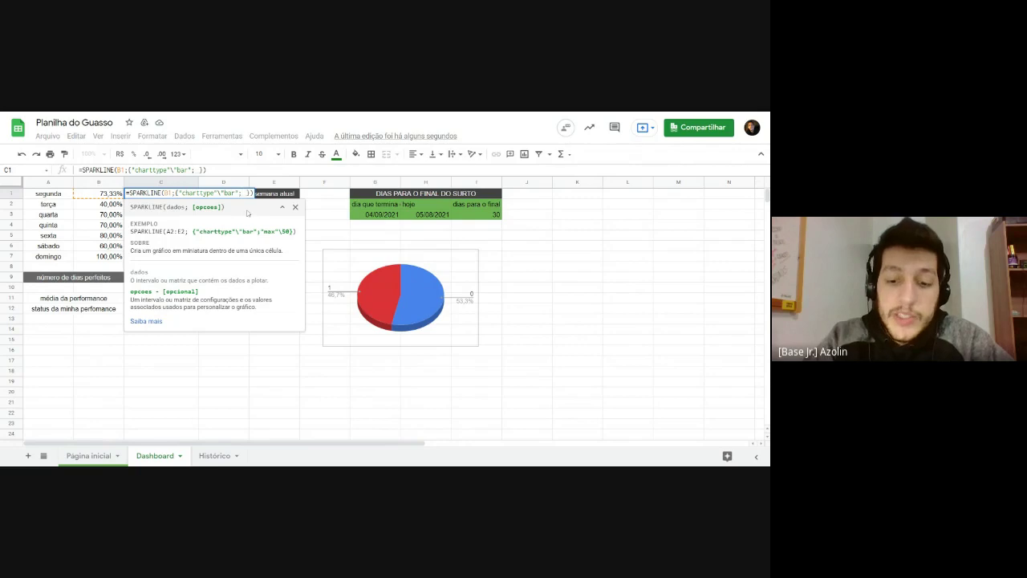
pyautogui.press('BackSpace')
pyautogui.write('"')
pyautogui.write('max')
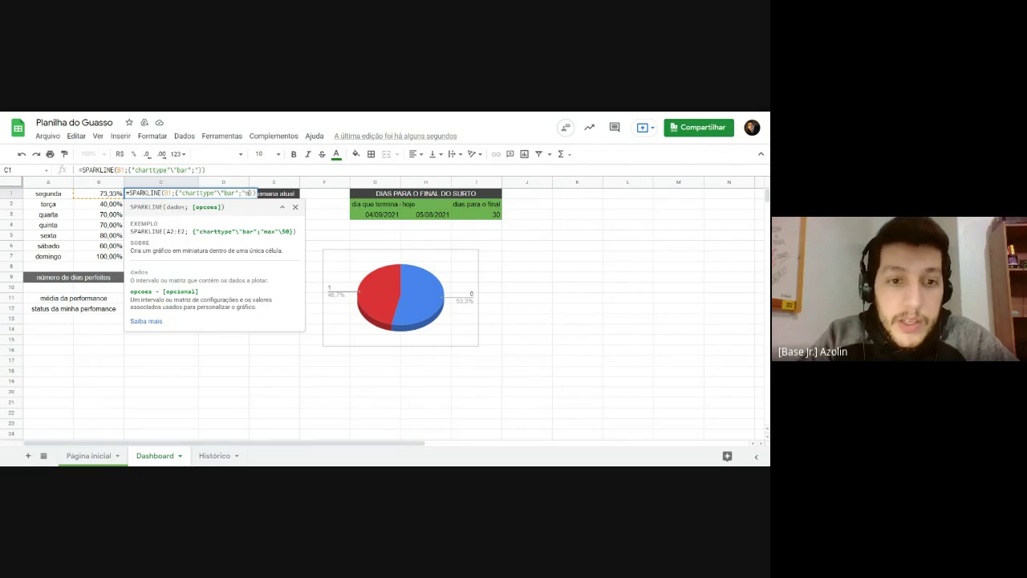
pyautogui.write('";')
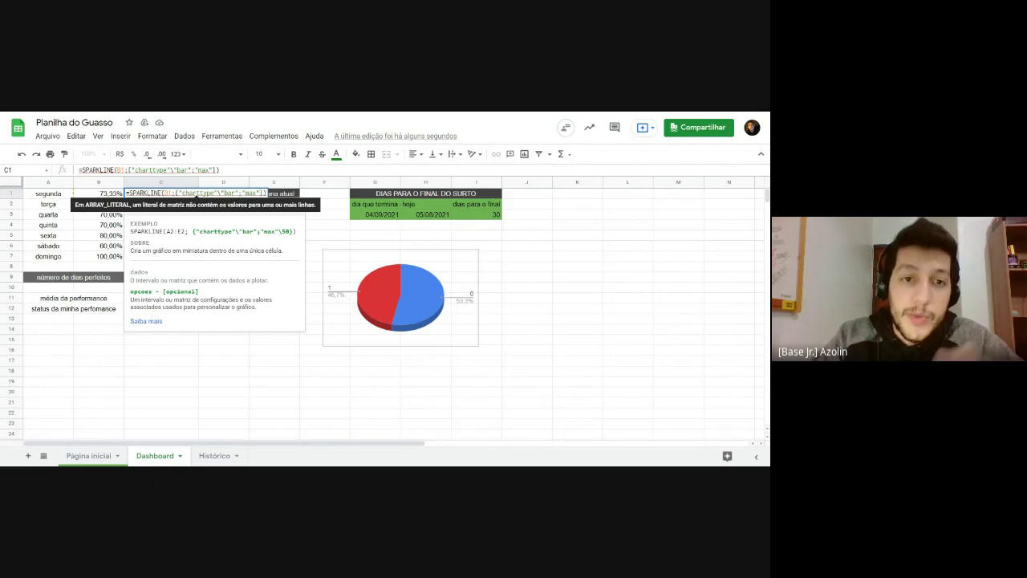
pyautogui.write('\\')
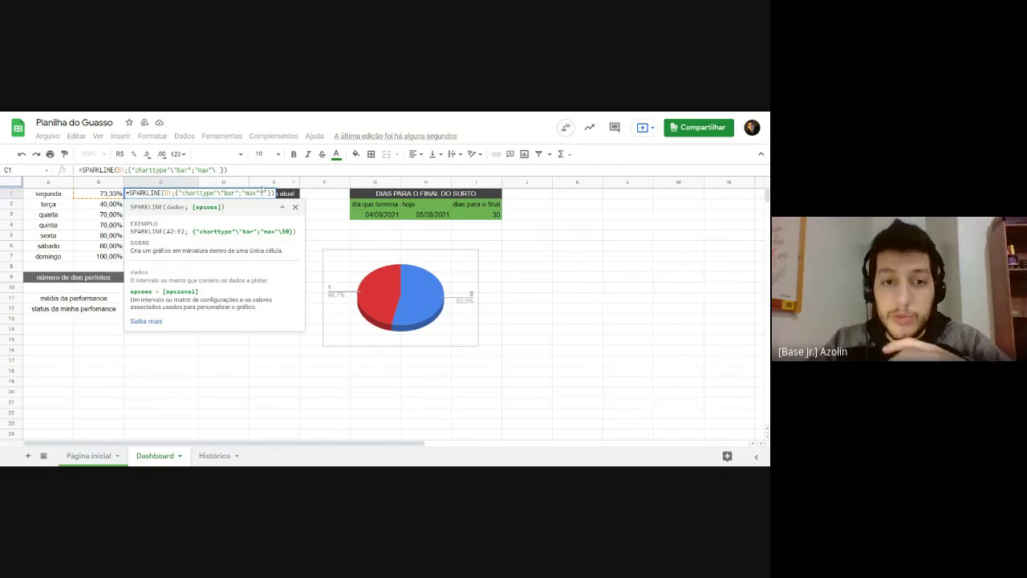
pyautogui.write('1')
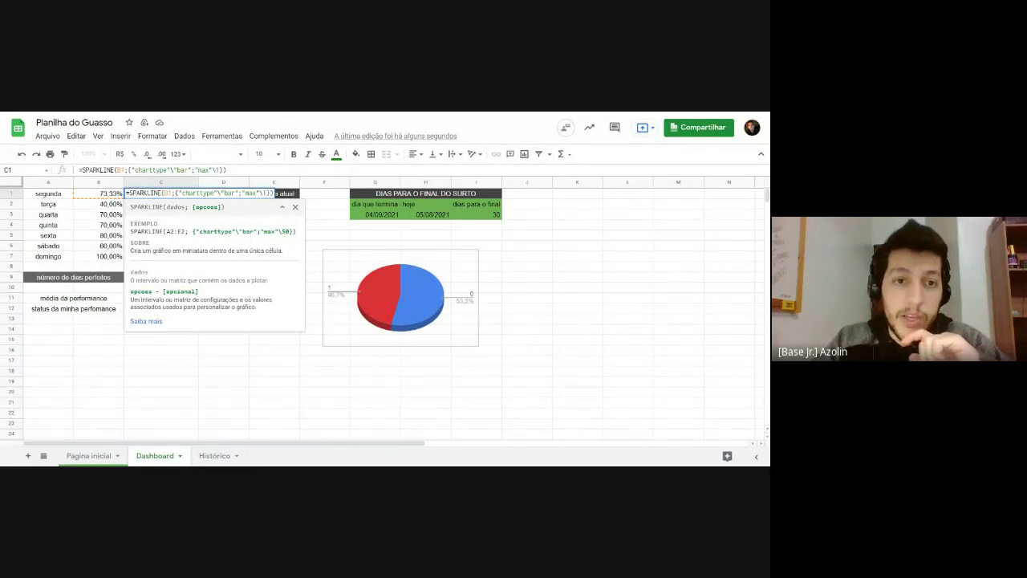
pyautogui.press('Return')
pyautogui.press('Up')
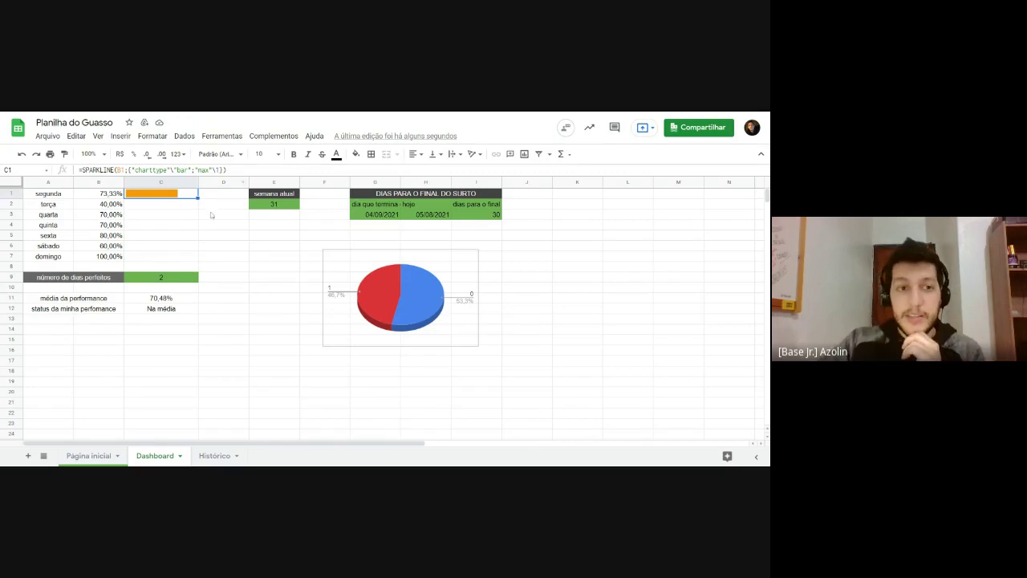
# Step: Fill C1's bar sparkline down to C7 and check each weekday's bar from domingo up to segunda
pyautogui.moveTo(198, 198); pyautogui.dragTo(197, 260)
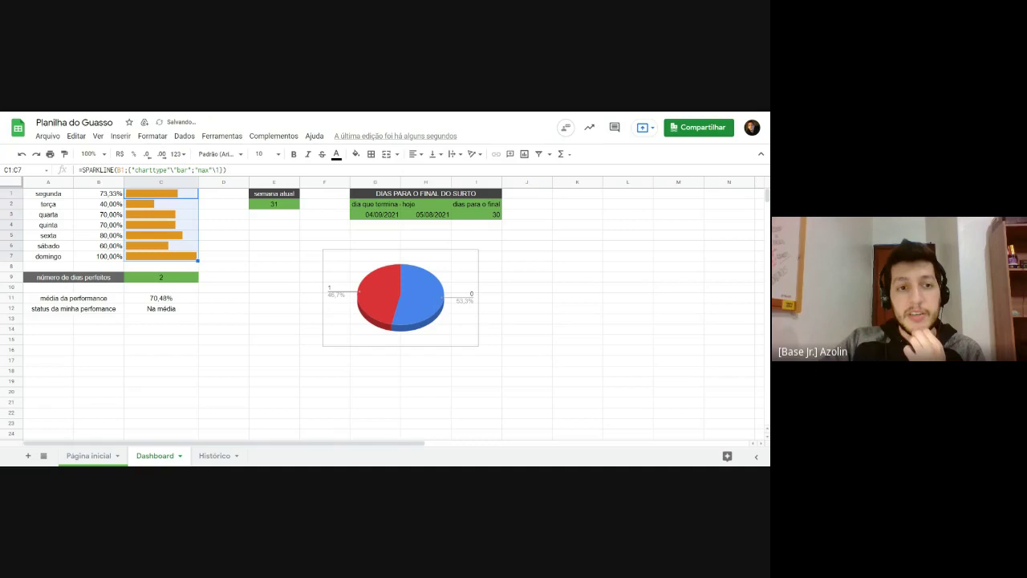
pyautogui.click(233, 215)
pyautogui.click(177, 255)
pyautogui.click(177, 246)
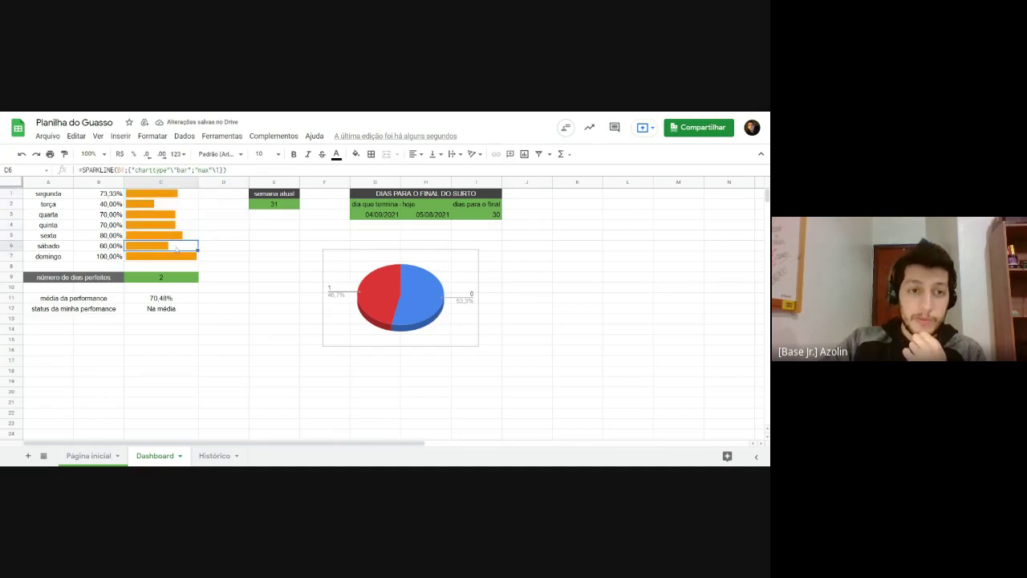
pyautogui.click(178, 235)
pyautogui.click(177, 225)
pyautogui.click(175, 214)
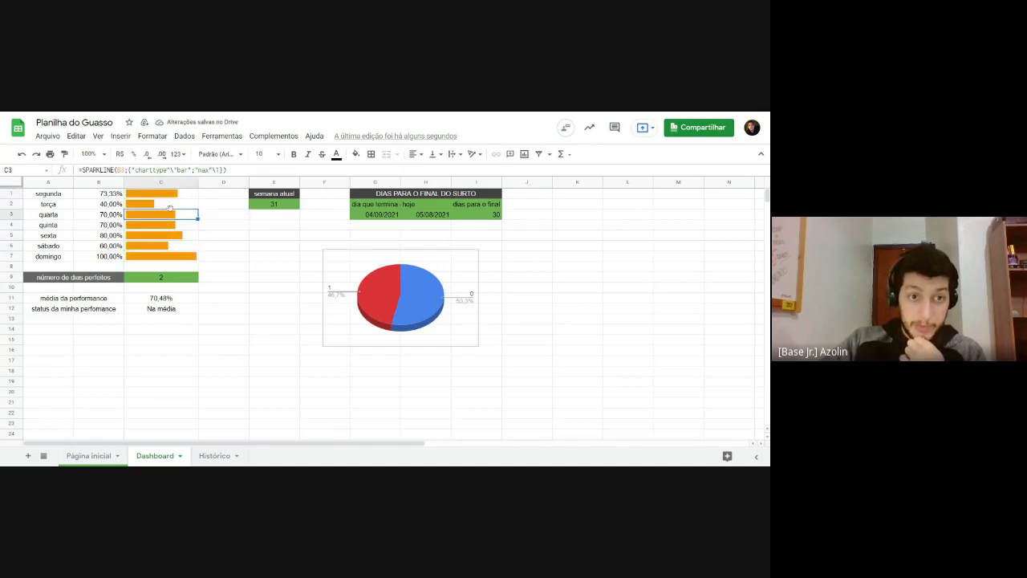
pyautogui.click(175, 204)
pyautogui.click(174, 195)
# Step: Select the weekday table A1:C7, then reopen C1's sparkline formula for editing
pyautogui.moveTo(55, 198); pyautogui.dragTo(133, 267)
pyautogui.click(217, 245)
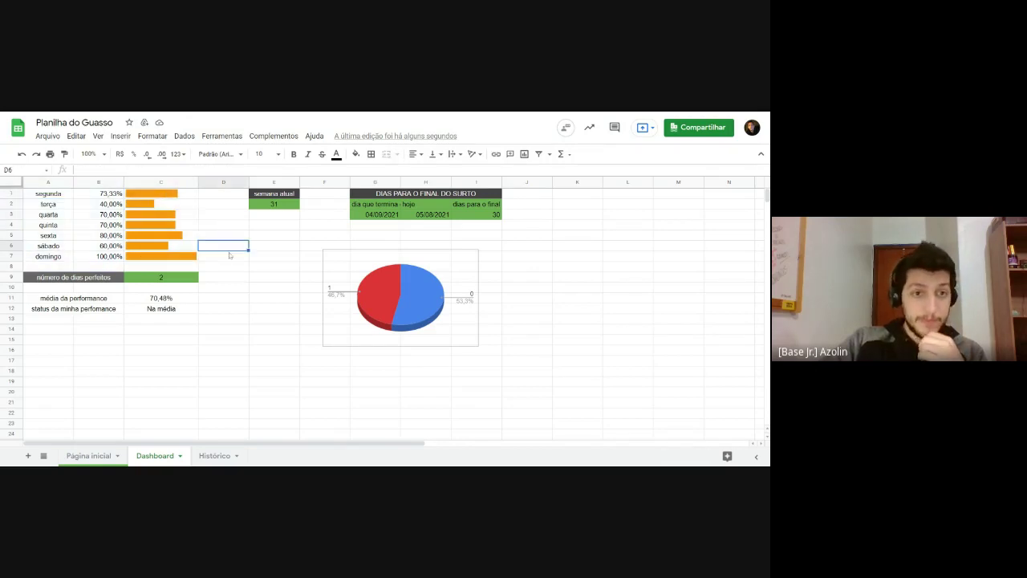
pyautogui.click(153, 196)
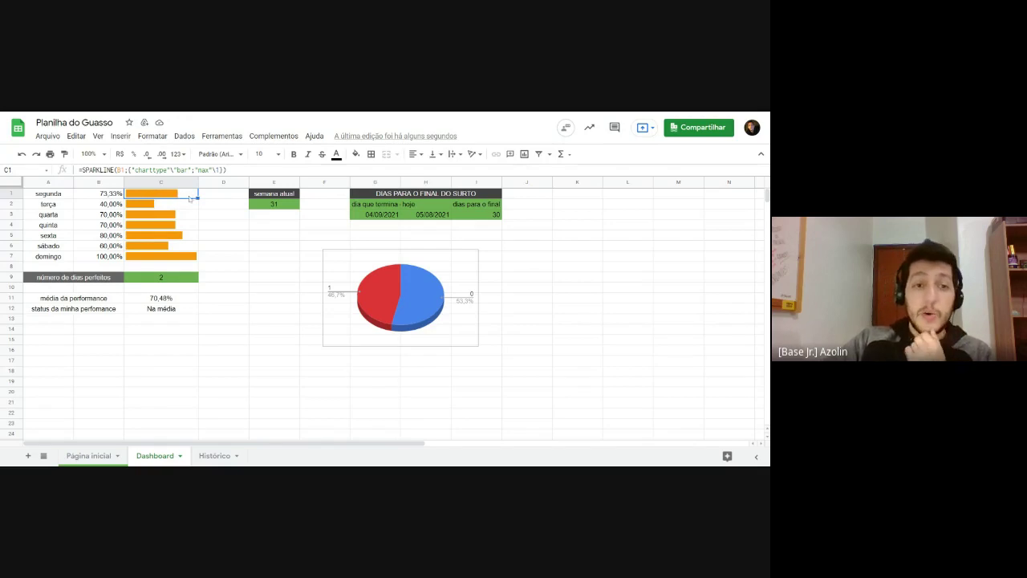
pyautogui.doubleClick(191, 200)
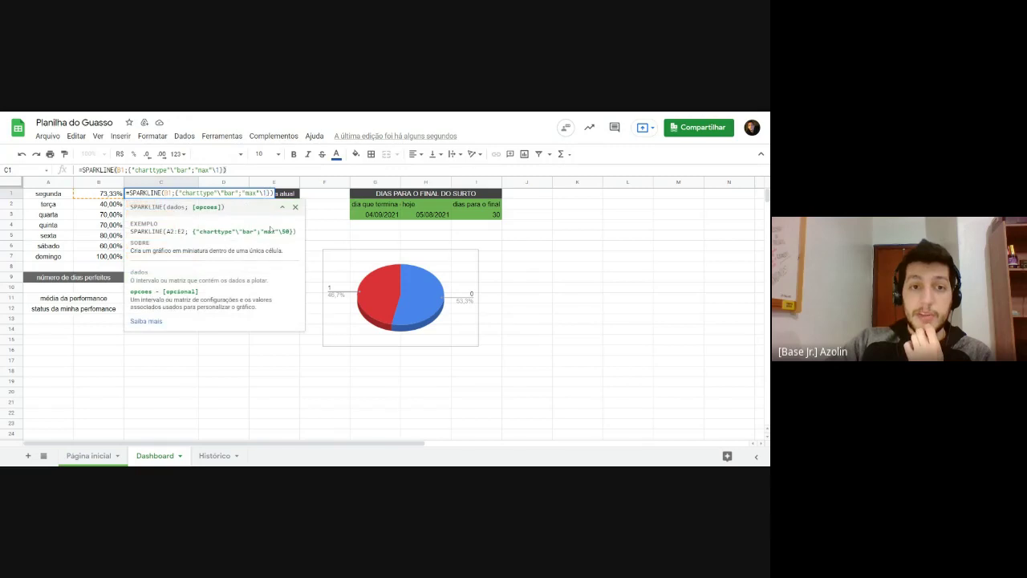
# Step: Add a "color1" green option to C1's sparkline and fill it down through C7
pyautogui.write('; ')
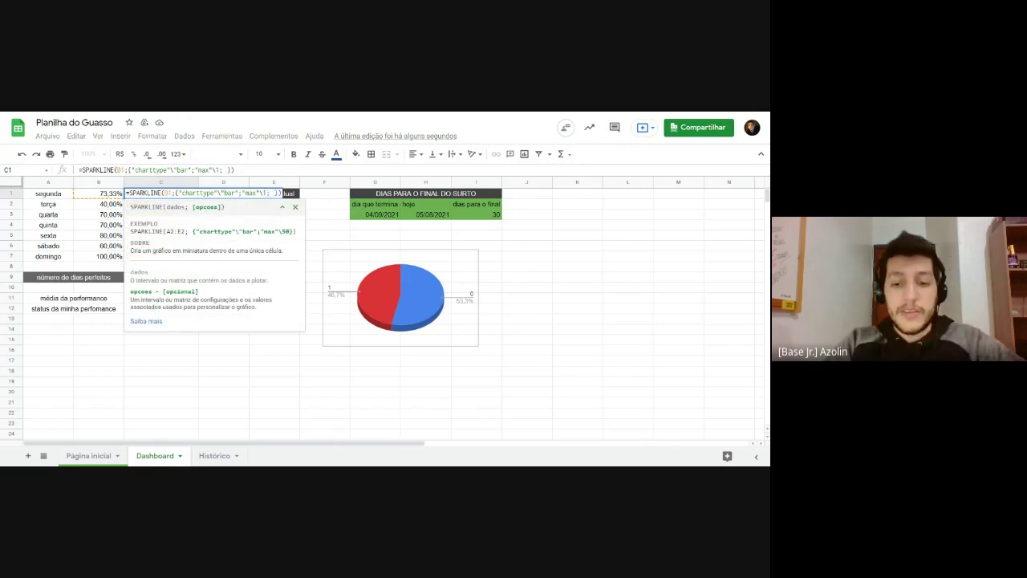
pyautogui.write('"')
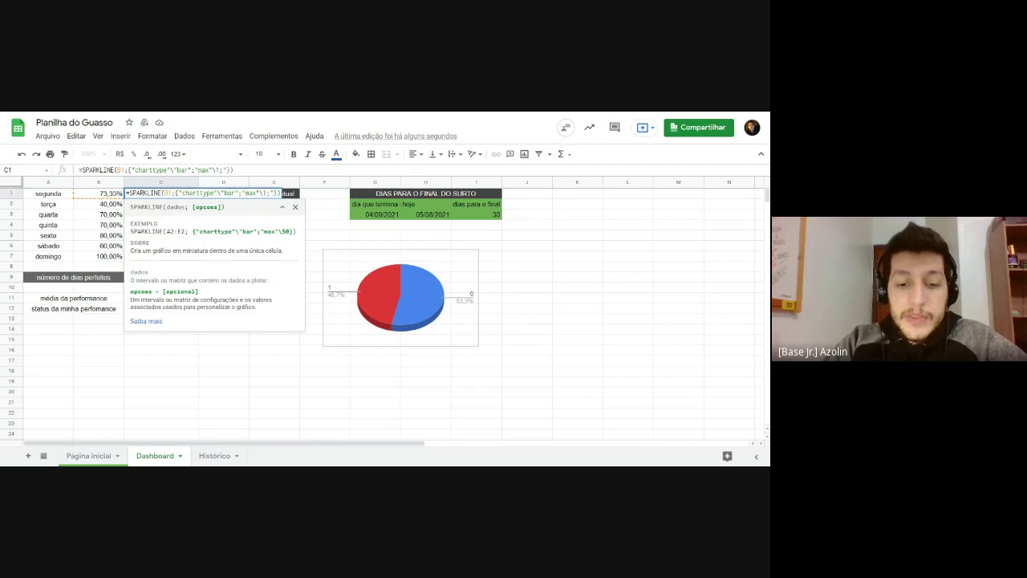
pyautogui.write('color"')
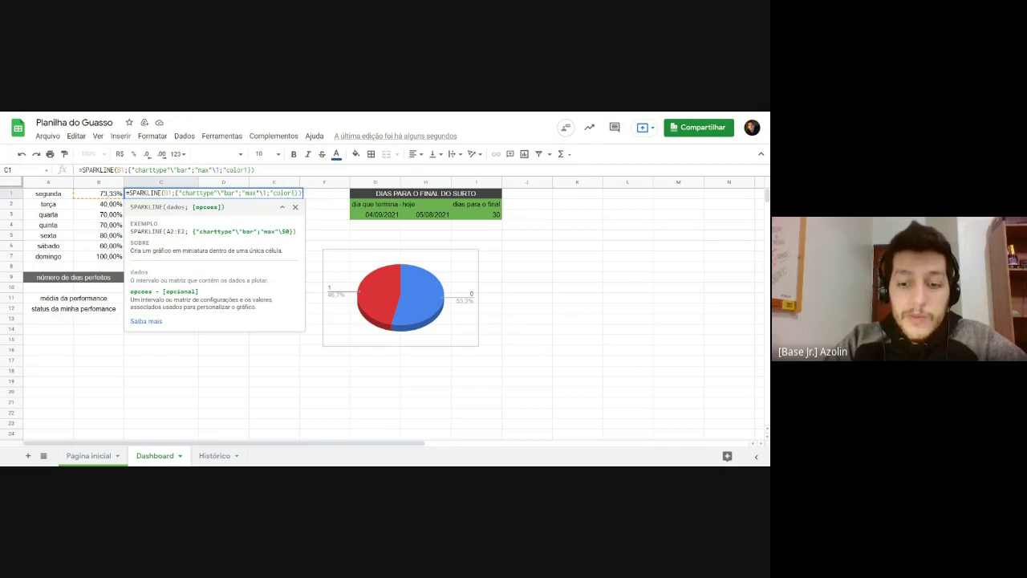
pyautogui.write('1')
pyautogui.write('\\ ')
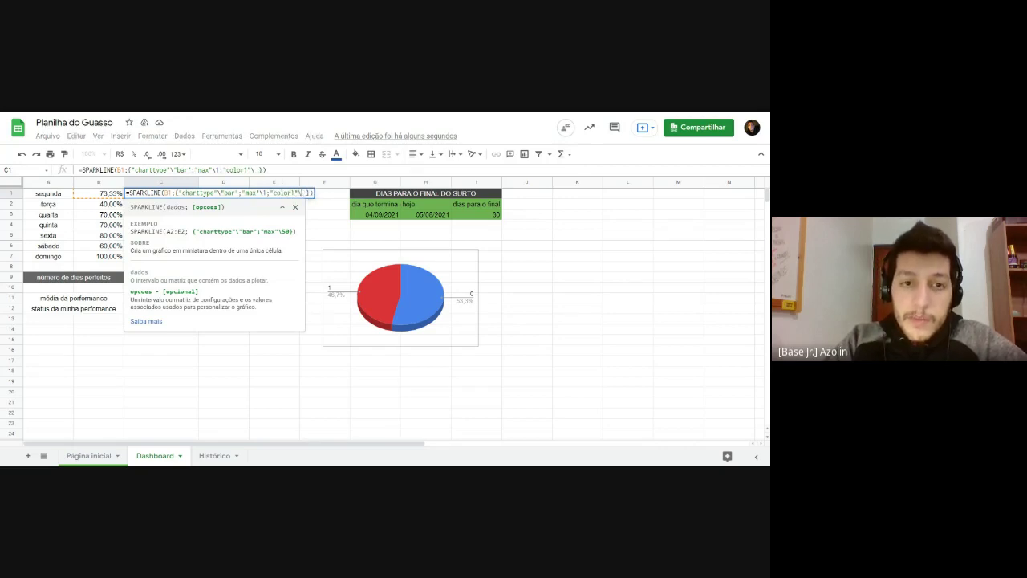
pyautogui.write('green')
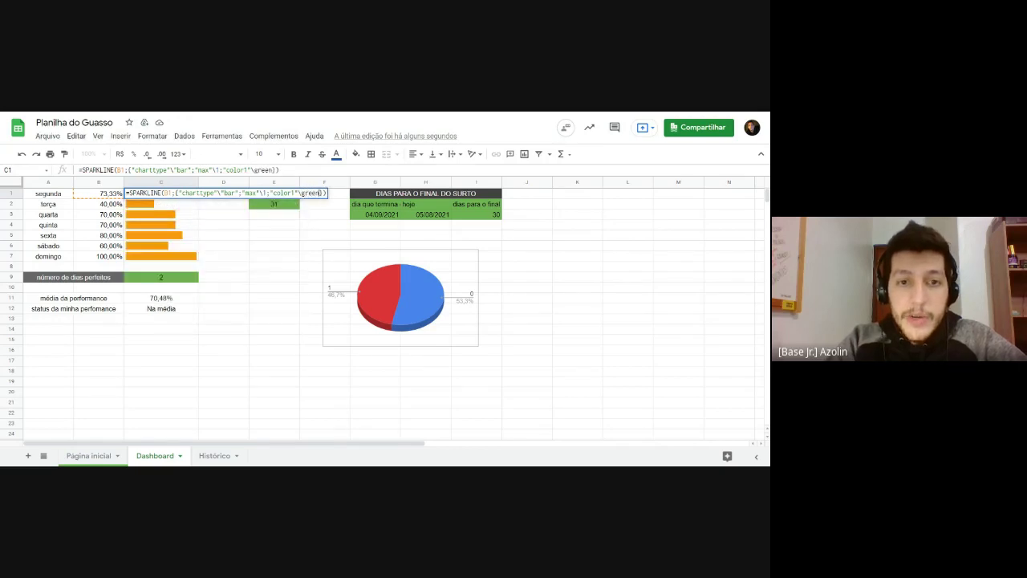
pyautogui.write('"')
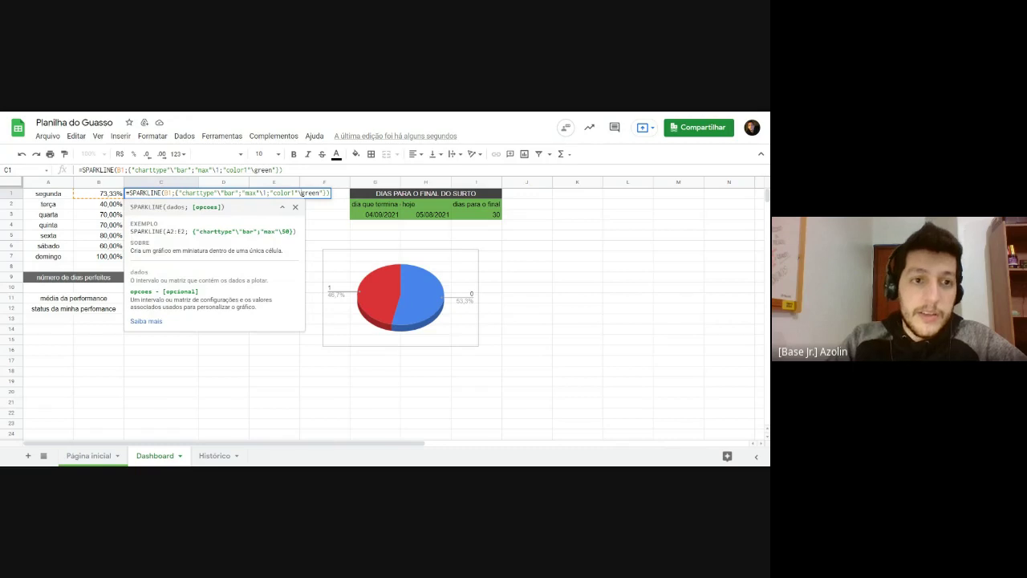
pyautogui.press('Return')
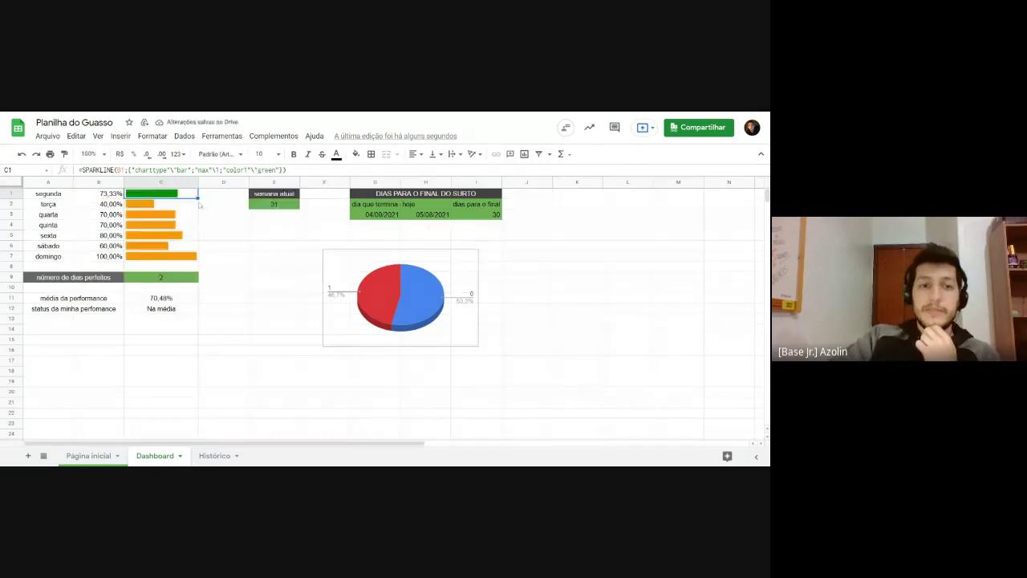
pyautogui.moveTo(199, 197); pyautogui.dragTo(199, 257)
pyautogui.click(273, 308)
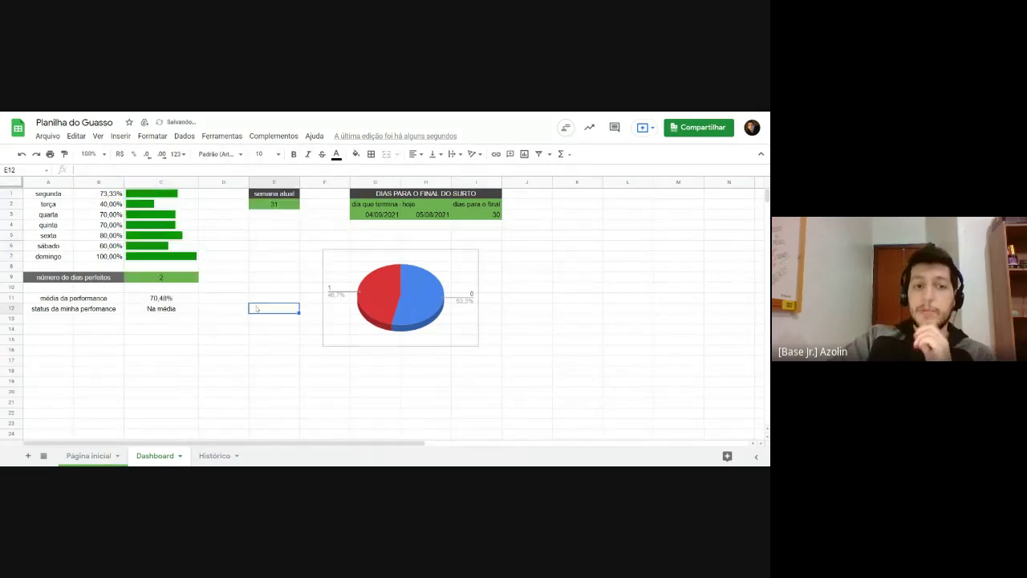
pyautogui.moveTo(173, 195); pyautogui.dragTo(183, 250)
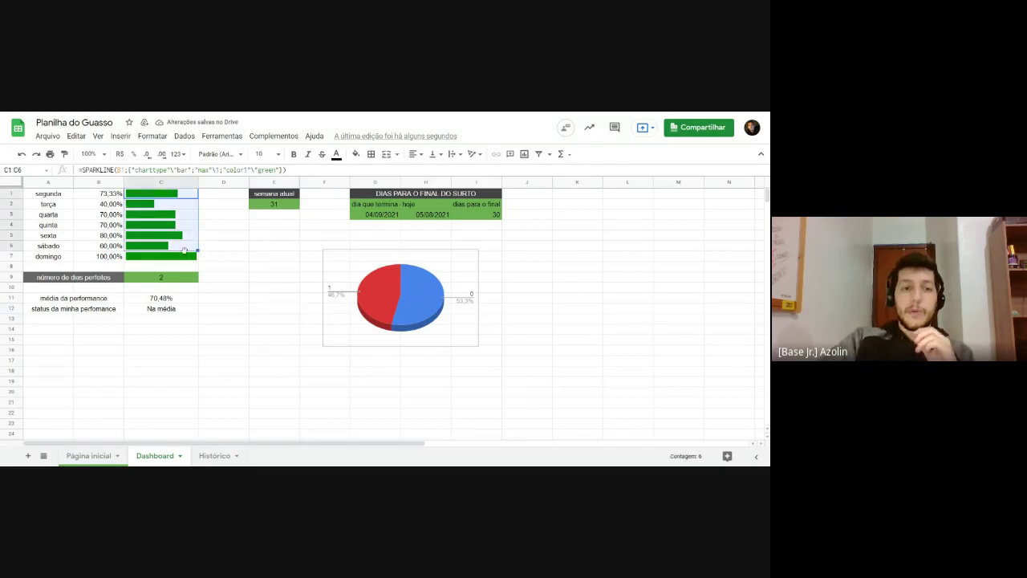
pyautogui.click(184, 258)
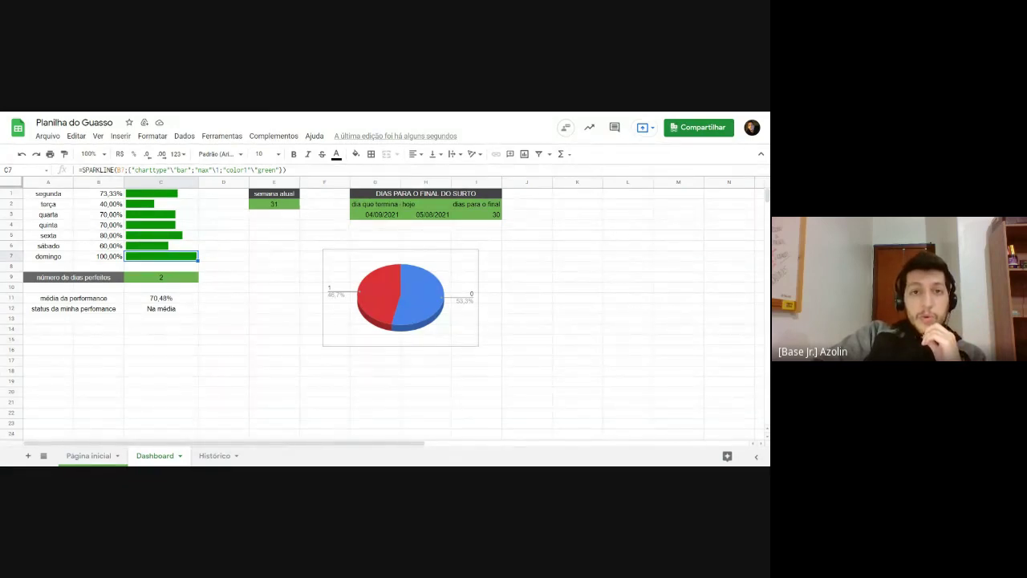
# Step: Search Google for 'sparkline google planilhas' in a new tab and open the SPARKLINE help article
pyautogui.hotkey('ctrl', 't')
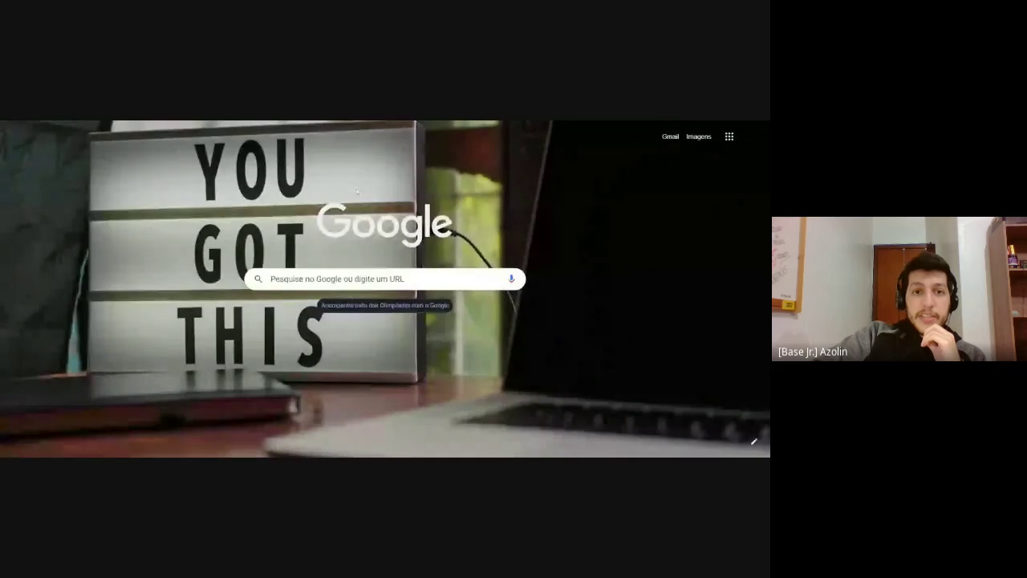
pyautogui.click(341, 277)
pyautogui.click(332, 122)
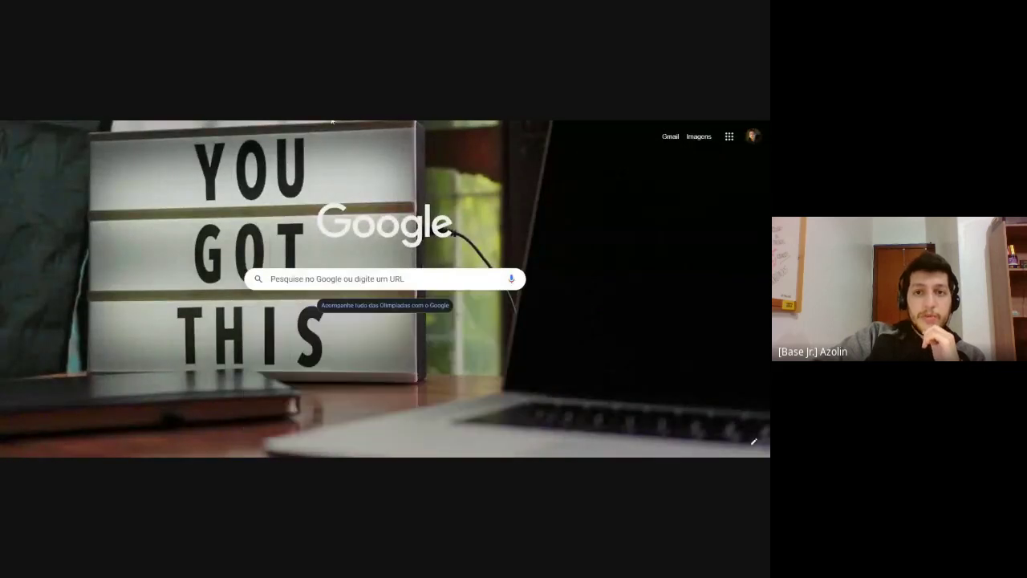
pyautogui.click(332, 121)
pyautogui.click(350, 281)
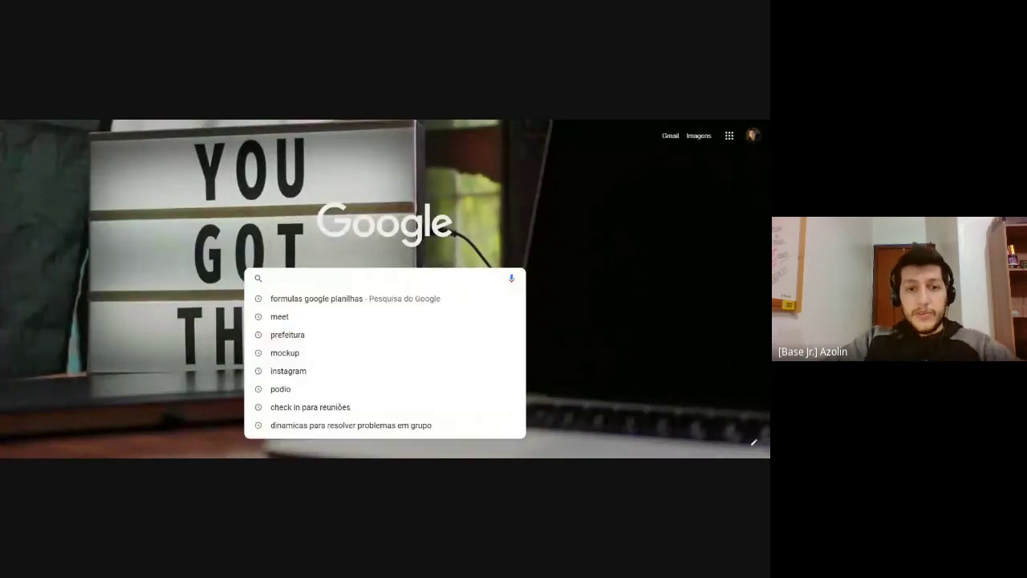
pyautogui.write('spark')
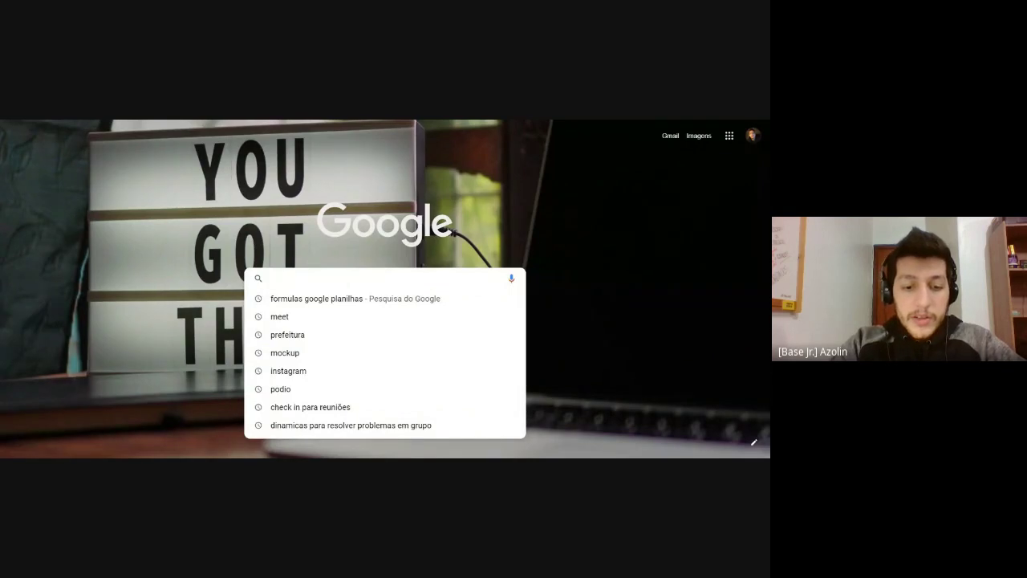
pyautogui.write('line')
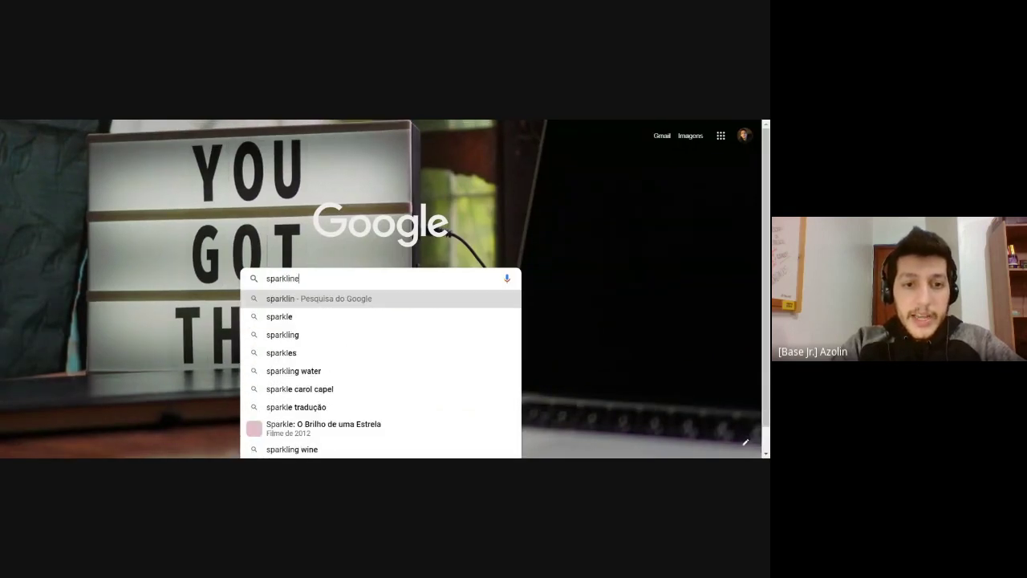
pyautogui.write(' google planilhas')
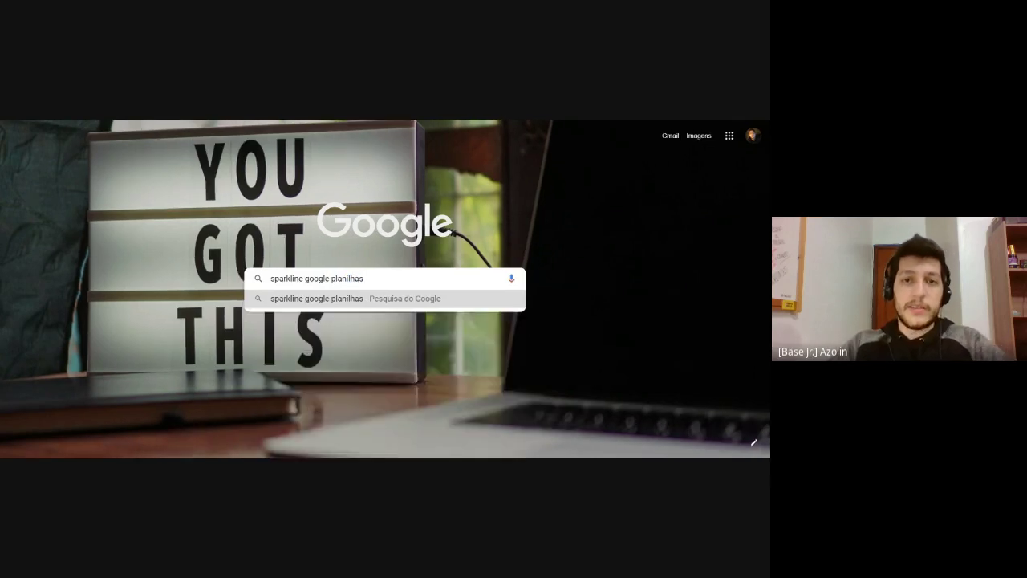
pyautogui.press('Return')
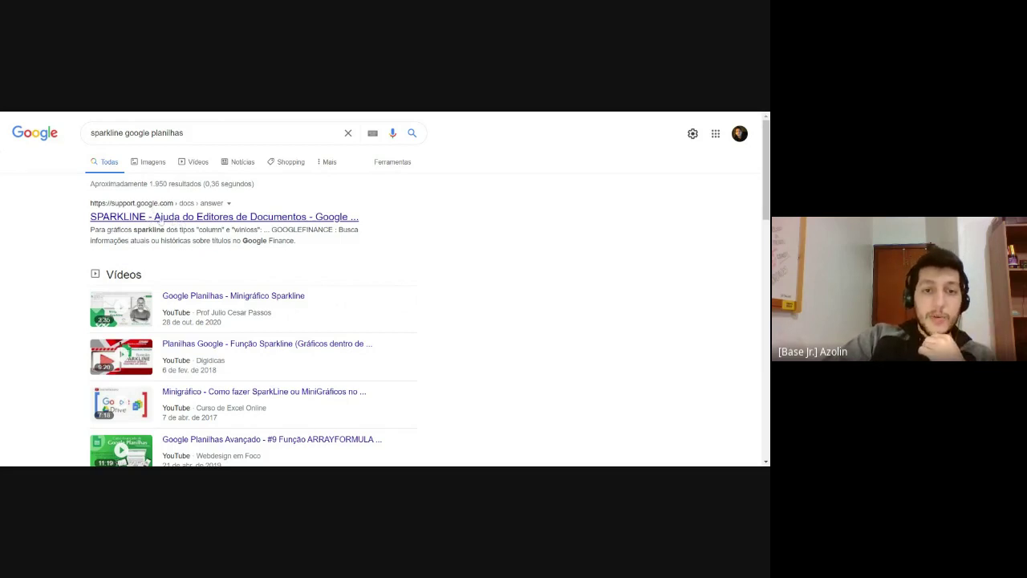
pyautogui.click(157, 216)
# Step: Review the article's charttype options, highlighting the line and bar types
pyautogui.scroll(-6, 81, 298)
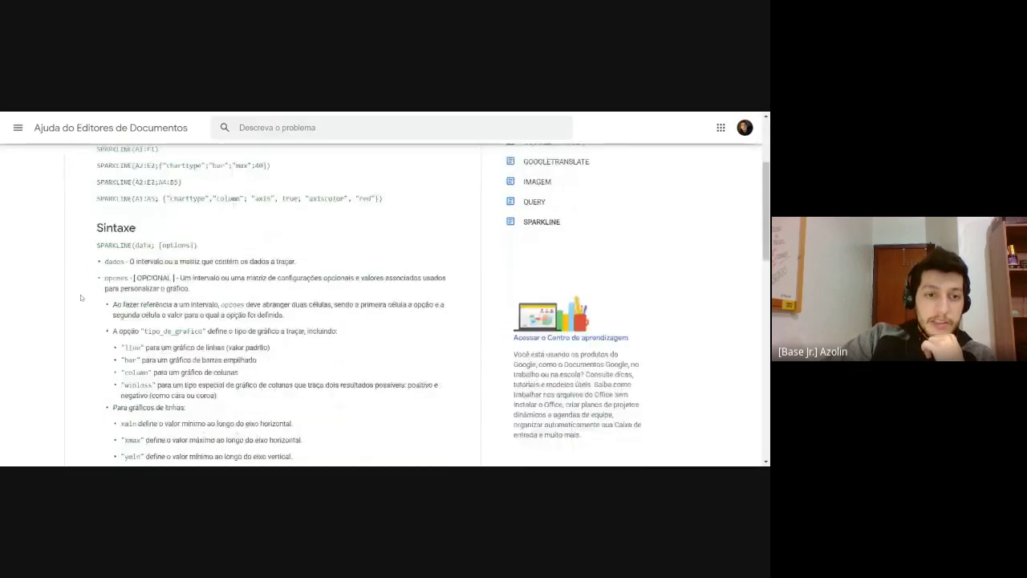
pyautogui.scroll(1, 81, 297)
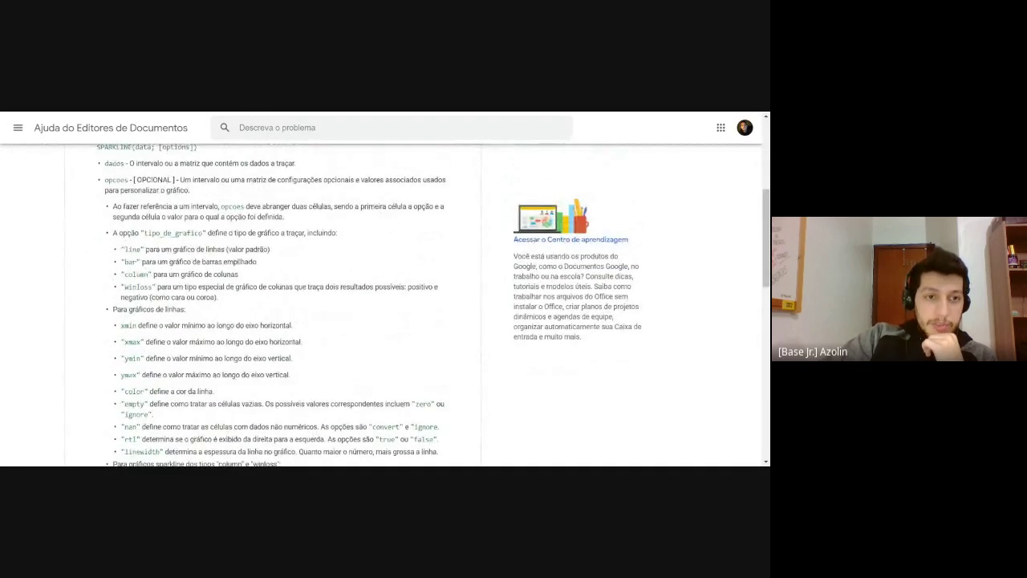
pyautogui.moveTo(120, 249); pyautogui.dragTo(349, 234)
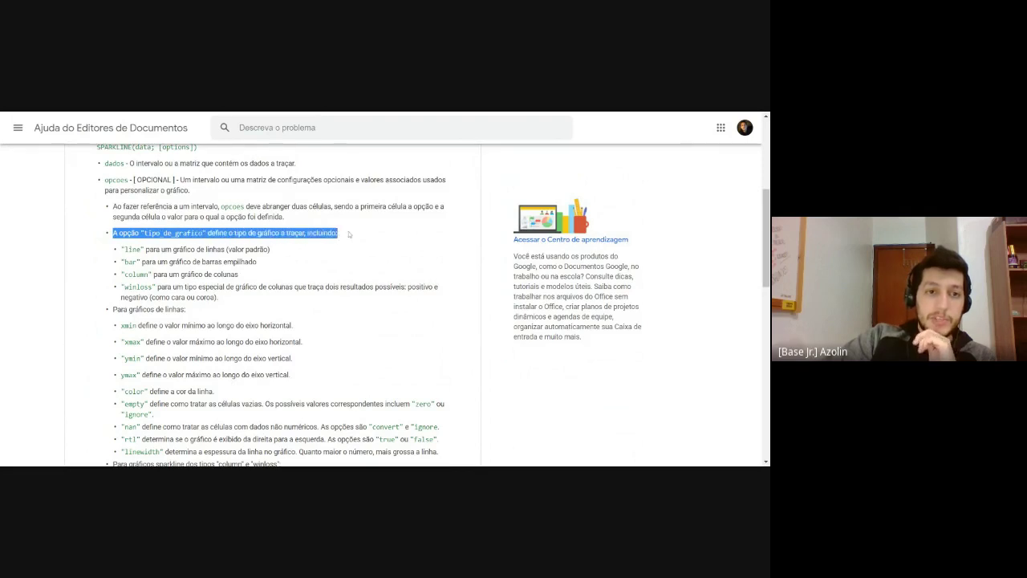
pyautogui.moveTo(125, 249); pyautogui.dragTo(229, 250)
pyautogui.moveTo(141, 262); pyautogui.dragTo(153, 286)
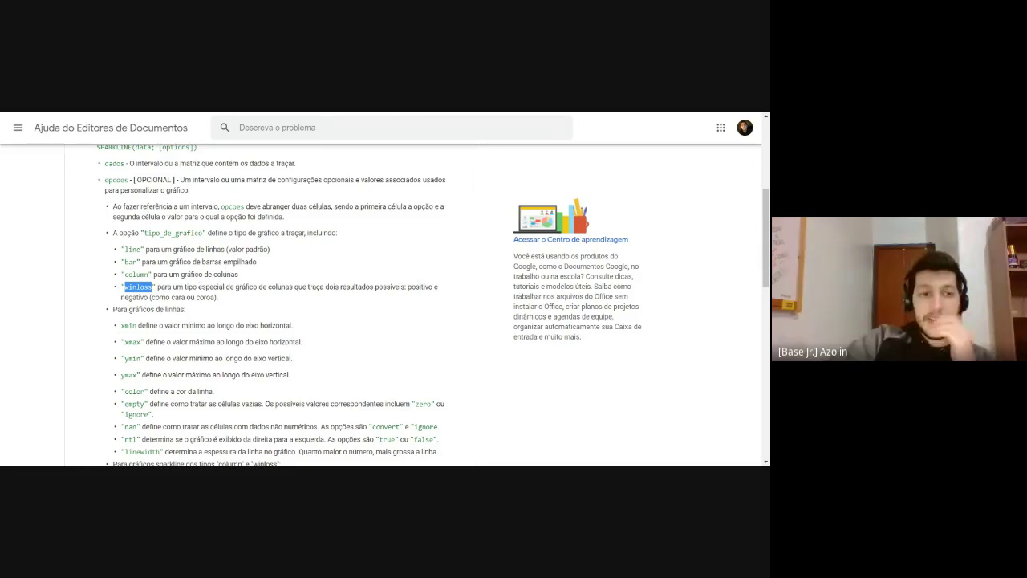
pyautogui.scroll(-2, 145, 322)
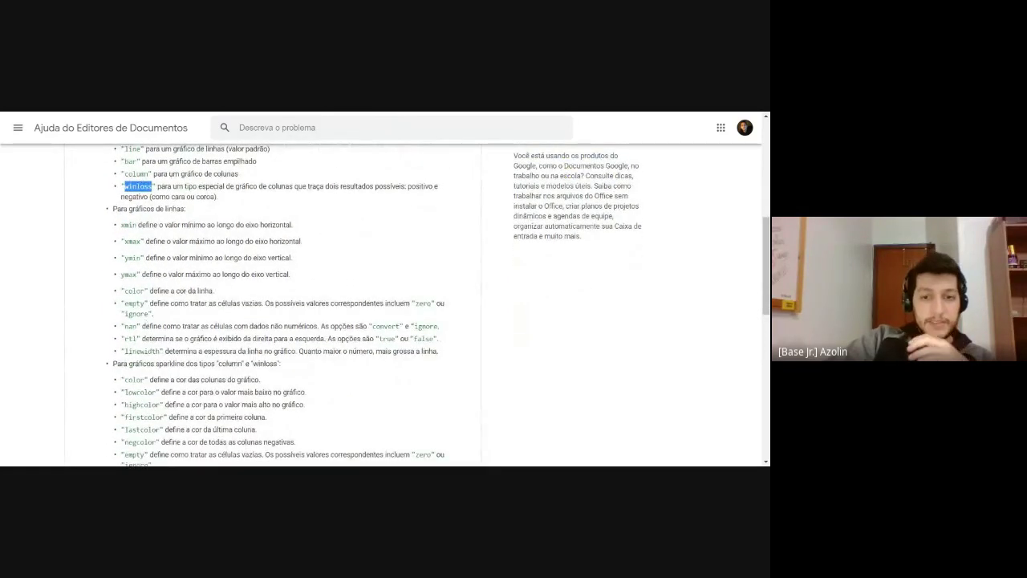
pyautogui.click(125, 218)
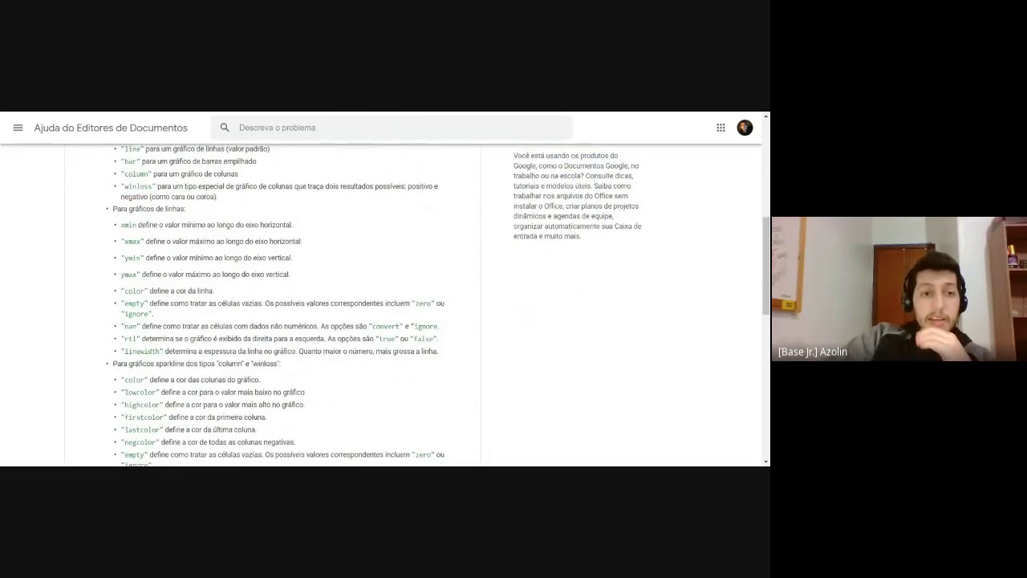
# Step: Go over the line chart options such as xmin and xmax
pyautogui.moveTo(122, 209); pyautogui.dragTo(193, 212)
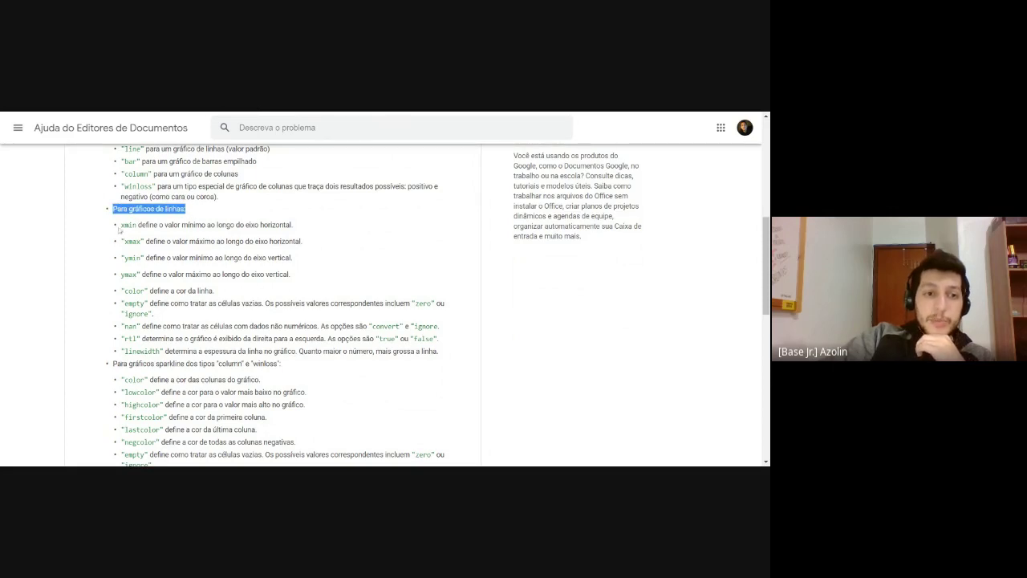
pyautogui.moveTo(125, 226); pyautogui.dragTo(256, 240)
pyautogui.moveTo(122, 225); pyautogui.dragTo(185, 291)
pyautogui.moveTo(122, 304); pyautogui.dragTo(384, 303)
pyautogui.scroll(-3, 384, 303)
pyautogui.scroll(1, 273, 305)
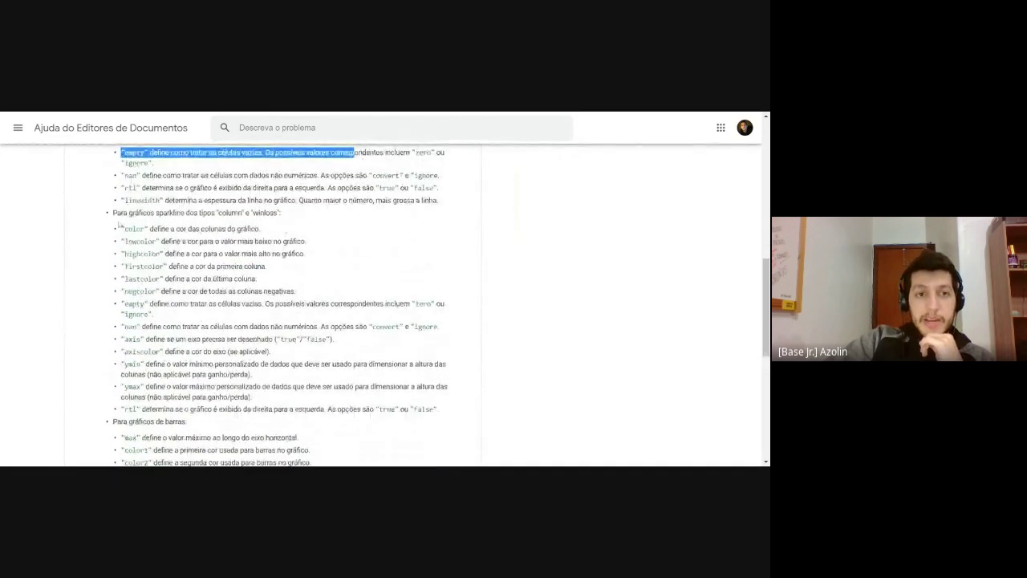
pyautogui.moveTo(113, 213); pyautogui.dragTo(283, 217)
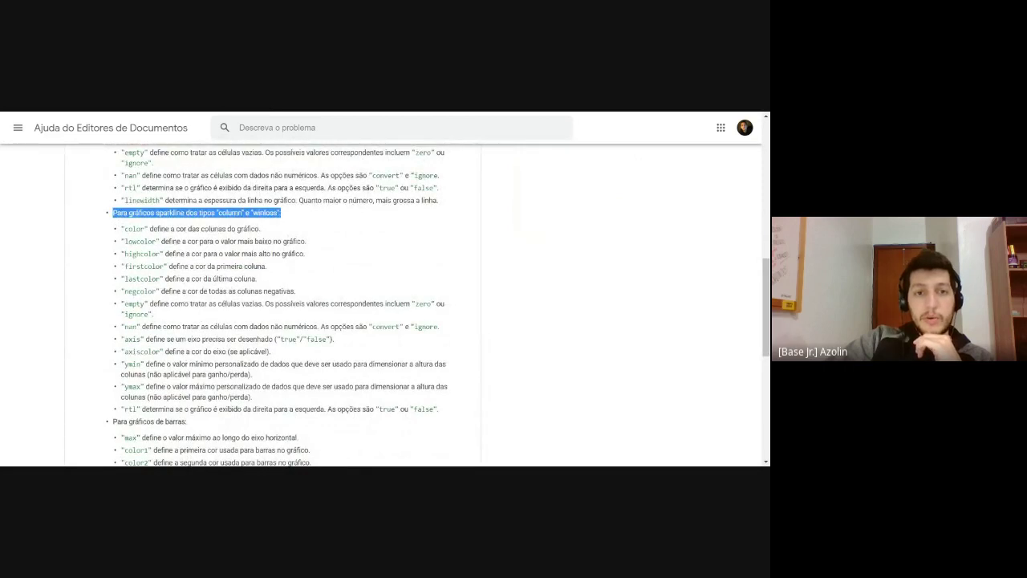
# Step: Read the notes stating colours accept English names like green or hex codes
pyautogui.scroll(-2, 241, 321)
pyautogui.moveTo(113, 270); pyautogui.dragTo(187, 271)
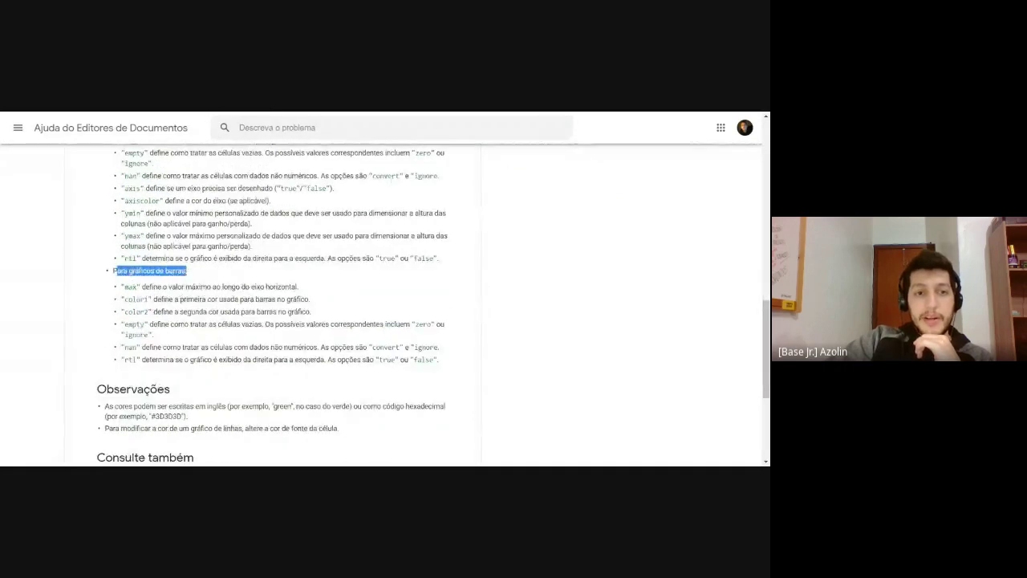
pyautogui.moveTo(127, 299); pyautogui.dragTo(145, 324)
pyautogui.scroll(-2, 242, 296)
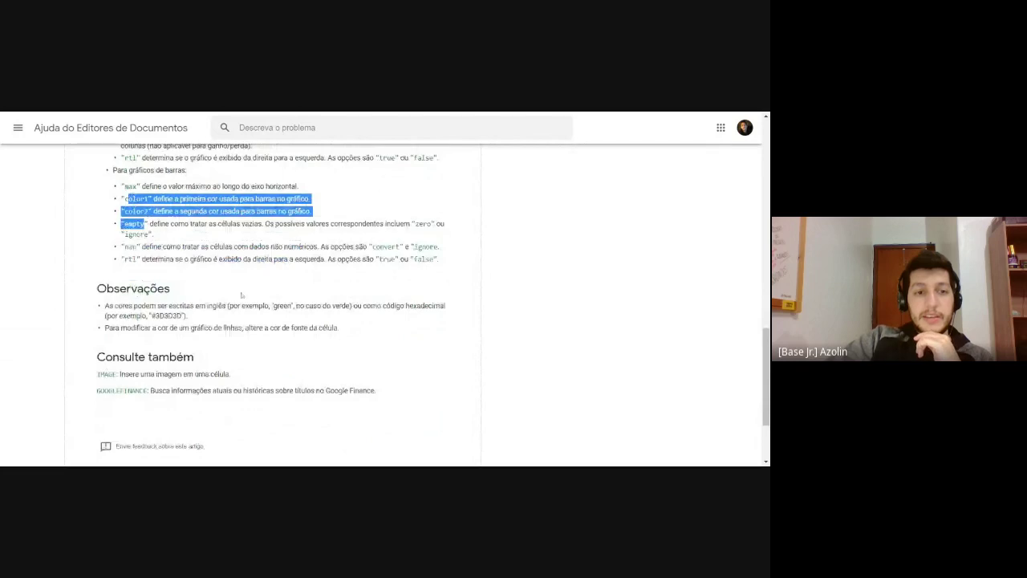
pyautogui.scroll(-2, 241, 295)
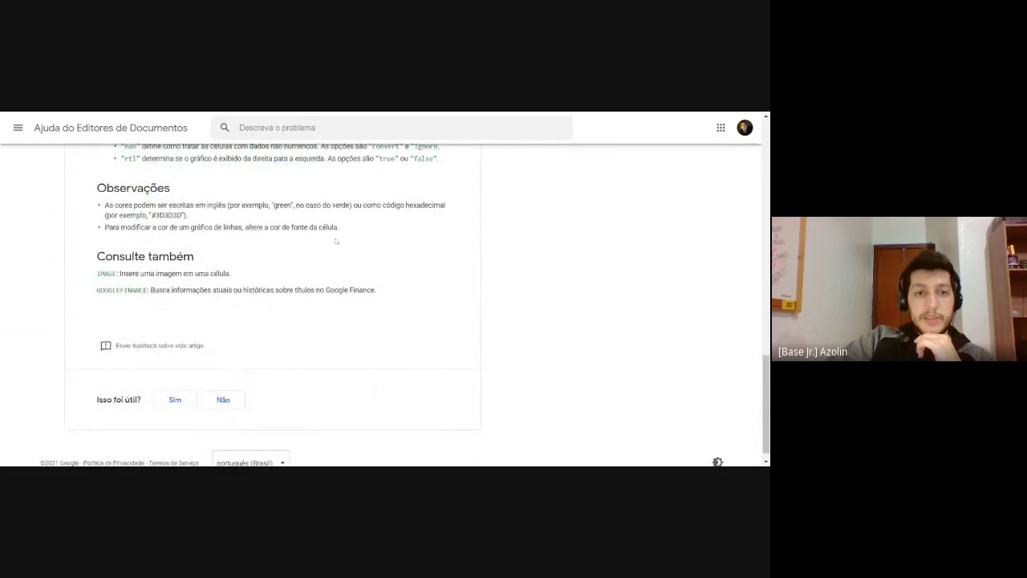
pyautogui.moveTo(240, 205); pyautogui.dragTo(311, 206)
pyautogui.click(249, 267)
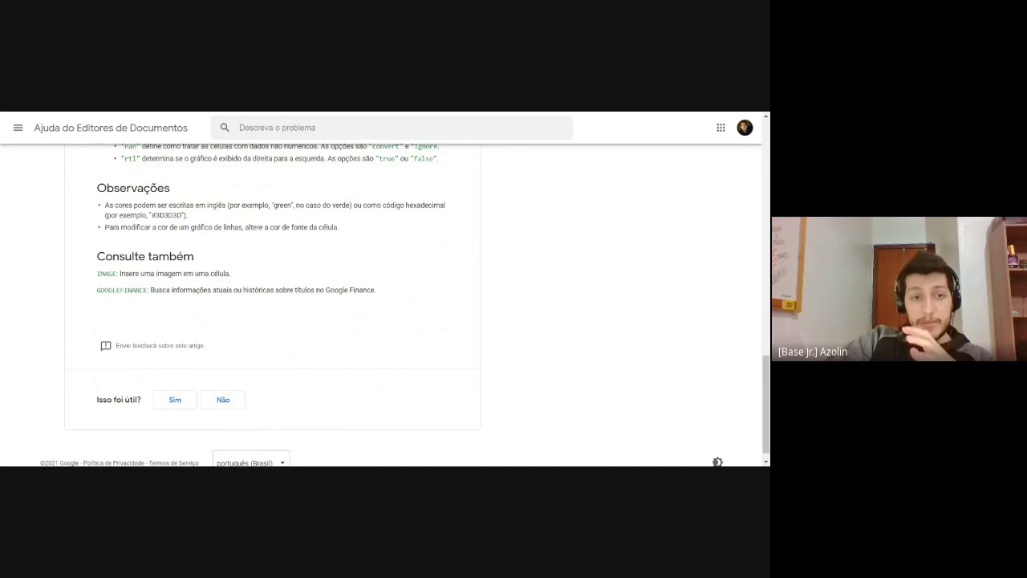
pyautogui.scroll(15, 273, 305)
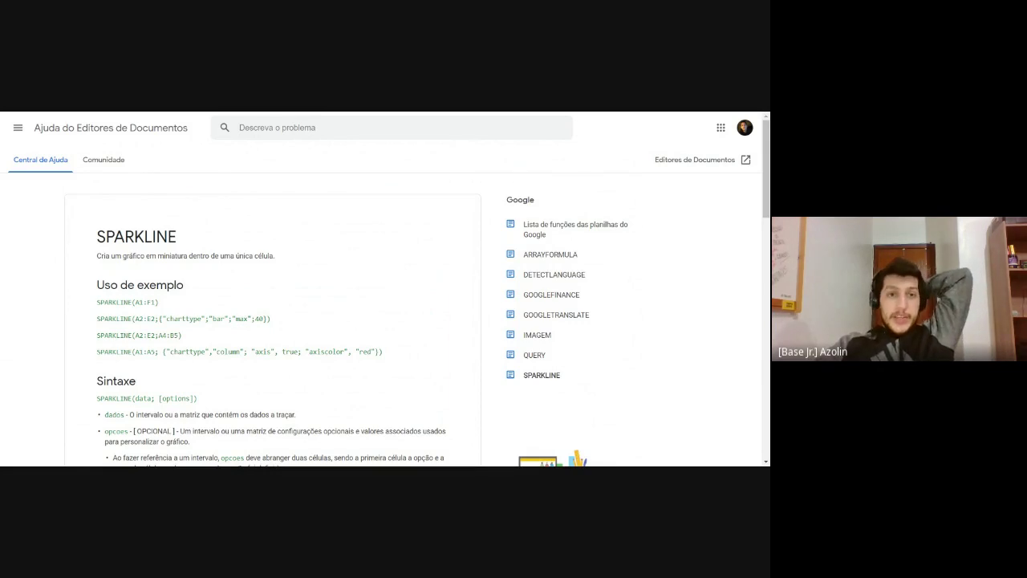
# Step: Switch back to the spreadsheet and inspect C1's SPARKLINE formula
pyautogui.hotkey('ctrl', 'Tab')
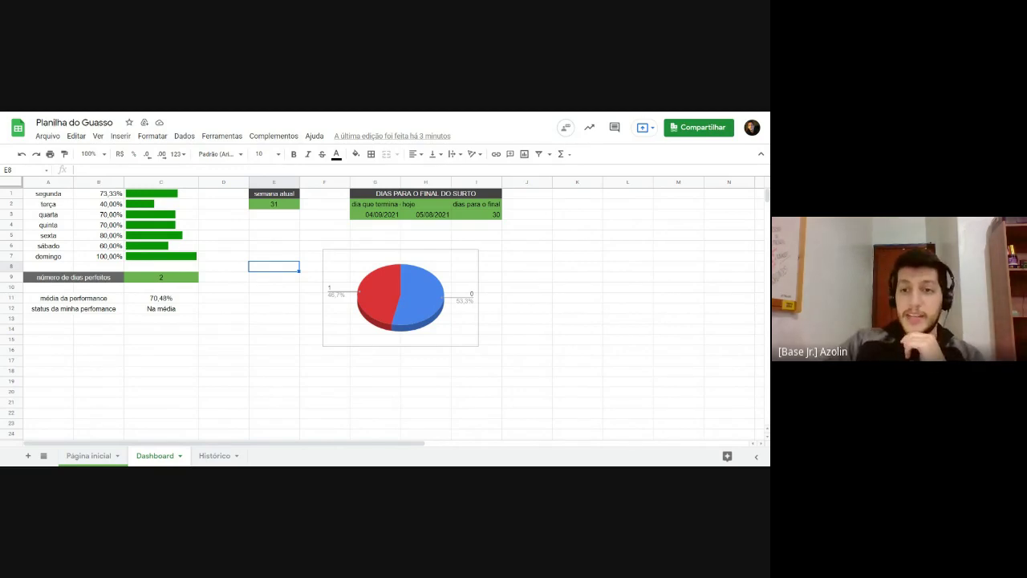
pyautogui.click(174, 196)
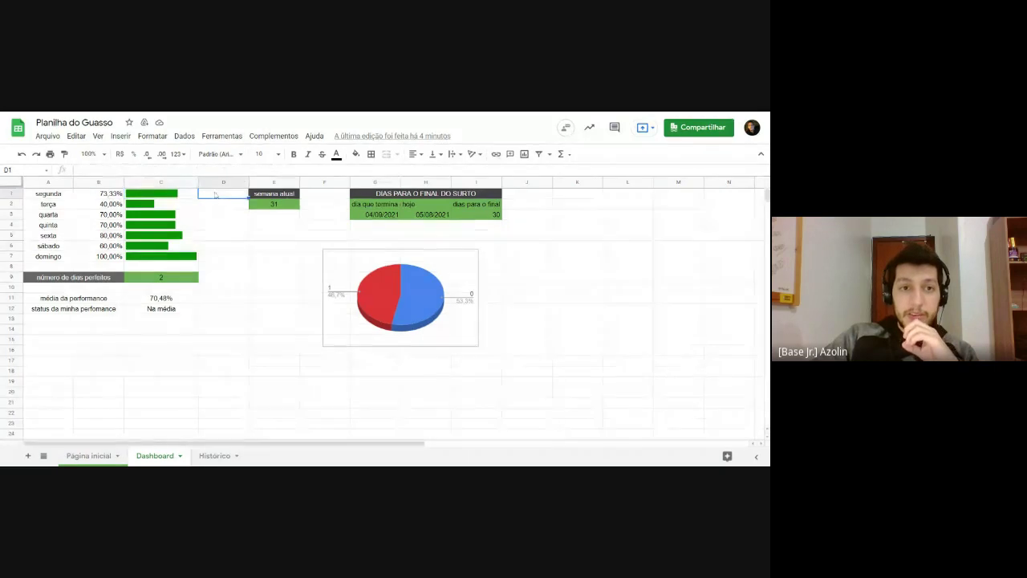
# Step: Insert an empty column D and enter =SE(B1>0,7;"green";"red") in D1
pyautogui.rightClick(217, 183)
pyautogui.click(255, 225)
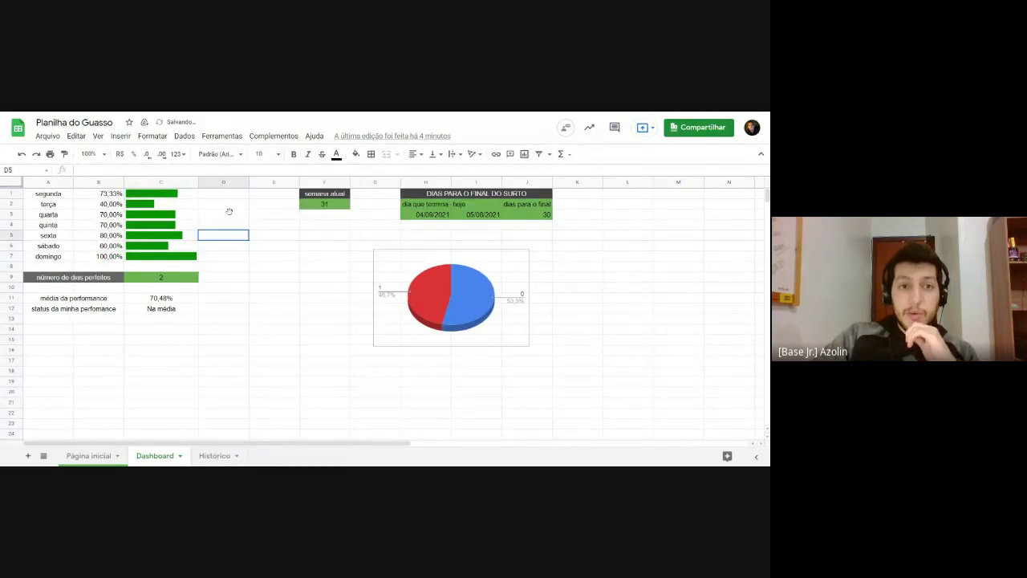
pyautogui.click(223, 183)
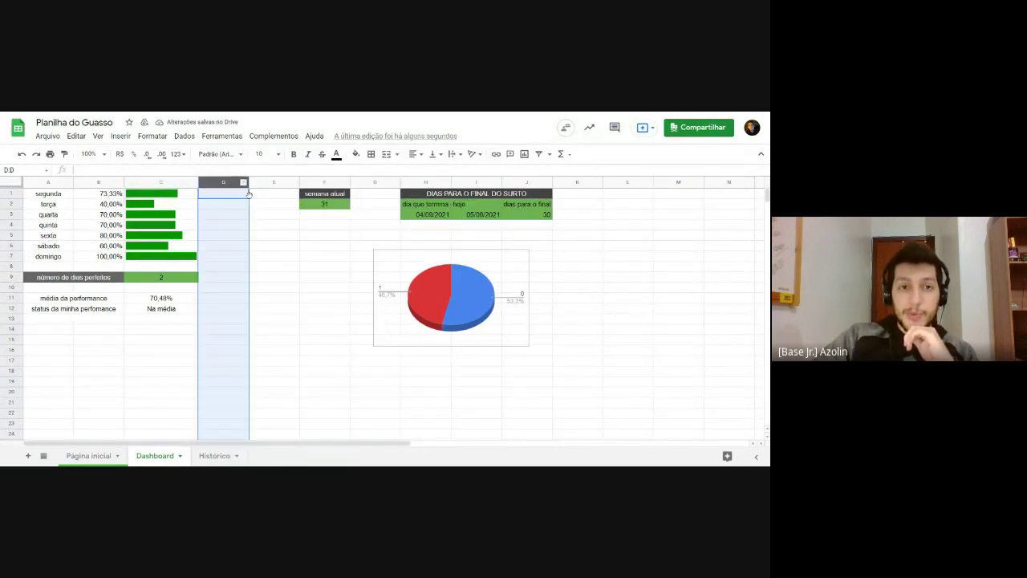
pyautogui.click(223, 193)
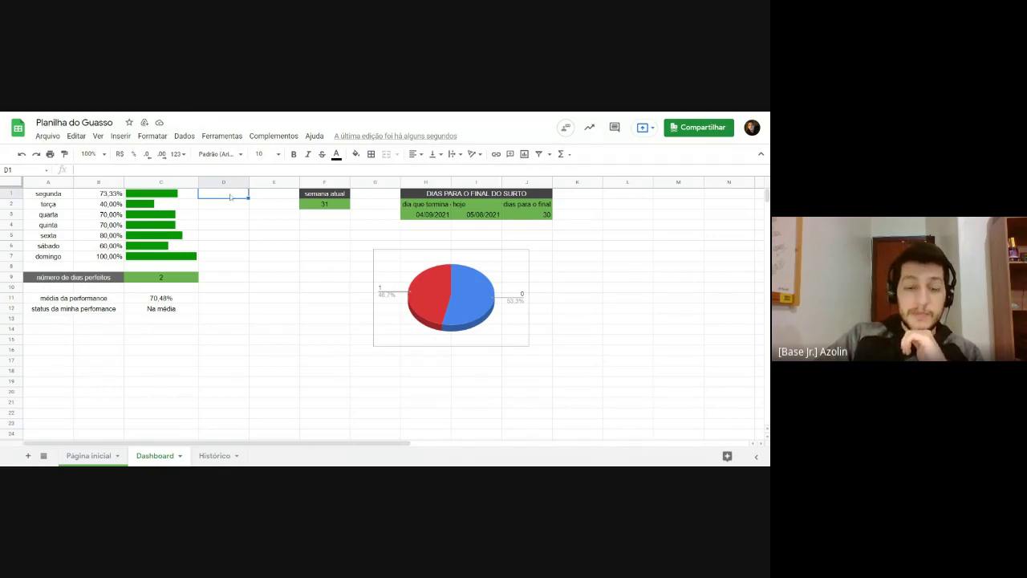
pyautogui.write('=')
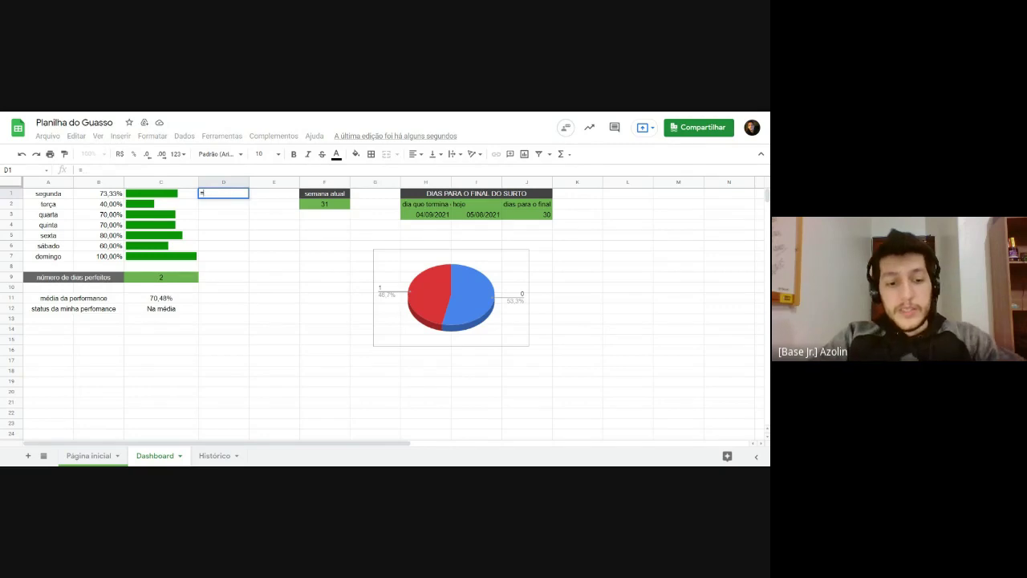
pyautogui.write('se')
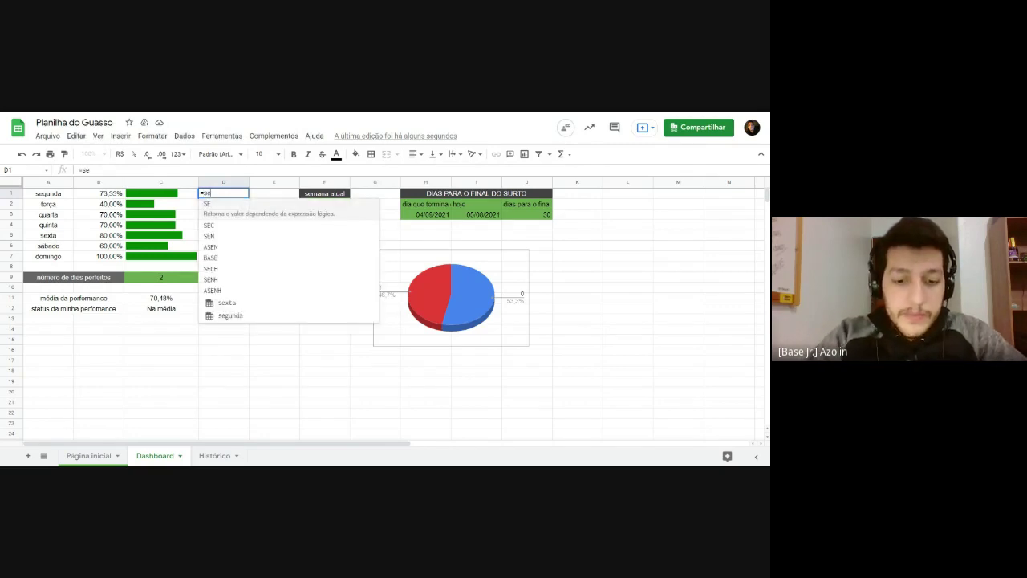
pyautogui.write('(')
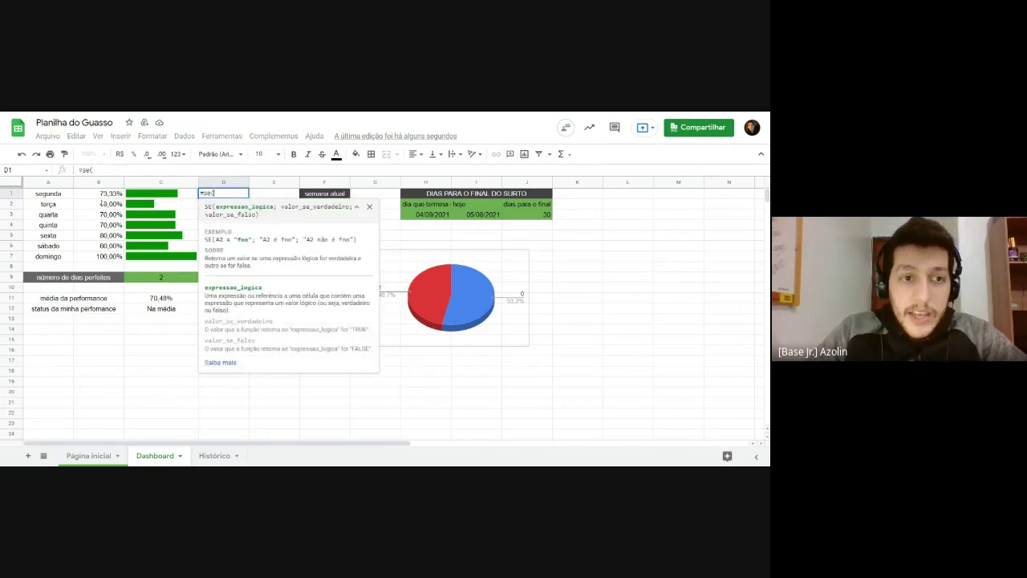
pyautogui.click(106, 196)
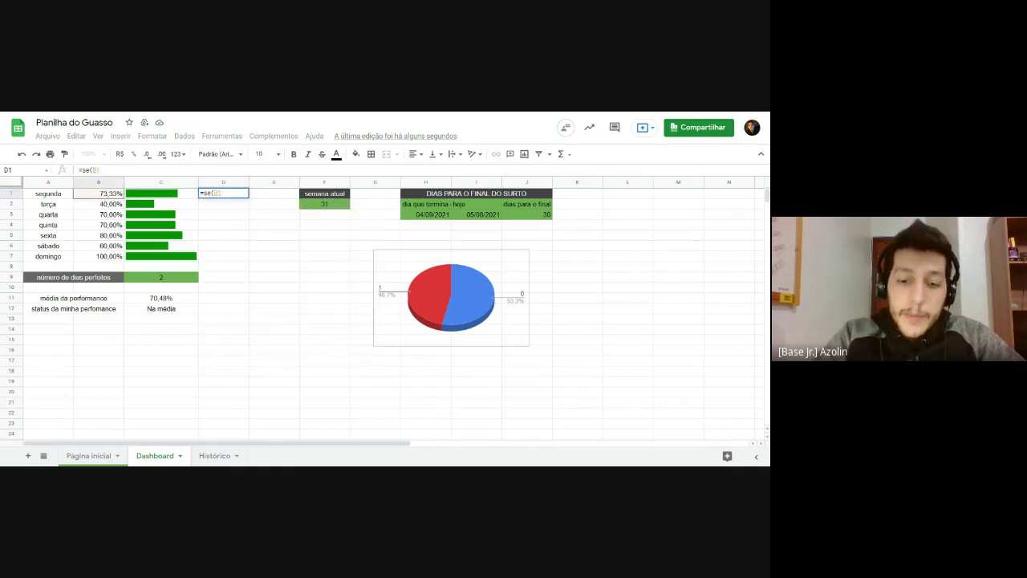
pyautogui.write('>')
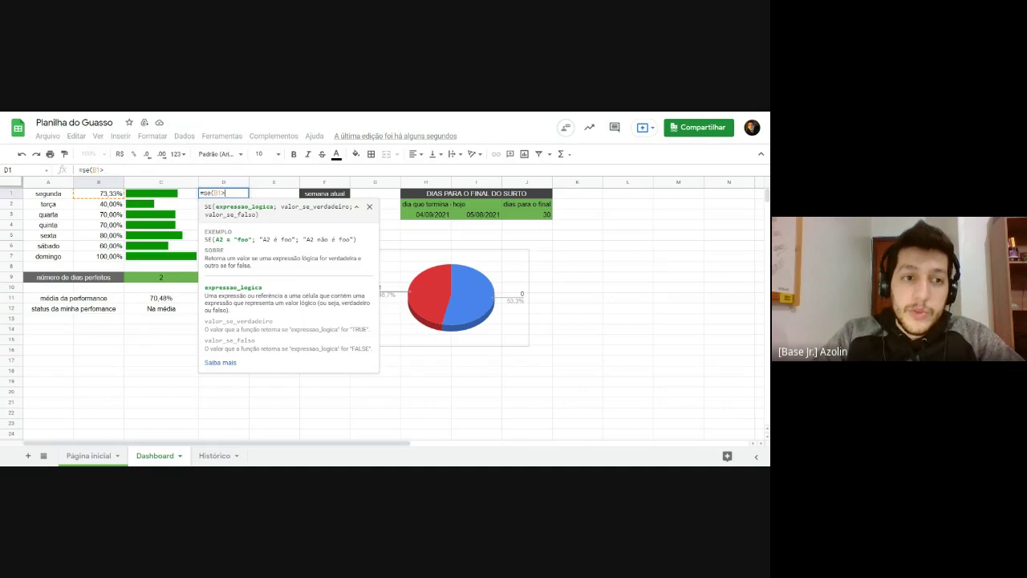
pyautogui.write('70')
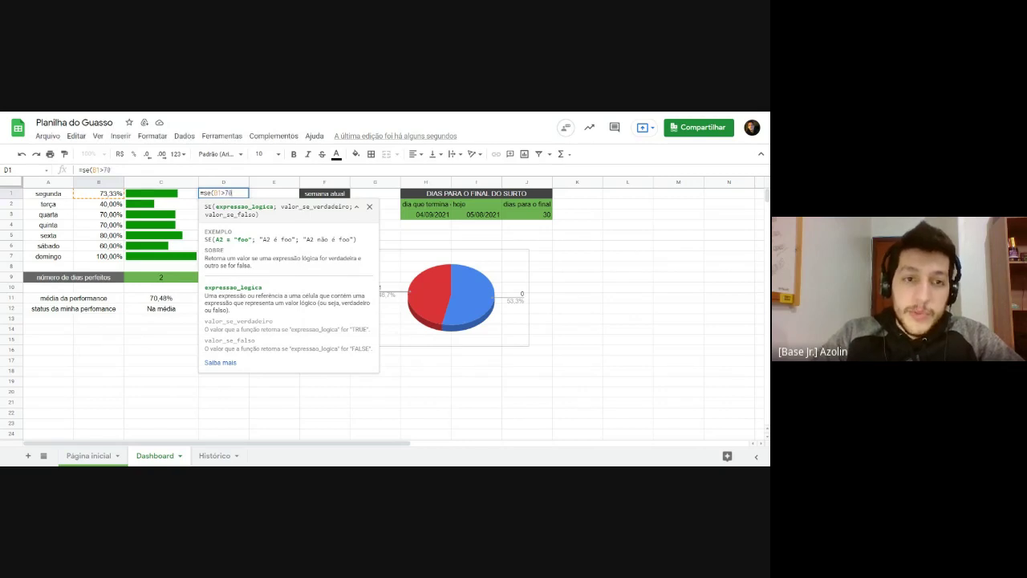
pyautogui.press('BackSpace')
pyautogui.press('BackSpace')
pyautogui.write('0')
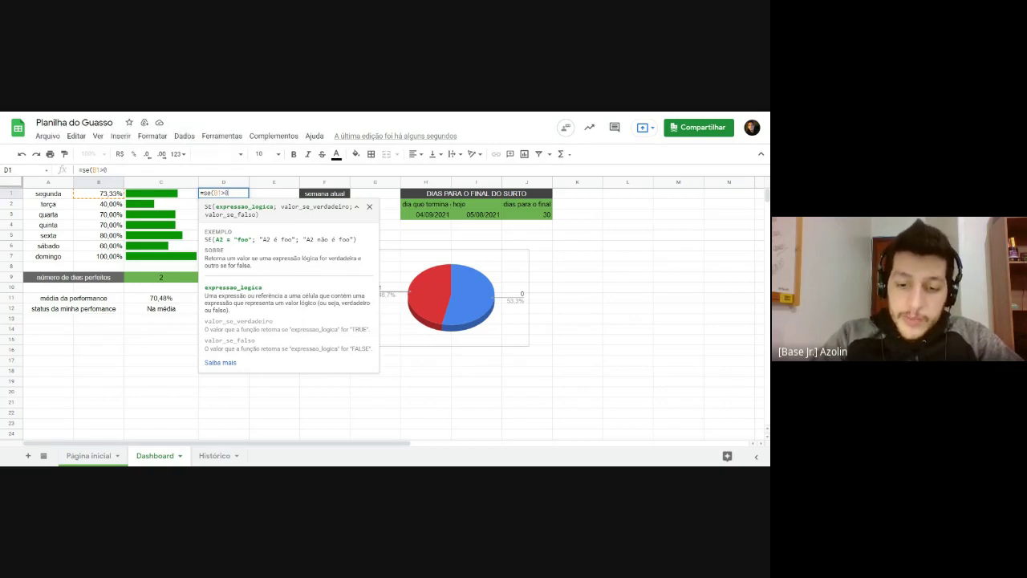
pyautogui.write(',7')
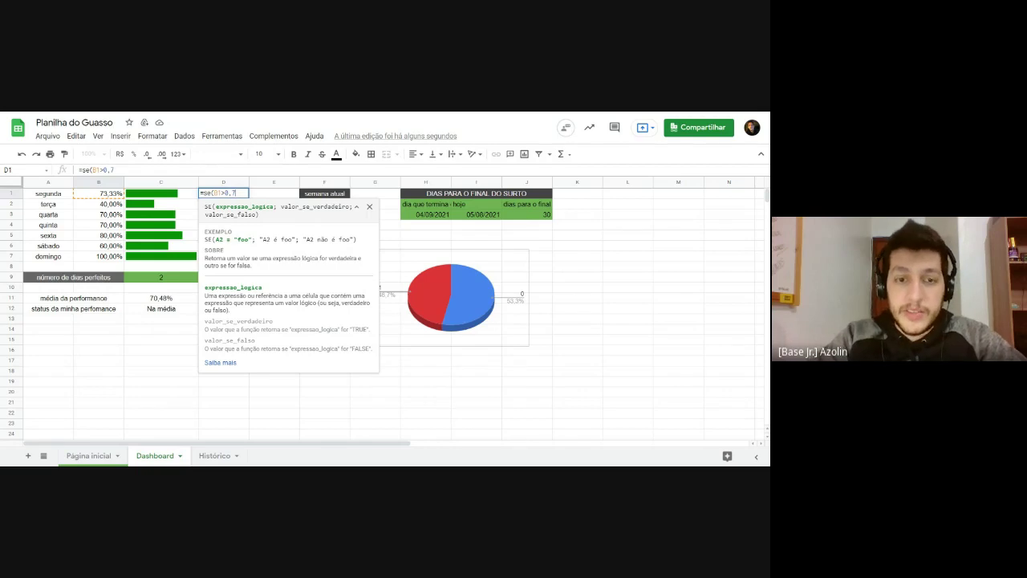
pyautogui.write(';')
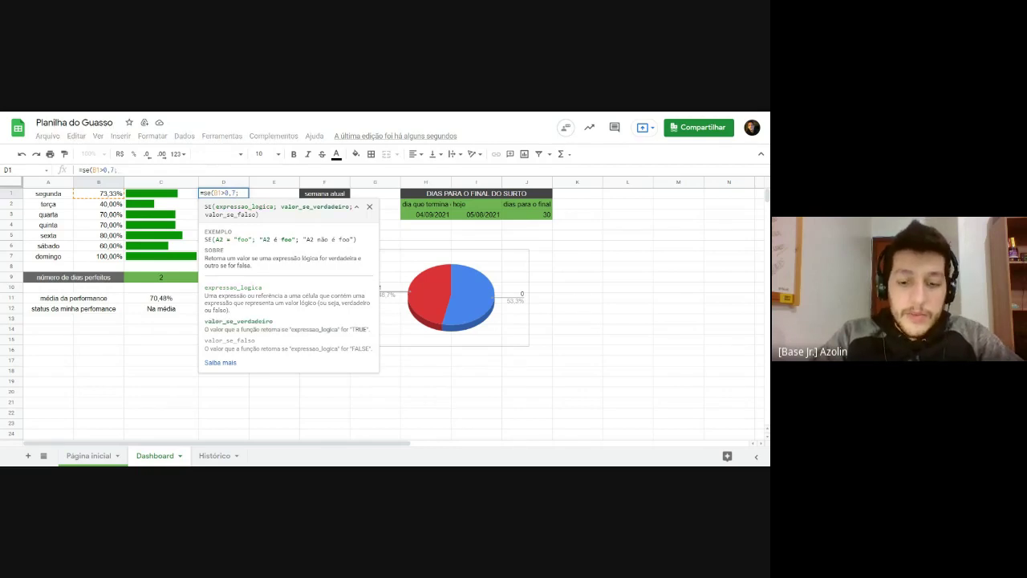
pyautogui.write('"green')
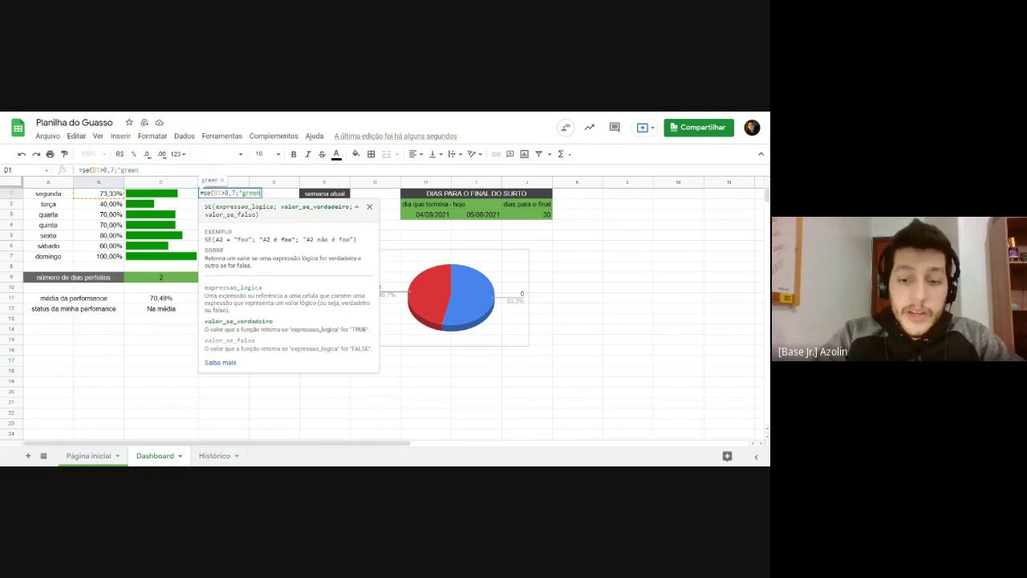
pyautogui.write('";"r')
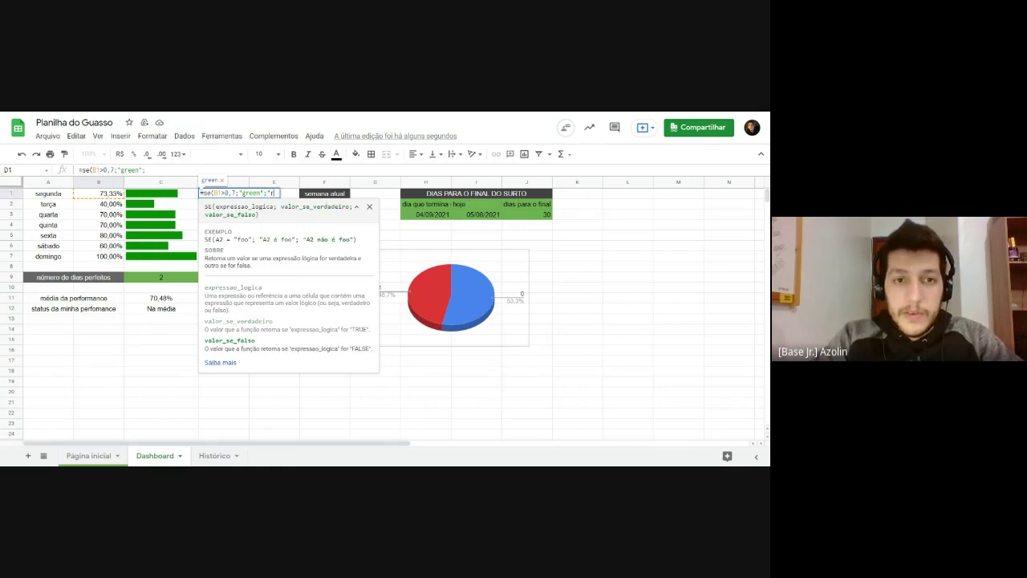
pyautogui.write('ed')
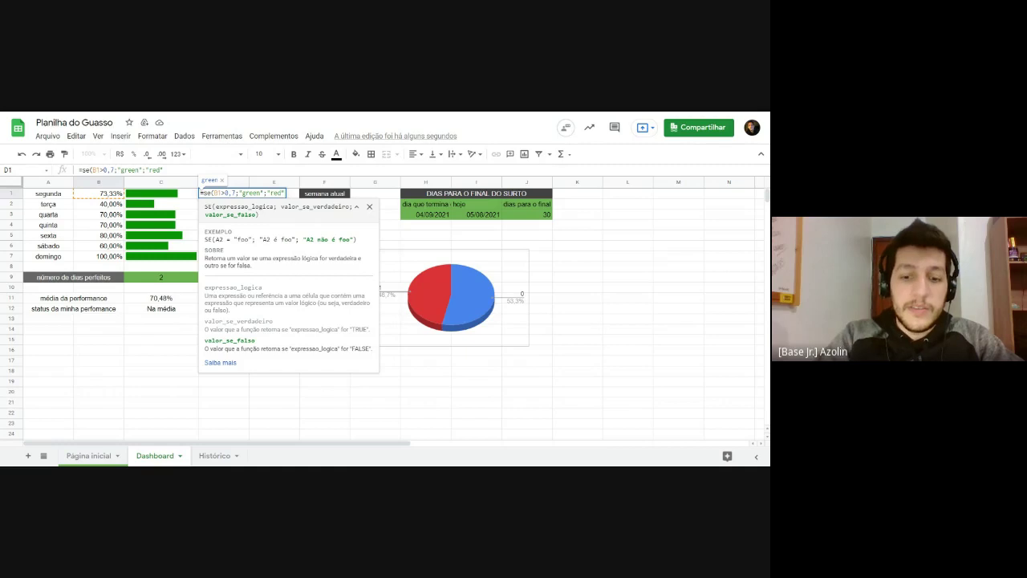
pyautogui.press('Return')
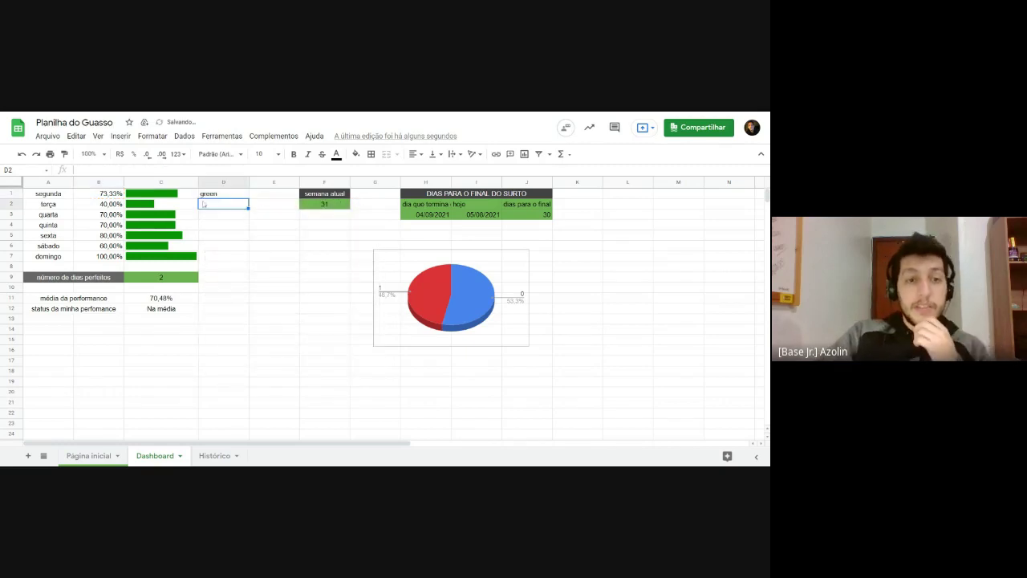
# Step: Fill D1's formula down to D7 and check the green/red results against column B's percentages
pyautogui.click(234, 197)
pyautogui.click(250, 197)
pyautogui.press('Left')
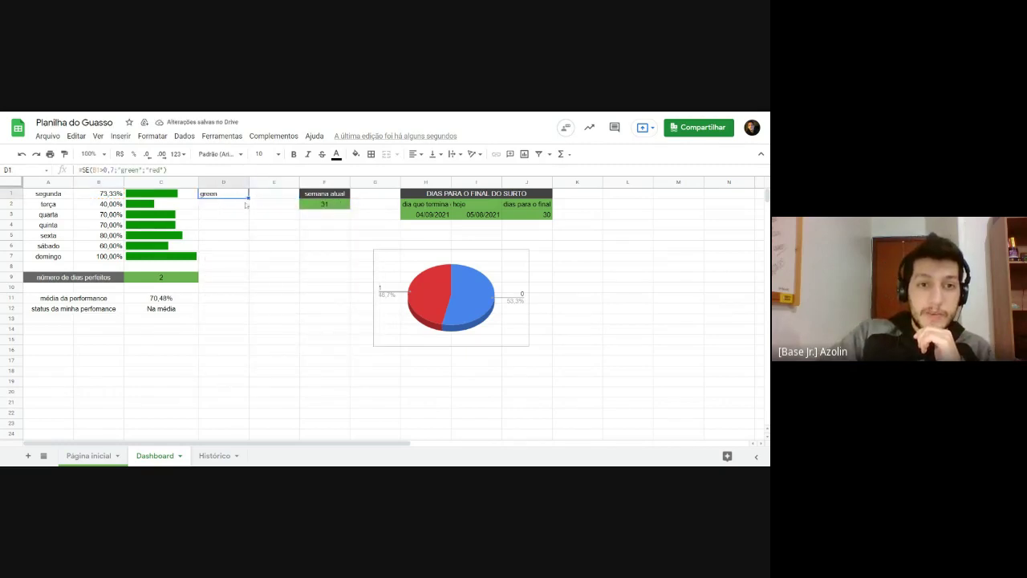
pyautogui.moveTo(248, 197); pyautogui.dragTo(241, 258)
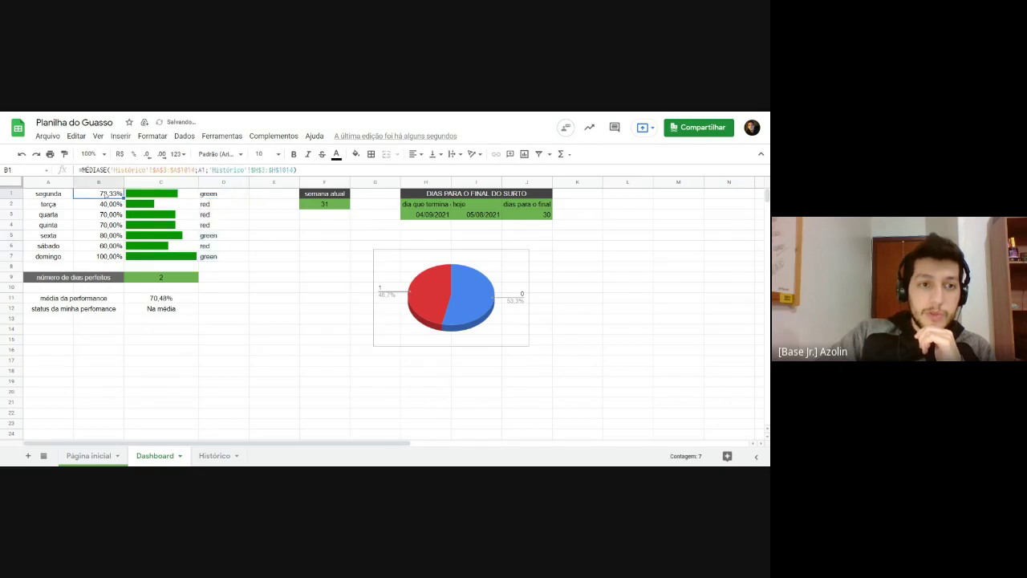
pyautogui.click(111, 205)
pyautogui.press('Down')
pyautogui.press('Down')
pyautogui.press('Down')
pyautogui.press('Down')
pyautogui.press('Down')
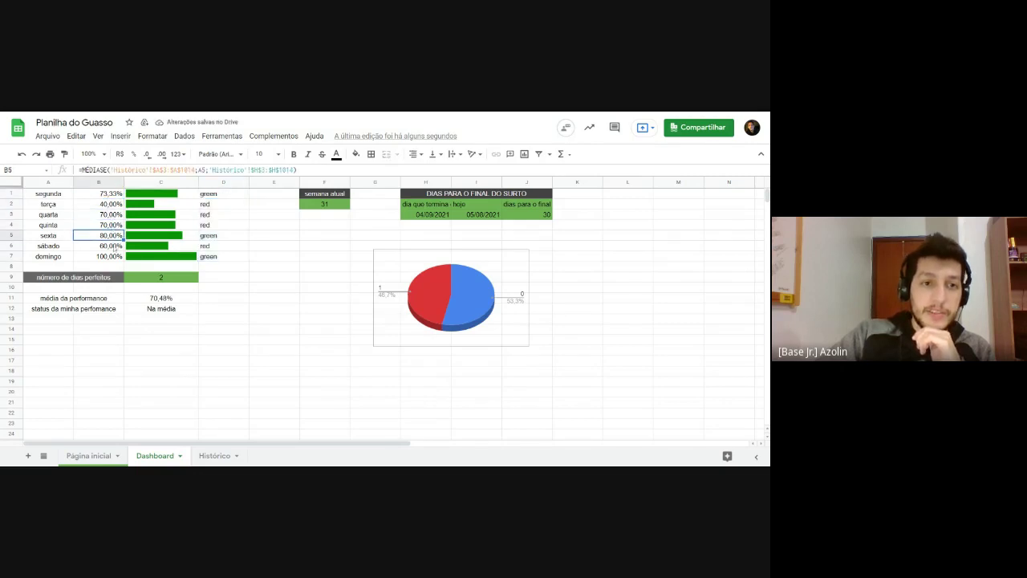
pyautogui.moveTo(207, 204); pyautogui.dragTo(207, 228)
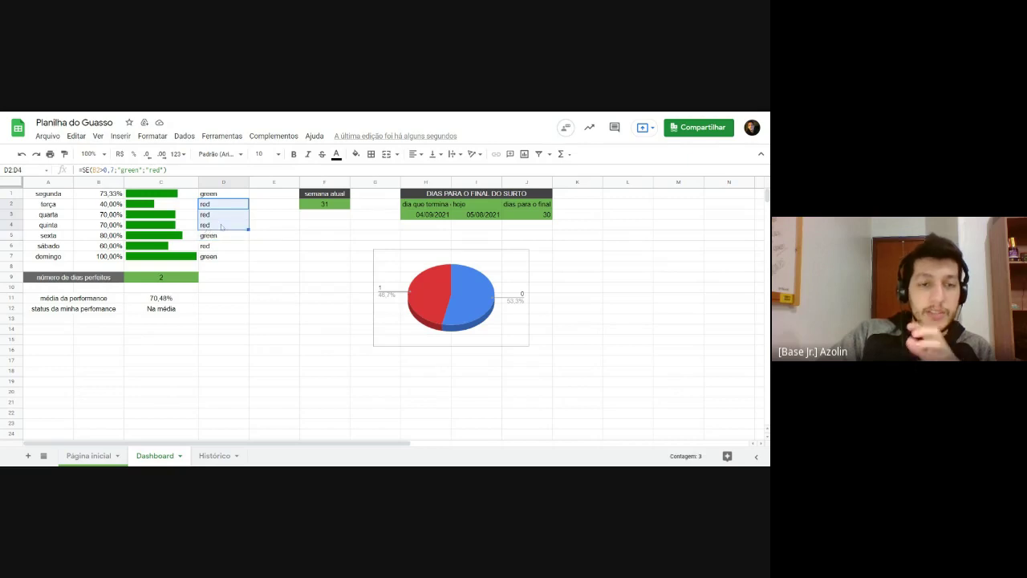
pyautogui.click(218, 218)
pyautogui.click(215, 236)
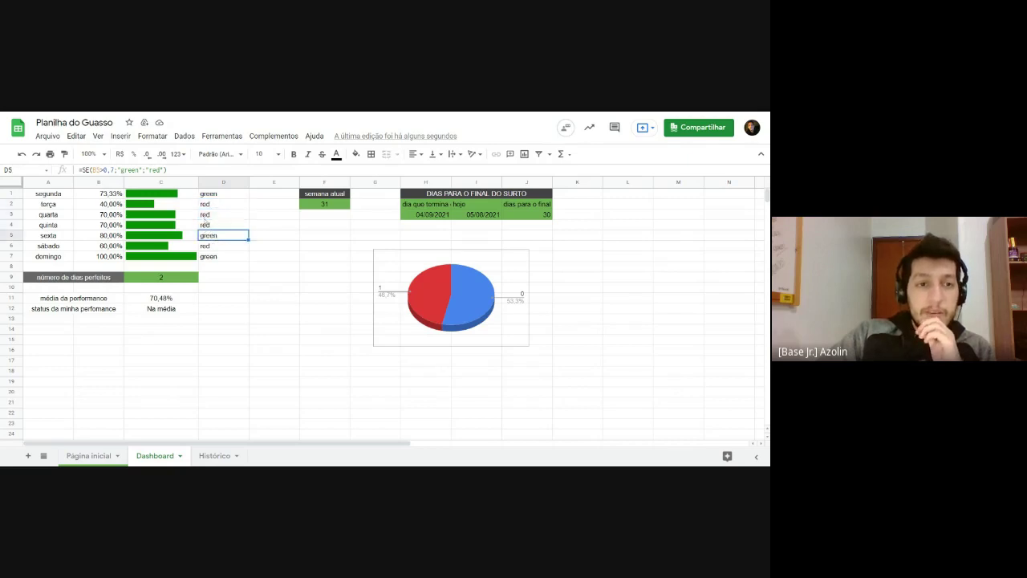
pyautogui.click(122, 237)
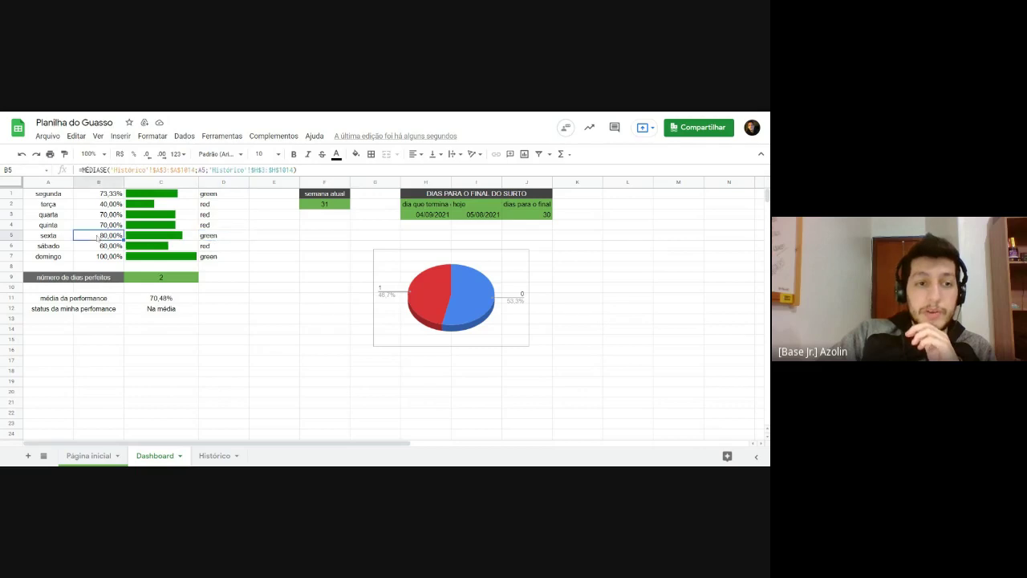
pyautogui.click(211, 238)
pyautogui.click(211, 256)
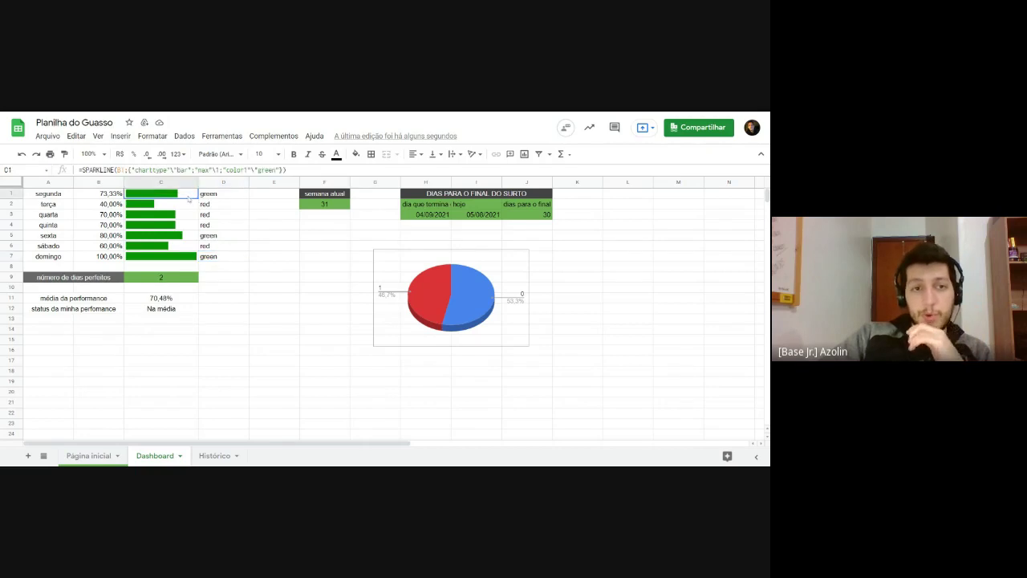
# Step: Replace the fixed "green" colour in C1's sparkline with a reference to D1
pyautogui.click(255, 228)
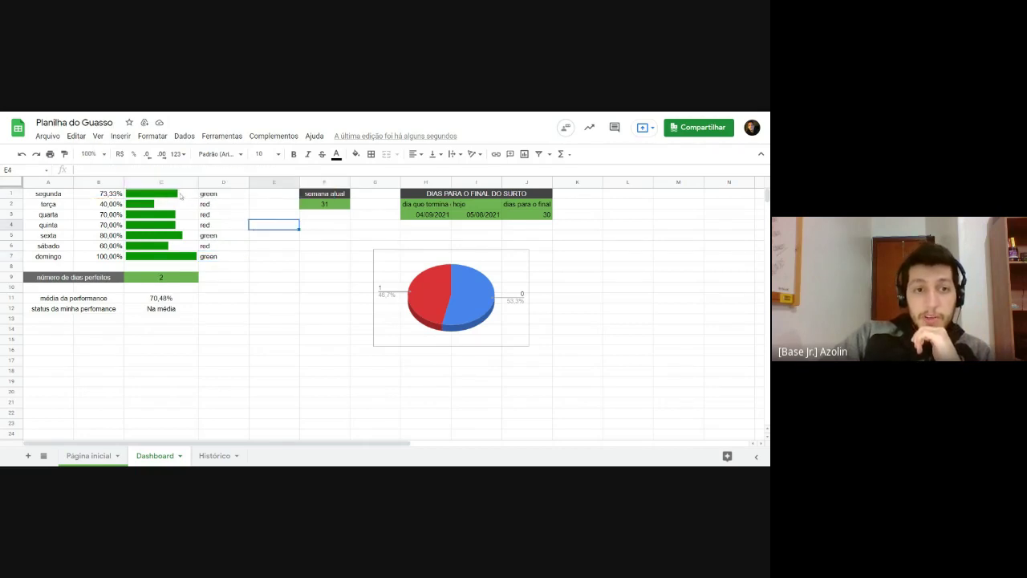
pyautogui.doubleClick(151, 196)
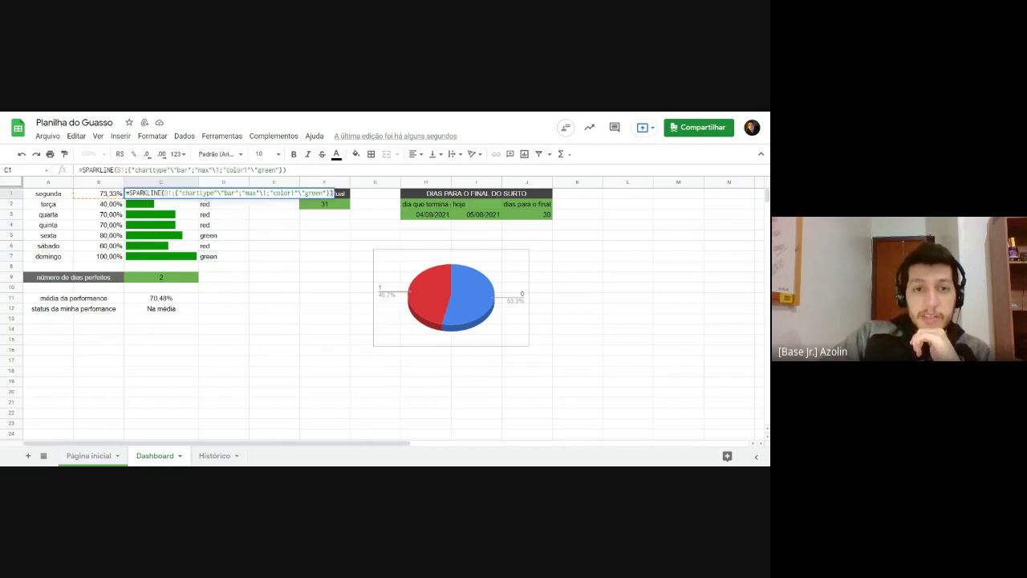
pyautogui.moveTo(301, 193); pyautogui.dragTo(325, 193)
pyautogui.press('BackSpace')
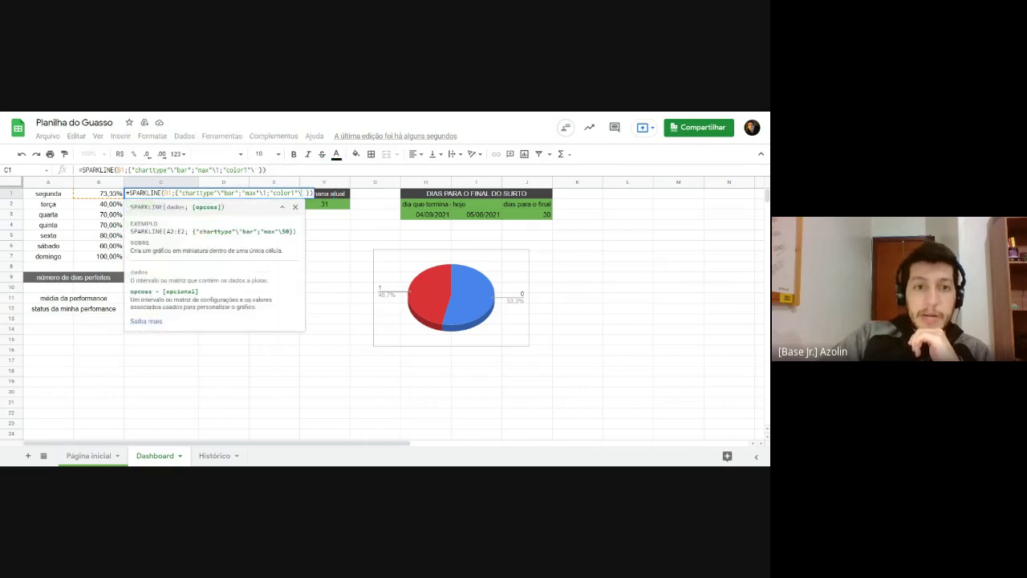
pyautogui.scroll(-3, 340, 248)
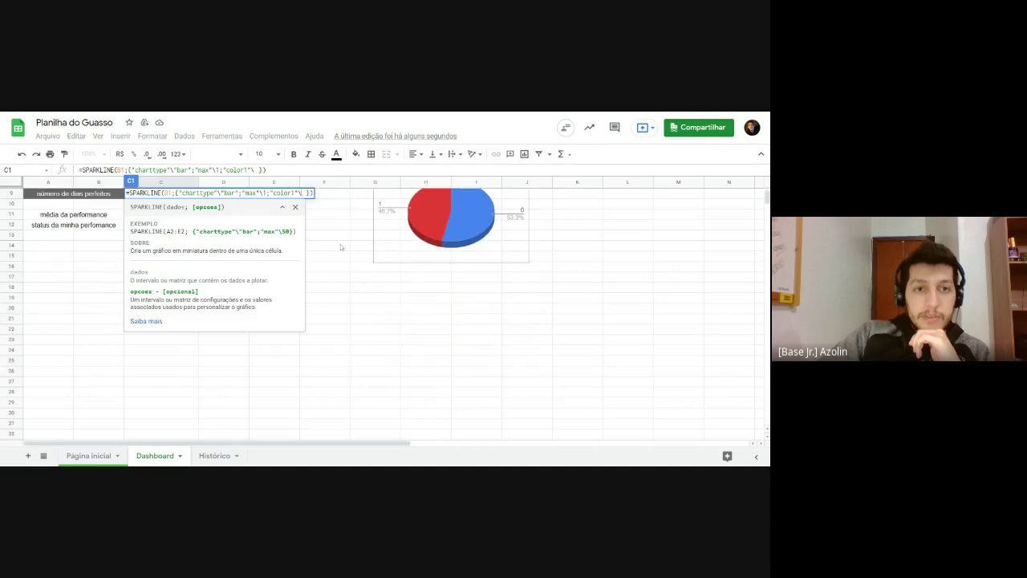
pyautogui.click(296, 207)
pyautogui.scroll(3, 217, 207)
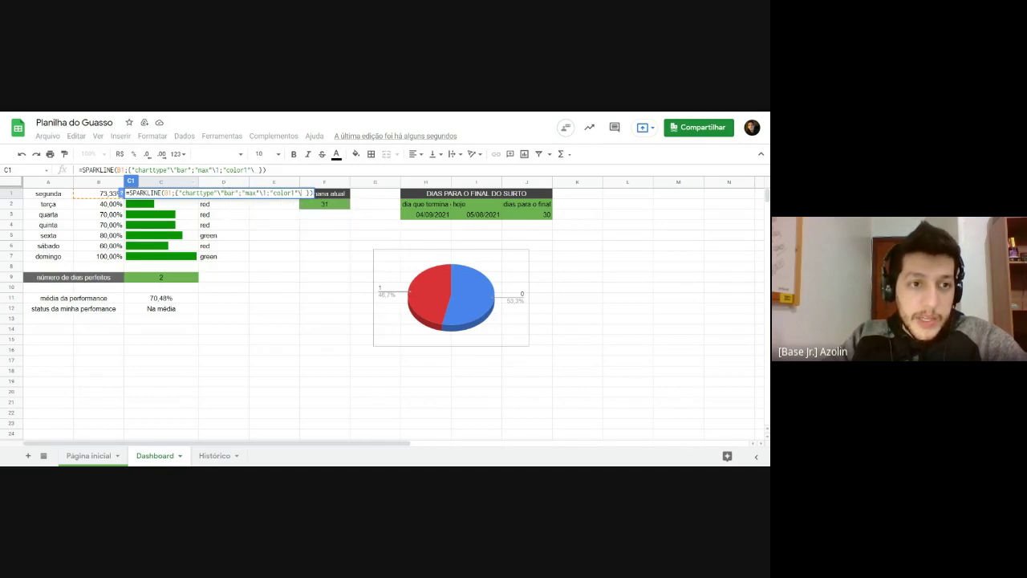
pyautogui.write('d1')
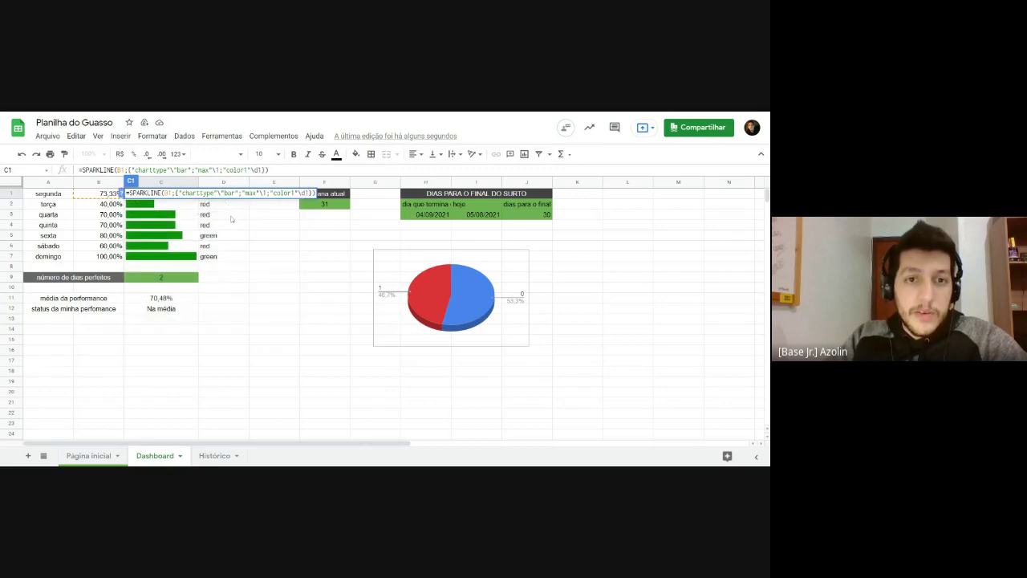
pyautogui.press('Return')
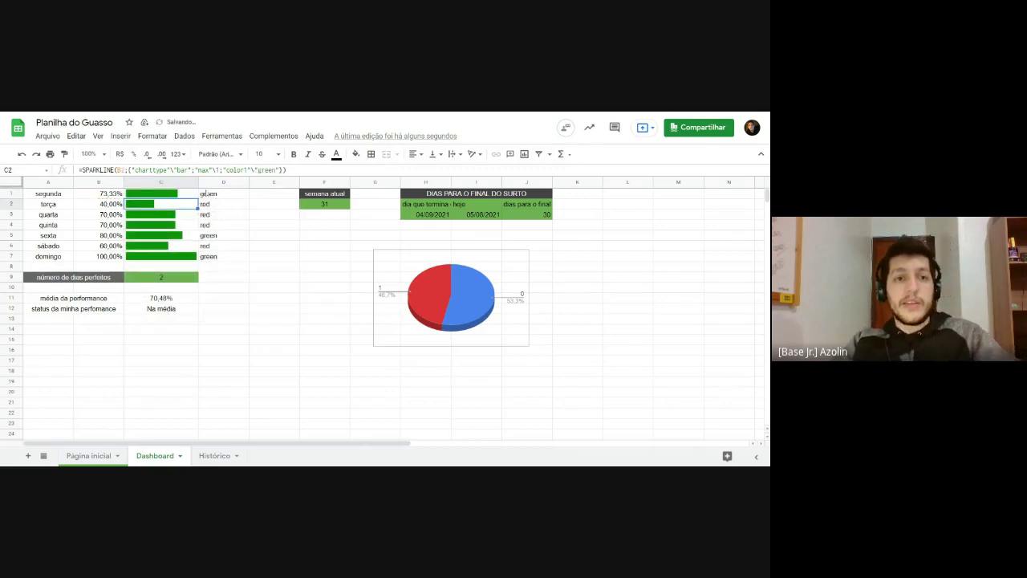
# Step: Fill C1's sparkline down to C7 and confirm C2 takes its colour from D2
pyautogui.click(201, 194)
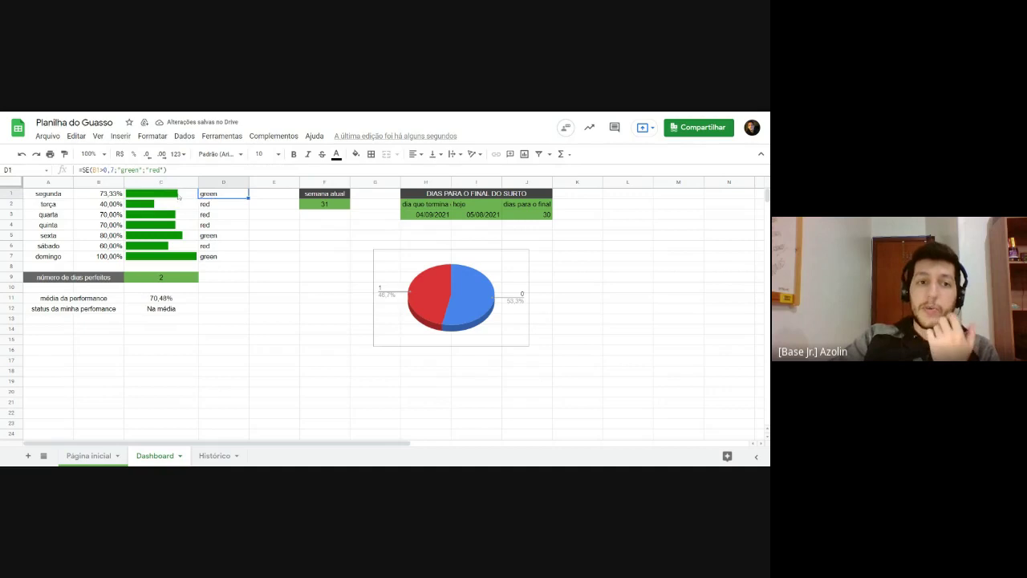
pyautogui.click(187, 196)
pyautogui.moveTo(197, 199); pyautogui.dragTo(197, 258)
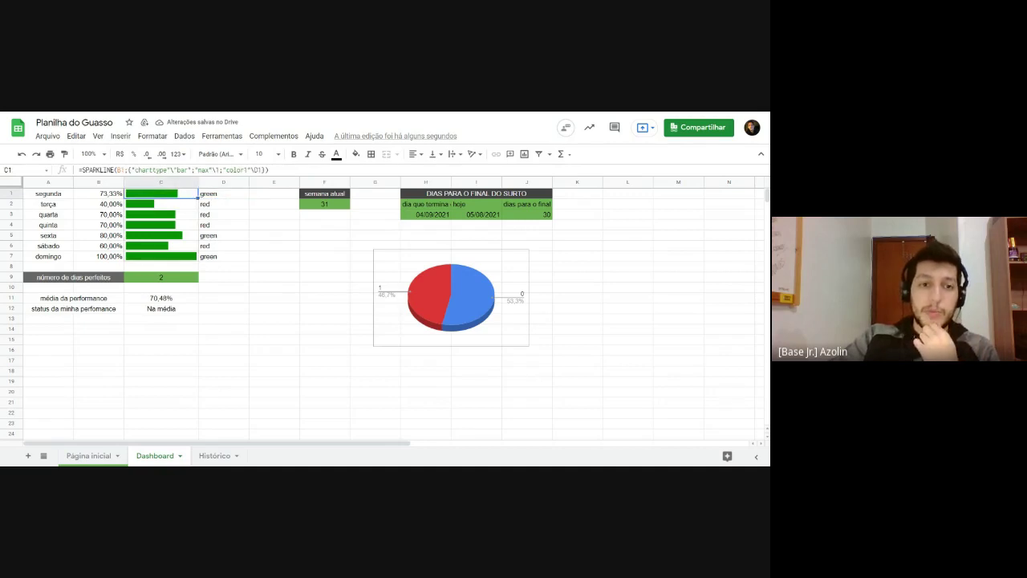
pyautogui.click(257, 279)
pyautogui.click(207, 207)
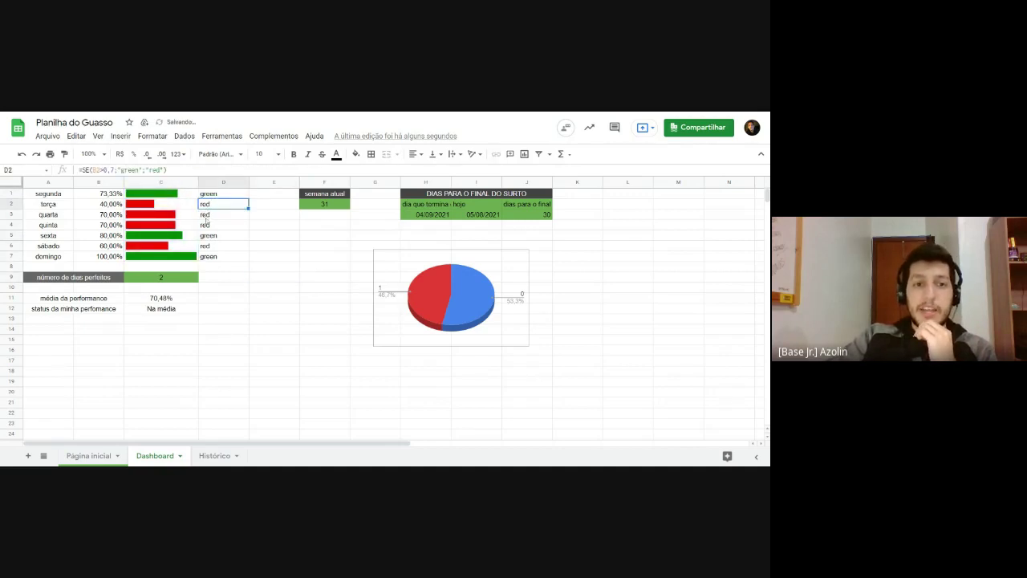
pyautogui.click(158, 206)
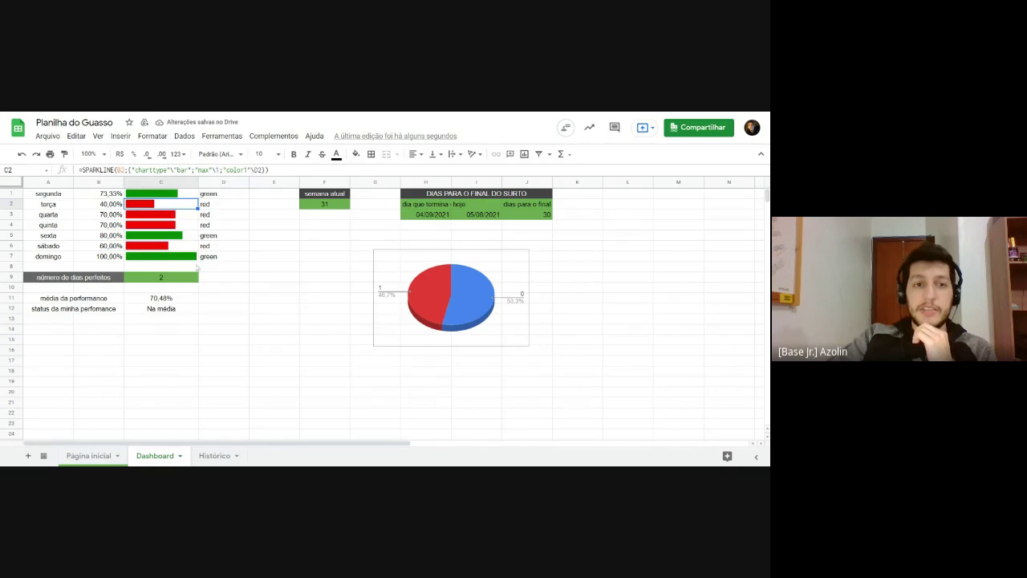
# Step: Hide helper column D with Ocultar coluna from its header menu
pyautogui.rightClick(203, 183)
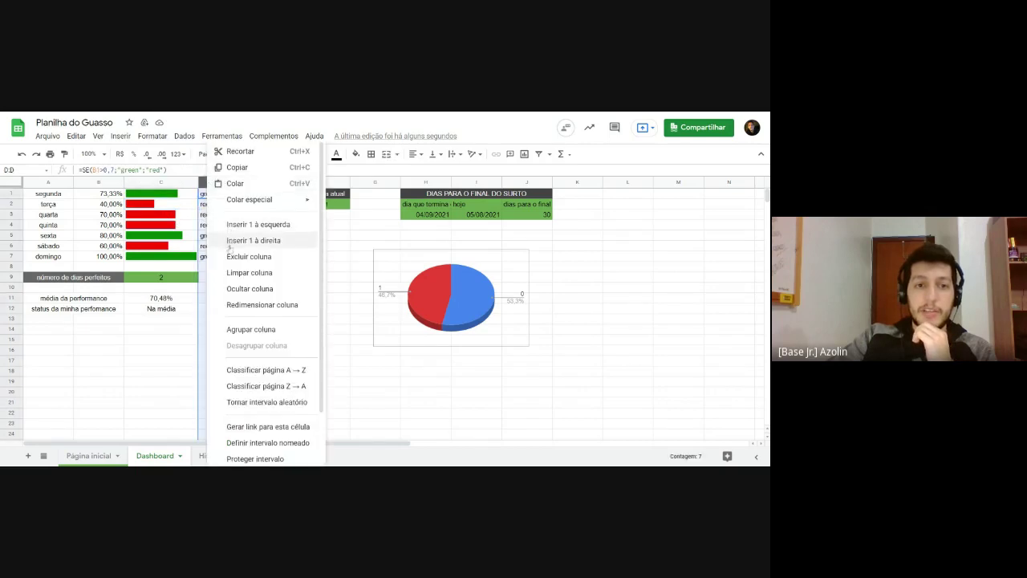
pyautogui.click(249, 288)
pyautogui.click(161, 361)
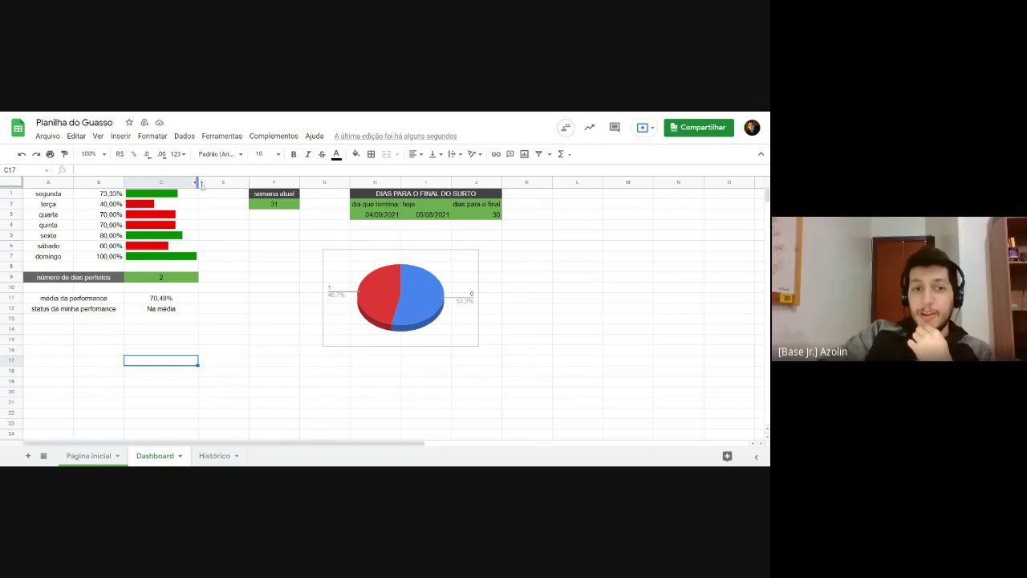
# Step: Unhide column D and review its colour formulas alongside the column C sparkline formulas
pyautogui.click(198, 182)
pyautogui.click(228, 257)
pyautogui.click(207, 196)
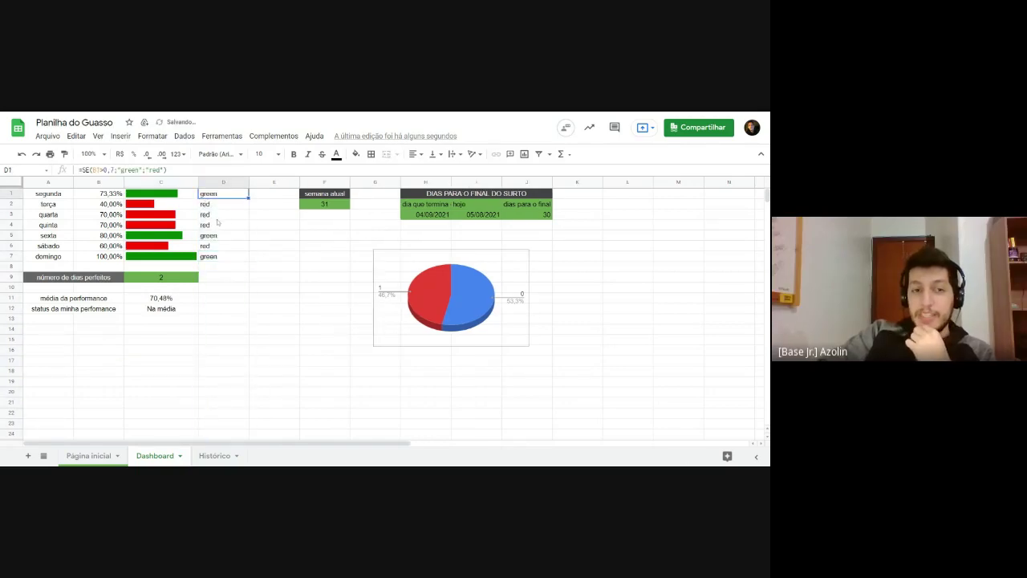
pyautogui.press('Down')
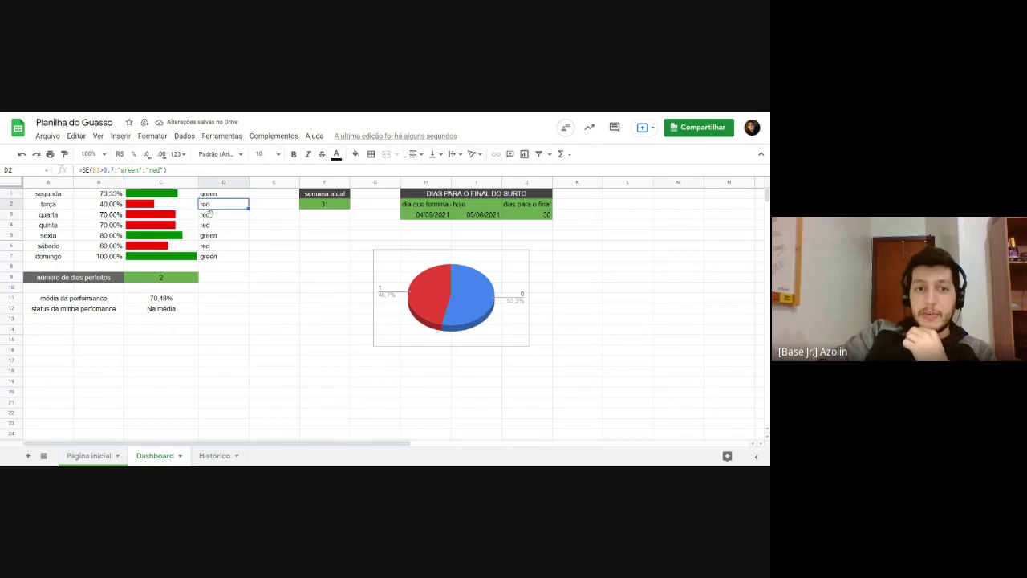
pyautogui.press('Down')
pyautogui.click(170, 204)
pyautogui.click(167, 214)
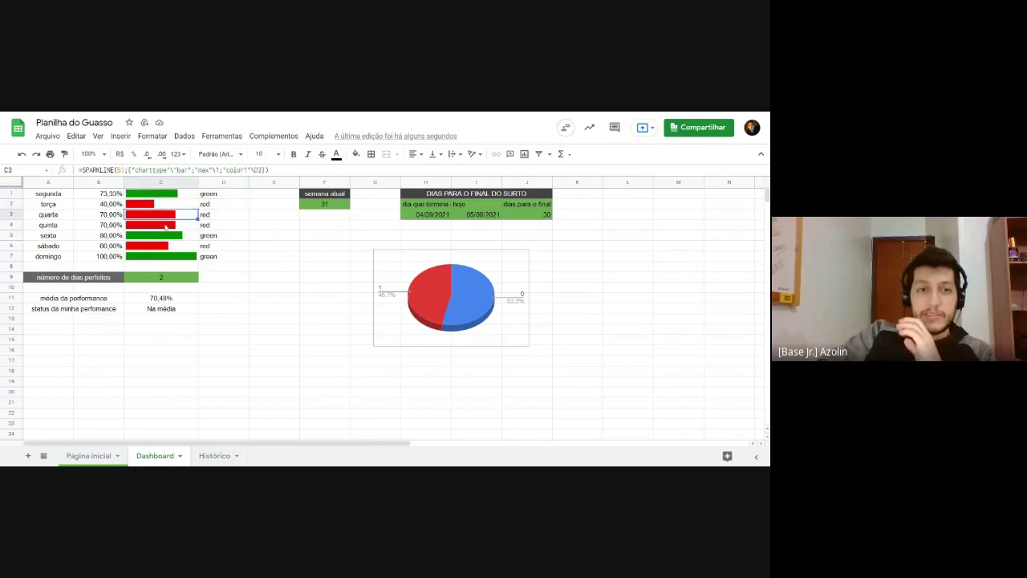
pyautogui.click(165, 224)
pyautogui.click(186, 236)
pyautogui.click(210, 224)
pyautogui.click(207, 196)
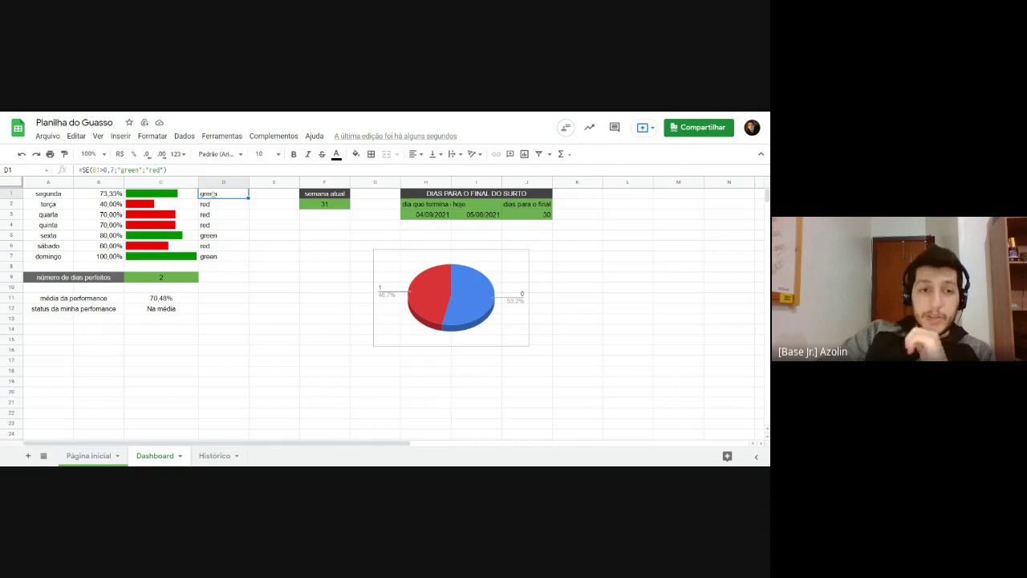
pyautogui.click(183, 193)
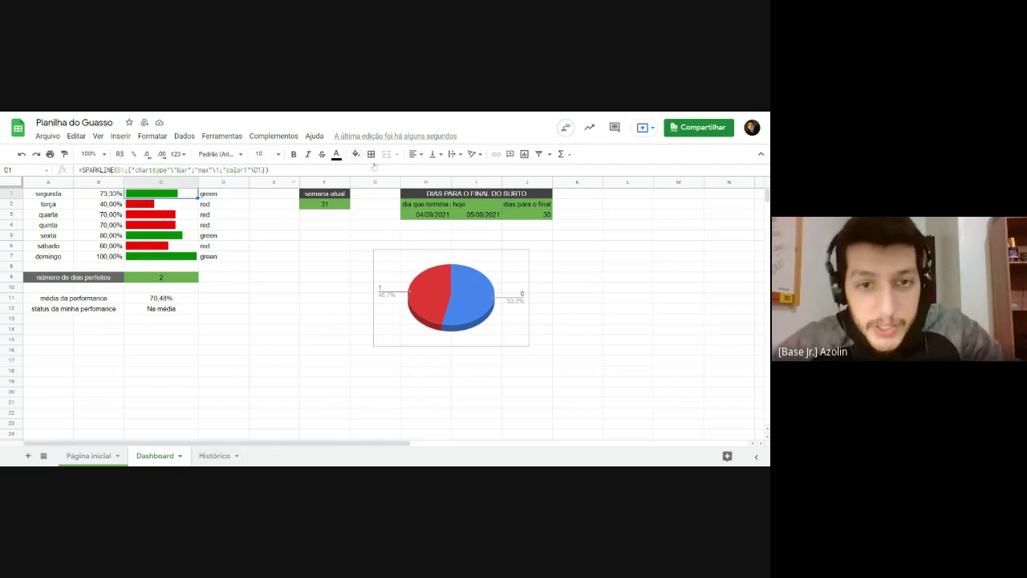
# Step: Look up F2's green fill in the custom colour chooser and copy its code #6aa84f
pyautogui.click(324, 204)
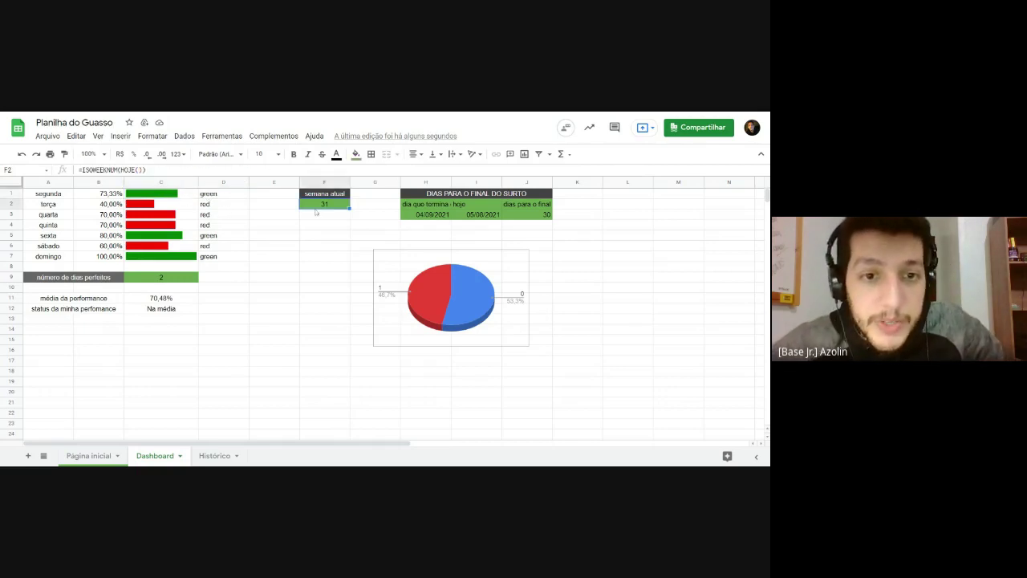
pyautogui.click(355, 154)
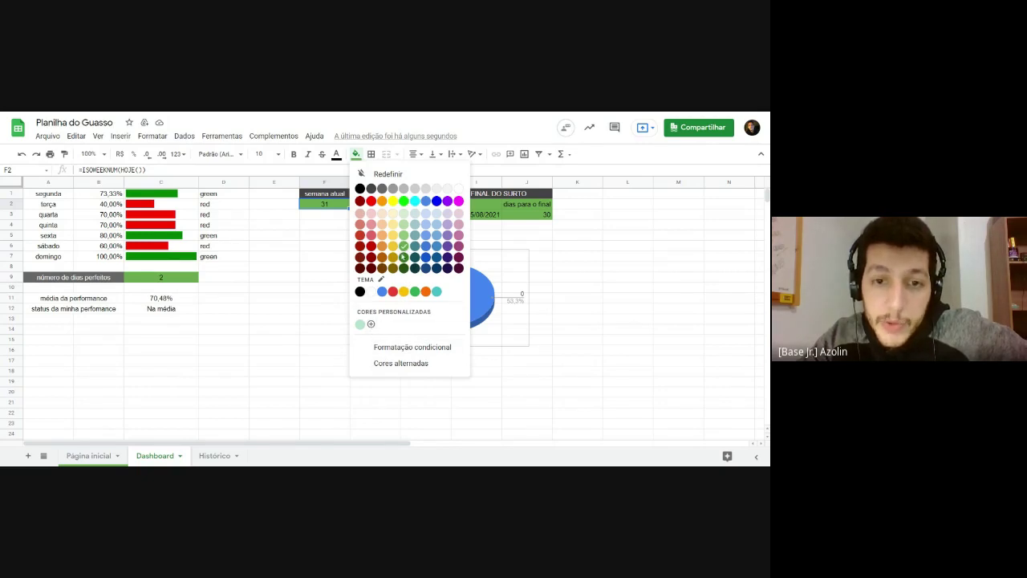
pyautogui.click(370, 324)
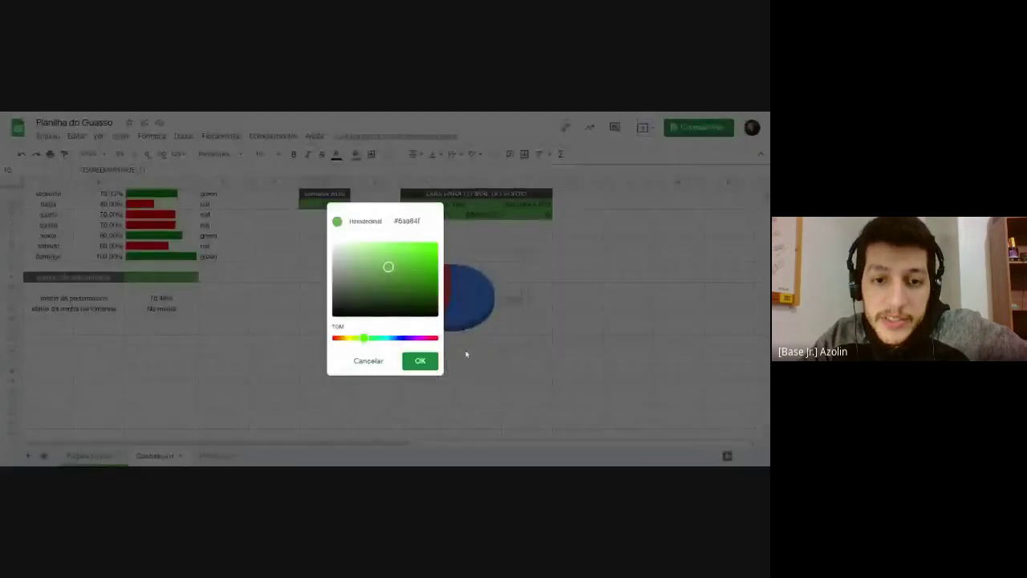
pyautogui.click(411, 221)
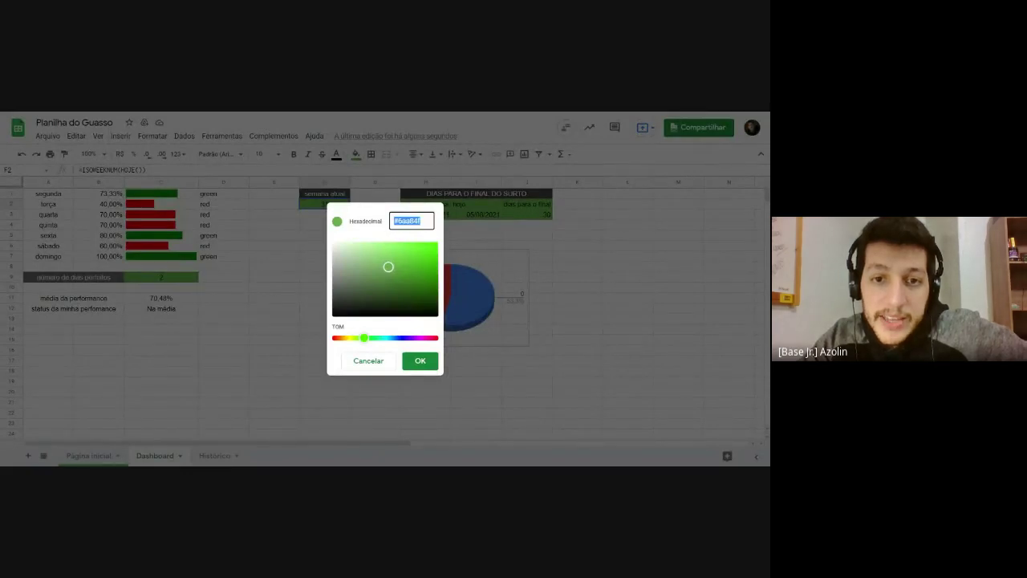
pyautogui.doubleClick(410, 221)
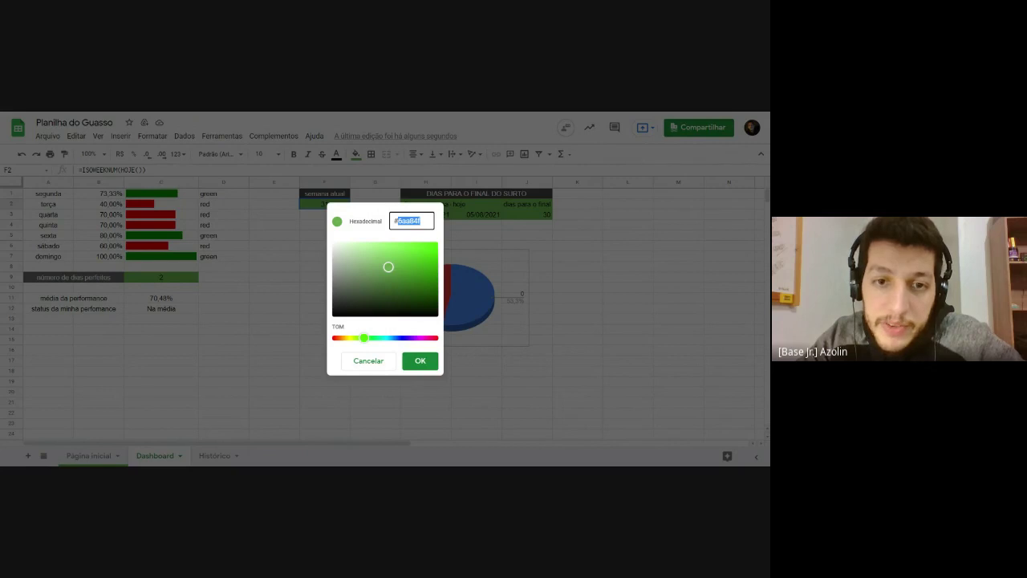
pyautogui.hotkey('ctrl', 'a')
pyautogui.hotkey('ctrl', 'c')
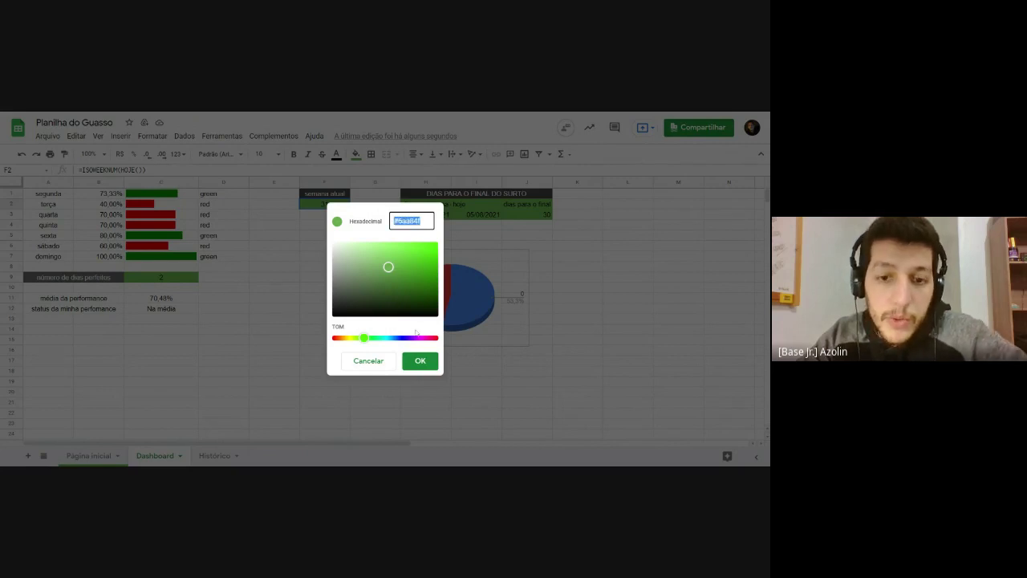
pyautogui.click(420, 360)
pyautogui.click(346, 239)
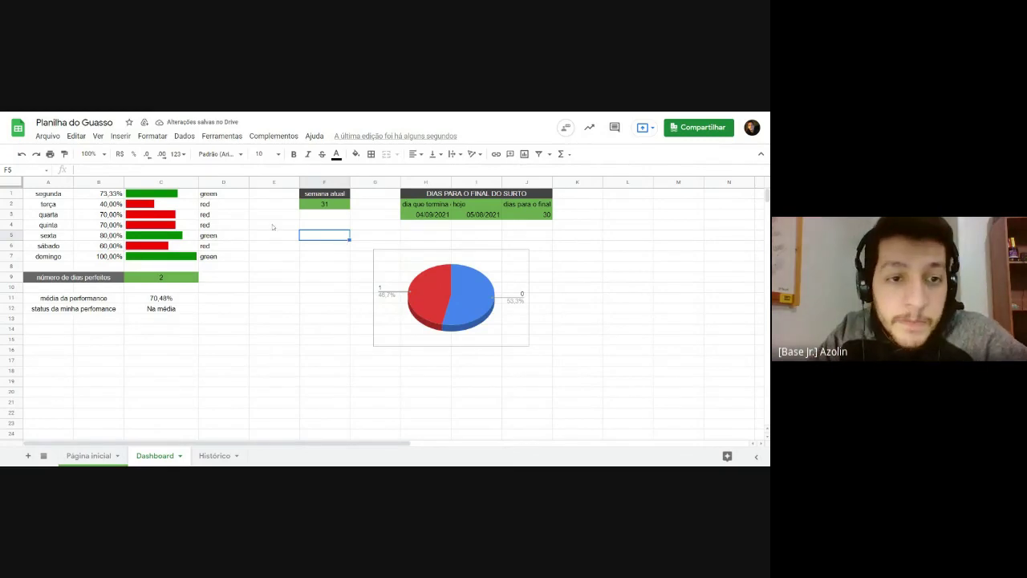
# Step: Replace 'green' with '#6aa84f' in D1's colour formula
pyautogui.click(206, 197)
pyautogui.doubleClick(210, 197)
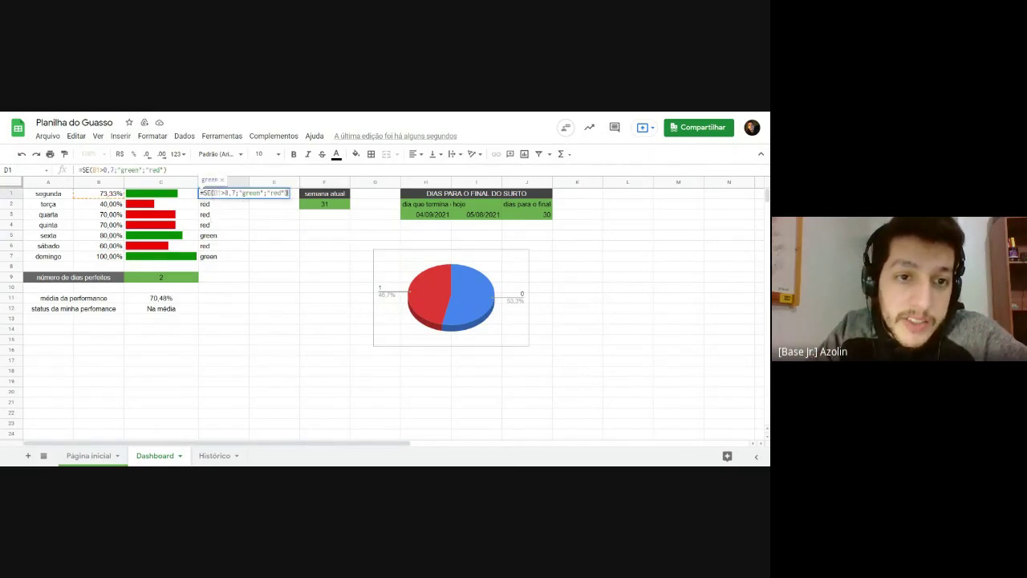
pyautogui.moveTo(241, 193); pyautogui.dragTo(261, 193)
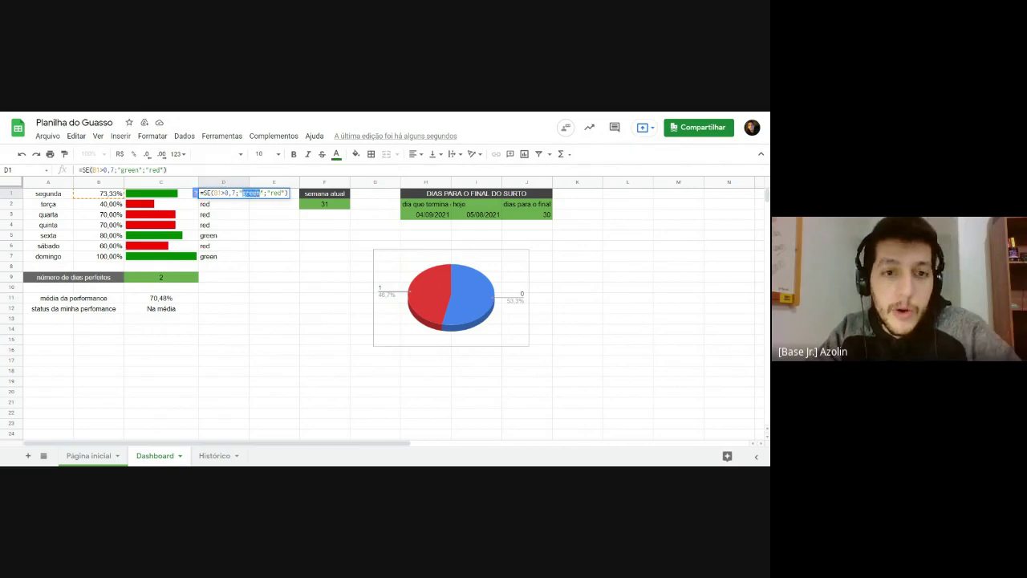
pyautogui.hotkey('ctrl', 'v')
pyautogui.press('Return')
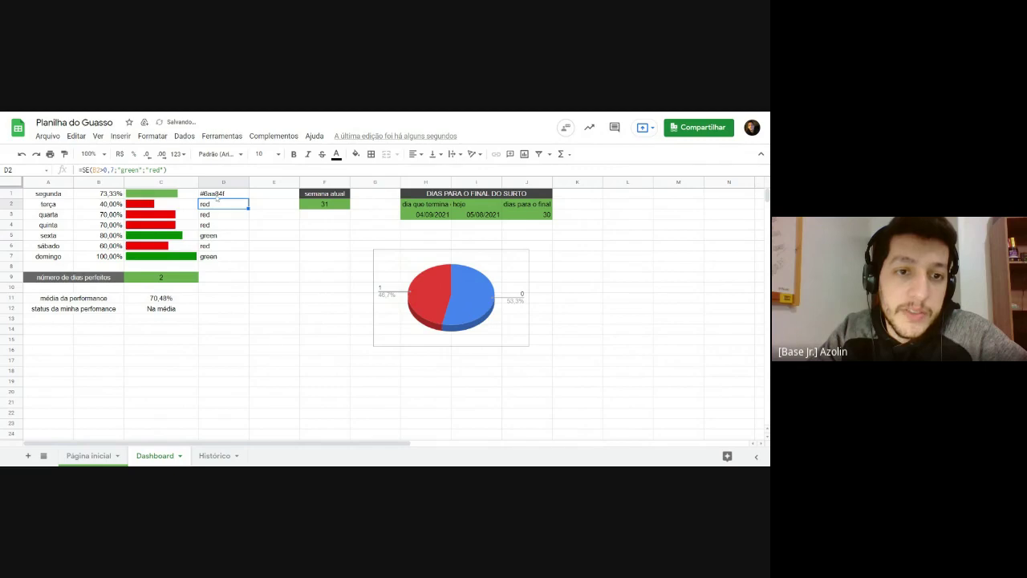
# Step: Fill sample cell E9 with soft red to read its hex code, #e06666
pyautogui.click(351, 247)
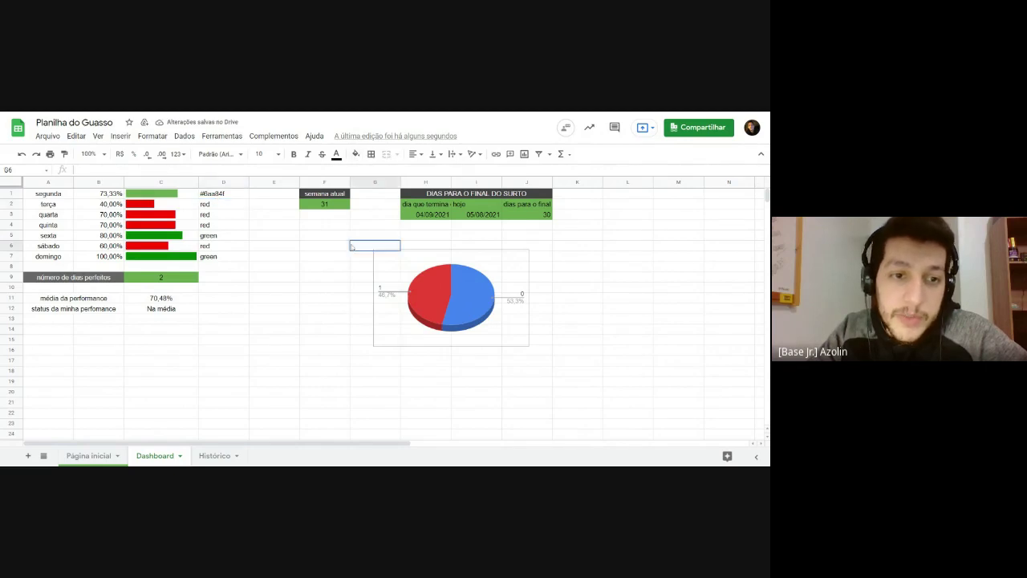
pyautogui.click(277, 277)
pyautogui.click(355, 153)
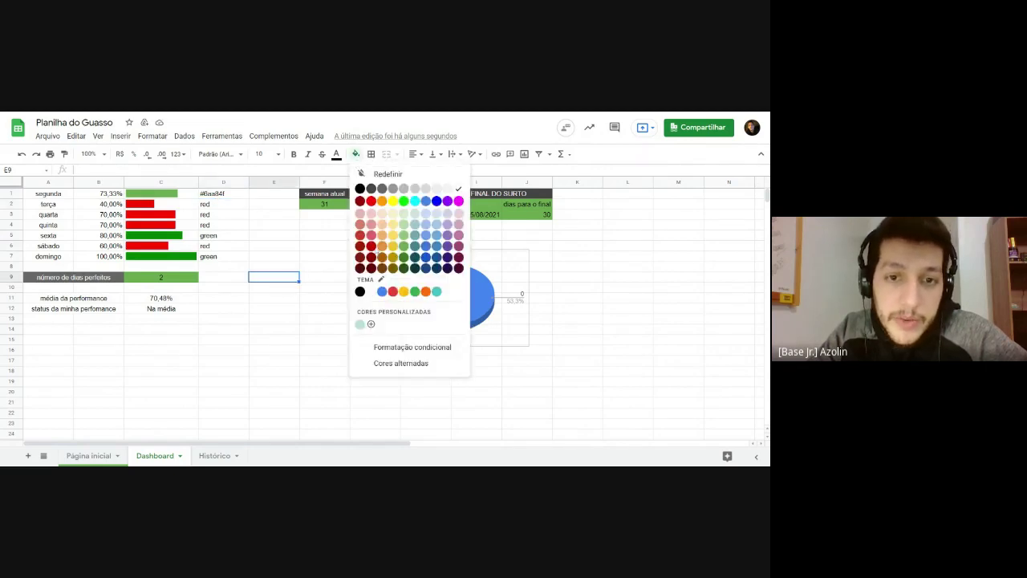
pyautogui.click(371, 236)
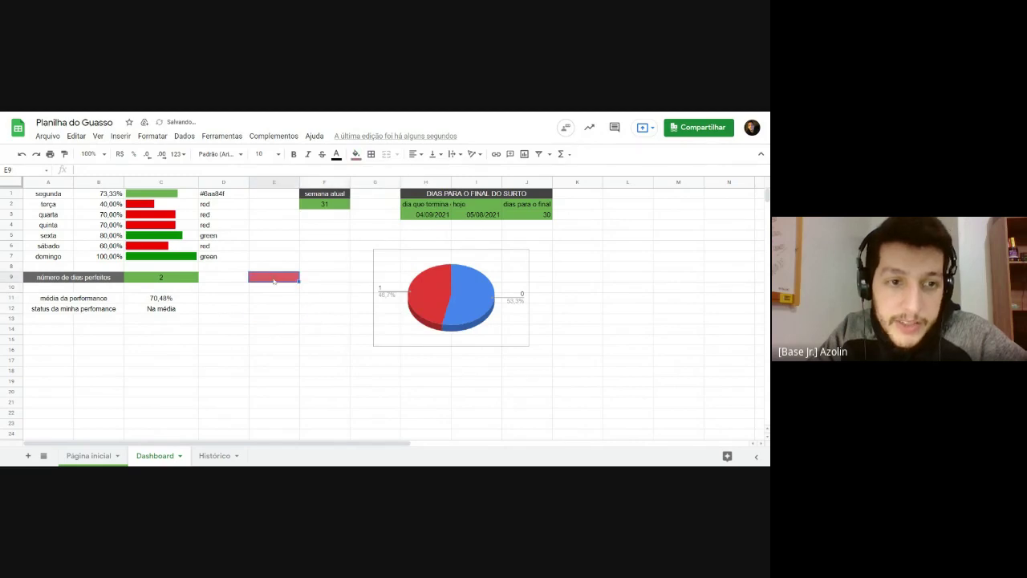
pyautogui.click(356, 153)
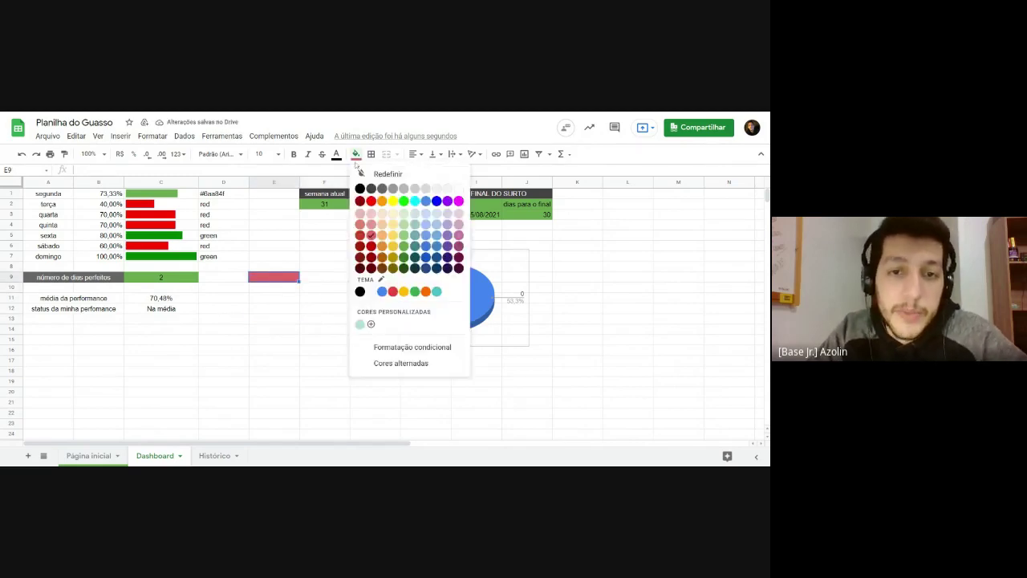
pyautogui.click(370, 325)
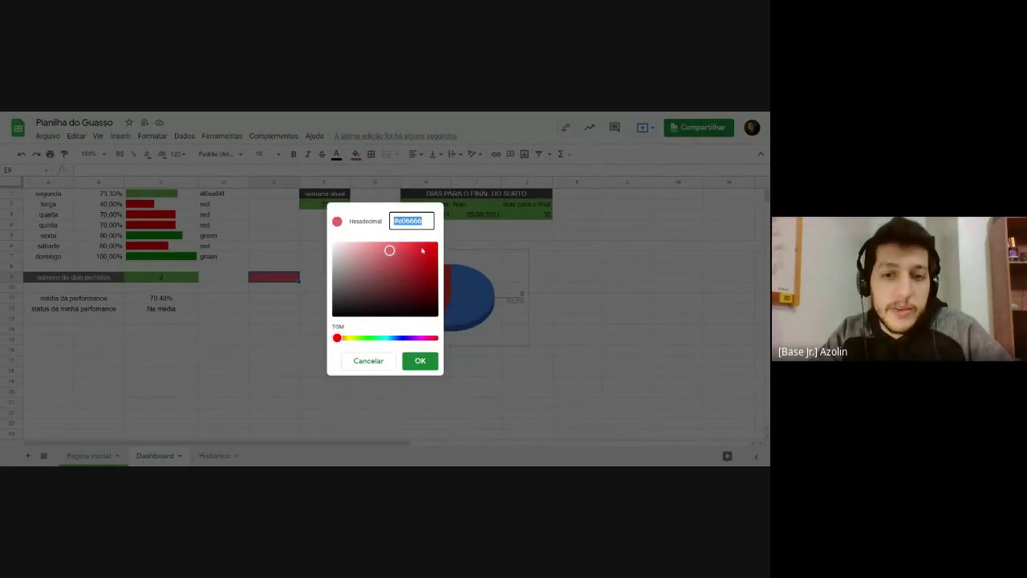
pyautogui.click(421, 360)
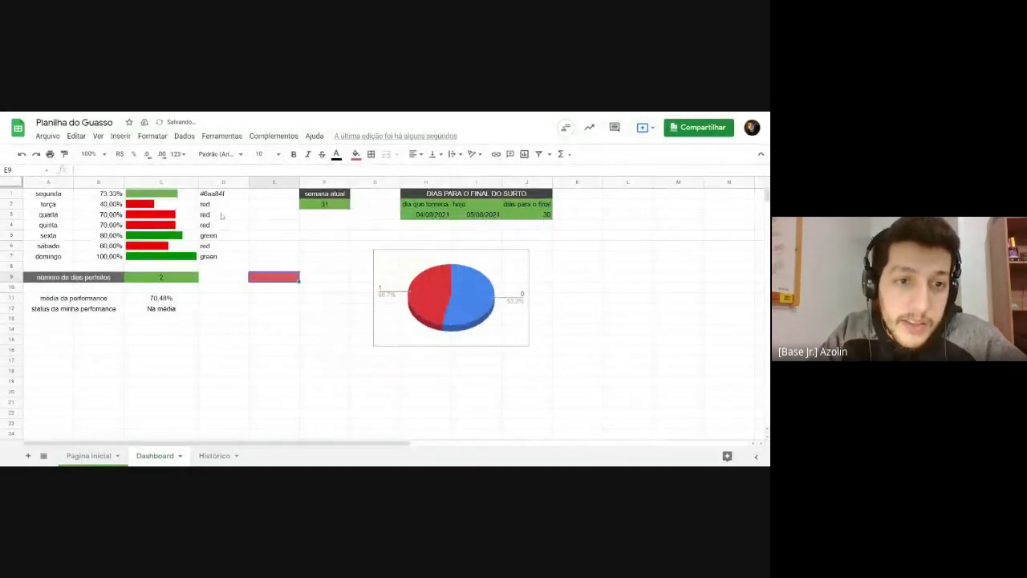
# Step: Swap 'red' for '#e06666' in D1's formula and fill it down to D7
pyautogui.click(211, 206)
pyautogui.doubleClick(207, 195)
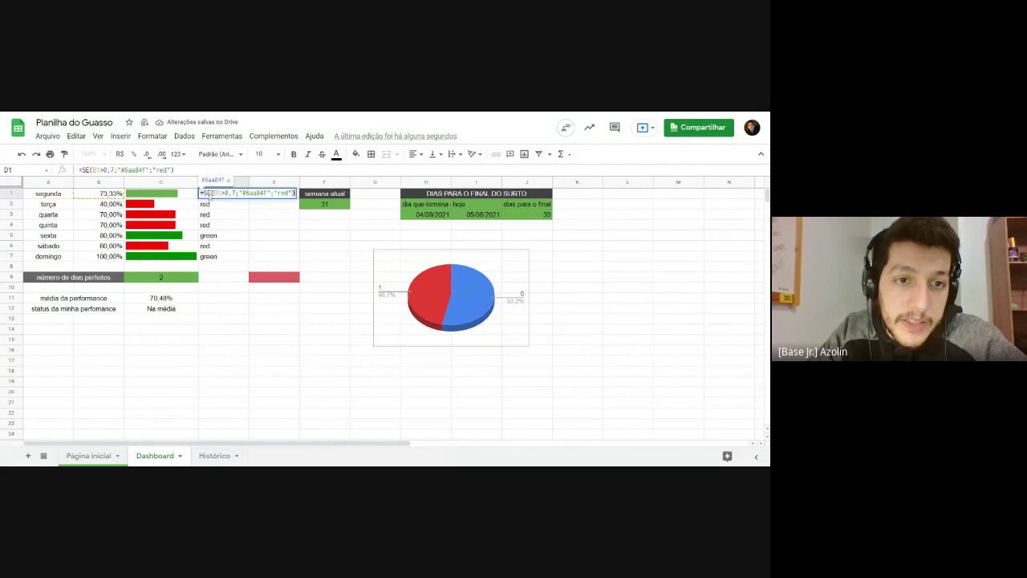
pyautogui.doubleClick(280, 194)
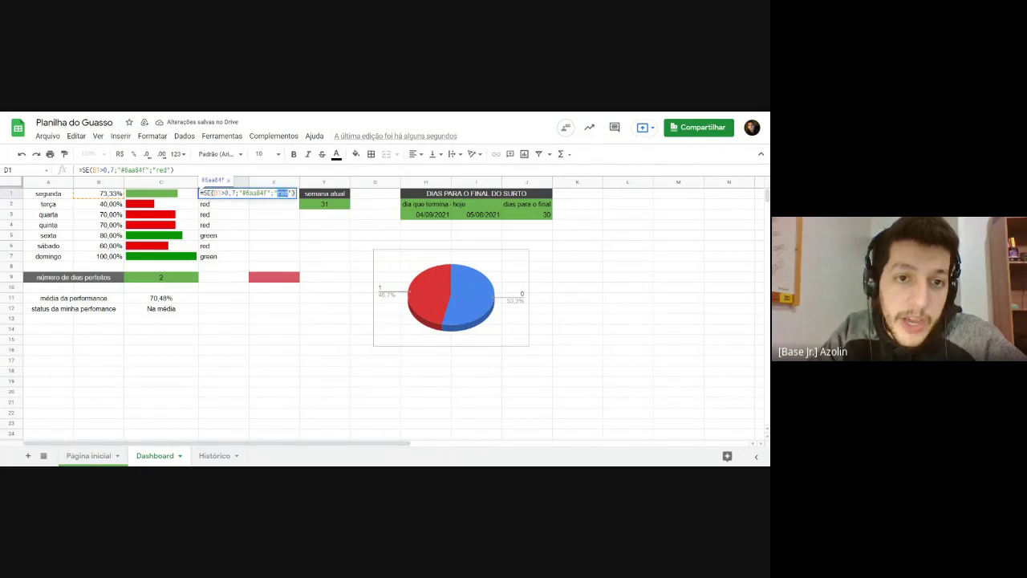
pyautogui.press('Return')
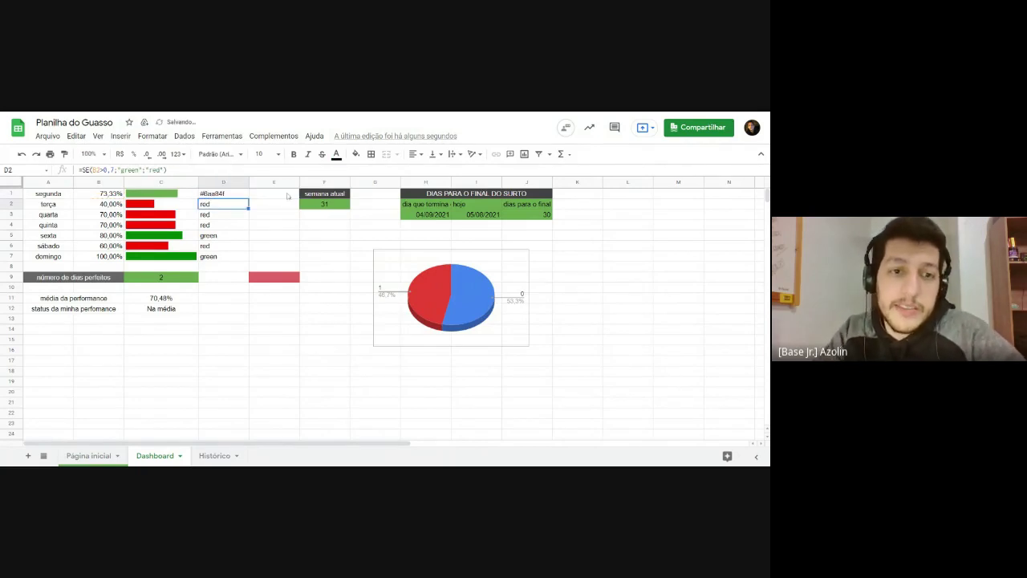
pyautogui.moveTo(239, 195); pyautogui.dragTo(236, 263)
# Step: Clear the red sample fill from cell E9
pyautogui.click(279, 233)
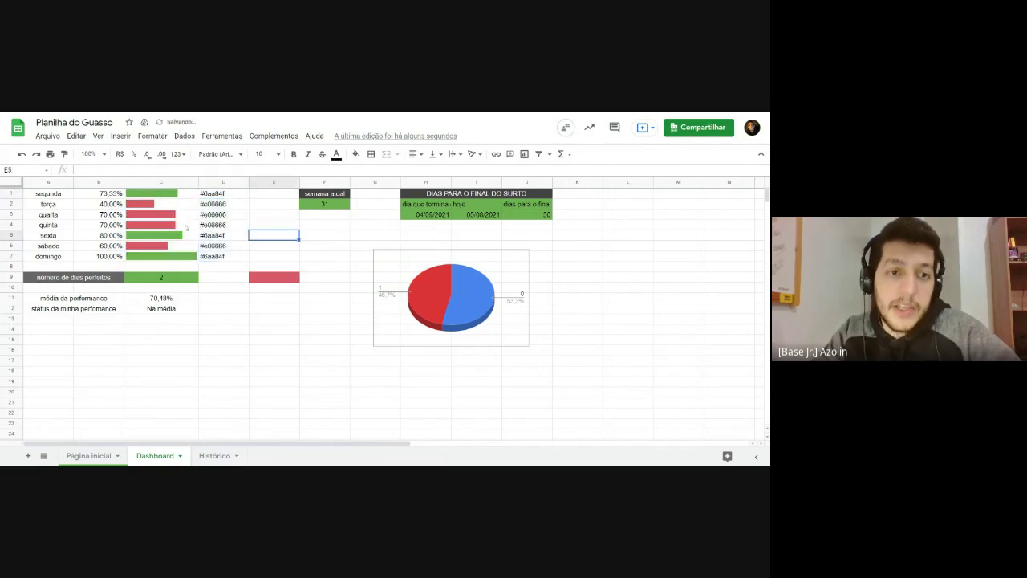
pyautogui.click(279, 276)
pyautogui.press('Delete')
pyautogui.click(279, 247)
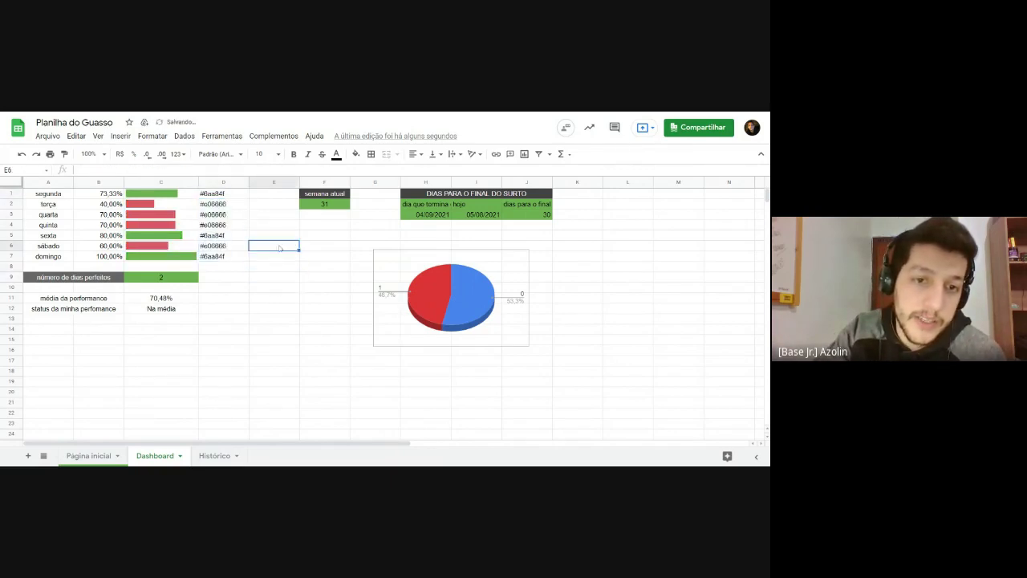
# Step: Hide column D with Ocultar coluna
pyautogui.rightClick(210, 180)
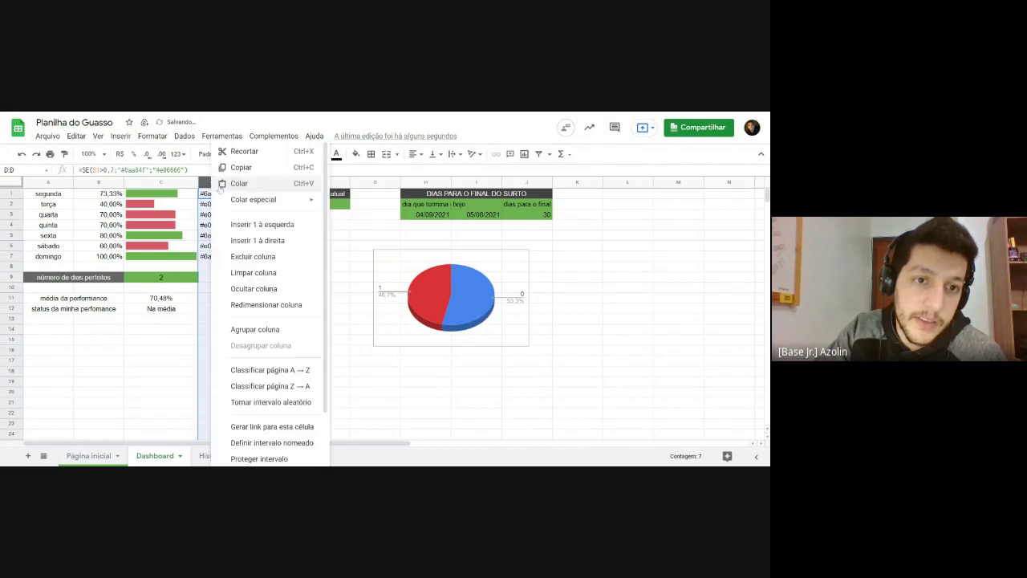
pyautogui.click(249, 287)
pyautogui.click(145, 376)
# Step: Try pasting #e06666 over C1's SPARKLINE D1 reference, then cancel the edit
pyautogui.doubleClick(186, 198)
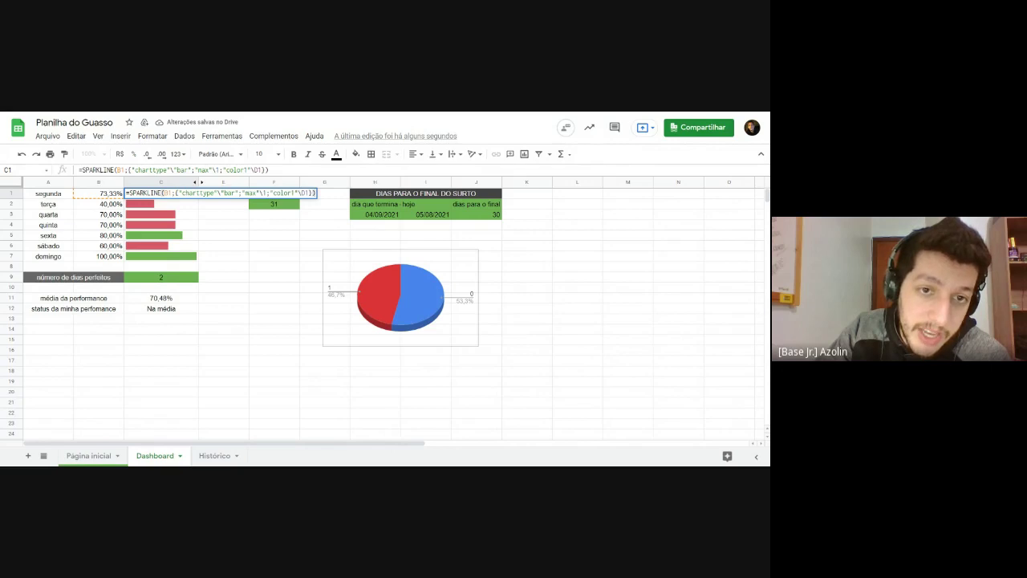
pyautogui.doubleClick(305, 193)
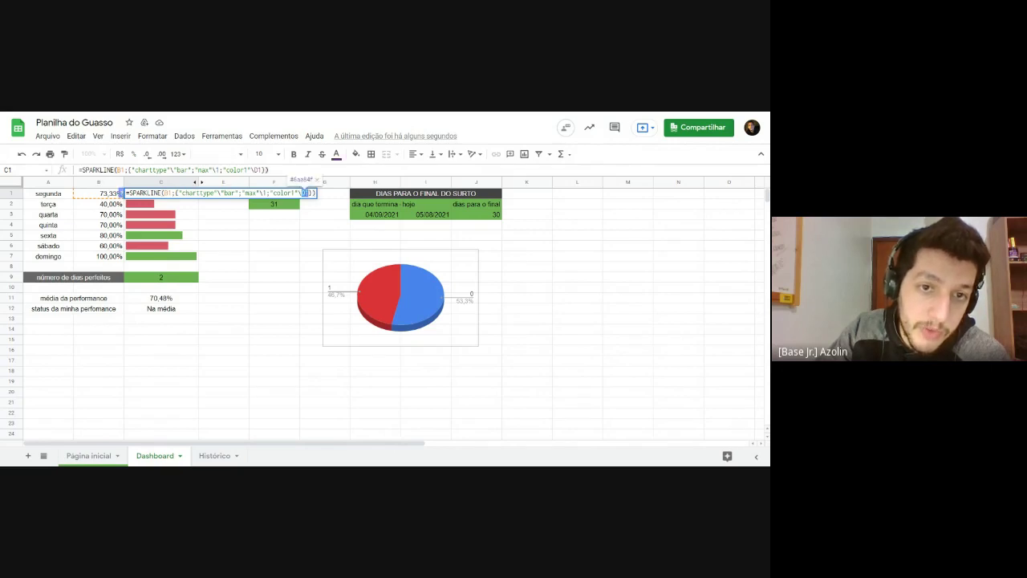
pyautogui.write('#e06666')
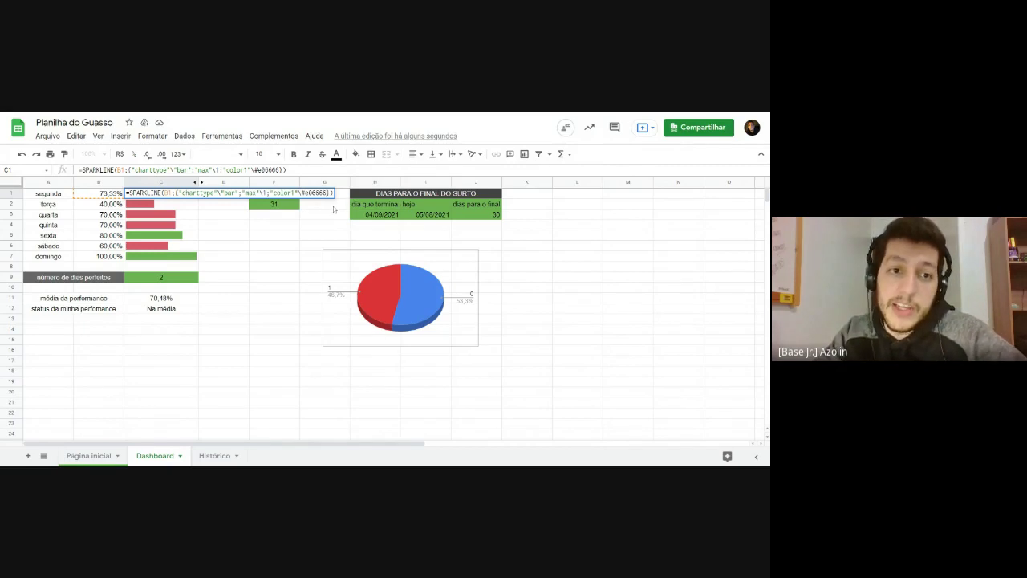
pyautogui.press('Escape')
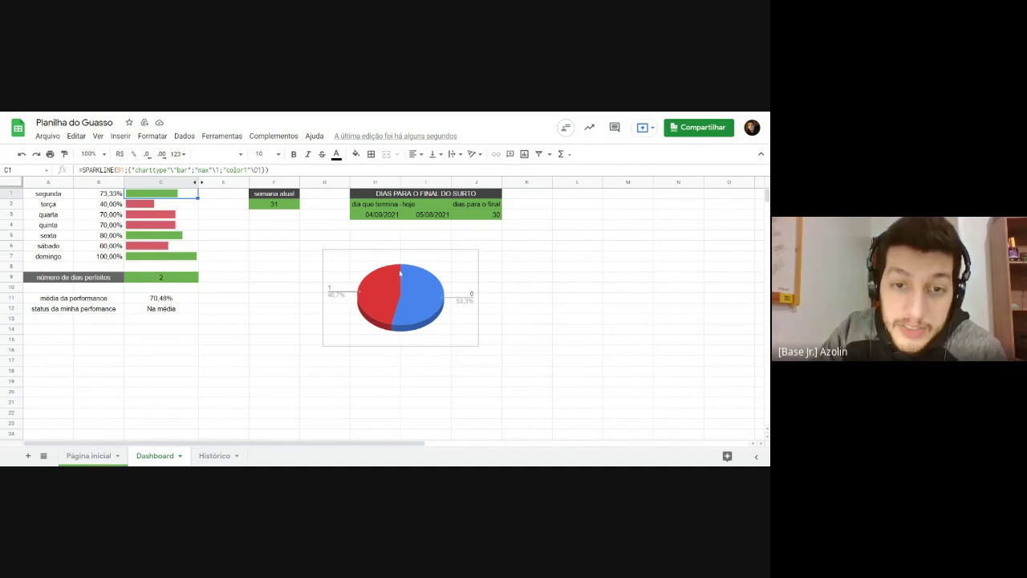
# Step: Shift the pie chart a little to the right
pyautogui.click(375, 261)
pyautogui.moveTo(405, 287)
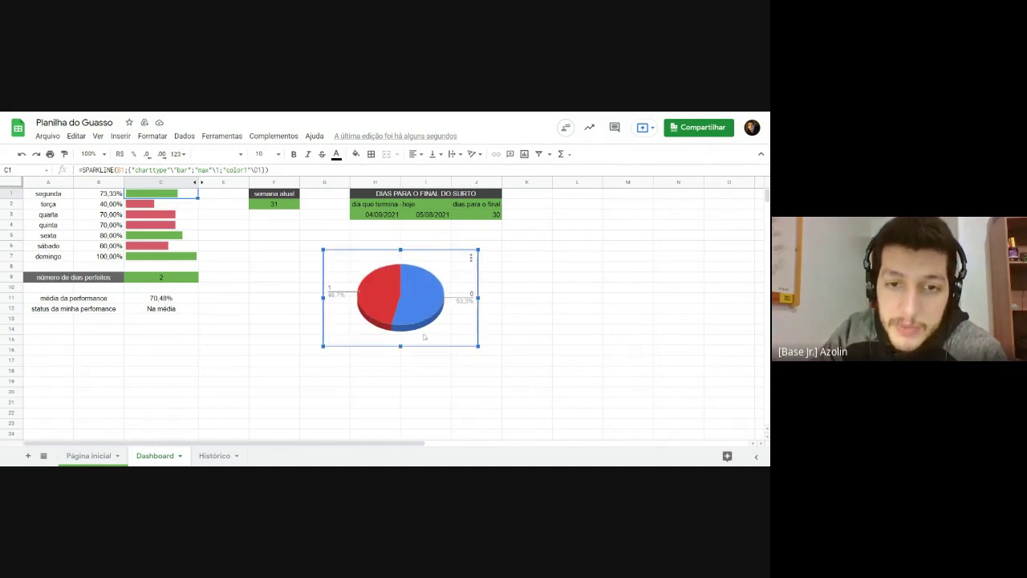
pyautogui.moveTo(438, 337); pyautogui.dragTo(463, 318)
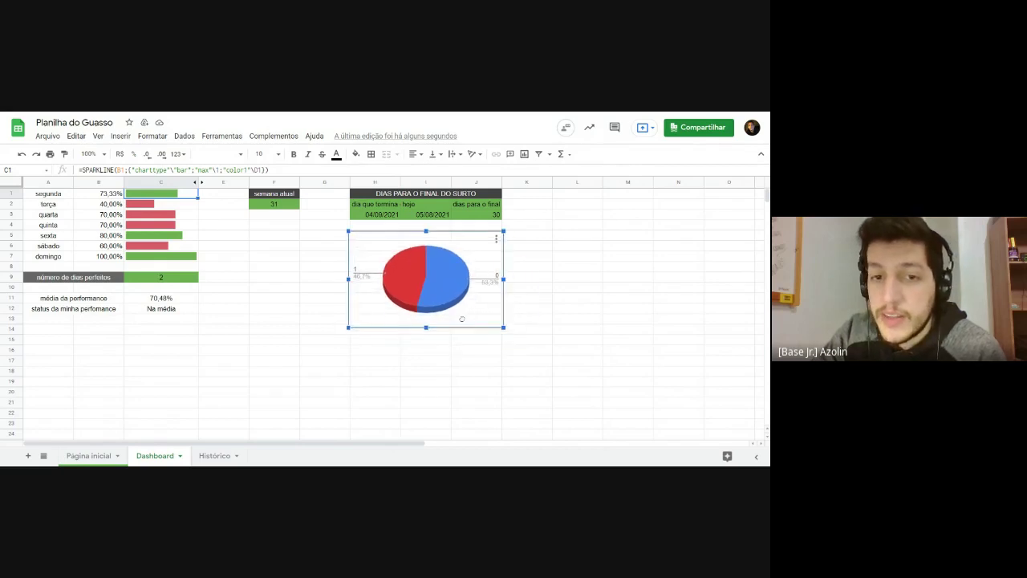
# Step: Browse the chart editor's Personalizar options down to Títulos
pyautogui.doubleClick(474, 255)
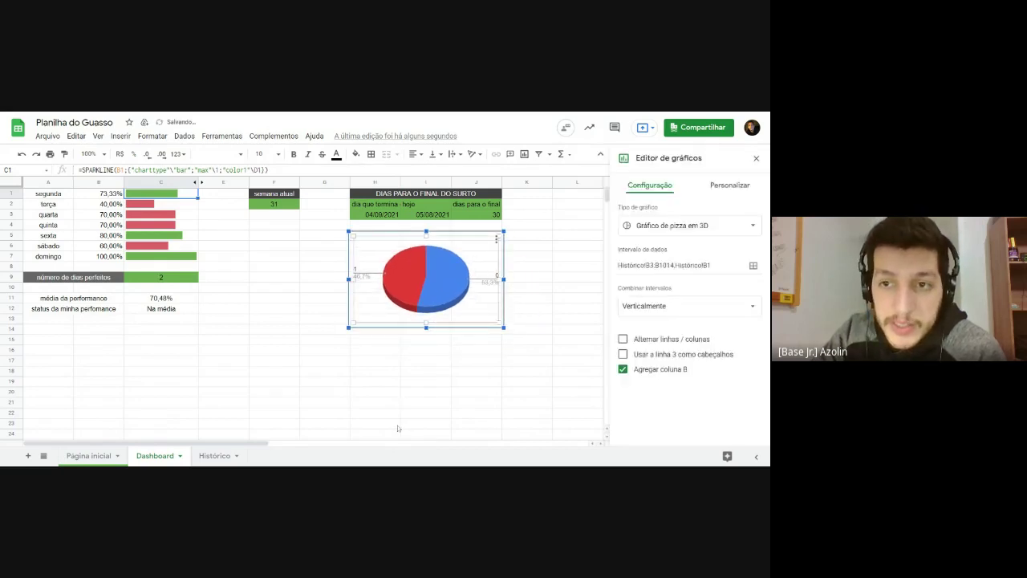
pyautogui.click(729, 185)
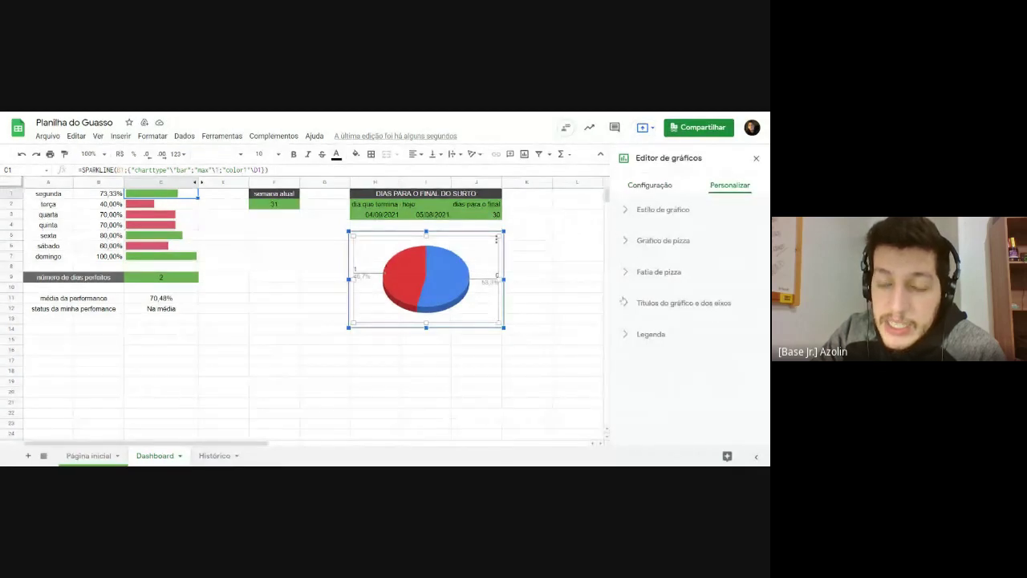
pyautogui.click(639, 214)
pyautogui.click(633, 215)
pyautogui.click(634, 241)
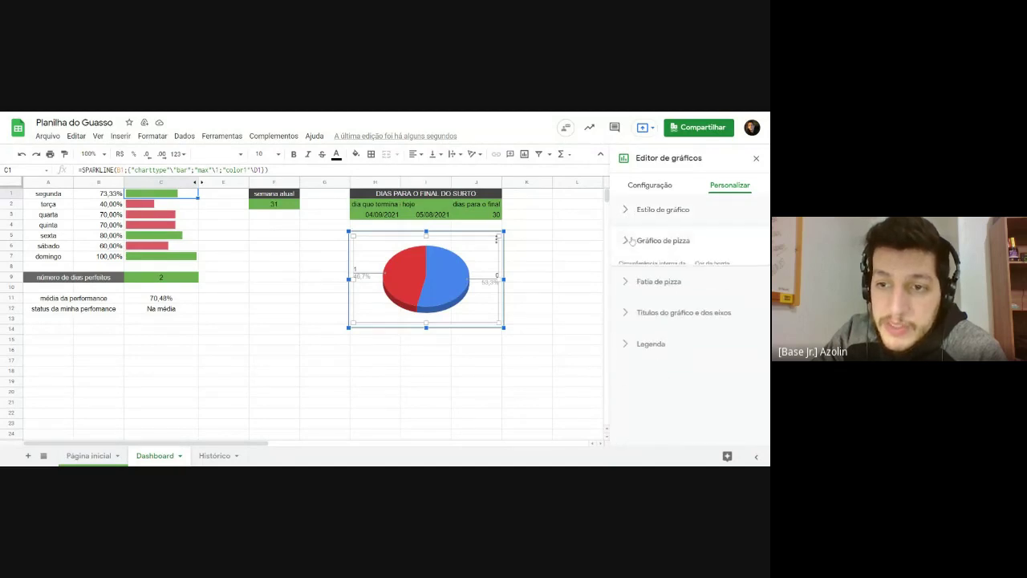
pyautogui.scroll(-2, 634, 246)
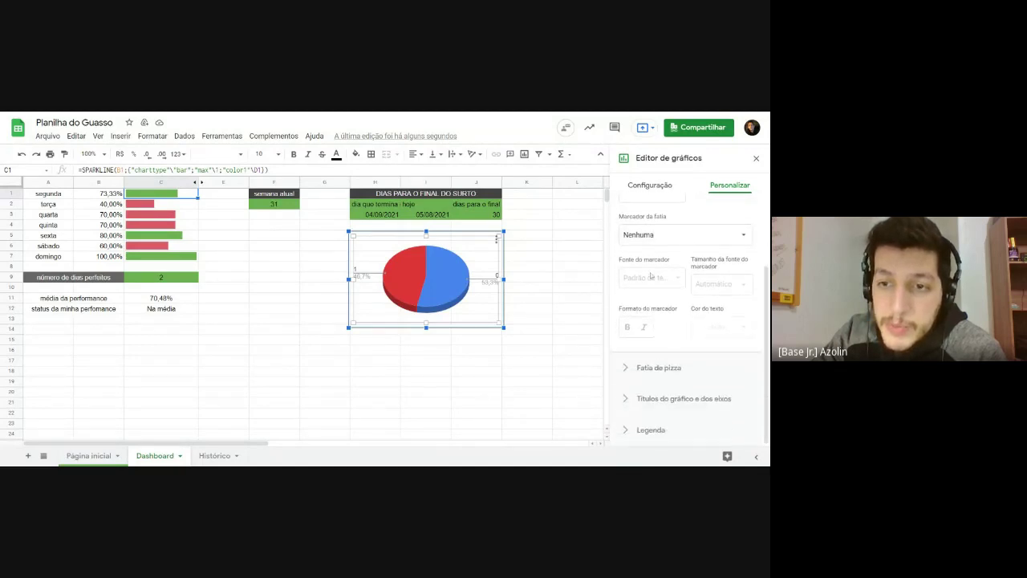
pyautogui.scroll(2, 643, 245)
pyautogui.click(655, 241)
pyautogui.click(658, 298)
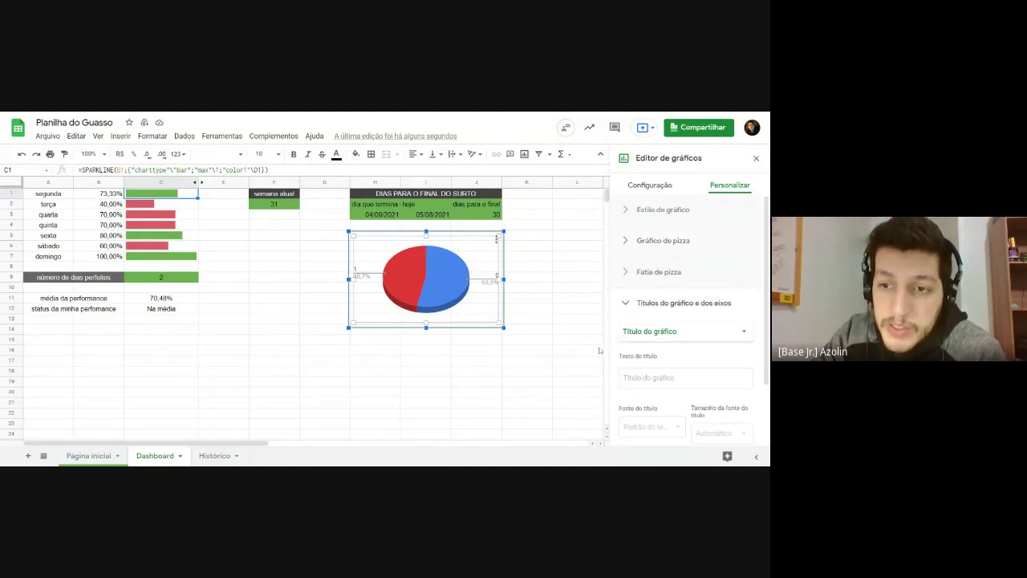
pyautogui.scroll(-1, 642, 346)
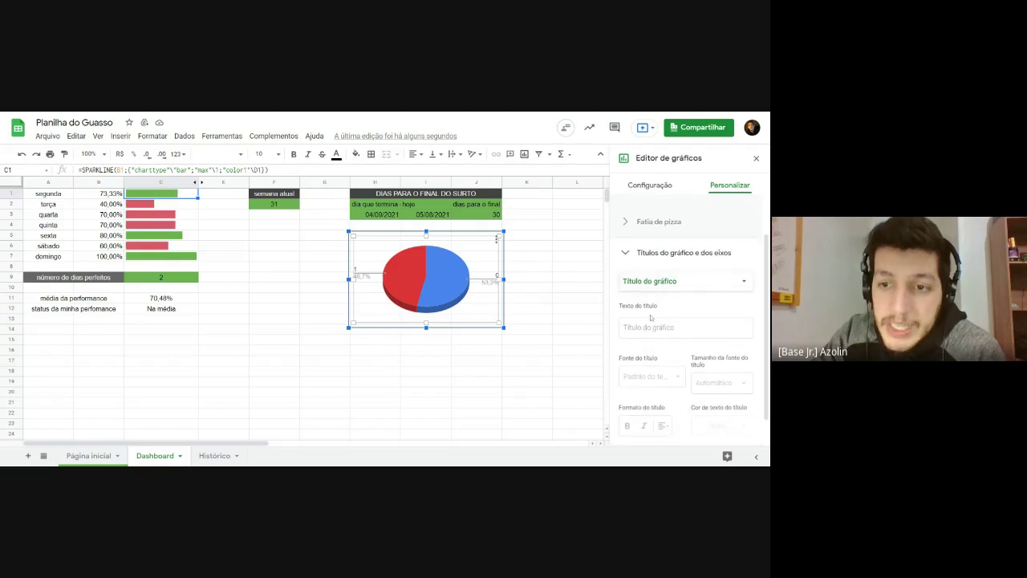
# Step: Title the chart 'DIAS EU FIZ YOGA' in bold, size-20 Comic Sans
pyautogui.click(674, 328)
pyautogui.scroll(-1, 693, 330)
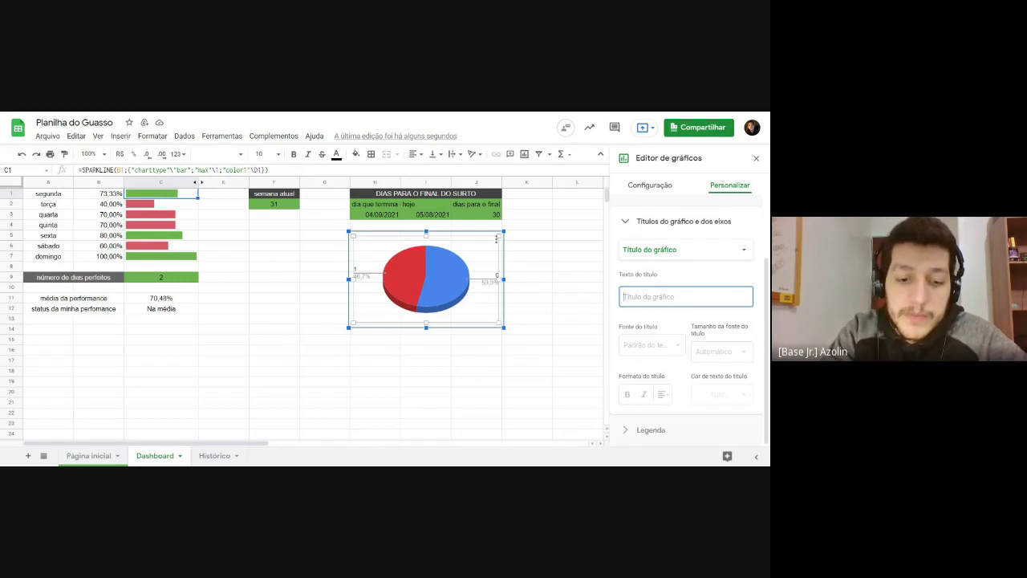
pyautogui.write('DIAS')
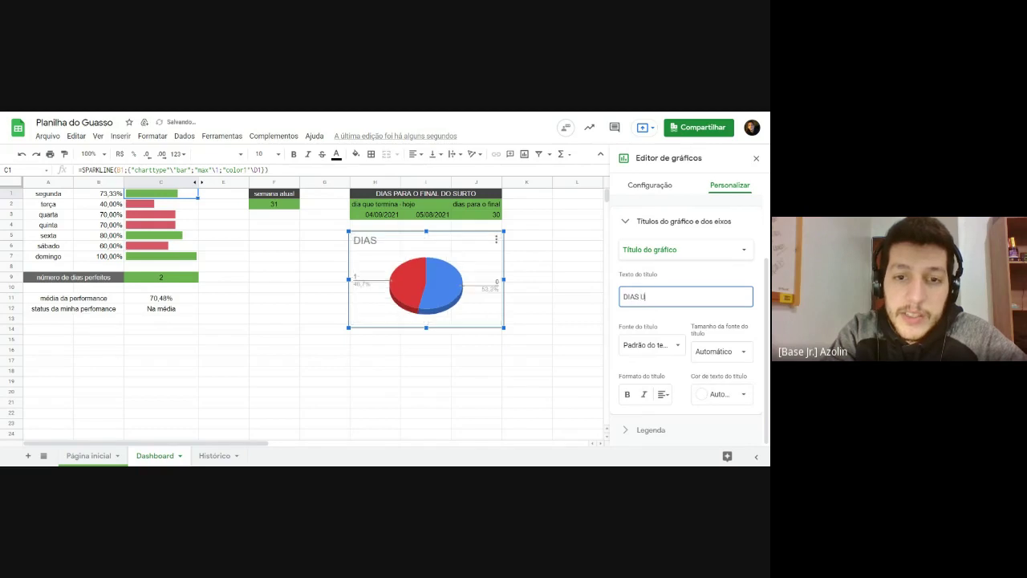
pyautogui.write(' UE EU FIZ')
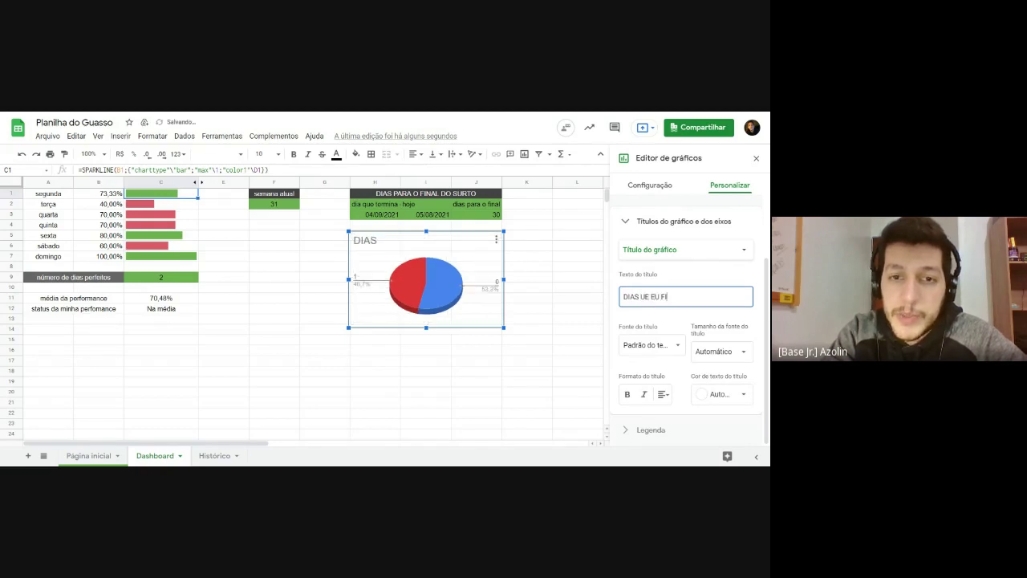
pyautogui.press('BackSpace')
pyautogui.press('BackSpace')
pyautogui.press('BackSpace')
pyautogui.press('BackSpace')
pyautogui.press('BackSpace')
pyautogui.write('EU FI')
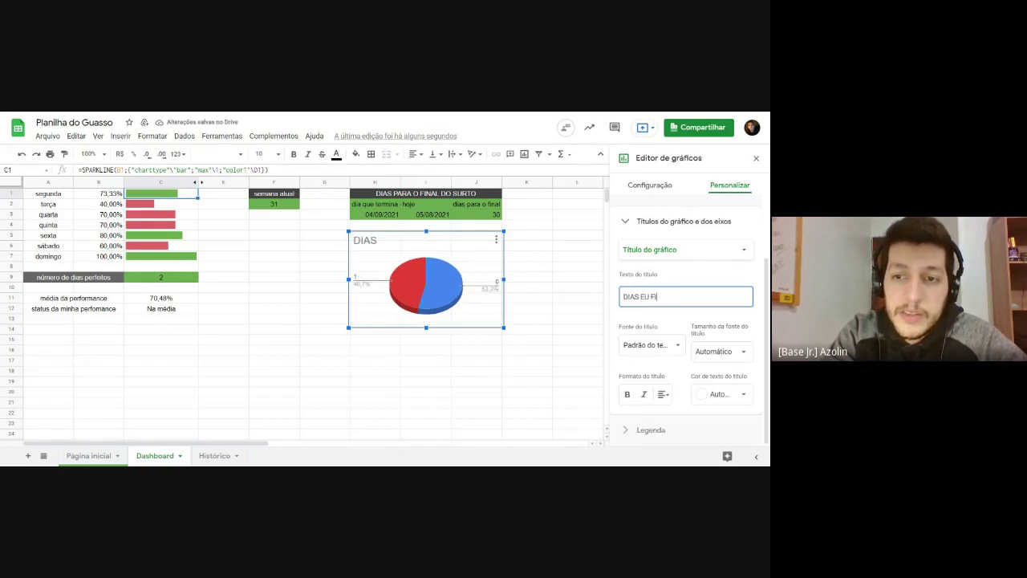
pyautogui.write('Z YOGA')
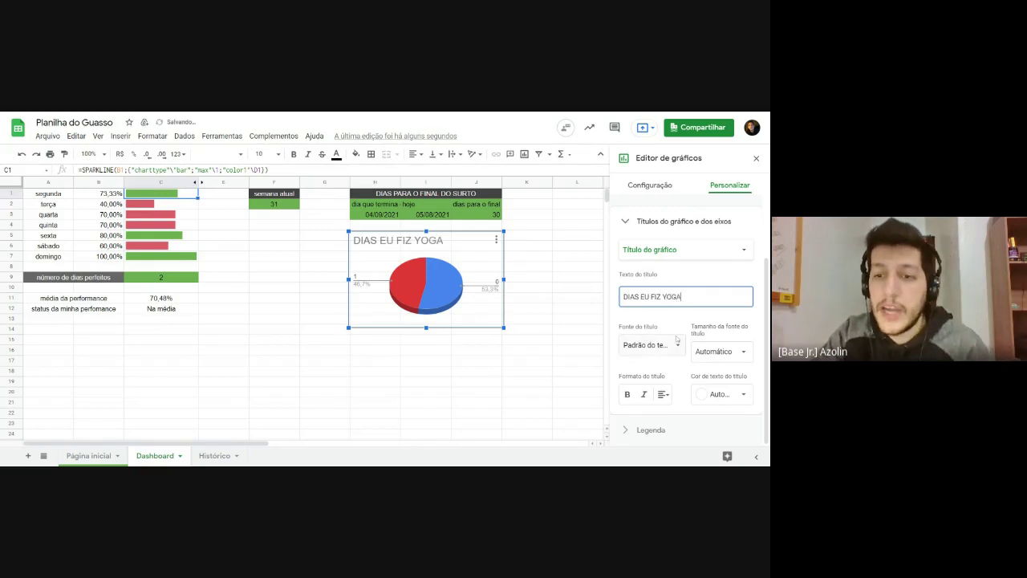
pyautogui.click(676, 344)
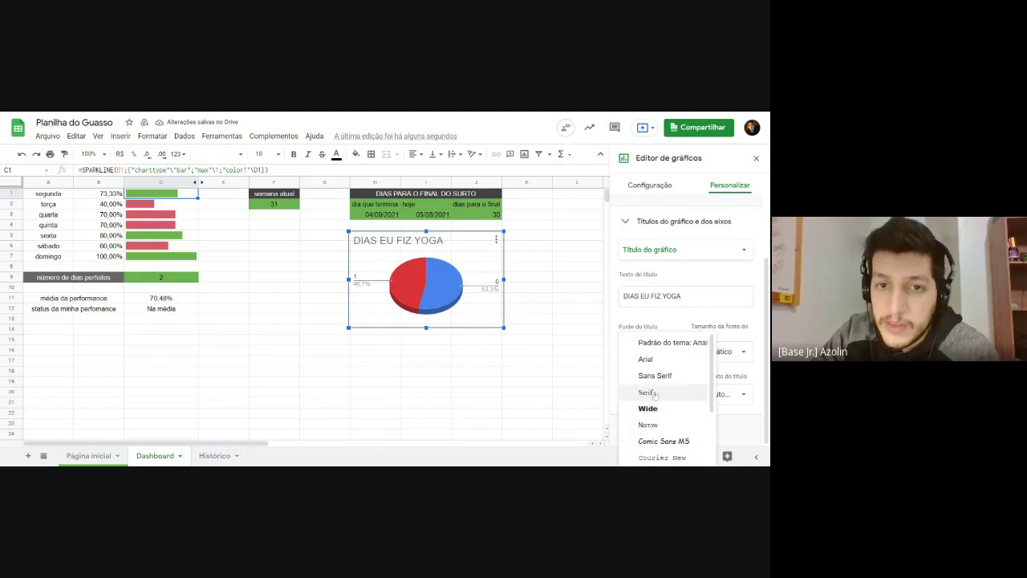
pyautogui.click(664, 441)
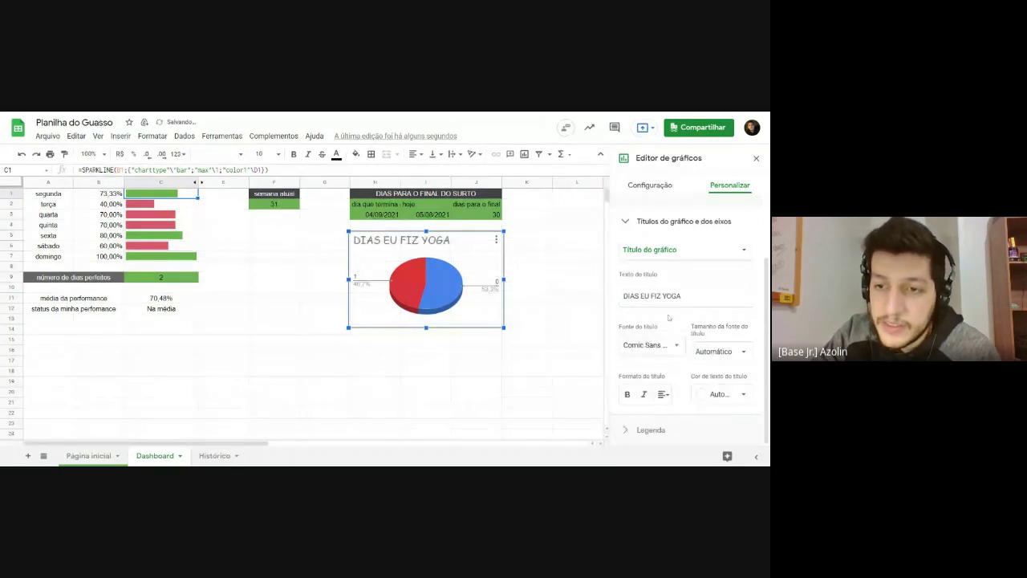
pyautogui.click(718, 352)
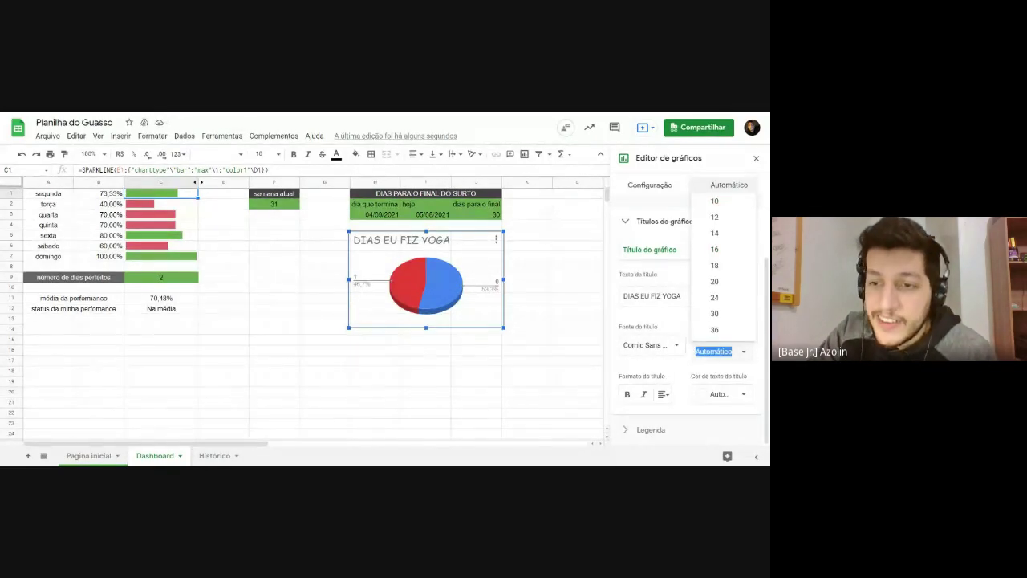
pyautogui.click(716, 282)
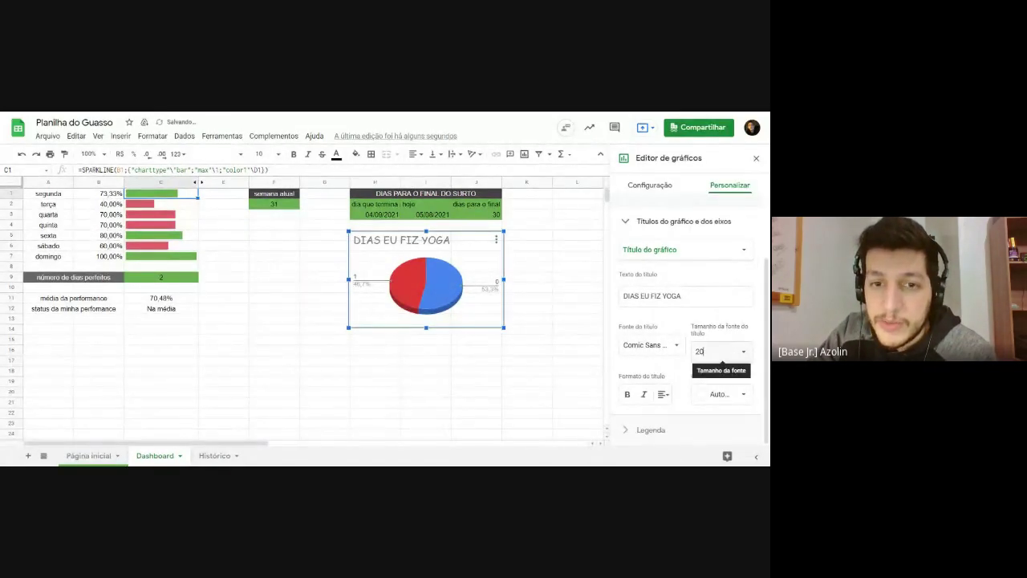
pyautogui.click(627, 394)
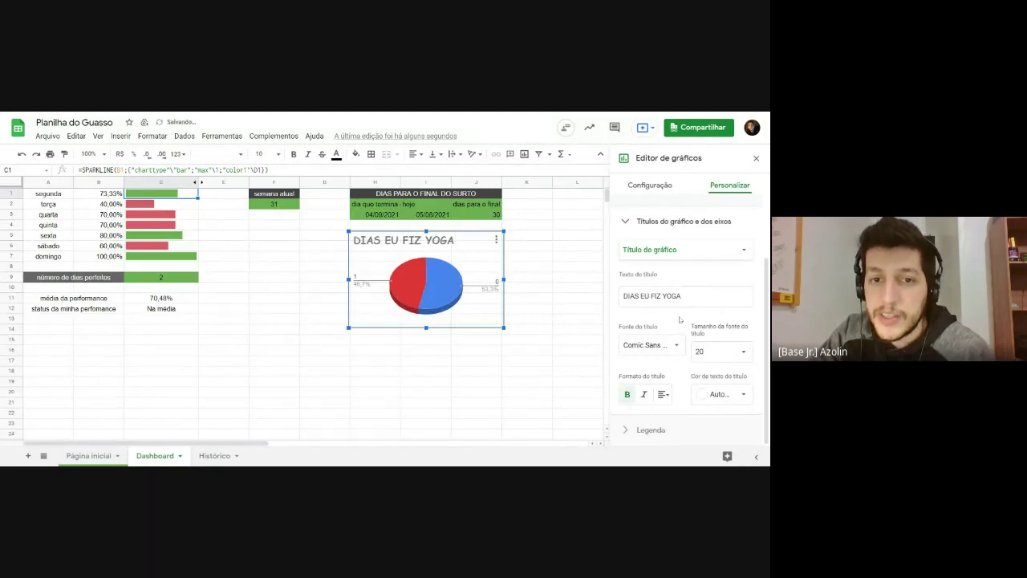
pyautogui.click(756, 158)
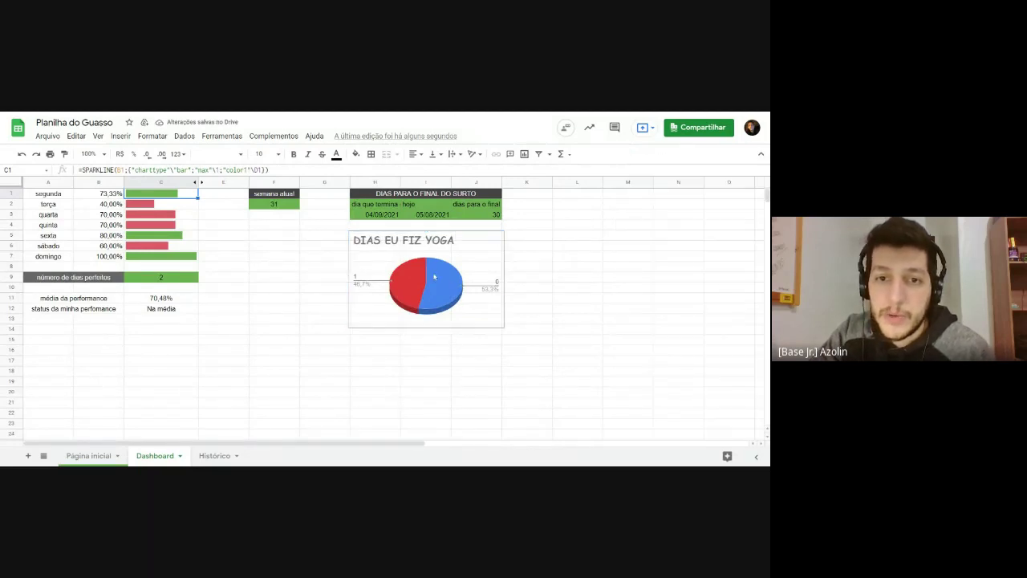
# Step: Review the pie chart's legend font and data setup, leaving them unchanged
pyautogui.click(460, 271)
pyautogui.doubleClick(455, 258)
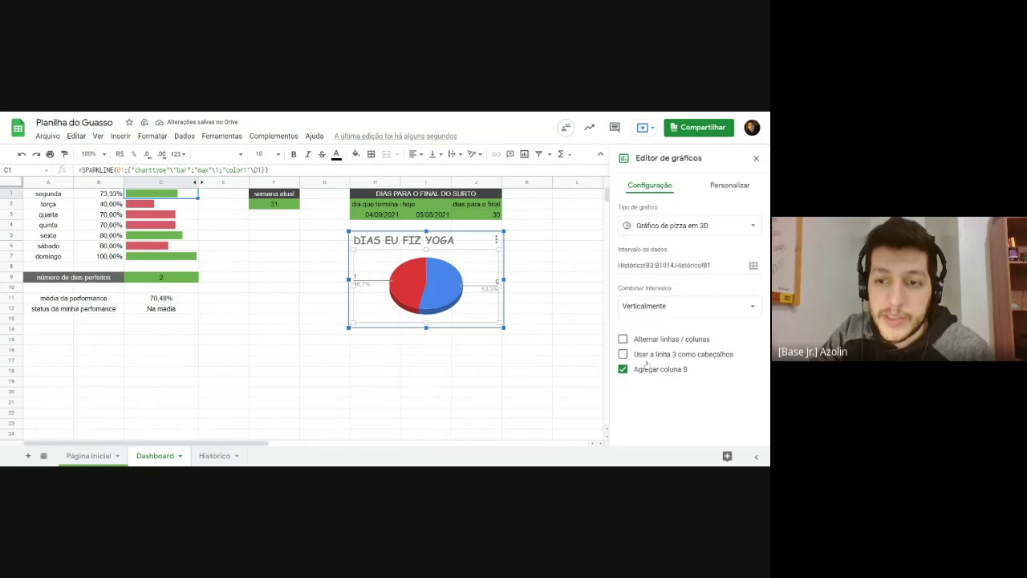
pyautogui.click(730, 185)
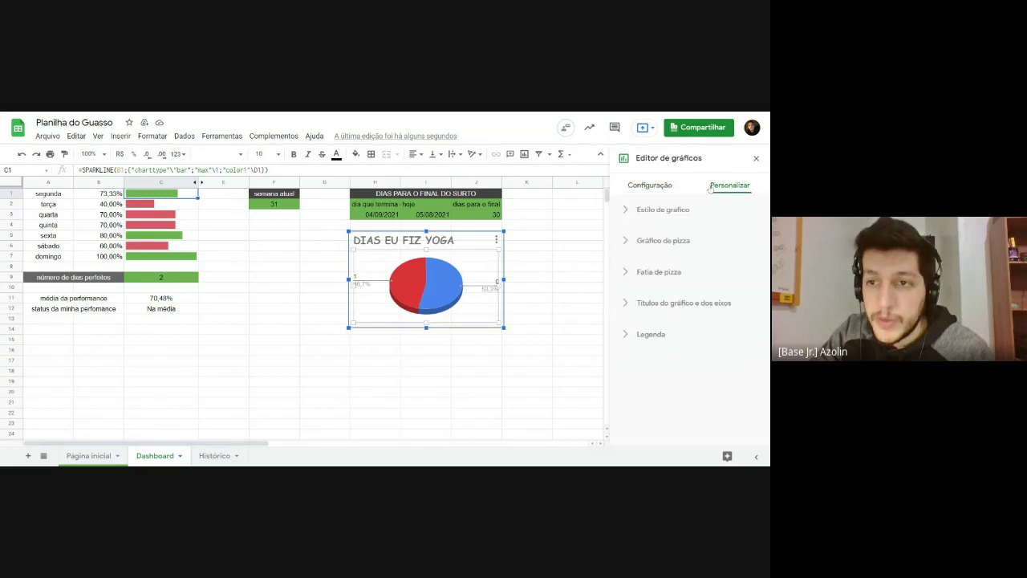
pyautogui.click(647, 335)
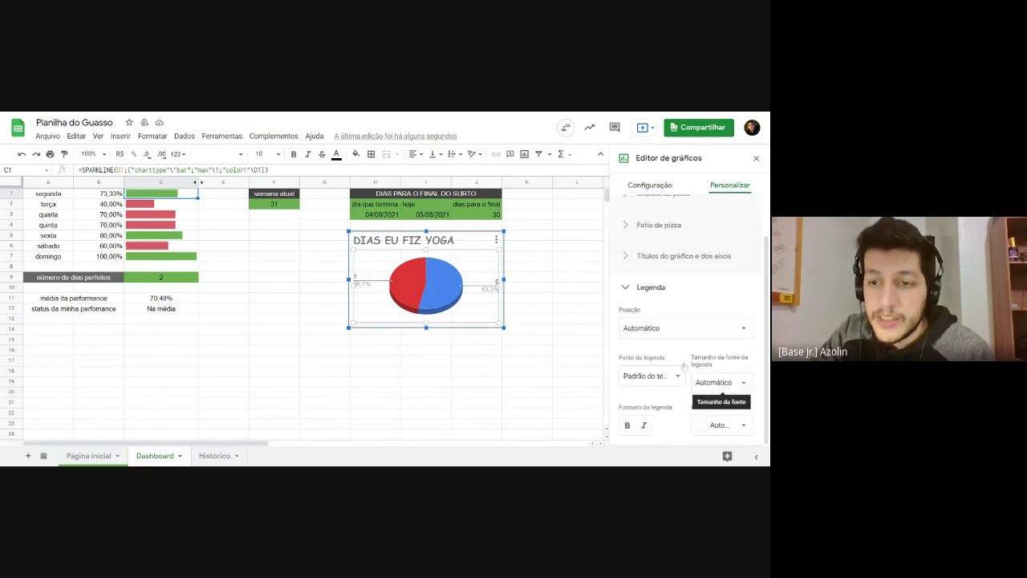
pyautogui.click(668, 379)
pyautogui.click(673, 371)
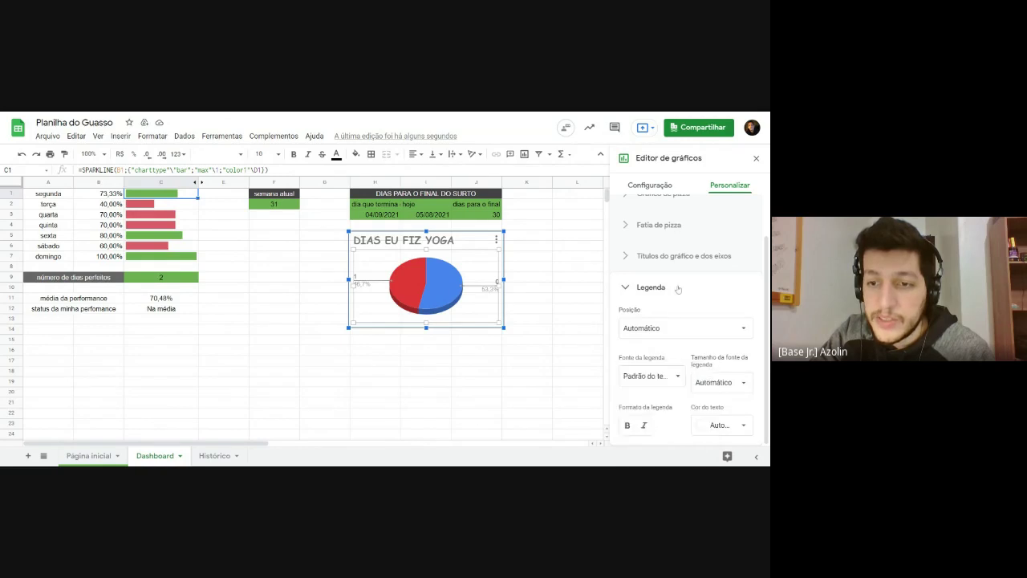
pyautogui.click(677, 289)
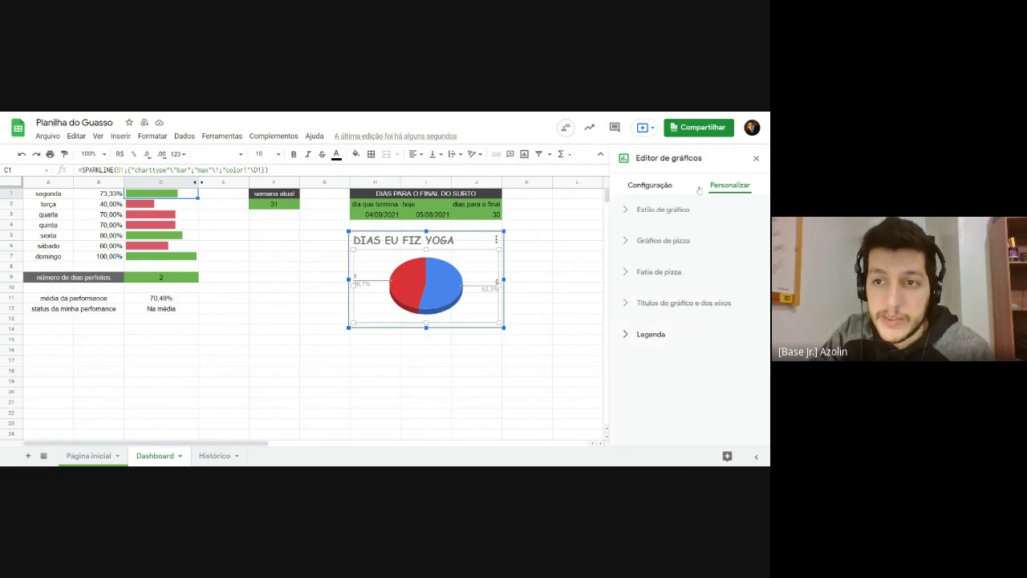
pyautogui.click(646, 188)
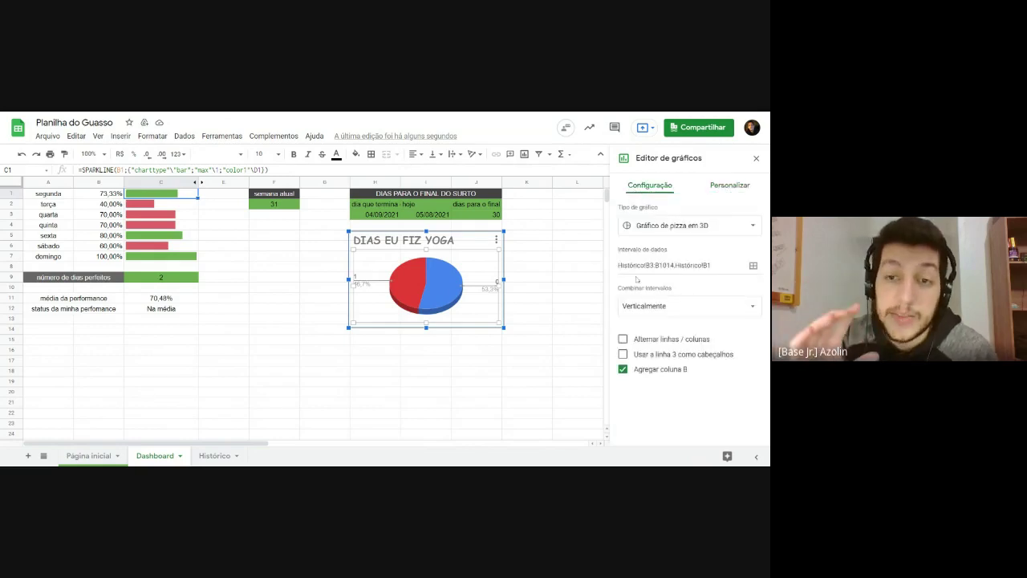
pyautogui.click(746, 187)
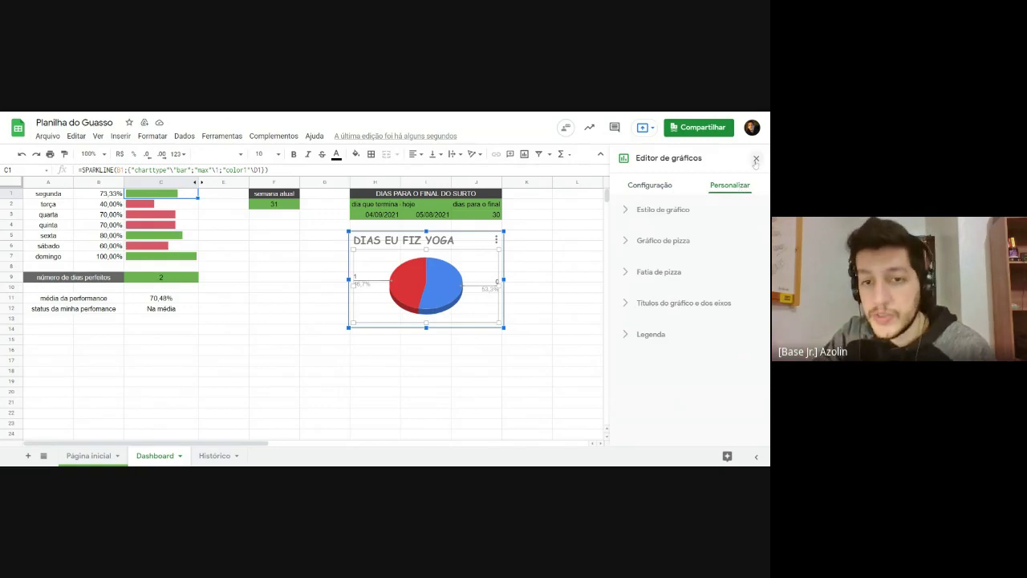
pyautogui.click(755, 159)
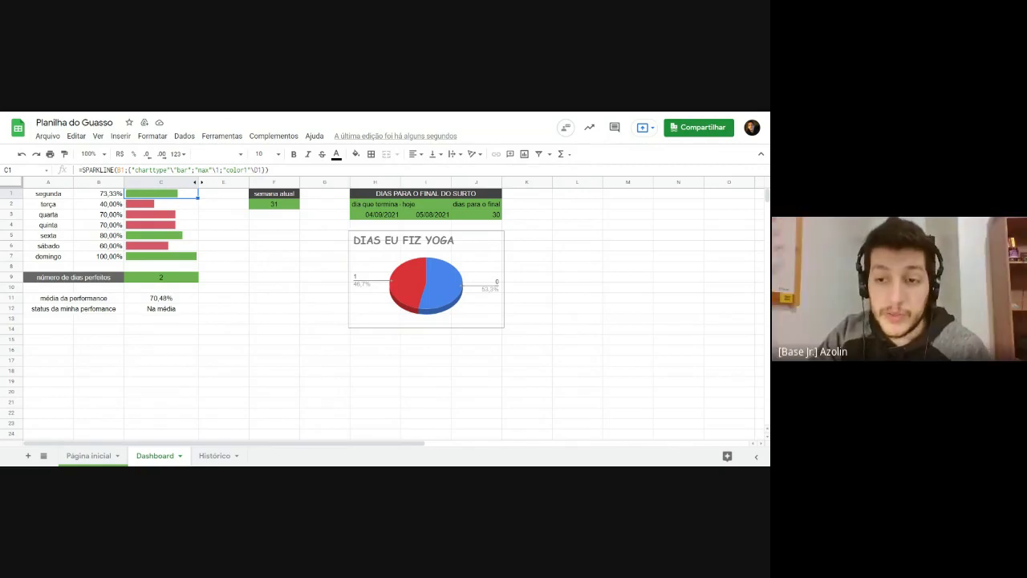
pyautogui.click(471, 266)
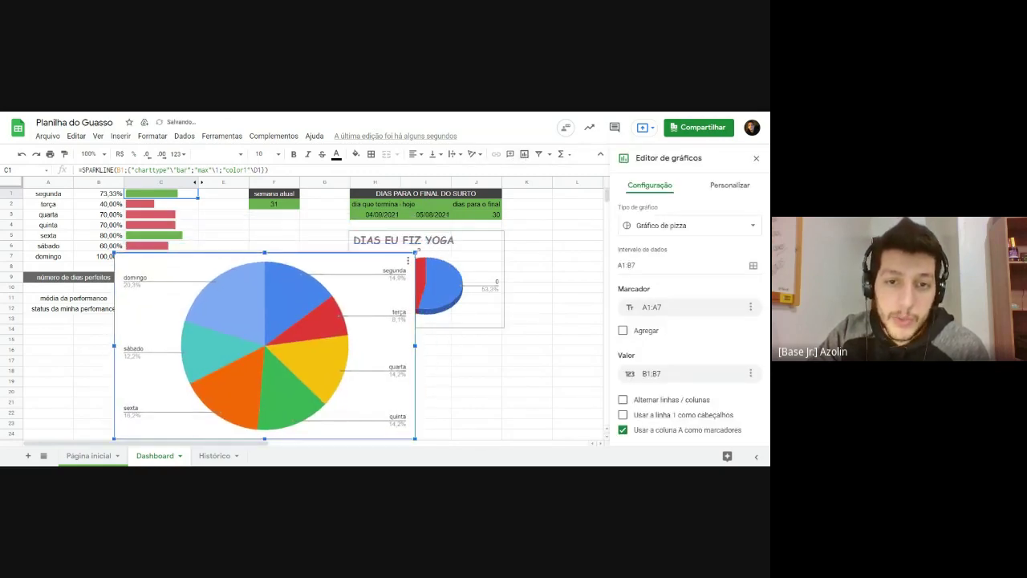
# Step: Shrink the new chart, place it beside column C and make it a line chart
pyautogui.moveTo(415, 253); pyautogui.dragTo(310, 321)
pyautogui.moveTo(254, 360); pyautogui.dragTo(321, 338)
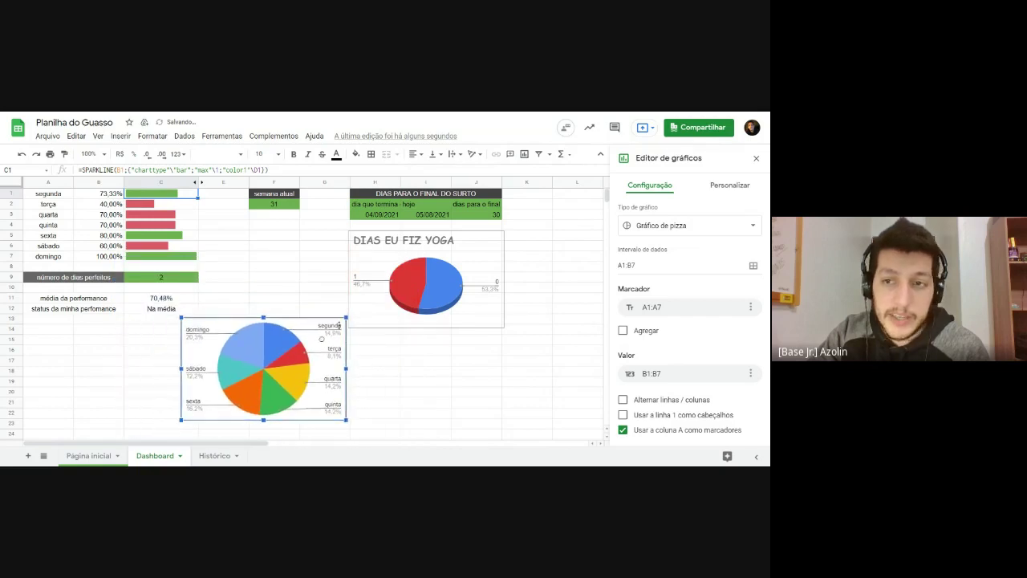
pyautogui.click(681, 224)
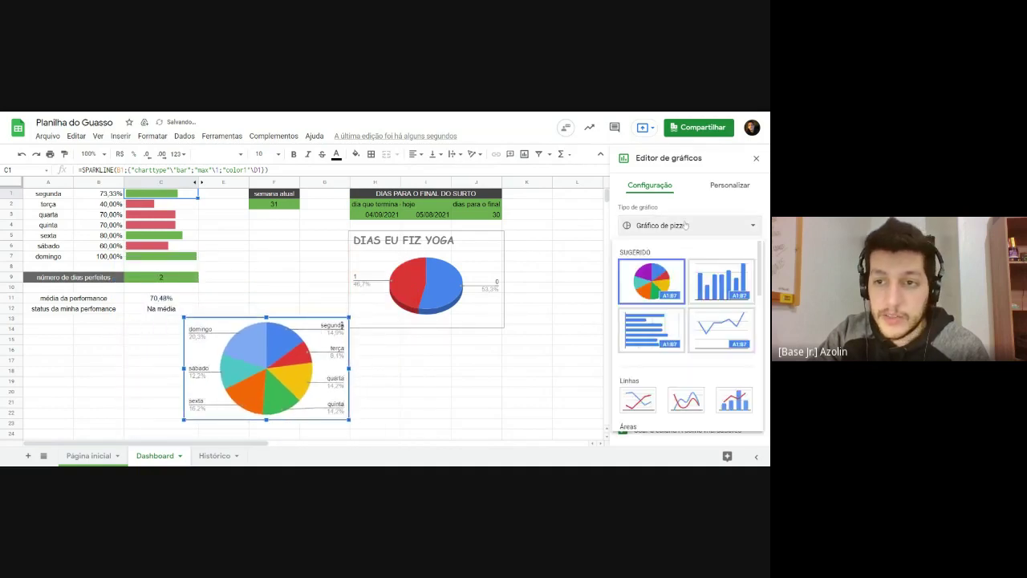
pyautogui.click(723, 331)
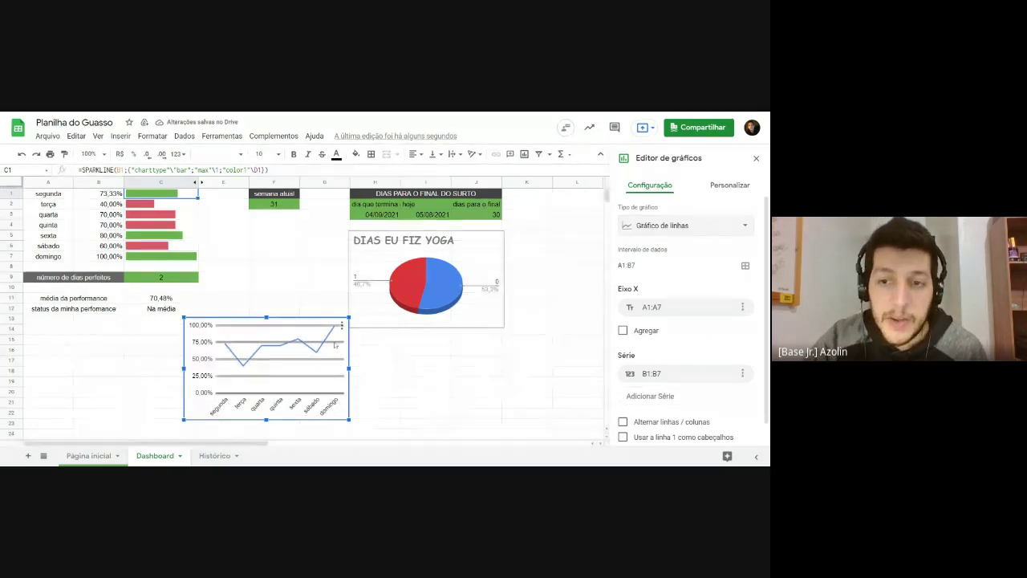
# Step: Leave the line chart's A1:B7 data range as is and return to the sheet
pyautogui.scroll(-1, 583, 306)
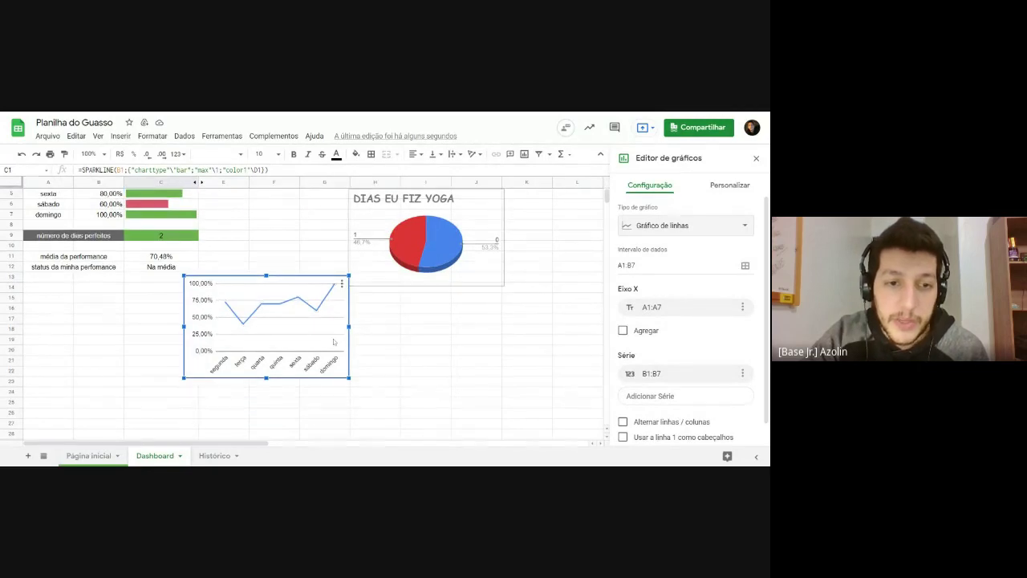
pyautogui.scroll(1, 582, 306)
pyautogui.click(674, 265)
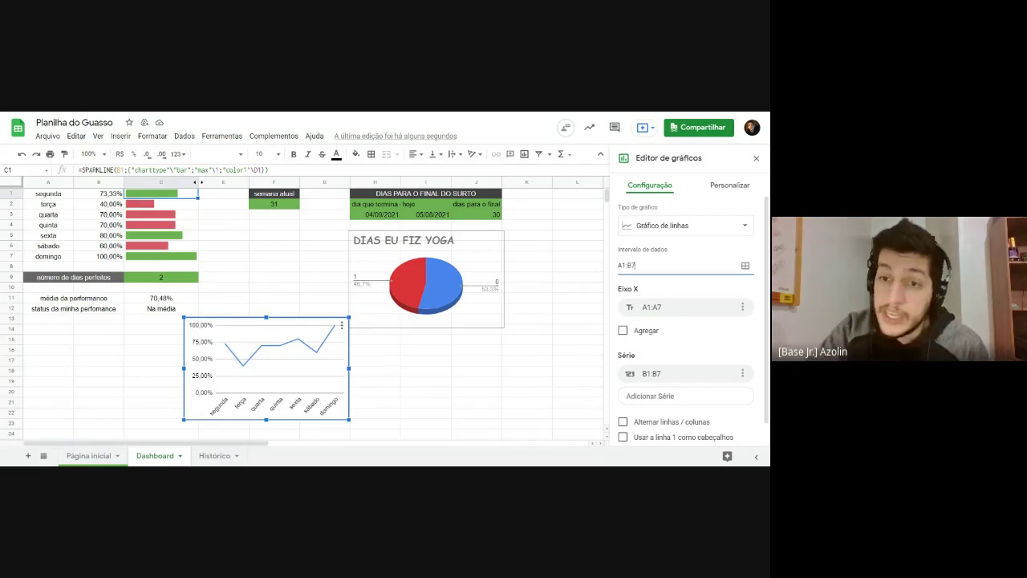
pyautogui.hotkey('shift', 'Left')
pyautogui.hotkey('shift', 'Left')
pyautogui.hotkey('shift', 'Left')
pyautogui.hotkey('shift', 'Left')
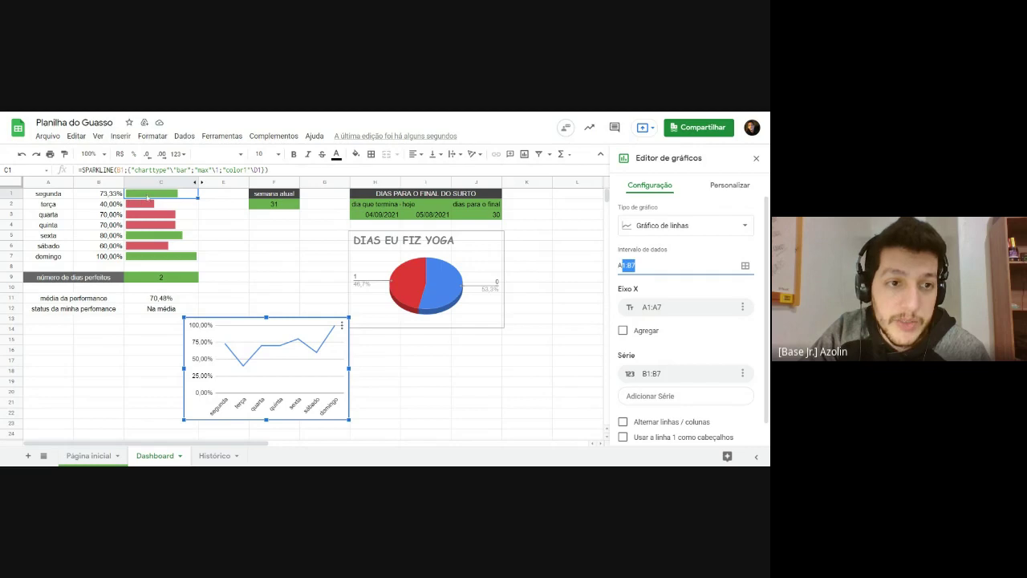
pyautogui.click(110, 197)
# Step: Clear the line chart's A1:B7 data range
pyautogui.click(113, 206)
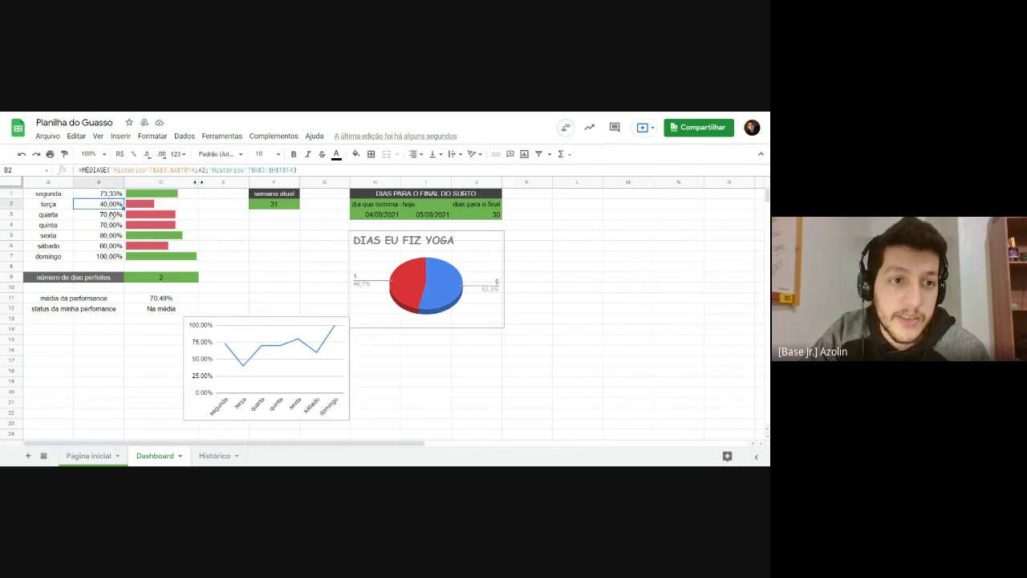
pyautogui.click(112, 215)
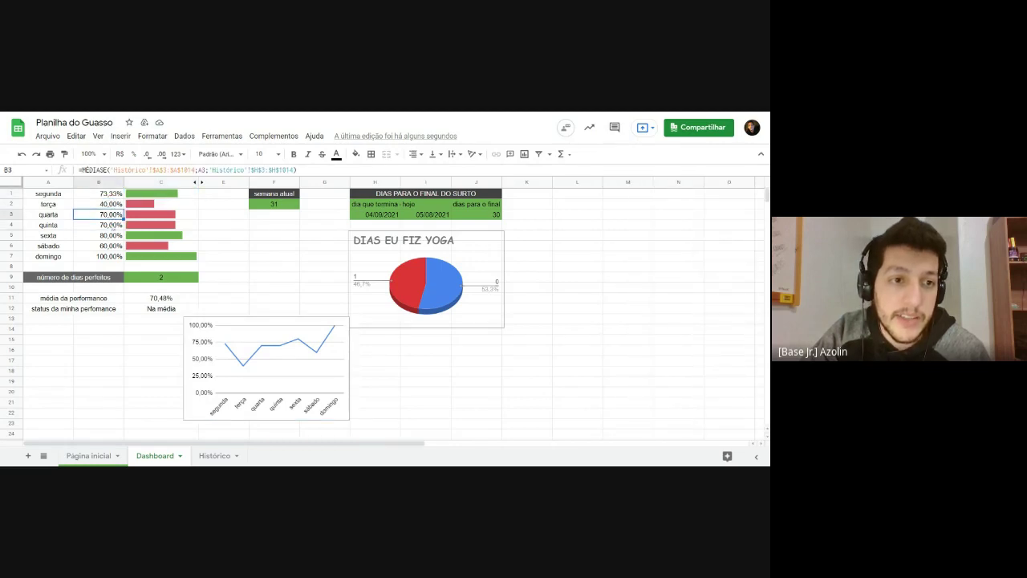
pyautogui.doubleClick(210, 405)
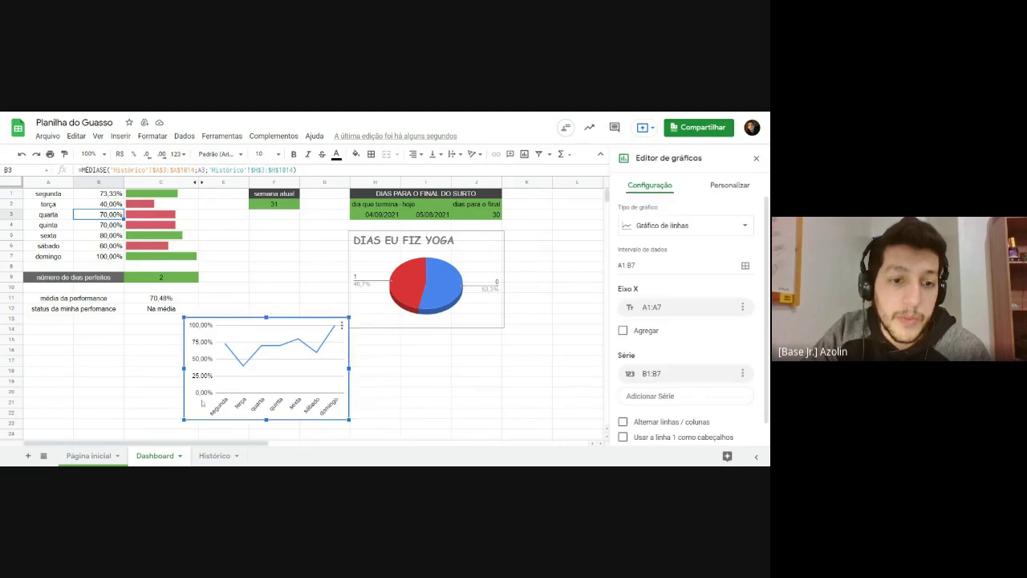
pyautogui.click(631, 265)
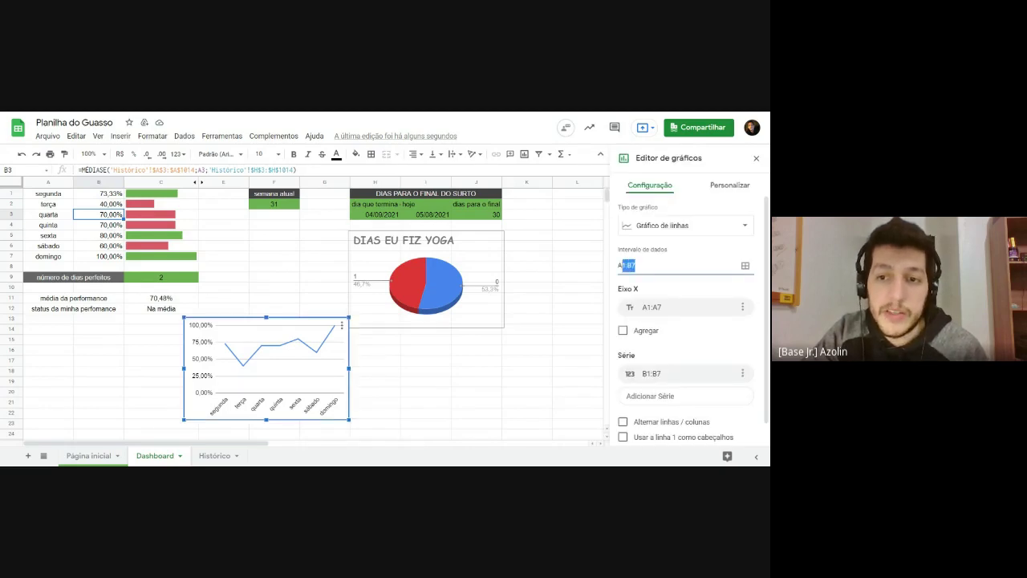
pyautogui.hotkey('ctrl', 'a')
pyautogui.press('BackSpace')
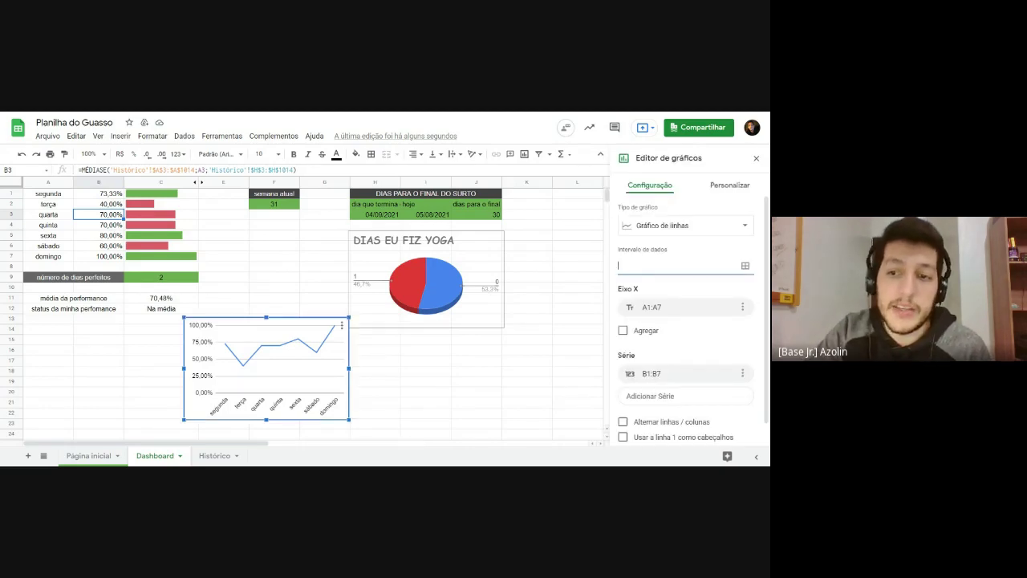
# Step: Set the chart's data range to Histórico H3:H17
pyautogui.click(746, 266)
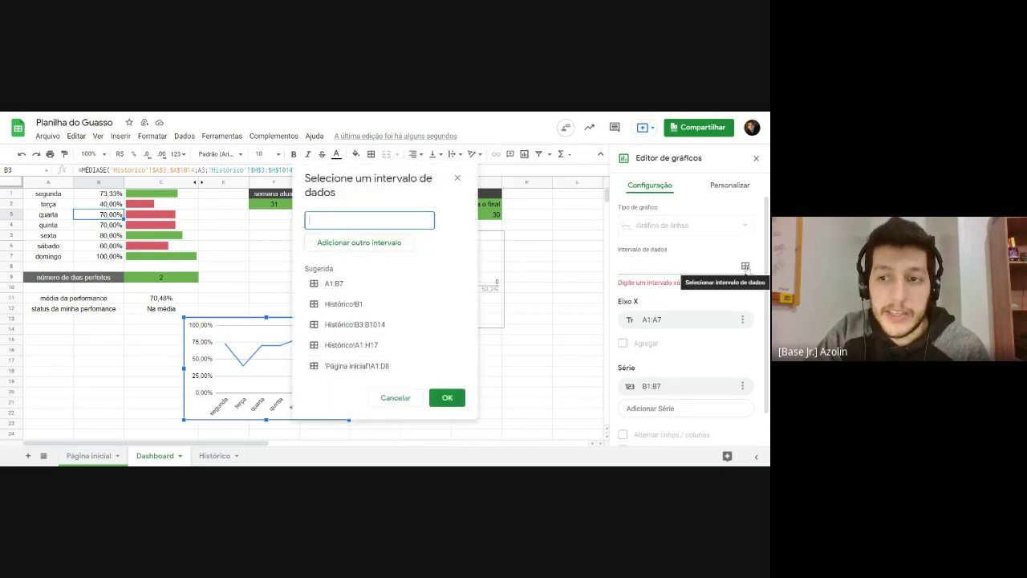
pyautogui.moveTo(375, 174); pyautogui.dragTo(581, 171)
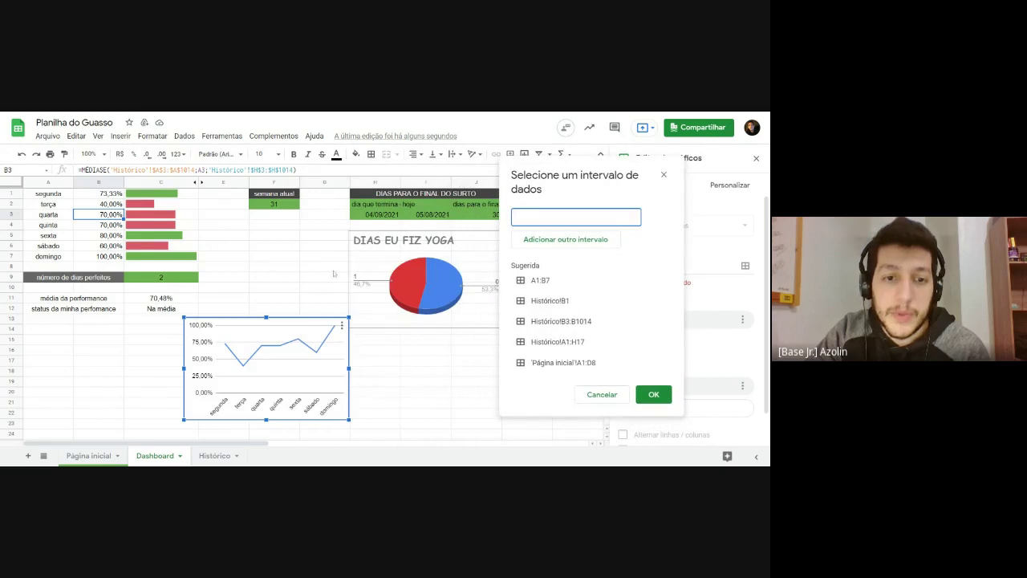
pyautogui.click(207, 456)
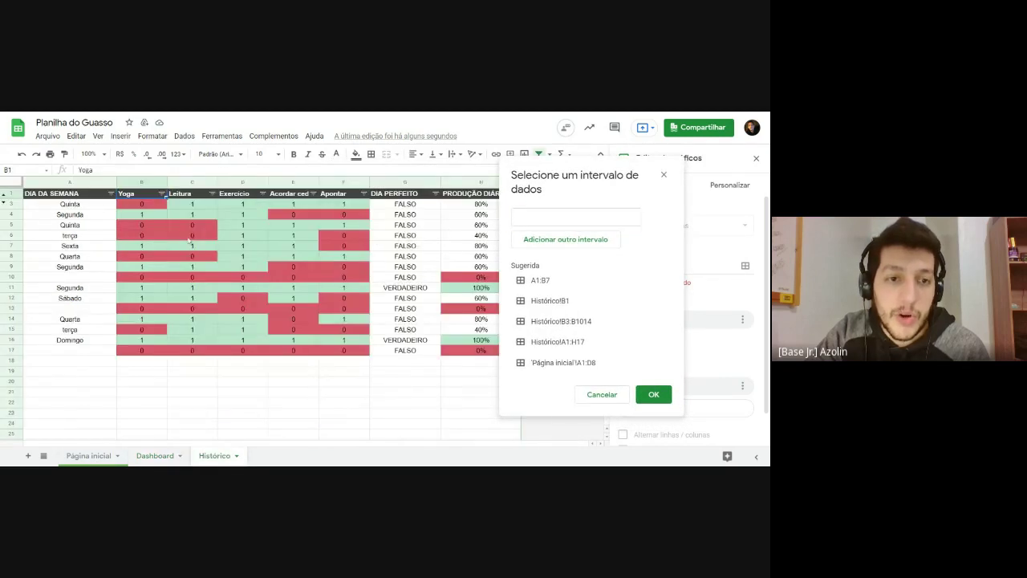
pyautogui.moveTo(134, 207); pyautogui.dragTo(140, 350)
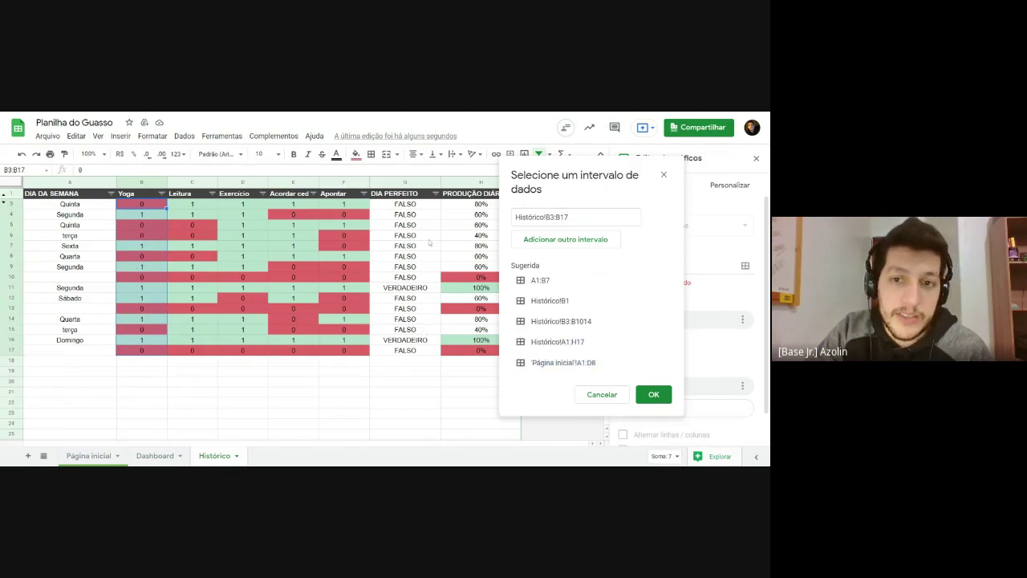
pyautogui.moveTo(472, 207); pyautogui.dragTo(473, 351)
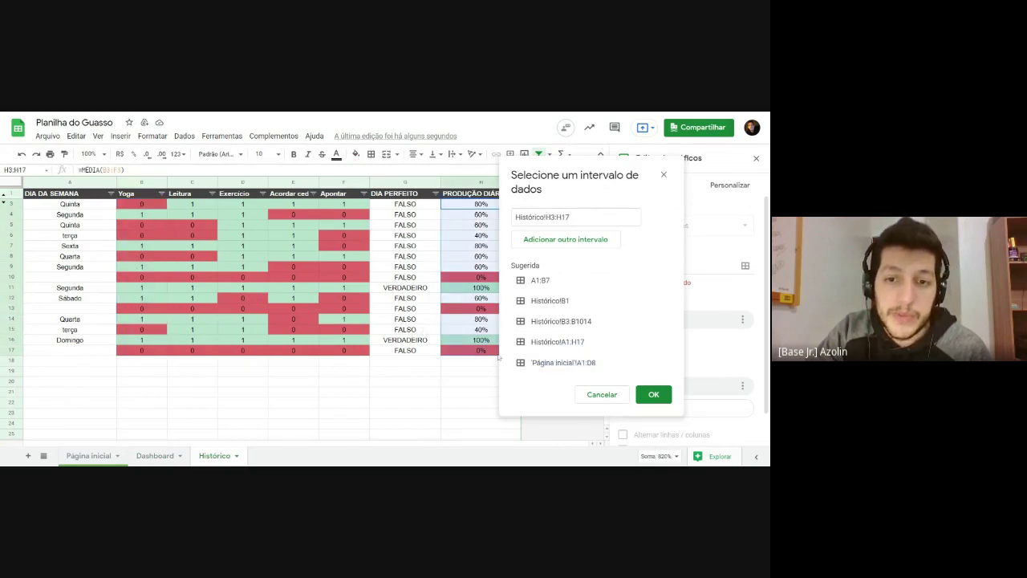
pyautogui.click(652, 395)
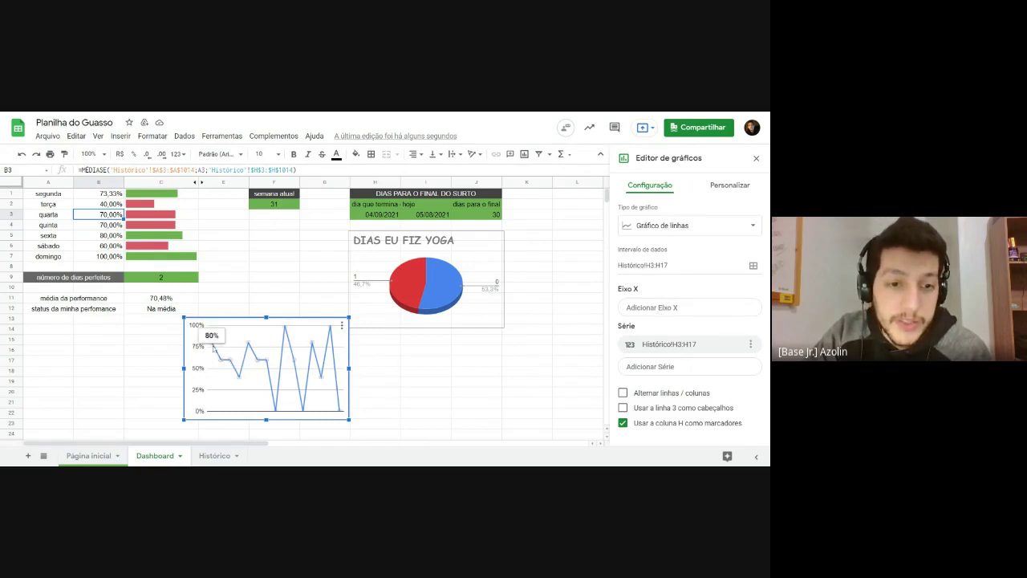
# Step: Add Histórico A3:A17 weekday names as the line chart's X axis
pyautogui.moveTo(215, 346)
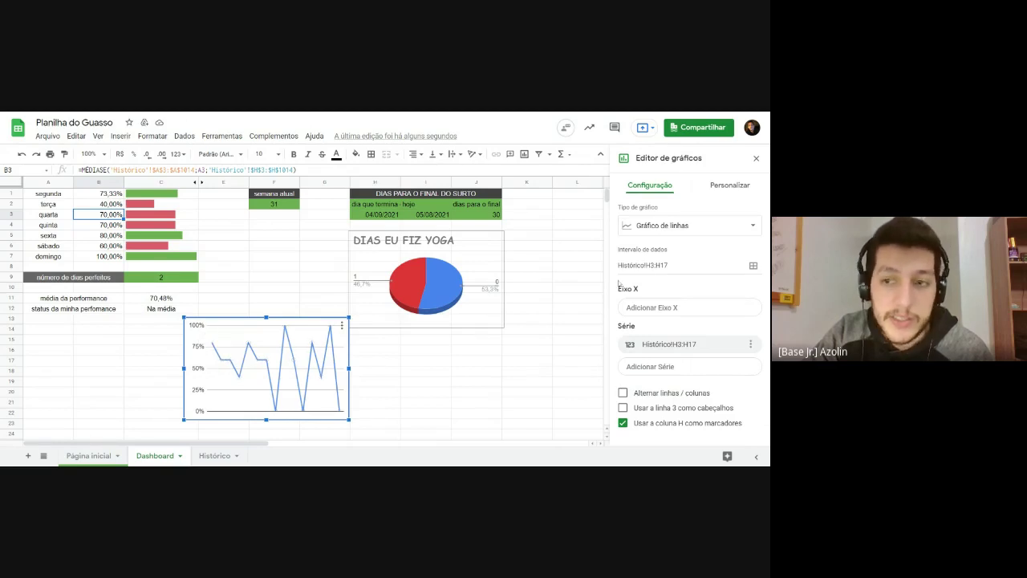
pyautogui.click(649, 312)
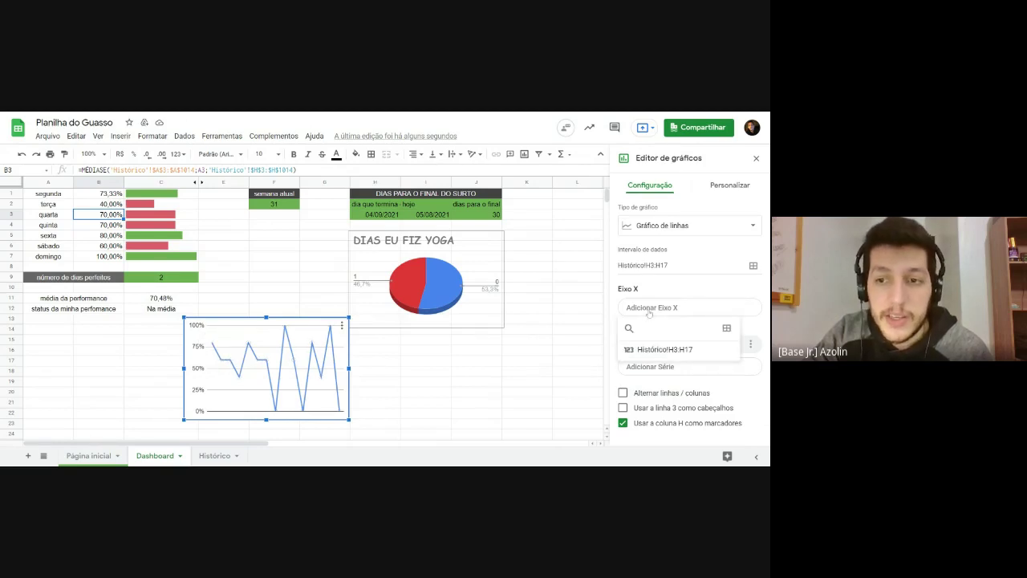
pyautogui.click(726, 330)
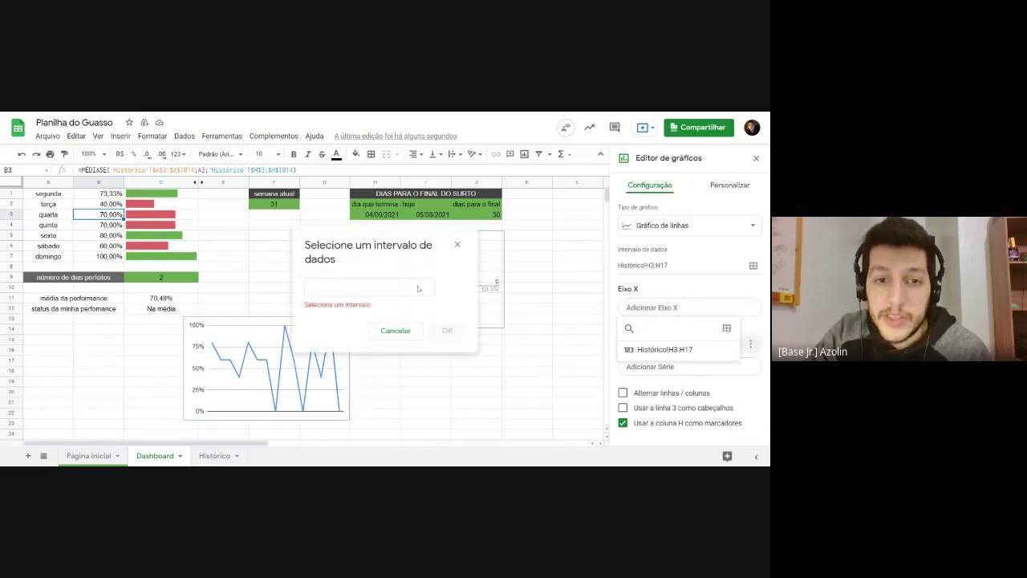
pyautogui.click(222, 456)
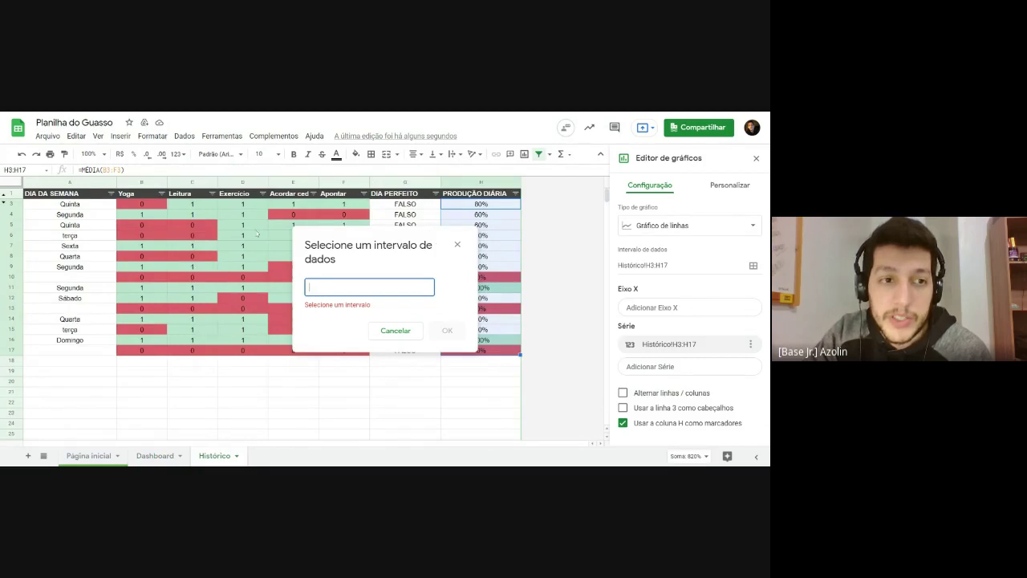
pyautogui.moveTo(60, 207); pyautogui.dragTo(68, 351)
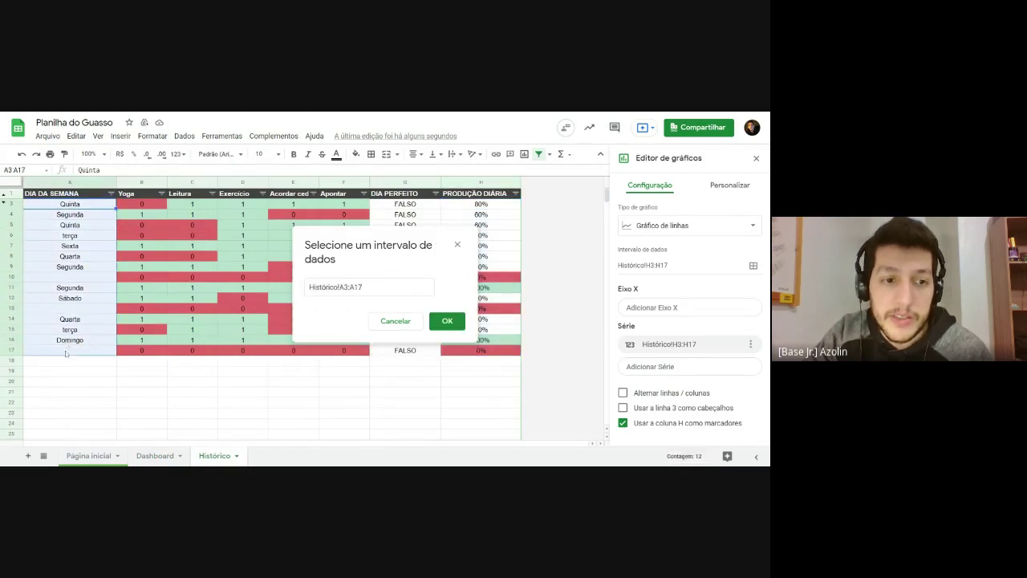
pyautogui.click(447, 321)
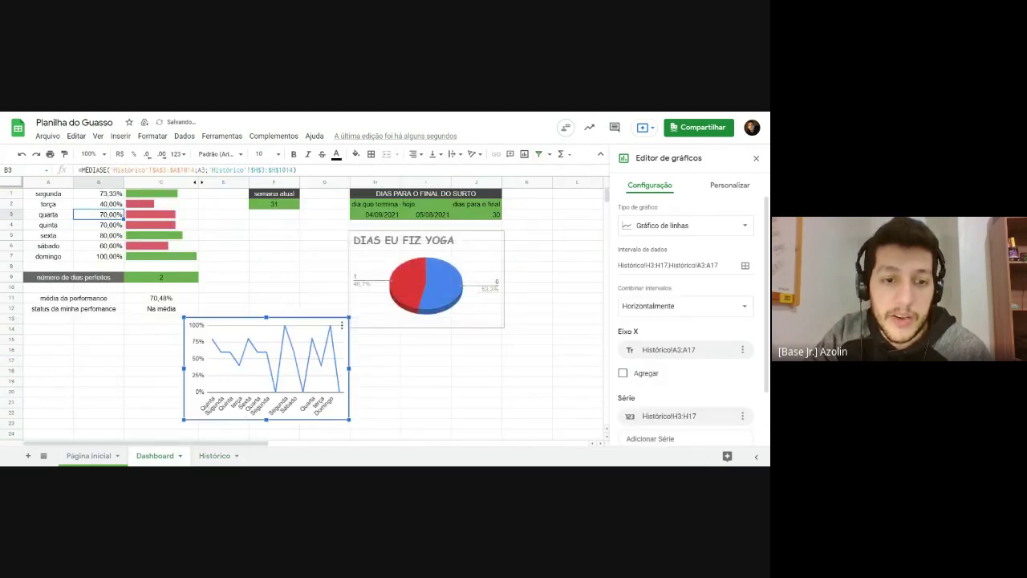
# Step: Close the chart settings and select the DIAS EU FIZ YOGA pie chart
pyautogui.moveTo(212, 342)
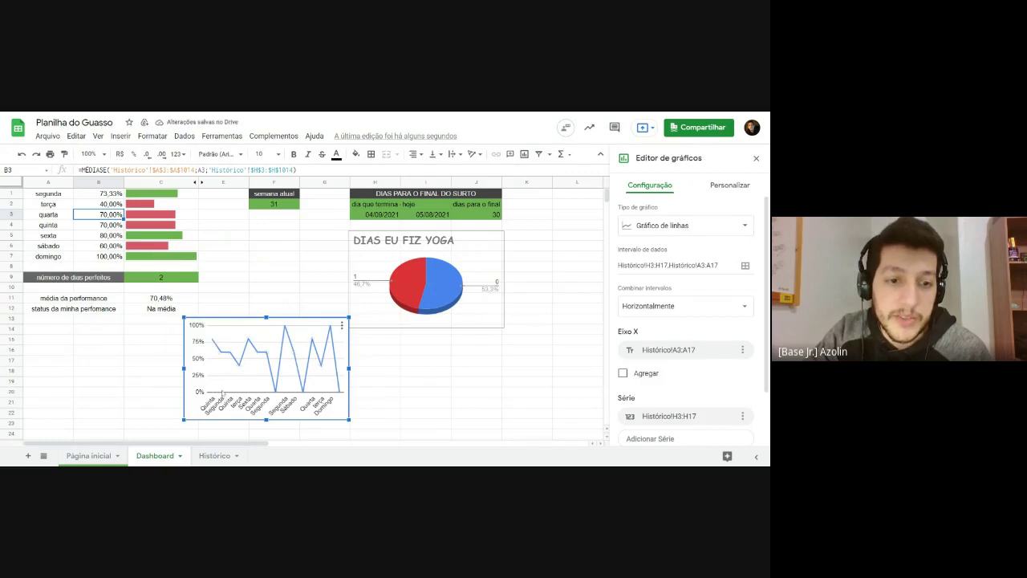
pyautogui.moveTo(232, 357)
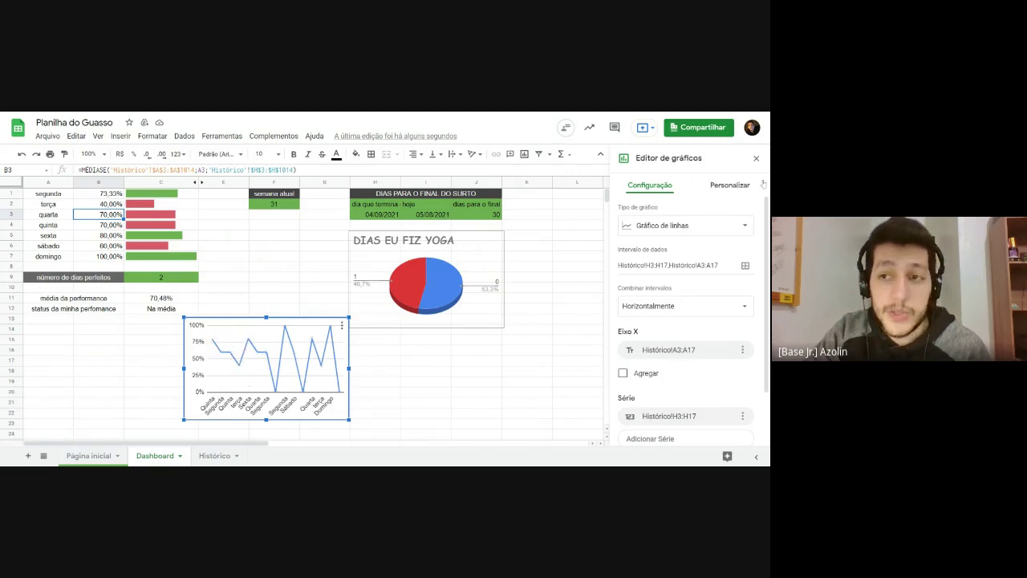
pyautogui.scroll(-1, 546, 313)
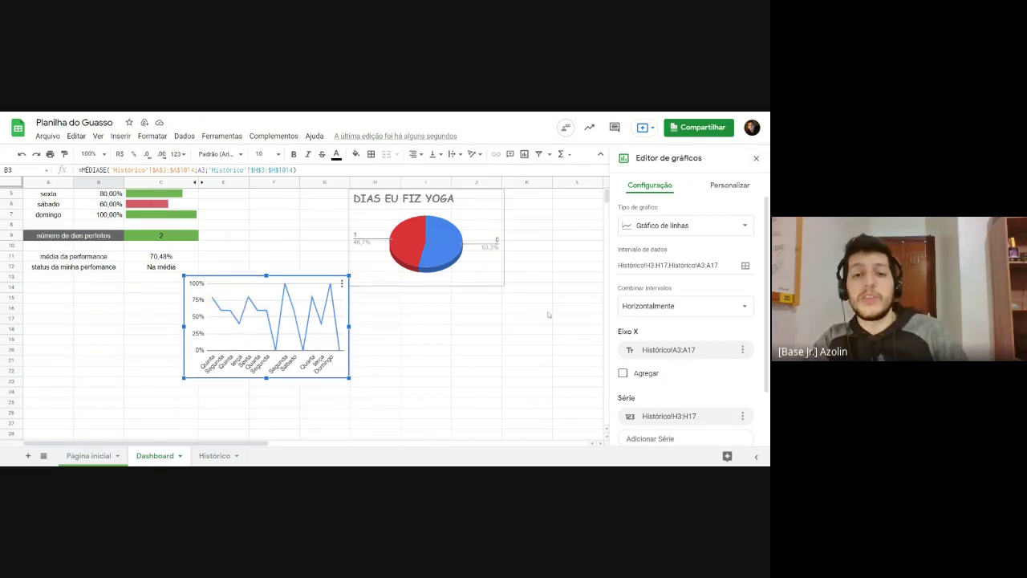
pyautogui.scroll(1, 548, 320)
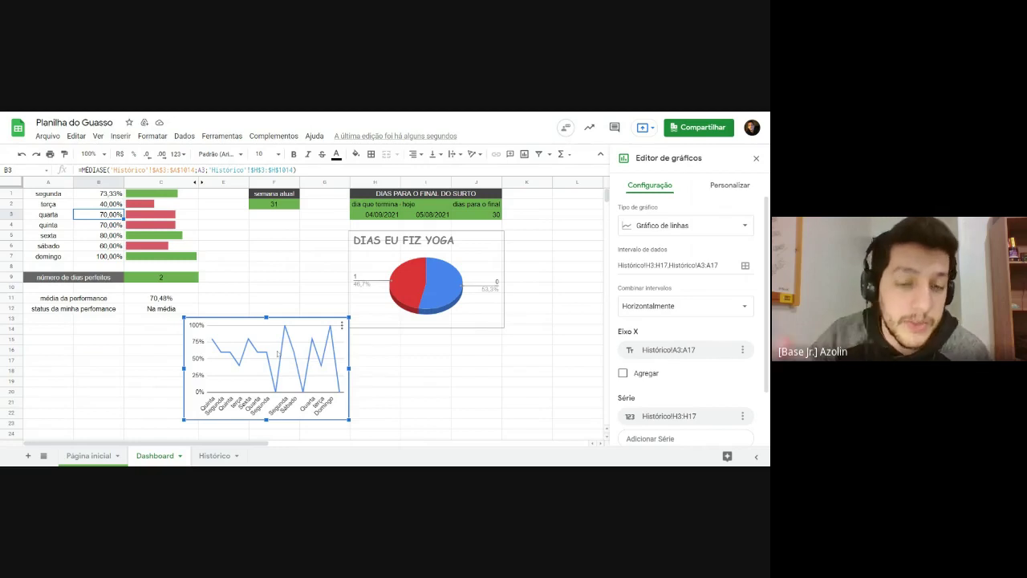
pyautogui.click(378, 365)
pyautogui.click(415, 286)
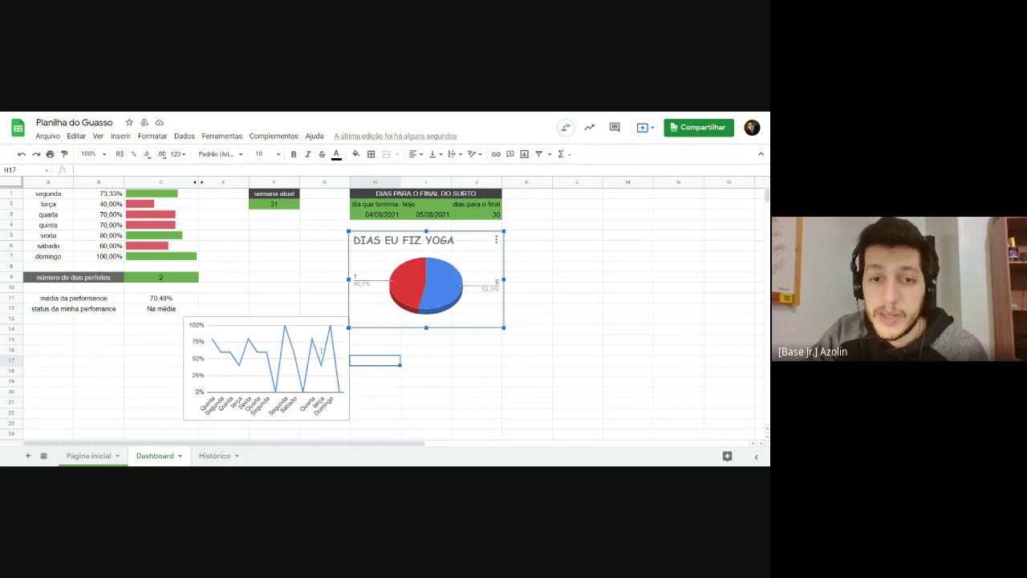
pyautogui.doubleClick(321, 350)
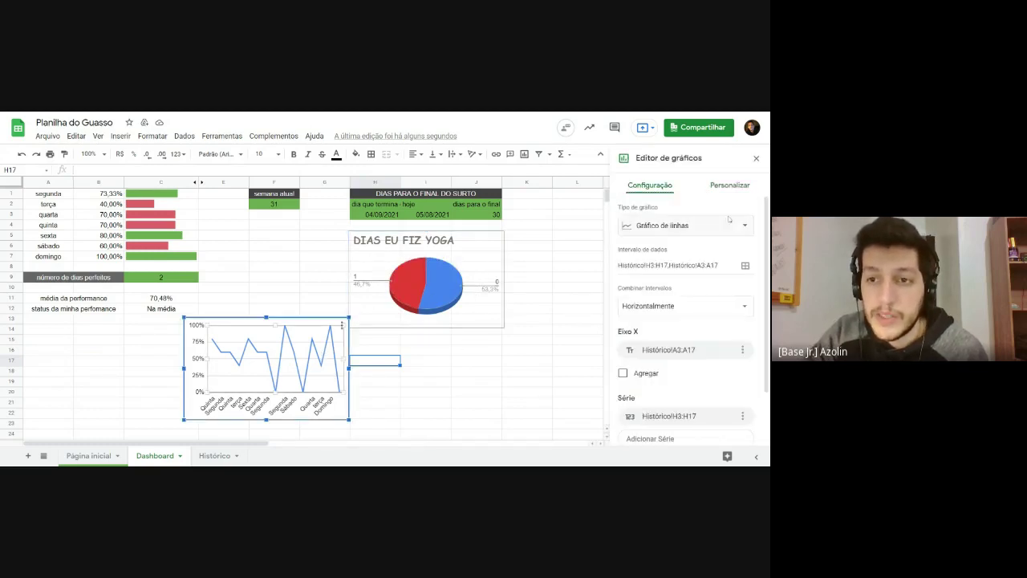
pyautogui.scroll(-2, 650, 303)
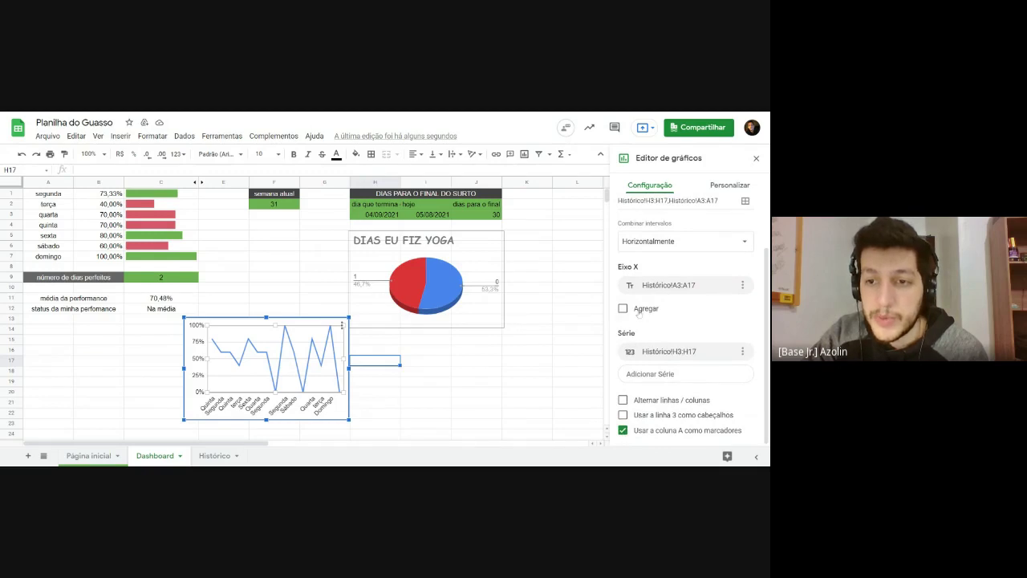
pyautogui.scroll(1, 659, 275)
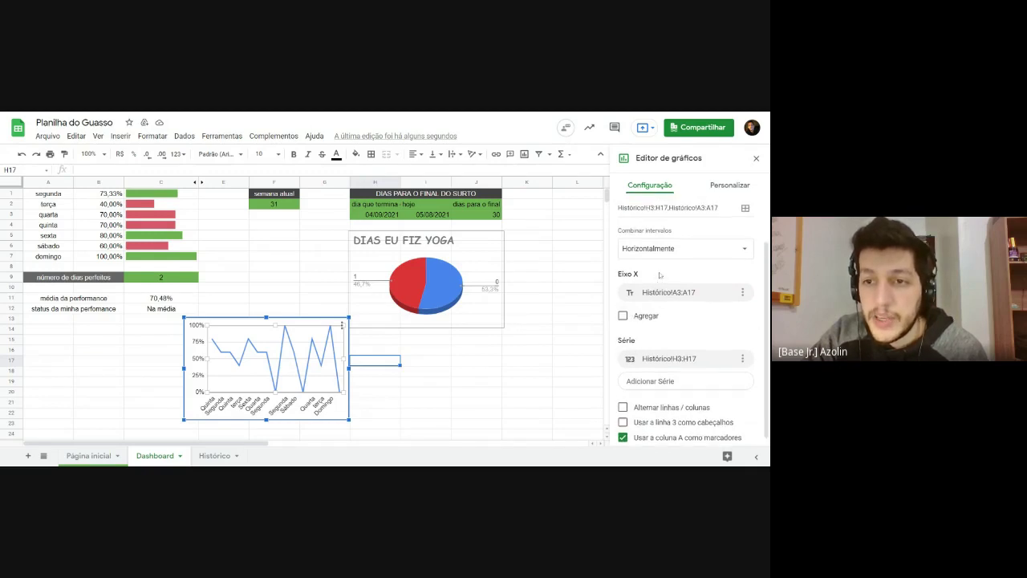
pyautogui.scroll(2, 660, 275)
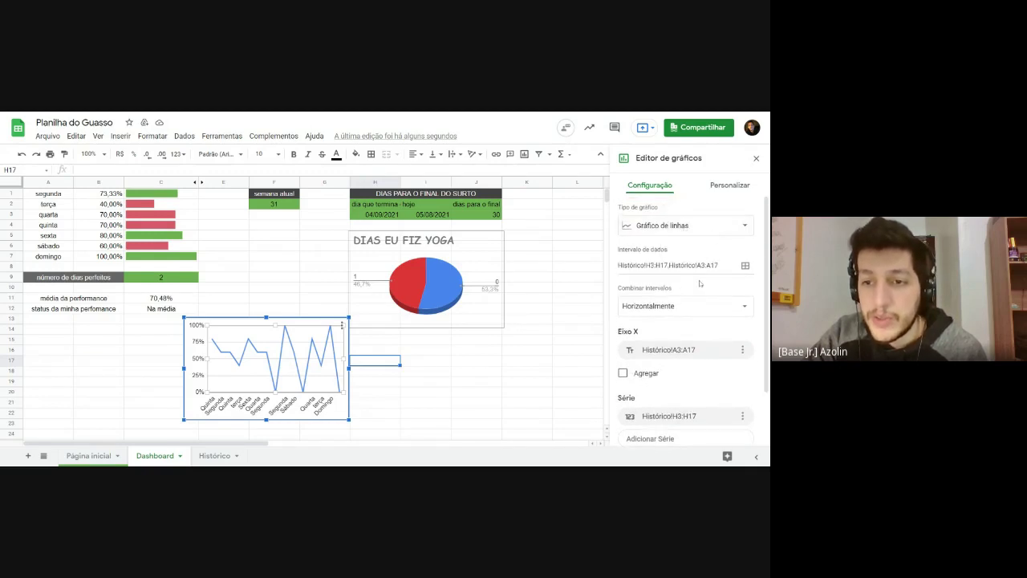
pyautogui.scroll(-2, 700, 283)
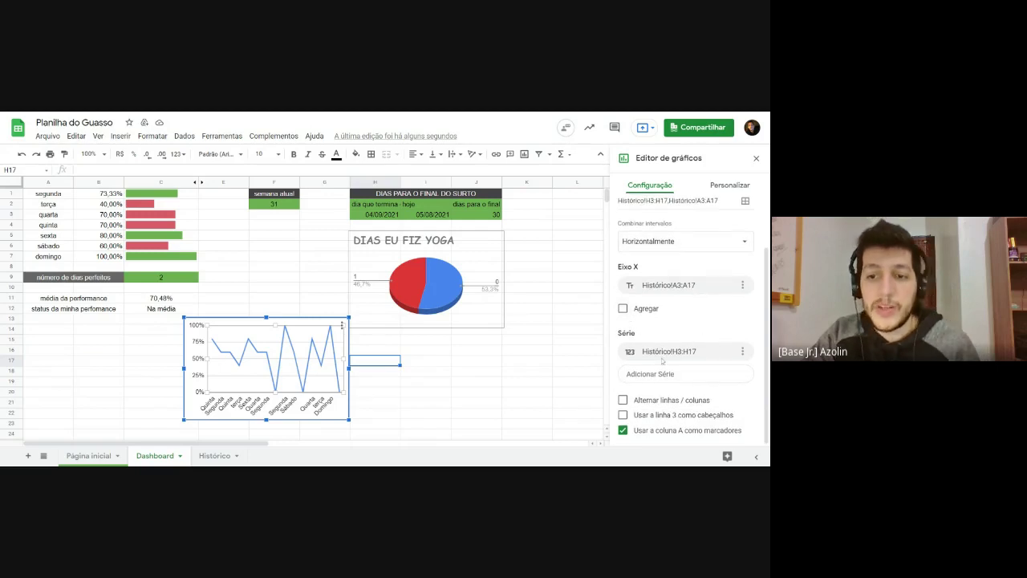
pyautogui.click(757, 158)
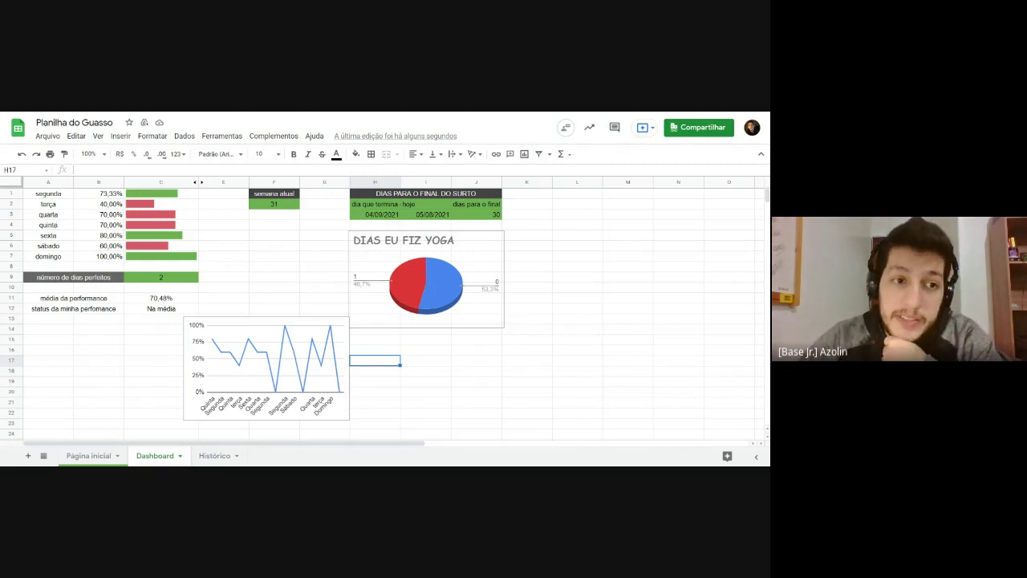
pyautogui.moveTo(161, 194); pyautogui.dragTo(182, 201)
pyautogui.click(161, 257)
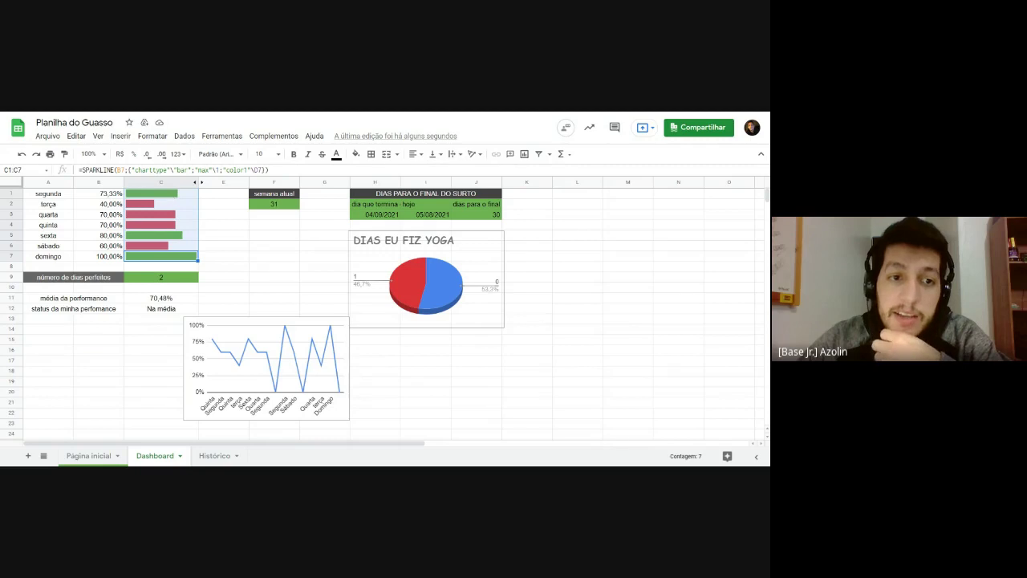
pyautogui.click(225, 287)
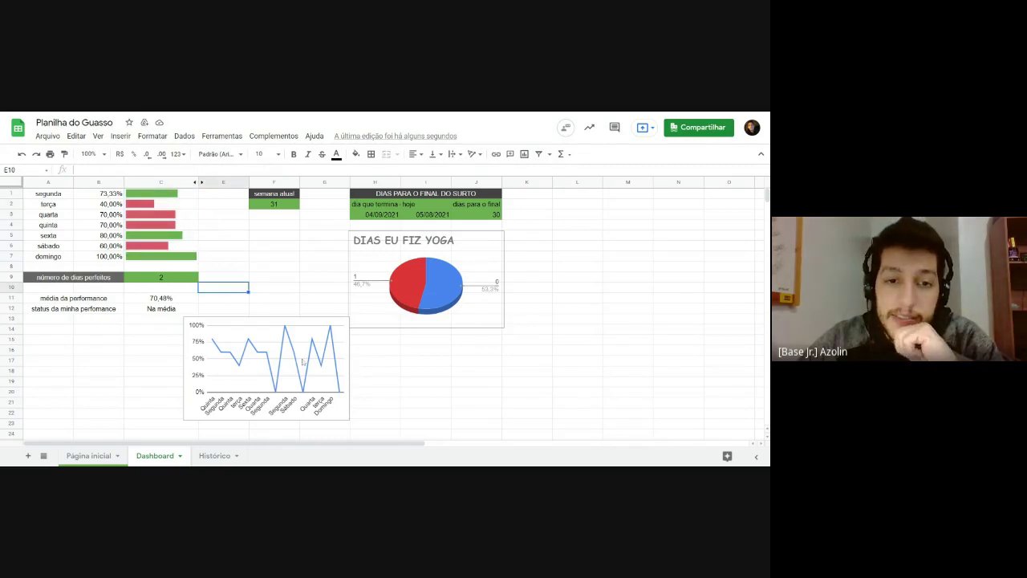
# Step: Drag the line chart to the right of the yoga pie chart, columns K–M
pyautogui.moveTo(303, 363); pyautogui.dragTo(642, 273)
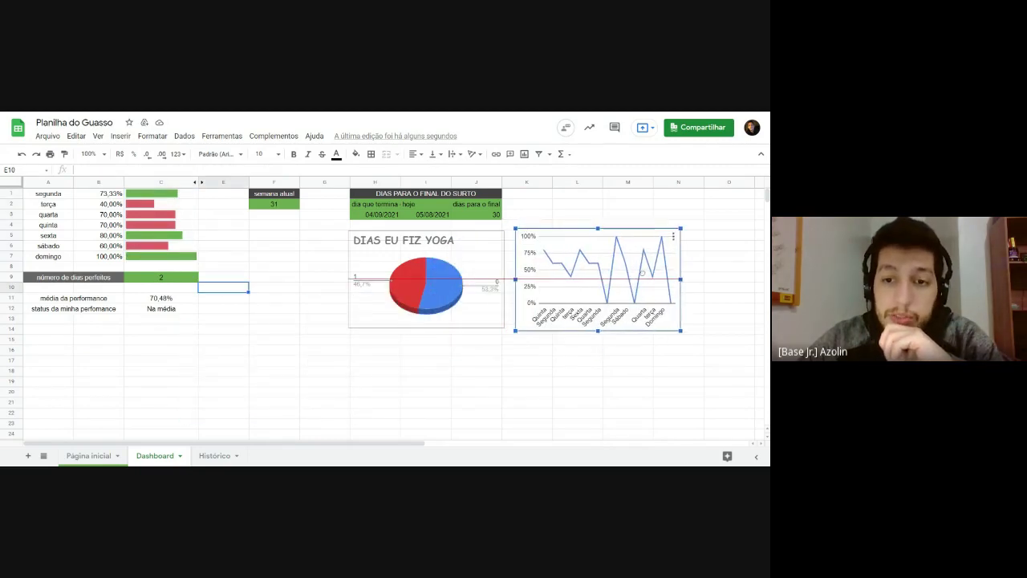
pyautogui.click(432, 383)
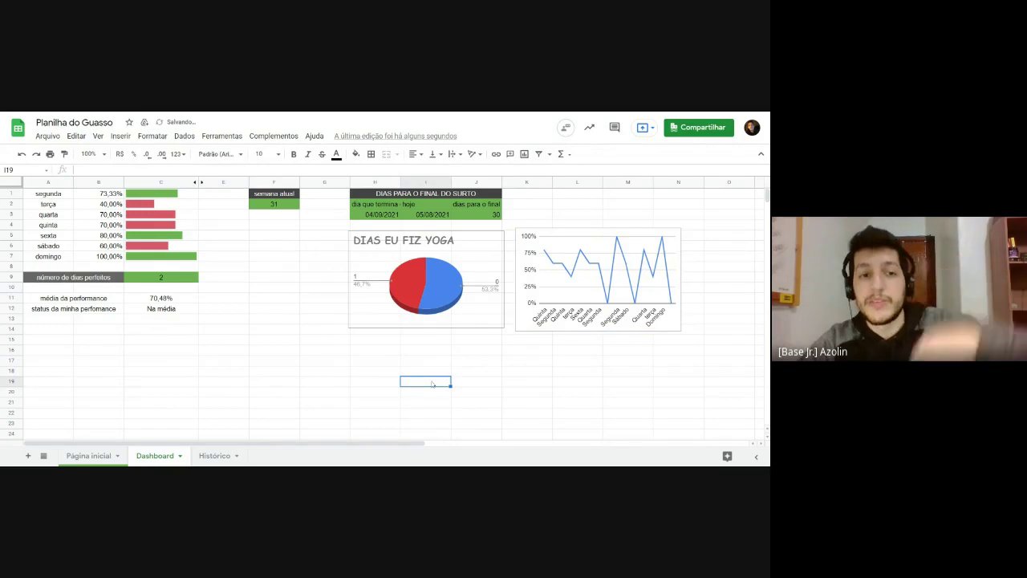
pyautogui.click(102, 356)
pyautogui.click(62, 355)
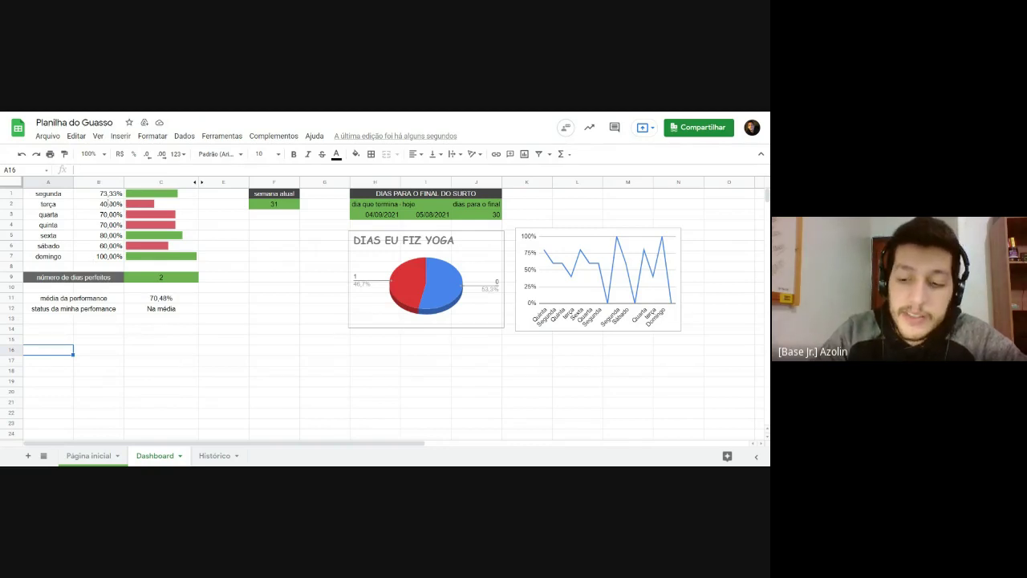
# Step: Select the daily percentages B1:B7, then click empty cell C16
pyautogui.click(104, 194)
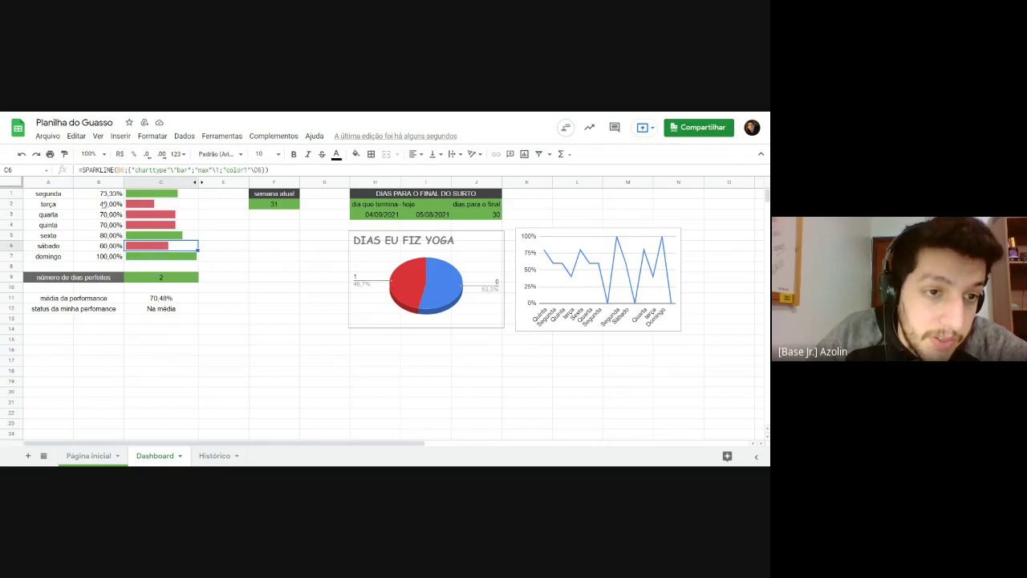
pyautogui.keyDown('shift'); pyautogui.click(105, 204); pyautogui.keyUp('shift')
pyautogui.keyDown('shift'); pyautogui.click(105, 256); pyautogui.keyUp('shift')
pyautogui.click(100, 350)
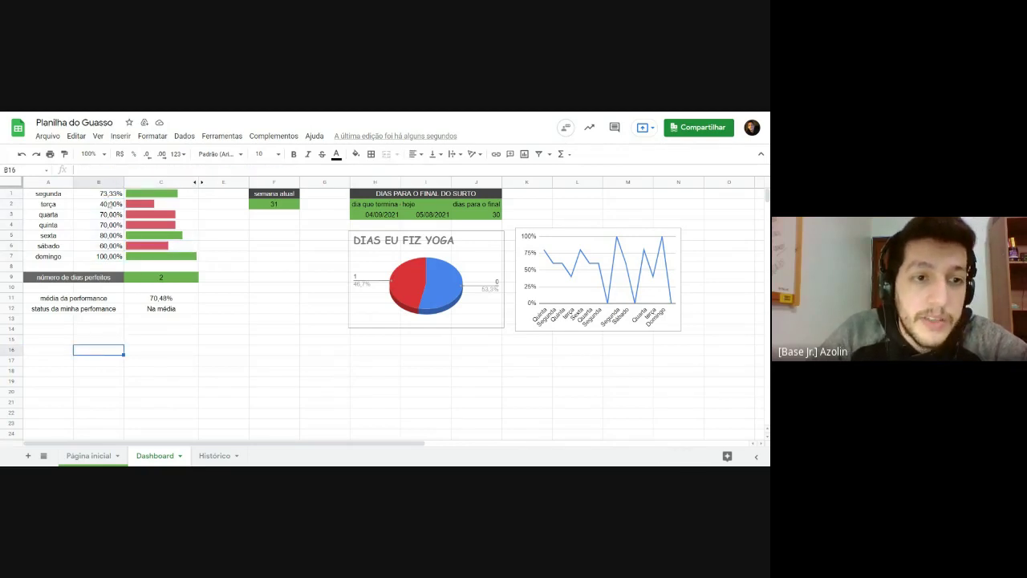
pyautogui.moveTo(110, 195); pyautogui.dragTo(113, 265)
pyautogui.click(211, 353)
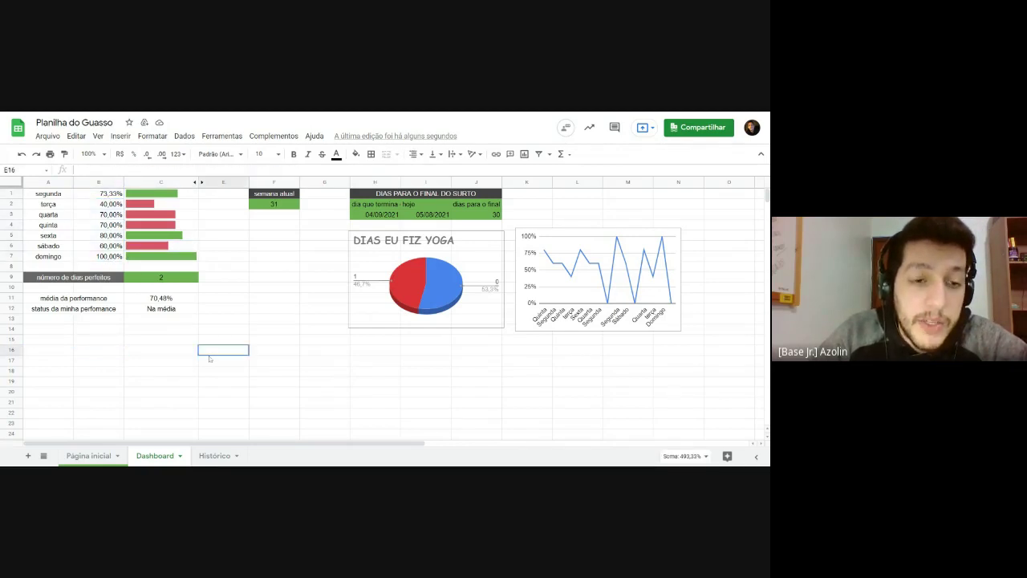
pyautogui.click(181, 353)
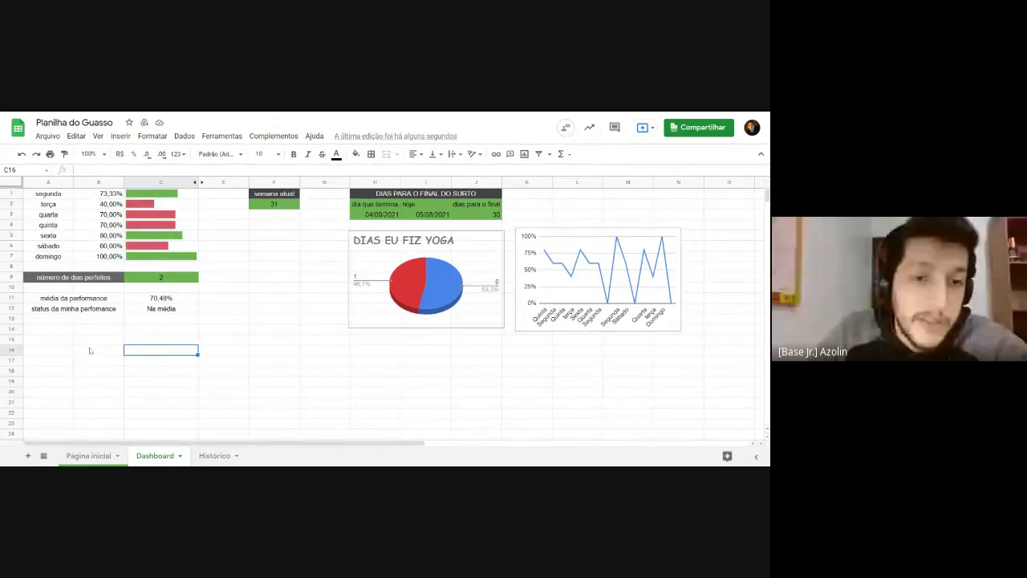
# Step: Merge A15:C19 into a single cell
pyautogui.click(92, 351)
pyautogui.click(48, 341)
pyautogui.moveTo(48, 344); pyautogui.dragTo(168, 382)
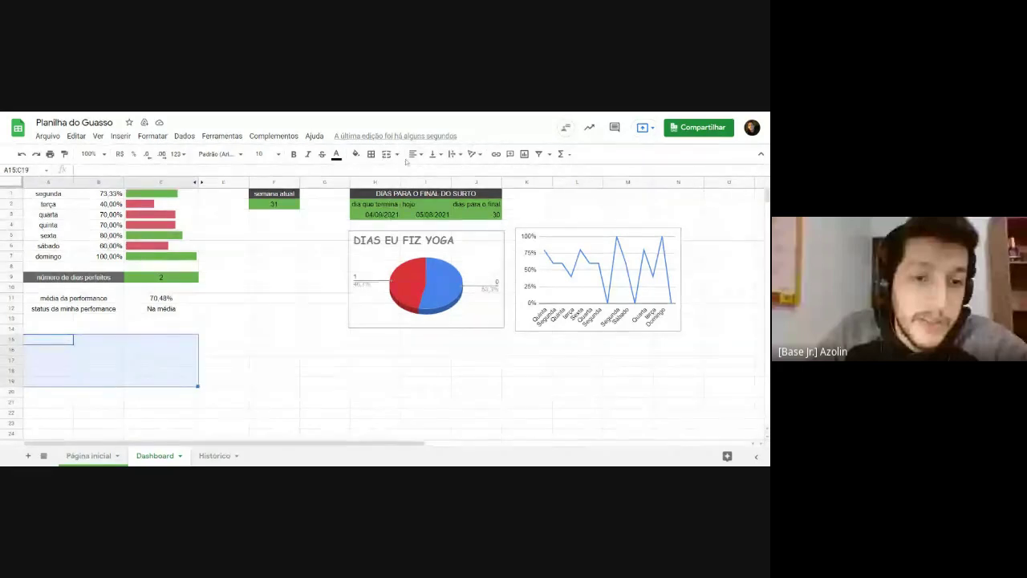
pyautogui.click(386, 153)
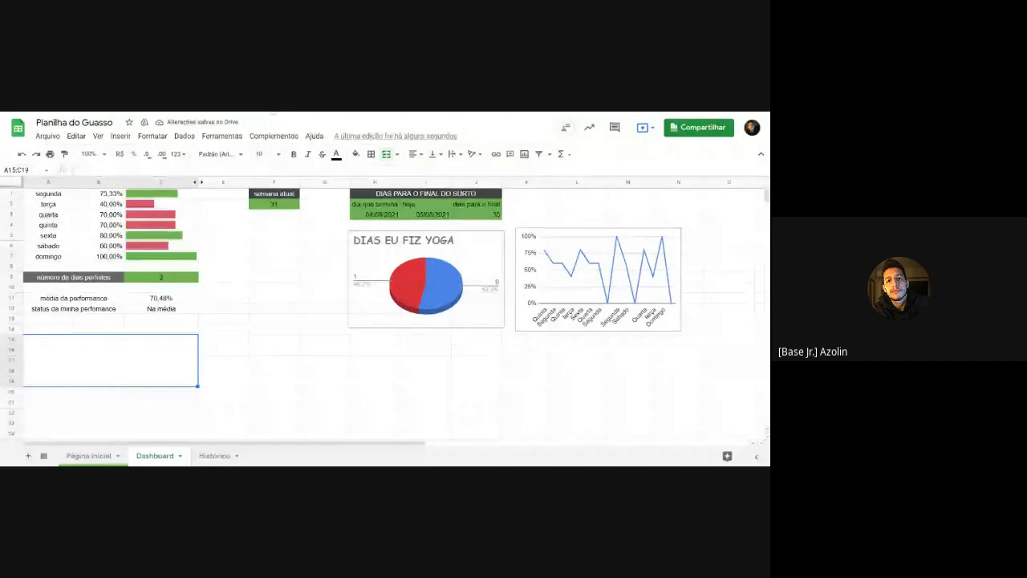
pyautogui.click(273, 361)
pyautogui.click(150, 366)
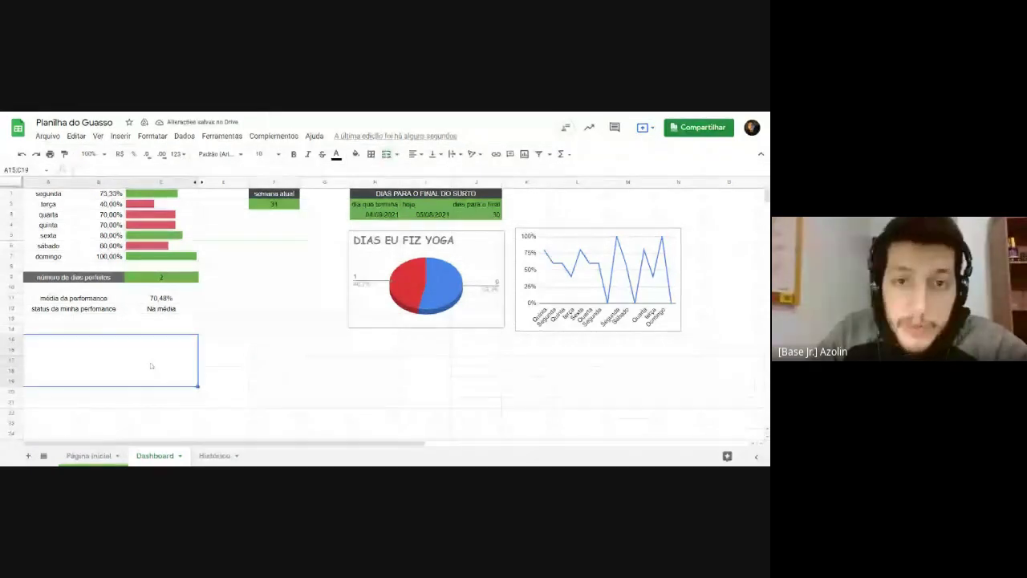
# Step: Enter =SPARKLINE(B1:B7;{"CHARTTYPE"\"LINE"}) in the merged cell
pyautogui.write('=SPA')
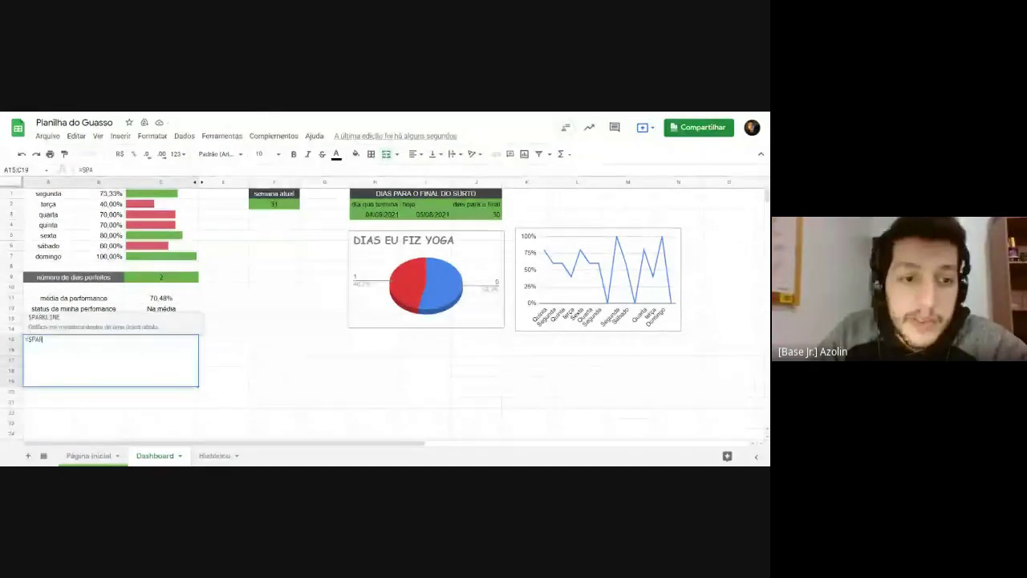
pyautogui.press('Tab')
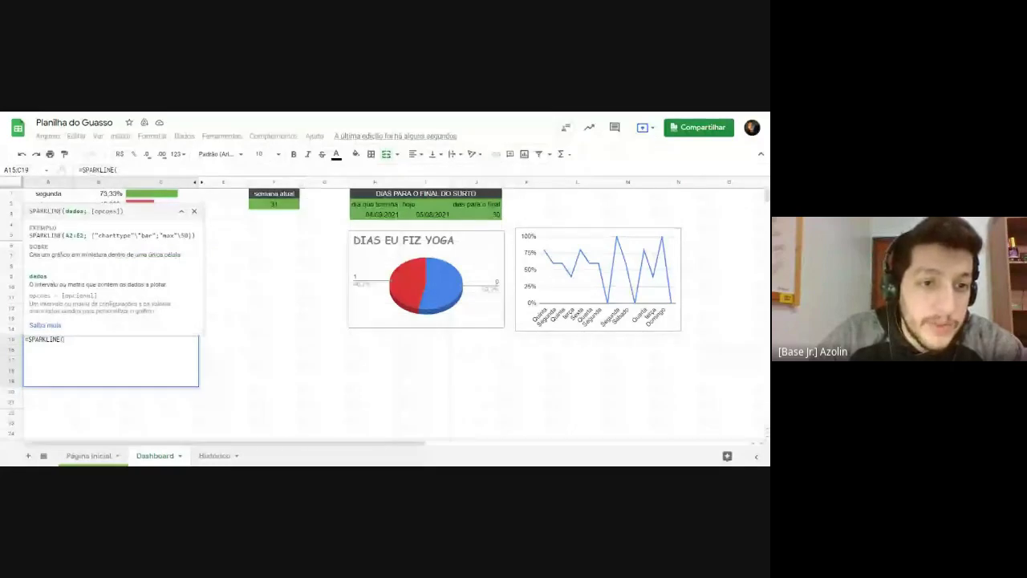
pyautogui.moveTo(98, 194); pyautogui.dragTo(104, 256)
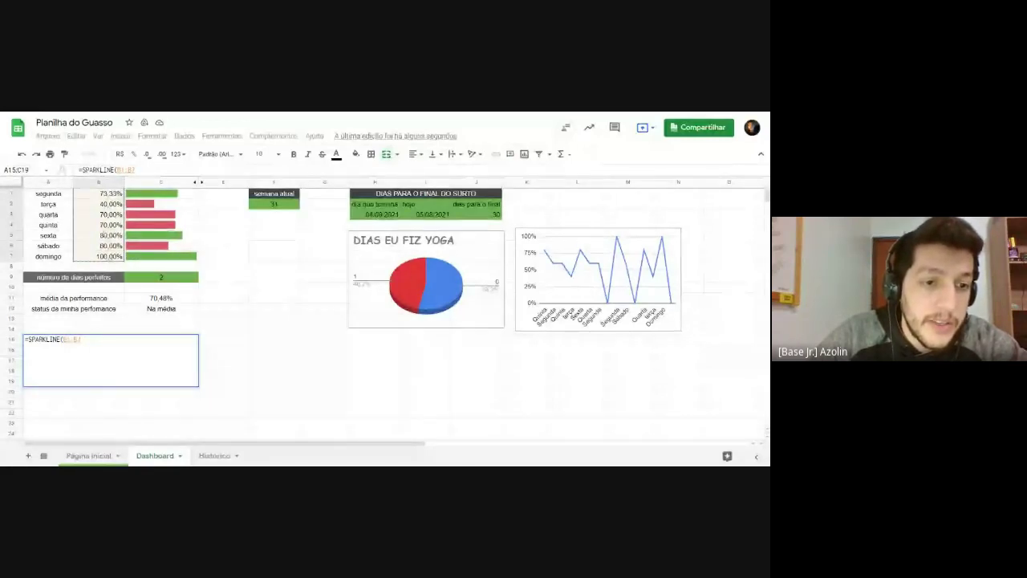
pyautogui.write(';')
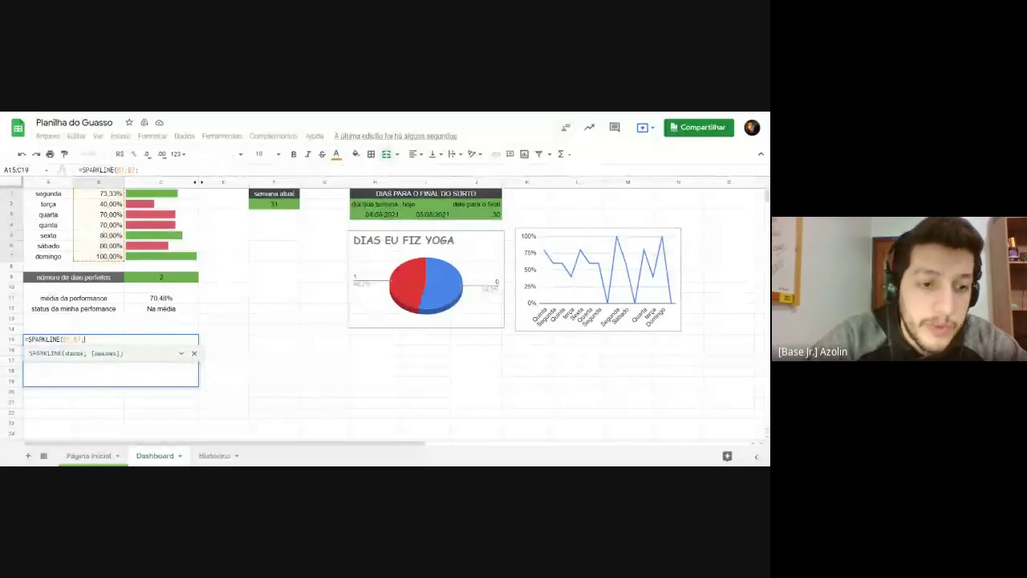
pyautogui.click(181, 354)
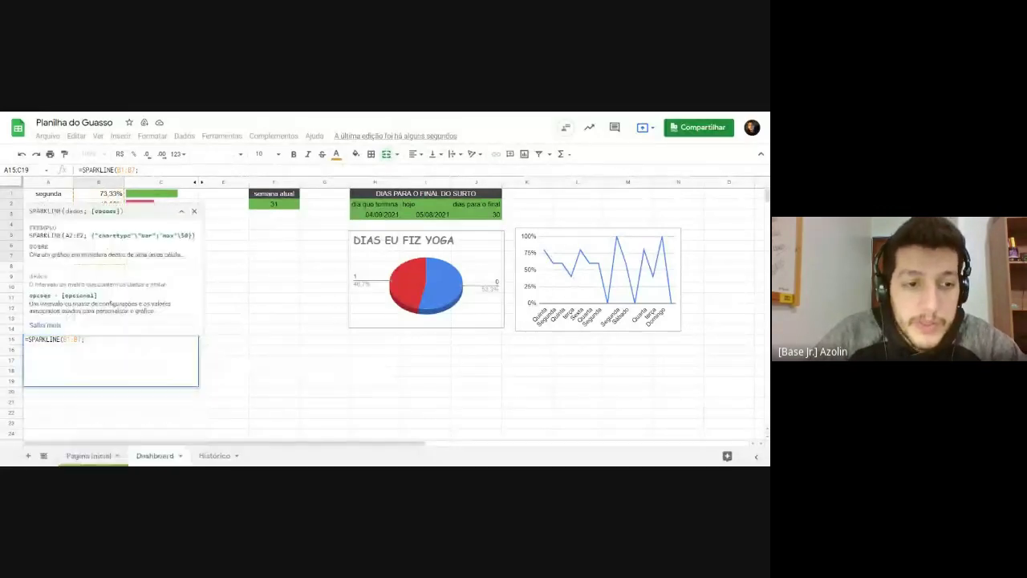
pyautogui.write('"')
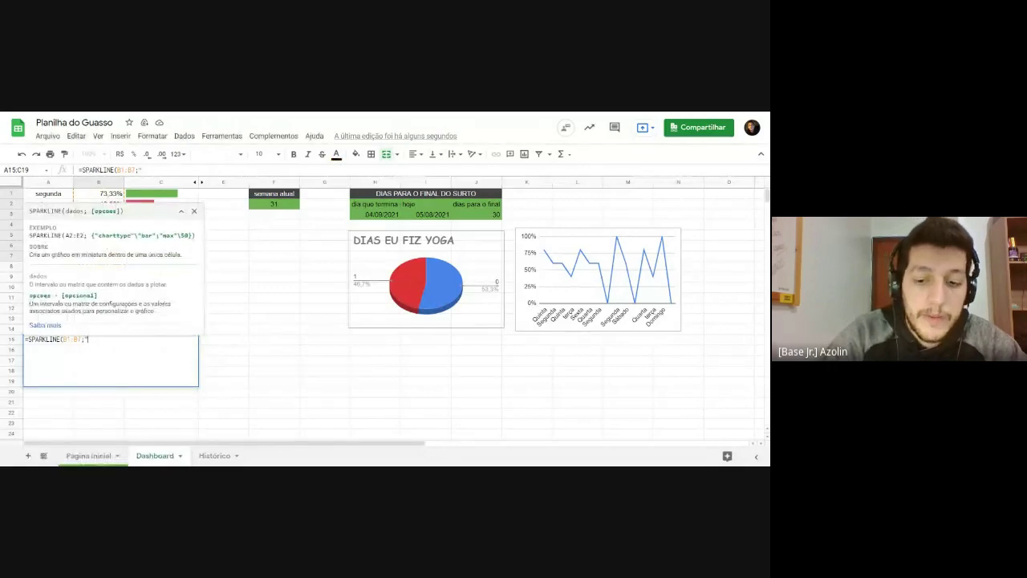
pyautogui.press('BackSpace')
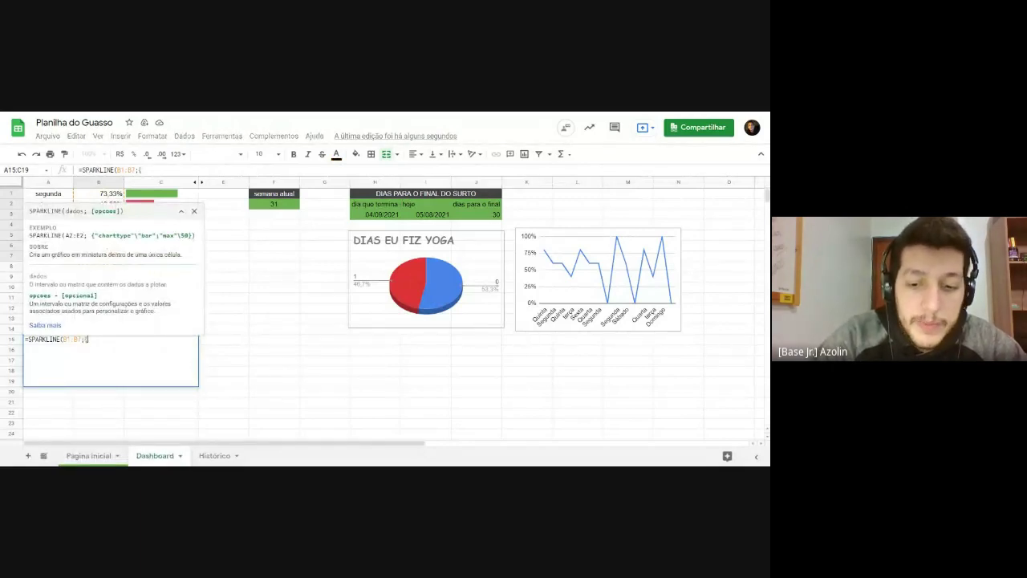
pyautogui.write('{"')
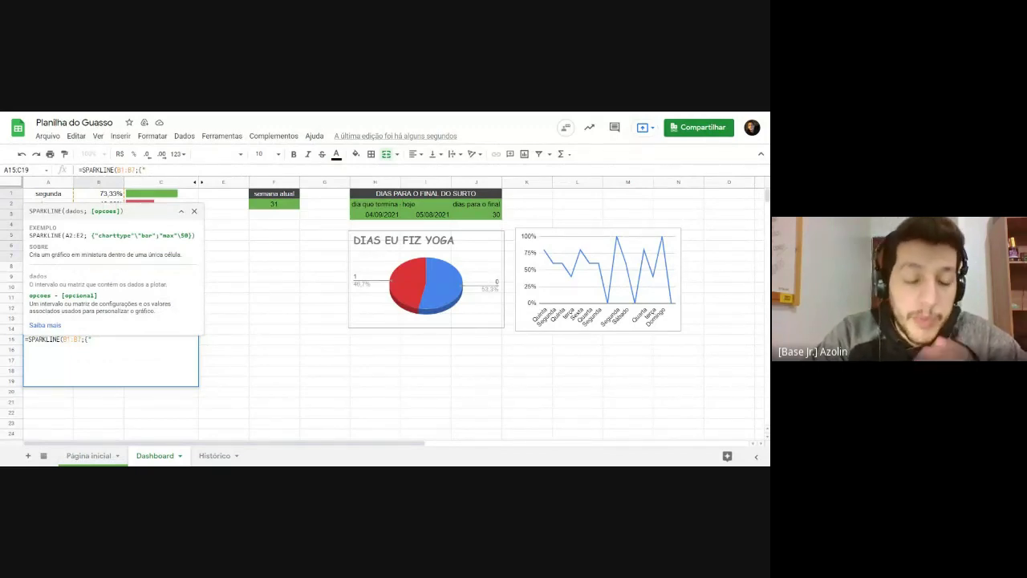
pyautogui.write('CHARTTYPE')
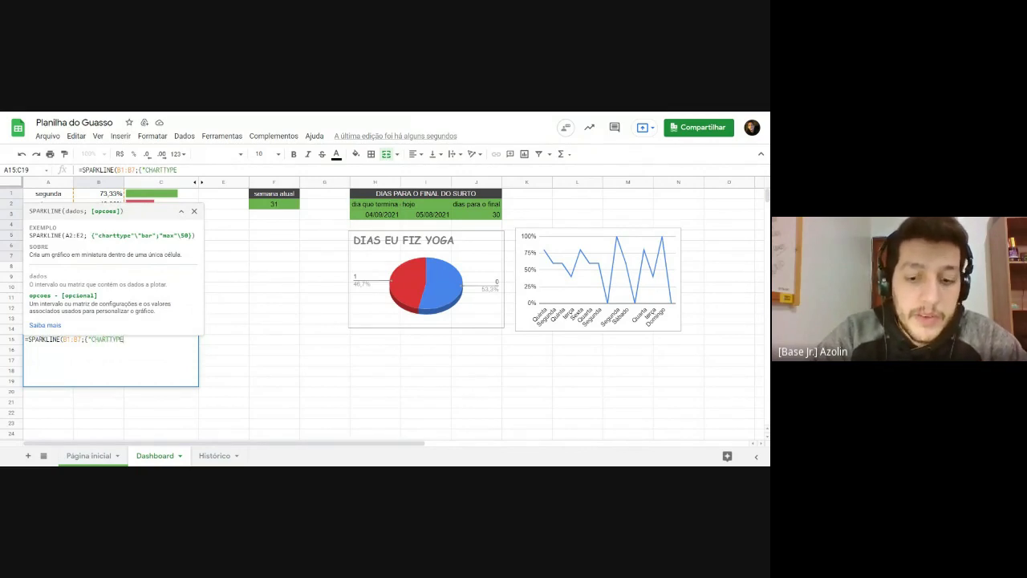
pyautogui.write('"\\')
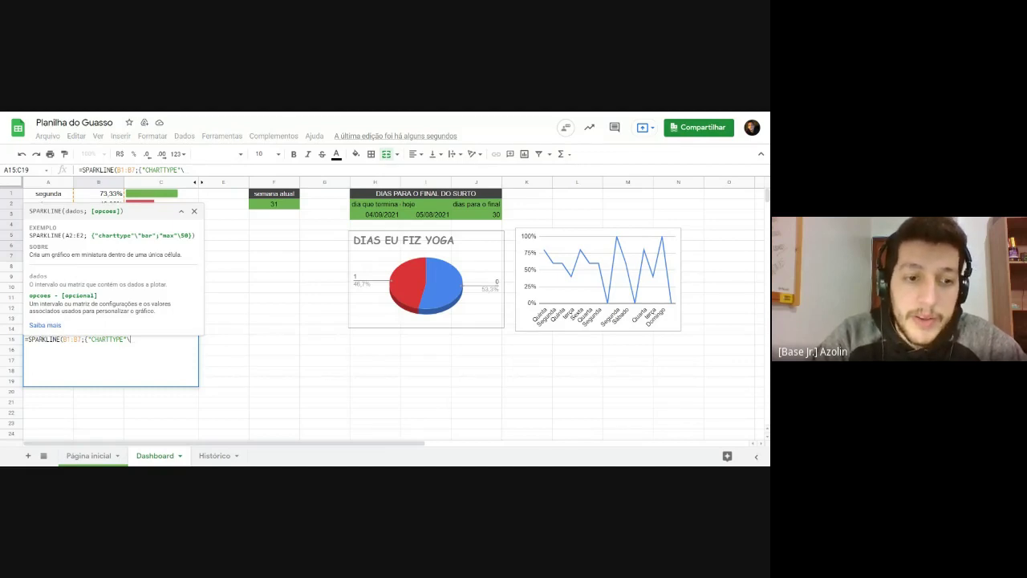
pyautogui.write('"L')
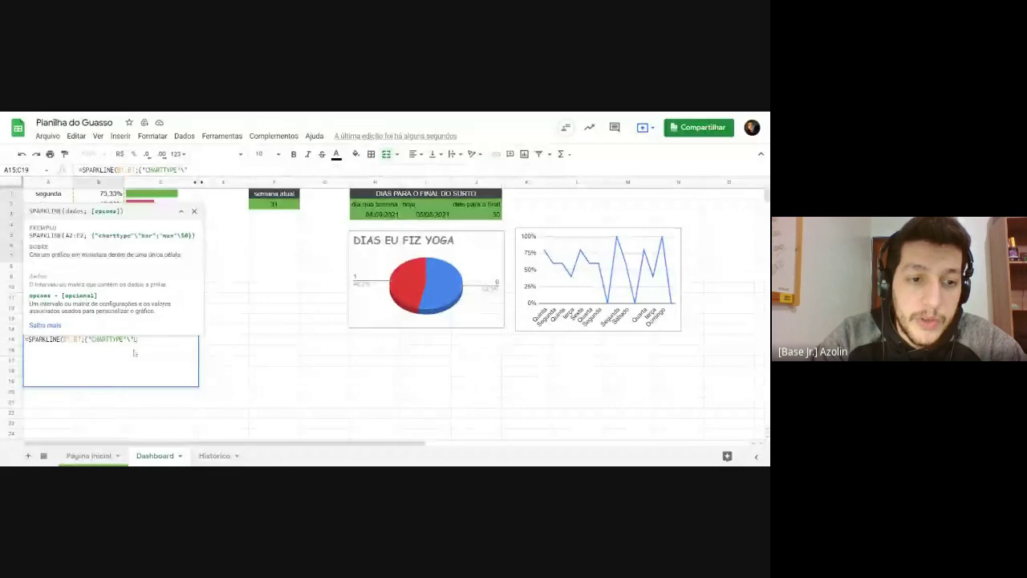
pyautogui.write('INE"')
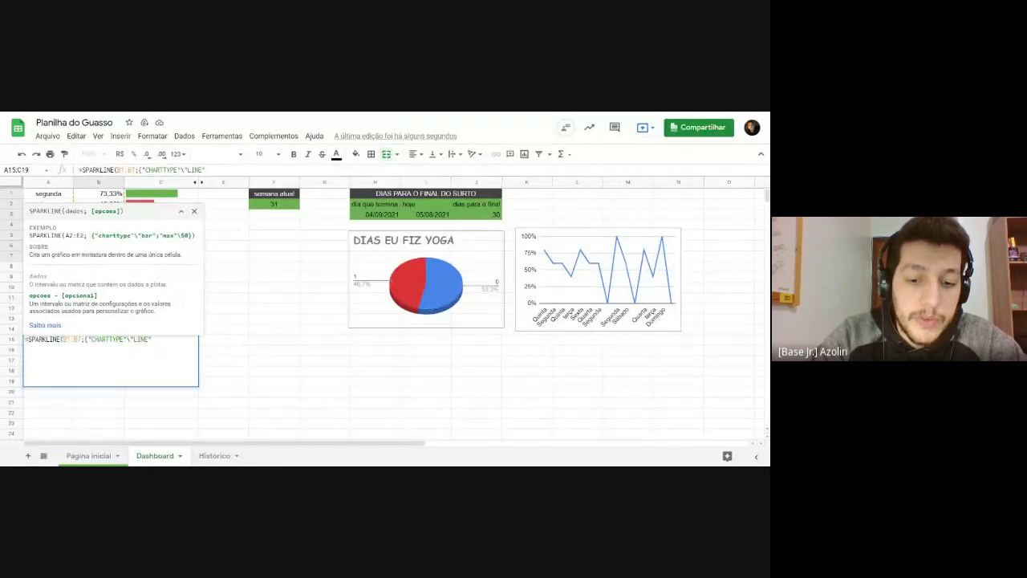
pyautogui.write('}')
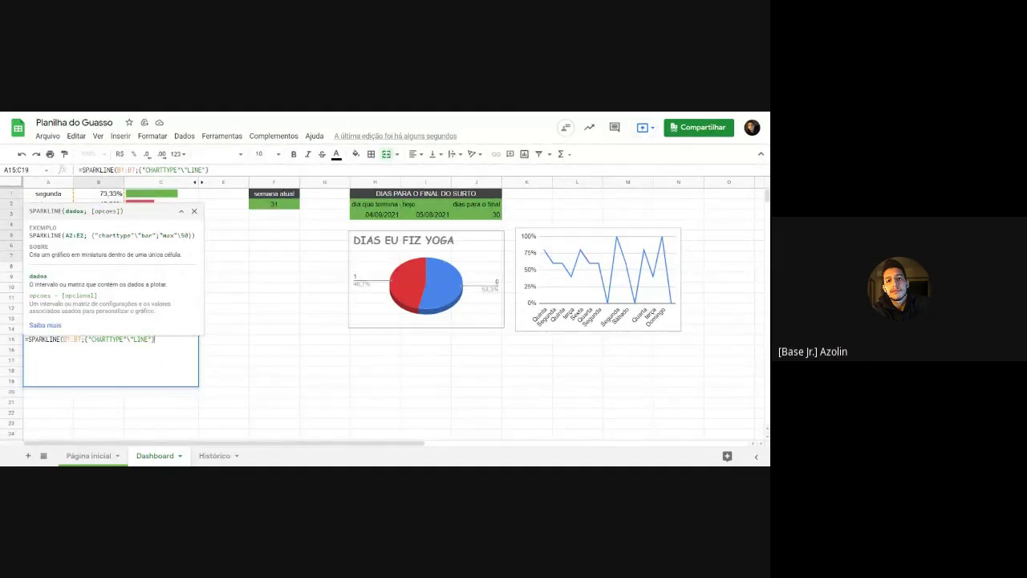
pyautogui.write(')')
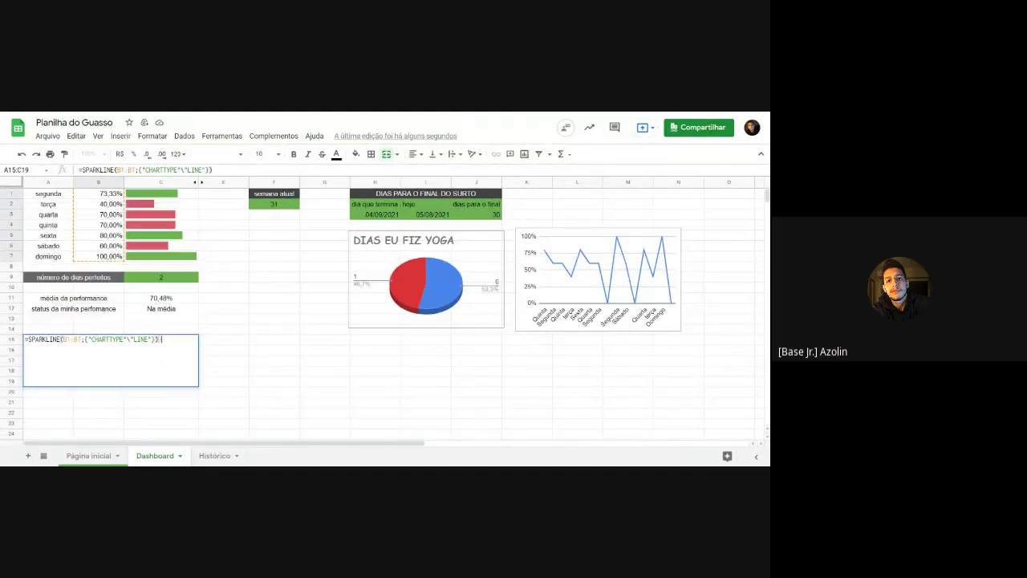
pyautogui.press('Return')
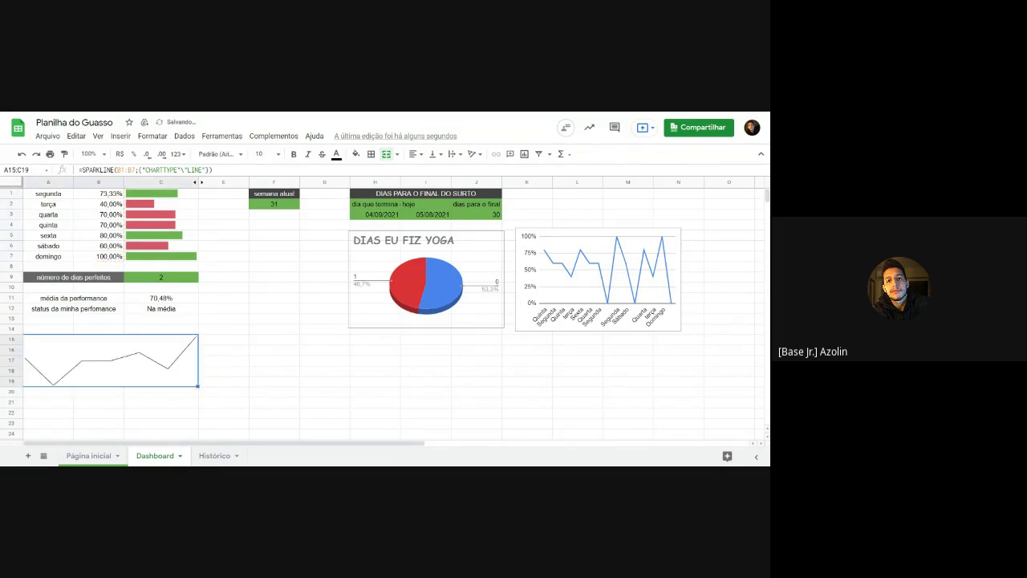
pyautogui.click(233, 358)
pyautogui.click(77, 382)
pyautogui.click(109, 366)
pyautogui.click(159, 239)
pyautogui.click(145, 348)
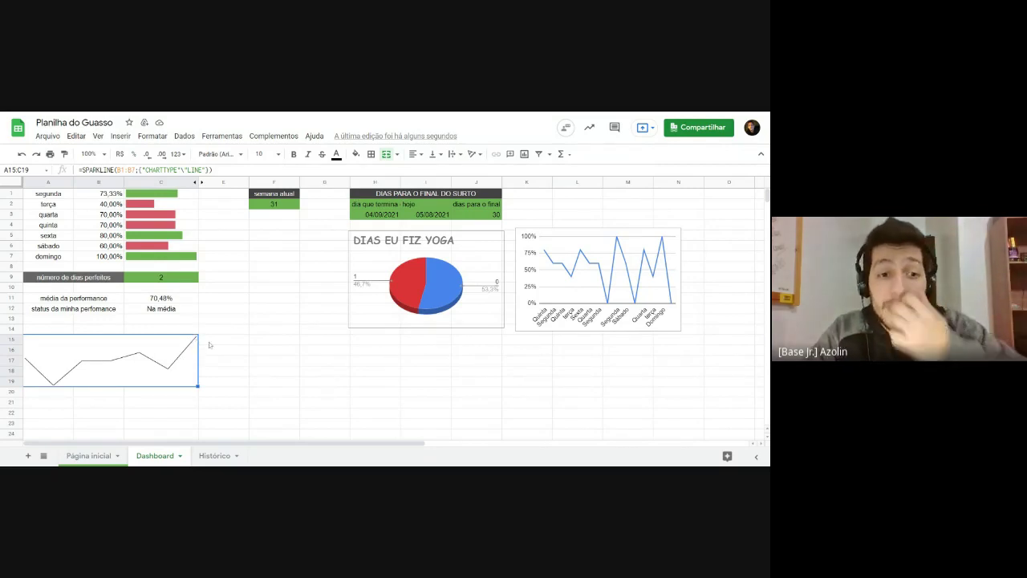
pyautogui.click(209, 345)
pyautogui.click(172, 367)
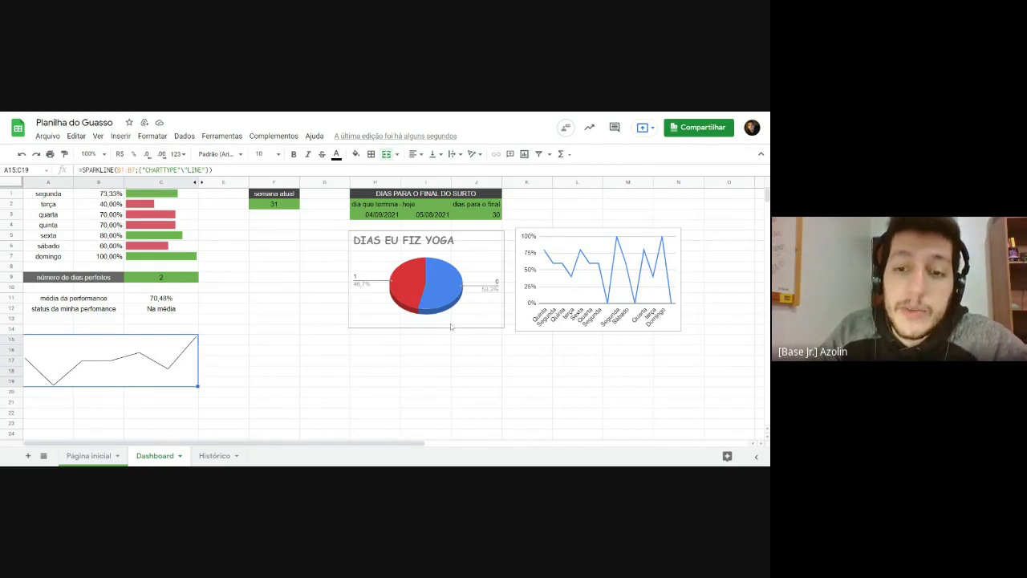
pyautogui.click(556, 324)
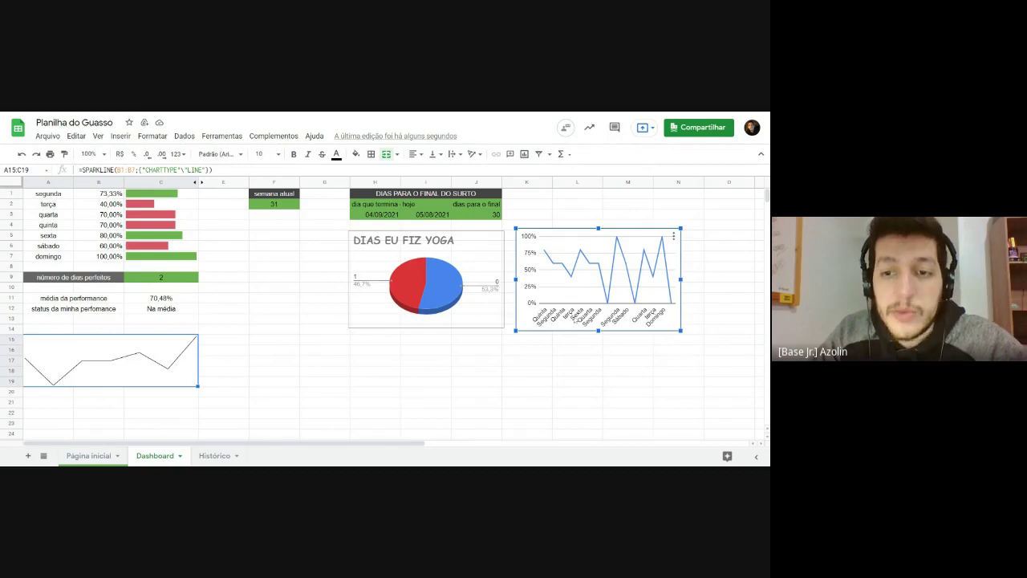
pyautogui.click(228, 373)
pyautogui.click(162, 370)
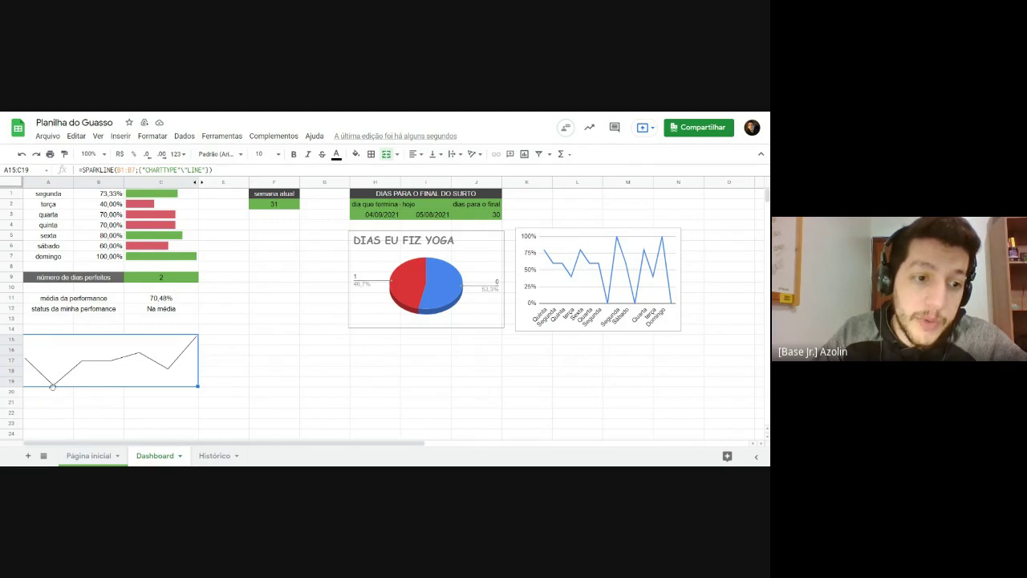
pyautogui.click(85, 205)
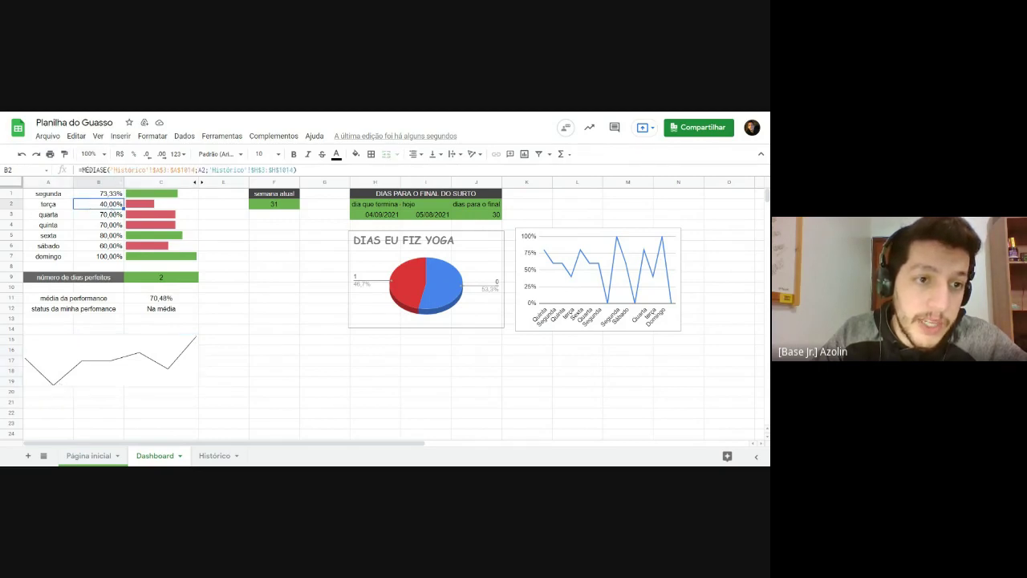
pyautogui.click(76, 345)
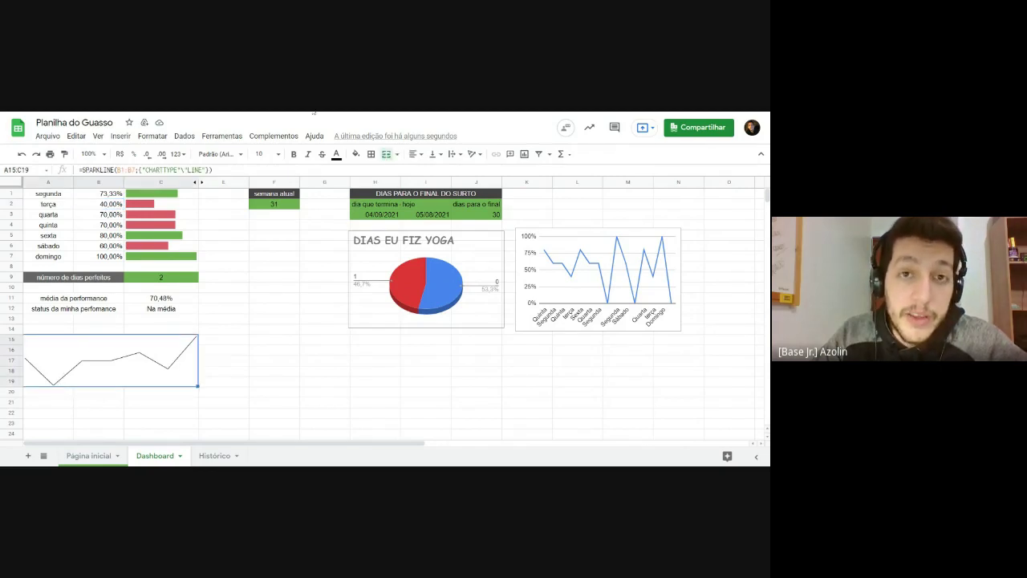
pyautogui.click(163, 196)
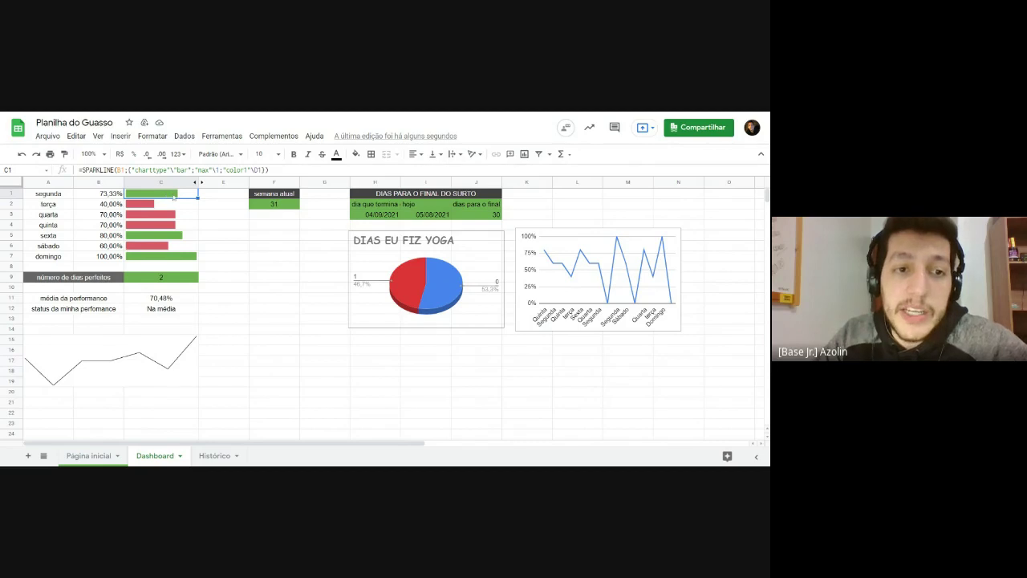
# Step: Add ;"YMIN"\0 to the A15:C19 sparkline options so its scale starts at 0
pyautogui.click(132, 374)
pyautogui.doubleClick(77, 364)
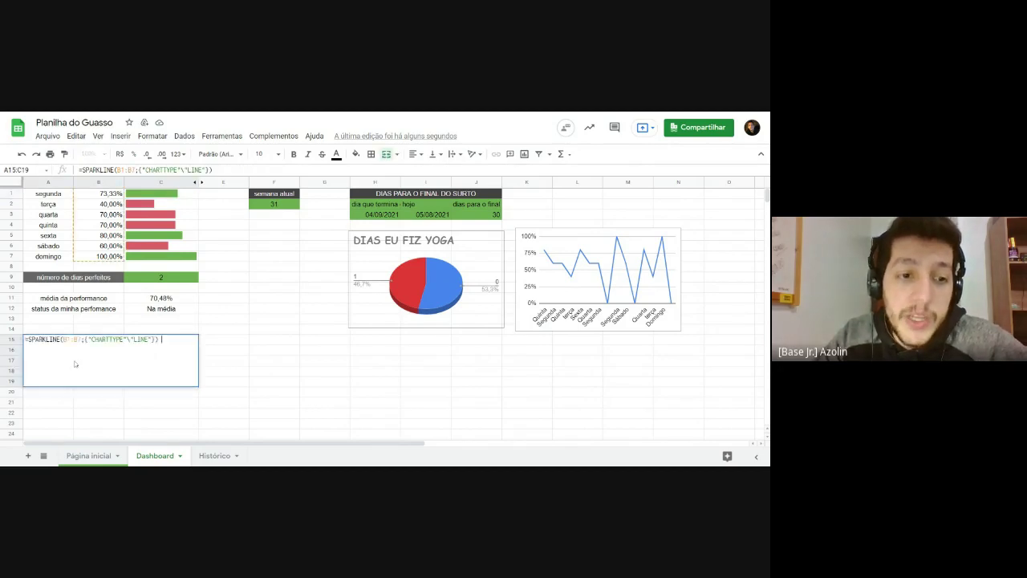
pyautogui.press('Left')
pyautogui.press('Left')
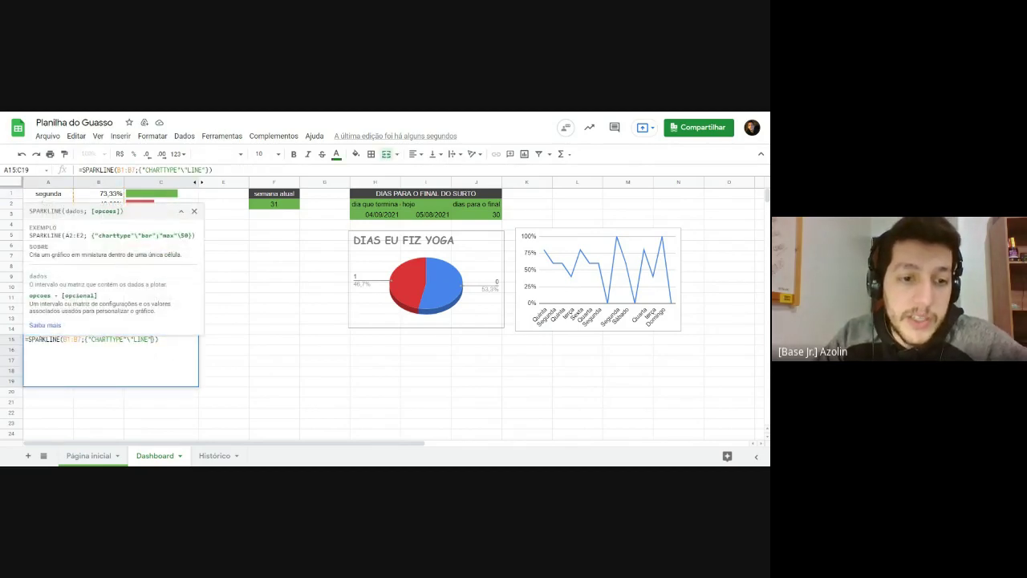
pyautogui.write('; ')
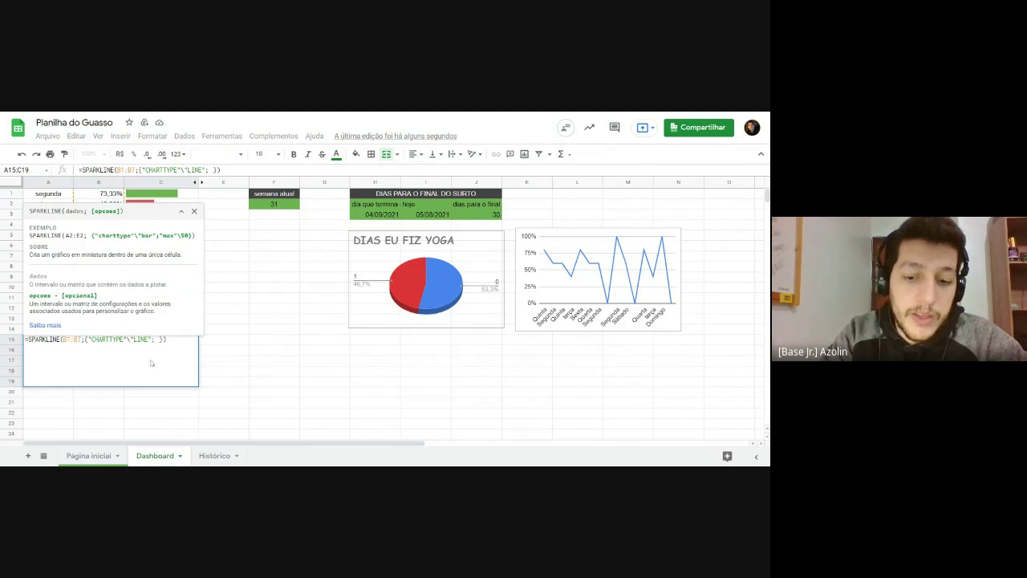
pyautogui.write('"Y')
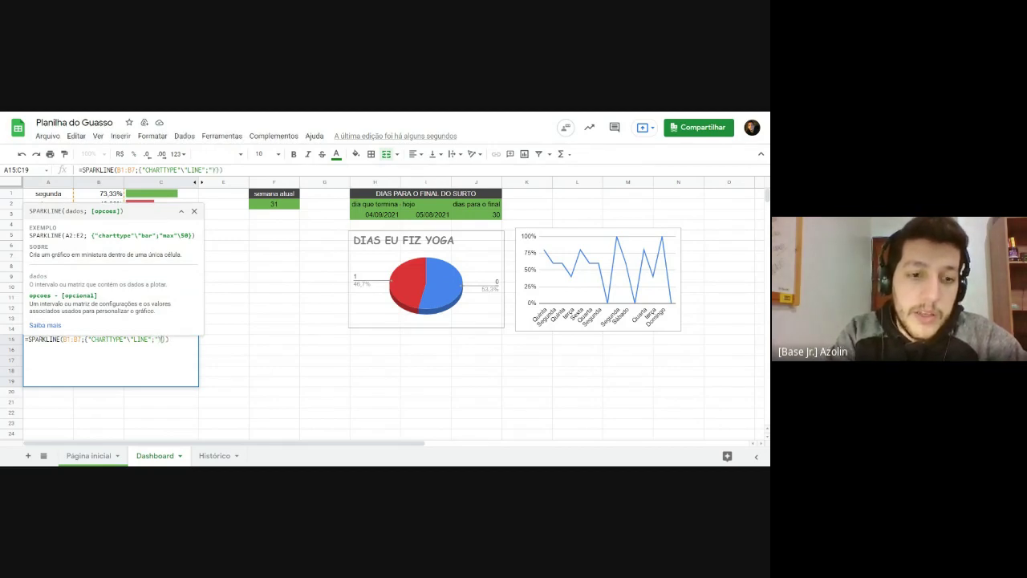
pyautogui.write('MIN"')
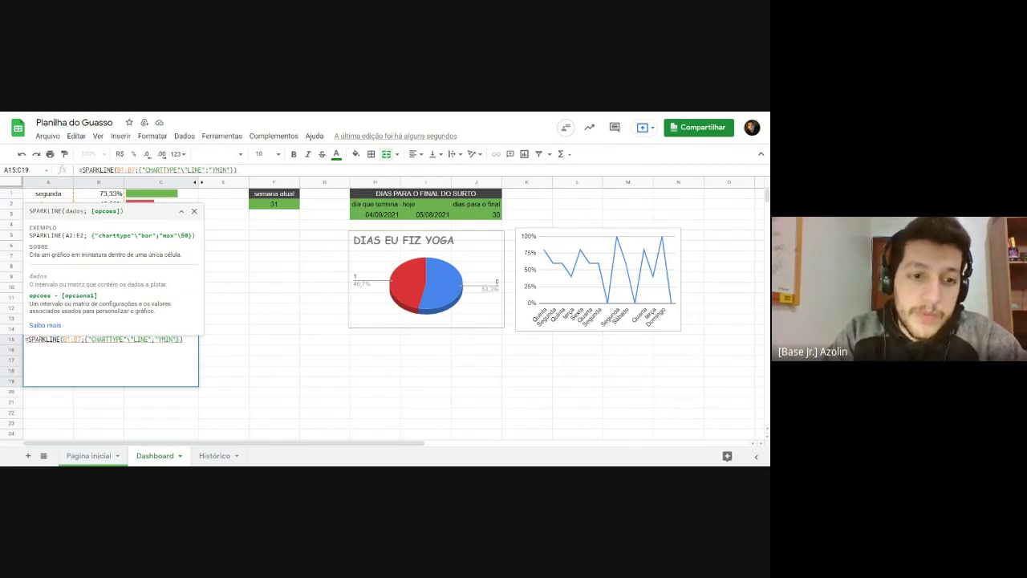
pyautogui.write('\\')
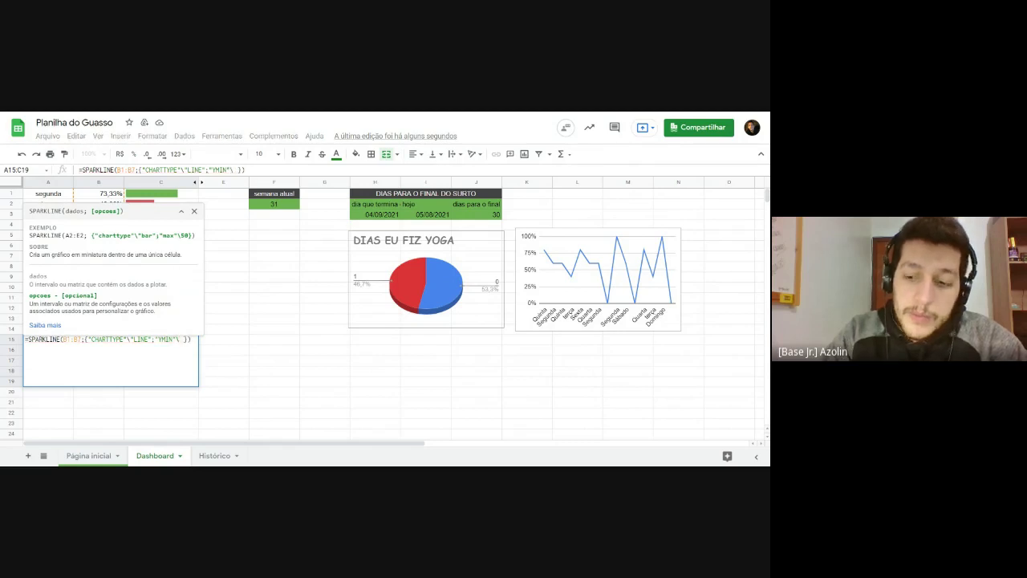
pyautogui.write('0')
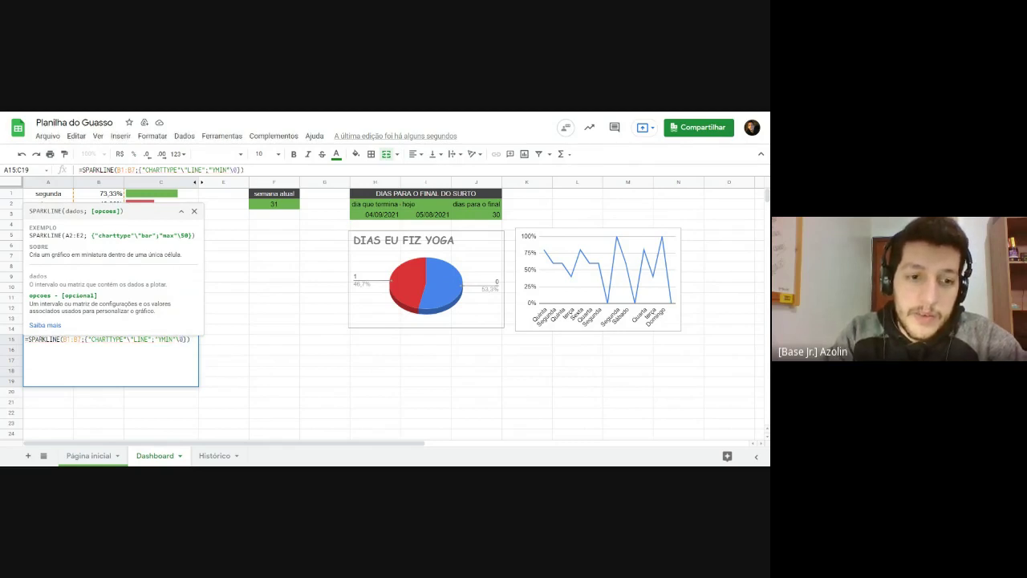
pyautogui.press('Return')
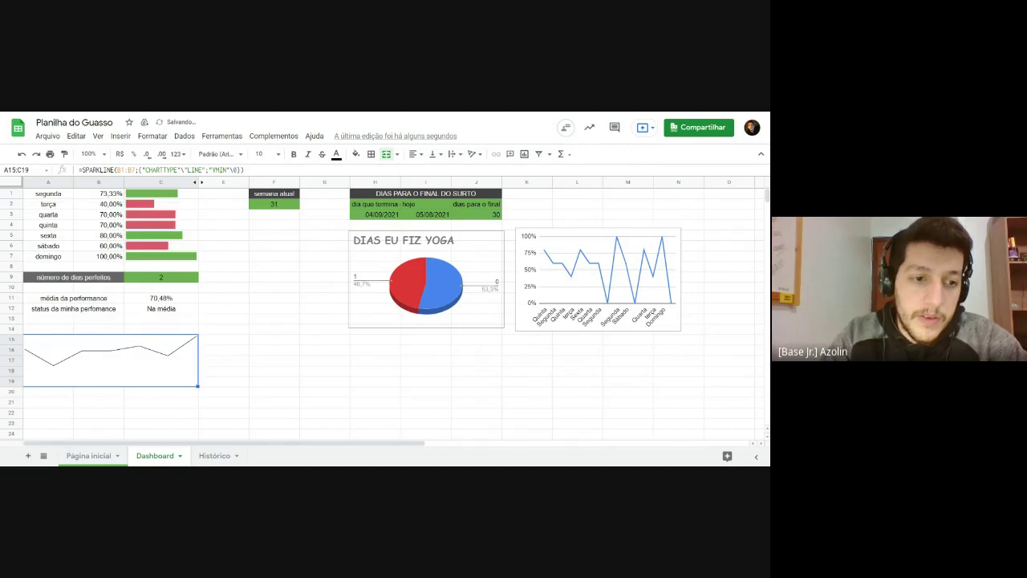
pyautogui.click(211, 369)
# Step: Inspect the merged sparkline's formula and the formula behind domingo's value in B7
pyautogui.click(50, 383)
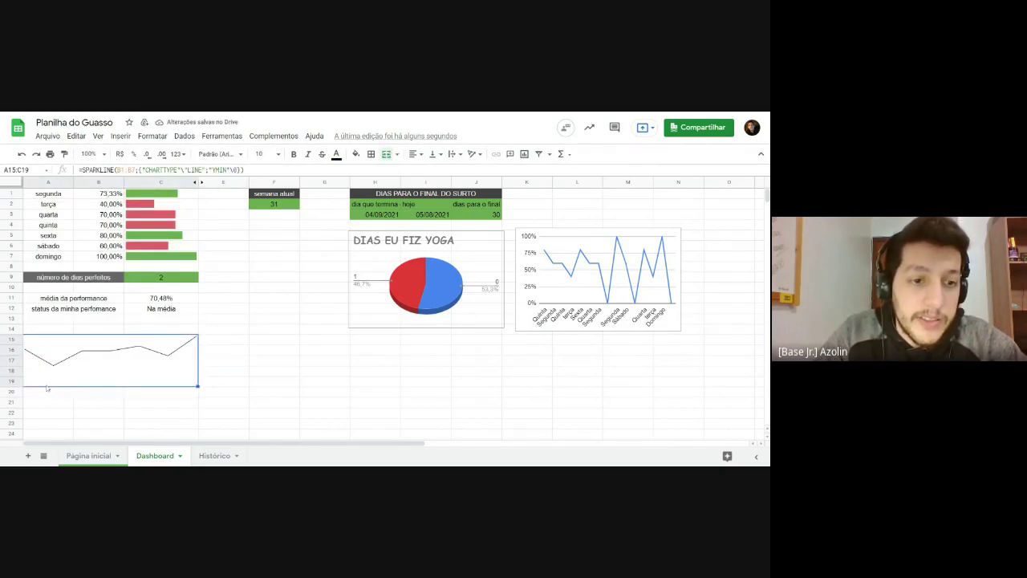
pyautogui.click(261, 383)
pyautogui.click(147, 377)
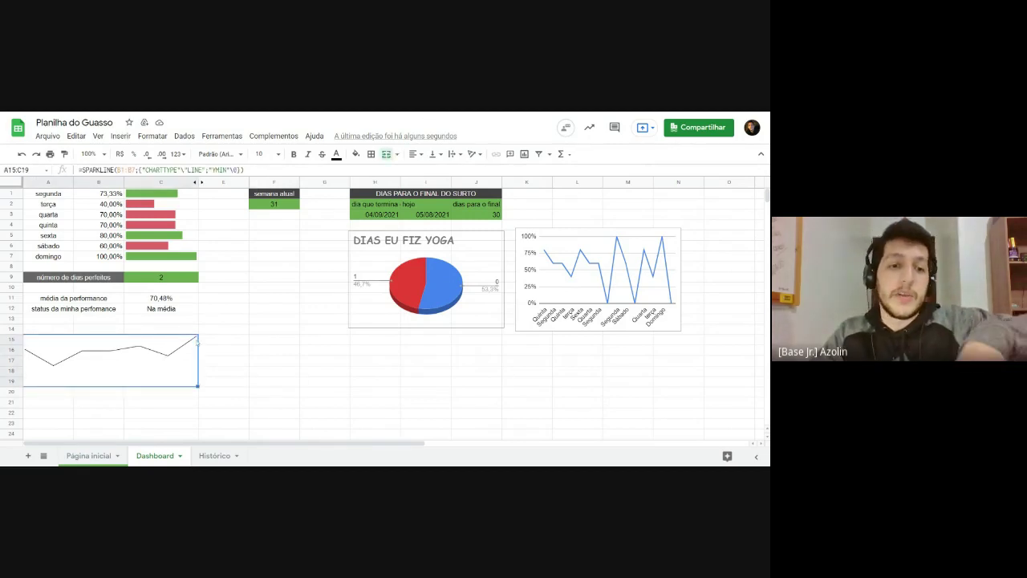
pyautogui.click(97, 256)
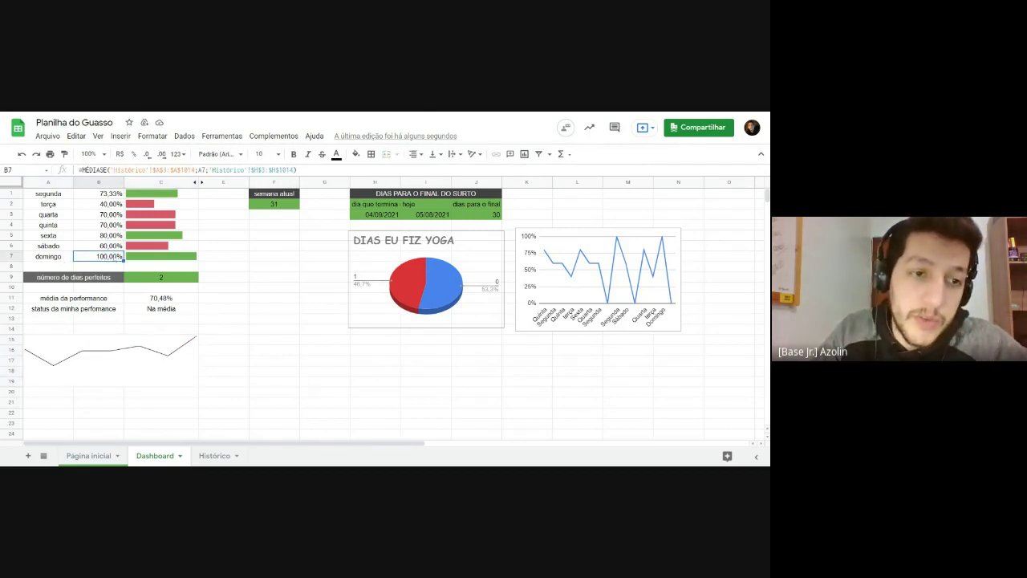
pyautogui.click(150, 356)
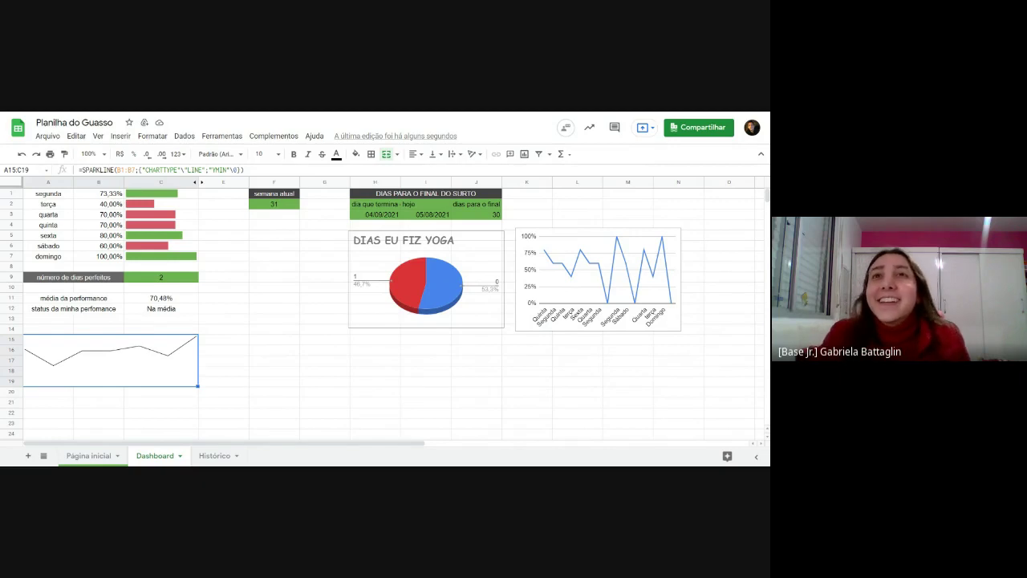
# Step: Compare the sparkline with and without its 0 minimum, then re-add ;"YMIN"\0 to keep it
pyautogui.hotkey('ctrl', 'z')
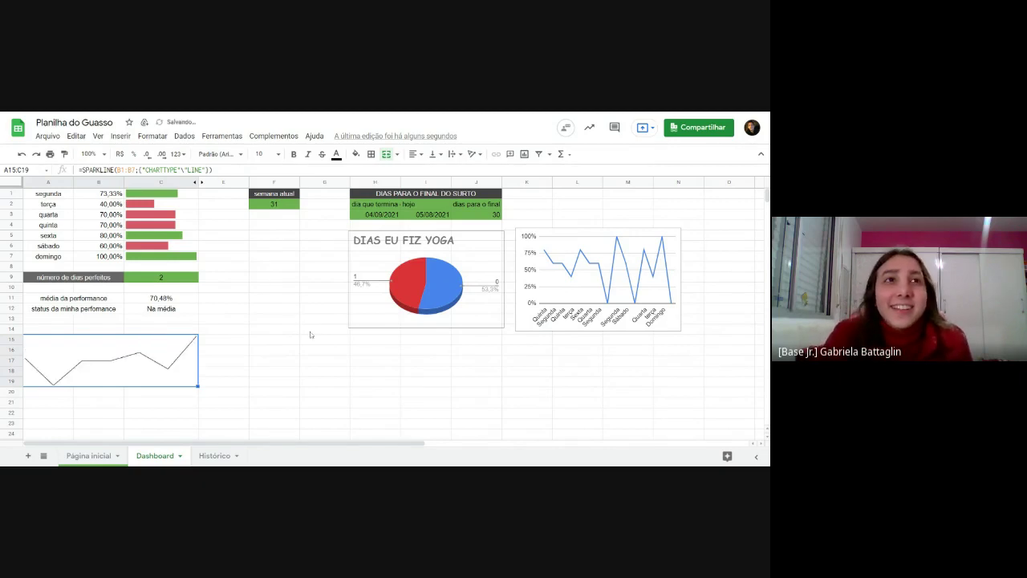
pyautogui.hotkey('ctrl', 'y')
pyautogui.hotkey('ctrl', 'z')
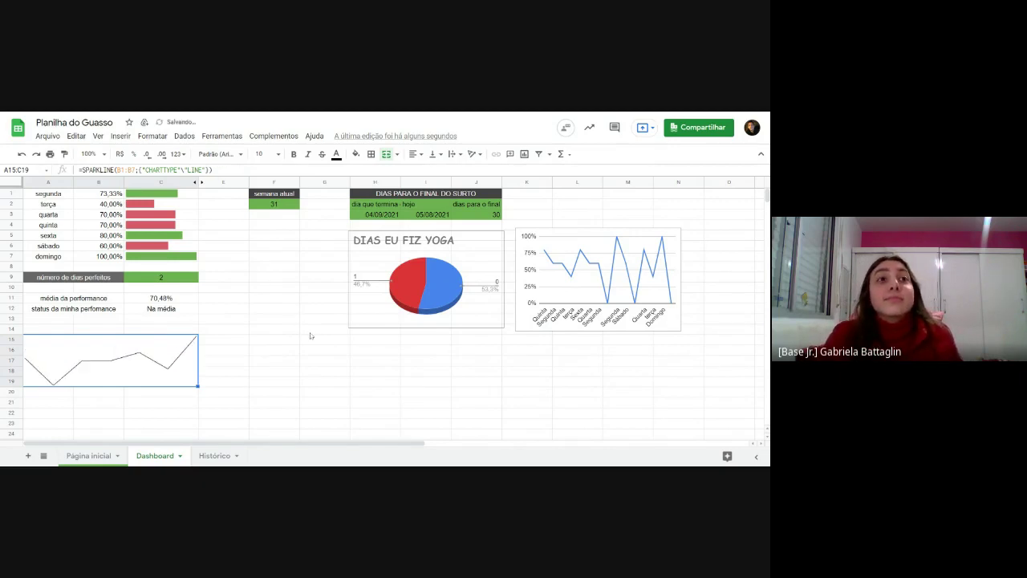
pyautogui.hotkey('ctrl', 'y')
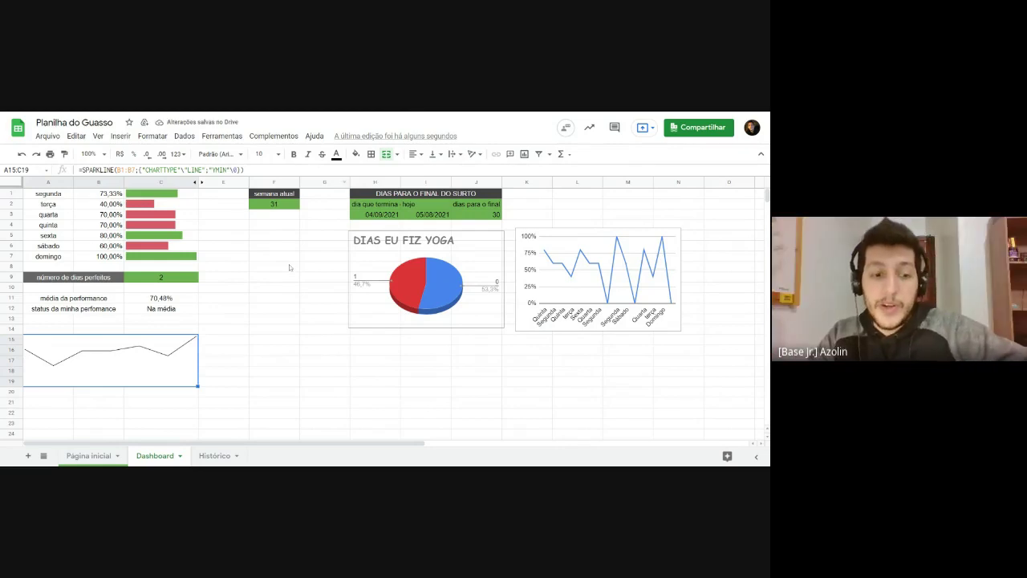
pyautogui.hotkey('ctrl', 'z')
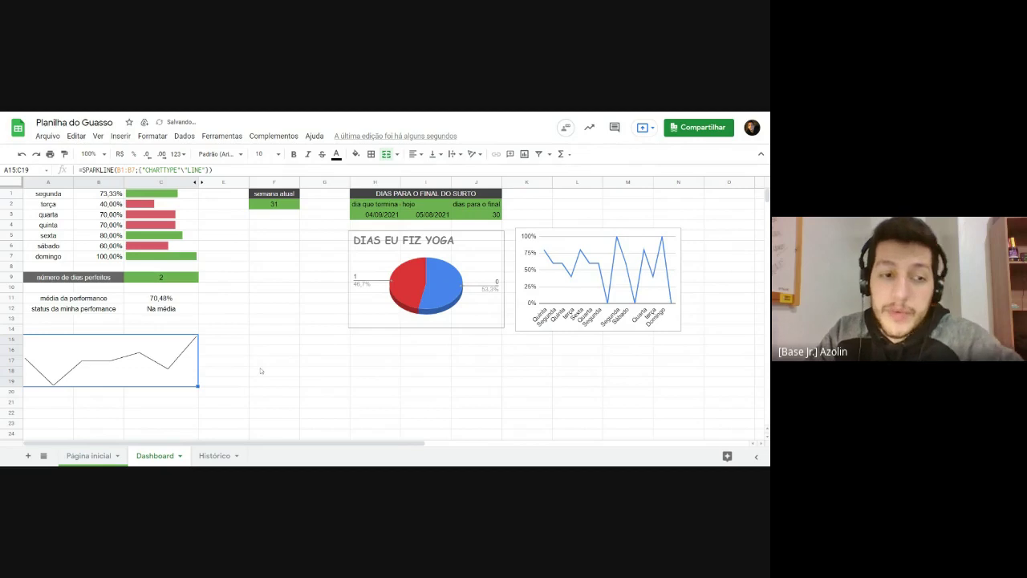
pyautogui.click(261, 370)
pyautogui.click(74, 369)
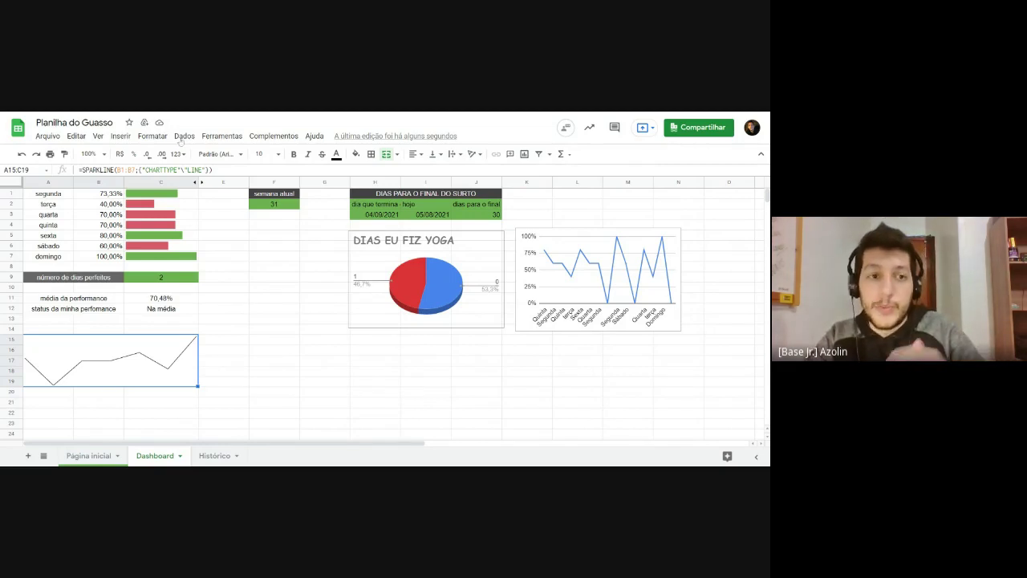
pyautogui.click(103, 206)
pyautogui.click(101, 371)
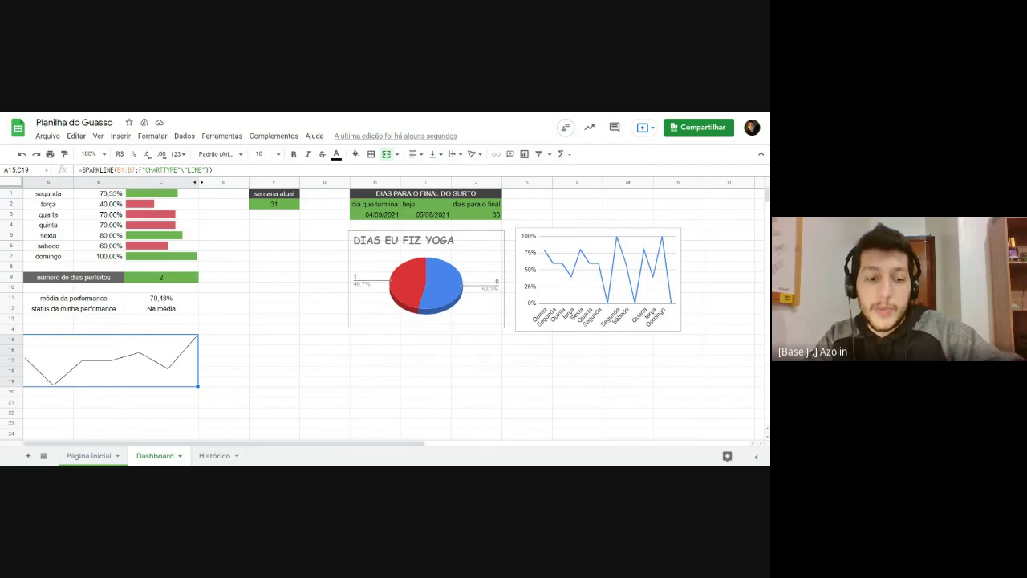
pyautogui.write(';"YMIN"\\0')
pyautogui.press('Return')
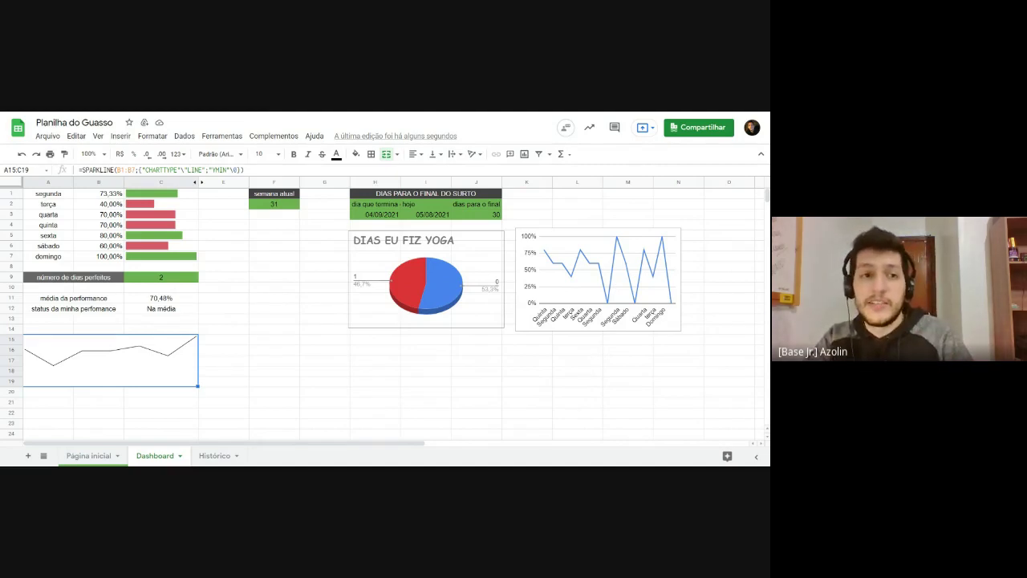
# Step: Set domingo's value in B7 to 80%, dropping the average to 67,62%
pyautogui.click(115, 255)
pyautogui.write('80%')
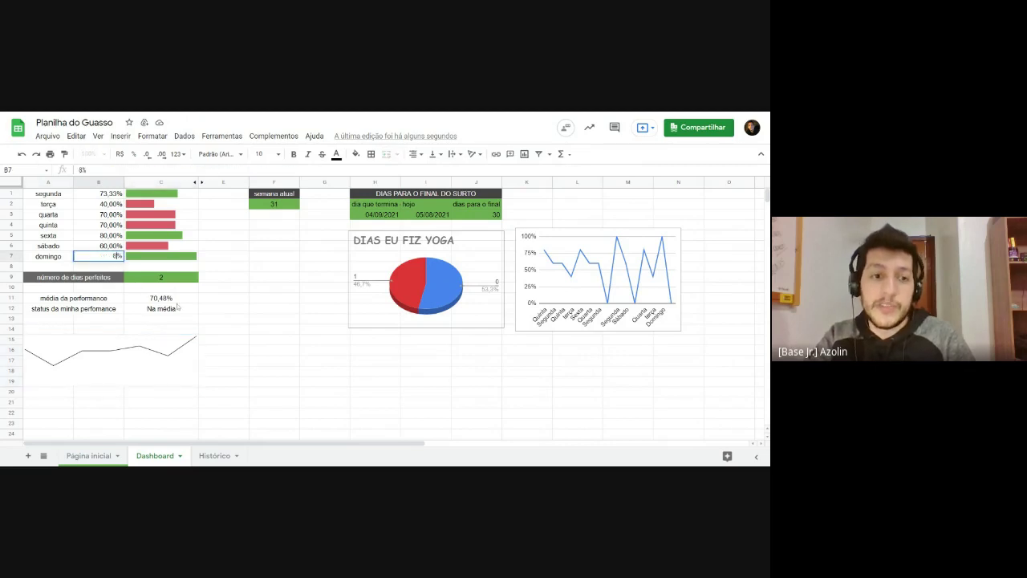
pyautogui.press('Return')
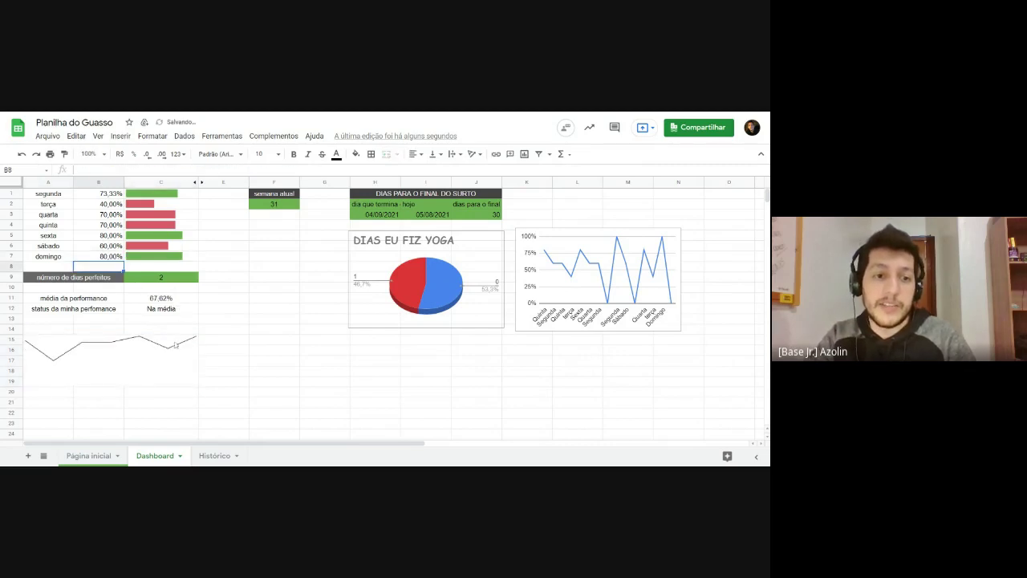
pyautogui.click(176, 346)
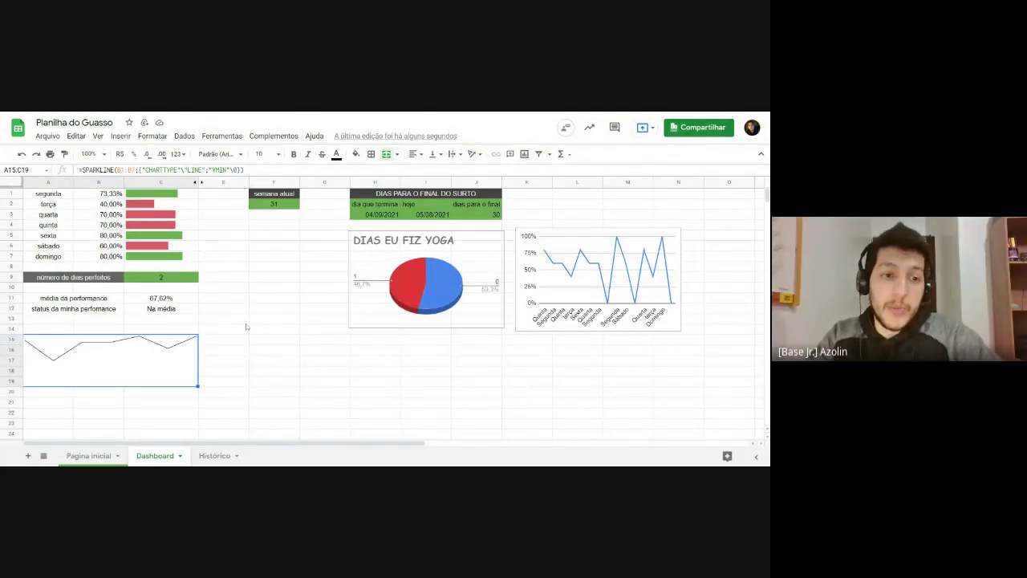
# Step: Add ;"YMAX"\1 to the SPARKLINE formula so the line runs from 0 to 1
pyautogui.click(97, 256)
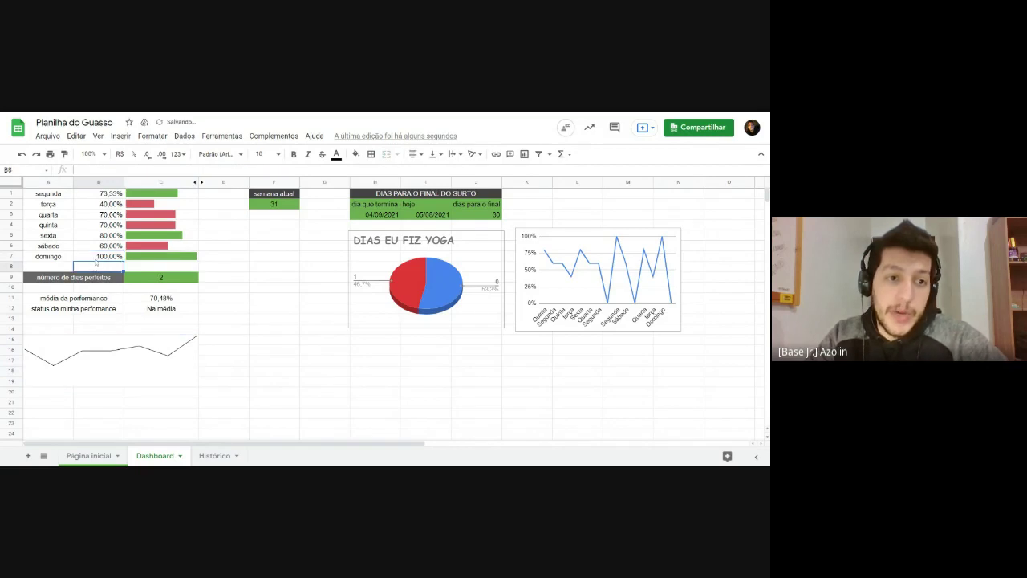
pyautogui.doubleClick(163, 368)
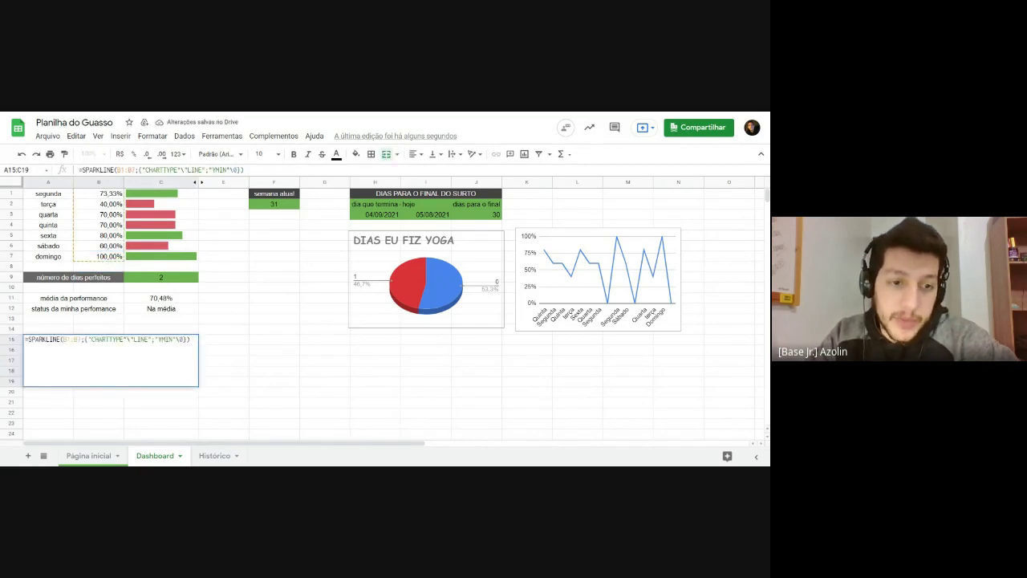
pyautogui.write('; ')
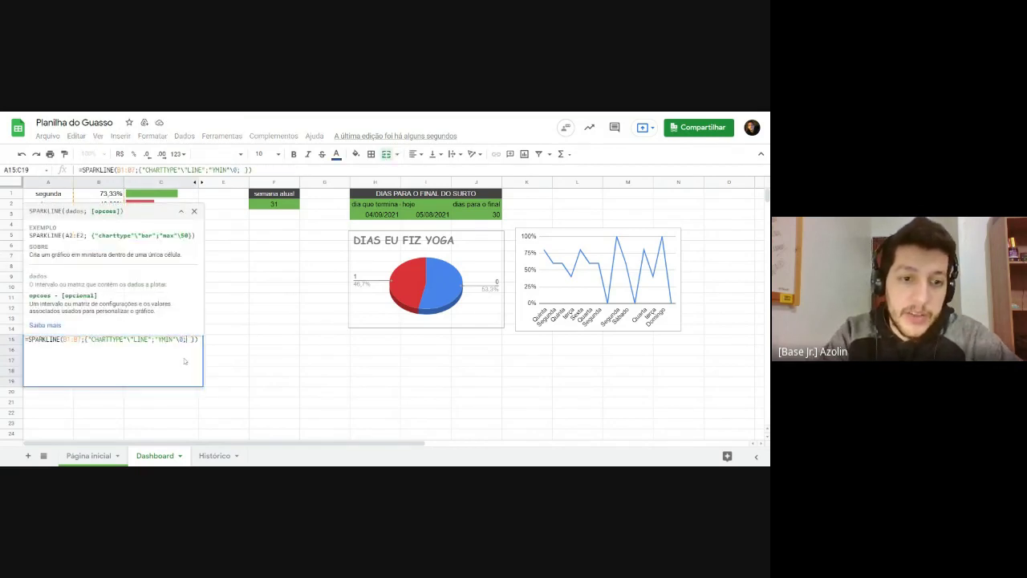
pyautogui.write('"Y')
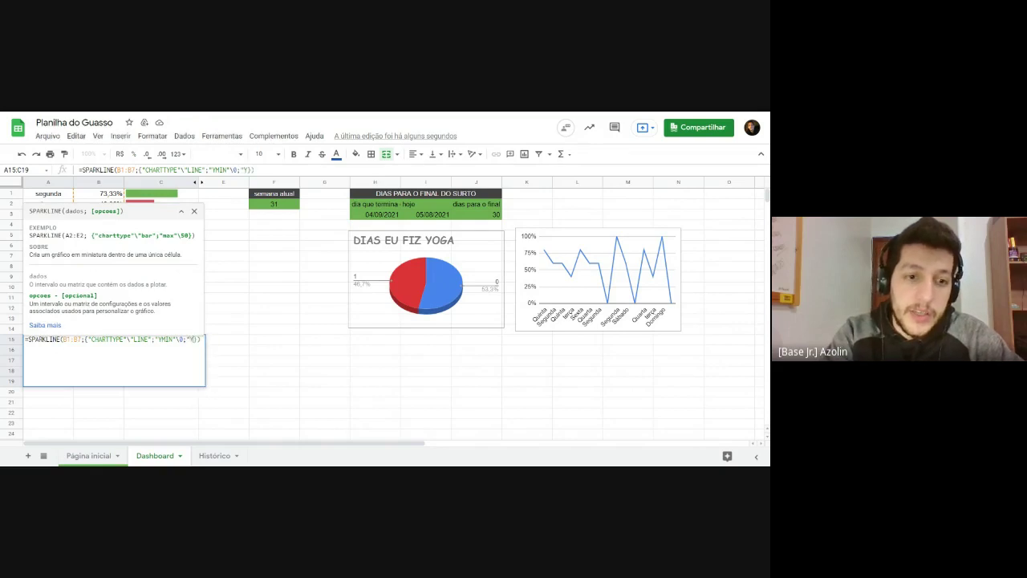
pyautogui.write('MAX')
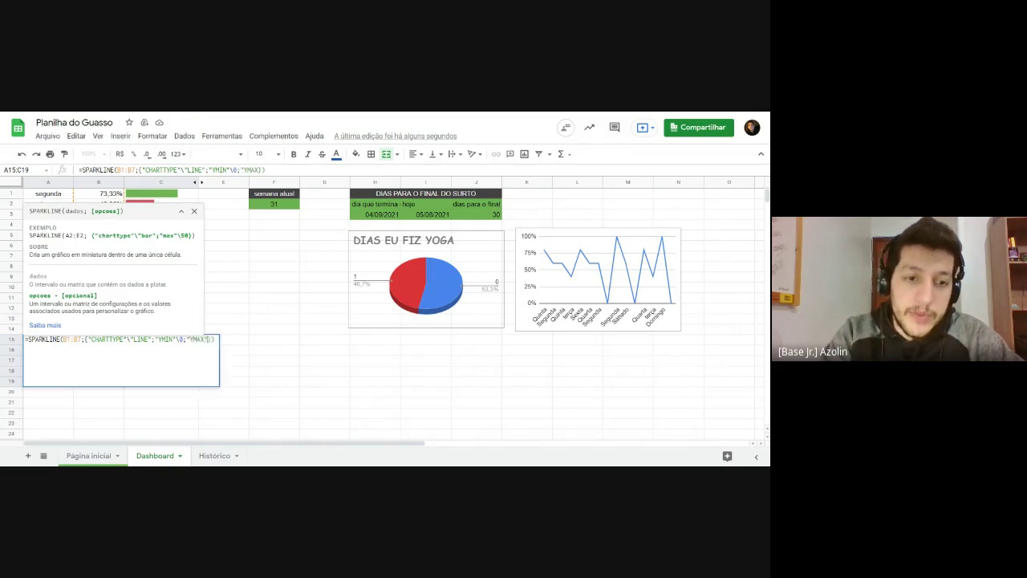
pyautogui.write('\\')
pyautogui.press('BackSpace')
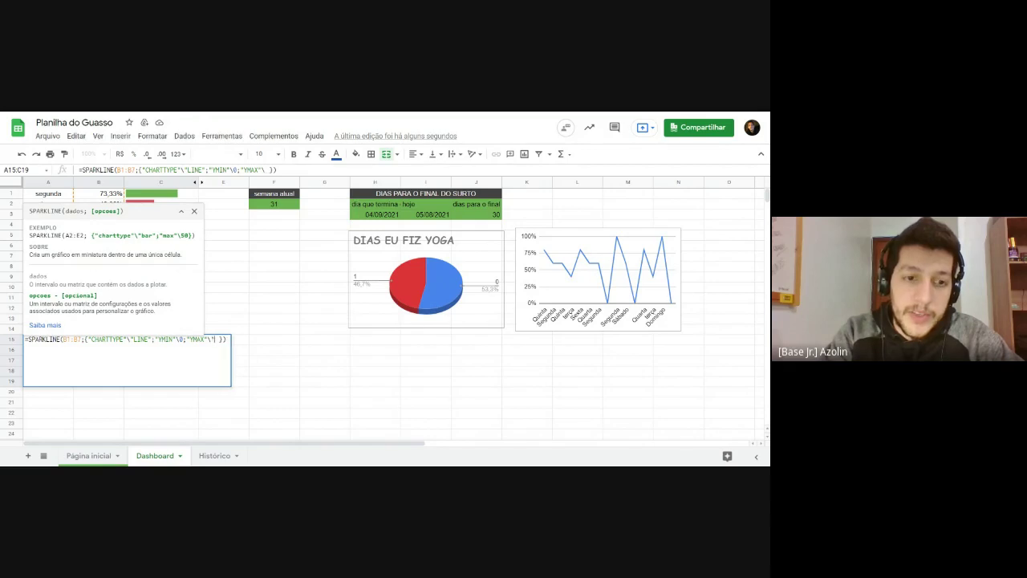
pyautogui.write('1')
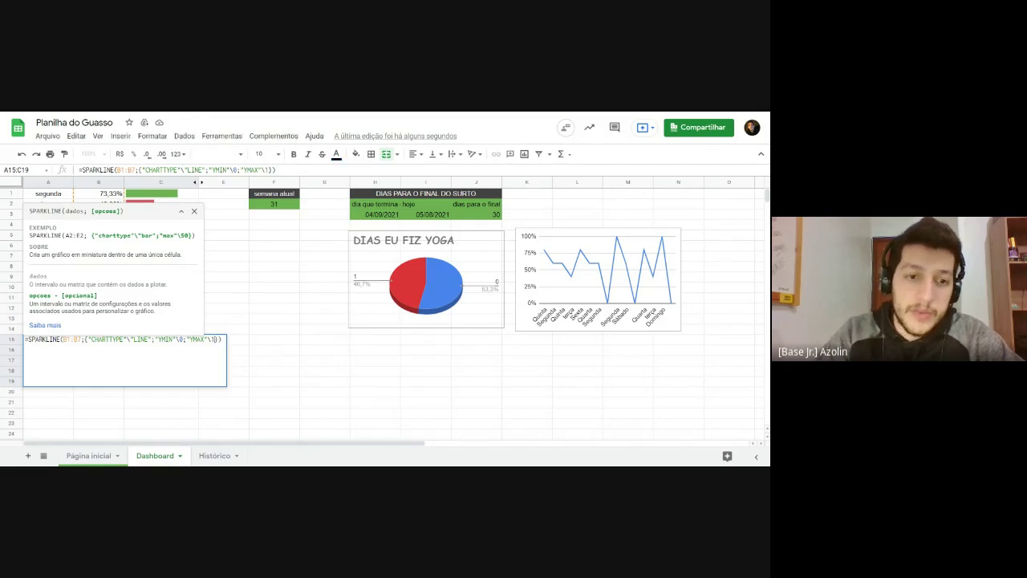
pyautogui.press('Return')
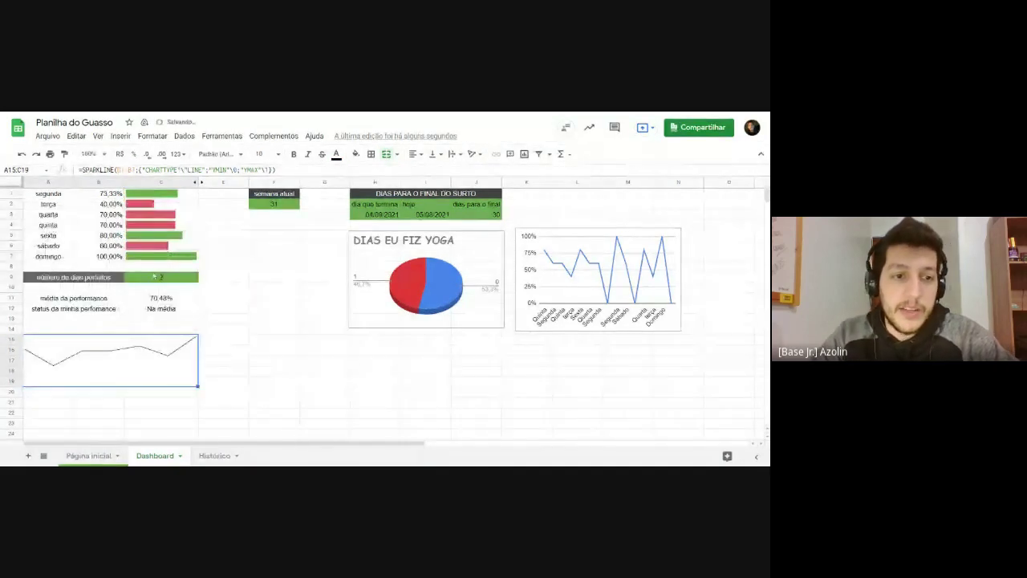
# Step: Test domingo's B7 at 80, then undo it back to 100%
pyautogui.click(116, 256)
pyautogui.write('80')
pyautogui.press('Return')
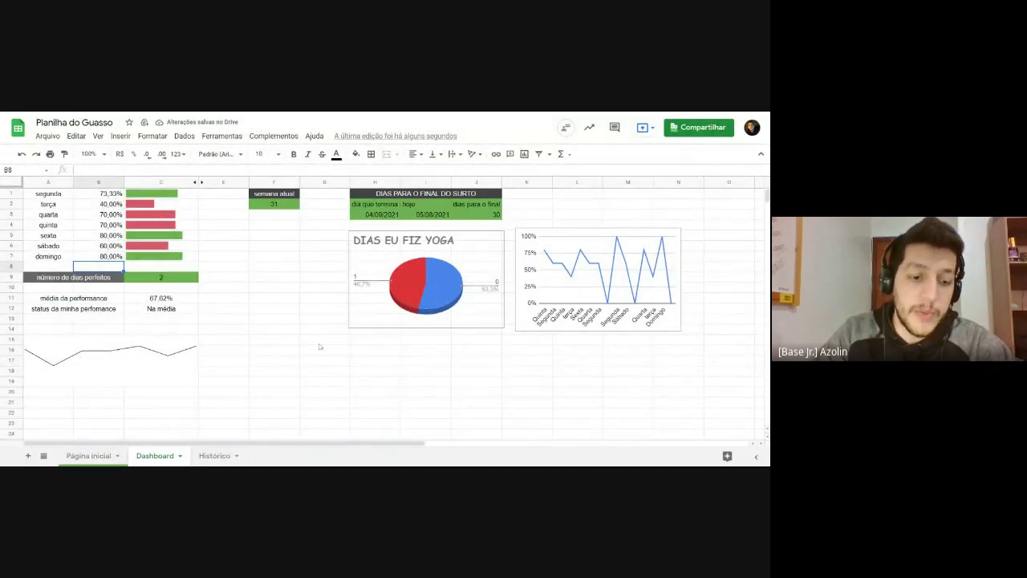
pyautogui.hotkey('ctrl', 'z')
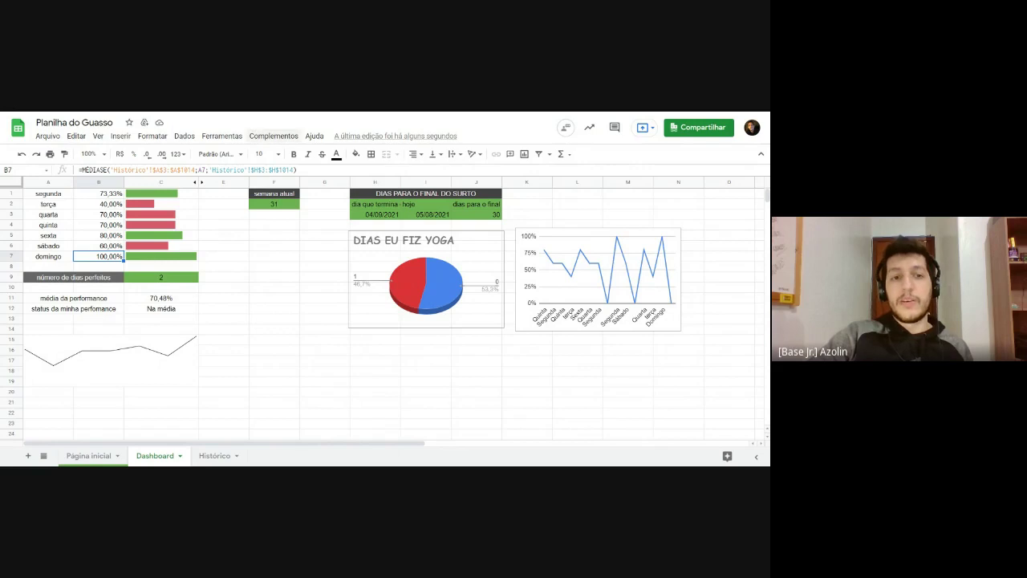
# Step: Inspect F2's =ISOWEEKNUM(HOJE()) formula without changing it
pyautogui.click(279, 207)
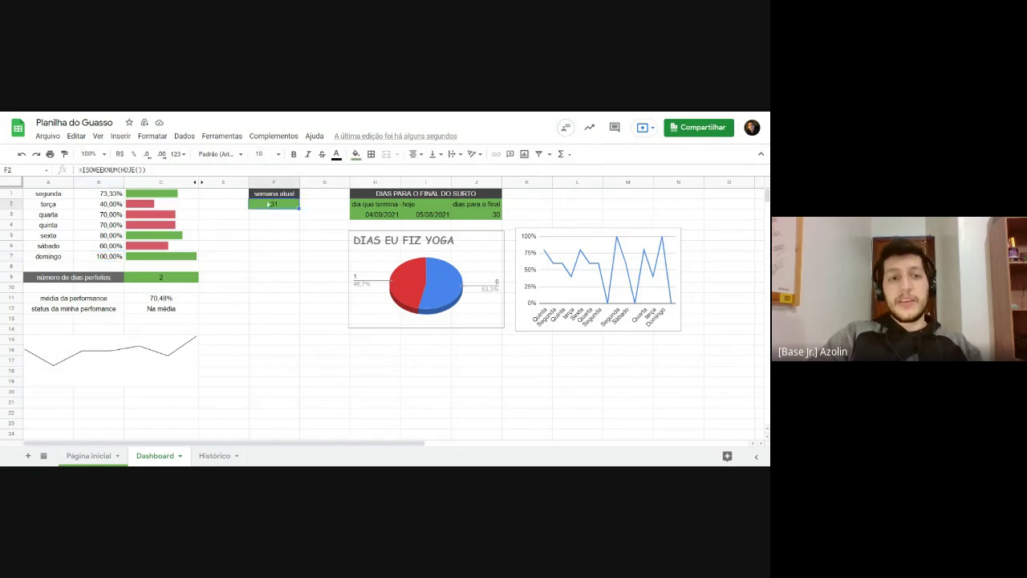
pyautogui.doubleClick(279, 204)
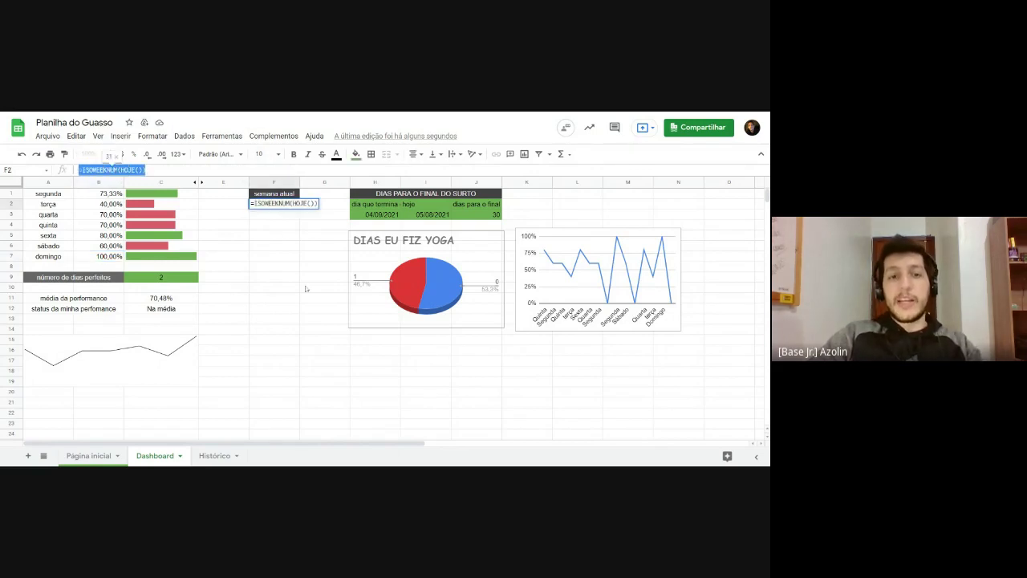
pyautogui.click(306, 289)
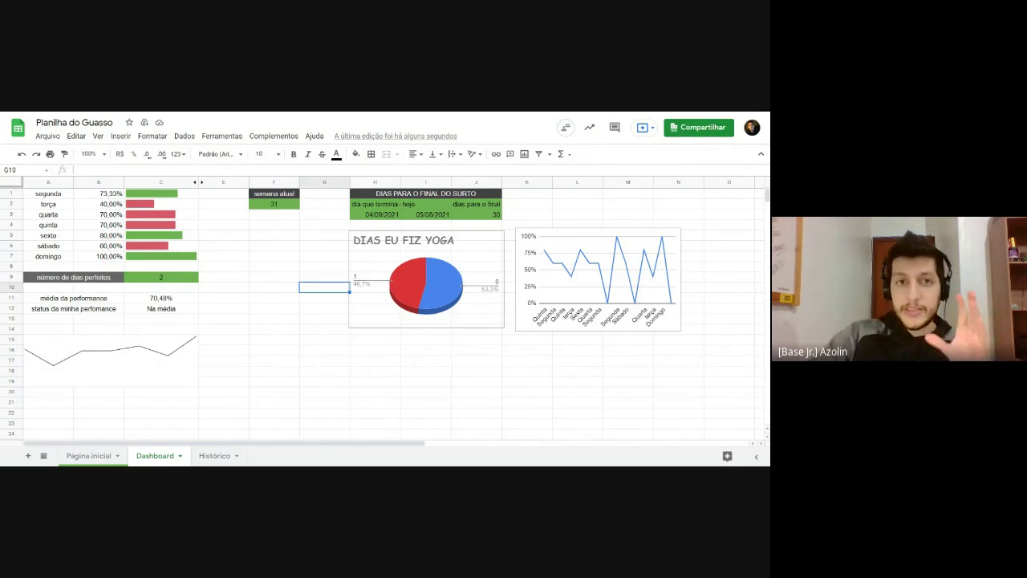
# Step: Start an =ISOWEEKNUM( formula in F7, cancel it, and return to the SPARKLINE help page
pyautogui.click(265, 246)
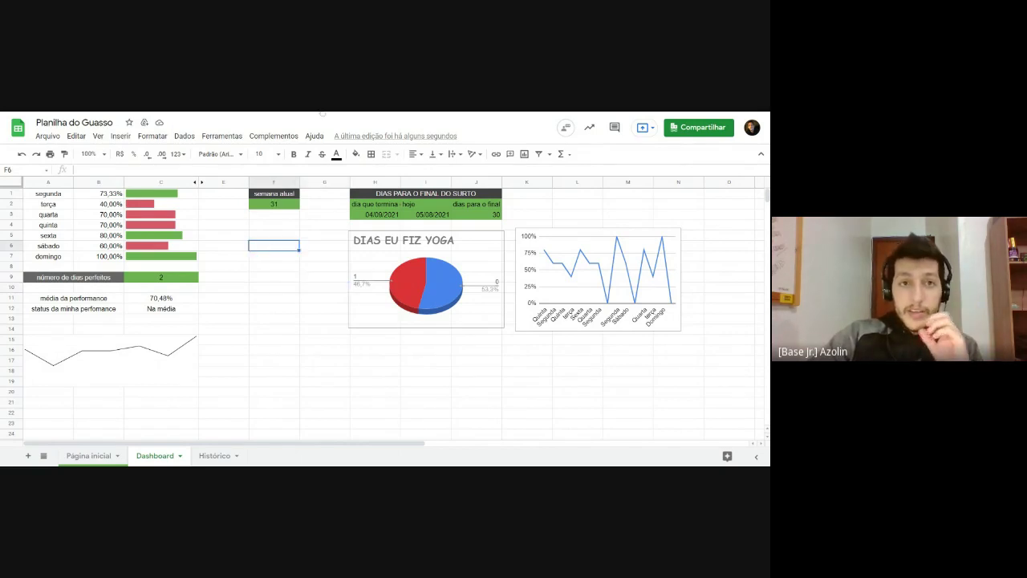
pyautogui.doubleClick(269, 257)
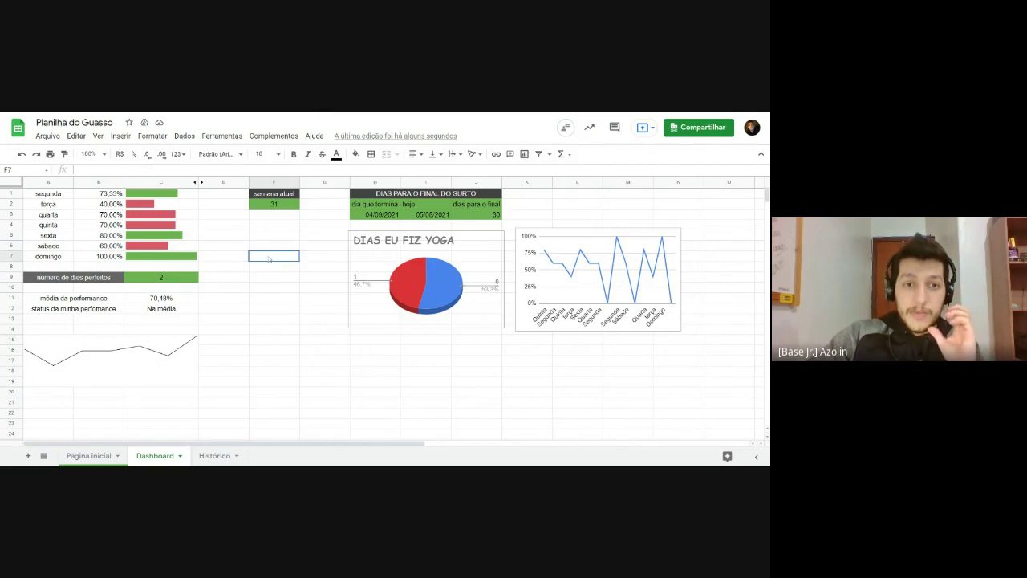
pyautogui.write('=')
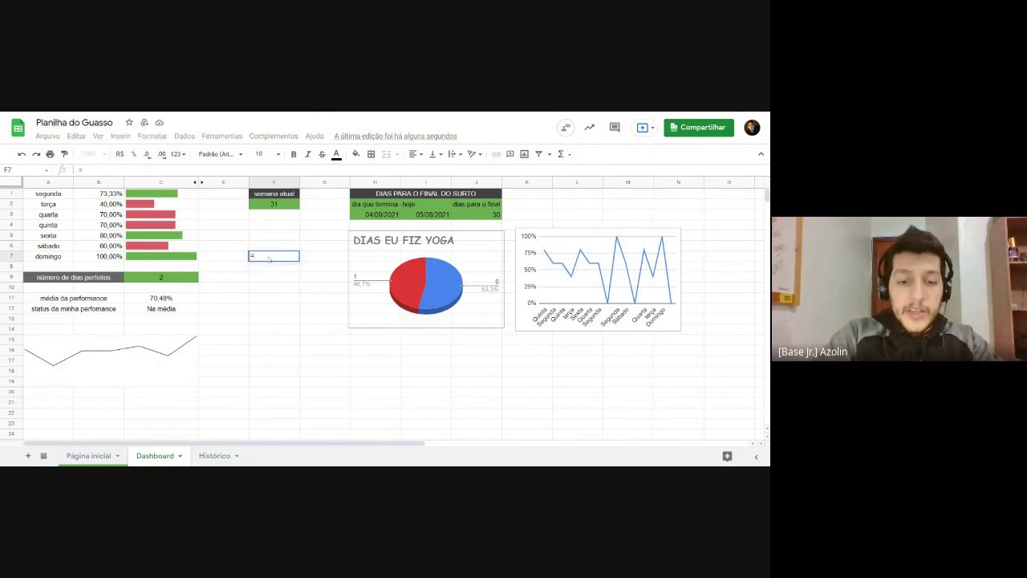
pyautogui.write('ISOWEEKNUM(')
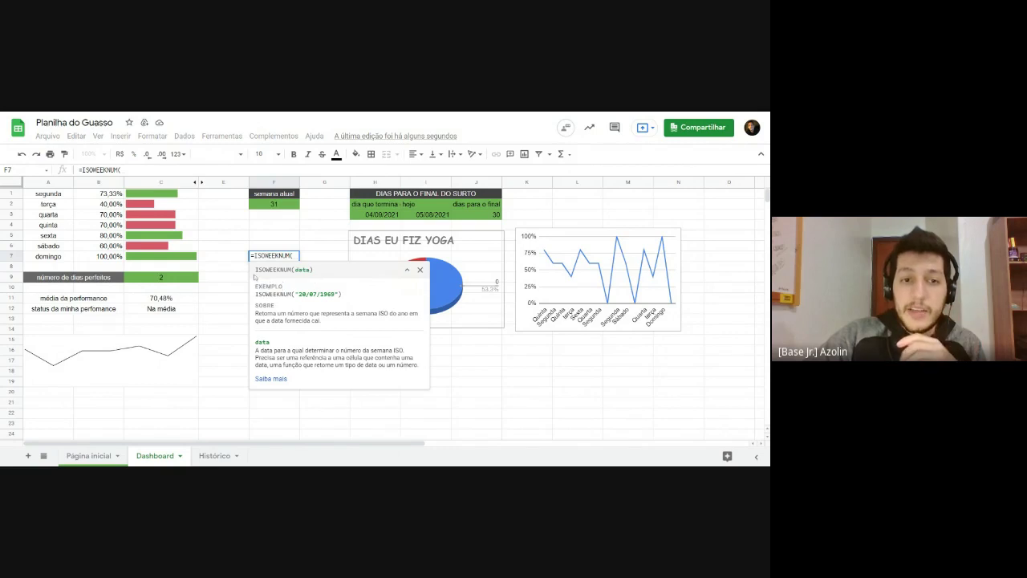
pyautogui.moveTo(255, 270); pyautogui.dragTo(321, 374)
pyautogui.click(323, 382)
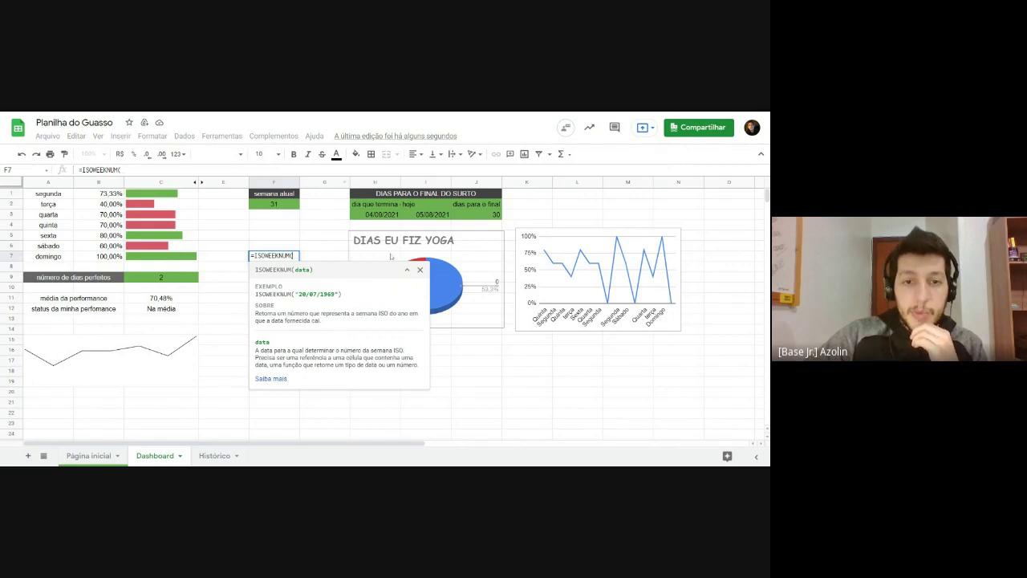
pyautogui.click(419, 269)
pyautogui.click(325, 286)
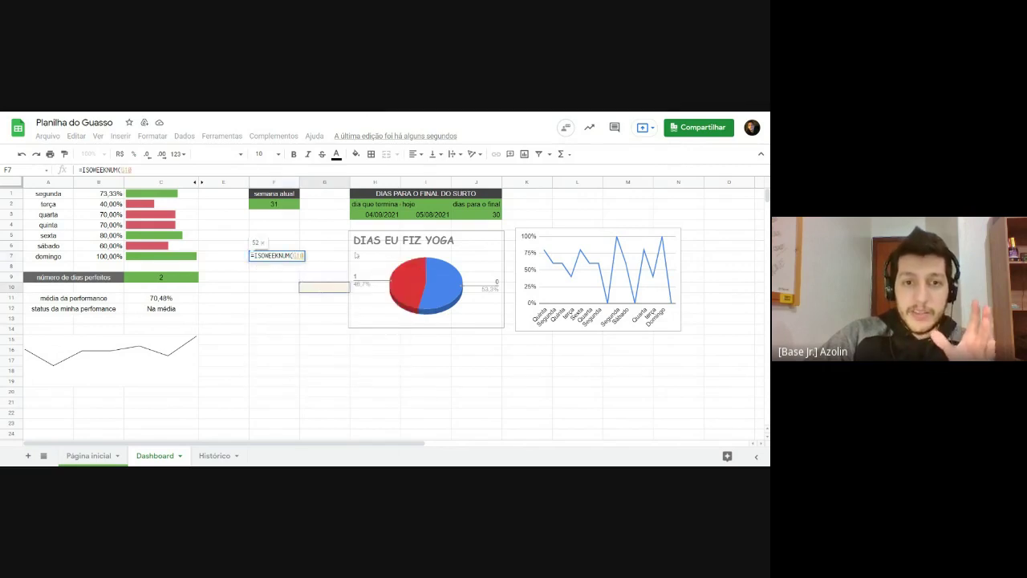
pyautogui.press('Escape')
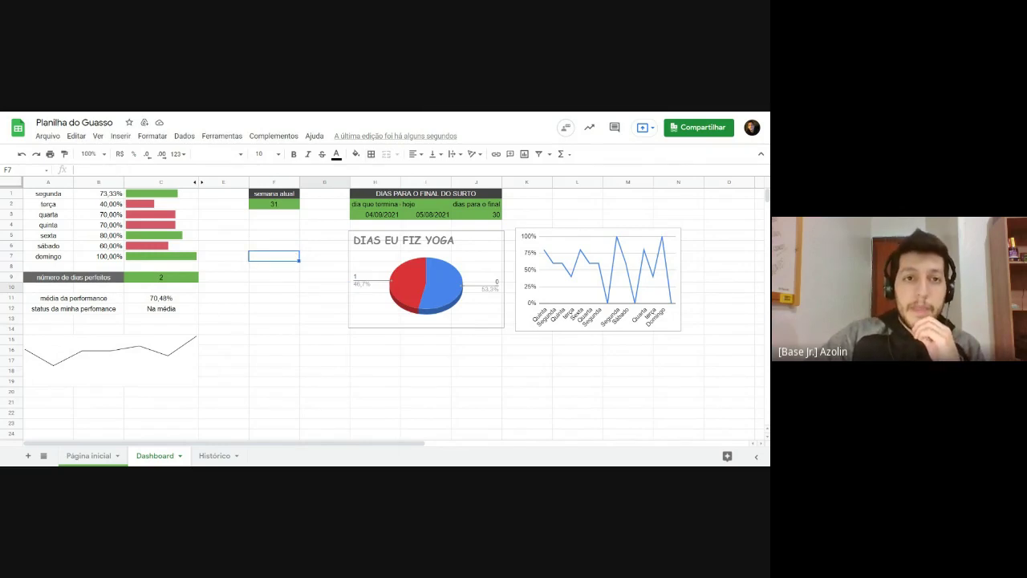
pyautogui.hotkey('ctrl', 'Tab')
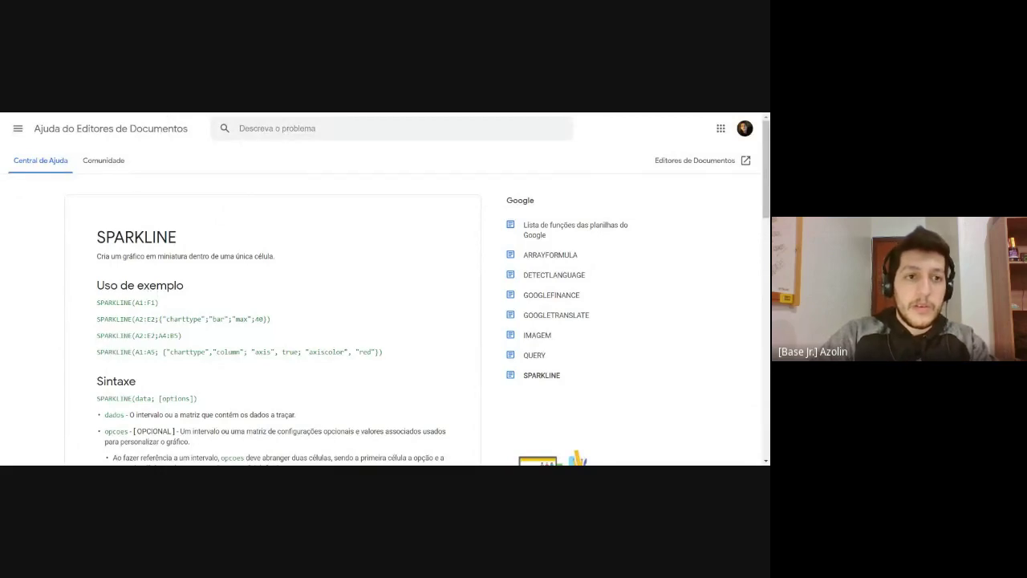
# Step: Search Google for 'fórmulas google planilhas' and open 'Lista de funções das planilhas do Google'
pyautogui.hotkey('ctrl', 'Tab')
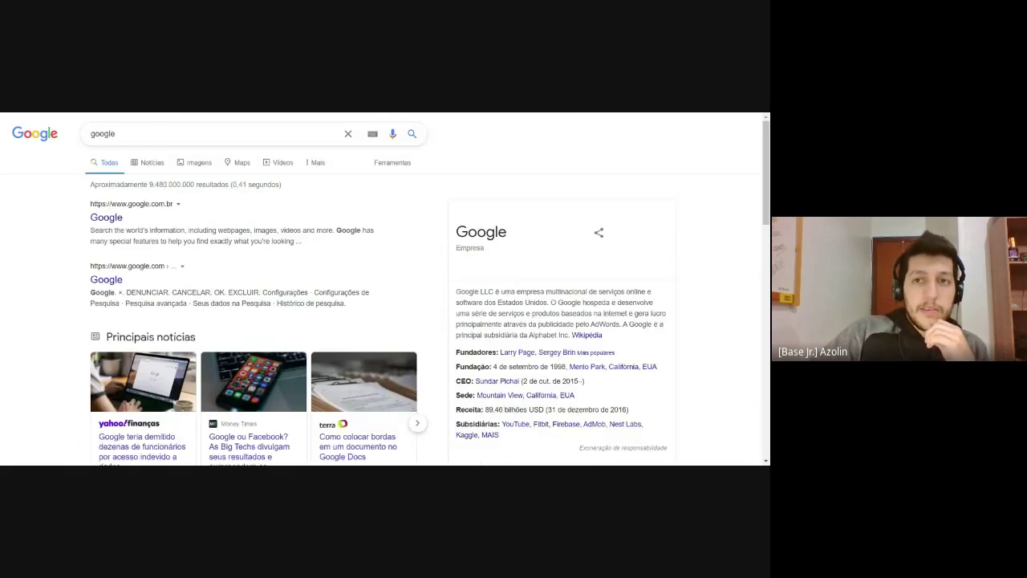
pyautogui.doubleClick(103, 134)
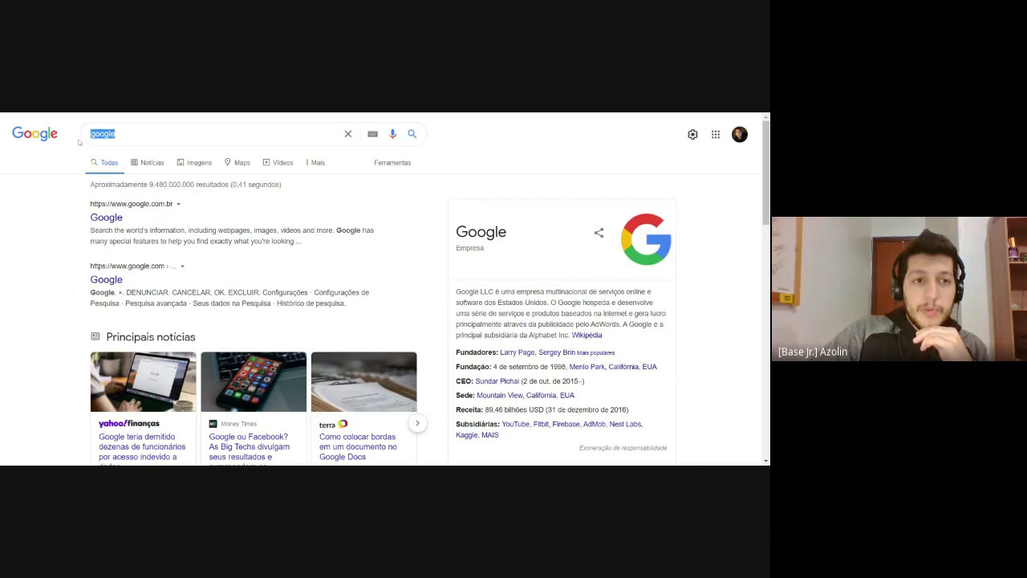
pyautogui.press('BackSpace')
pyautogui.write('fór')
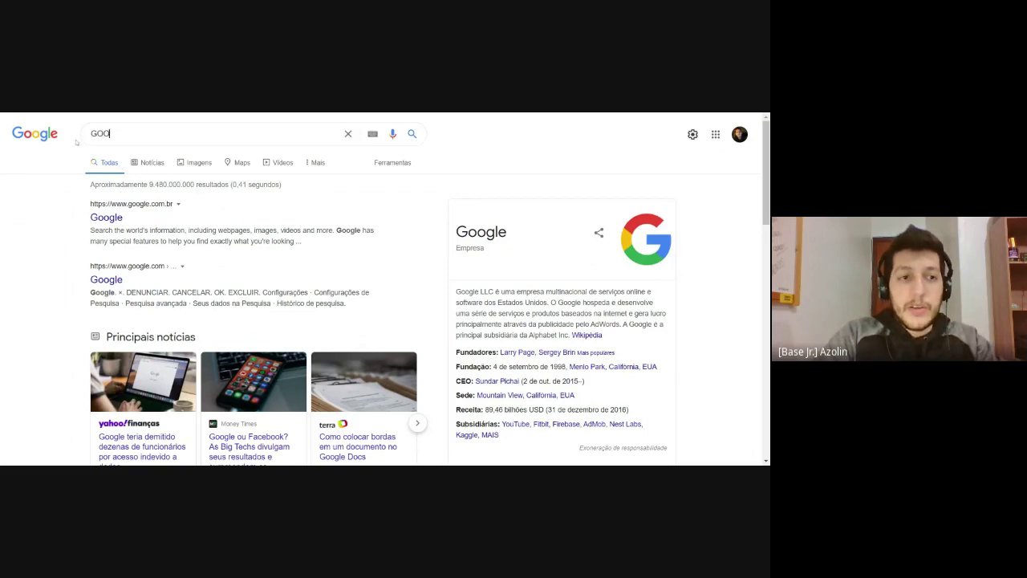
pyautogui.press('BackSpace')
pyautogui.press('BackSpace')
pyautogui.press('BackSpace')
pyautogui.write('FÓRMULAS GOOGLE')
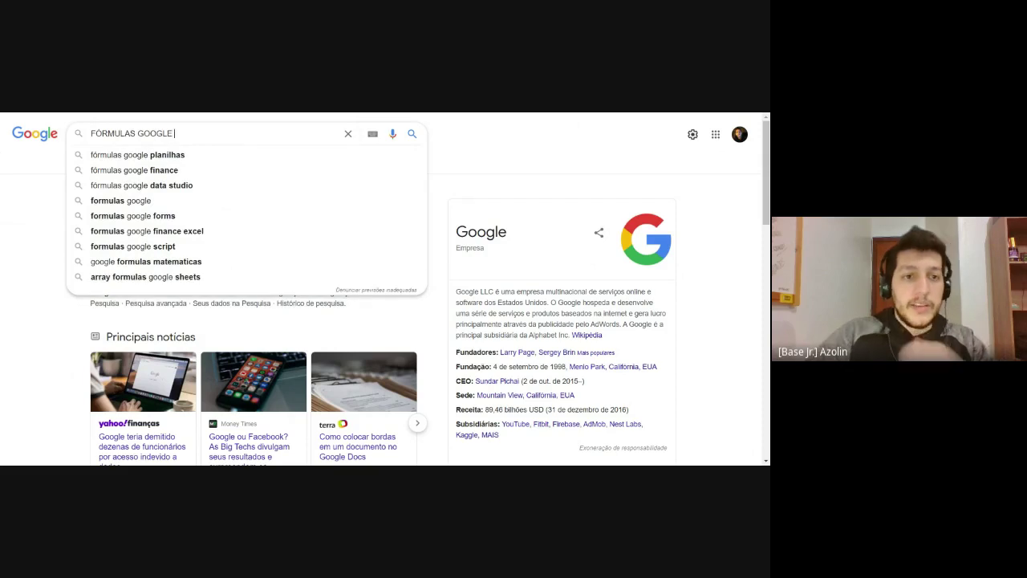
pyautogui.click(170, 157)
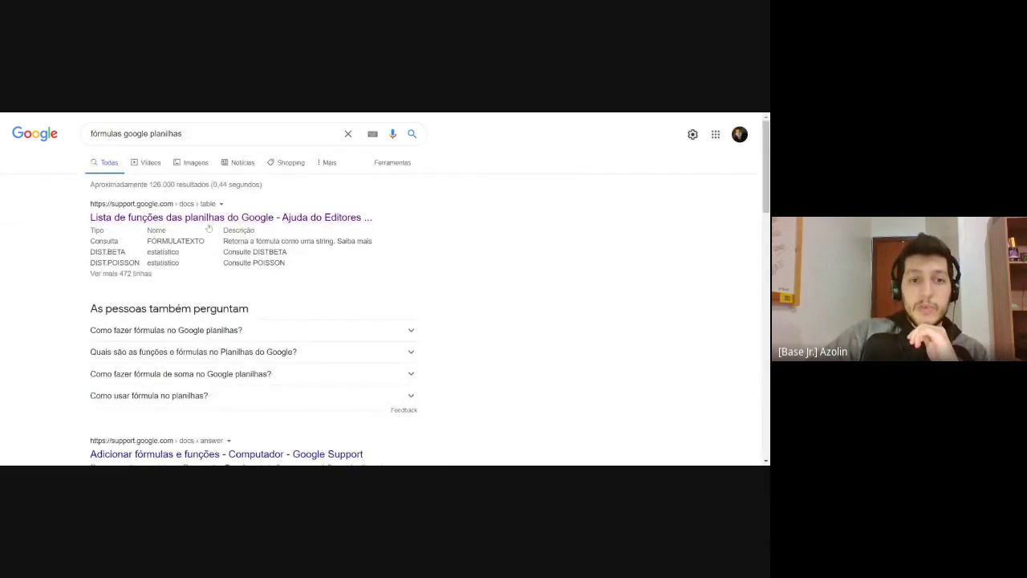
pyautogui.click(254, 225)
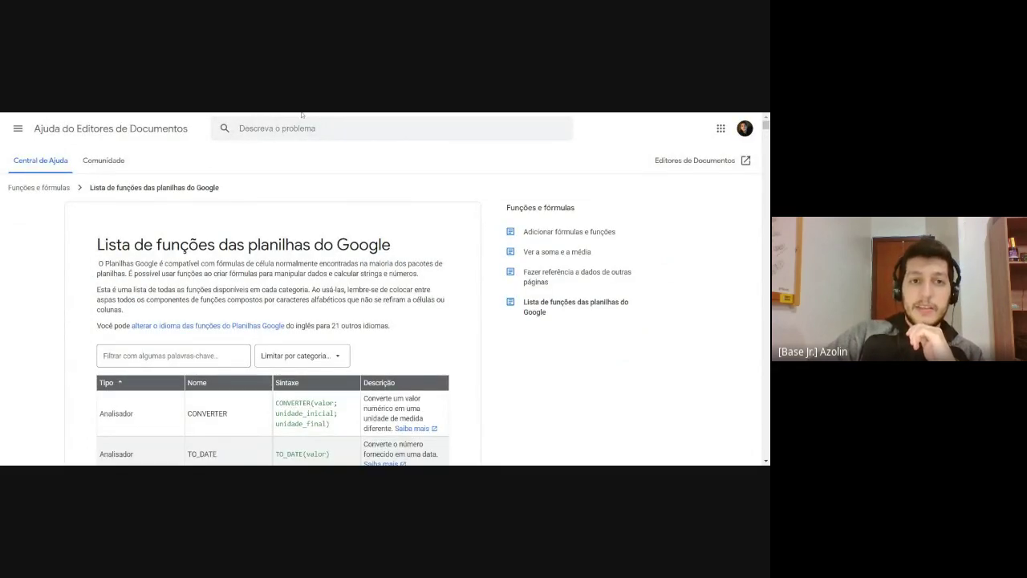
# Step: Scroll through the Google Sheets function list table to the Analisador functions
pyautogui.scroll(-5, 85, 281)
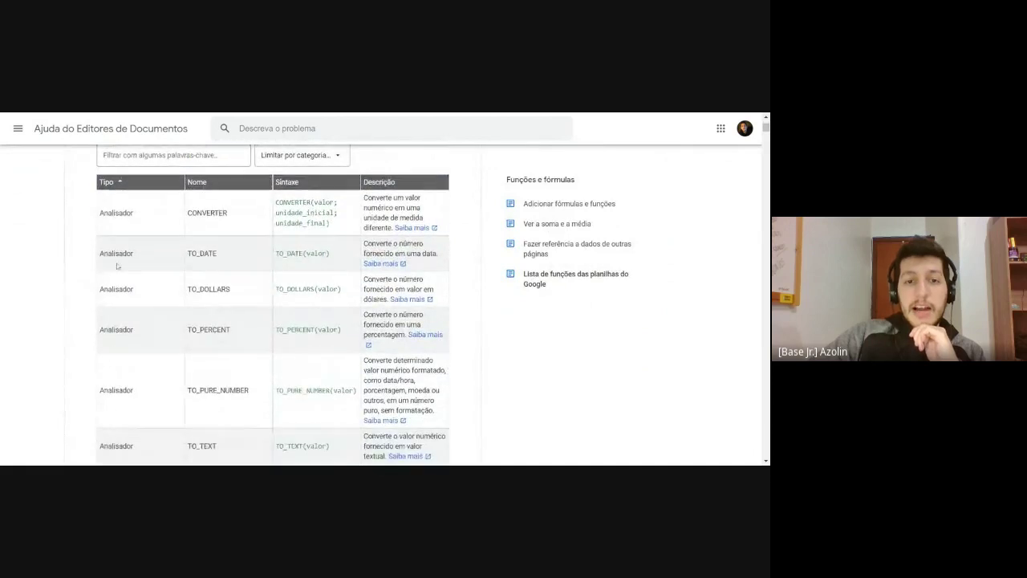
pyautogui.scroll(-8, 117, 266)
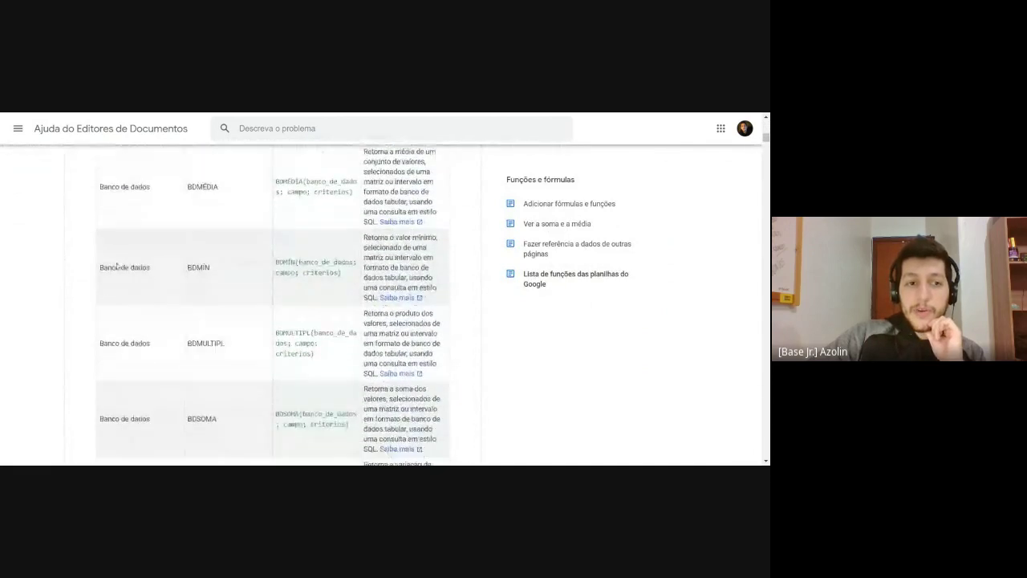
pyautogui.scroll(-10, 118, 266)
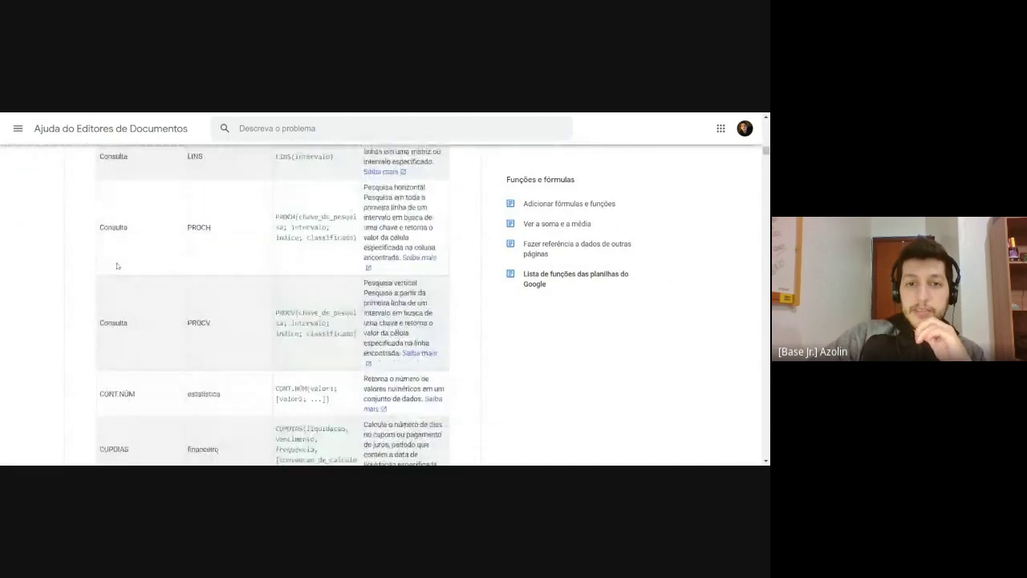
pyautogui.scroll(-10, 117, 265)
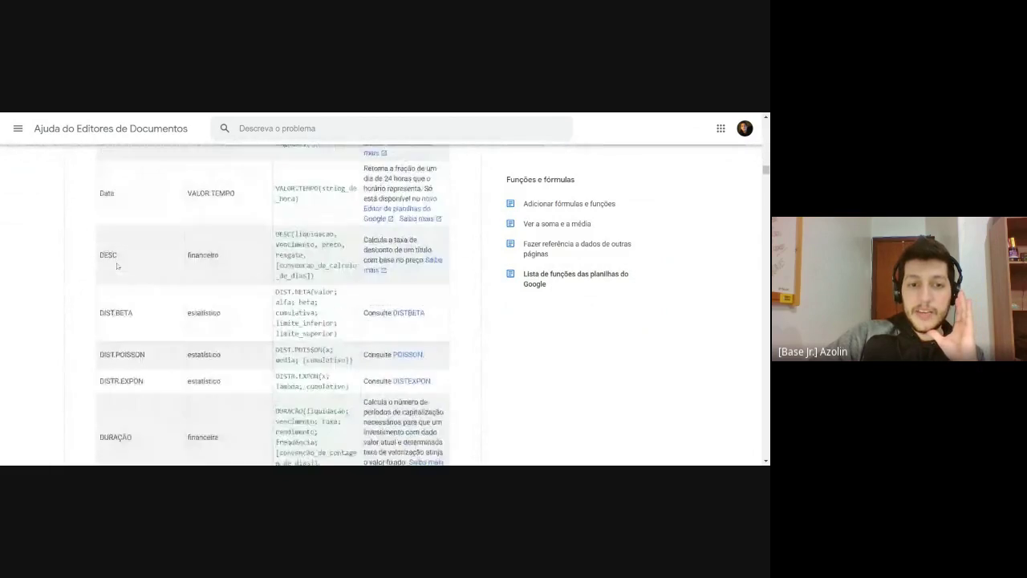
pyautogui.scroll(10, 117, 266)
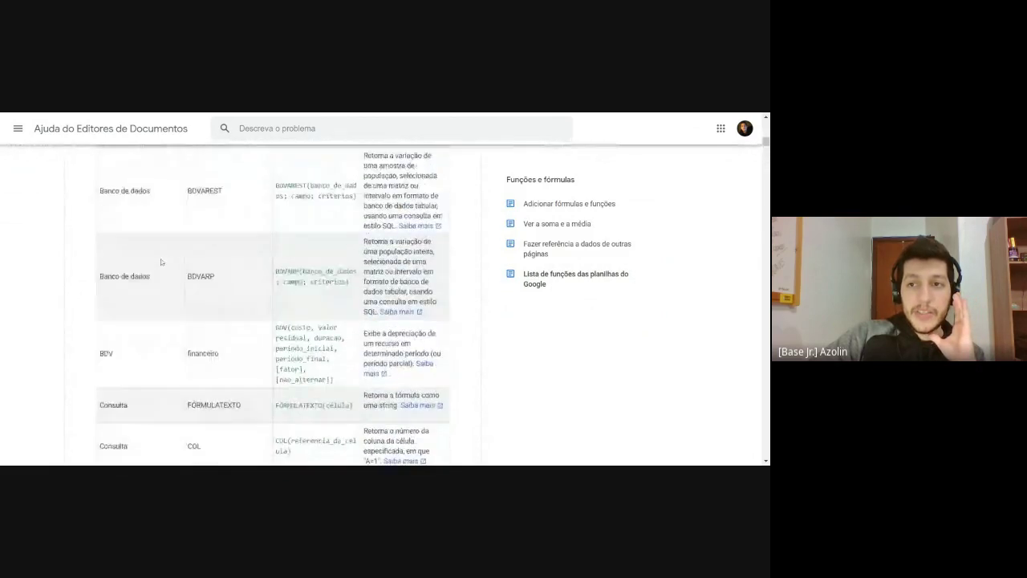
pyautogui.scroll(15, 161, 261)
pyautogui.scroll(-5, 168, 187)
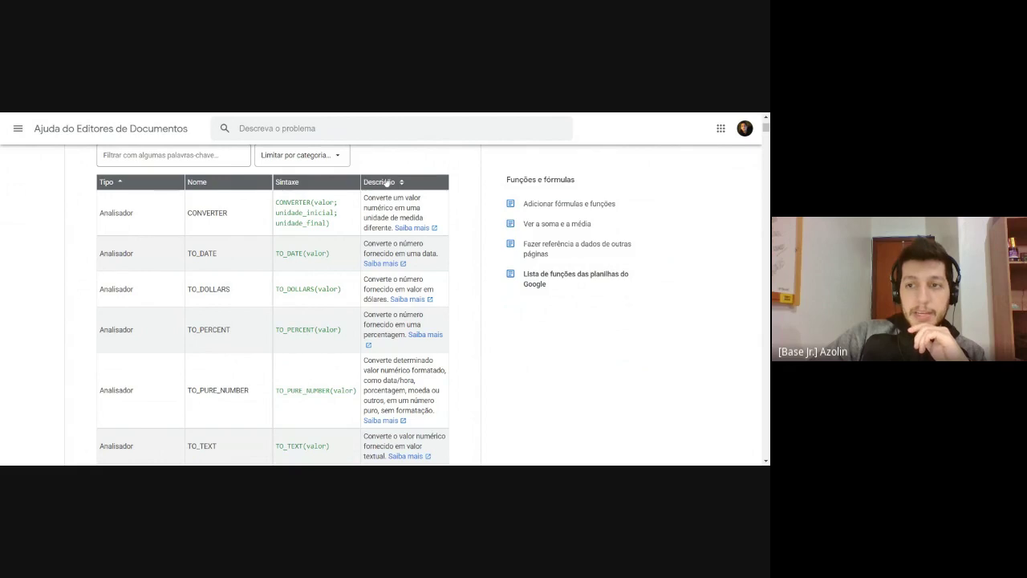
pyautogui.scroll(-20, 387, 182)
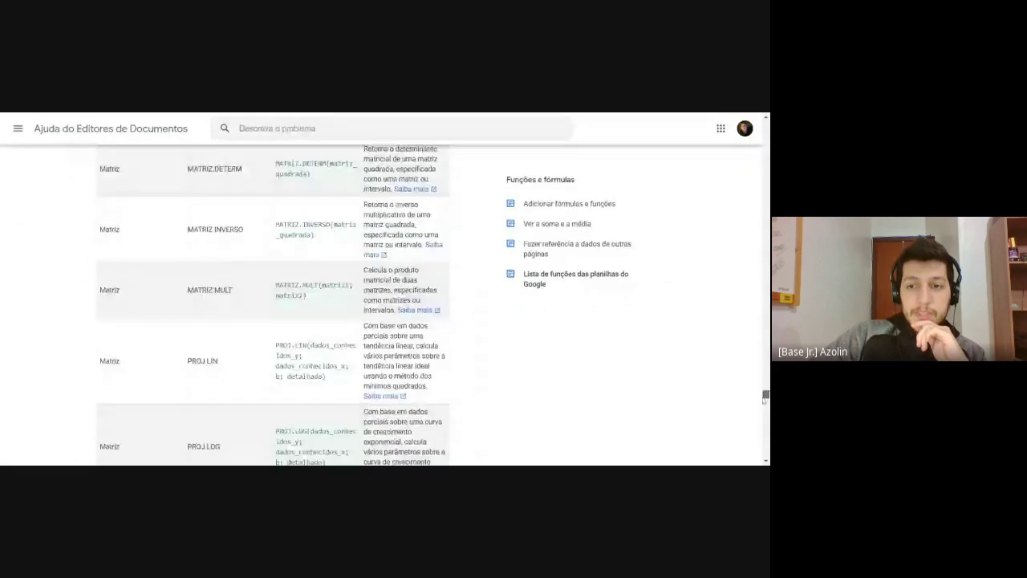
pyautogui.scroll(-5, 273, 305)
pyautogui.scroll(20, 273, 305)
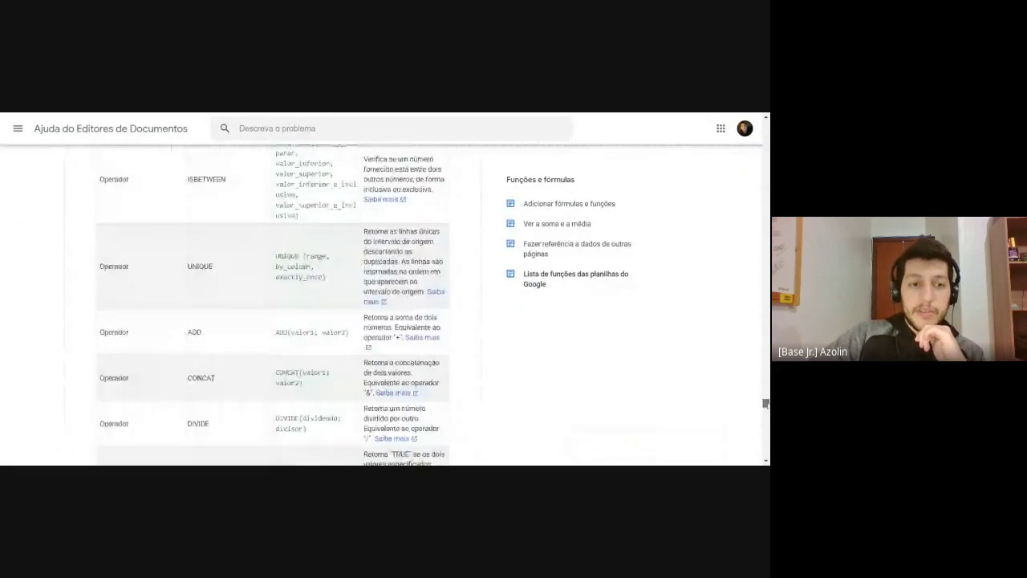
pyautogui.scroll(20, 395, 354)
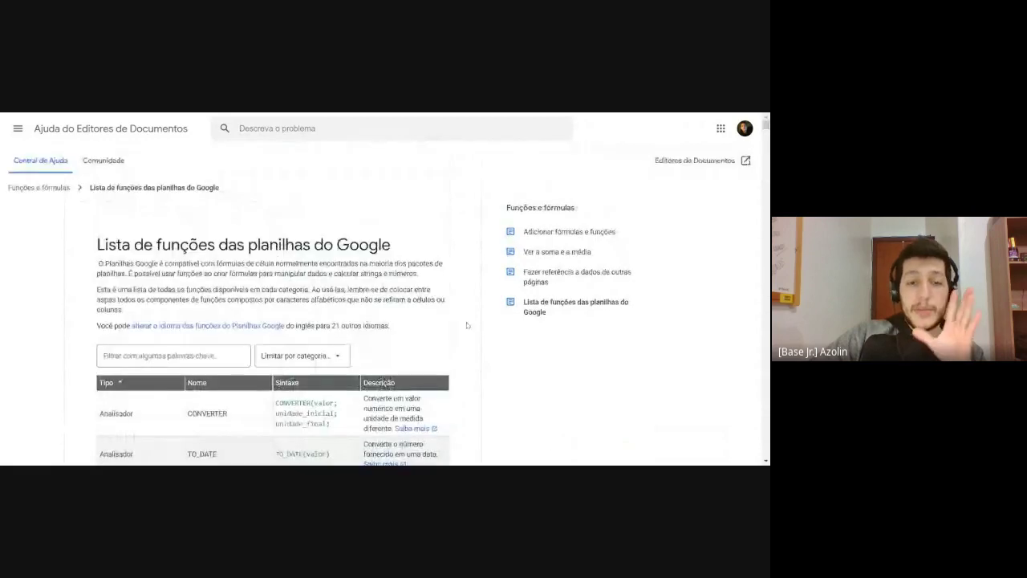
pyautogui.scroll(-4, 395, 354)
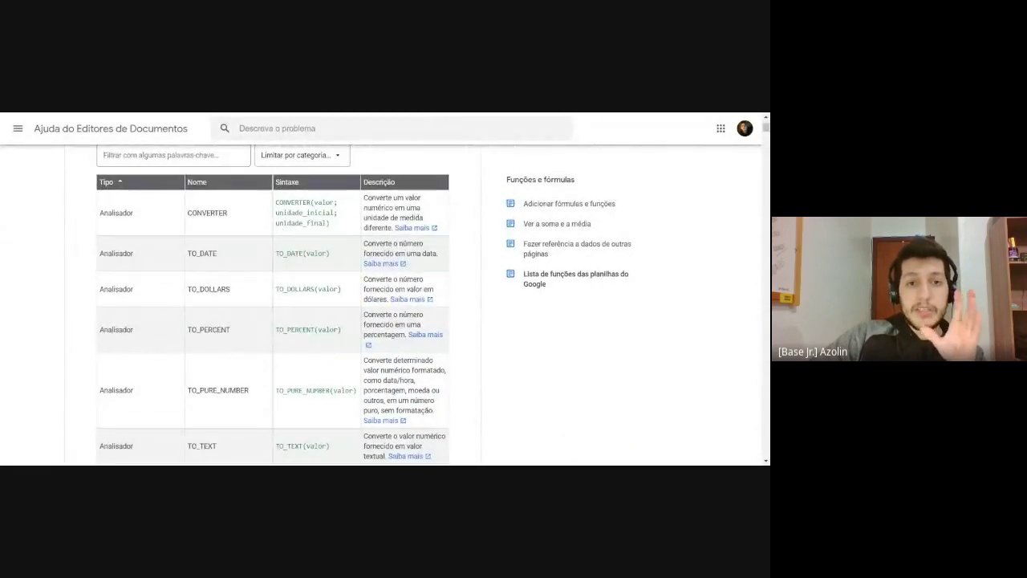
# Step: Highlight CONVERTER's unidade_inicial and unidade_final arguments, then return to the video call
pyautogui.moveTo(276, 201); pyautogui.dragTo(330, 202)
pyautogui.click(341, 228)
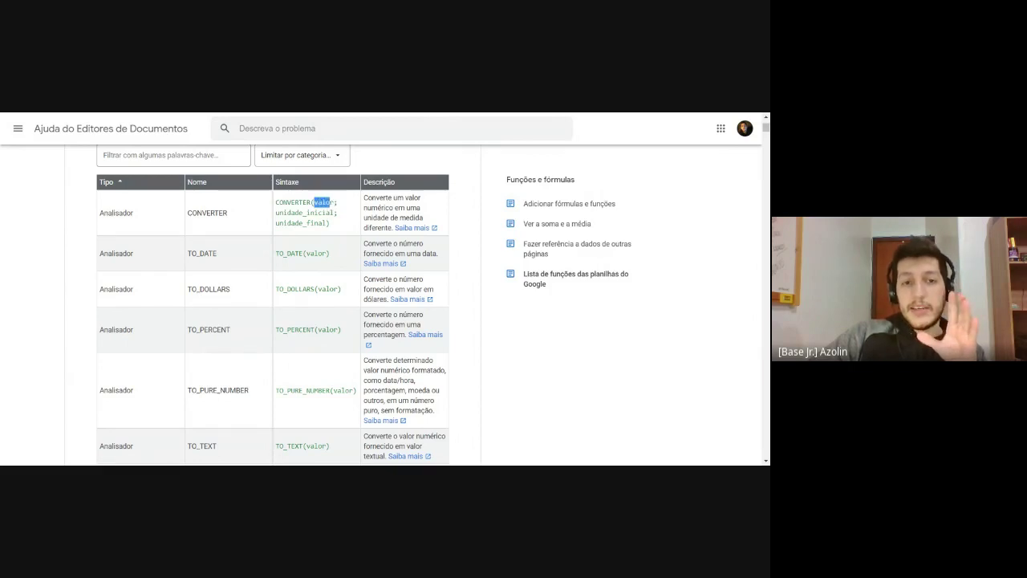
pyautogui.doubleClick(304, 213)
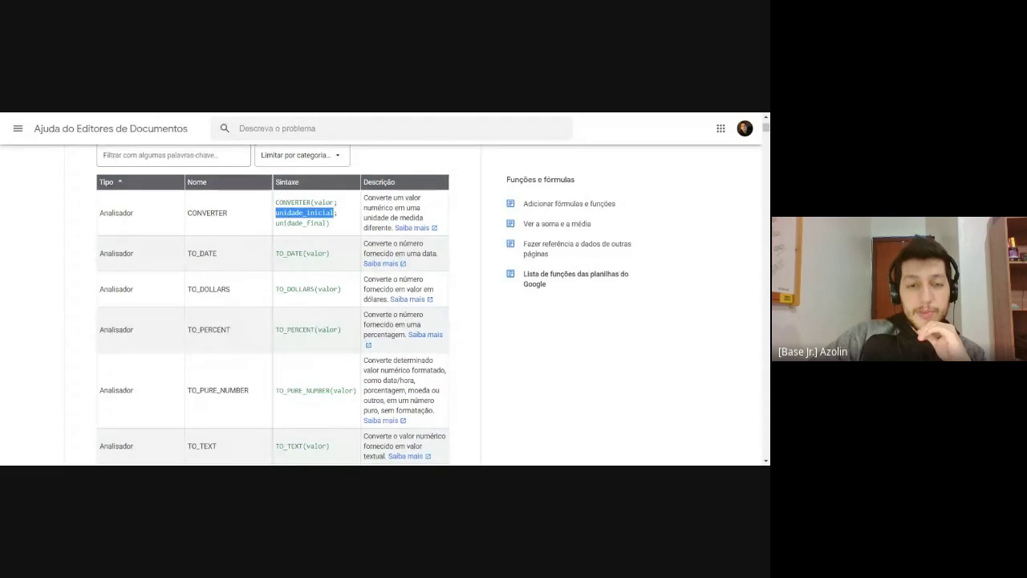
pyautogui.doubleClick(301, 223)
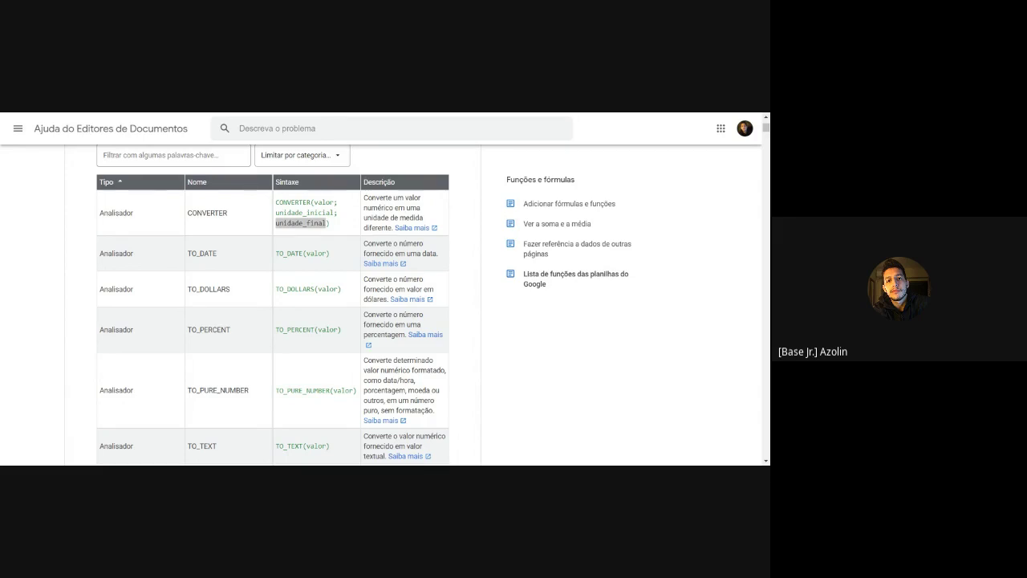
pyautogui.hotkey('alt', 'Tab')
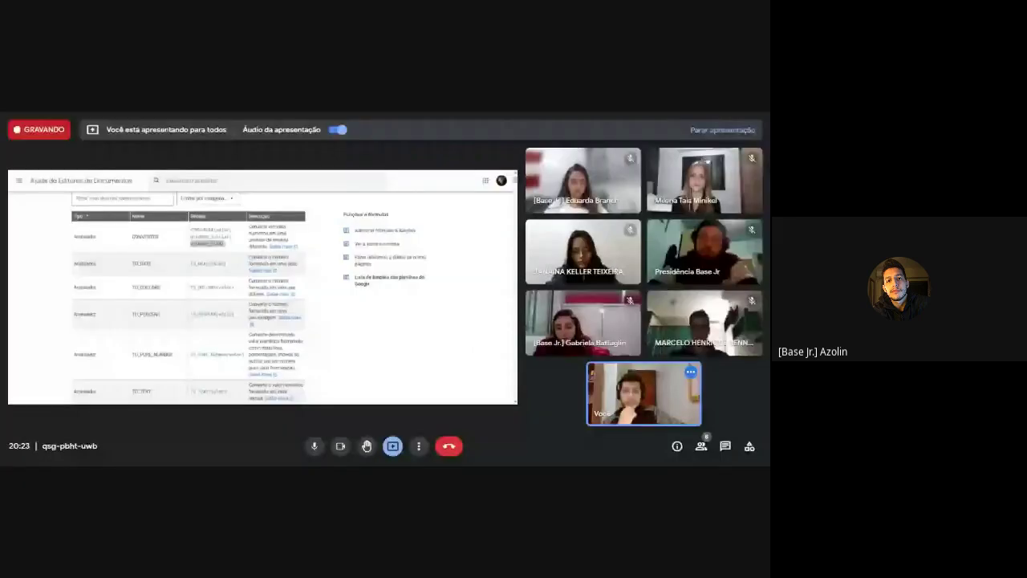